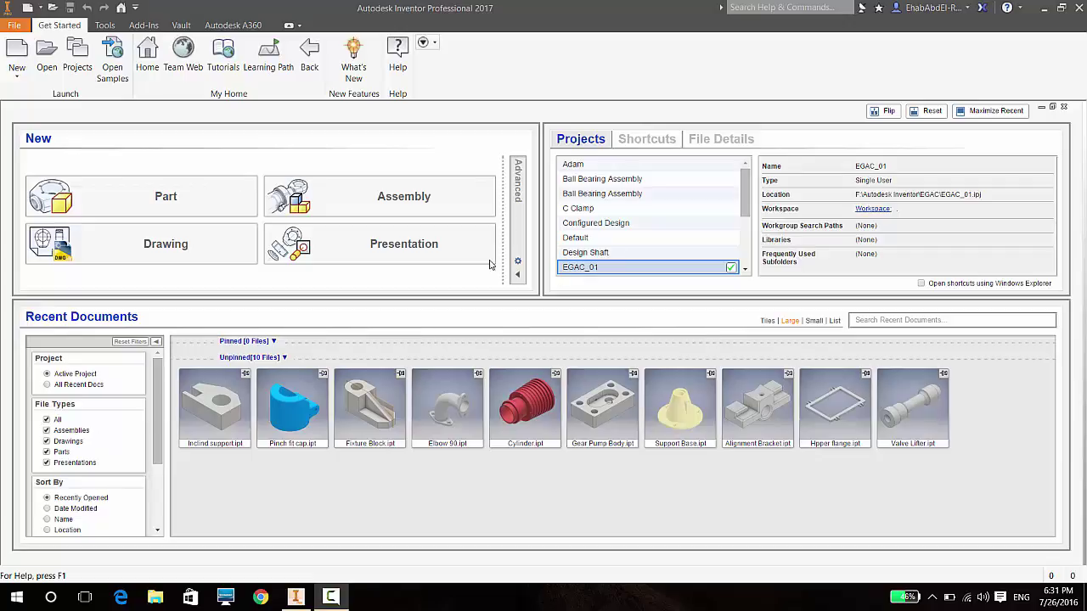
- Create a new part and start a 2D sketch on the XY plane
{"action": "left_click", "coordinate": [116, 207]}
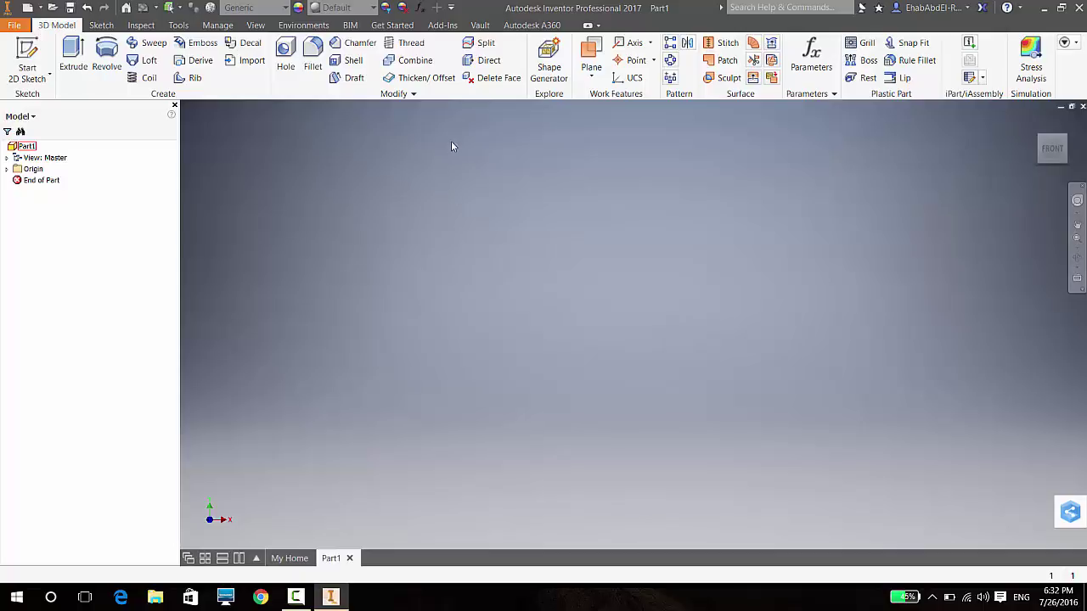
{"action": "left_click", "coordinate": [7, 169]}
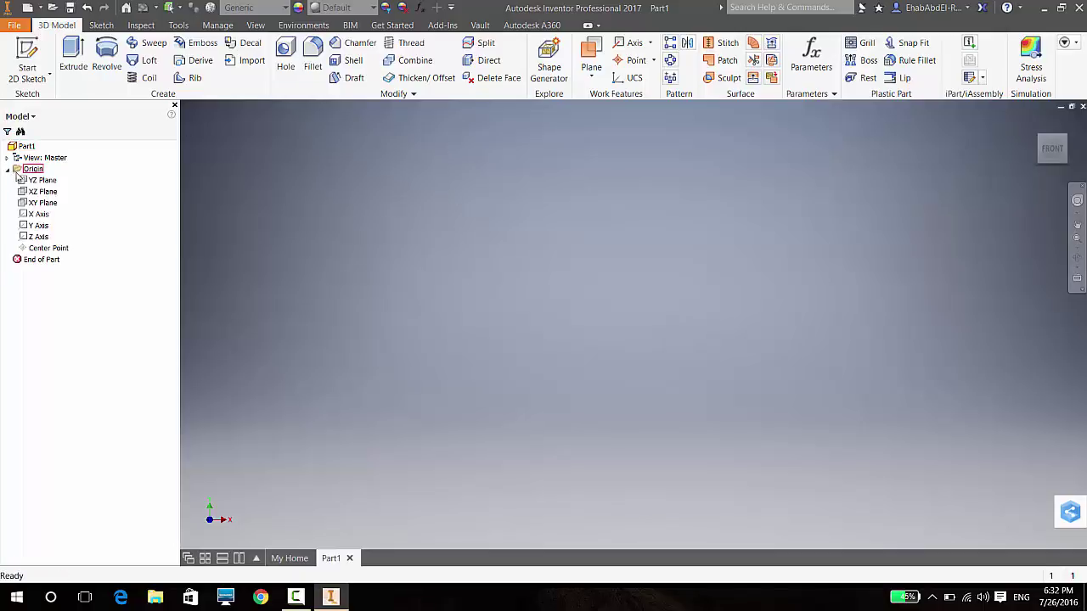
{"action": "left_click", "coordinate": [43, 202]}
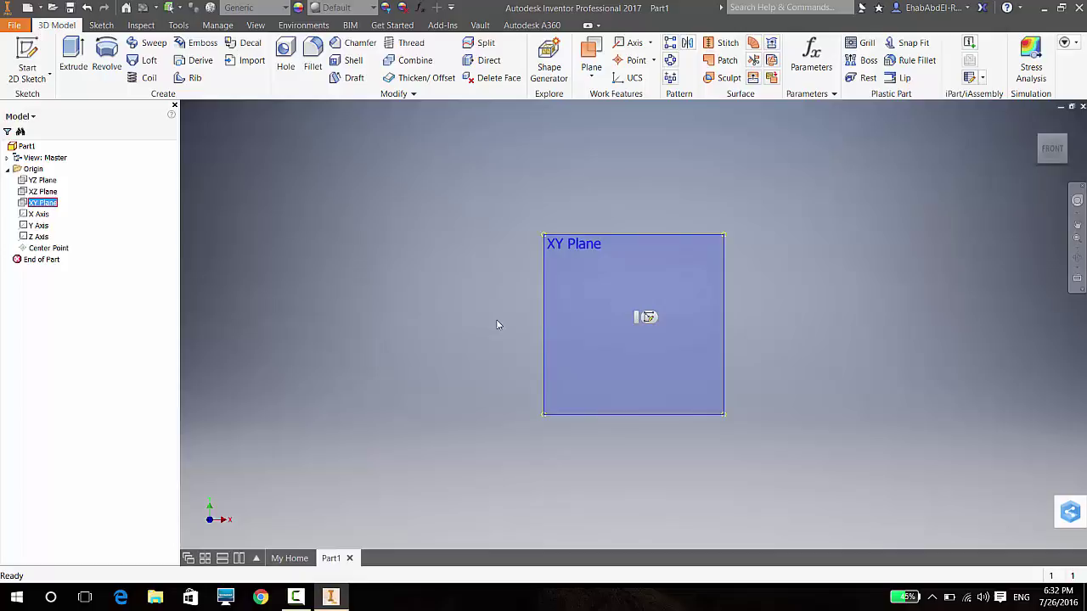
{"action": "left_click", "coordinate": [645, 317]}
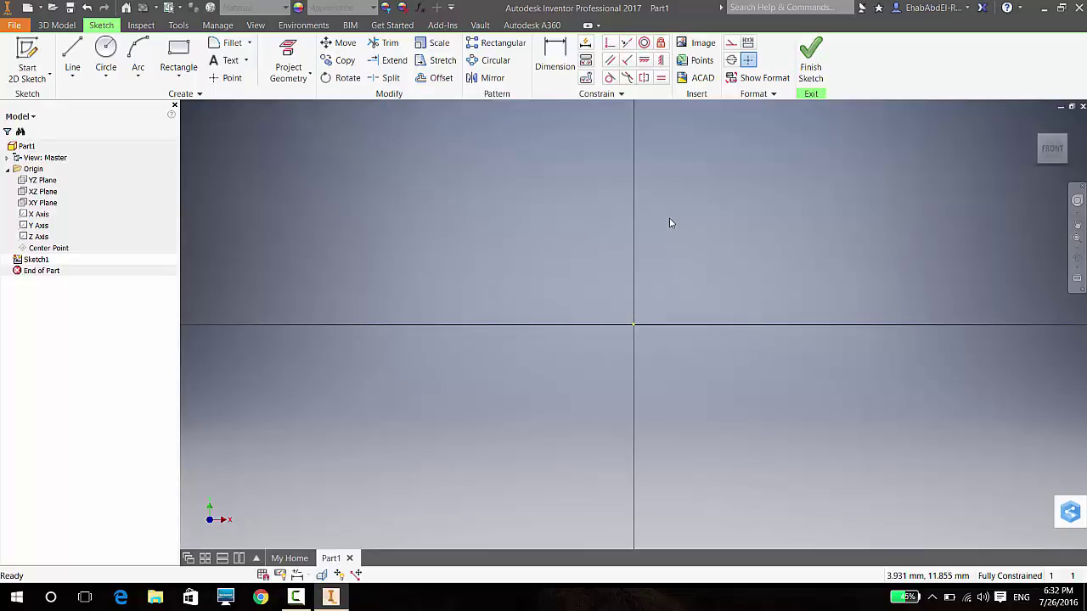
- Import the points from NACA4412.xlsx in the EGAC folder into the sketch, using the Create spline option
{"action": "left_click", "coordinate": [699, 62]}
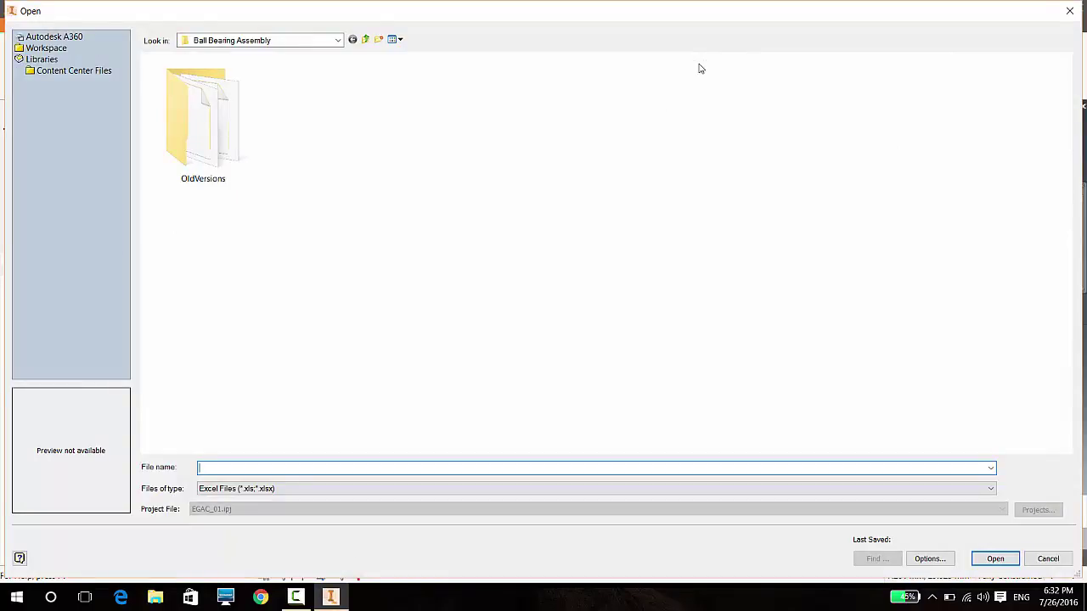
{"action": "left_click", "coordinate": [338, 40]}
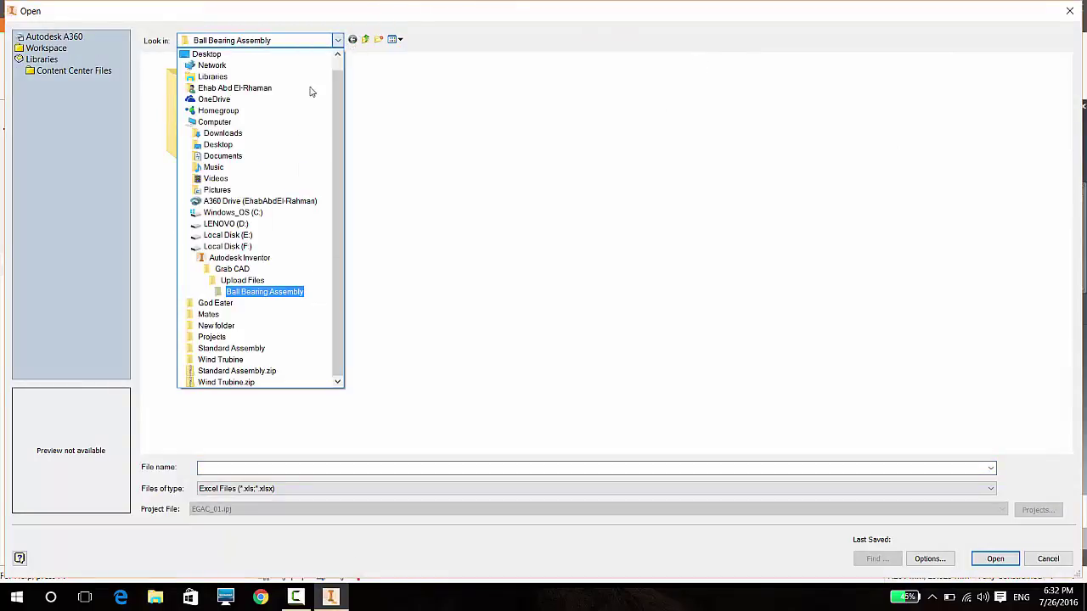
{"action": "left_click", "coordinate": [255, 257]}
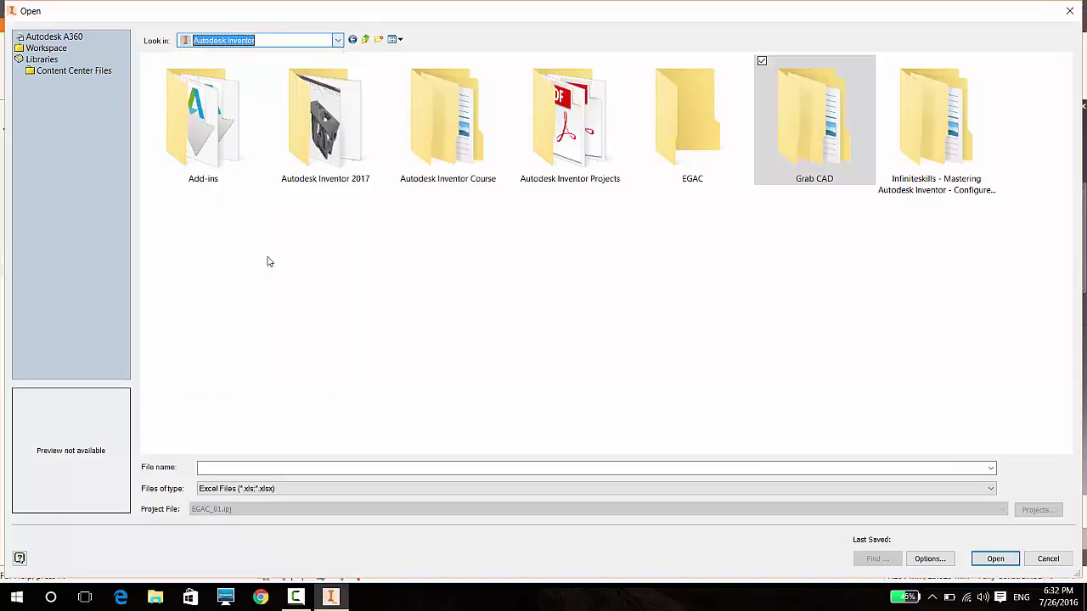
{"action": "double_click", "coordinate": [671, 140]}
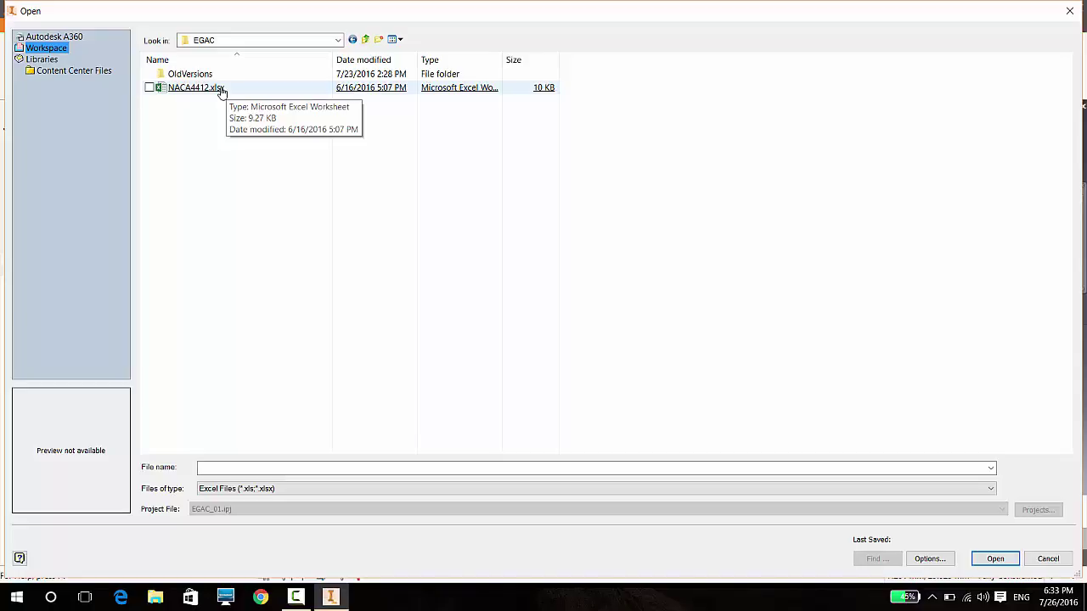
{"action": "left_click", "coordinate": [909, 561]}
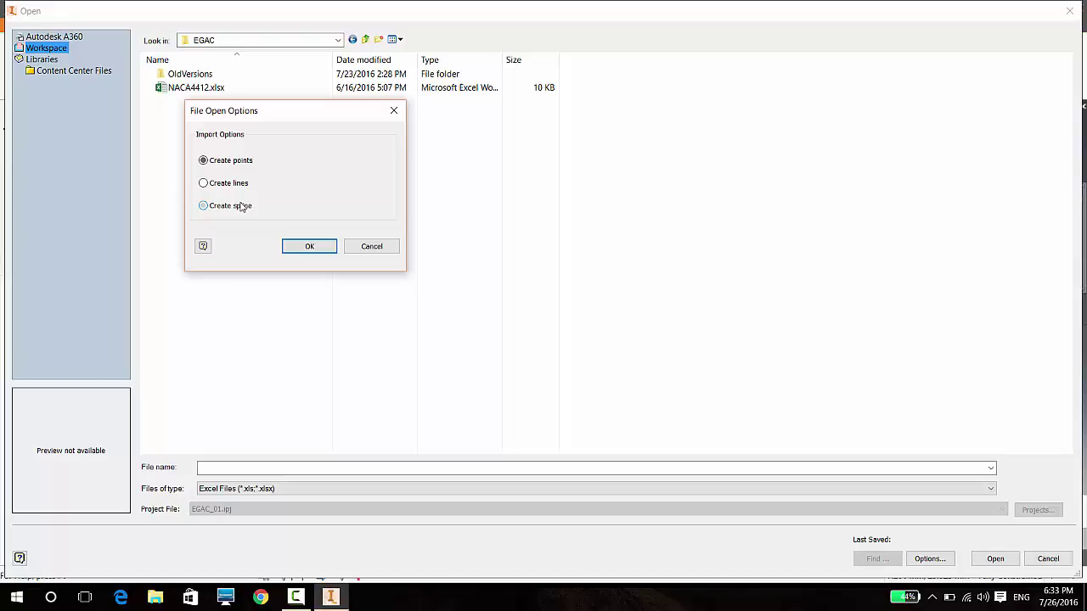
{"action": "left_click", "coordinate": [245, 206]}
{"action": "left_click", "coordinate": [315, 248]}
{"action": "double_click", "coordinate": [208, 88]}
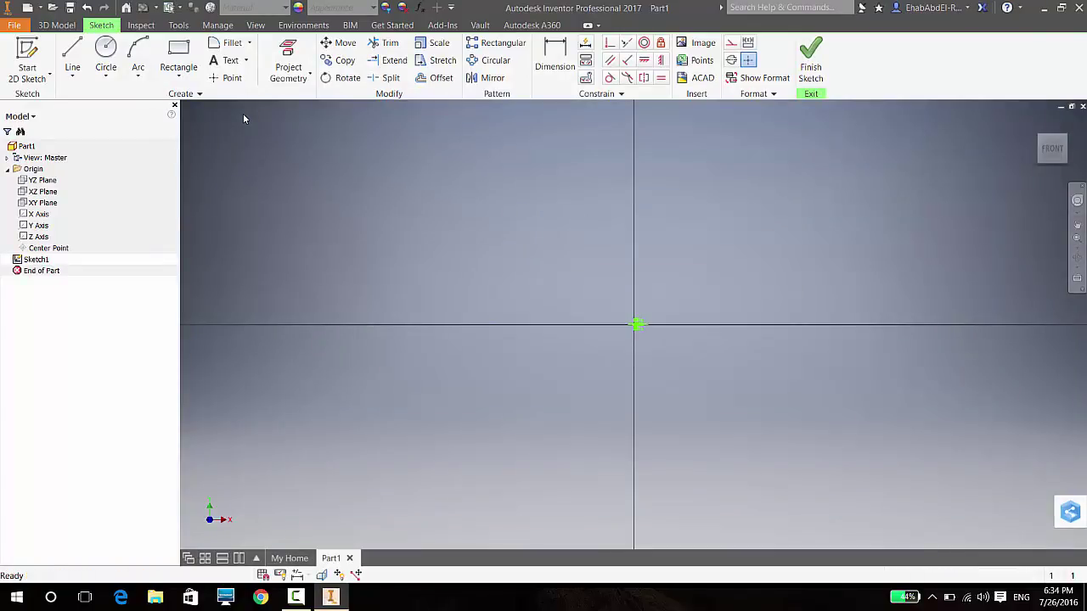
- Examine the imported airfoil spline, including its trailing edge
{"action": "scroll", "coordinate": [651, 332], "scroll_direction": "up", "scroll_amount": 10}
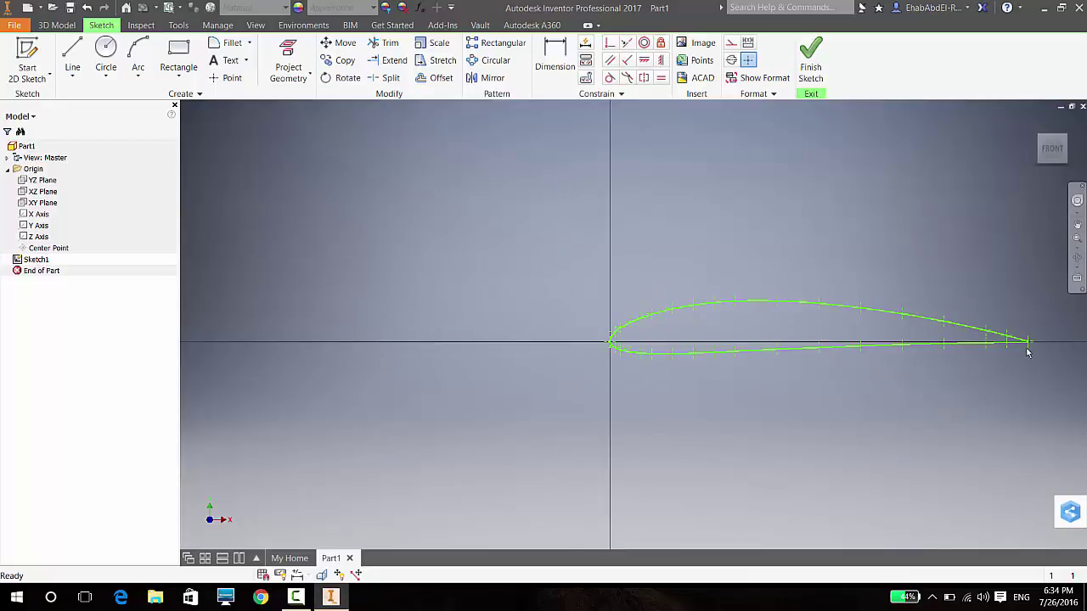
{"action": "scroll", "coordinate": [826, 297], "scroll_direction": "up", "scroll_amount": 5}
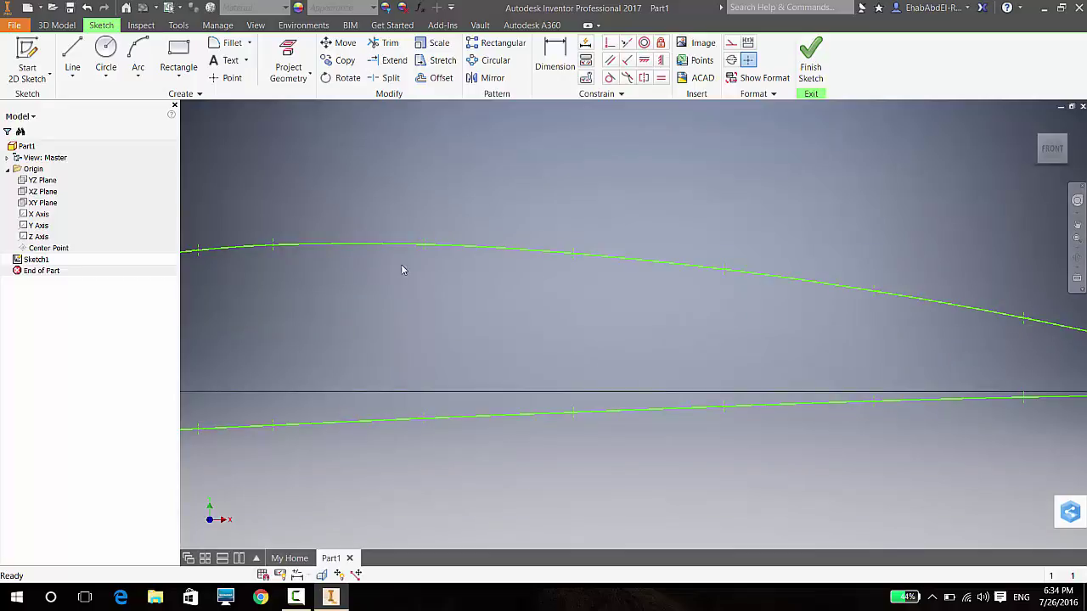
{"action": "scroll", "coordinate": [458, 263], "scroll_direction": "down", "scroll_amount": 5}
{"action": "scroll", "coordinate": [637, 294], "scroll_direction": "up", "scroll_amount": 6}
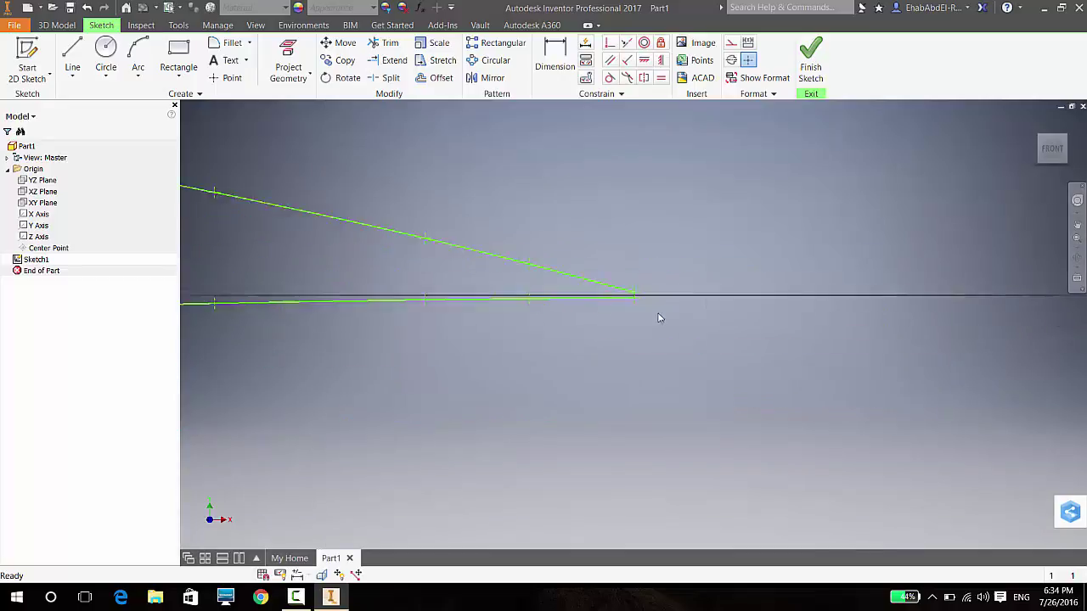
{"action": "scroll", "coordinate": [659, 317], "scroll_direction": "up", "scroll_amount": 1}
{"action": "scroll", "coordinate": [623, 287], "scroll_direction": "down", "scroll_amount": 2}
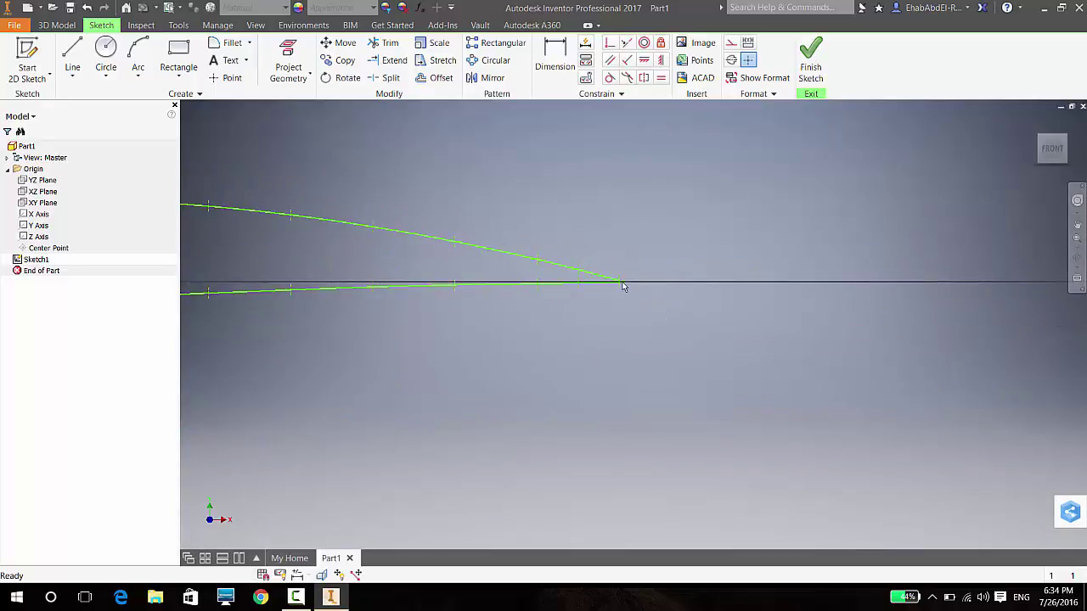
{"action": "scroll", "coordinate": [623, 286], "scroll_direction": "down", "scroll_amount": 3}
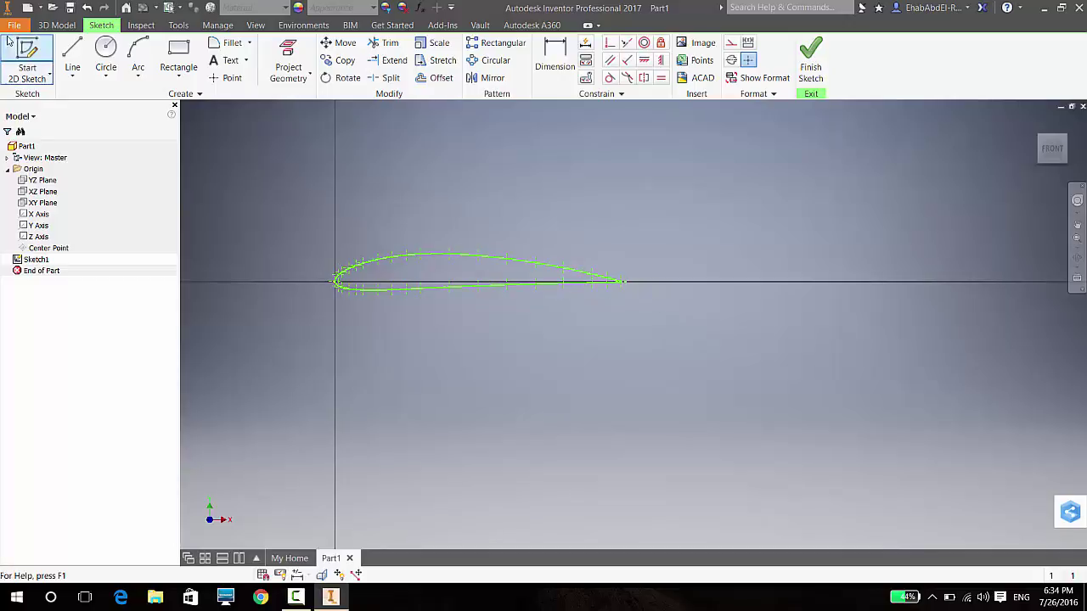
- Try to extrude the airfoil profile 10 mm as a solid
{"action": "left_click", "coordinate": [56, 25]}
{"action": "scroll", "coordinate": [728, 293], "scroll_direction": "down", "scroll_amount": 5}
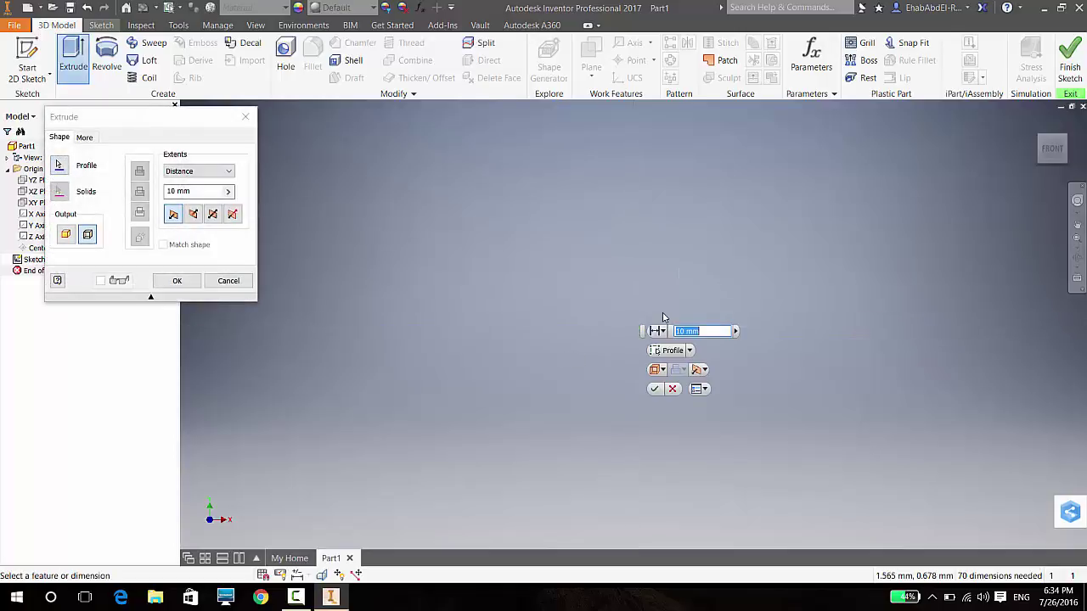
{"action": "scroll", "coordinate": [662, 313], "scroll_direction": "up", "scroll_amount": 6}
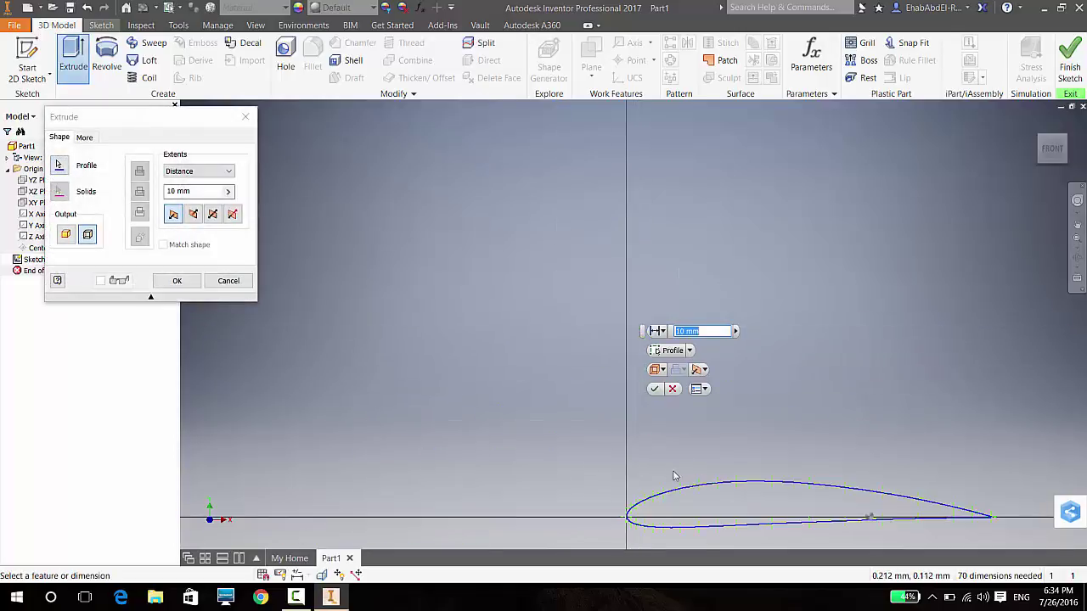
{"action": "middle_click_drag", "start_coordinate": [675, 477], "coordinate": [471, 257]}
{"action": "left_click", "coordinate": [66, 236]}
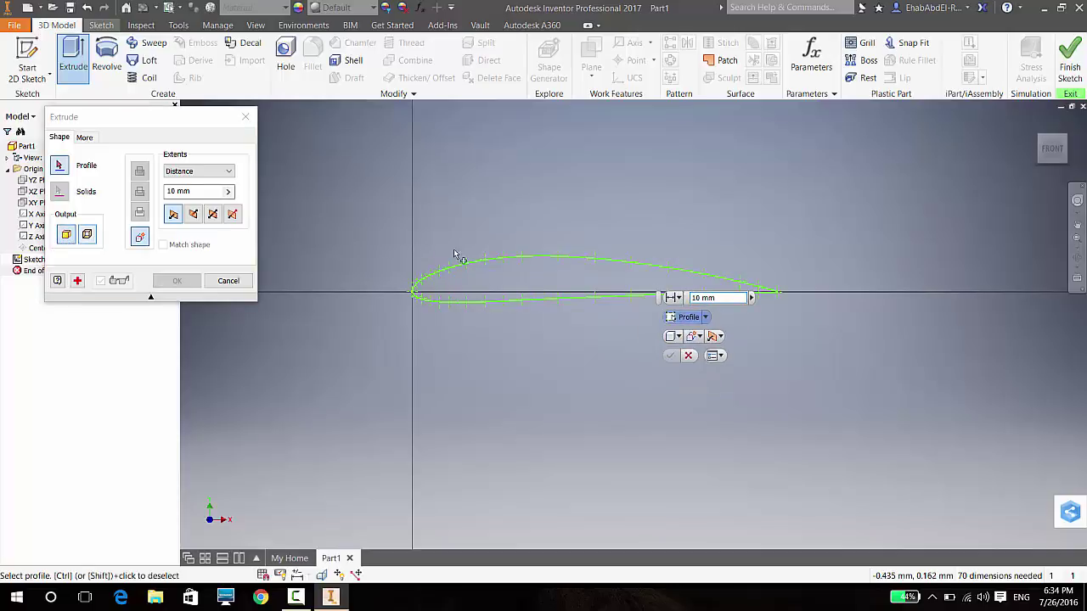
{"action": "left_click", "coordinate": [522, 264]}
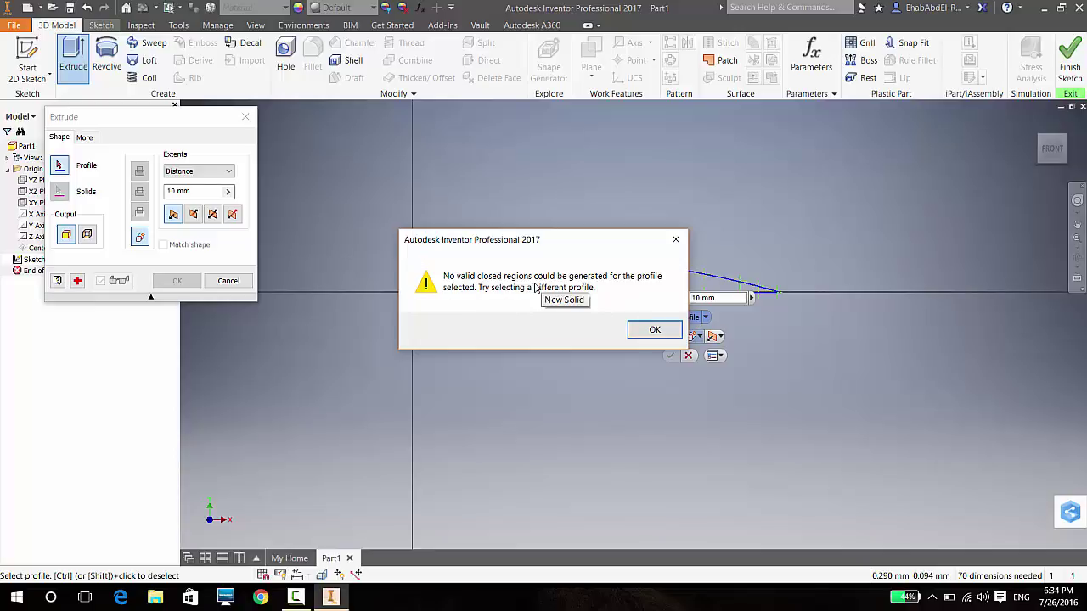
{"action": "left_click", "coordinate": [633, 328]}
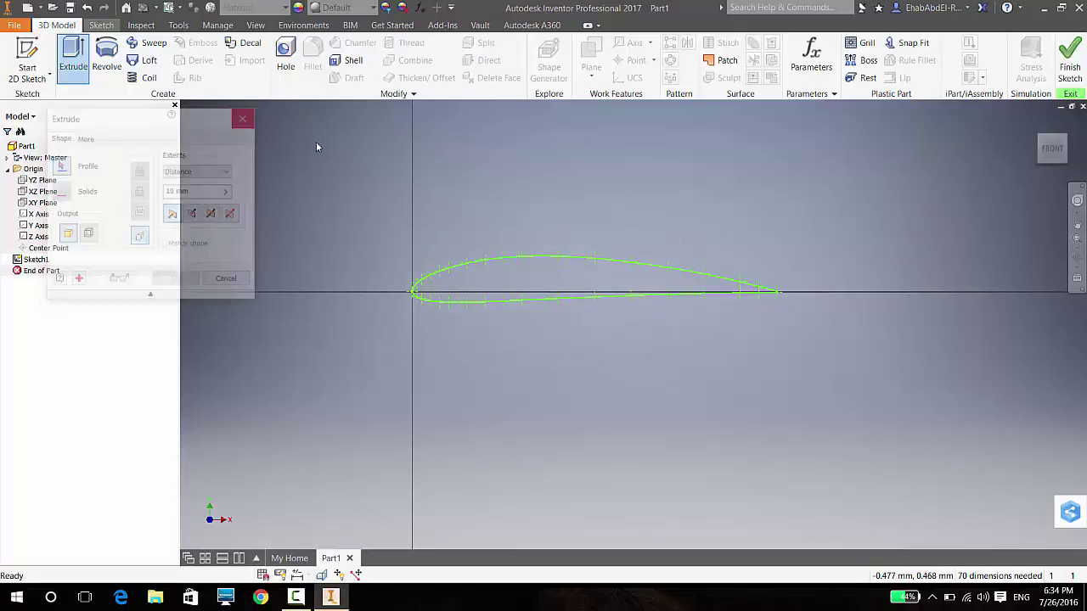
- Close the airfoil's trailing-edge gap with an arc joining the endpoints of the upper and lower curves
{"action": "scroll", "coordinate": [775, 295], "scroll_direction": "up", "scroll_amount": 5}
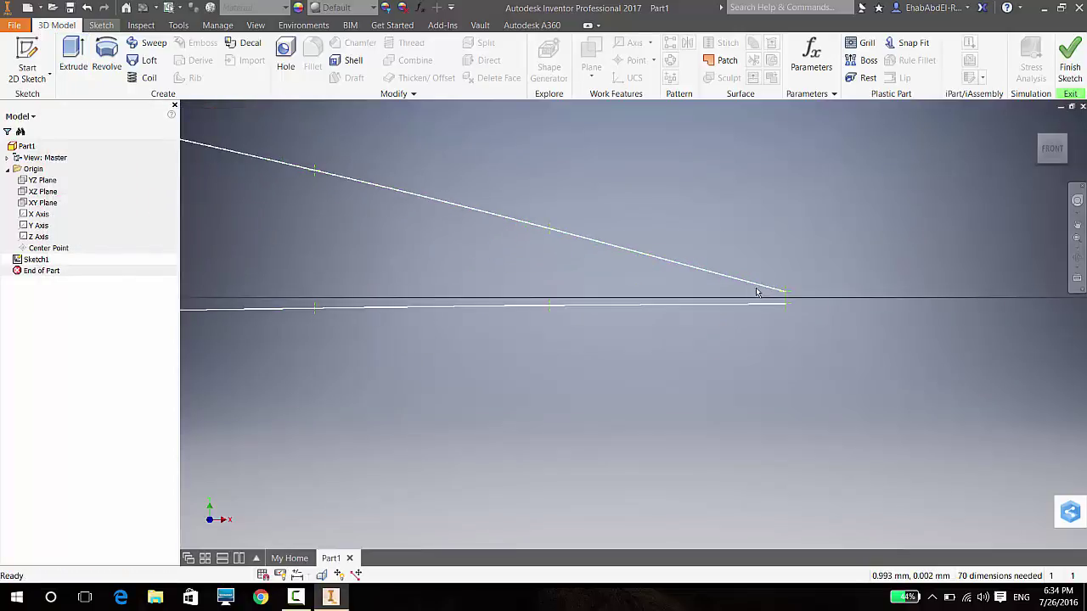
{"action": "scroll", "coordinate": [781, 299], "scroll_direction": "up", "scroll_amount": 5}
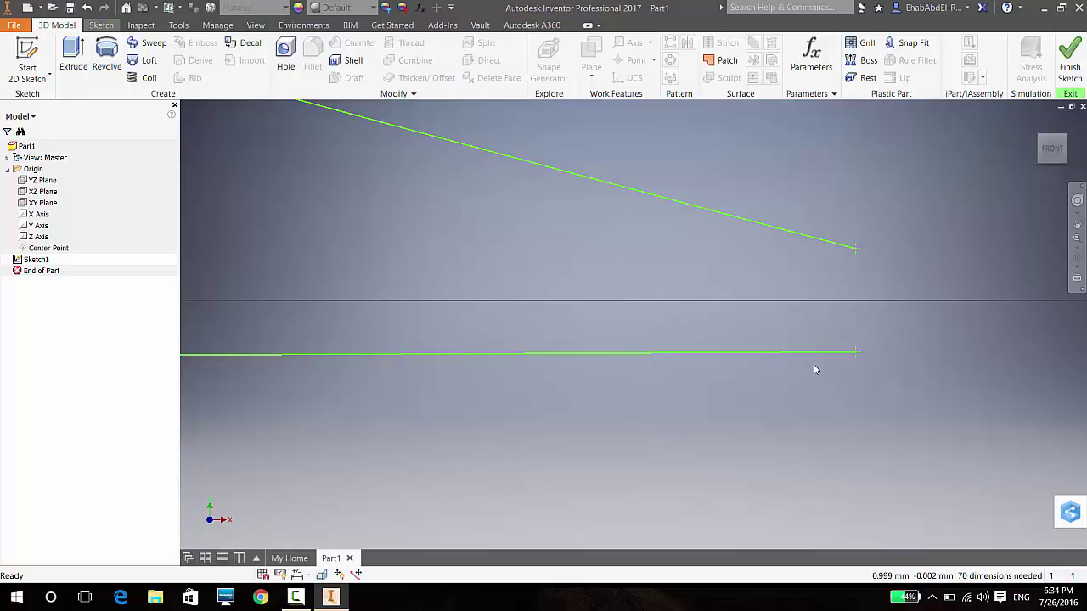
{"action": "left_click", "coordinate": [101, 25]}
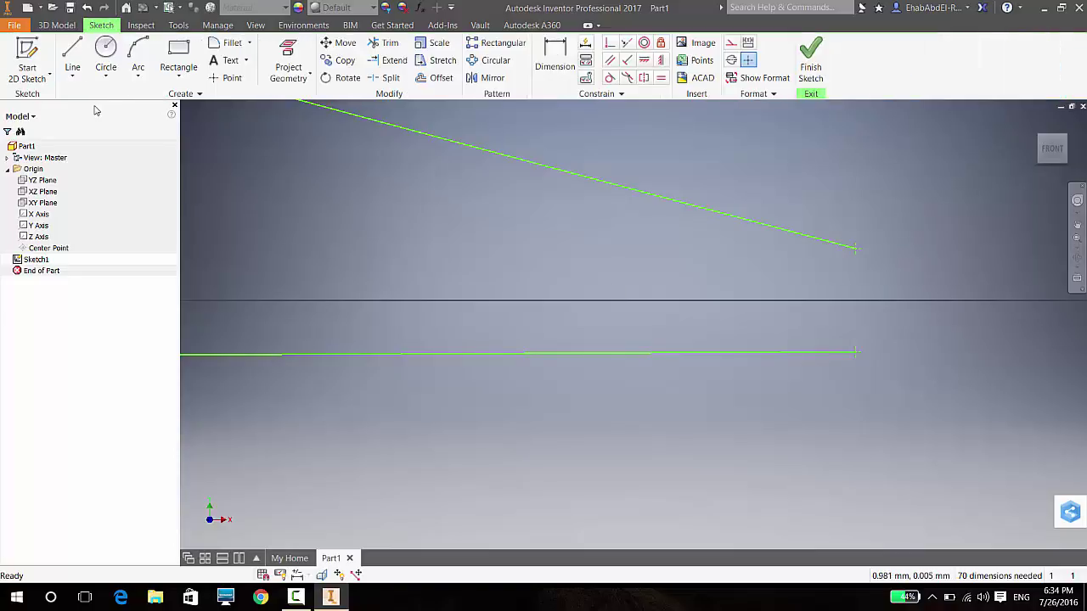
{"action": "left_click", "coordinate": [73, 53]}
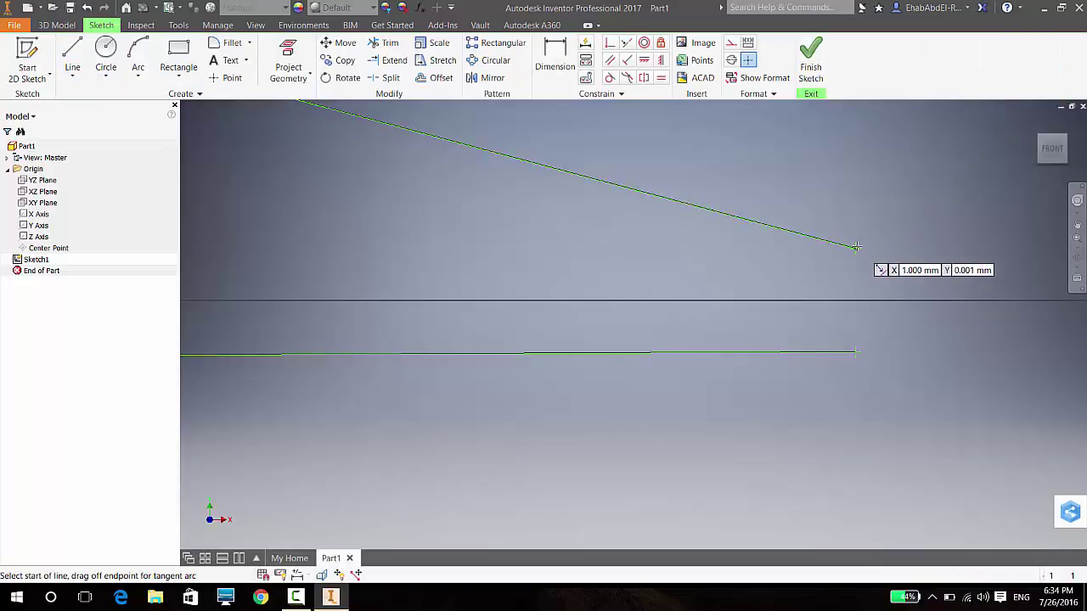
{"action": "left_click_drag", "start_coordinate": [856, 246], "coordinate": [856, 351]}
{"action": "key", "text": "Escape"}
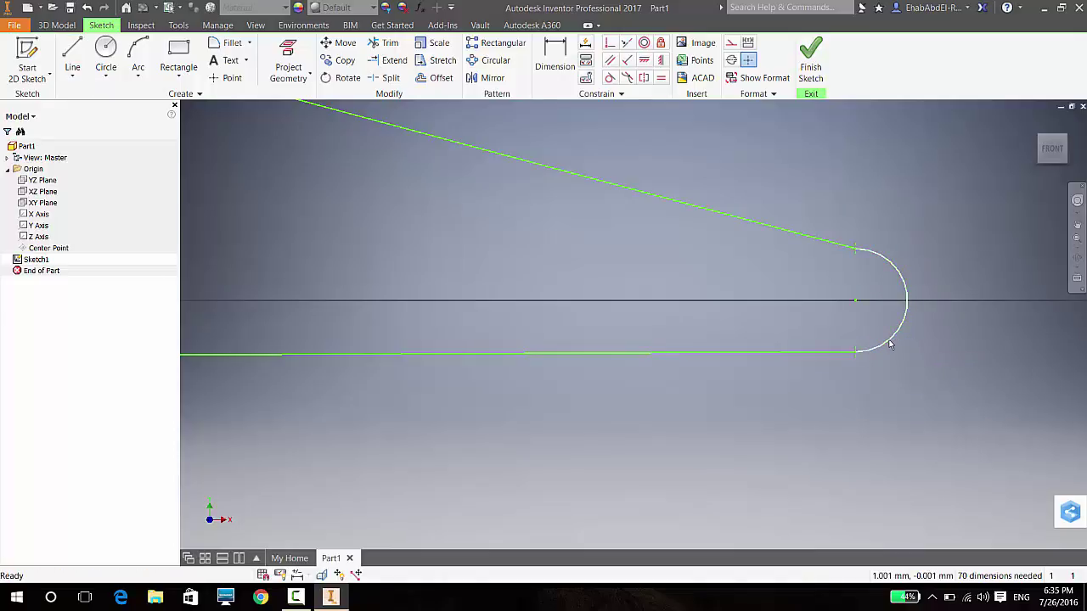
- Try a tangent constraint between the trailing-edge arc and the lower airfoil curve, and undo it
{"action": "left_click", "coordinate": [890, 344]}
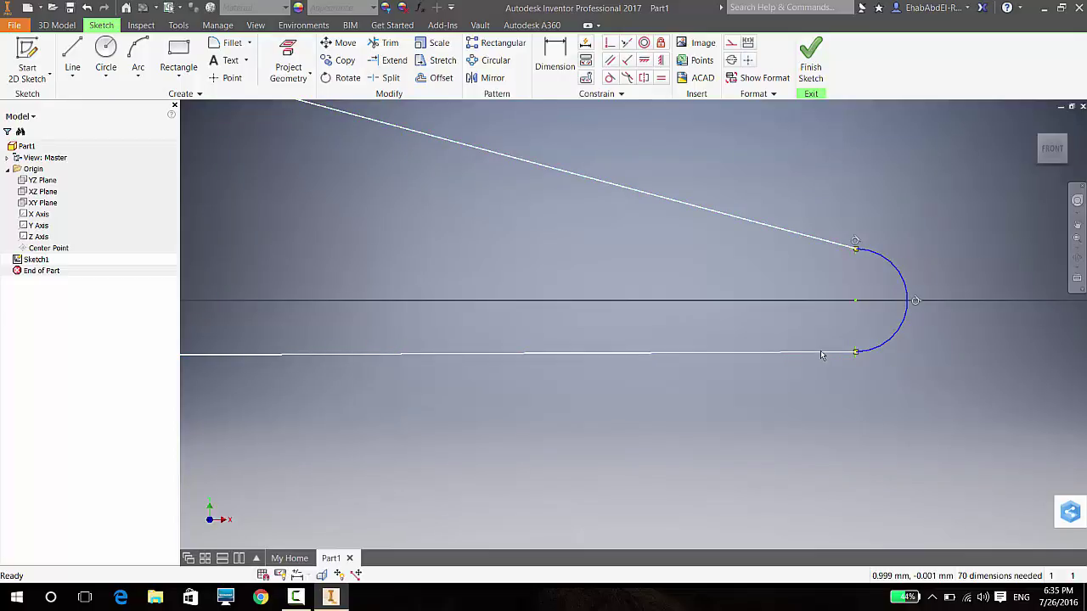
{"action": "left_click", "coordinate": [844, 336]}
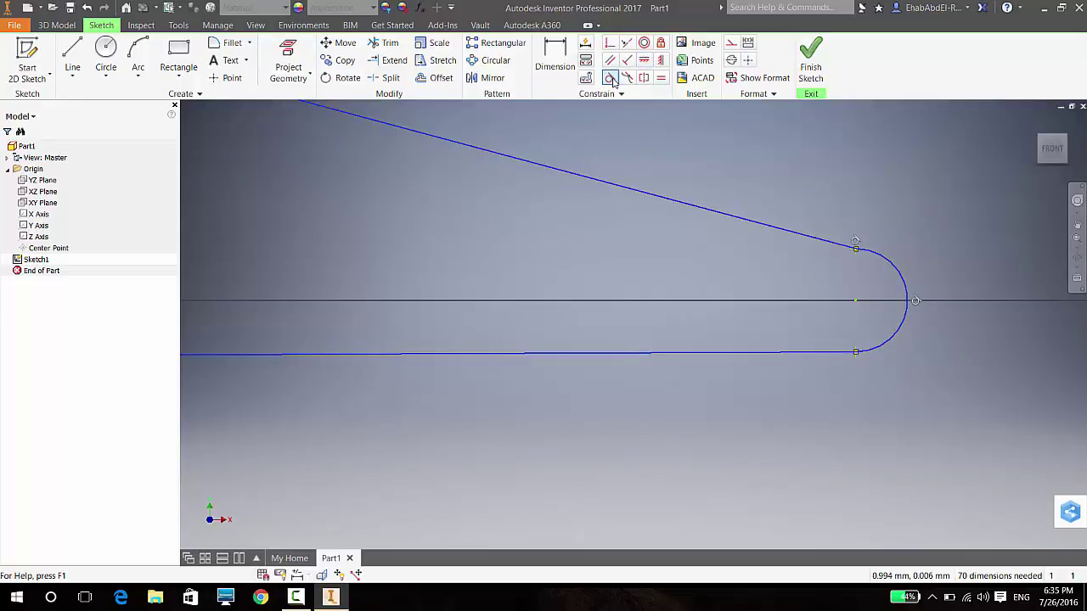
{"action": "mouse_move", "coordinate": [856, 352]}
{"action": "left_mouse_down"}
{"action": "mouse_move", "coordinate": [825, 400]}
{"action": "mouse_move", "coordinate": [842, 369]}
{"action": "mouse_move", "coordinate": [614, 405]}
{"action": "mouse_move", "coordinate": [628, 401]}
{"action": "left_mouse_up"}
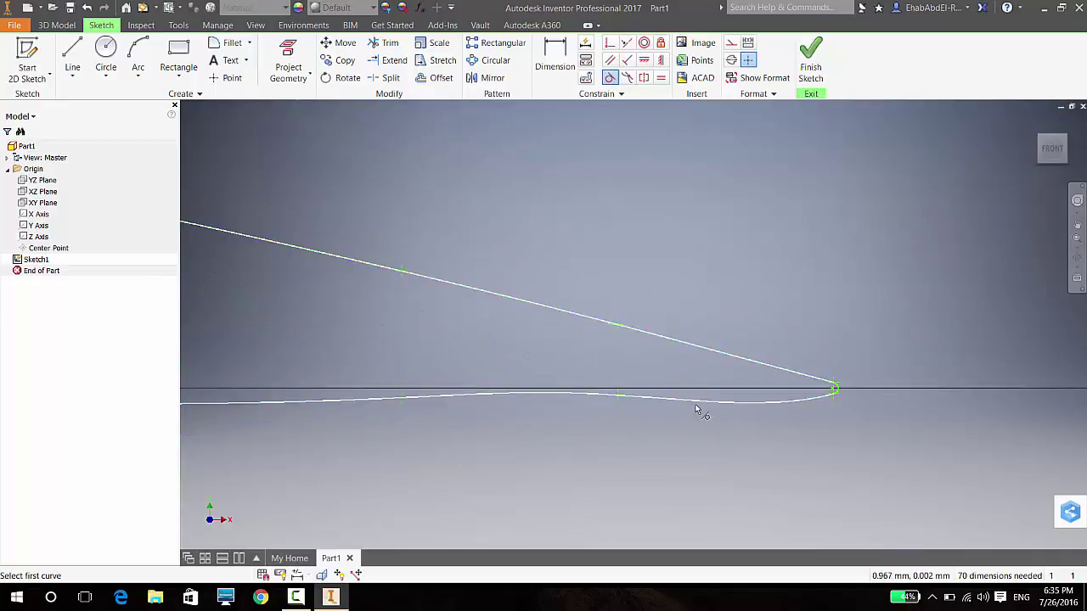
{"action": "key", "text": "Escape"}
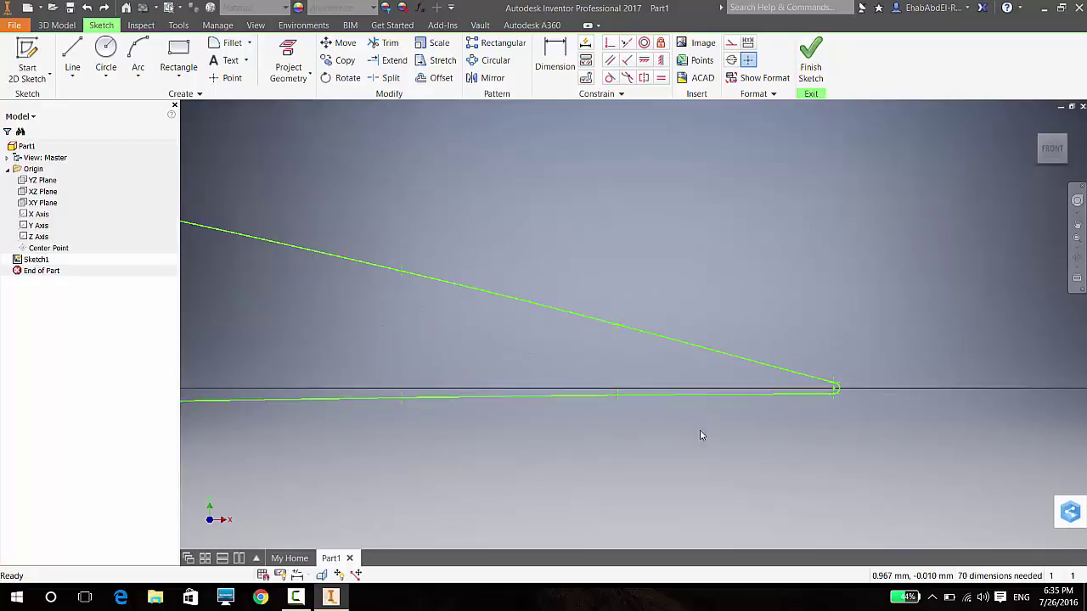
- Fix the lower endpoint of the trailing-edge arc, try fixing the arc itself as well, and undo only the arc's fix
{"action": "left_click_drag", "start_coordinate": [821, 400], "coordinate": [852, 374]}
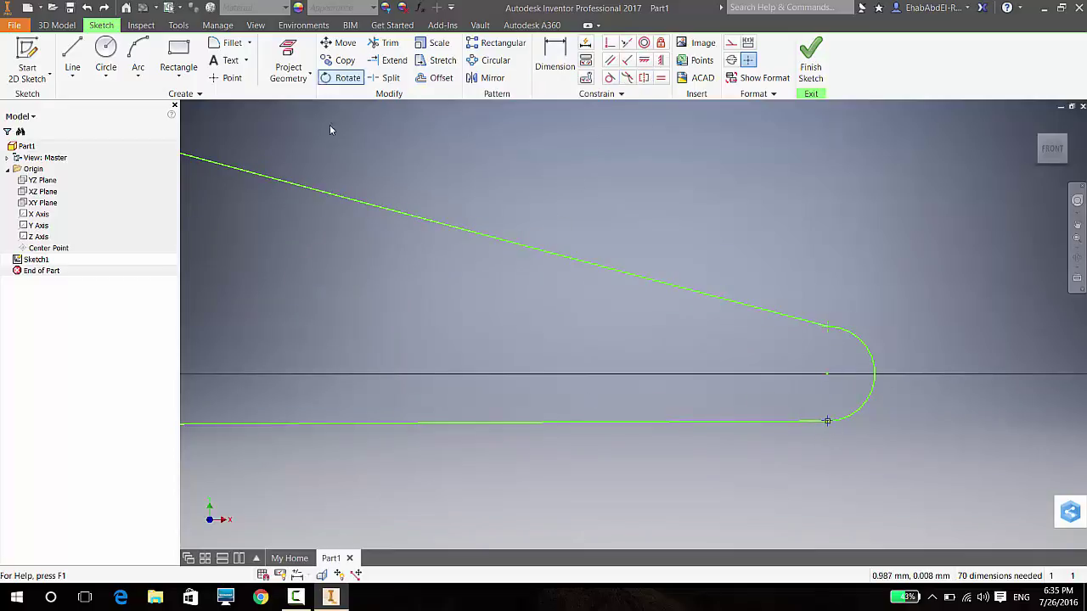
{"action": "left_click", "coordinate": [657, 44]}
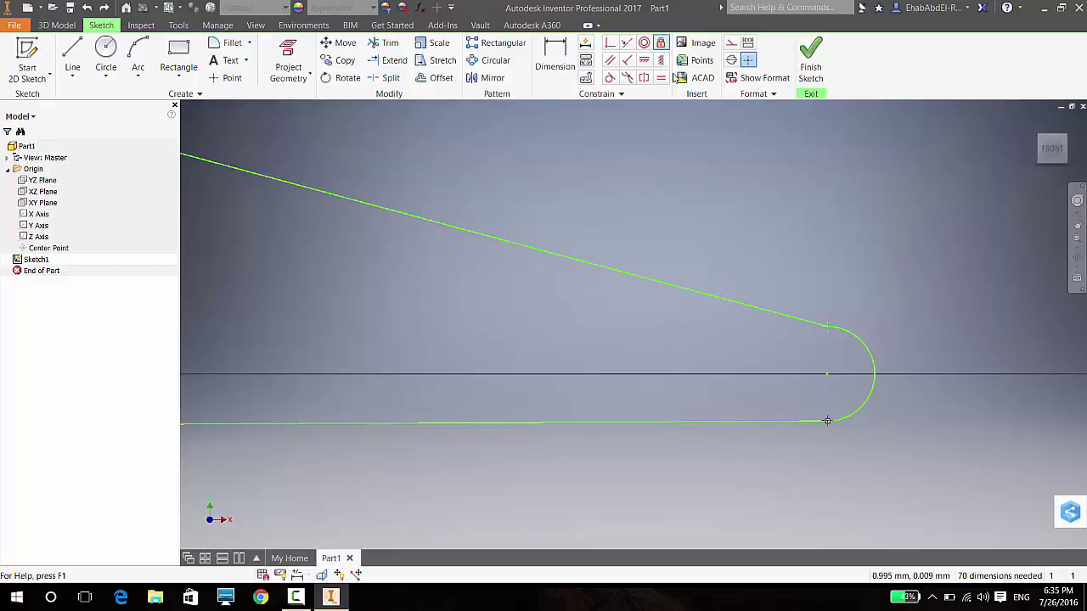
{"action": "left_click", "coordinate": [827, 421]}
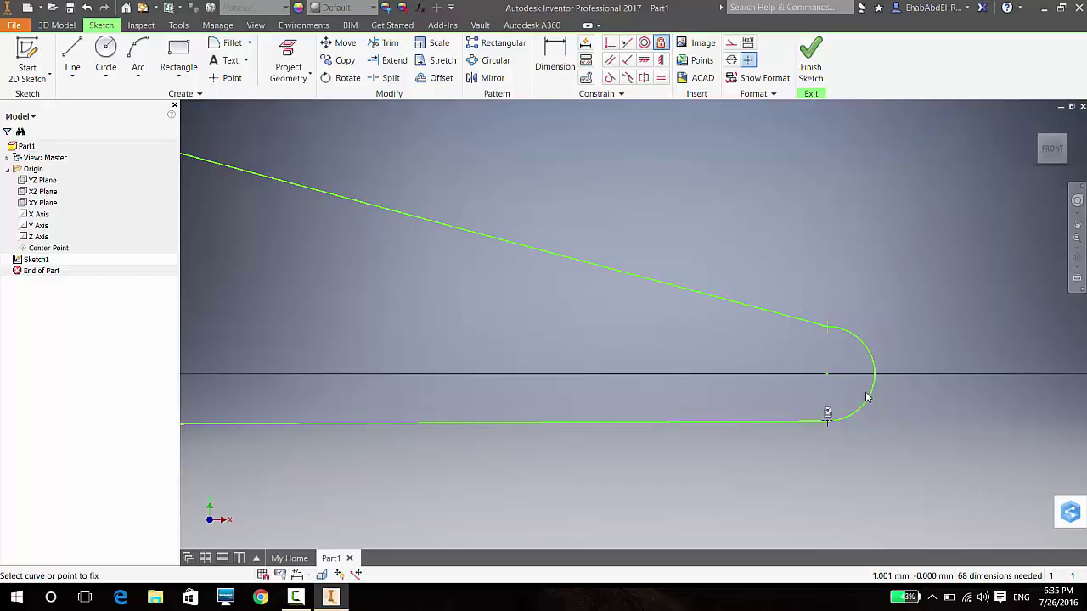
{"action": "left_click", "coordinate": [861, 411]}
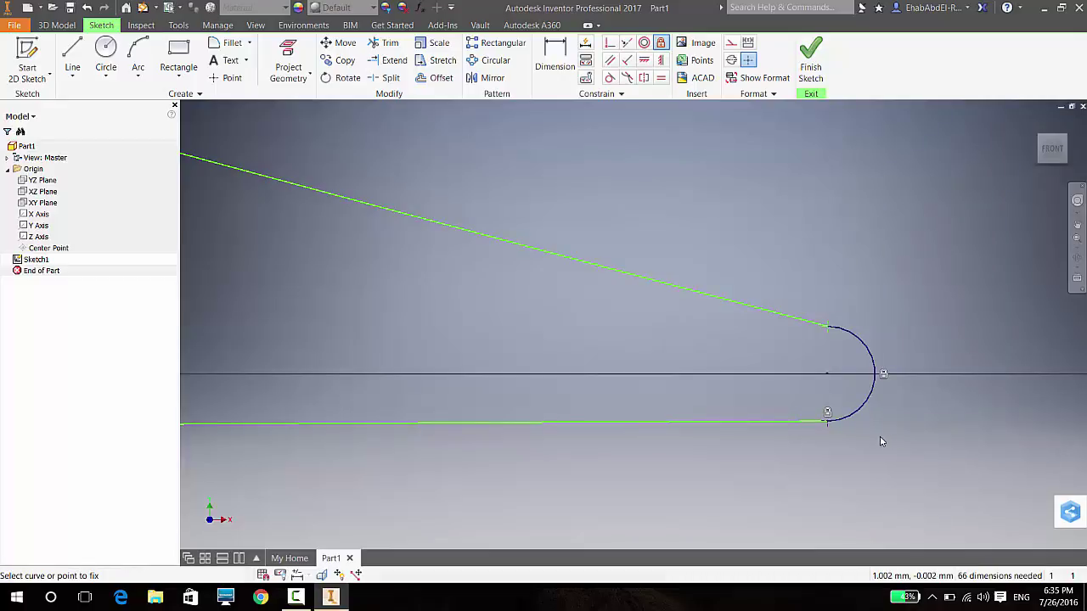
{"action": "key", "text": "ctrl+z"}
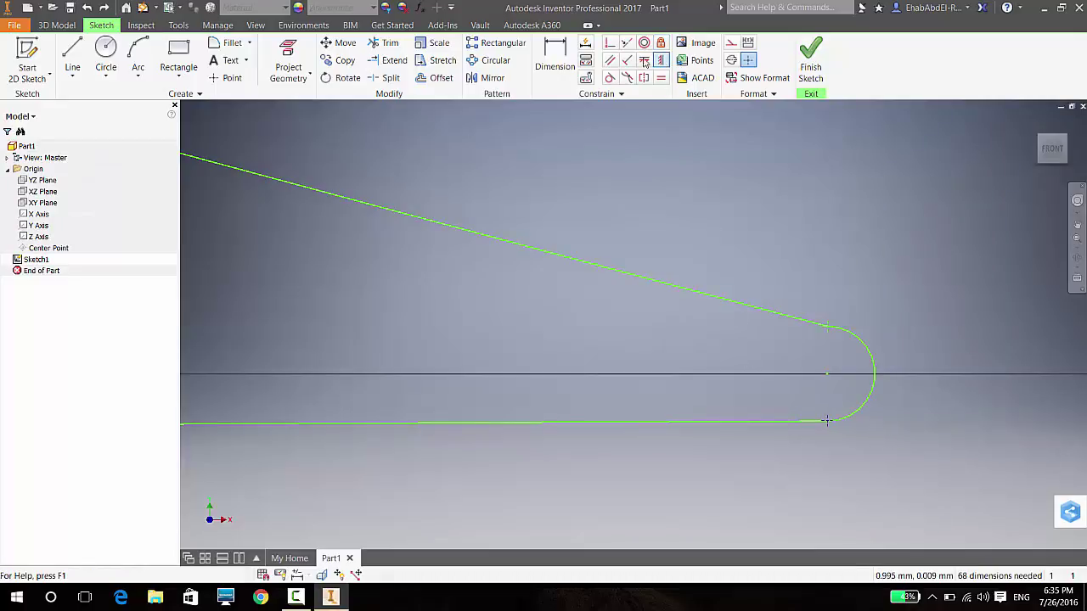
- Try tangent constraints between the trailing-edge arc and the lower and upper airfoil curves, and undo the changes
{"action": "left_click", "coordinate": [610, 77]}
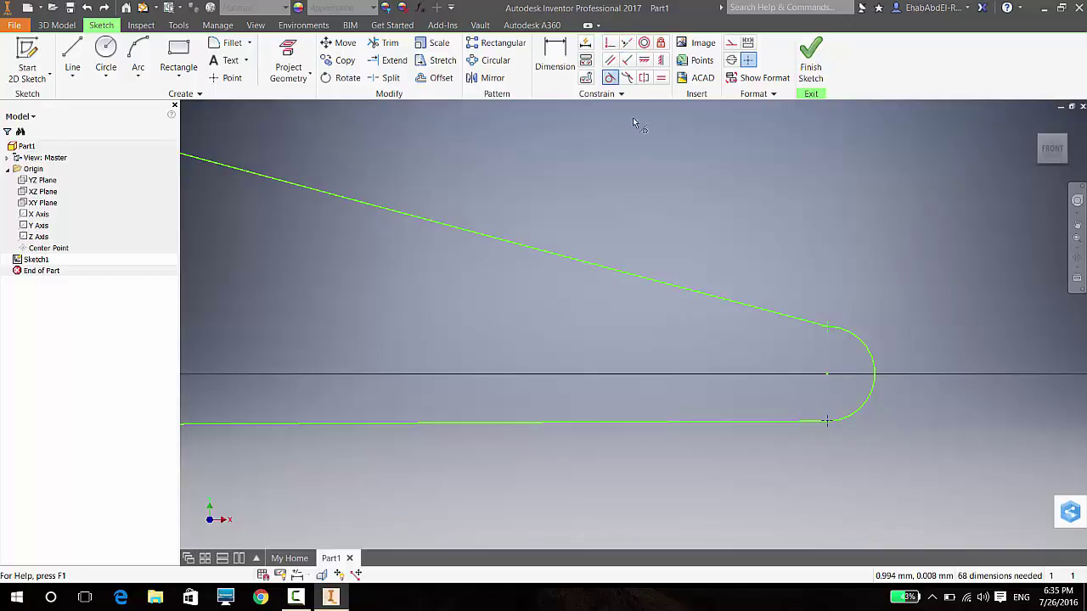
{"action": "left_click", "coordinate": [868, 396]}
{"action": "left_click", "coordinate": [798, 424]}
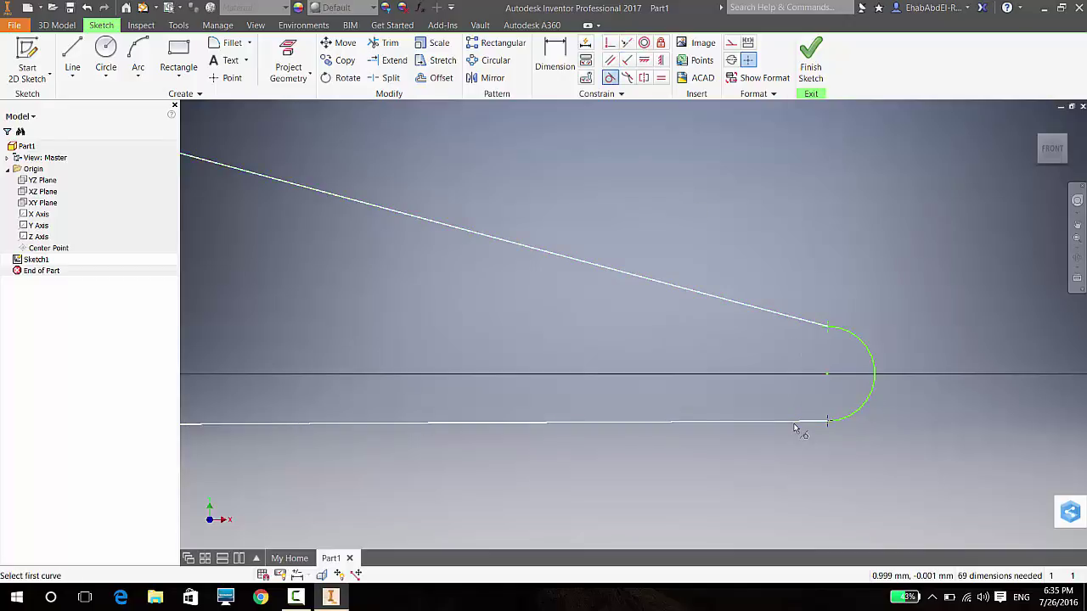
{"action": "right_click", "coordinate": [794, 428]}
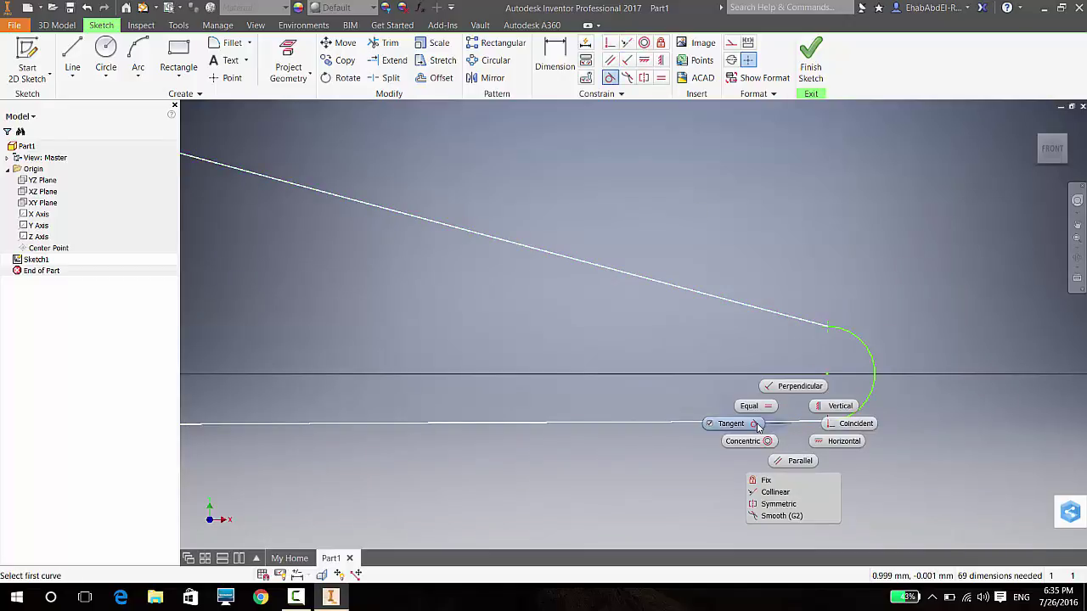
{"action": "left_click", "coordinate": [713, 424]}
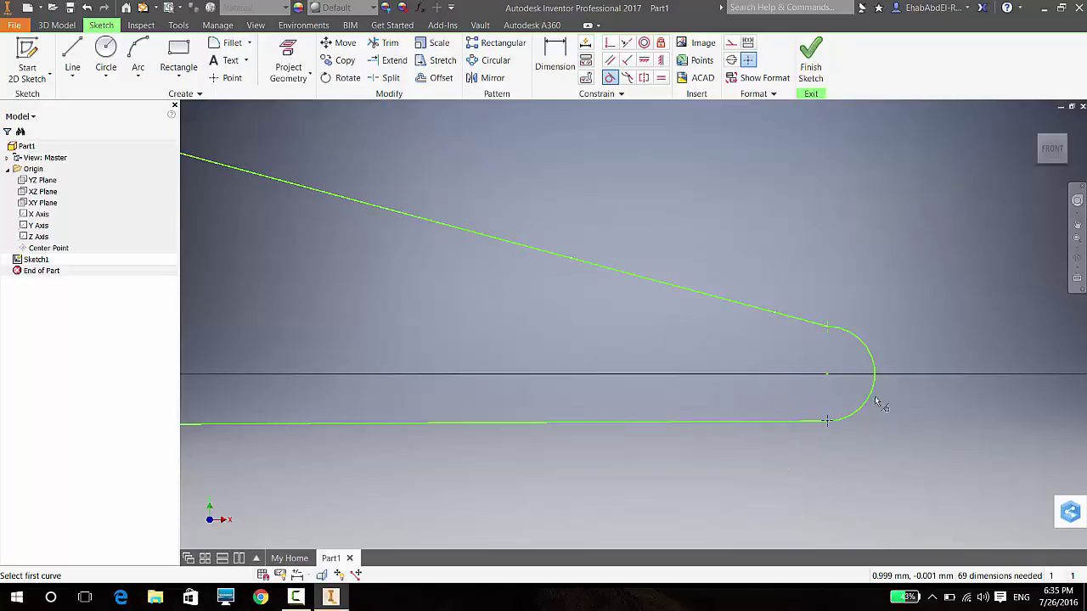
{"action": "left_click", "coordinate": [847, 336]}
{"action": "left_click", "coordinate": [797, 317]}
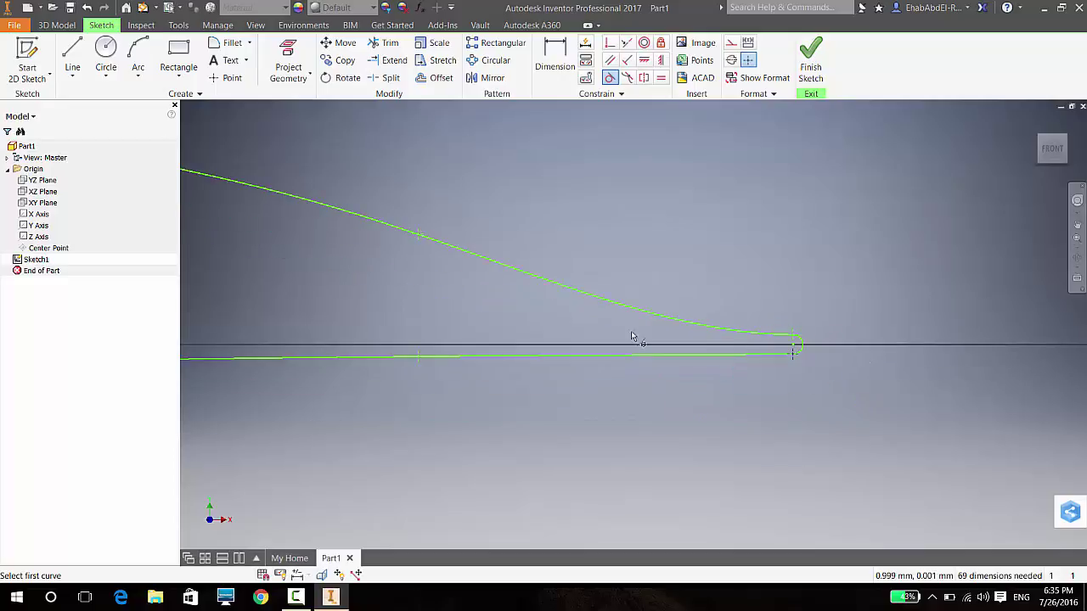
{"action": "key", "text": "ctrl+z"}
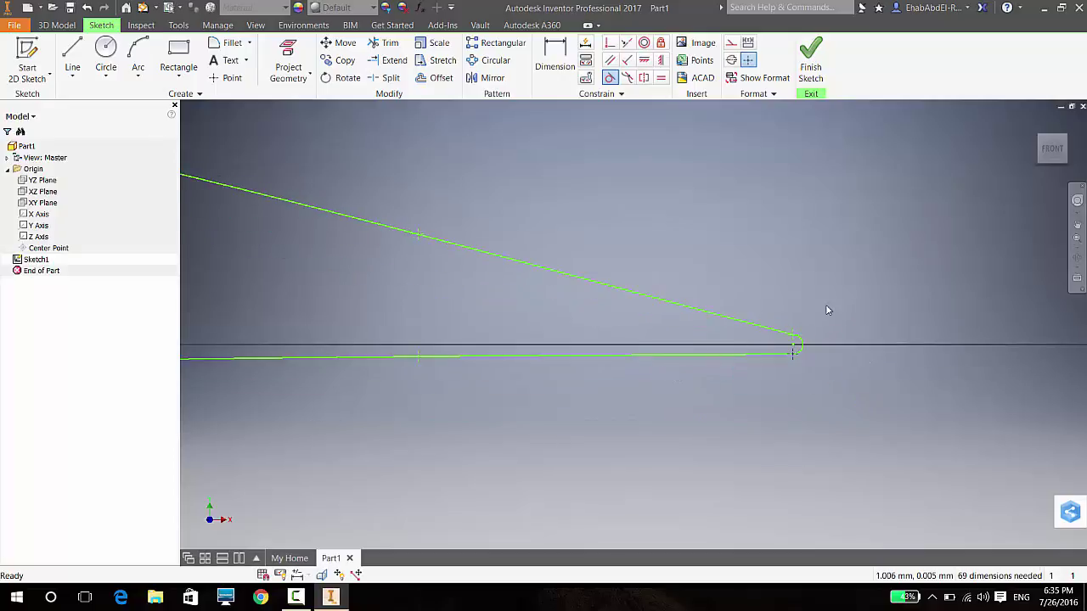
{"action": "key", "text": "ctrl+z"}
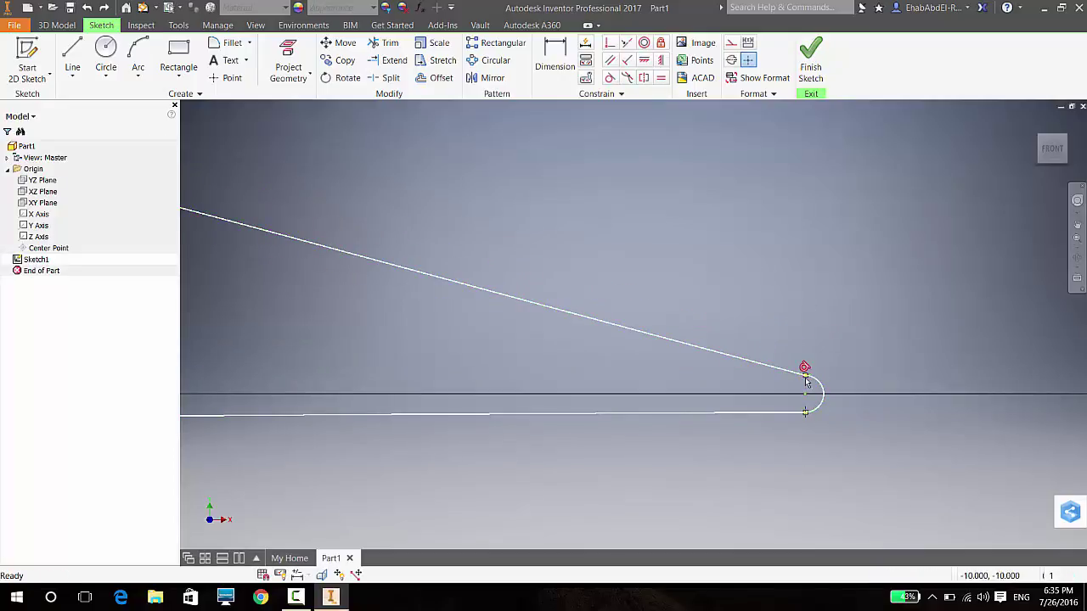
- Fix the upper endpoint of the trailing-edge arc, where it joins the upper airfoil curve
{"action": "left_click", "coordinate": [661, 43]}
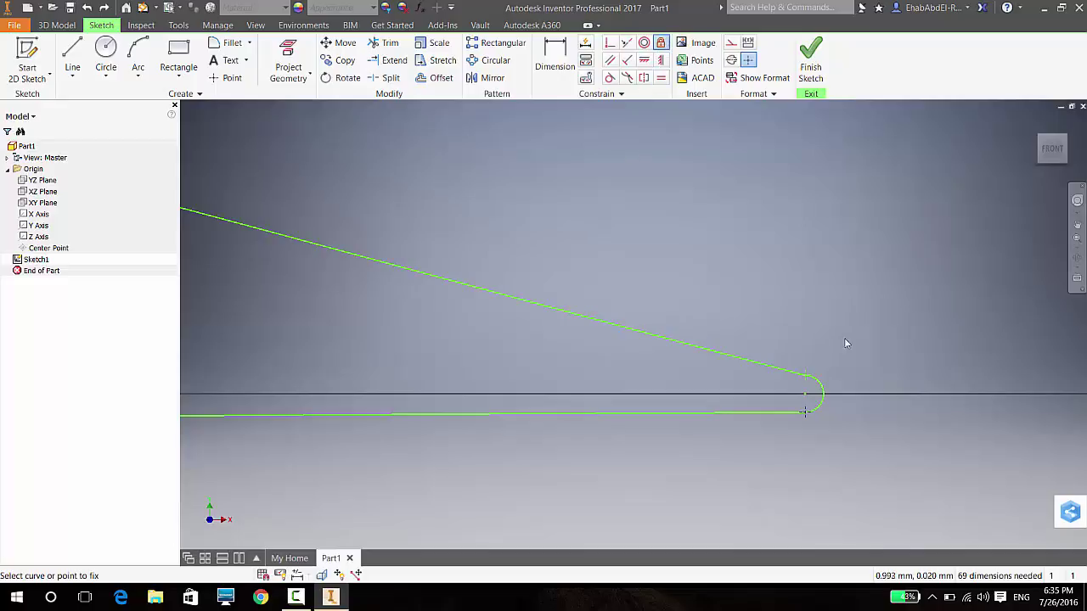
{"action": "left_click", "coordinate": [806, 376]}
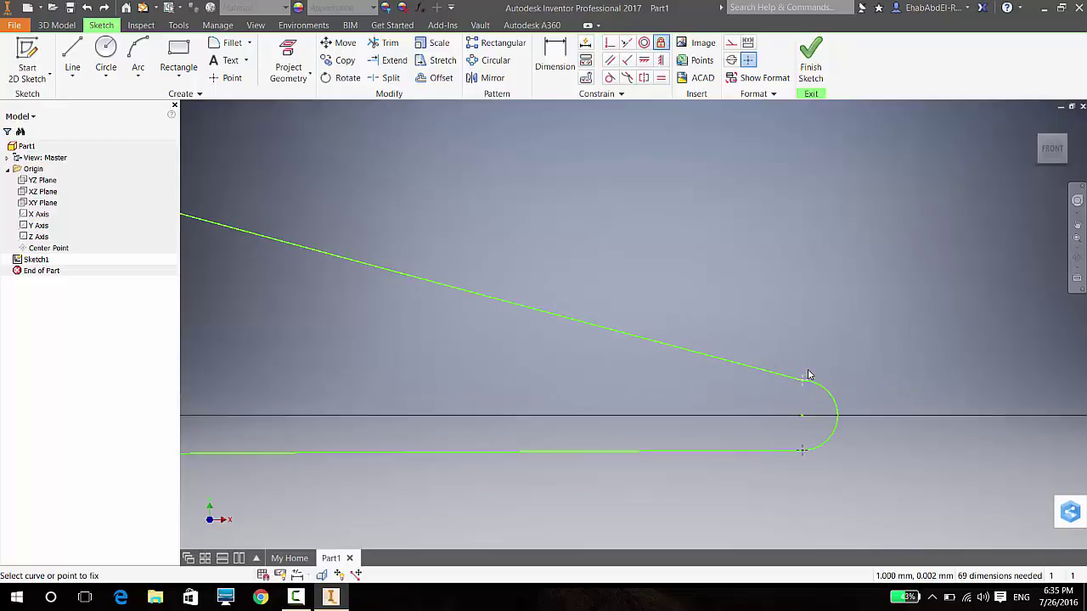
{"action": "left_click_drag", "start_coordinate": [808, 374], "coordinate": [804, 386]}
{"action": "left_click", "coordinate": [800, 386]}
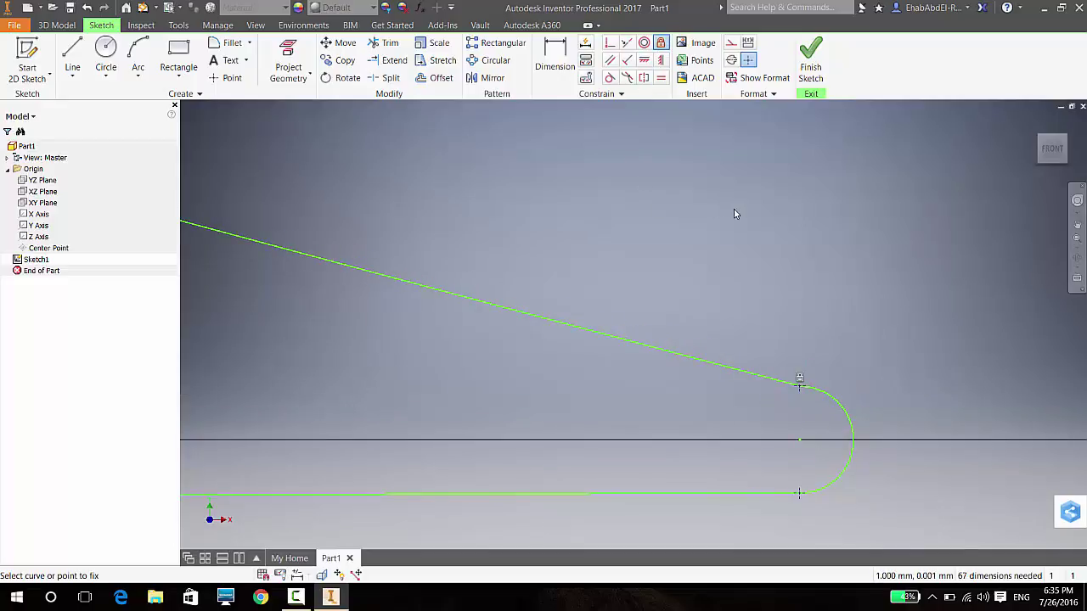
{"action": "key", "text": "Escape"}
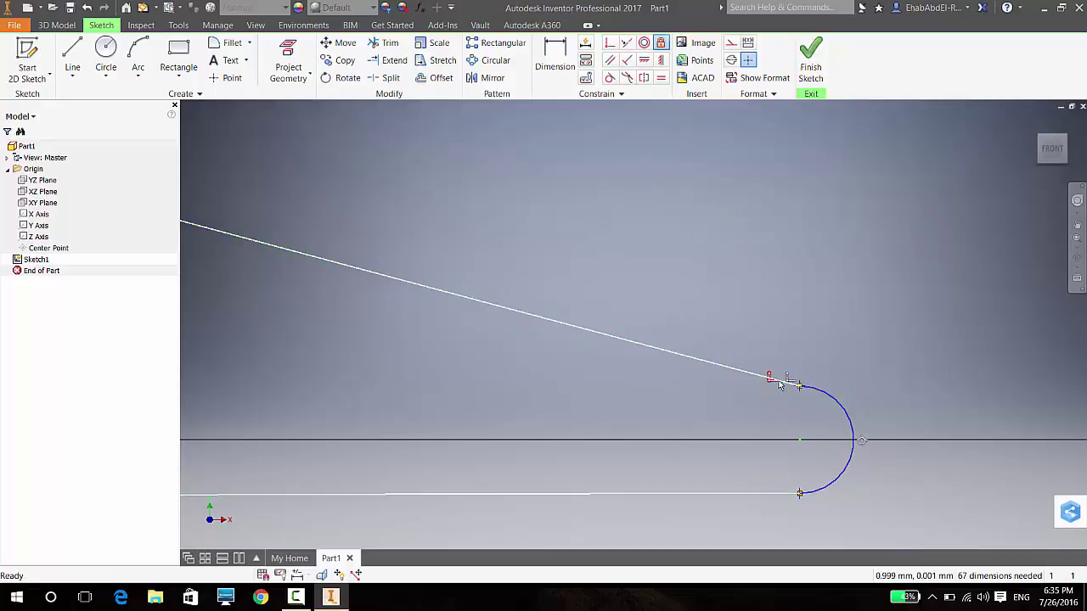
- Try a tangent constraint between the upper airfoil curve and the trailing-edge arc, and undo it
{"action": "right_click", "coordinate": [750, 379]}
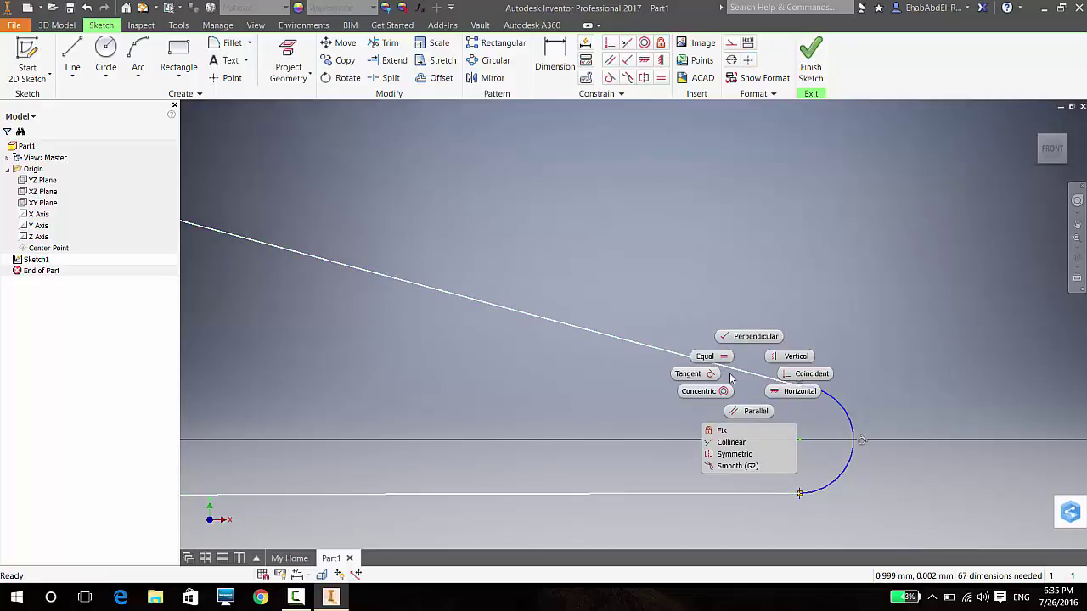
{"action": "left_click", "coordinate": [694, 373]}
{"action": "left_click", "coordinate": [770, 399]}
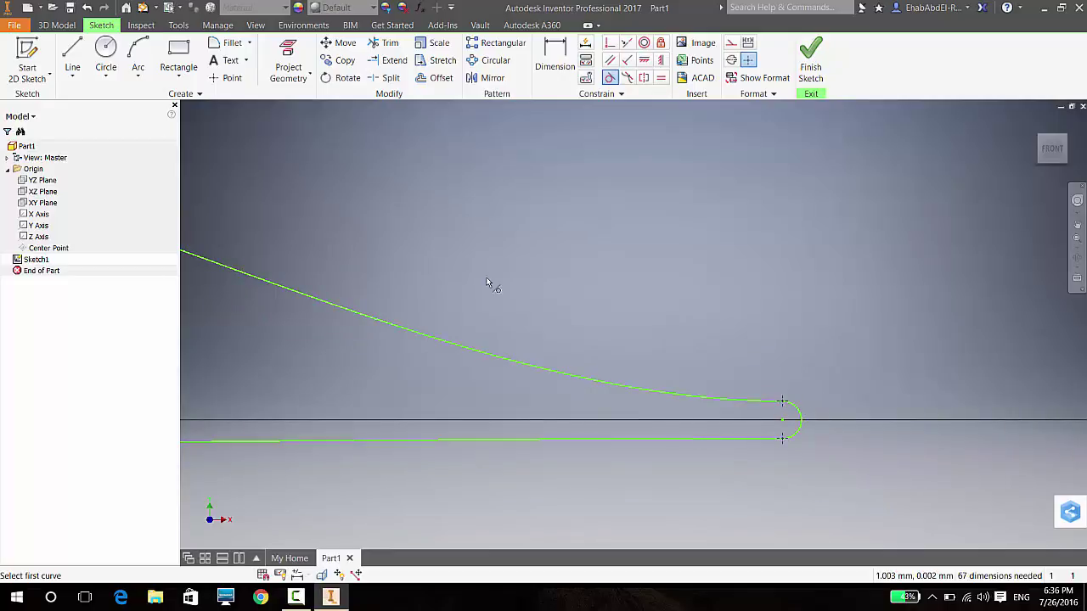
{"action": "key", "text": "Escape"}
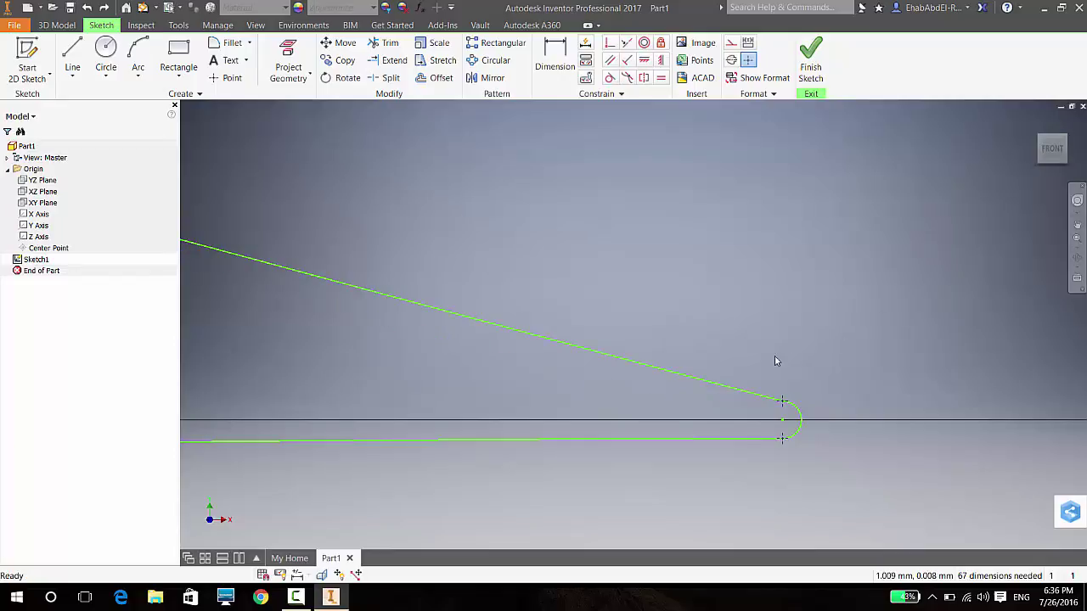
- Apply a Fix constraint to the airfoil spline
{"action": "left_click", "coordinate": [730, 388]}
{"action": "left_click", "coordinate": [661, 42]}
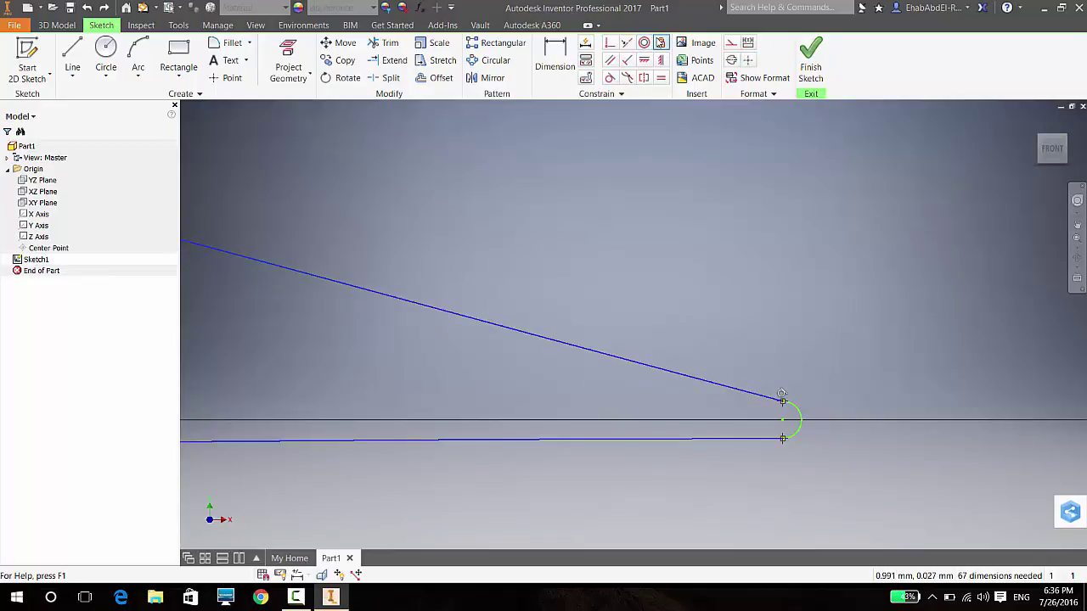
{"action": "left_click", "coordinate": [723, 381]}
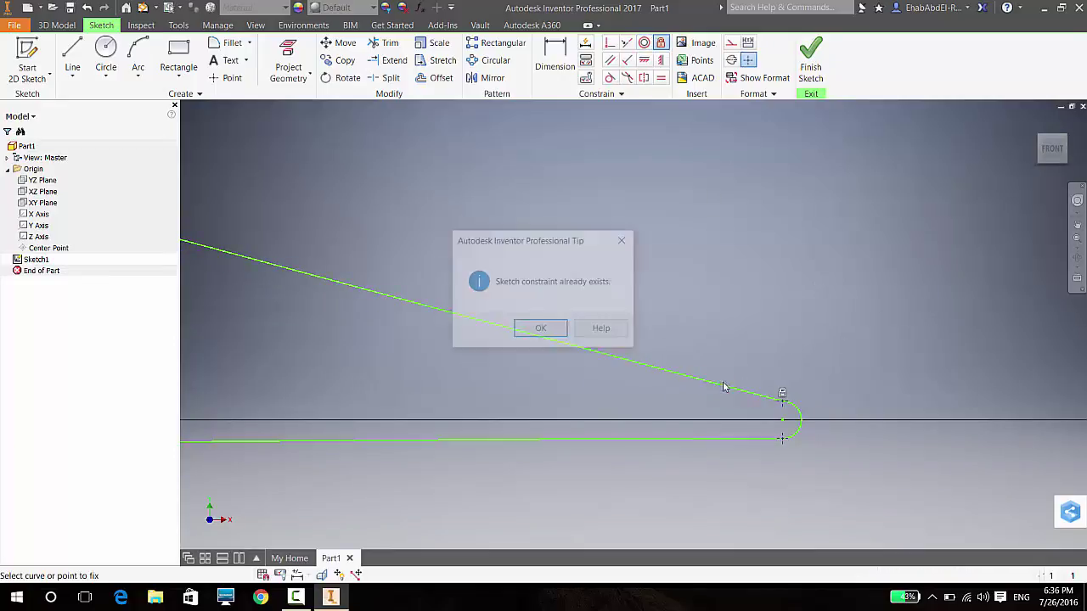
{"action": "left_click", "coordinate": [542, 331]}
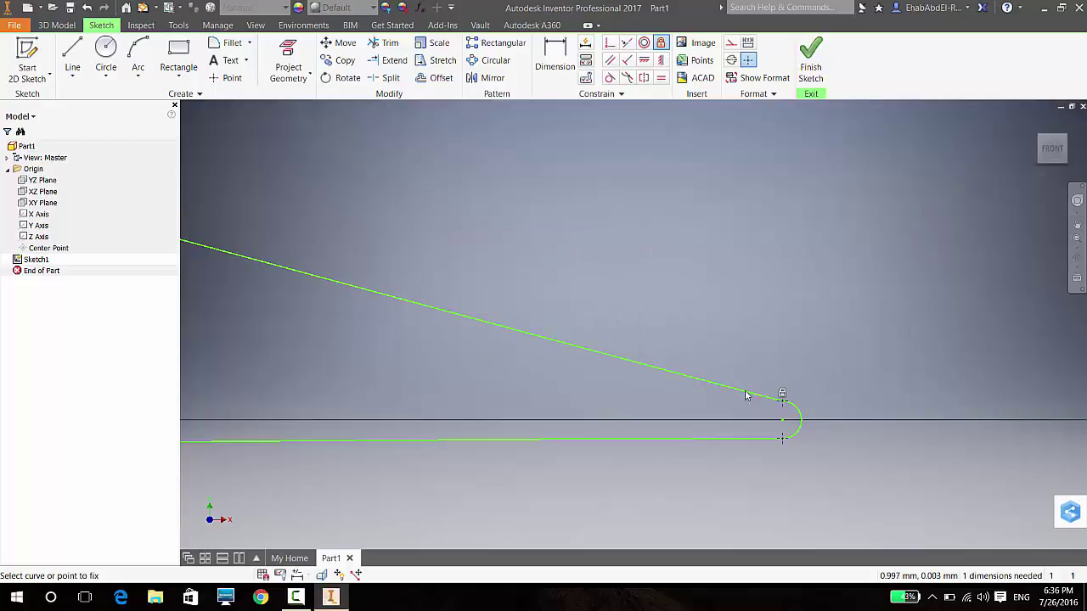
{"action": "key", "text": "Escape"}
- Try fixing the airfoil spline again, and try a Fix constraint on the trailing-edge arc
{"action": "left_click_drag", "start_coordinate": [788, 417], "coordinate": [798, 416]}
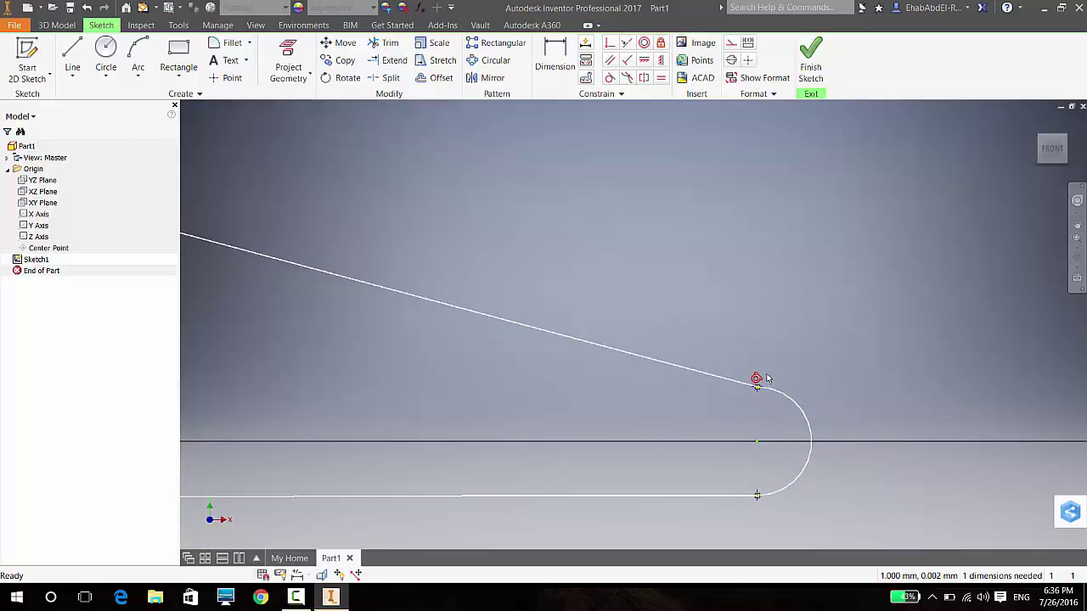
{"action": "left_click", "coordinate": [718, 379], "text": "ctrl"}
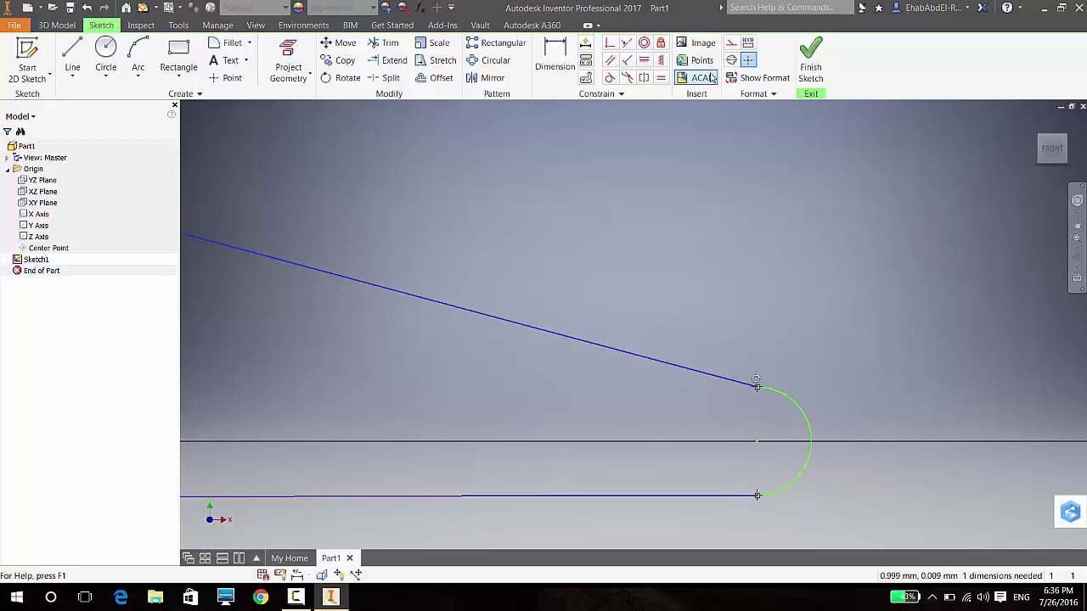
{"action": "left_click", "coordinate": [661, 46]}
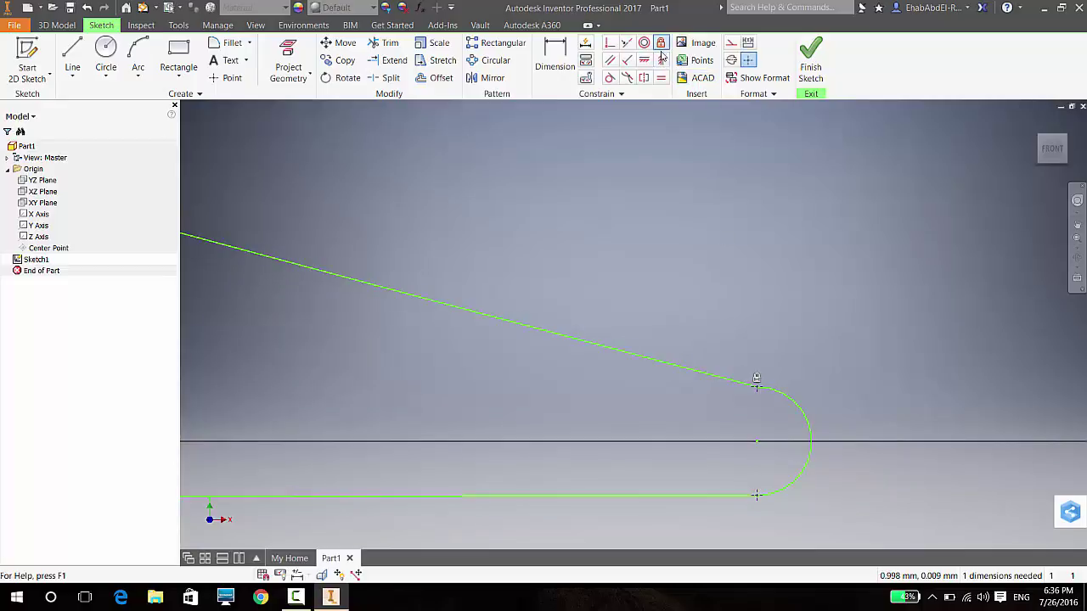
{"action": "left_click", "coordinate": [732, 378]}
{"action": "left_click", "coordinate": [538, 328]}
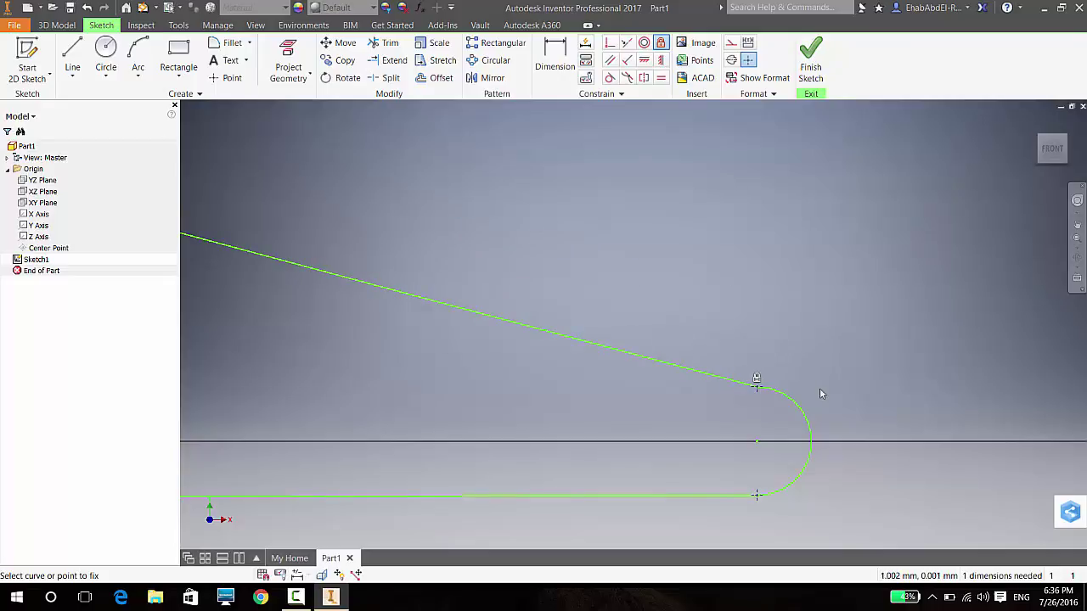
{"action": "left_click", "coordinate": [809, 406]}
{"action": "key", "text": "Escape"}
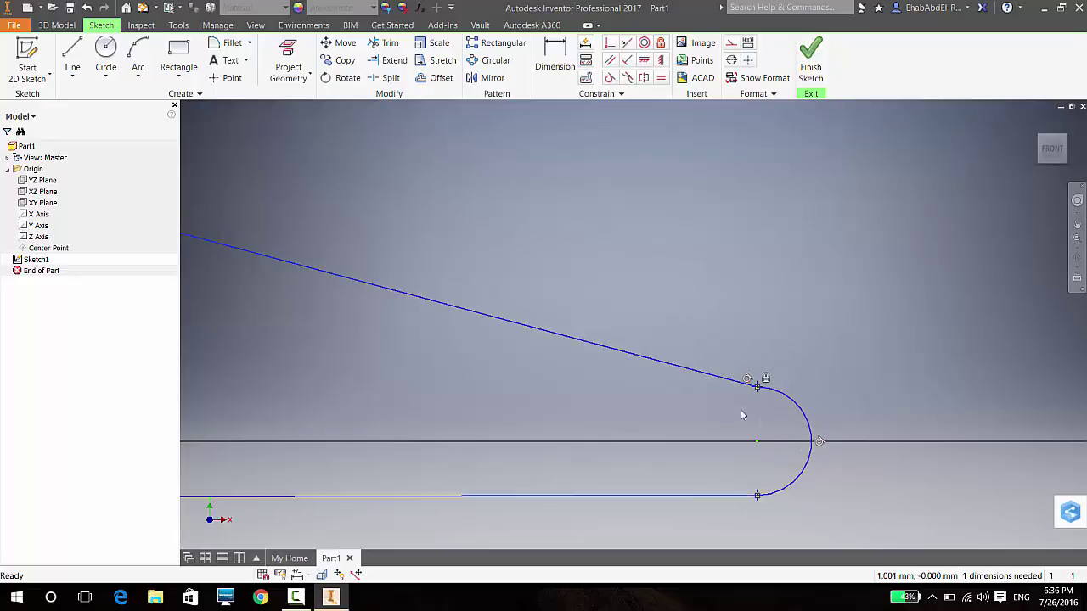
- Try a 10 mm extrusion of the airfoil profile, shorten its previewed height, and cancel the extrusion
{"action": "scroll", "coordinate": [773, 426], "scroll_direction": "down", "scroll_amount": 10}
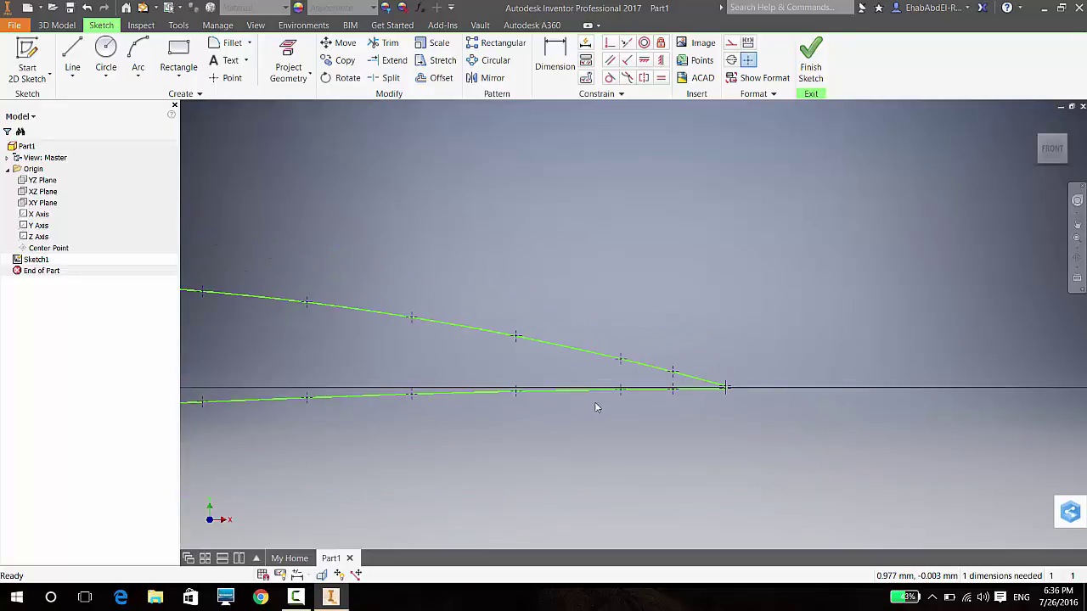
{"action": "scroll", "coordinate": [721, 391], "scroll_direction": "down", "scroll_amount": 2}
{"action": "scroll", "coordinate": [454, 356], "scroll_direction": "up", "scroll_amount": 6}
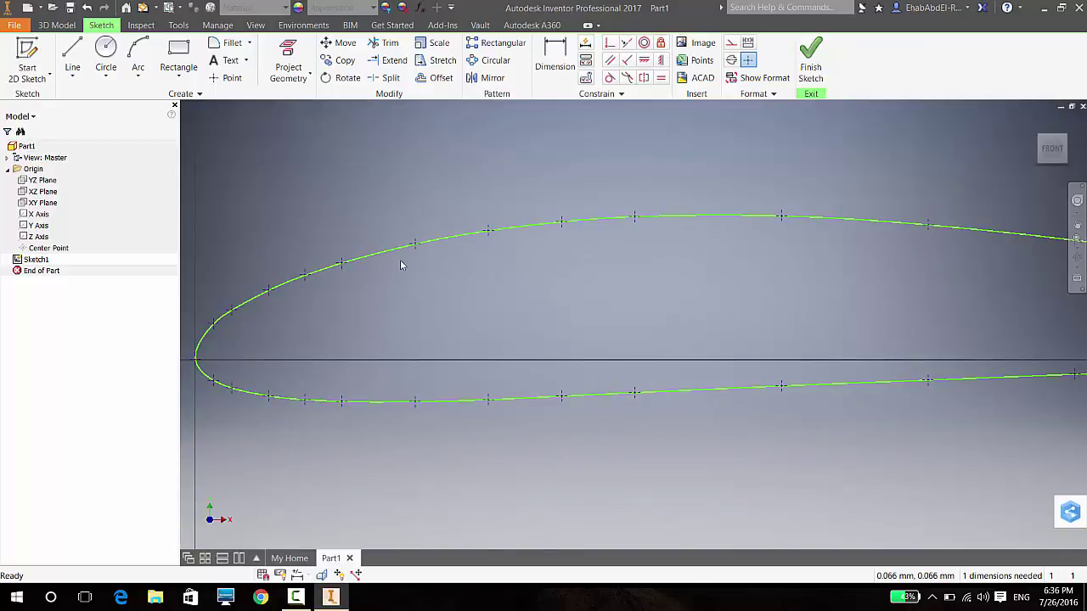
{"action": "scroll", "coordinate": [450, 273], "scroll_direction": "up", "scroll_amount": 5}
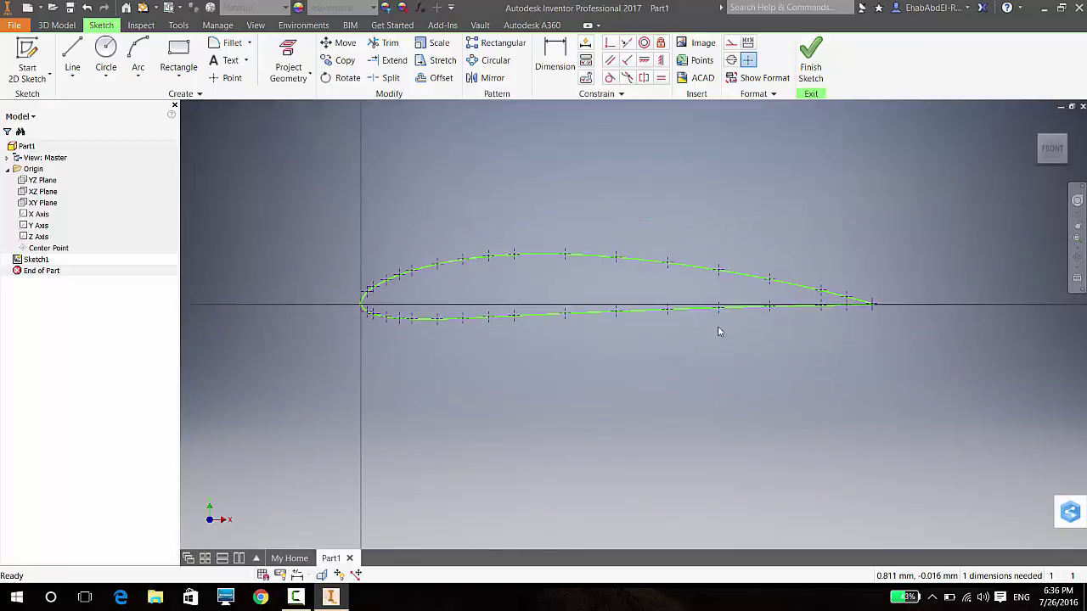
{"action": "left_click", "coordinate": [57, 24]}
{"action": "left_click", "coordinate": [73, 60]}
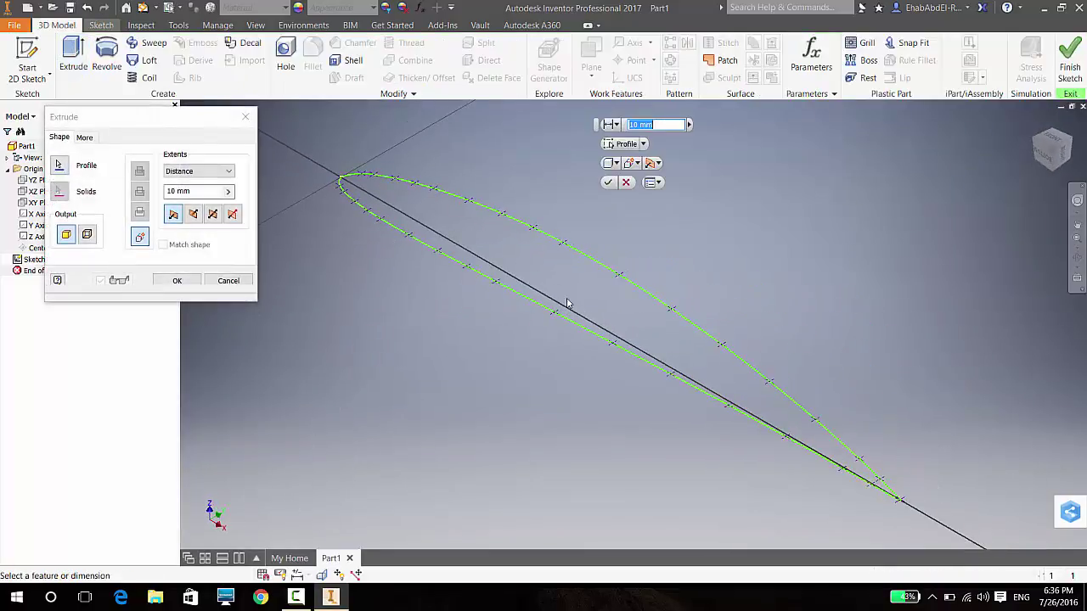
{"action": "left_click", "coordinate": [491, 322]}
{"action": "scroll", "coordinate": [556, 281], "scroll_direction": "up", "scroll_amount": 6}
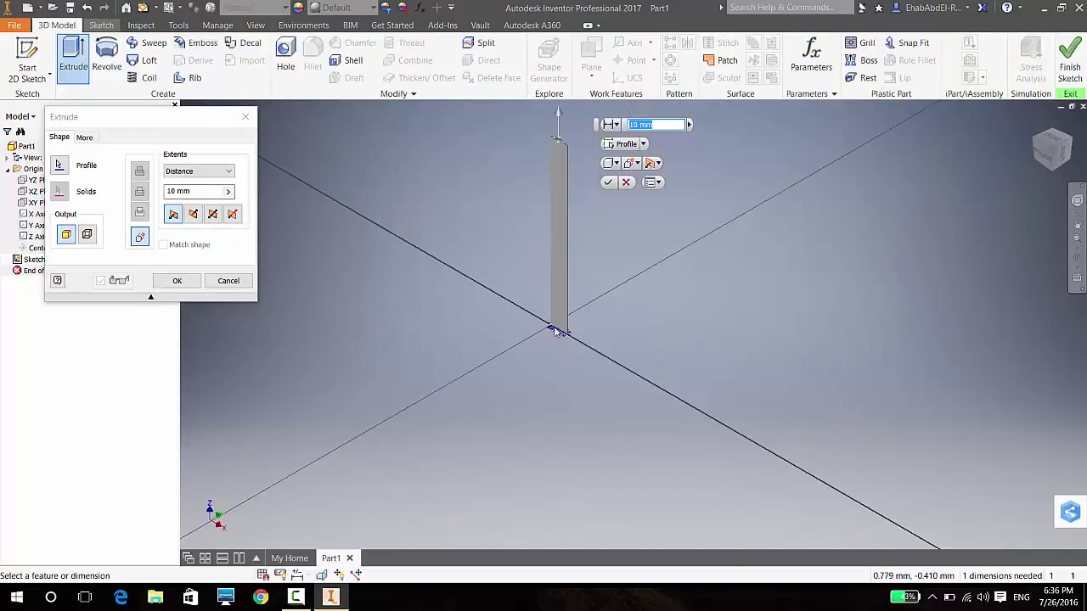
{"action": "scroll", "coordinate": [558, 196], "scroll_direction": "down", "scroll_amount": 5}
{"action": "scroll", "coordinate": [560, 205], "scroll_direction": "up", "scroll_amount": 4}
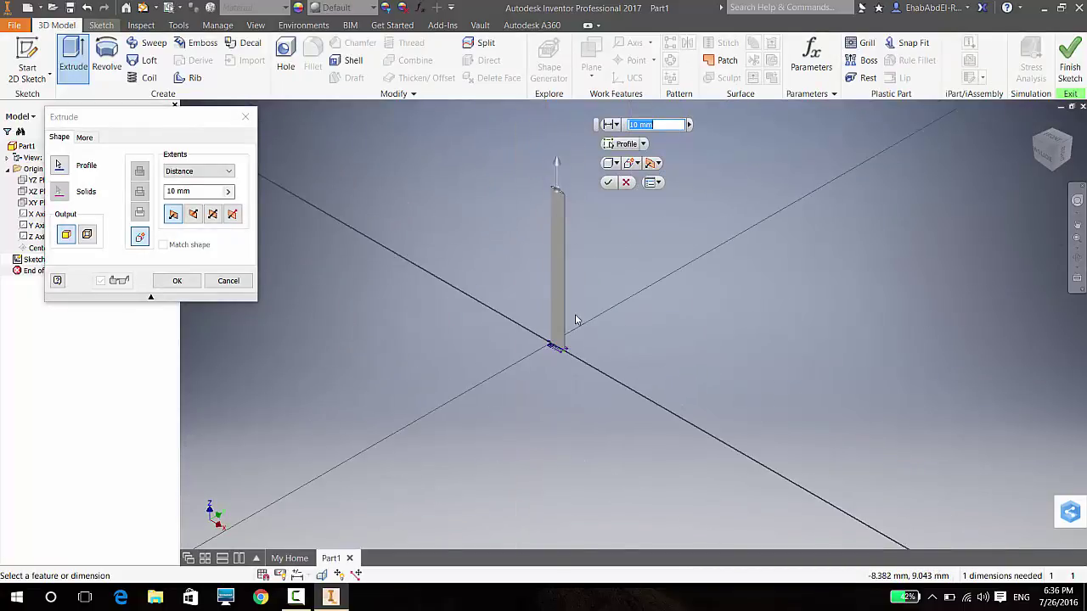
{"action": "scroll", "coordinate": [574, 326], "scroll_direction": "down", "scroll_amount": 3}
{"action": "scroll", "coordinate": [574, 327], "scroll_direction": "up", "scroll_amount": 2}
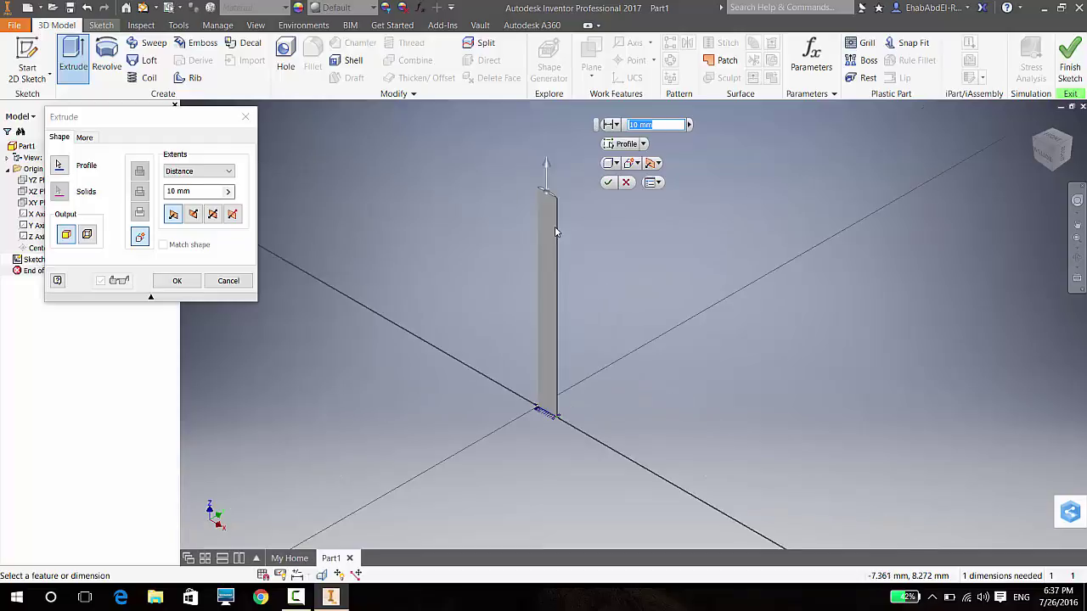
{"action": "left_click_drag", "start_coordinate": [548, 164], "coordinate": [551, 302]}
{"action": "left_click", "coordinate": [228, 281]}
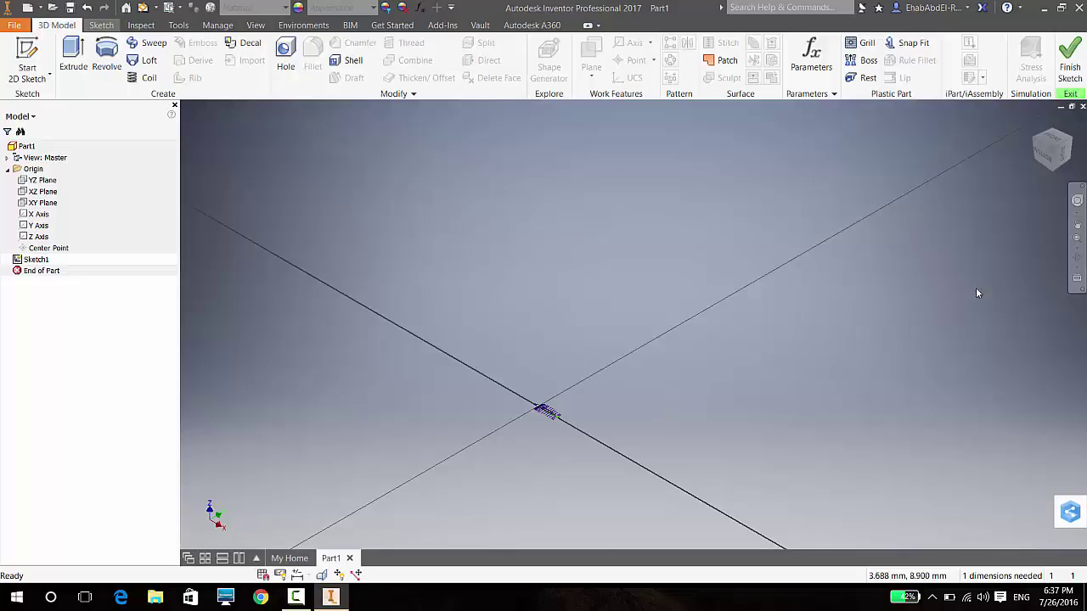
- Dimension the horizontal chord distance from the sketch origin to the trailing-edge arc, accepting the proposed value
{"action": "left_click_drag", "start_coordinate": [1048, 146], "coordinate": [1046, 159]}
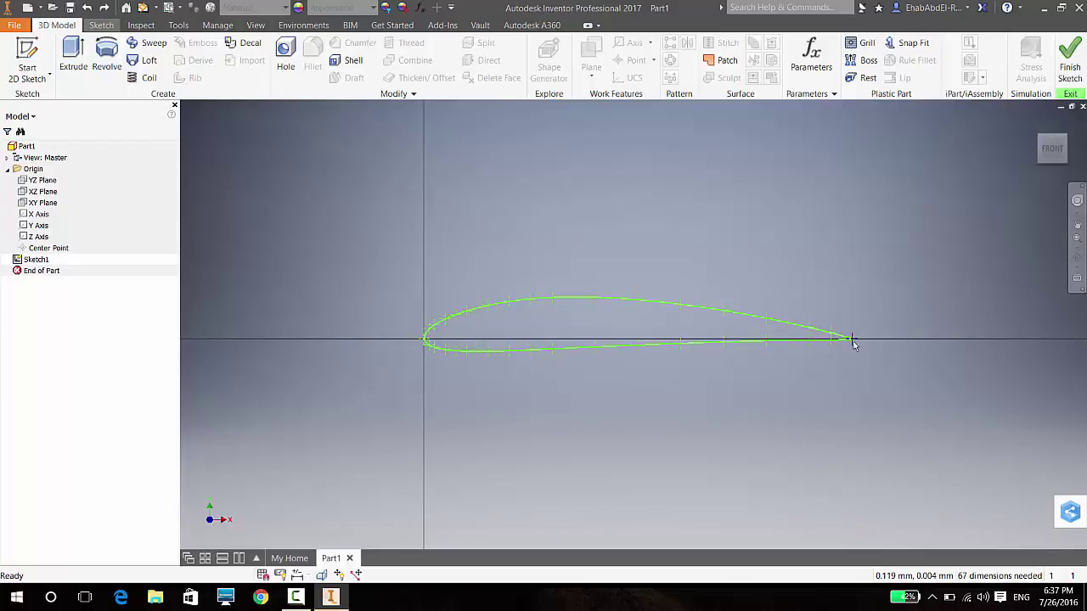
{"action": "left_click", "coordinate": [101, 25]}
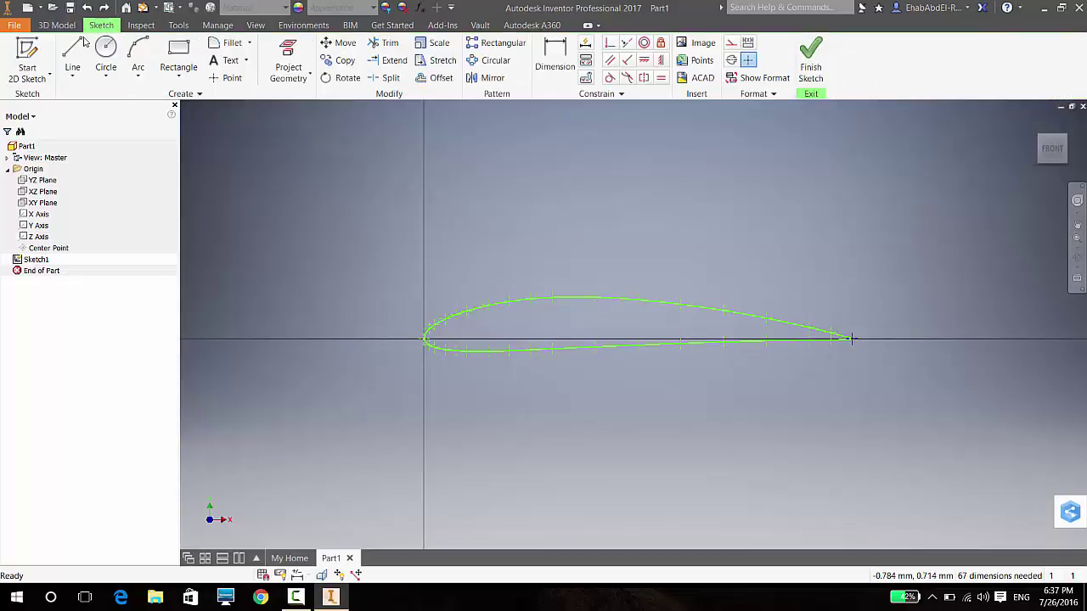
{"action": "left_click", "coordinate": [554, 55]}
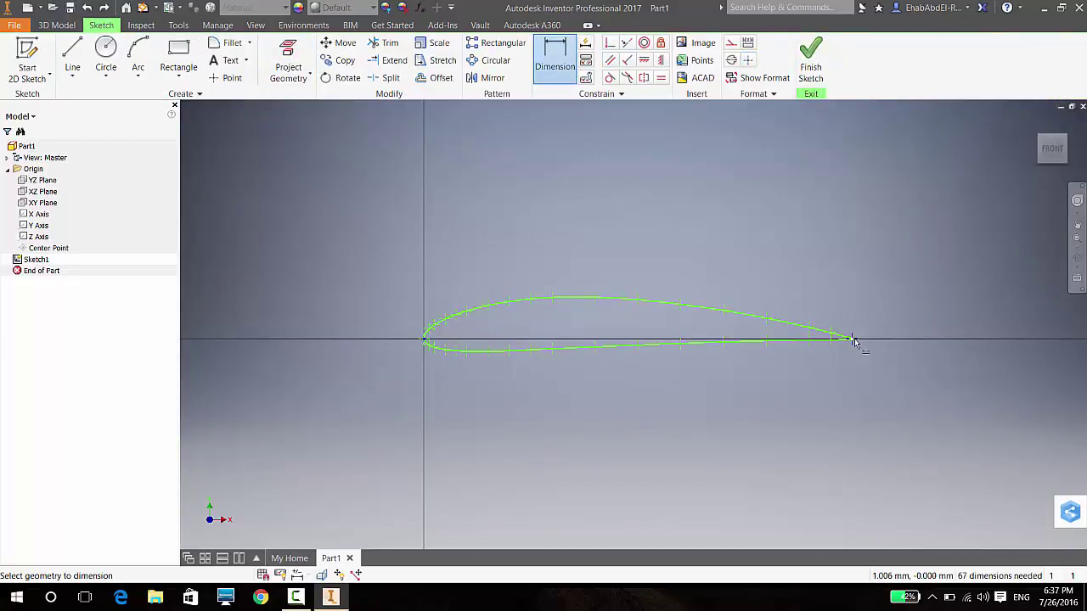
{"action": "scroll", "coordinate": [853, 342], "scroll_direction": "up", "scroll_amount": 5}
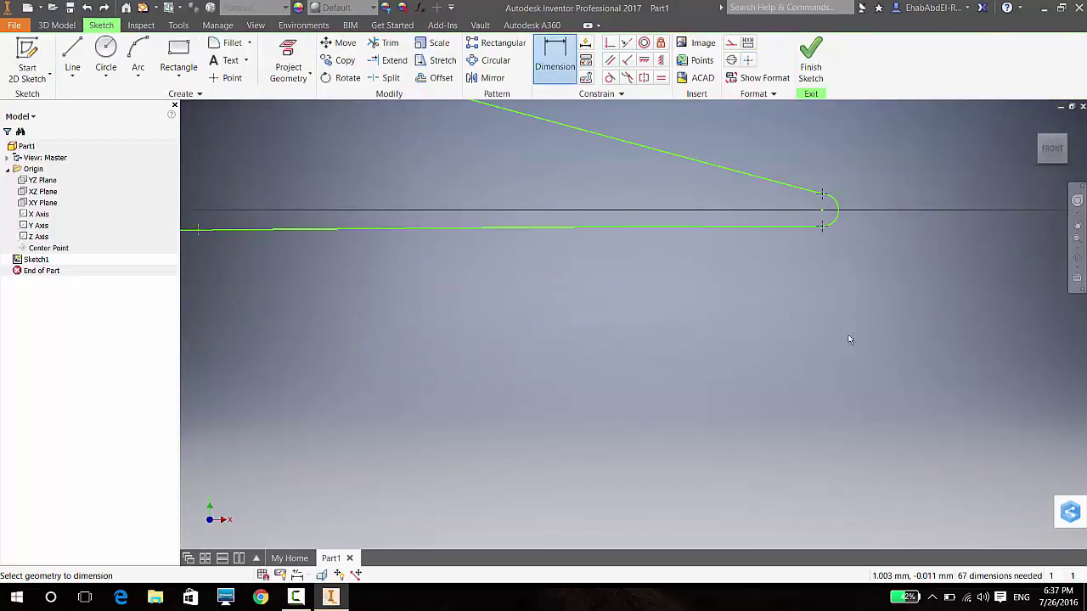
{"action": "left_click", "coordinate": [821, 222]}
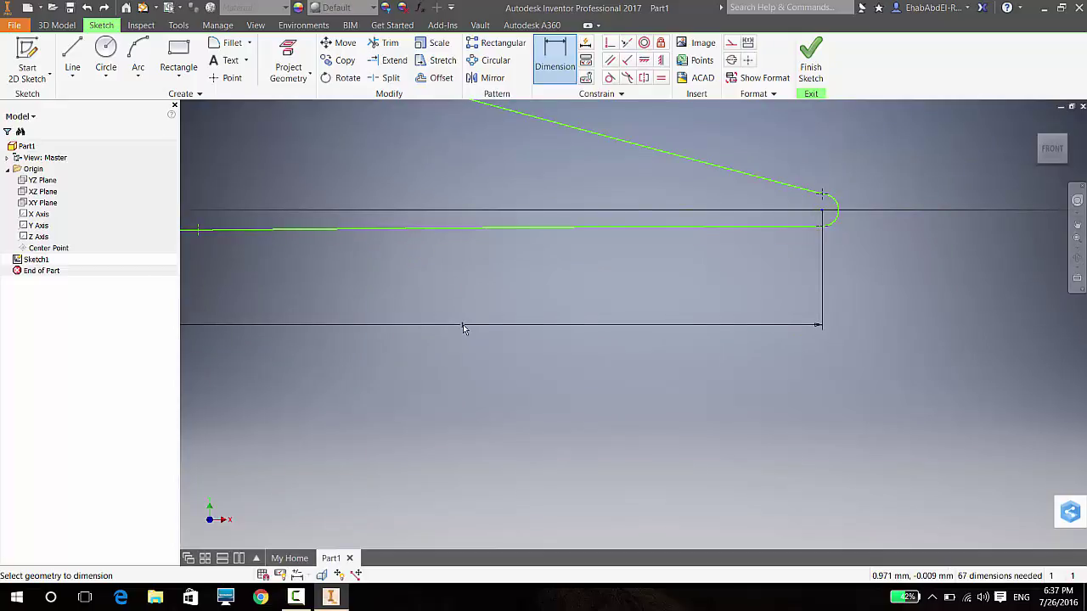
{"action": "left_click", "coordinate": [463, 326]}
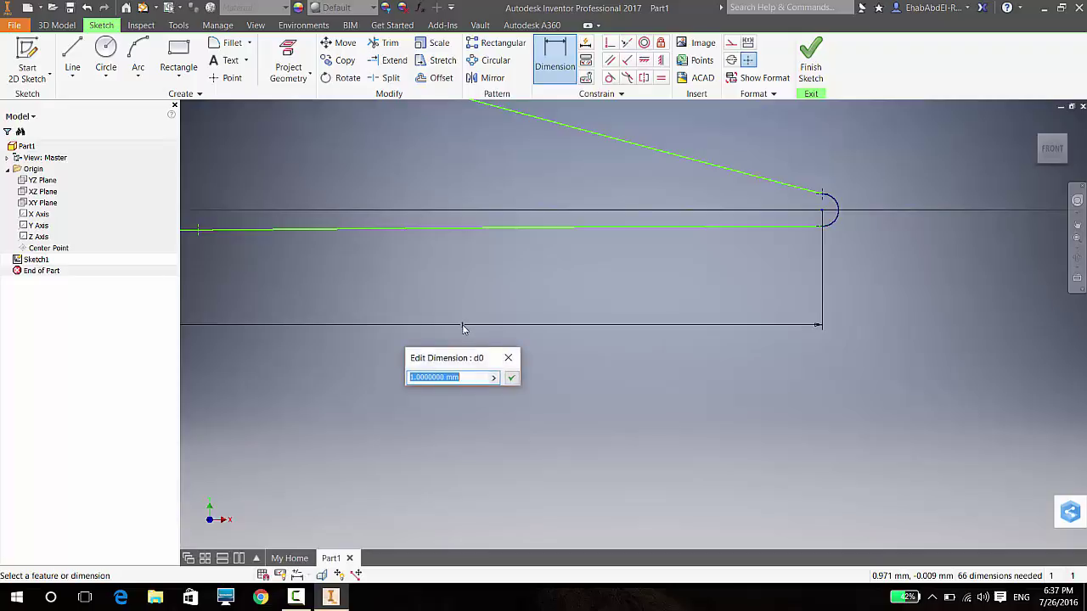
{"action": "left_click", "coordinate": [509, 379]}
{"action": "key", "text": "Escape"}
- Move the chord dimension farther below the airfoil, clear of the lower curve
{"action": "scroll", "coordinate": [509, 382], "scroll_direction": "up", "scroll_amount": 3}
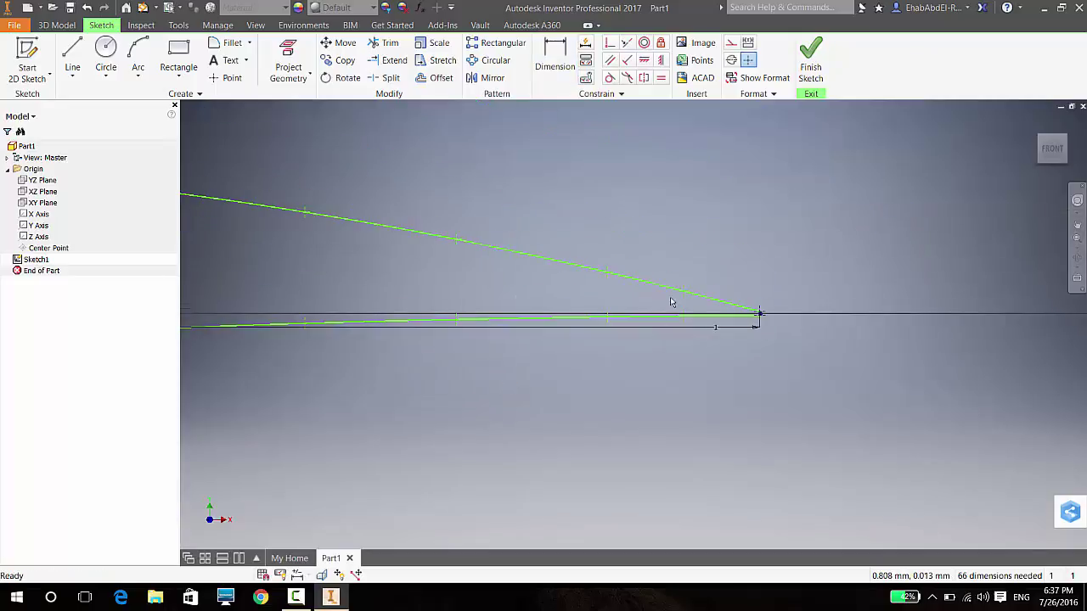
{"action": "scroll", "coordinate": [583, 314], "scroll_direction": "up", "scroll_amount": 3}
{"action": "scroll", "coordinate": [594, 314], "scroll_direction": "down", "scroll_amount": 3}
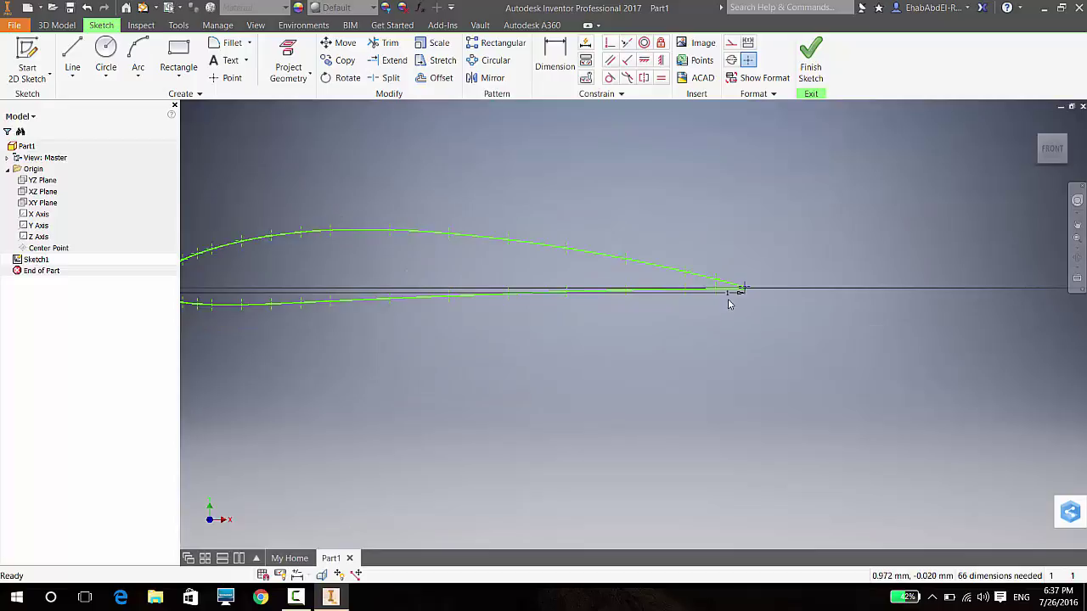
{"action": "left_click_drag", "start_coordinate": [648, 324], "coordinate": [401, 352]}
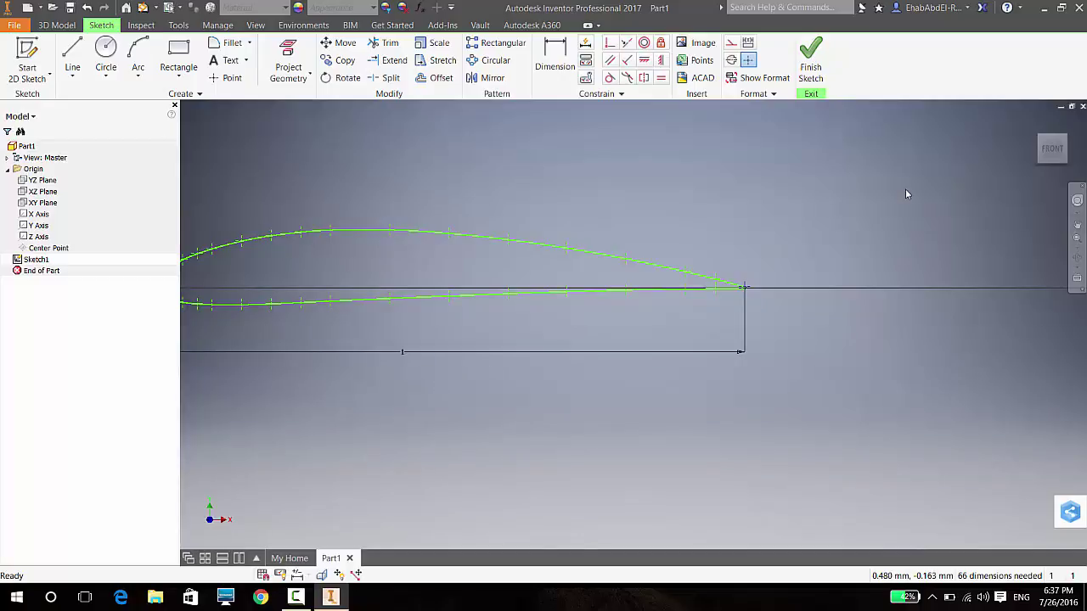
- Start the Scale command and select the complete airfoil profile, including the trailing-edge arc
{"action": "scroll", "coordinate": [611, 120], "scroll_direction": "down", "scroll_amount": 2}
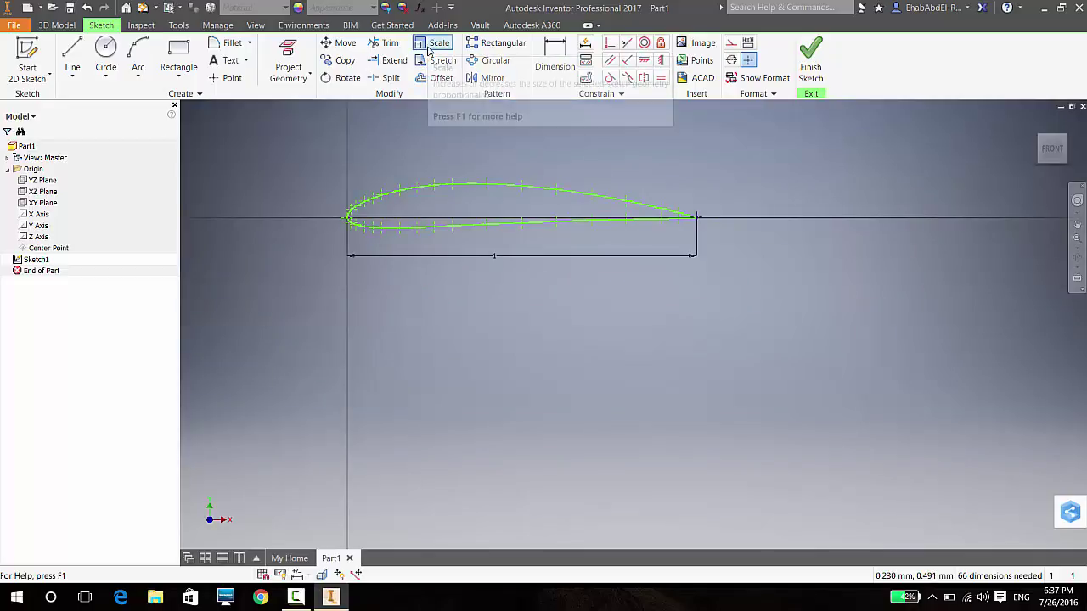
{"action": "left_click", "coordinate": [439, 44]}
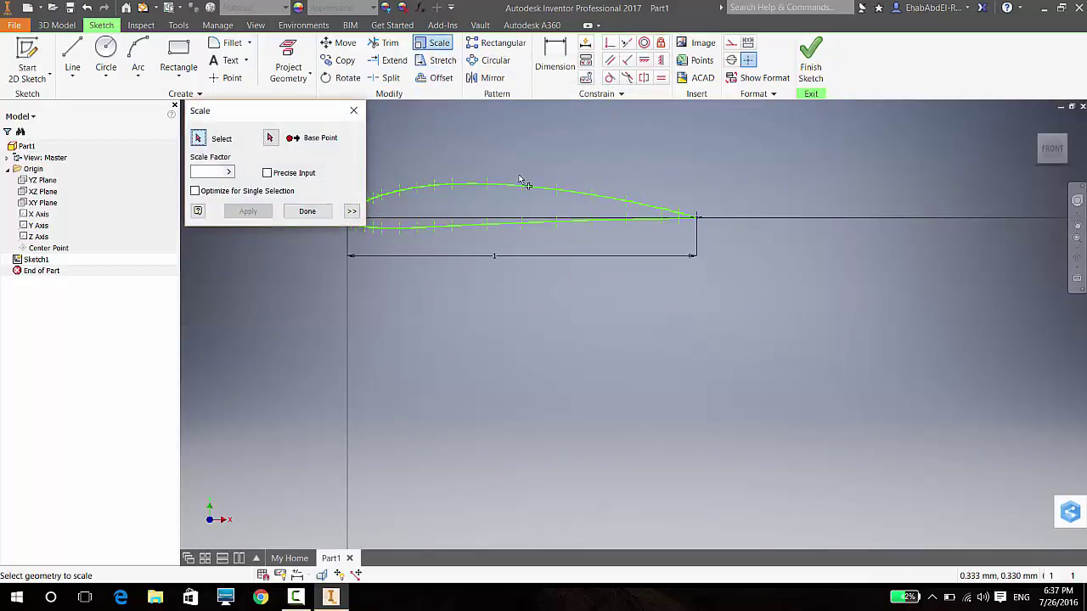
{"action": "left_click", "coordinate": [533, 189]}
{"action": "left_click_drag", "start_coordinate": [751, 155], "coordinate": [259, 328]}
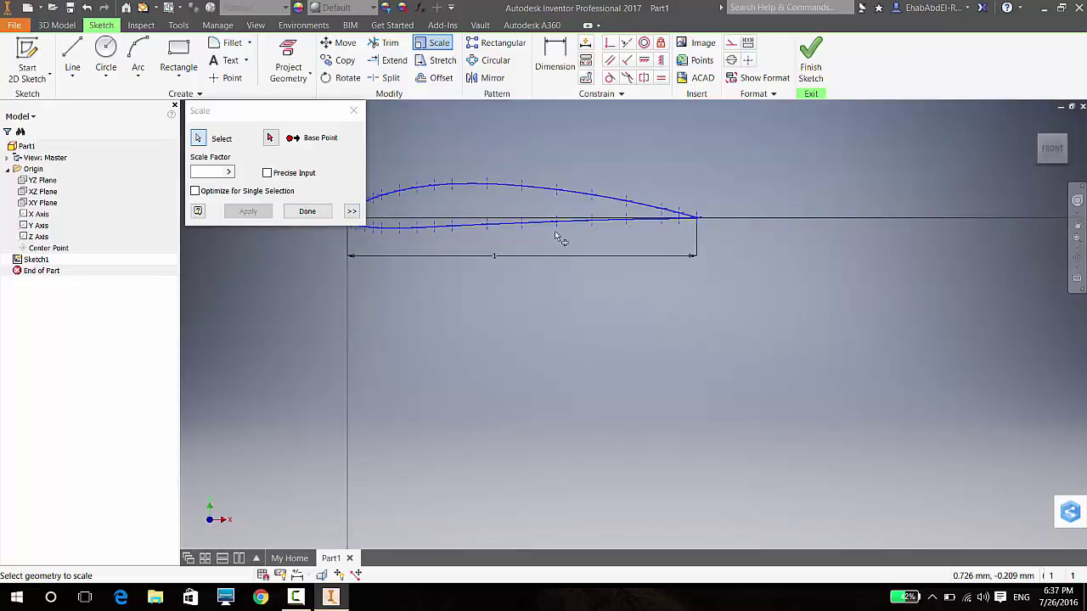
{"action": "scroll", "coordinate": [489, 228], "scroll_direction": "down", "scroll_amount": 5}
{"action": "scroll", "coordinate": [489, 231], "scroll_direction": "up", "scroll_amount": 6}
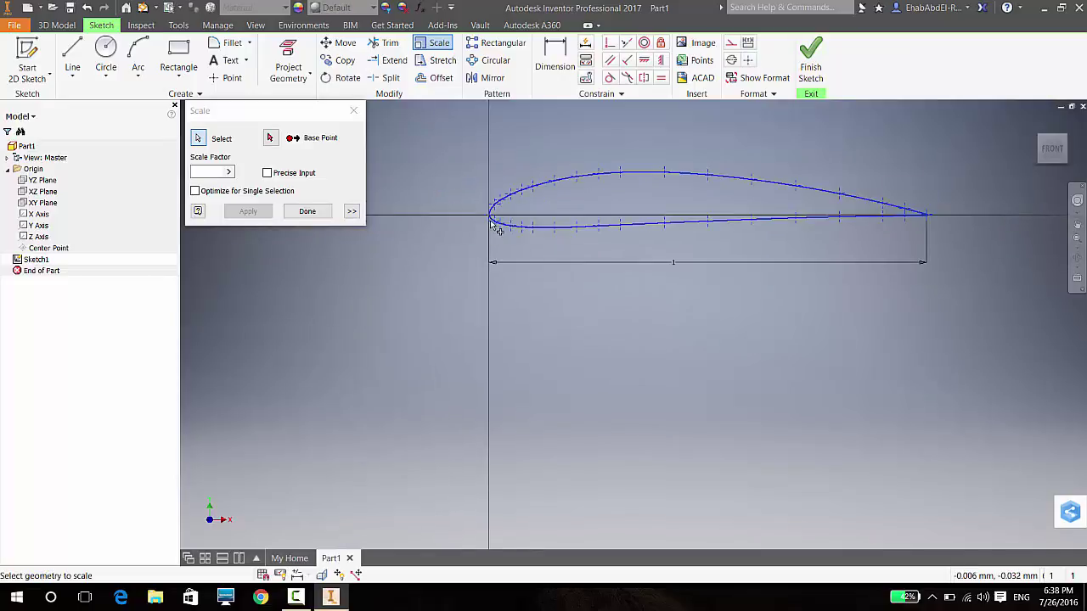
{"action": "scroll", "coordinate": [491, 231], "scroll_direction": "up", "scroll_amount": 3}
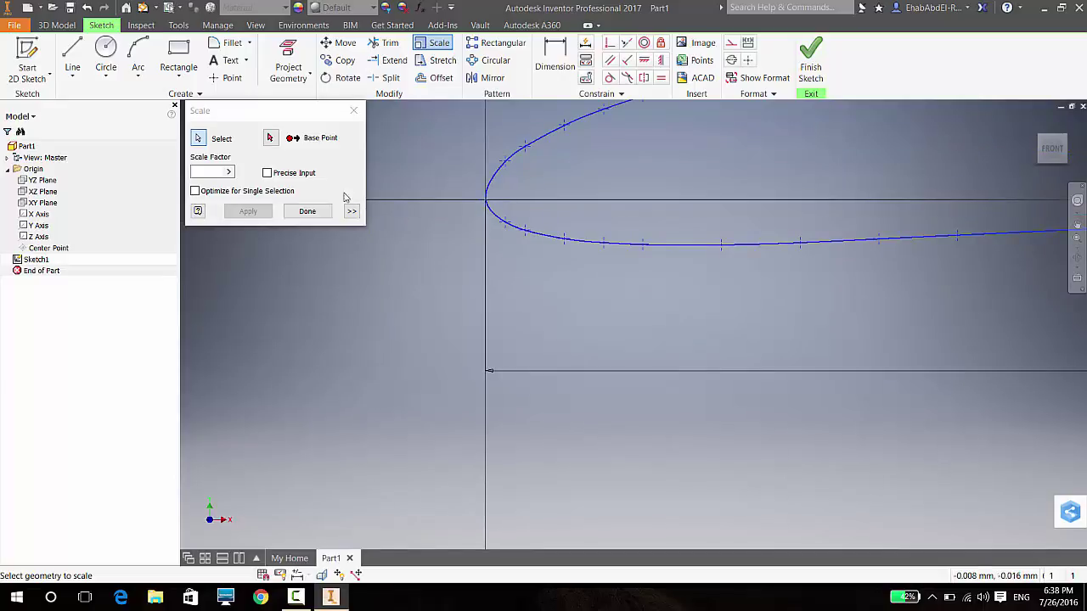
- Try scaling the airfoil by a factor of 100 from the leading edge, allowing dimensions to be relaxed and constraints removed
{"action": "left_click", "coordinate": [271, 139]}
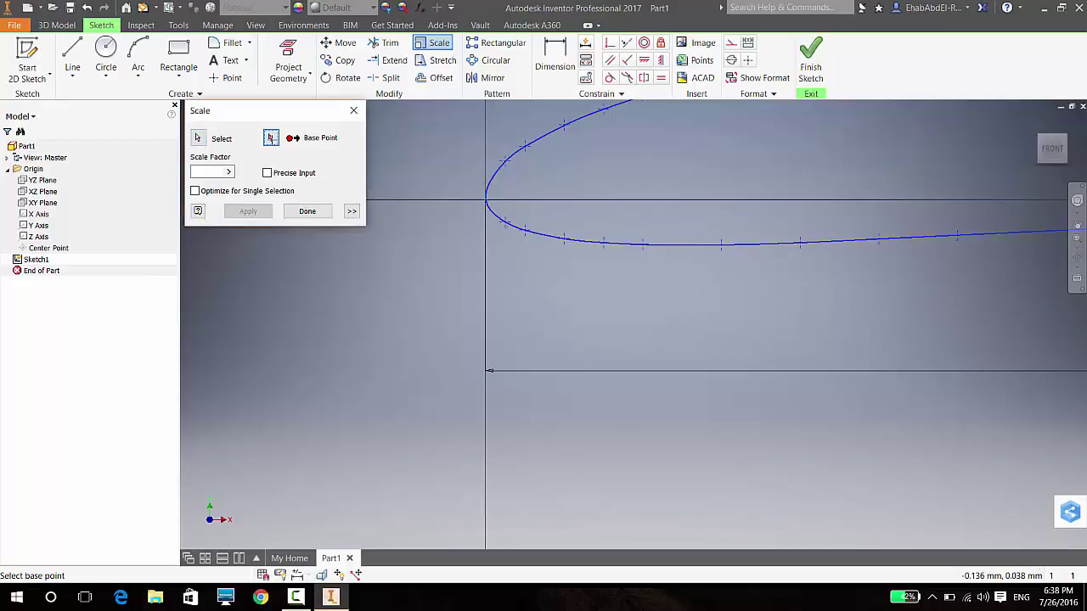
{"action": "scroll", "coordinate": [556, 297], "scroll_direction": "down", "scroll_amount": 4}
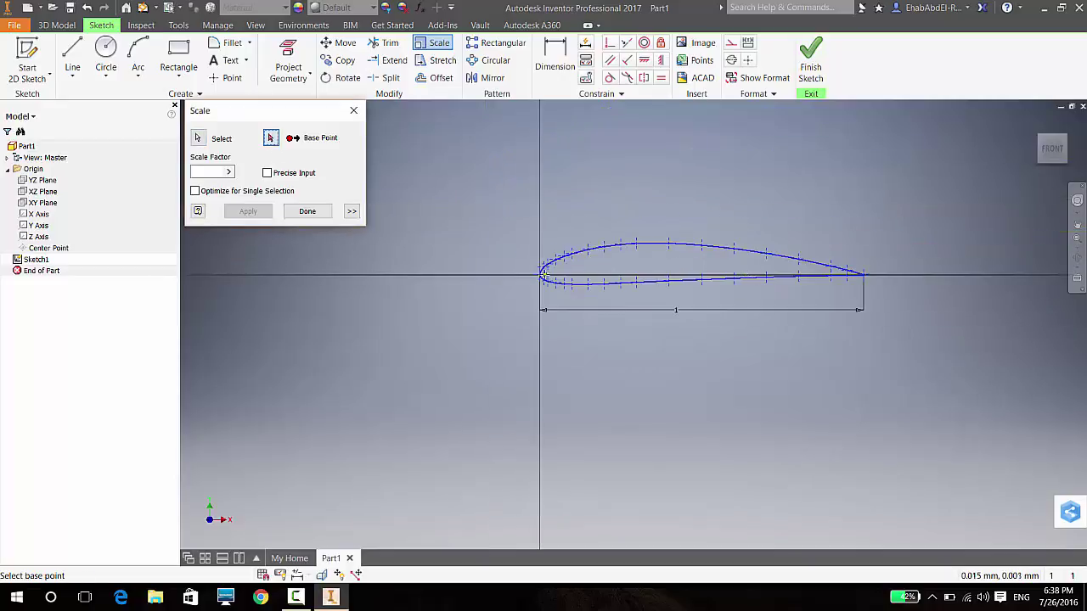
{"action": "scroll", "coordinate": [542, 275], "scroll_direction": "up", "scroll_amount": 3}
{"action": "left_click", "coordinate": [535, 277]}
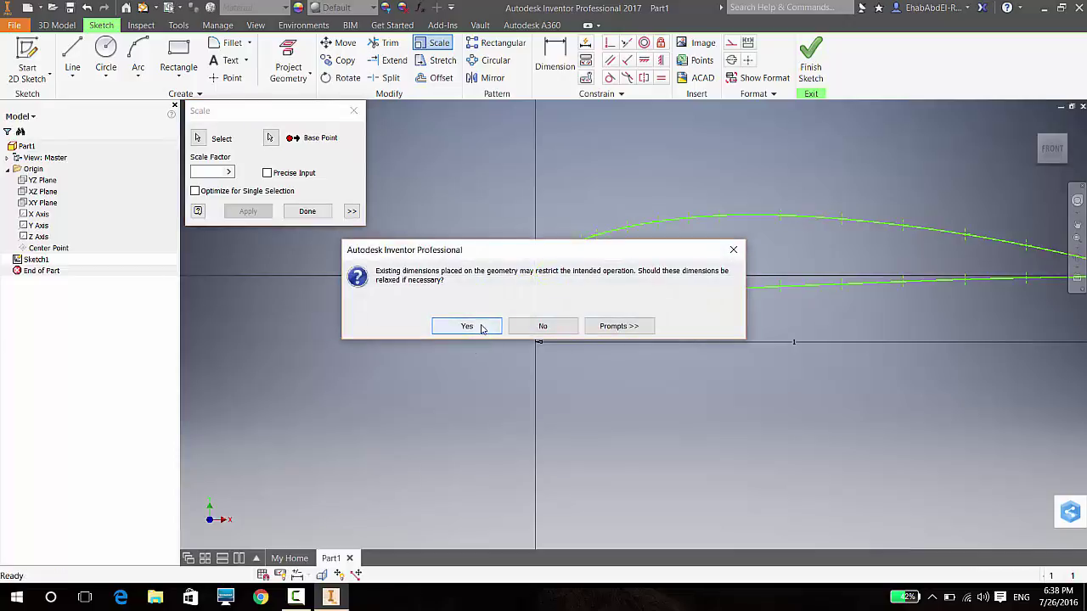
{"action": "left_click", "coordinate": [480, 329]}
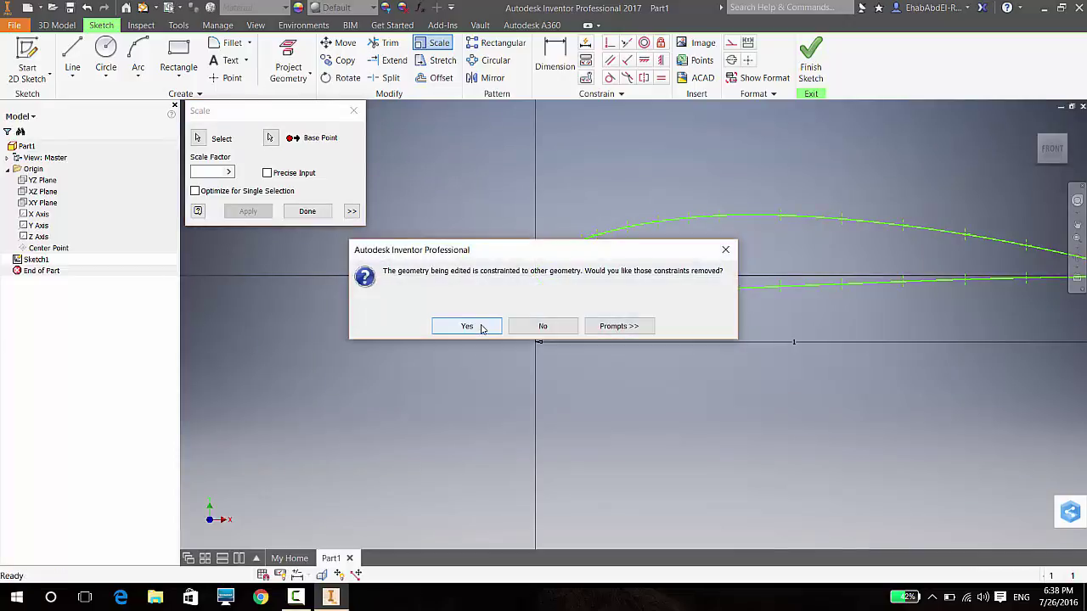
{"action": "left_click", "coordinate": [481, 326]}
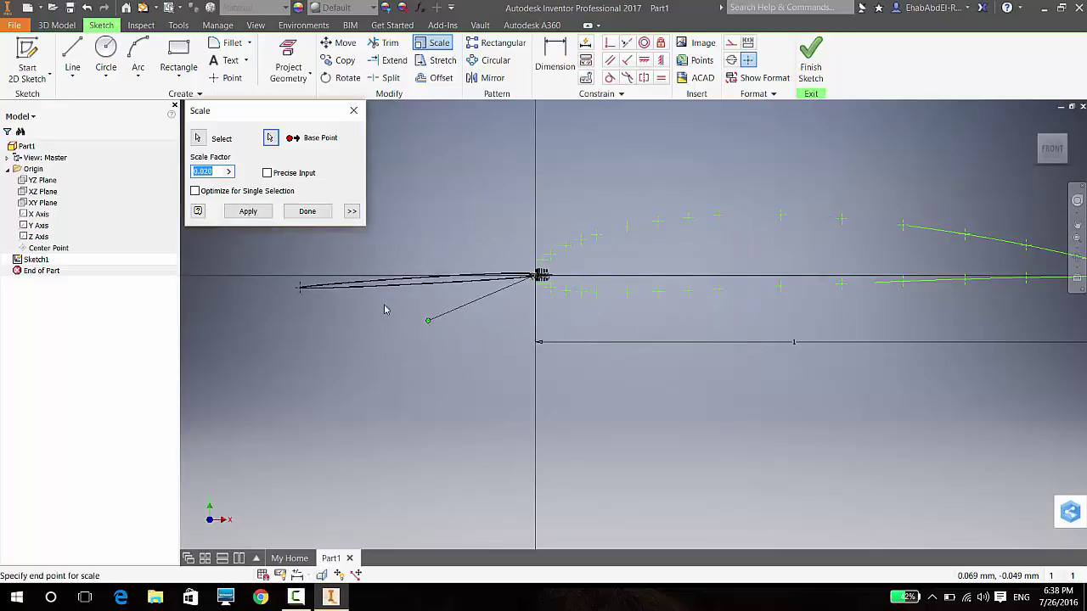
{"action": "type", "text": "100"}
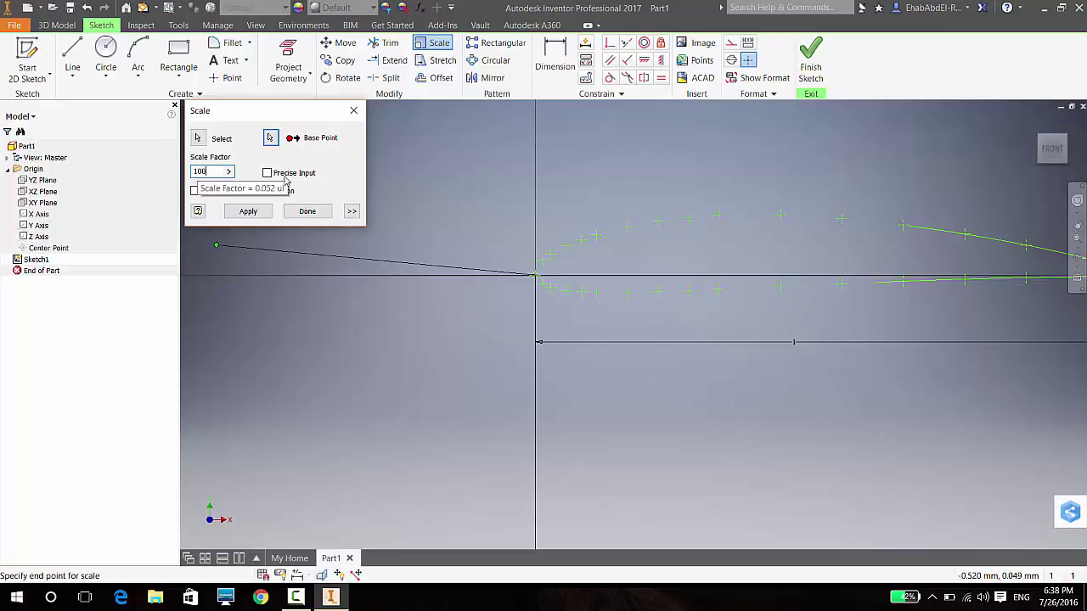
{"action": "scroll", "coordinate": [512, 267], "scroll_direction": "up", "scroll_amount": 5}
{"action": "scroll", "coordinate": [512, 267], "scroll_direction": "down", "scroll_amount": 3}
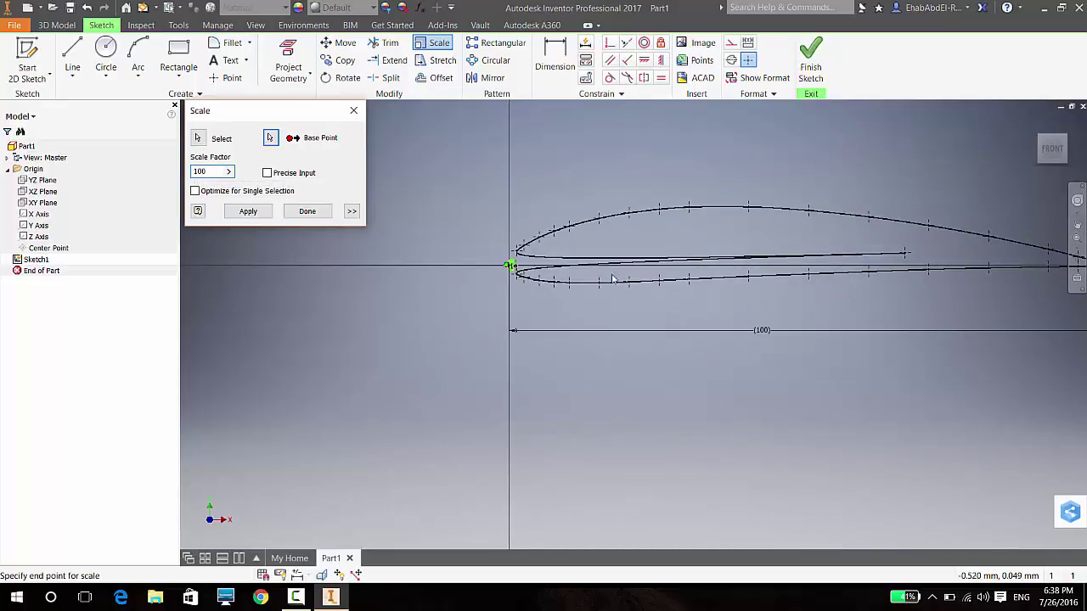
{"action": "scroll", "coordinate": [904, 255], "scroll_direction": "up", "scroll_amount": 3}
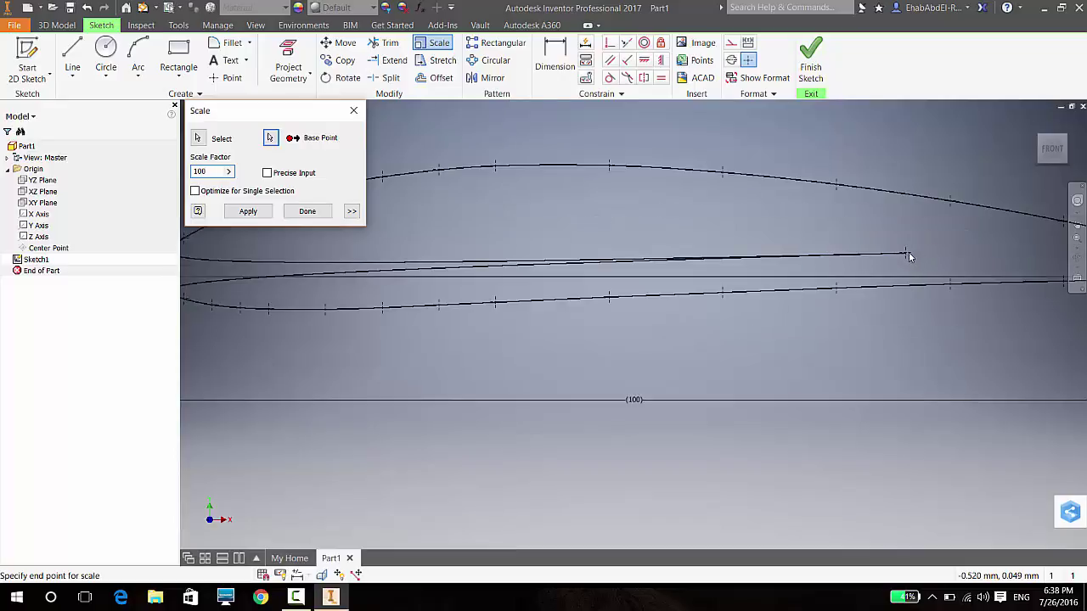
{"action": "scroll", "coordinate": [908, 255], "scroll_direction": "down", "scroll_amount": 4}
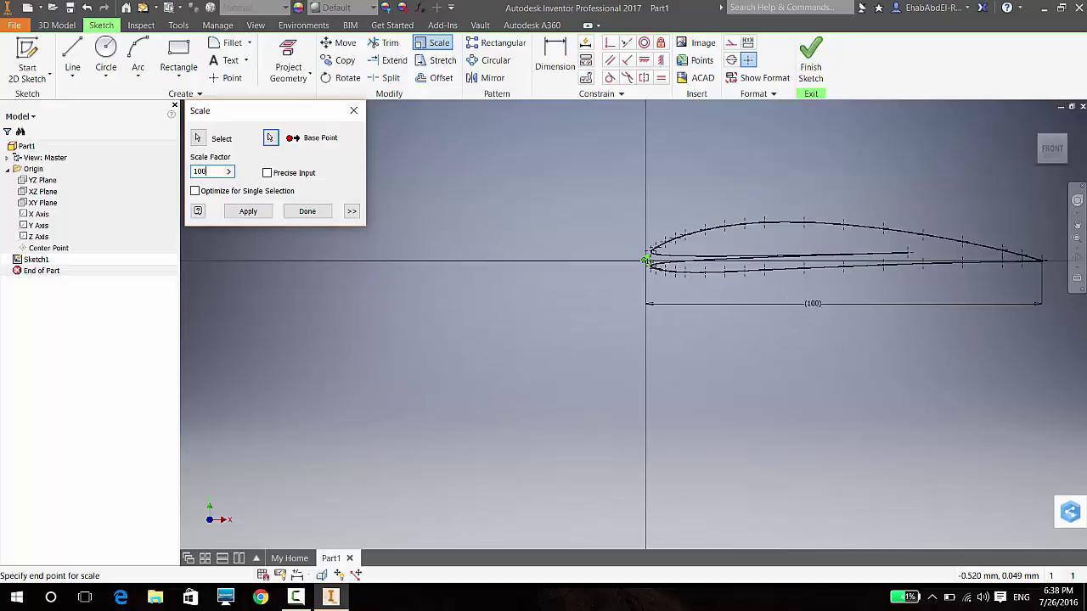
- Choose a new Scale base point inside the airfoil, about 0.4 mm along the chord, allowing relaxed dimensions and constraint removal
{"action": "left_click", "coordinate": [272, 142]}
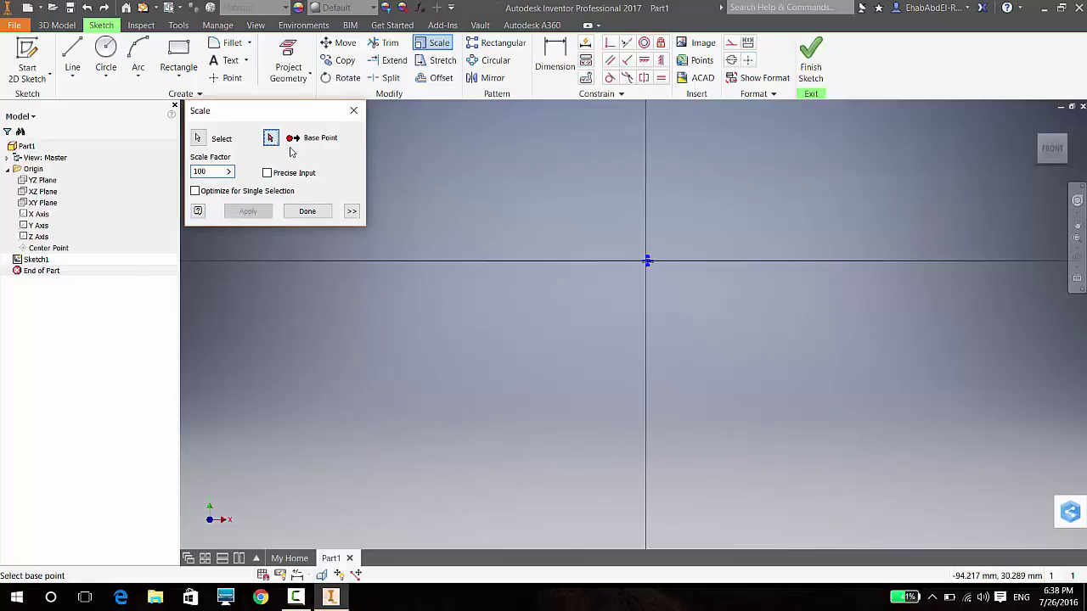
{"action": "scroll", "coordinate": [670, 293], "scroll_direction": "down", "scroll_amount": 5}
{"action": "scroll", "coordinate": [674, 307], "scroll_direction": "up", "scroll_amount": 5}
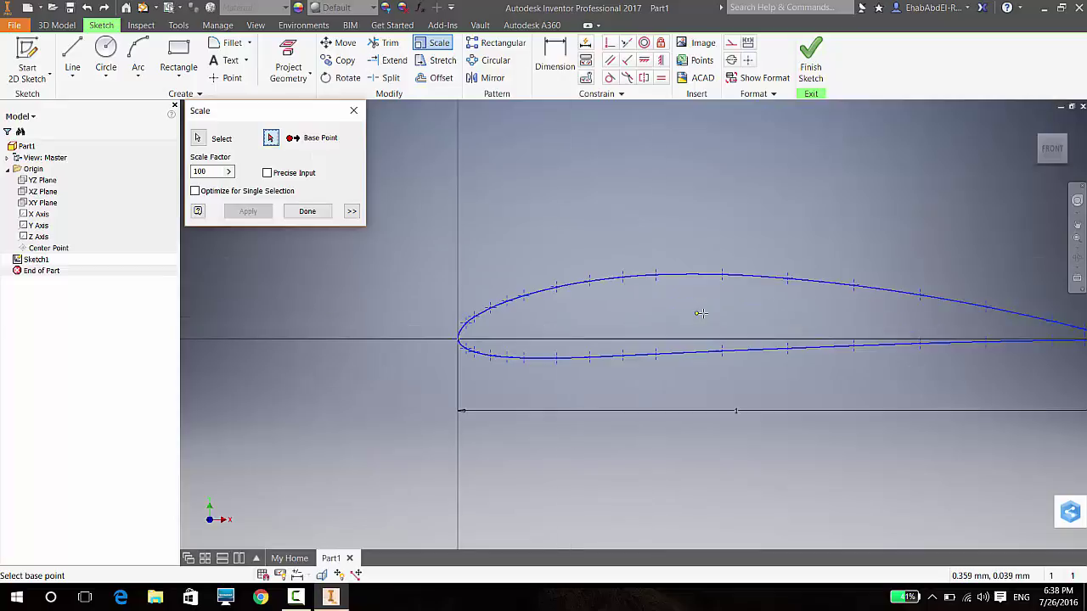
{"action": "left_click", "coordinate": [727, 320]}
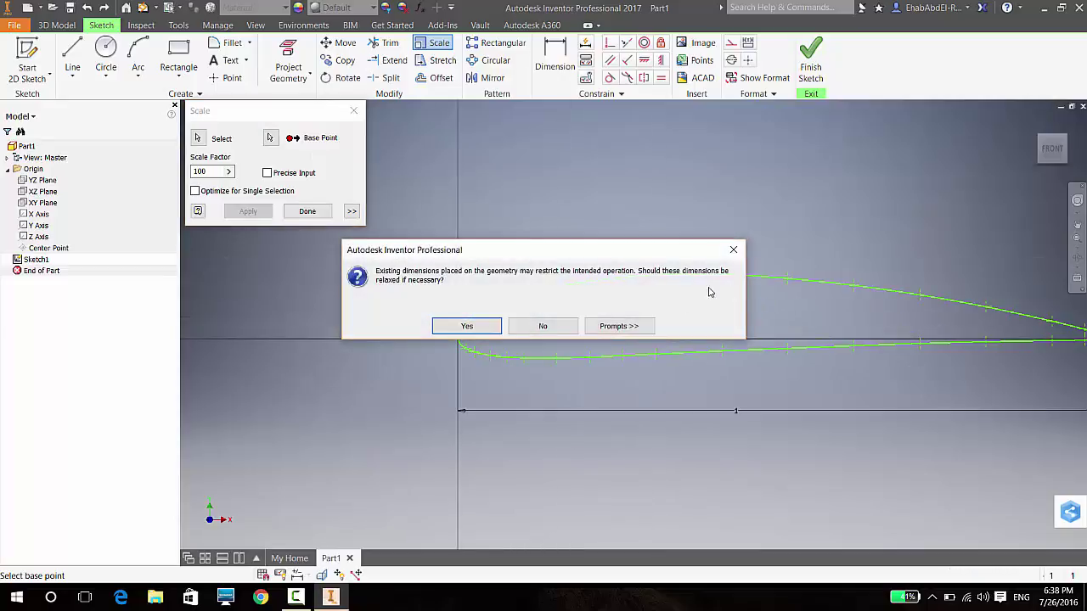
{"action": "left_click", "coordinate": [485, 324]}
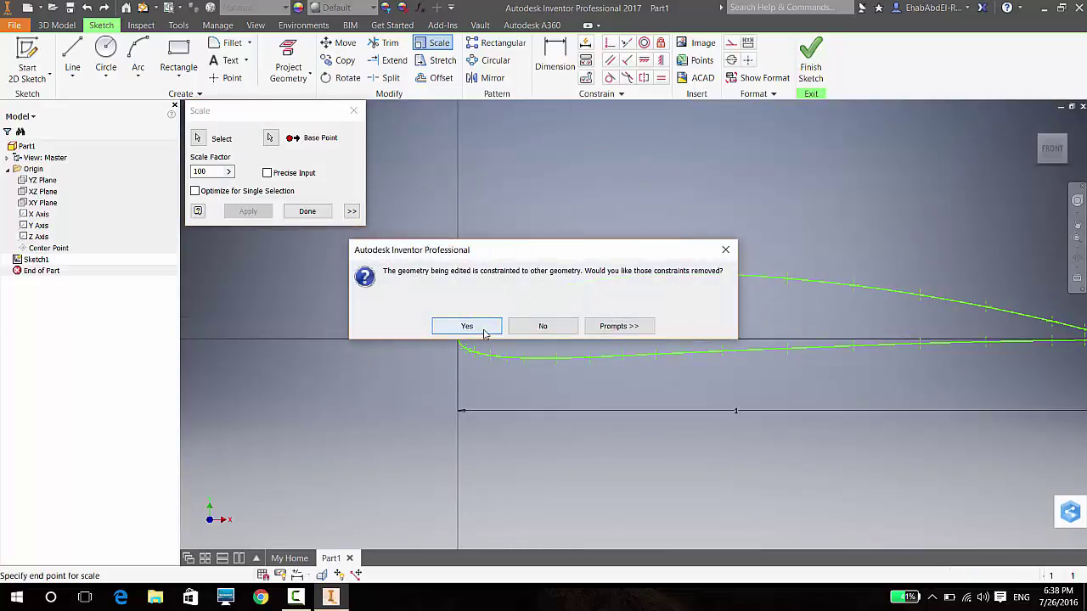
{"action": "left_click", "coordinate": [484, 329]}
- Scale the airfoil profile by a factor of 1000 and close the Scale command
{"action": "left_click", "coordinate": [211, 170]}
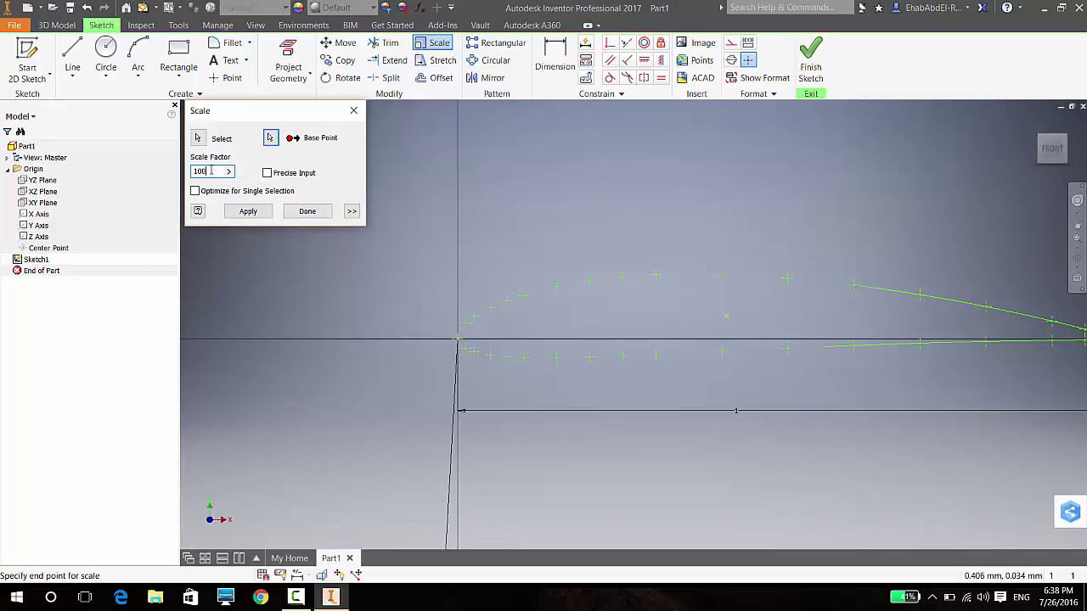
{"action": "type", "text": "0"}
{"action": "key", "text": "Return"}
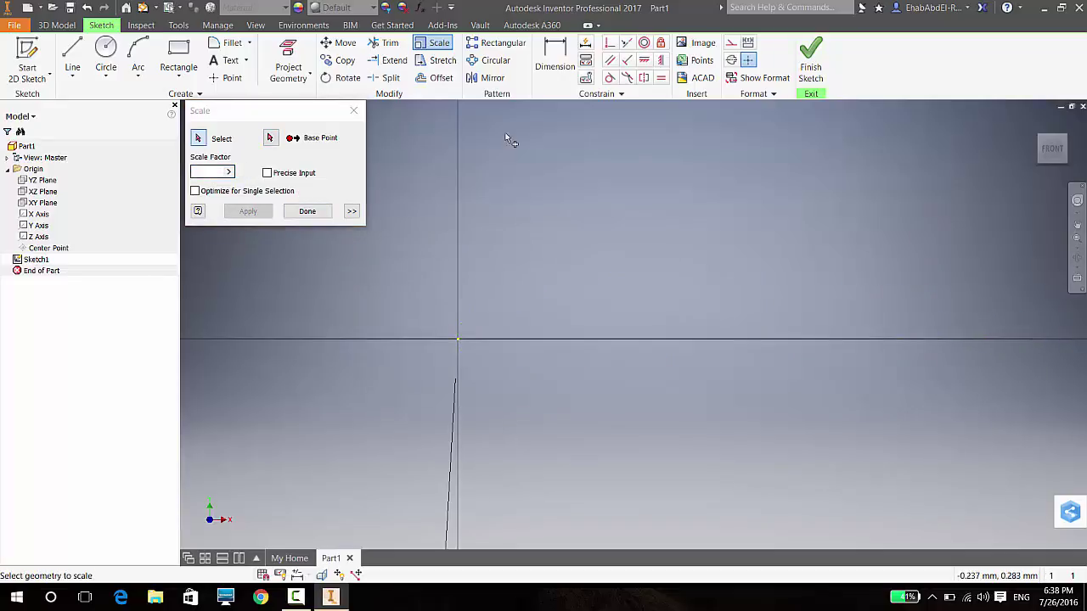
{"action": "scroll", "coordinate": [589, 205], "scroll_direction": "down", "scroll_amount": 6}
{"action": "scroll", "coordinate": [619, 223], "scroll_direction": "up", "scroll_amount": 3}
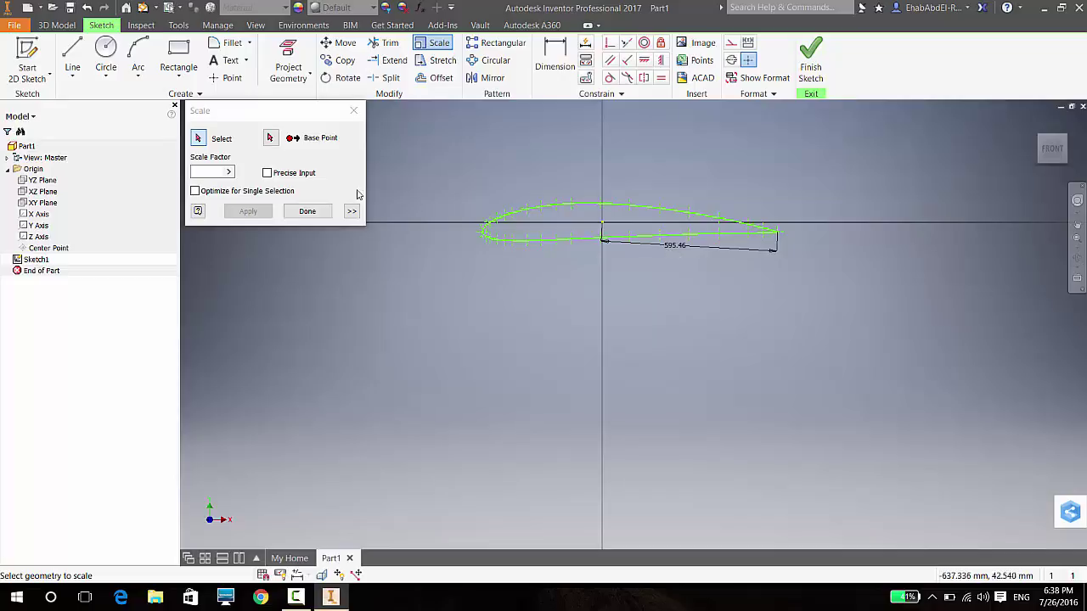
{"action": "key", "text": "Escape"}
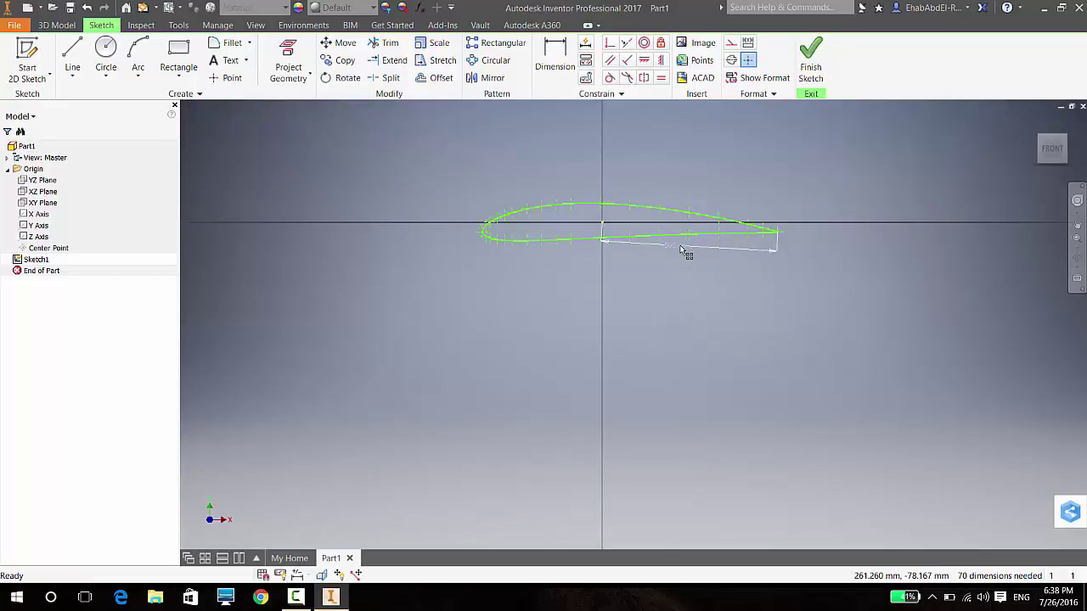
- Delete the slanted origin-to-trailing-edge dimension, and try a horizontal chord dimension between the leading and trailing edges
{"action": "right_click", "coordinate": [679, 245]}
{"action": "left_click", "coordinate": [679, 208]}
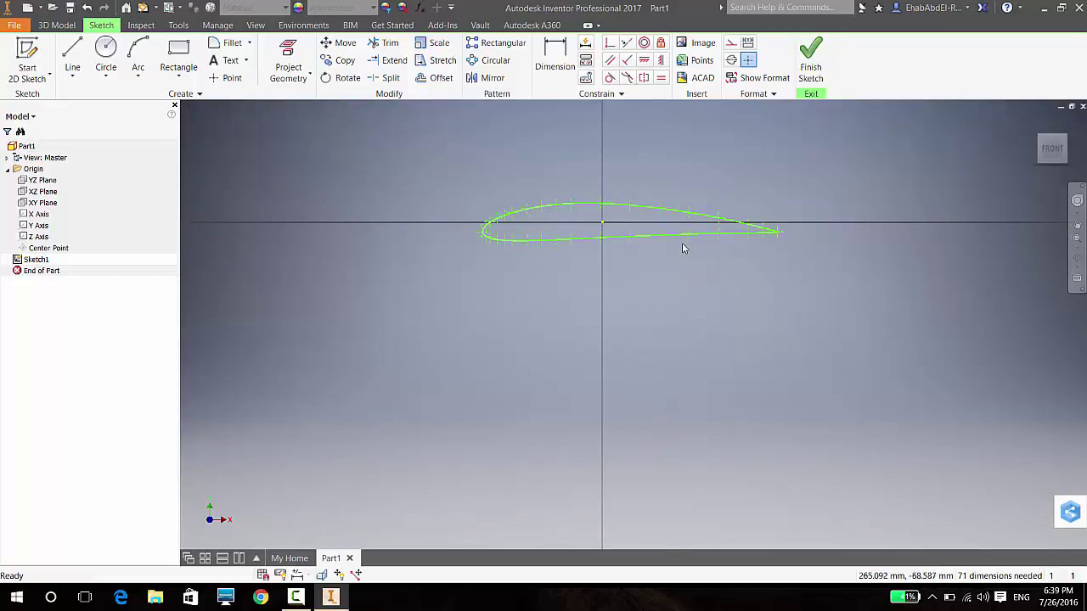
{"action": "left_click", "coordinate": [554, 58]}
{"action": "left_click", "coordinate": [481, 239]}
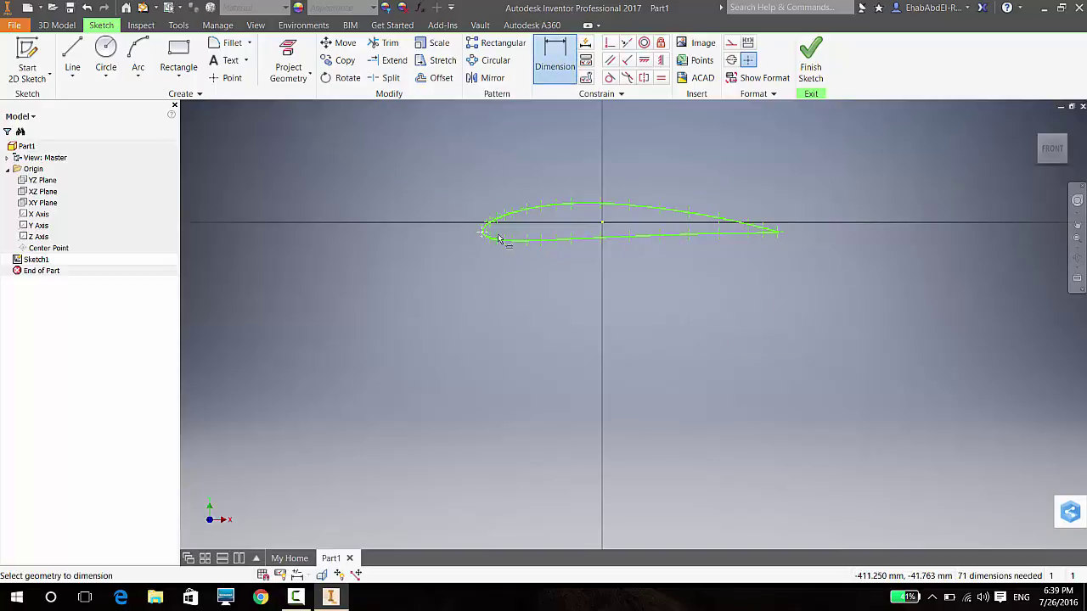
{"action": "left_click", "coordinate": [780, 233]}
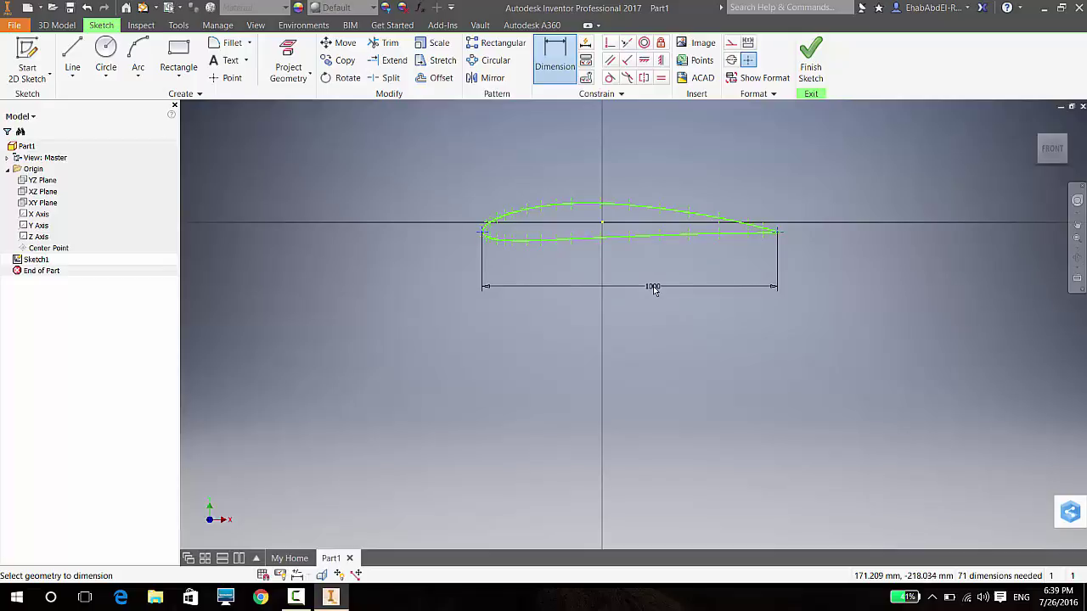
{"action": "key", "text": "Escape"}
{"action": "key", "text": "Escape"}
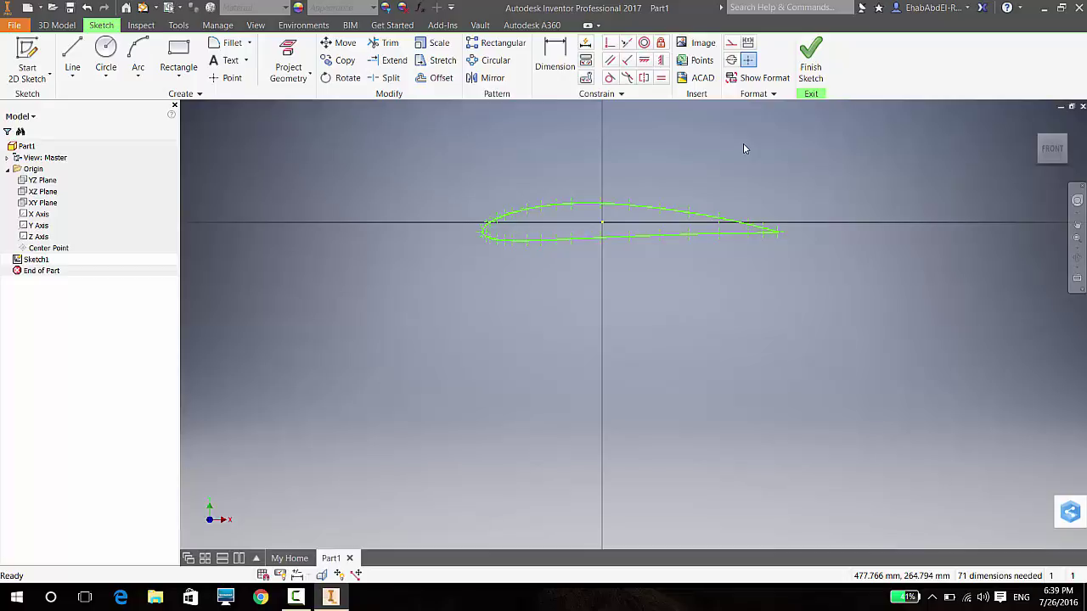
- Finish the airfoil sketch and create a work plane offset 500 mm from the XY plane
{"action": "left_click", "coordinate": [814, 58]}
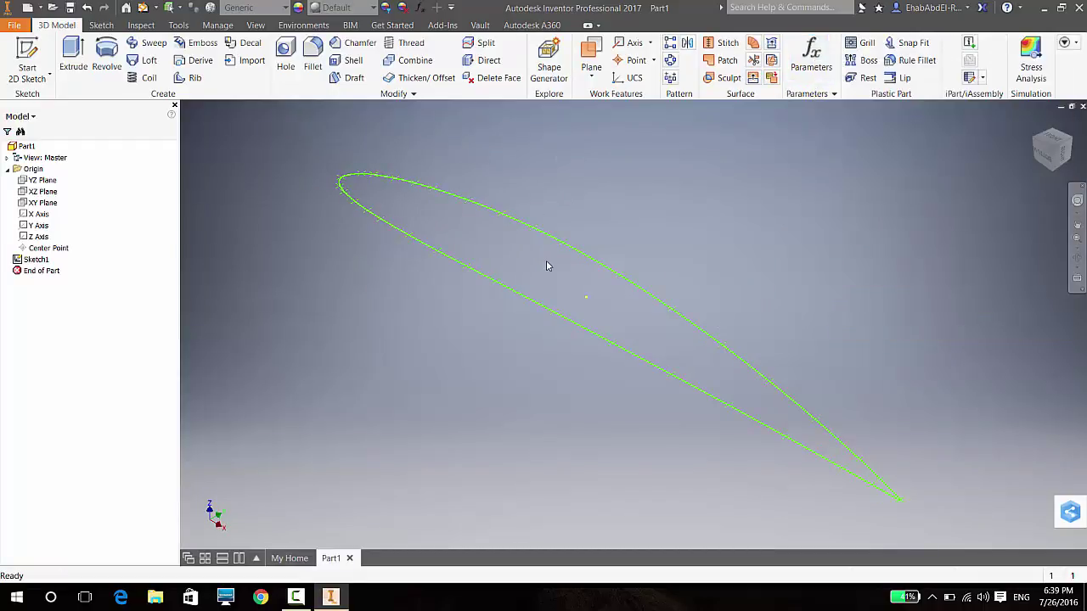
{"action": "left_click", "coordinate": [591, 61]}
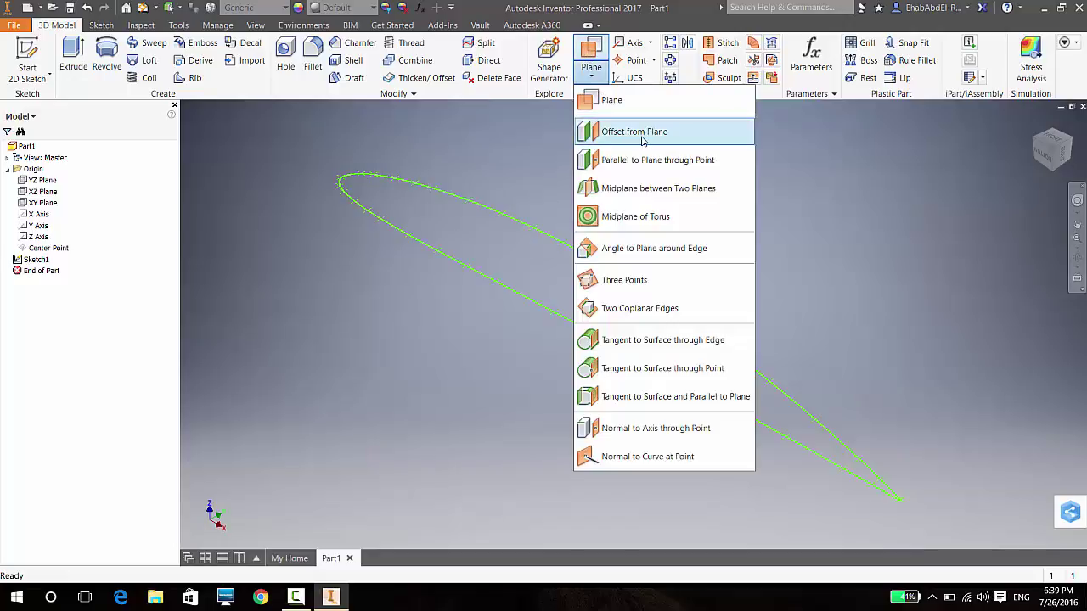
{"action": "left_click", "coordinate": [642, 135]}
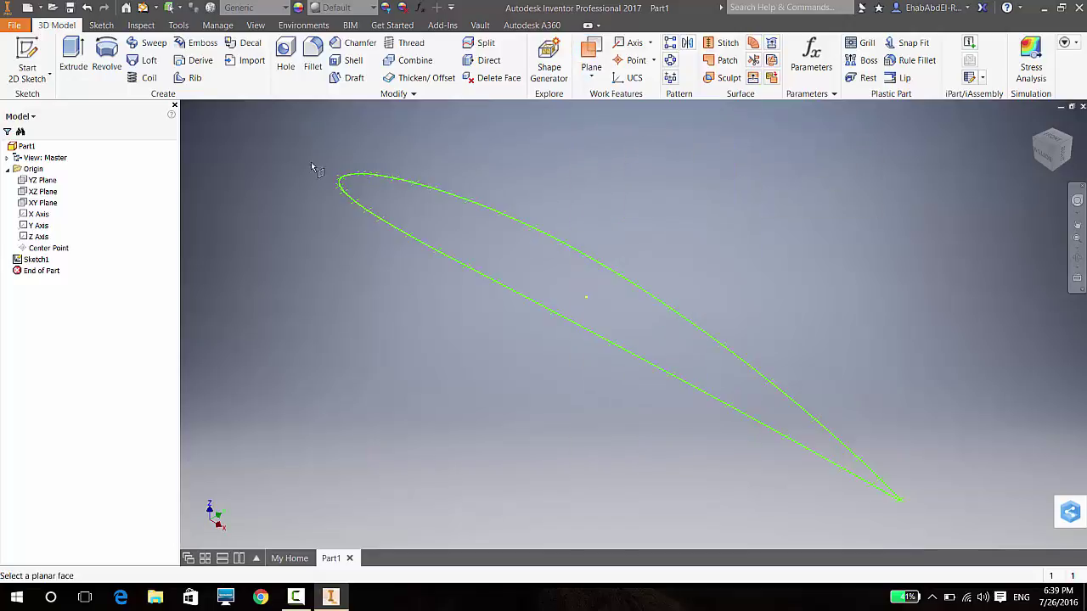
{"action": "left_click", "coordinate": [44, 204]}
{"action": "scroll", "coordinate": [594, 308], "scroll_direction": "down", "scroll_amount": 3}
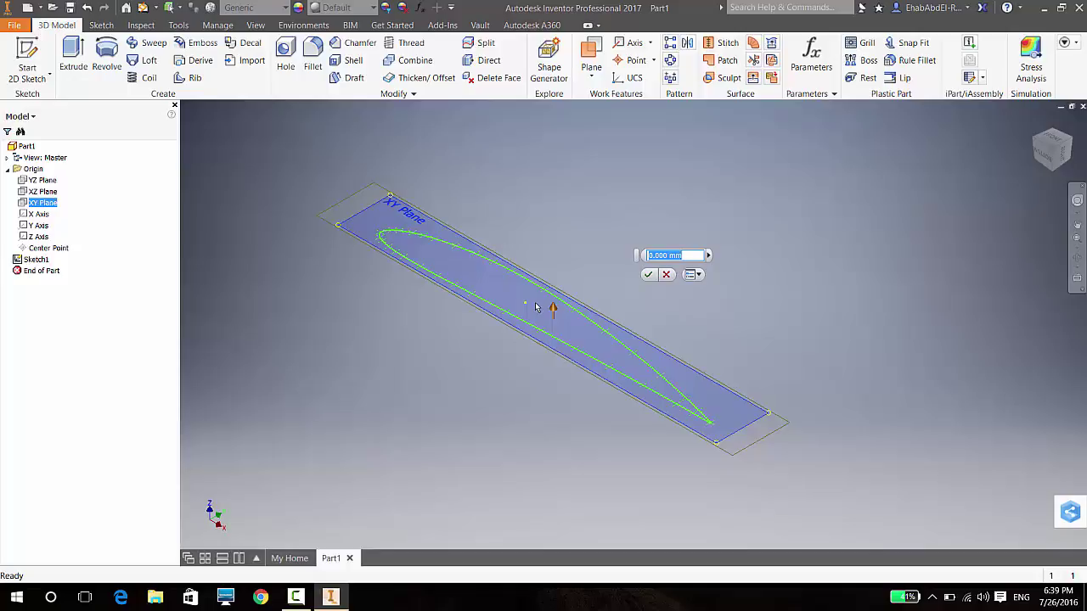
{"action": "type", "text": "120"}
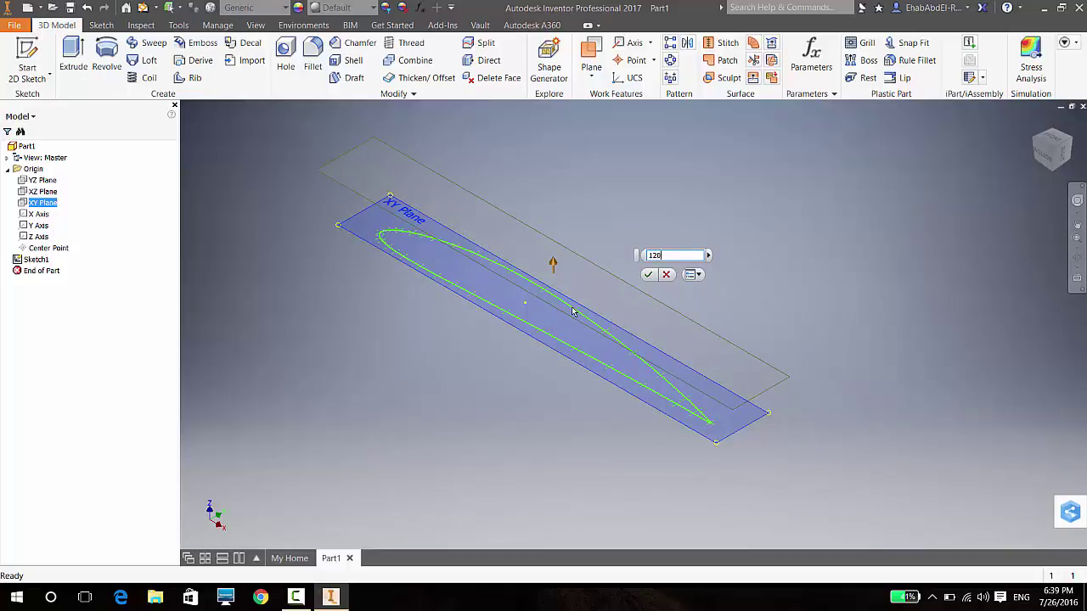
{"action": "key", "text": "BackSpace"}
{"action": "key", "text": "BackSpace"}
{"action": "key", "text": "BackSpace"}
{"action": "type", "text": "500"}
{"action": "scroll", "coordinate": [572, 311], "scroll_direction": "down", "scroll_amount": 3}
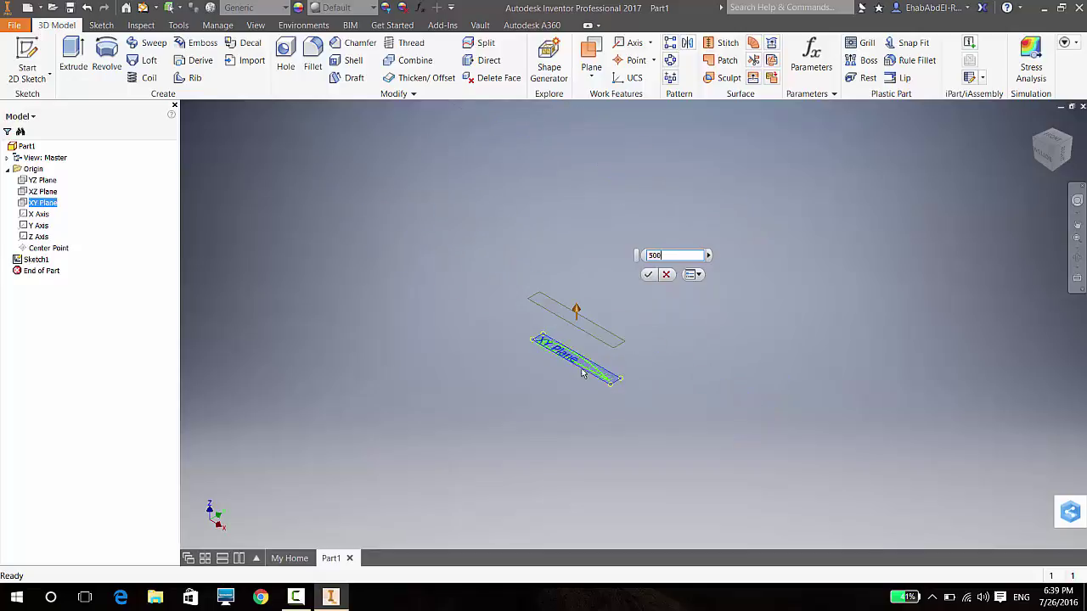
{"action": "scroll", "coordinate": [560, 376], "scroll_direction": "up", "scroll_amount": 1}
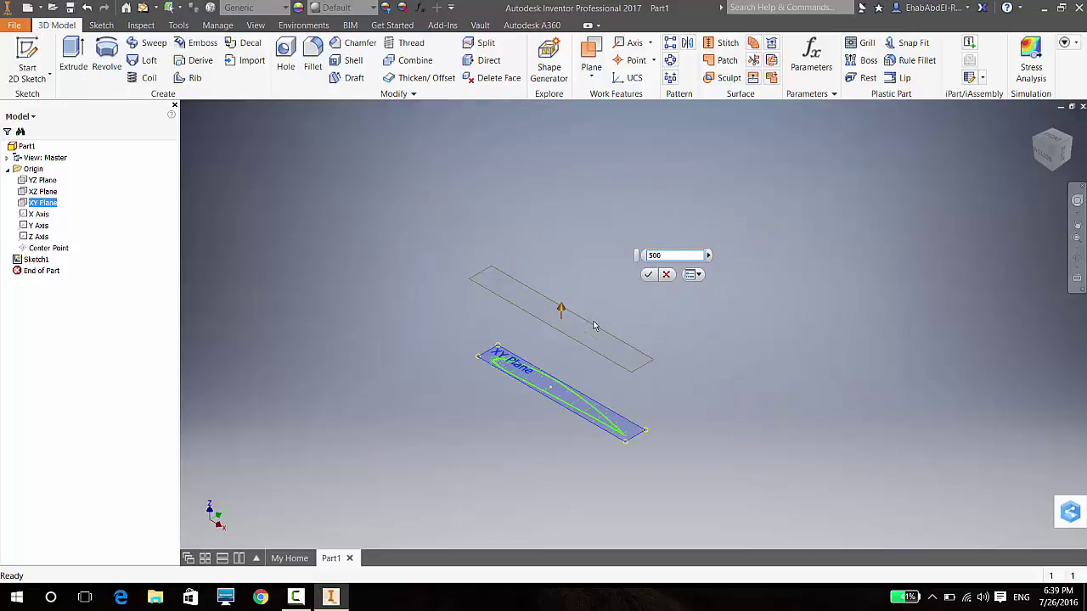
{"action": "left_click", "coordinate": [648, 274]}
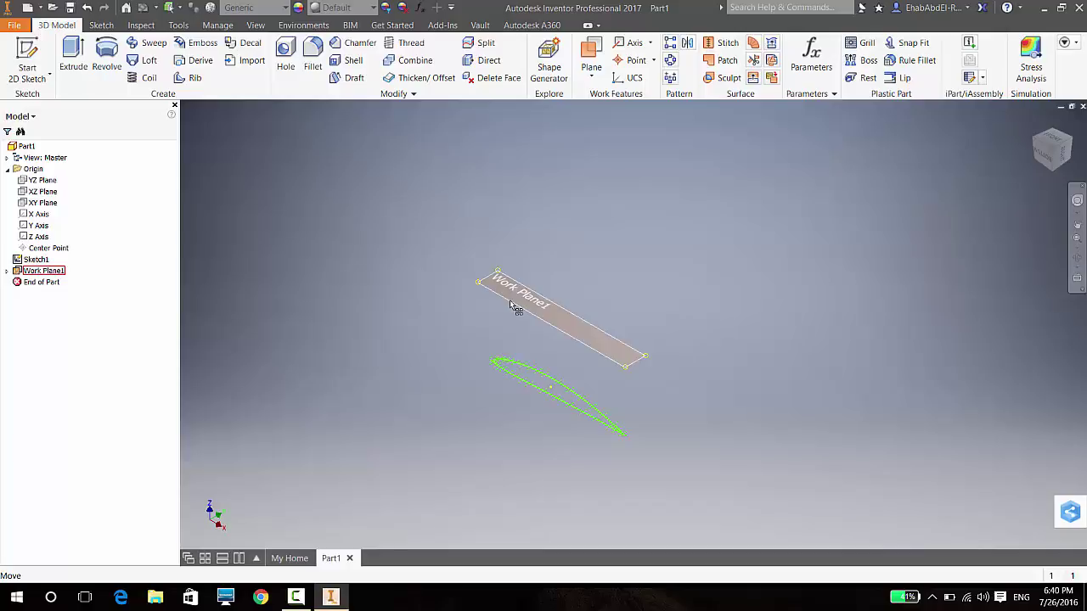
- Create a second work plane offset 650 mm from the first work plane
{"action": "left_click", "coordinate": [591, 58]}
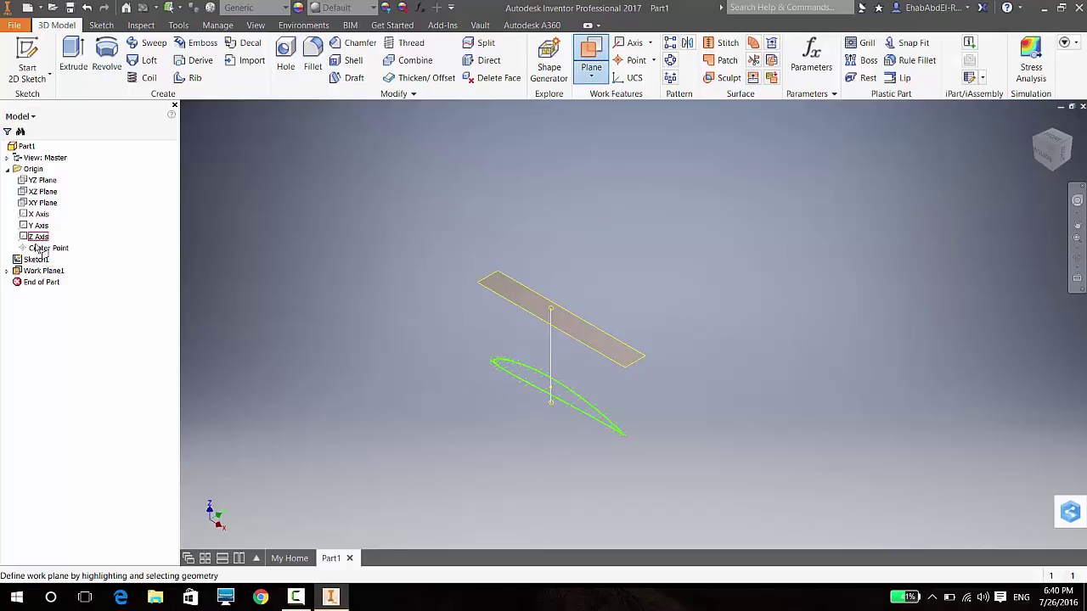
{"action": "left_click", "coordinate": [38, 271]}
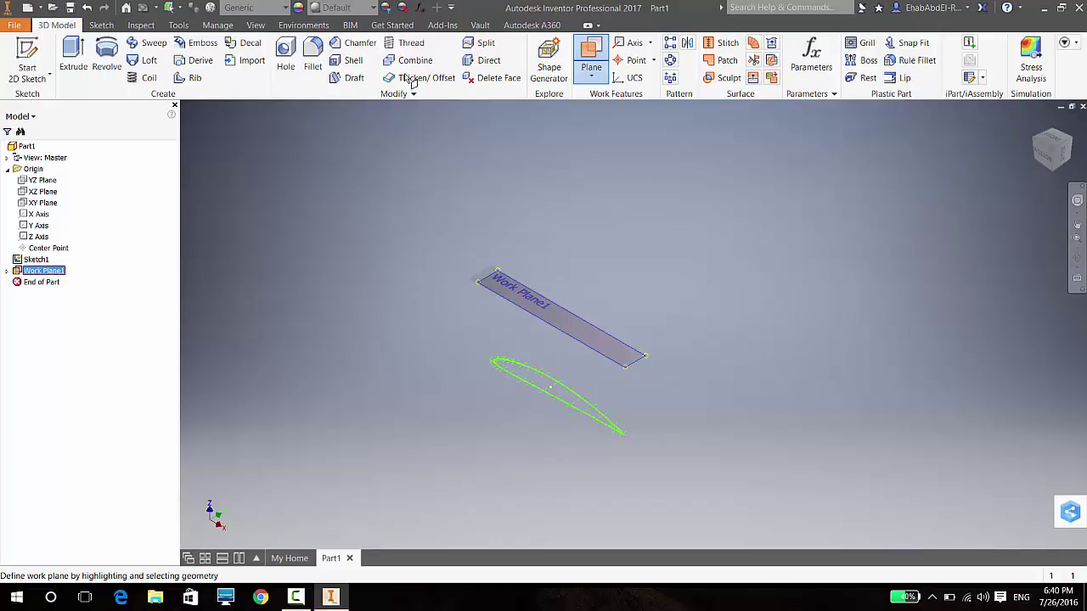
{"action": "left_click", "coordinate": [596, 81]}
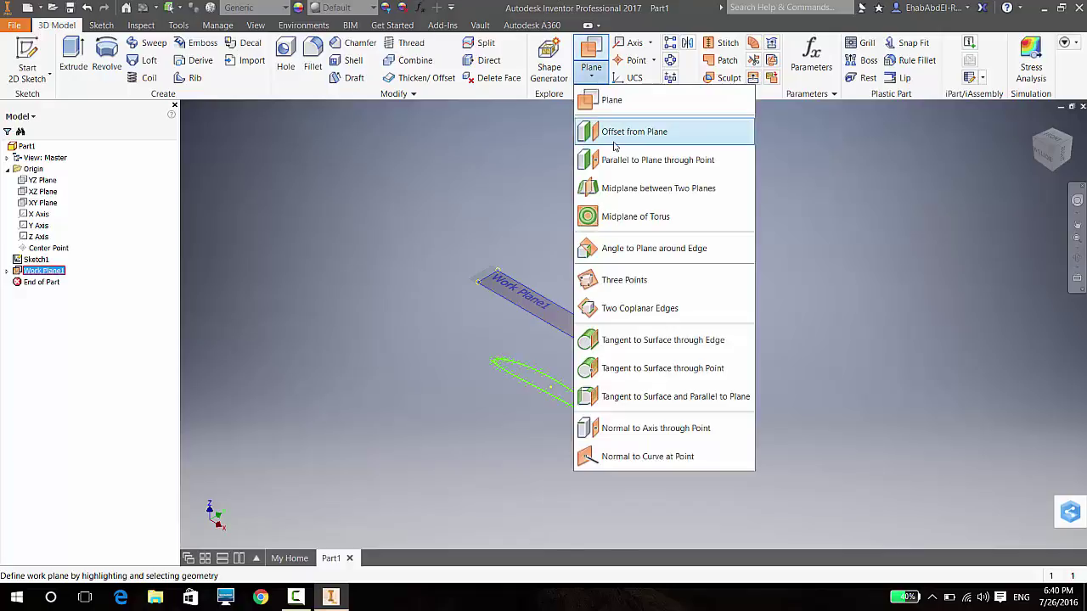
{"action": "left_click", "coordinate": [630, 127]}
{"action": "left_click", "coordinate": [540, 300]}
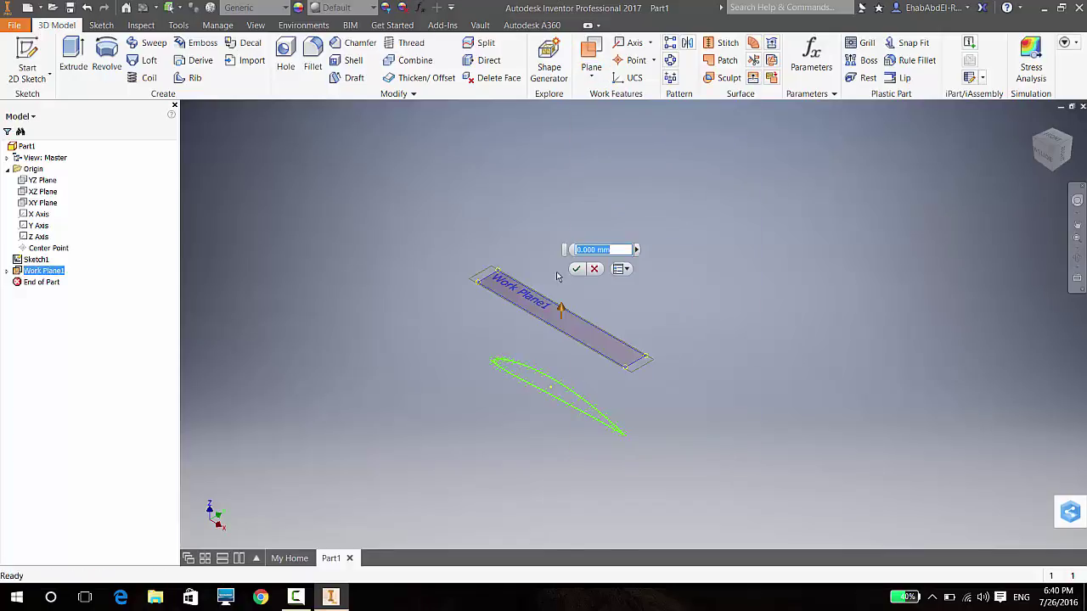
{"action": "type", "text": "650"}
{"action": "key", "text": "Return"}
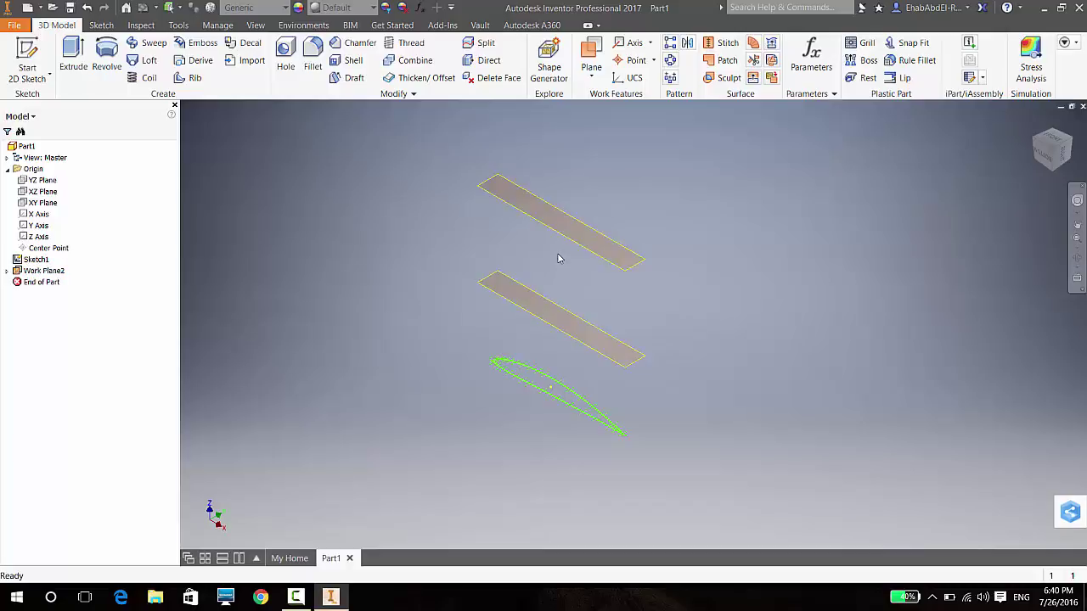
- Create a third work plane above the second, spaced the same as the first work plane is from the XY plane
{"action": "left_click", "coordinate": [592, 76]}
{"action": "left_click", "coordinate": [609, 129]}
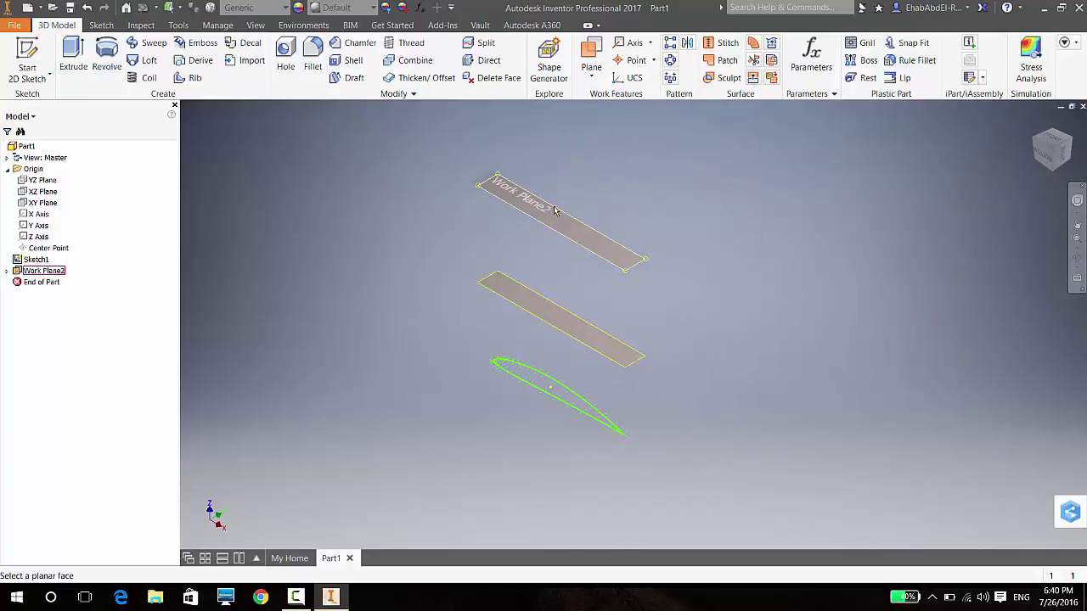
{"action": "left_click", "coordinate": [557, 208]}
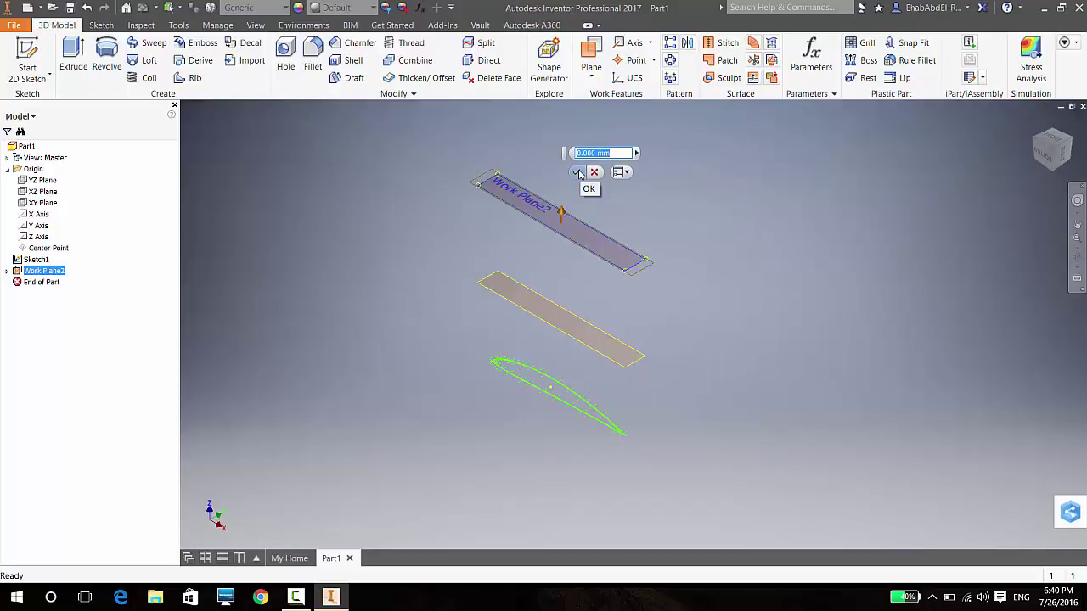
{"action": "type", "text": "650"}
{"action": "left_click", "coordinate": [578, 173]}
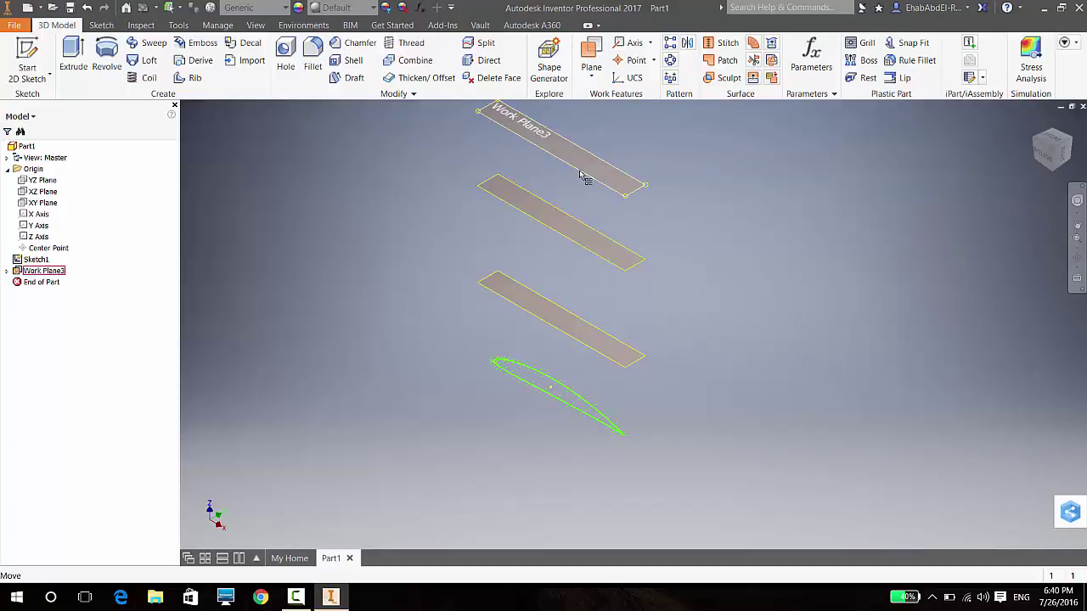
- Inspect the stacked work planes and check the offset dimension of the one closest to the airfoil
{"action": "mouse_move", "coordinate": [686, 361]}
{"action": "middle_mouse_down", "text": "shift"}
{"action": "mouse_move", "coordinate": [689, 342]}
{"action": "mouse_move", "coordinate": [753, 315]}
{"action": "mouse_move", "coordinate": [776, 331]}
{"action": "middle_mouse_up", "text": "shift"}
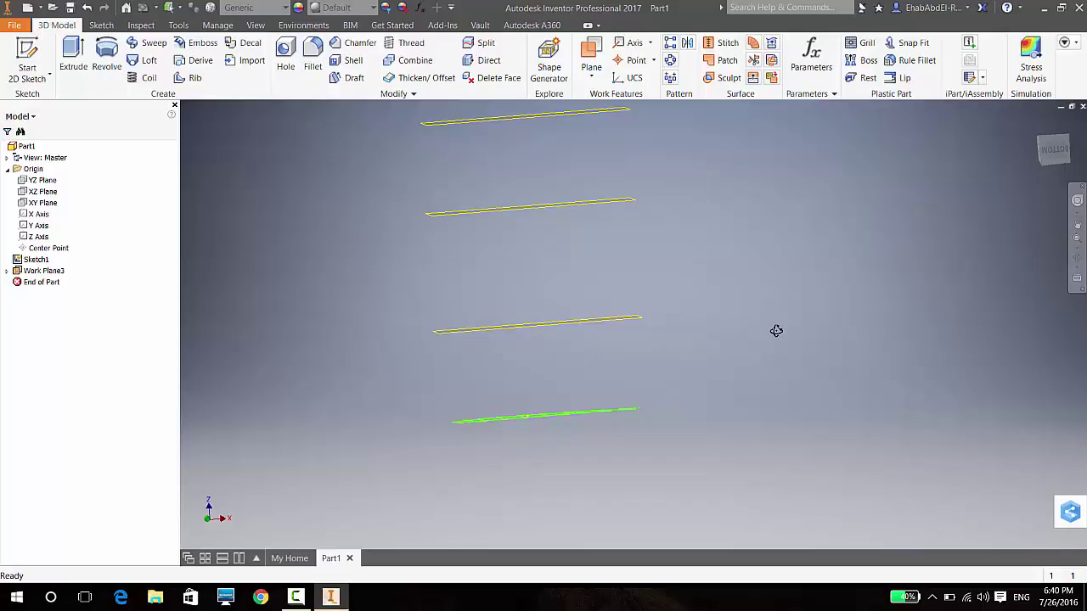
{"action": "key", "text": "F5"}
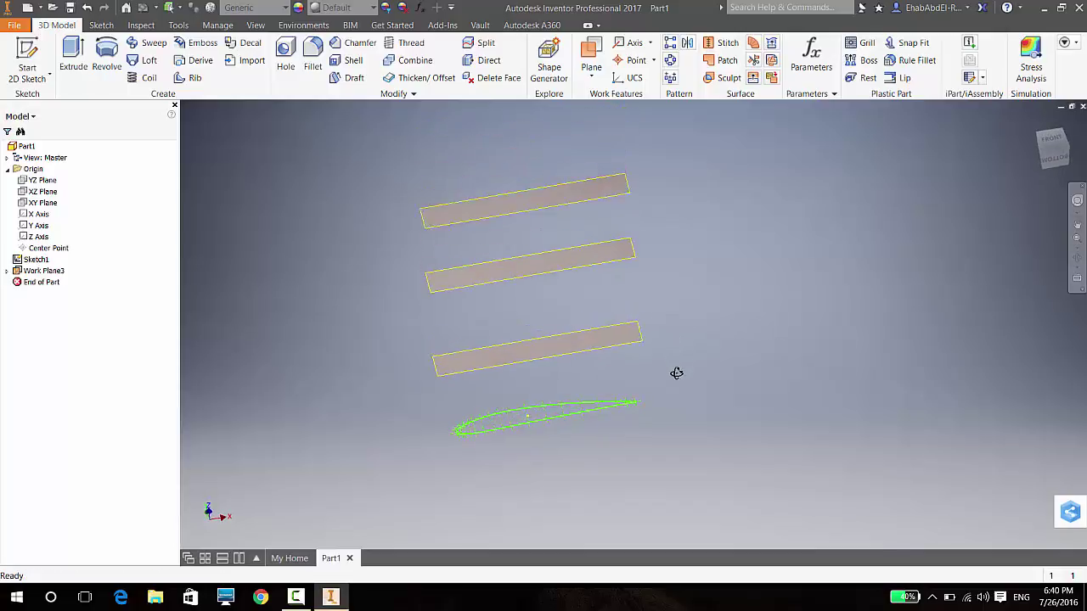
{"action": "left_click", "coordinate": [620, 352]}
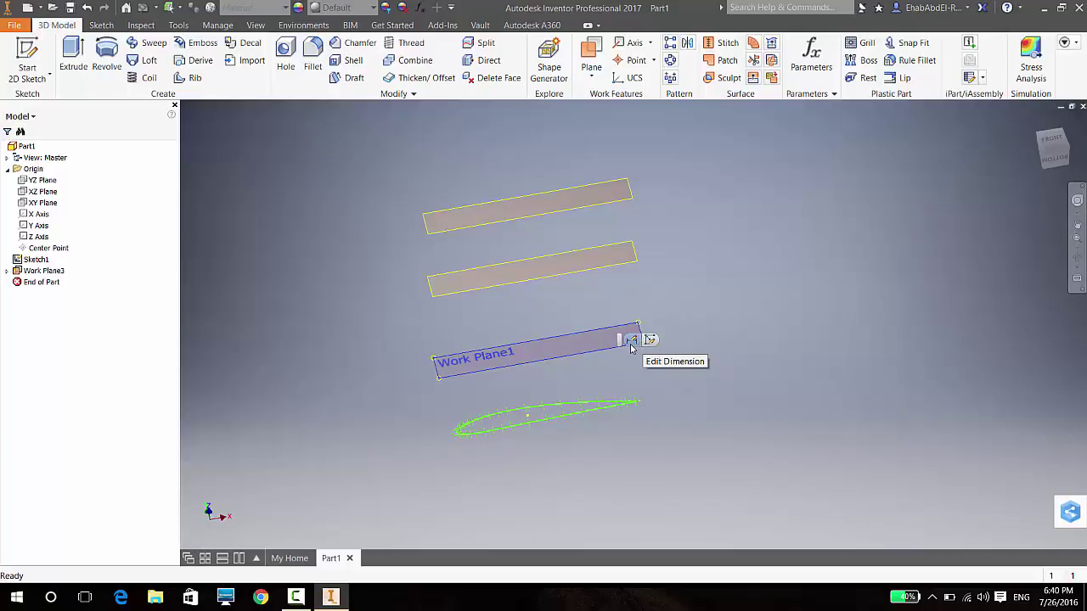
{"action": "left_click", "coordinate": [631, 346]}
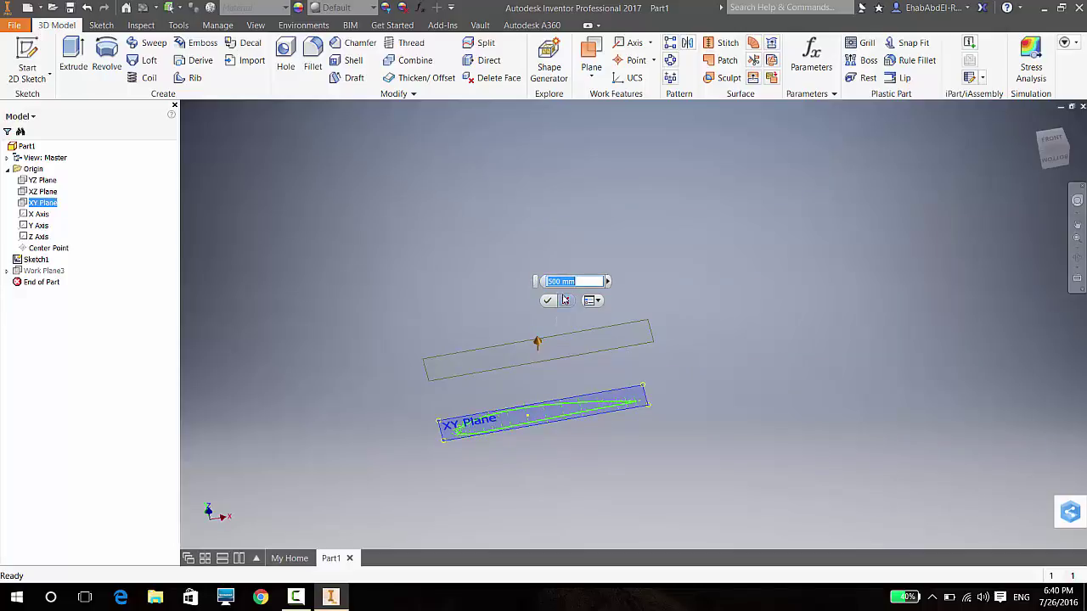
{"action": "left_click", "coordinate": [548, 299]}
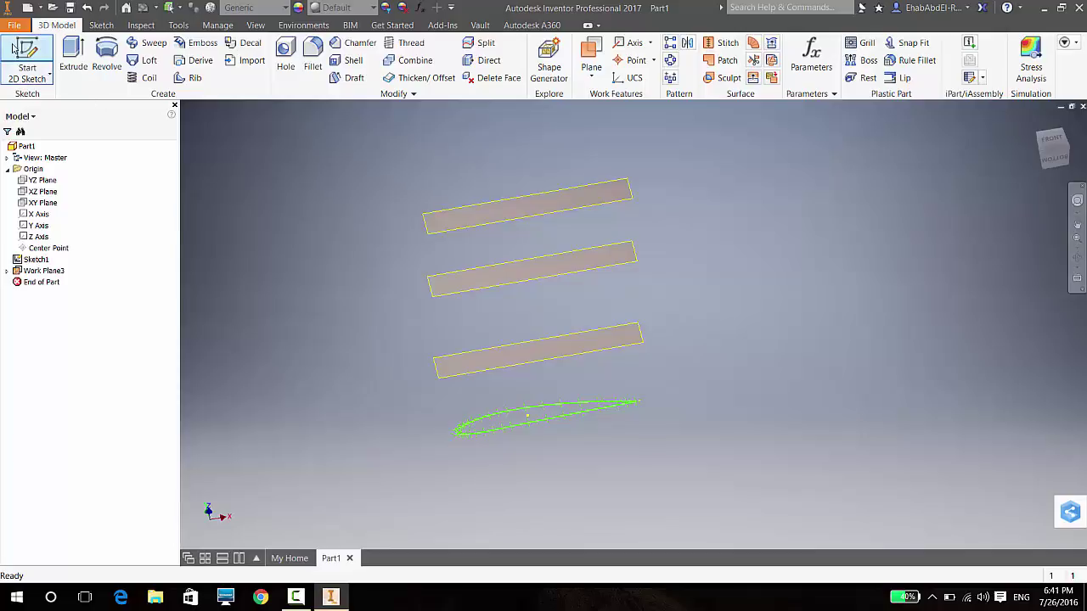
- Start a sketch on the work plane closest to the airfoil and project the airfoil profile onto it
{"action": "left_click", "coordinate": [28, 66]}
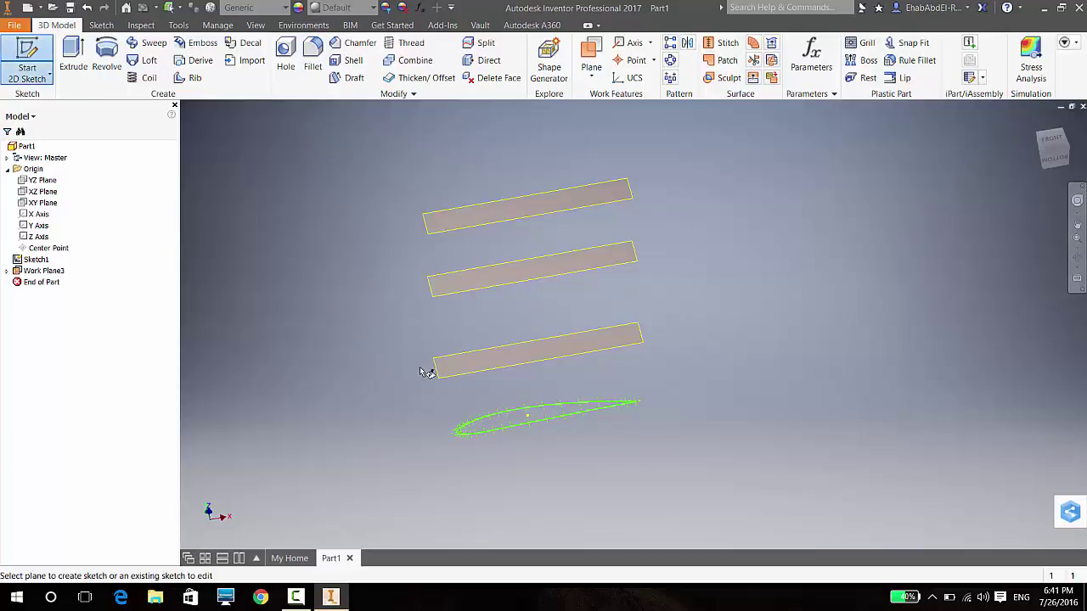
{"action": "left_click", "coordinate": [481, 371]}
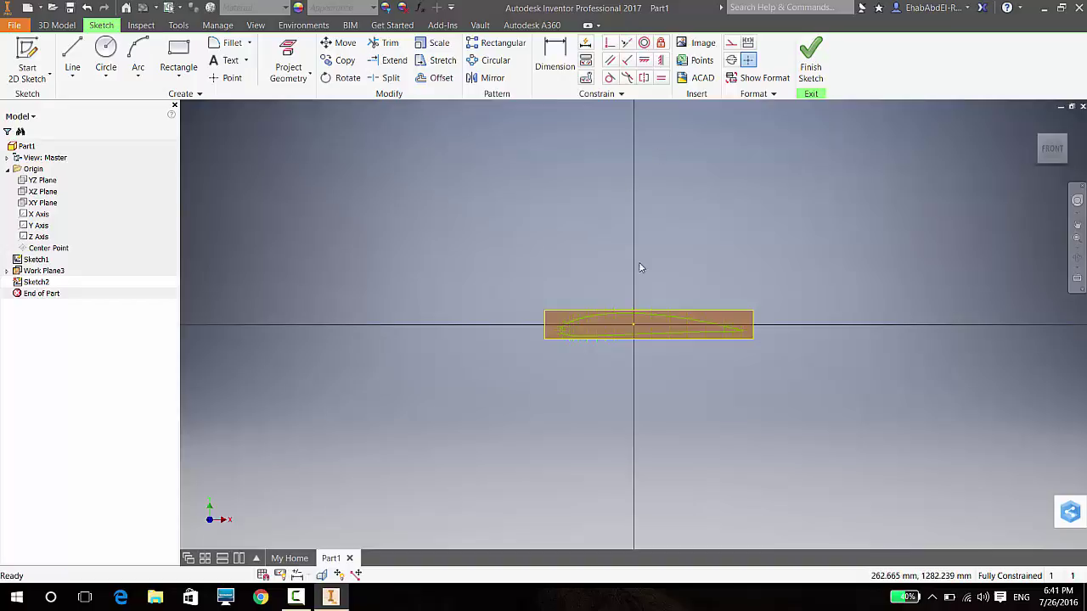
{"action": "scroll", "coordinate": [690, 366], "scroll_direction": "up", "scroll_amount": 3}
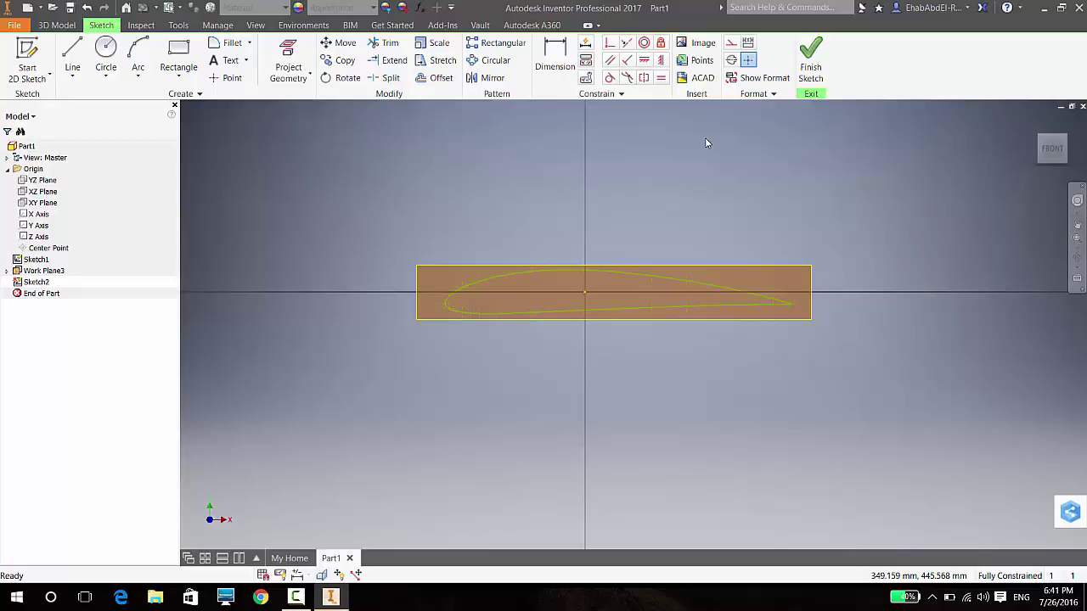
{"action": "left_click", "coordinate": [287, 56]}
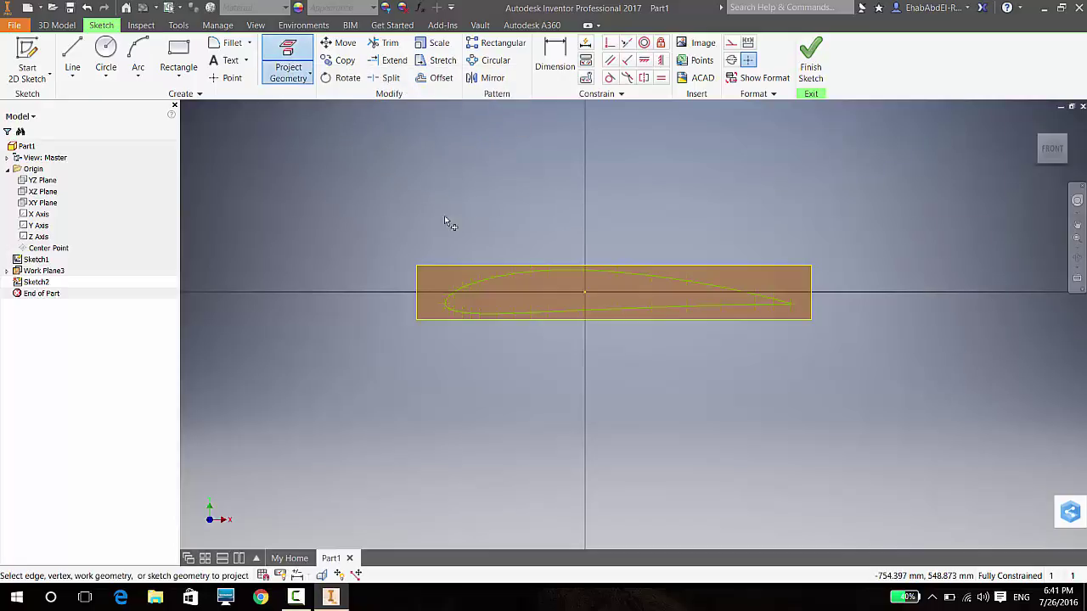
{"action": "left_click", "coordinate": [489, 283]}
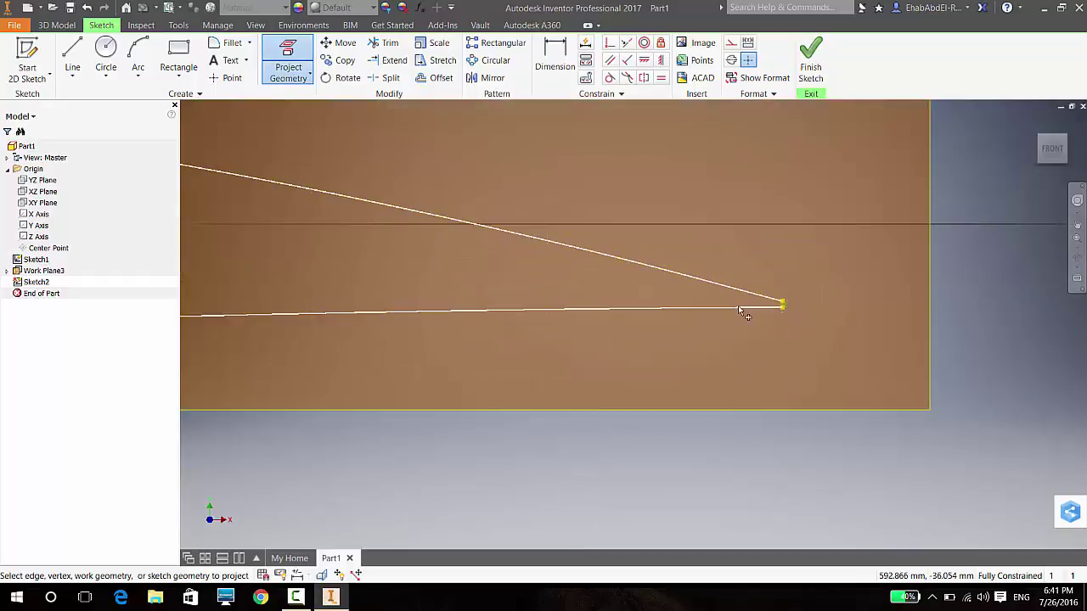
{"action": "key", "text": "Escape"}
{"action": "scroll", "coordinate": [829, 320], "scroll_direction": "down", "scroll_amount": 6}
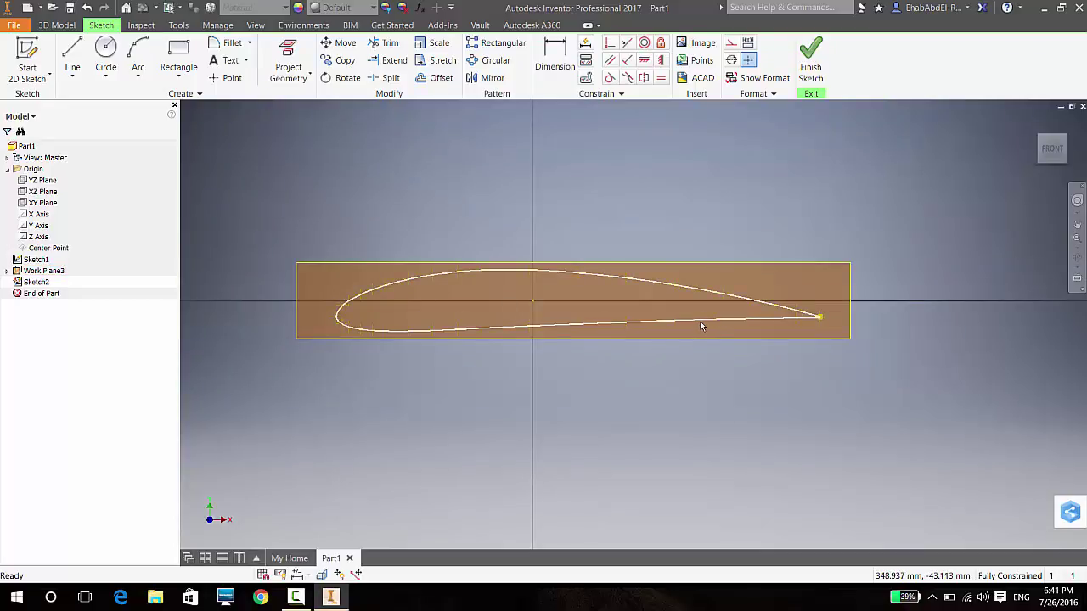
- Delete the projection constraint at the trailing edge so the projected airfoil spline becomes editable geometry
{"action": "left_click", "coordinate": [436, 49]}
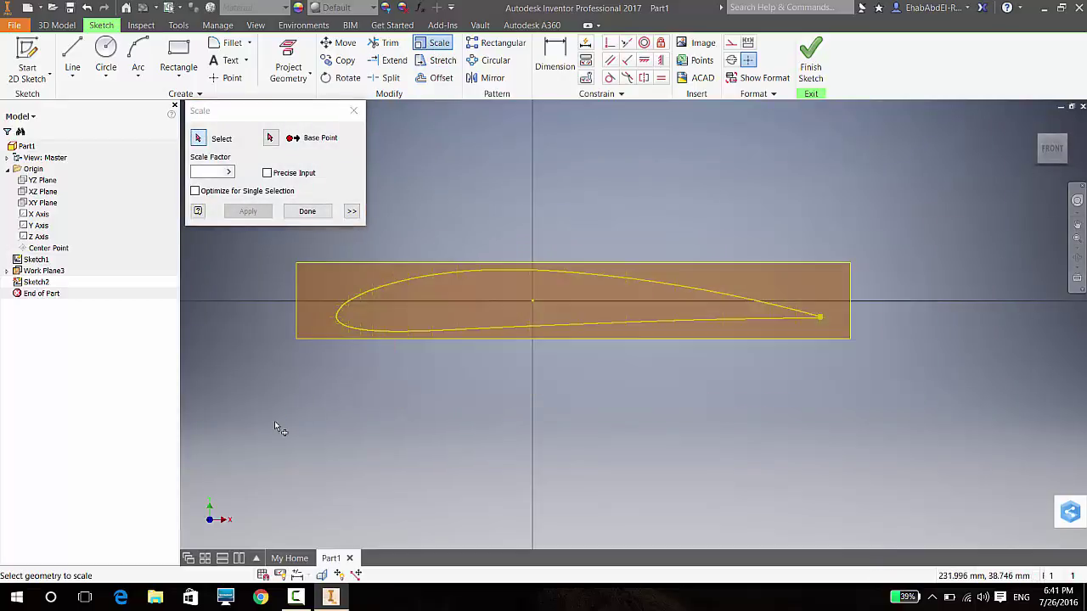
{"action": "left_click", "coordinate": [358, 115]}
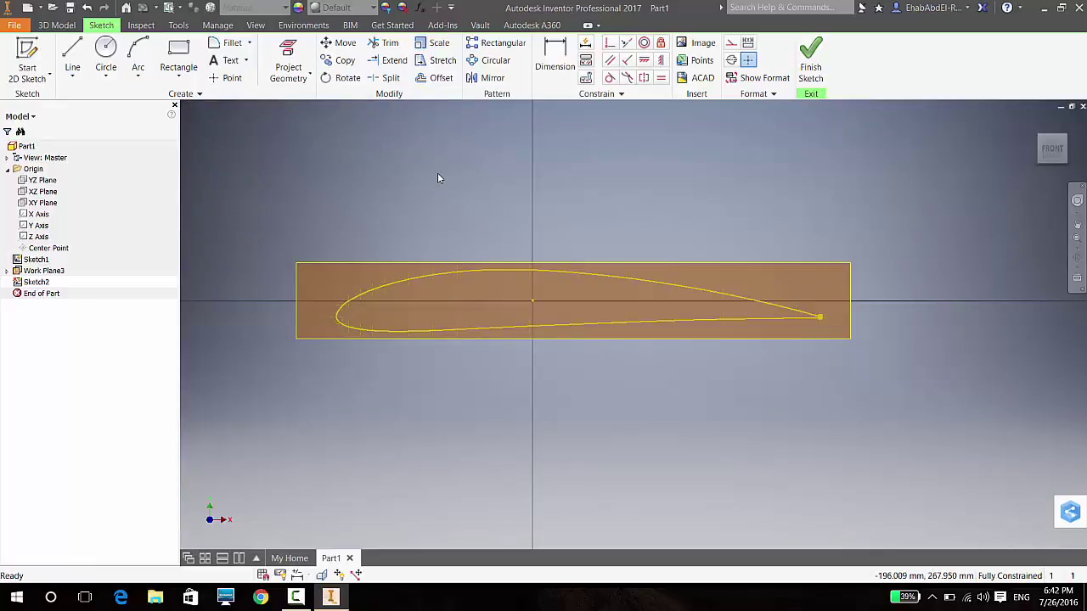
{"action": "left_click", "coordinate": [560, 274]}
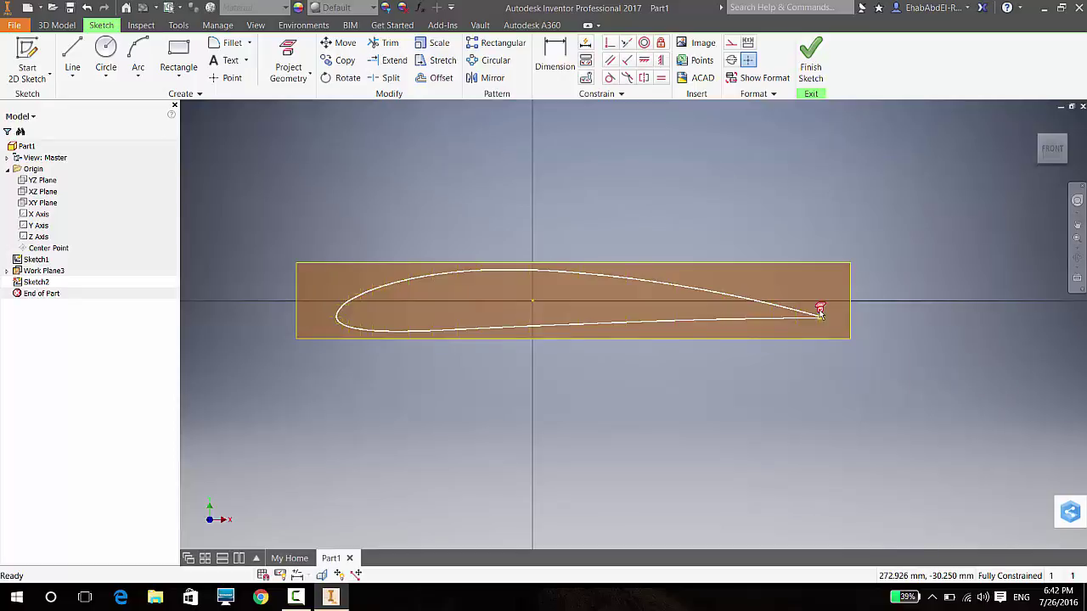
{"action": "scroll", "coordinate": [817, 309], "scroll_direction": "up", "scroll_amount": 5}
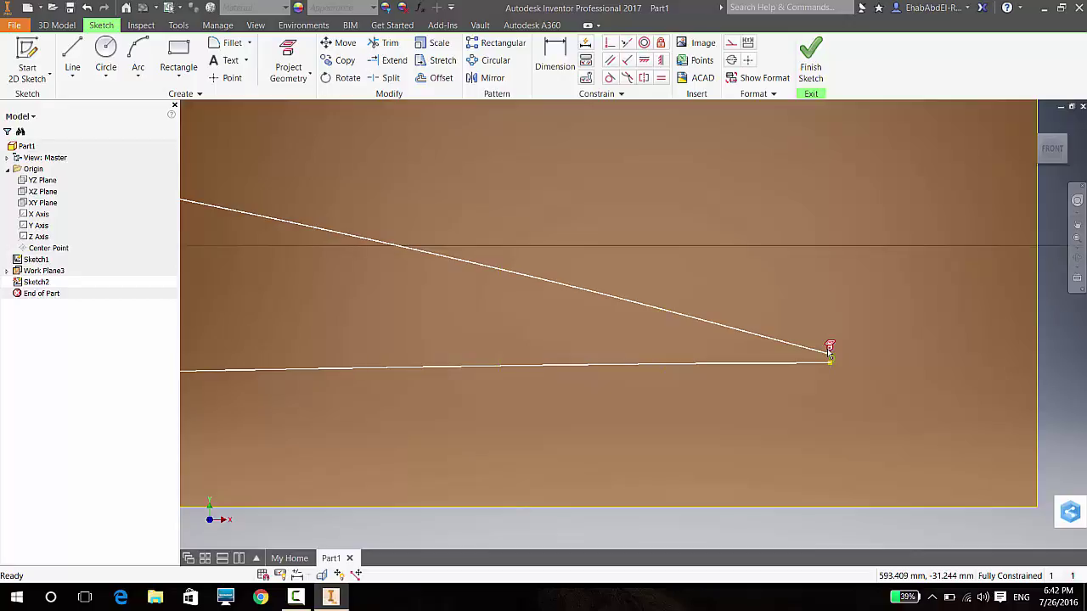
{"action": "right_click", "coordinate": [828, 351]}
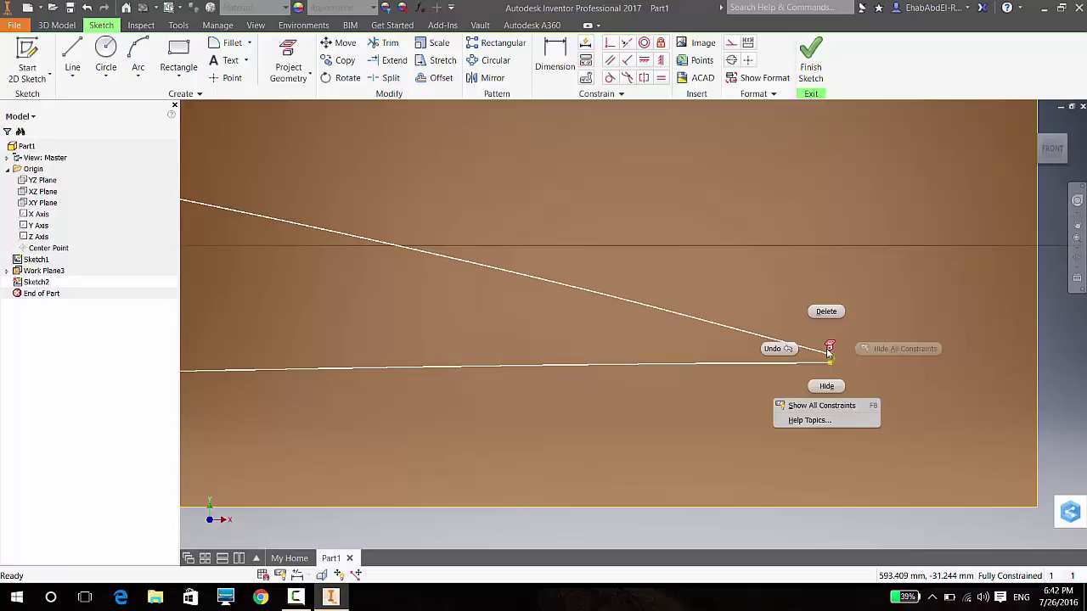
{"action": "left_click", "coordinate": [827, 312]}
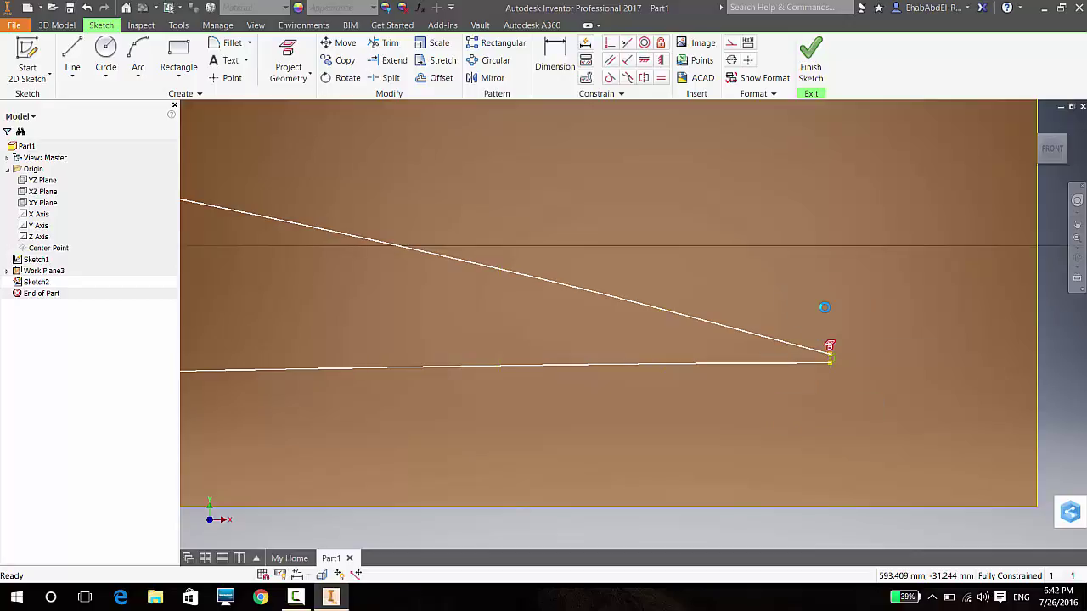
- Close the airfoil's trailing edge with a tangent arc from the upper spline endpoint to the lower one
{"action": "scroll", "coordinate": [863, 373], "scroll_direction": "down", "scroll_amount": 5}
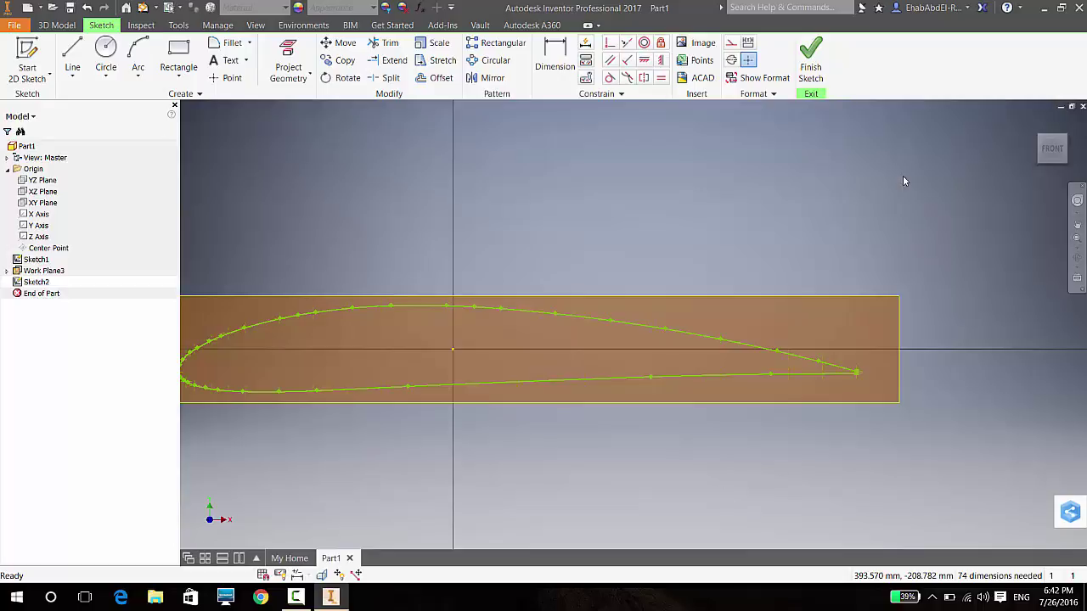
{"action": "left_click", "coordinate": [72, 56]}
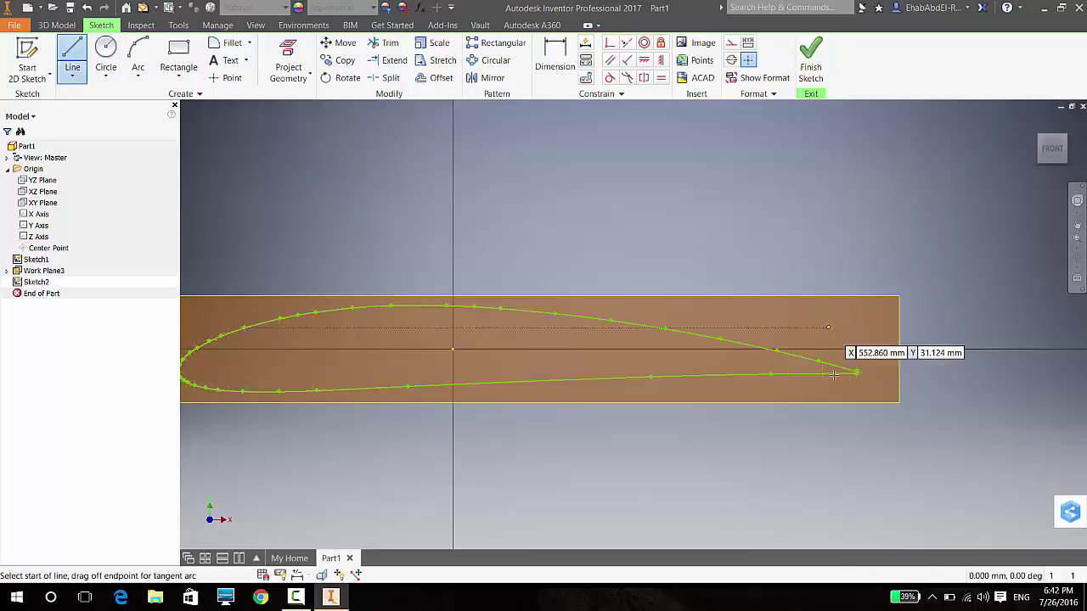
{"action": "scroll", "coordinate": [834, 374], "scroll_direction": "up", "scroll_amount": 5}
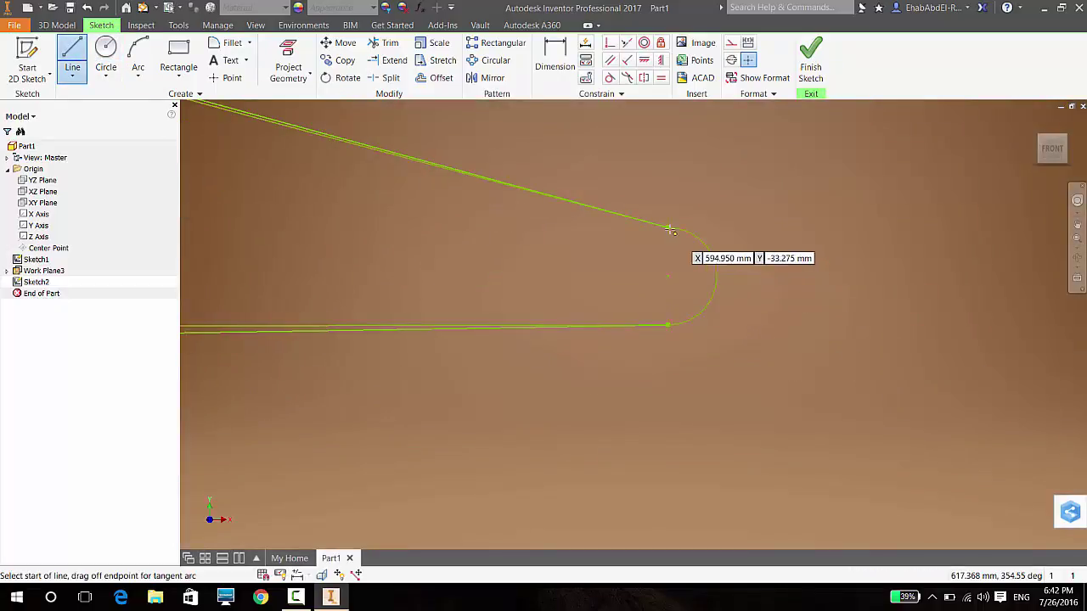
{"action": "mouse_move", "coordinate": [670, 226]}
{"action": "left_mouse_down"}
{"action": "mouse_move", "coordinate": [683, 230]}
{"action": "mouse_move", "coordinate": [696, 311]}
{"action": "mouse_move", "coordinate": [668, 327]}
{"action": "left_mouse_up"}
{"action": "scroll", "coordinate": [745, 331], "scroll_direction": "down", "scroll_amount": 3}
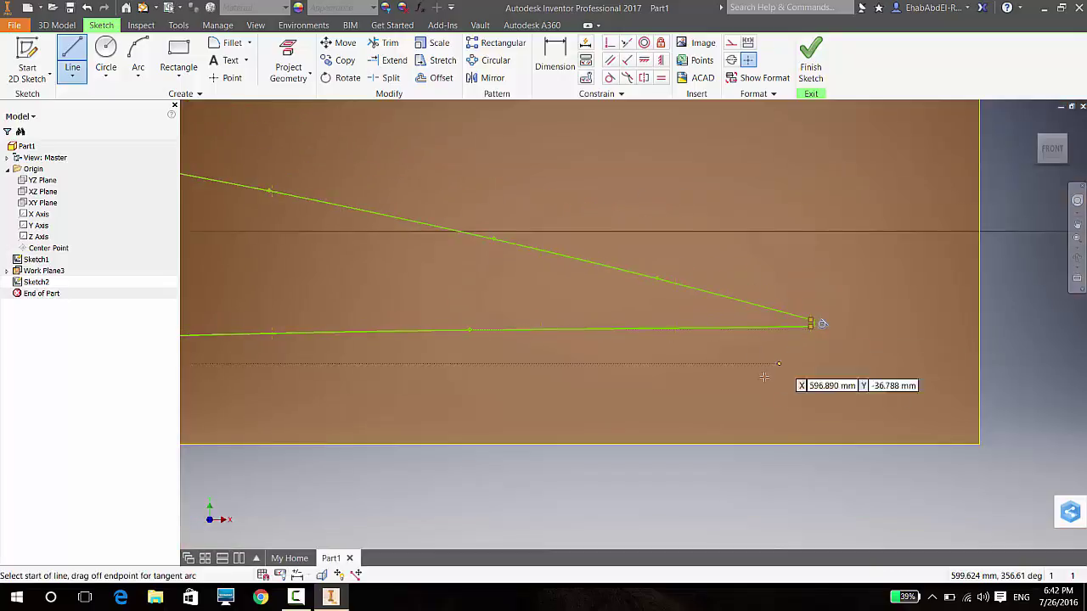
{"action": "scroll", "coordinate": [764, 376], "scroll_direction": "down", "scroll_amount": 4}
{"action": "key", "text": "Escape"}
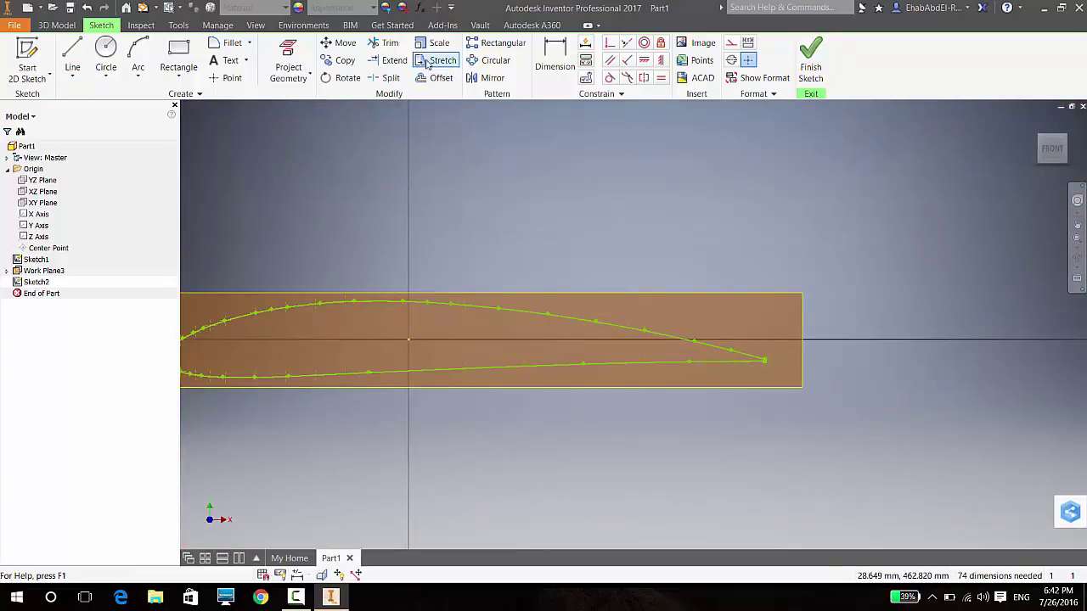
- Try to scale the closed airfoil profile by a factor of 0.75 about the sketch origin
{"action": "left_click", "coordinate": [437, 43]}
{"action": "scroll", "coordinate": [828, 298], "scroll_direction": "down", "scroll_amount": 2}
{"action": "left_click_drag", "start_coordinate": [831, 273], "coordinate": [404, 456]}
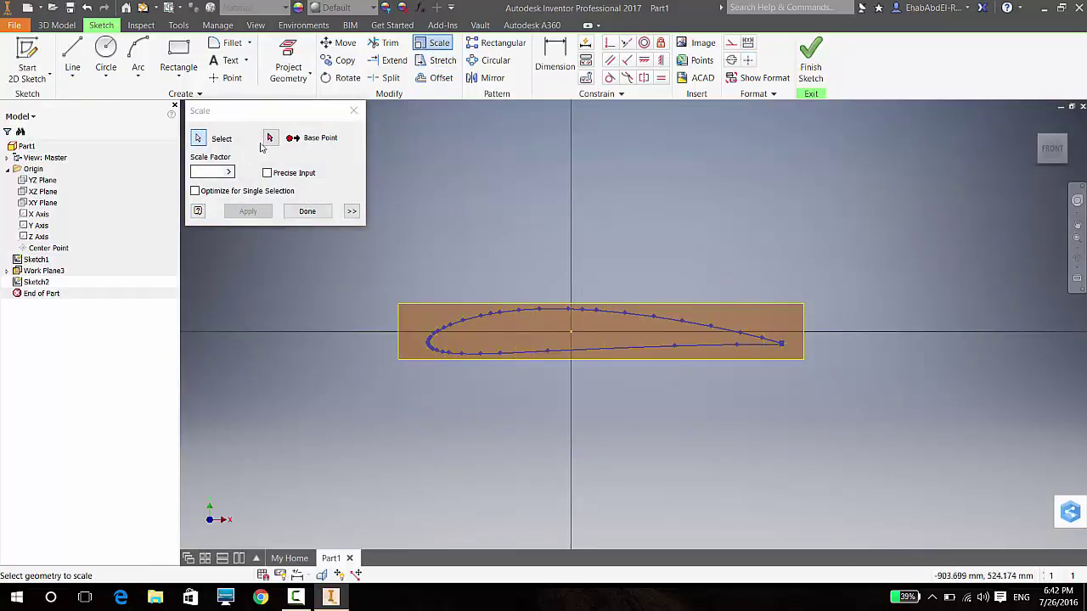
{"action": "left_click", "coordinate": [268, 140]}
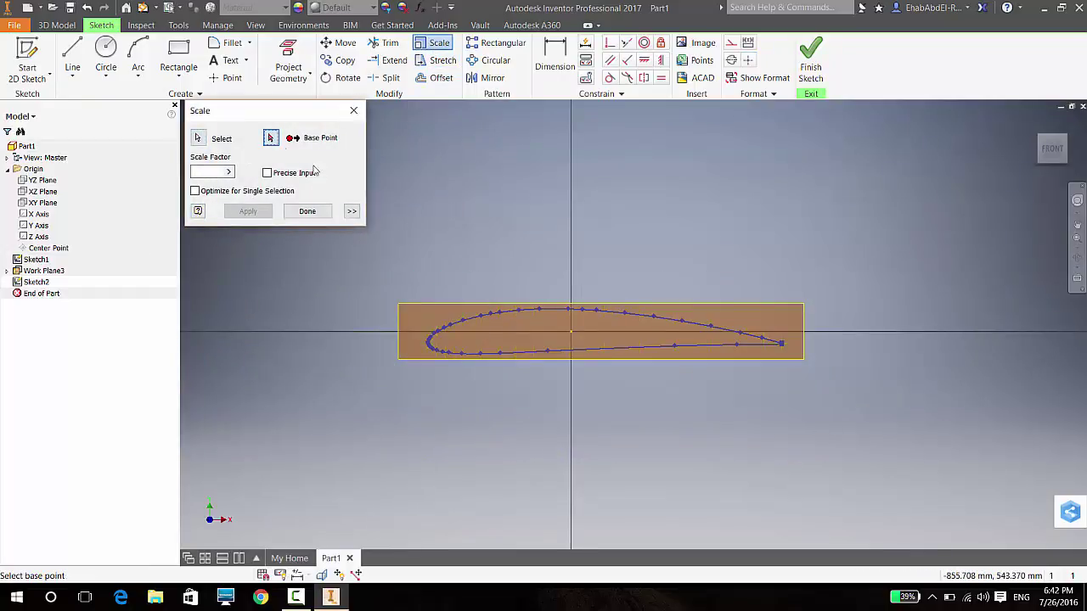
{"action": "left_click", "coordinate": [571, 332]}
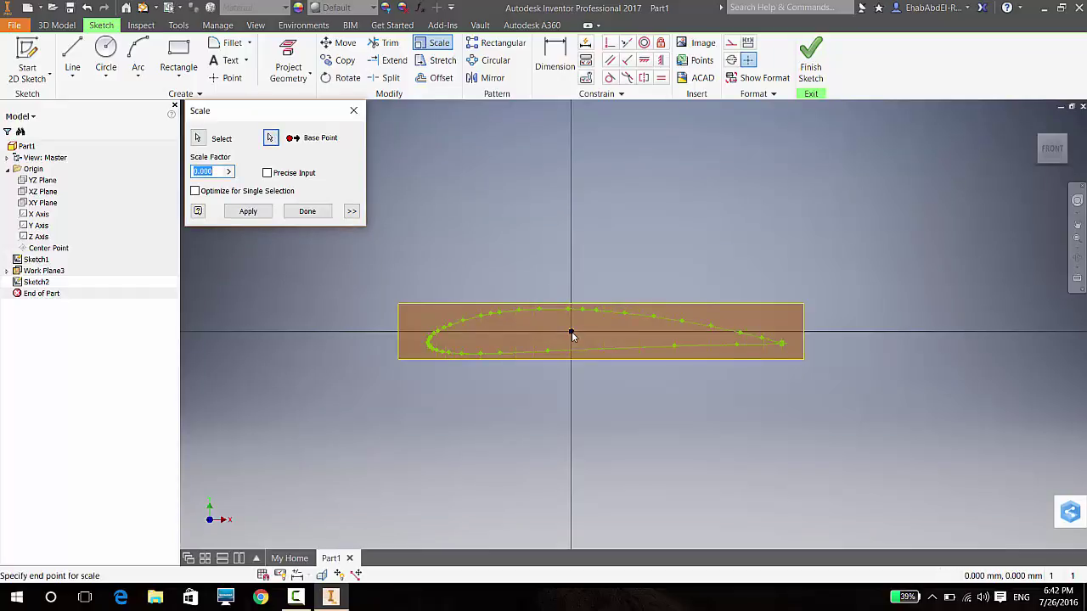
{"action": "type", "text": "750"}
{"action": "key", "text": "BackSpace"}
{"action": "key", "text": "BackSpace"}
{"action": "key", "text": "BackSpace"}
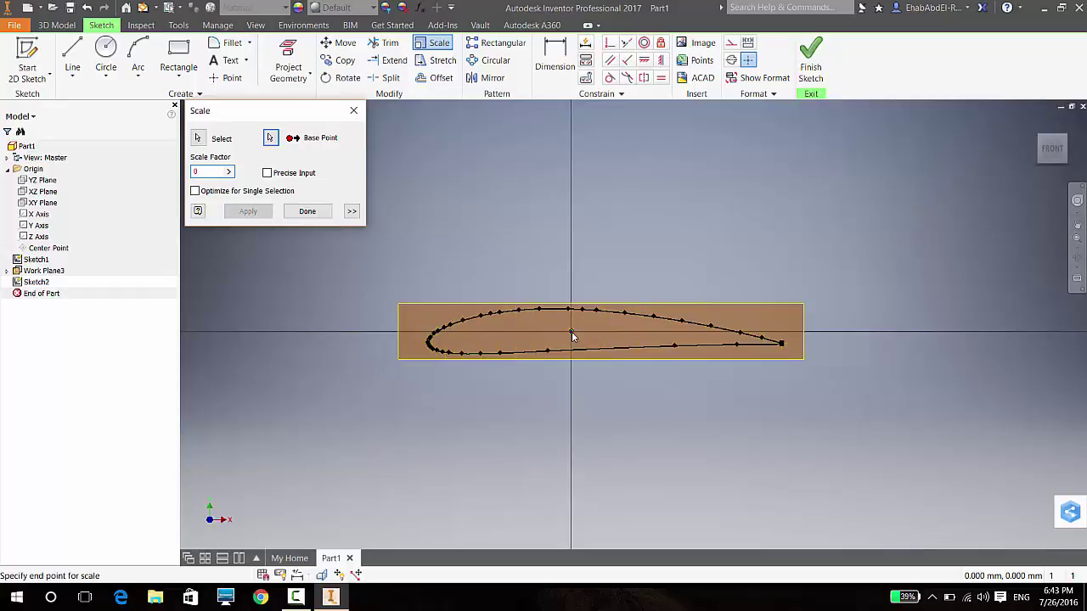
{"action": "type", "text": "0.75"}
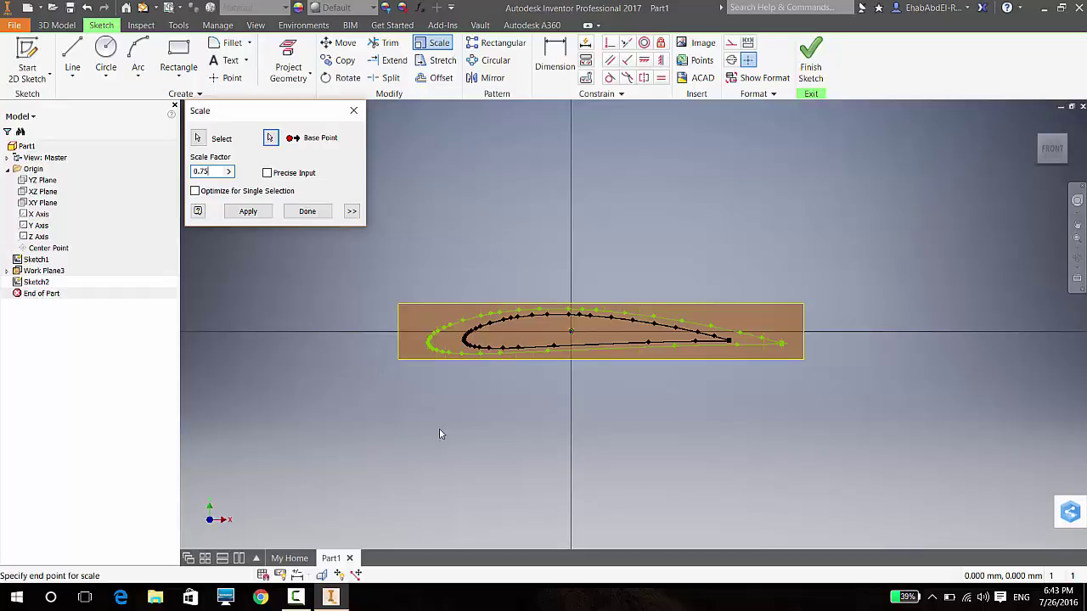
{"action": "left_click", "coordinate": [307, 210]}
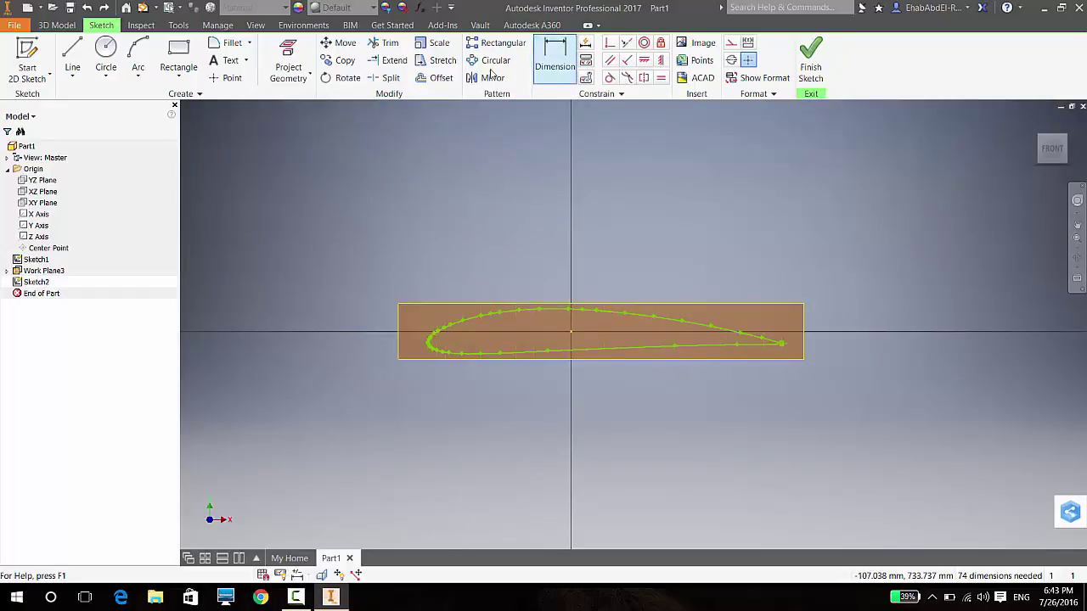
- Scale the whole airfoil profile by 0.75 with the sketch origin as base point, and finish the sketch
{"action": "left_click", "coordinate": [435, 43]}
{"action": "left_click_drag", "start_coordinate": [878, 249], "coordinate": [268, 433]}
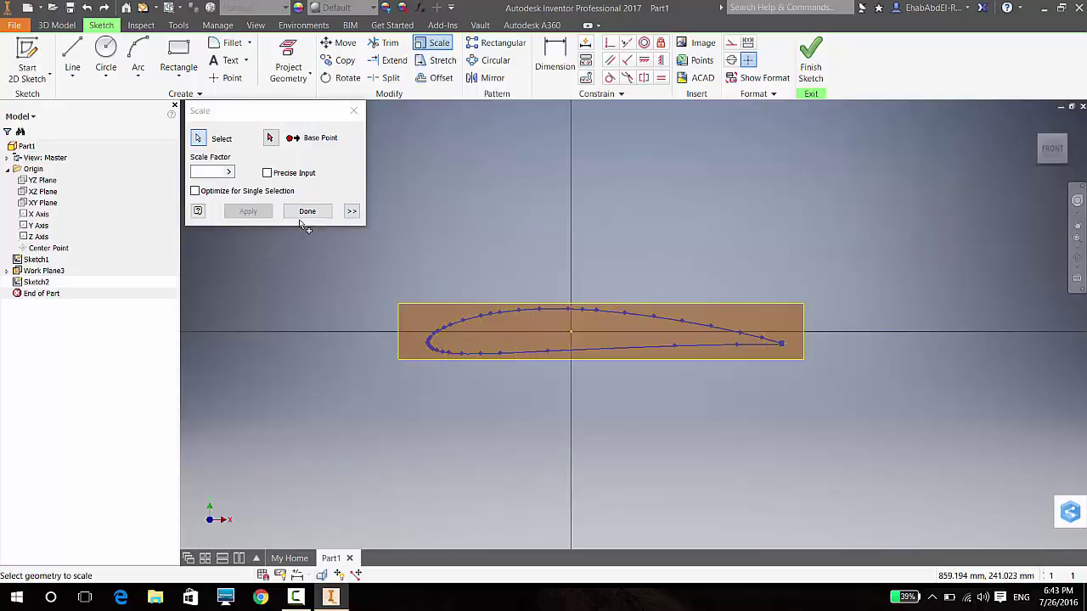
{"action": "left_click", "coordinate": [219, 172]}
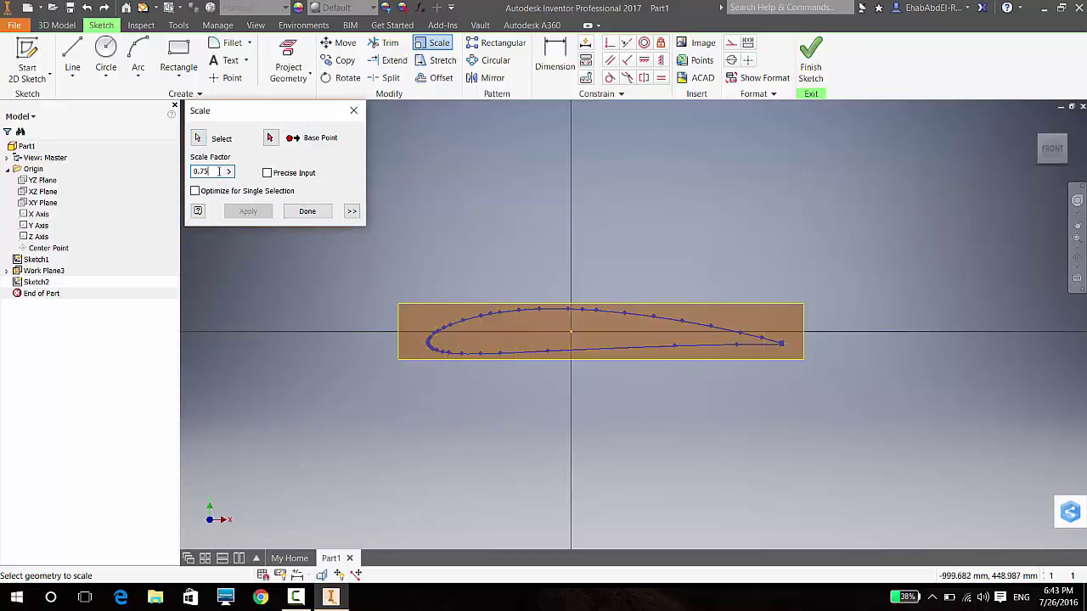
{"action": "left_click", "coordinate": [270, 138]}
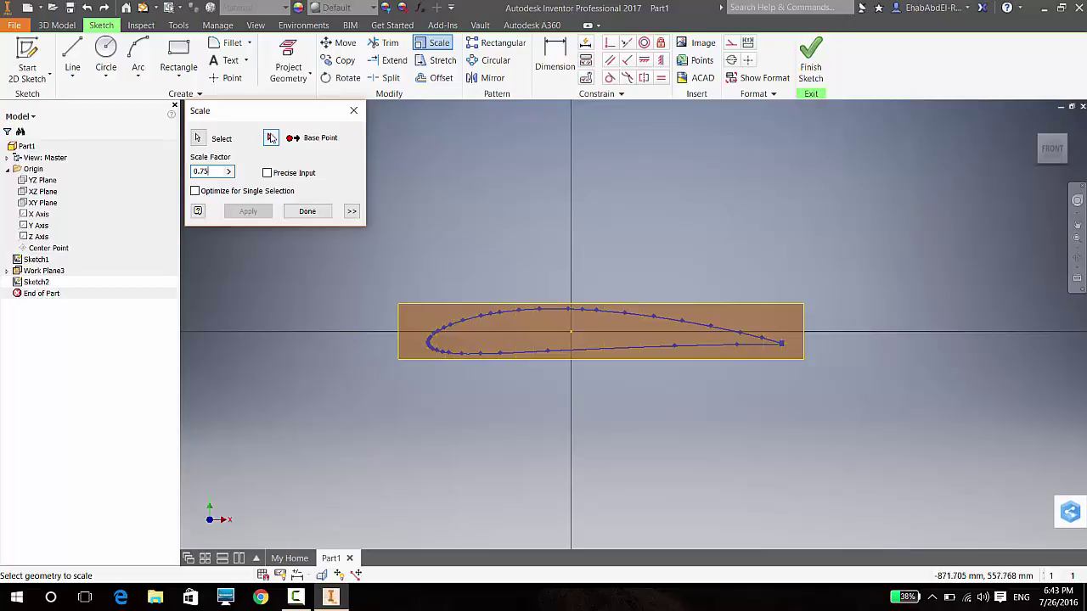
{"action": "left_click", "coordinate": [572, 332]}
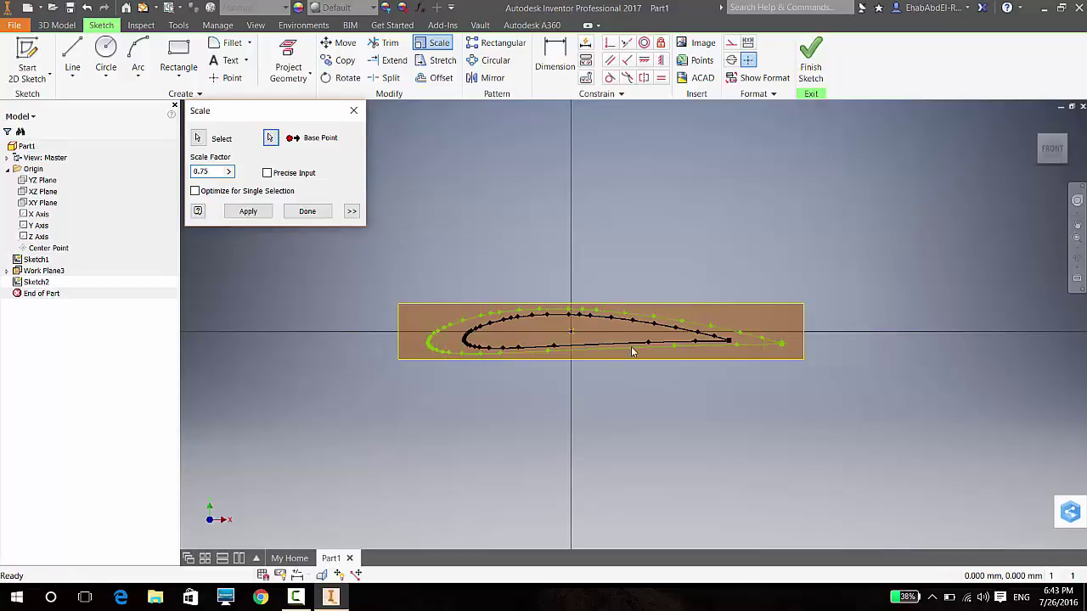
{"action": "left_click", "coordinate": [247, 212]}
{"action": "left_click", "coordinate": [305, 212]}
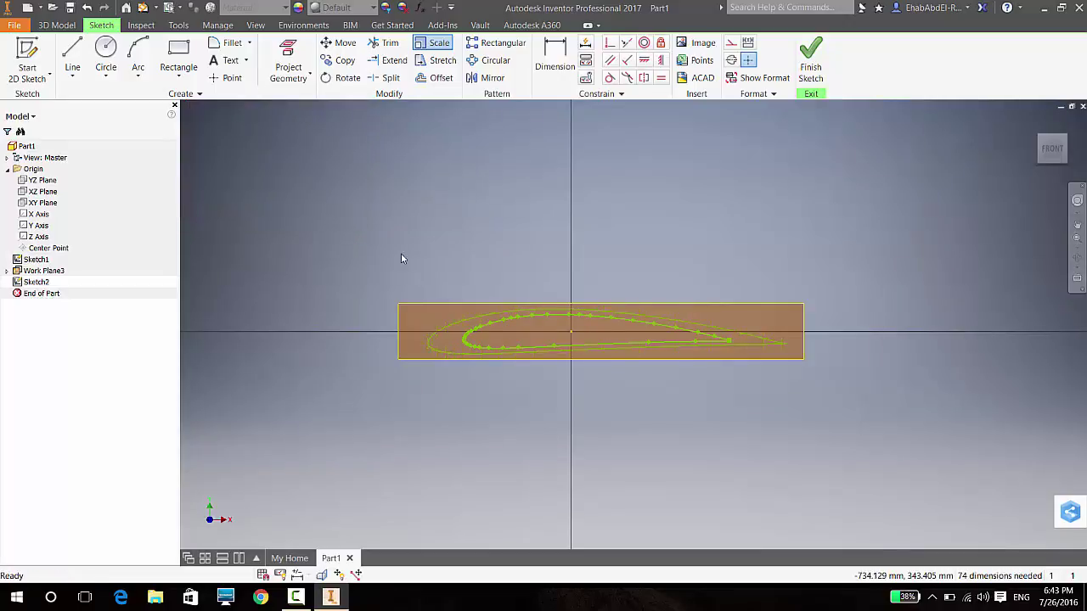
{"action": "mouse_move", "coordinate": [651, 399]}
{"action": "middle_mouse_down", "text": "shift"}
{"action": "mouse_move", "coordinate": [708, 417]}
{"action": "mouse_move", "coordinate": [718, 433]}
{"action": "mouse_move", "coordinate": [692, 437]}
{"action": "middle_mouse_up", "text": "shift"}
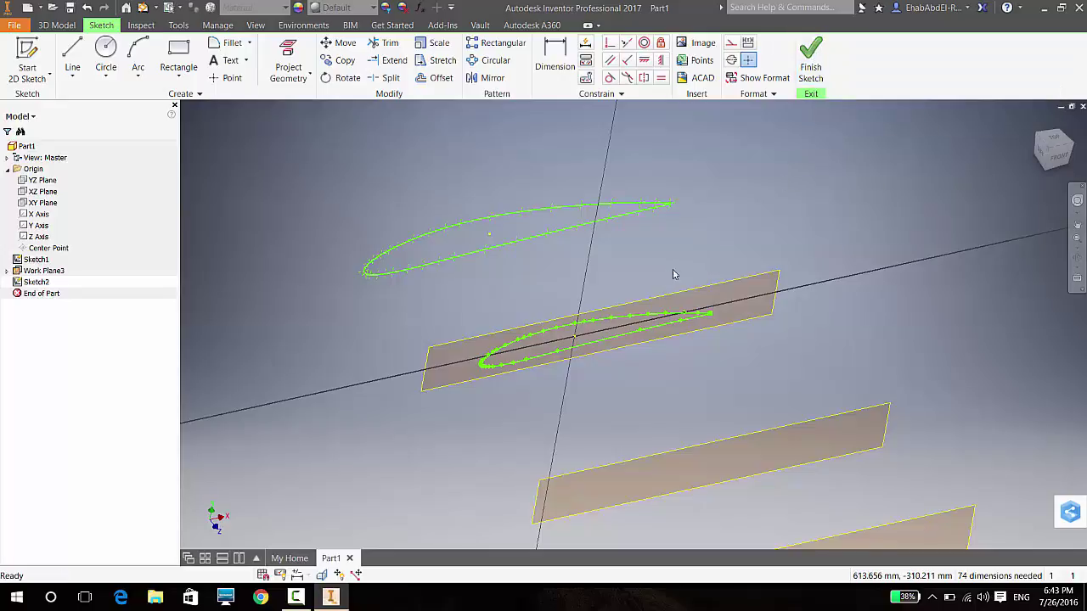
{"action": "left_click", "coordinate": [805, 58]}
- Start a sketch on the middle work plane, the second one from the original airfoil
{"action": "scroll", "coordinate": [708, 214], "scroll_direction": "down", "scroll_amount": 5}
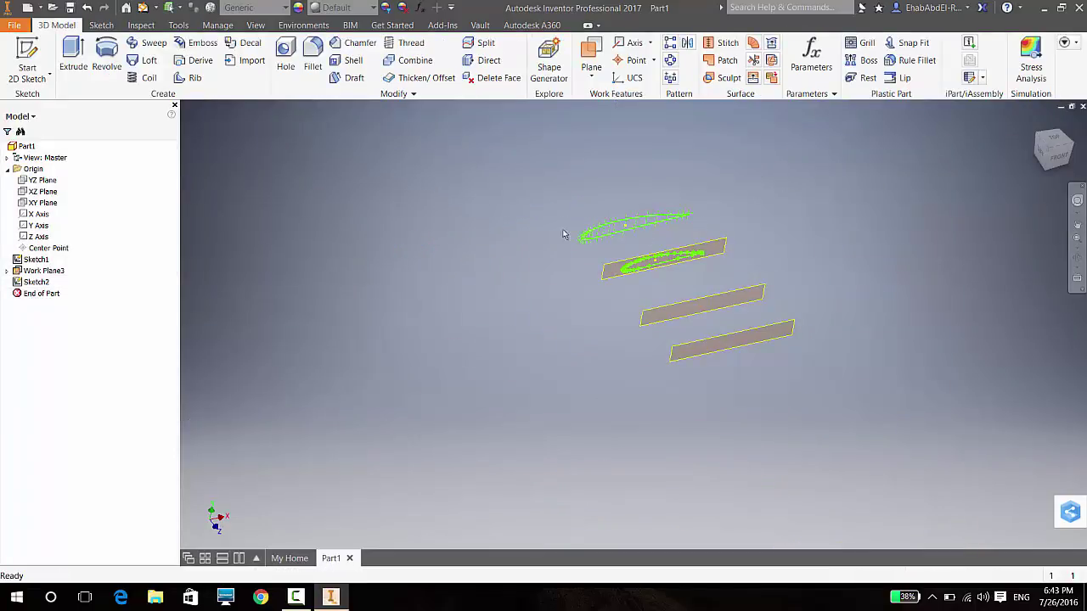
{"action": "left_click", "coordinate": [27, 61]}
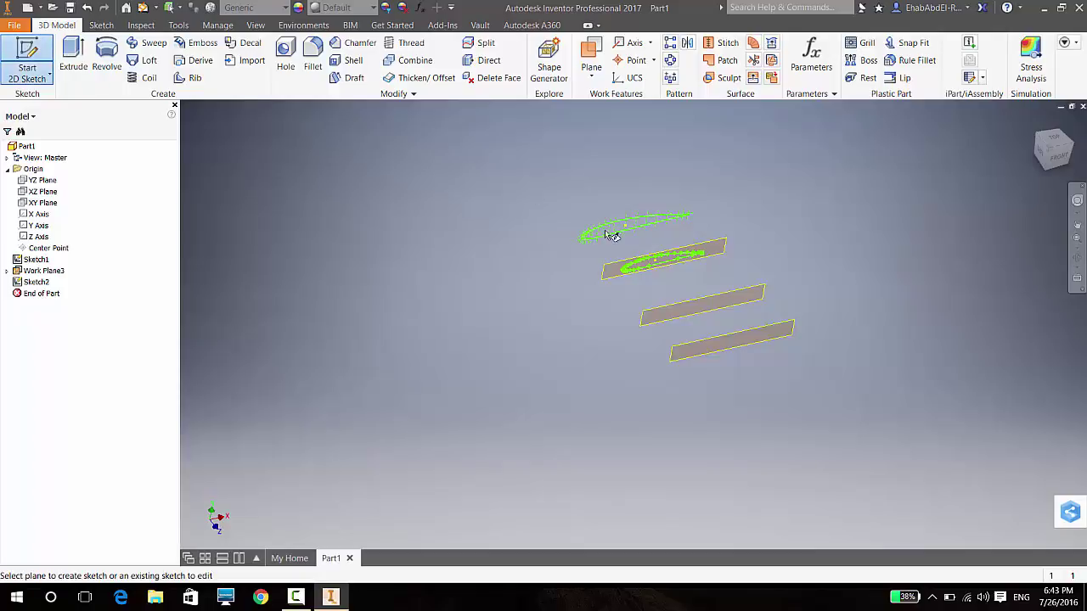
{"action": "left_click", "coordinate": [666, 310]}
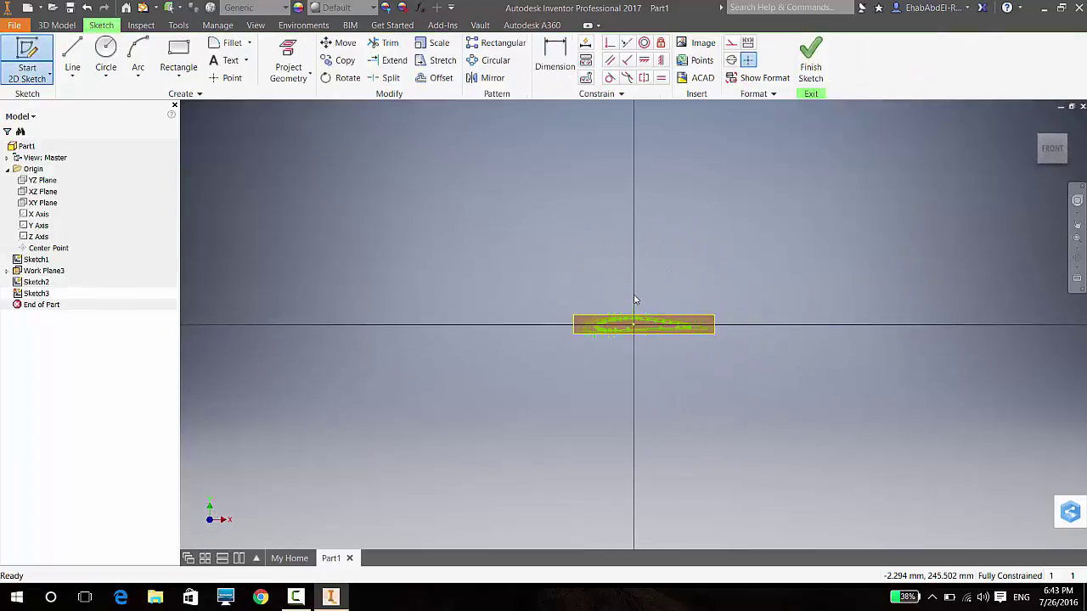
- Project the original full-size airfoil into the sketch and delete the projection constraint at its trailing edge
{"action": "left_click", "coordinate": [288, 68]}
{"action": "scroll", "coordinate": [643, 312], "scroll_direction": "up", "scroll_amount": 3}
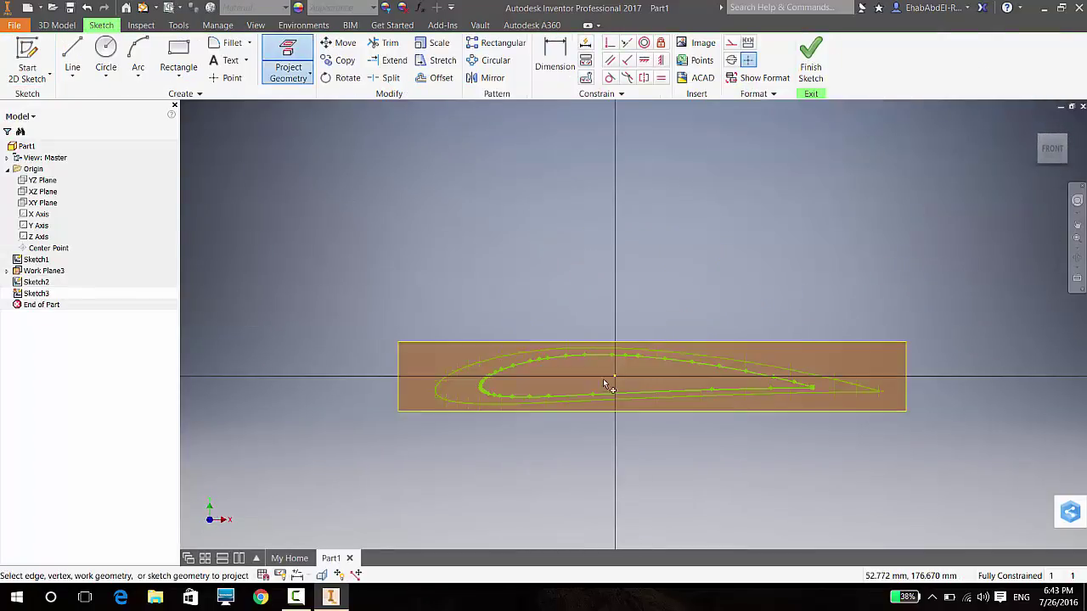
{"action": "scroll", "coordinate": [485, 395], "scroll_direction": "up", "scroll_amount": 2}
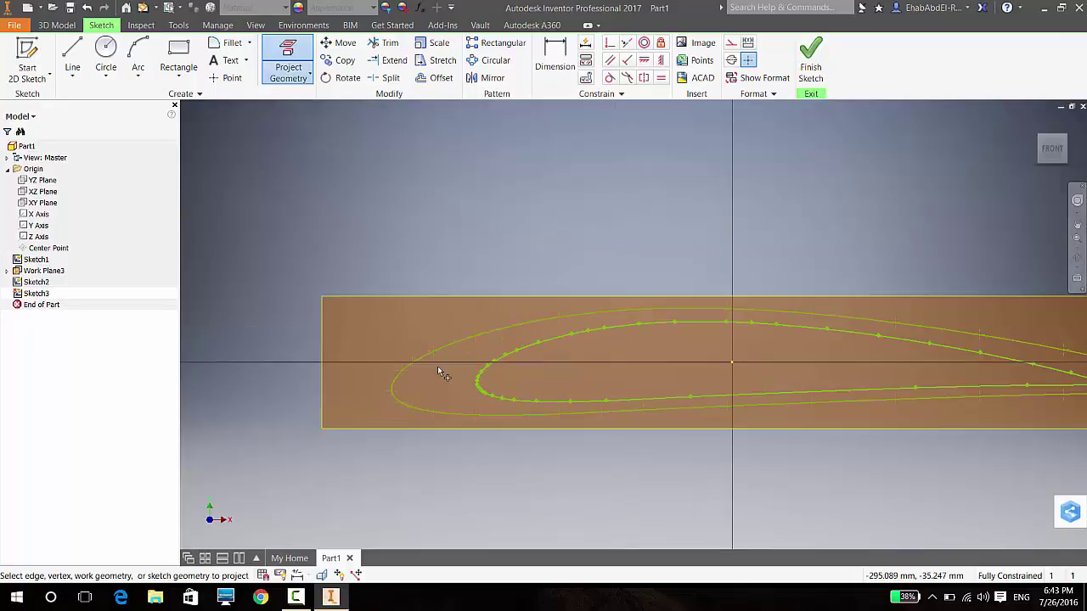
{"action": "left_click", "coordinate": [491, 334]}
{"action": "scroll", "coordinate": [465, 272], "scroll_direction": "down", "scroll_amount": 3}
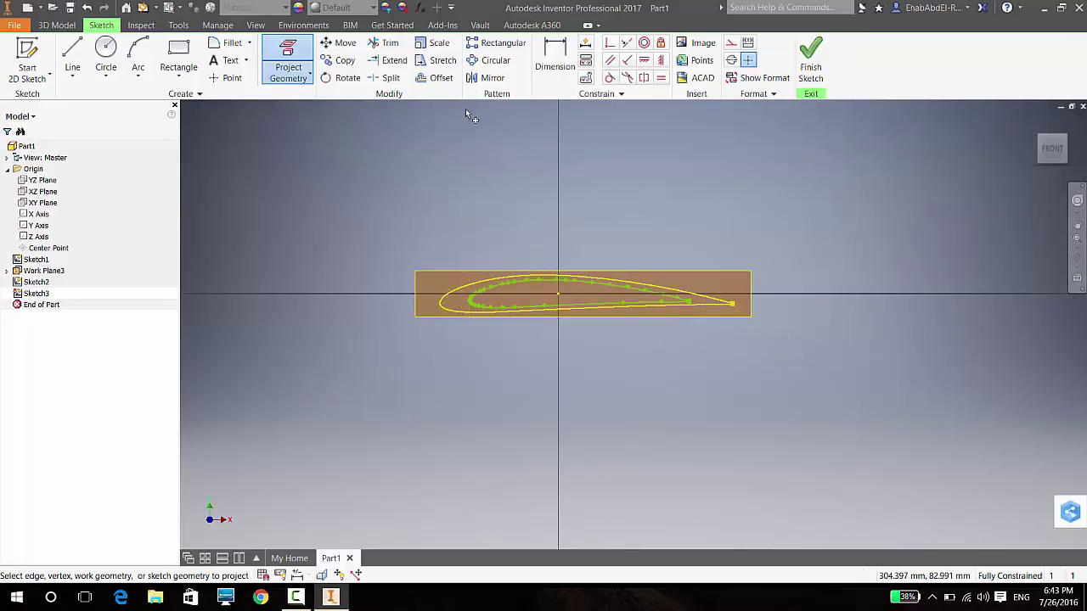
{"action": "key", "text": "Escape"}
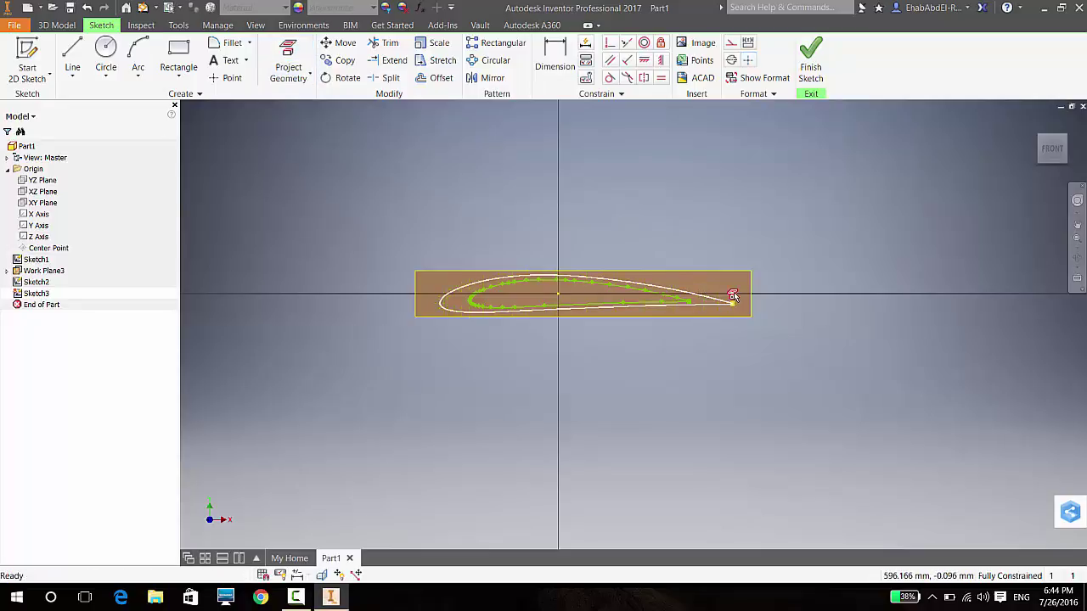
{"action": "left_click", "coordinate": [732, 296]}
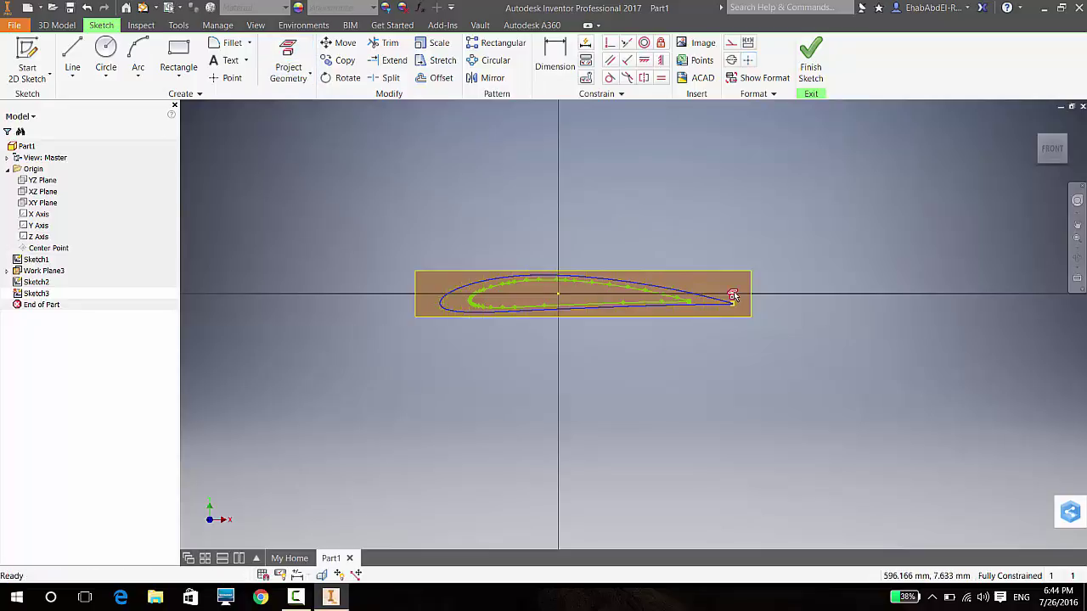
- Scale the projected airfoil by a factor of 0.5 with the sketch origin as base point
{"action": "left_click", "coordinate": [438, 43]}
{"action": "mouse_move", "coordinate": [791, 218]}
{"action": "left_mouse_down"}
{"action": "mouse_move", "coordinate": [478, 362]}
{"action": "mouse_move", "coordinate": [402, 362]}
{"action": "left_mouse_up"}
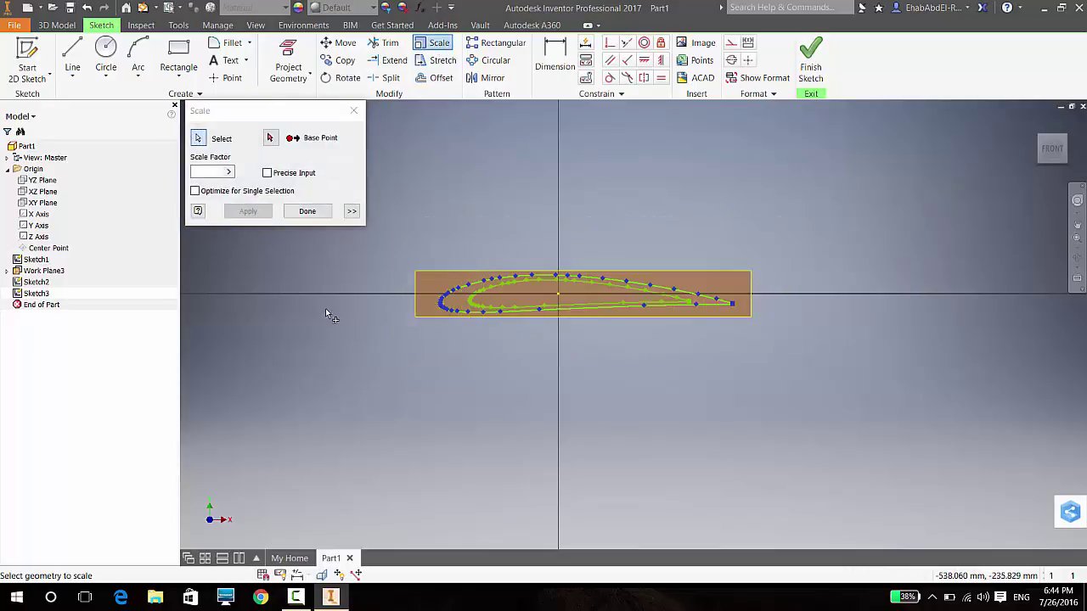
{"action": "left_click", "coordinate": [202, 172]}
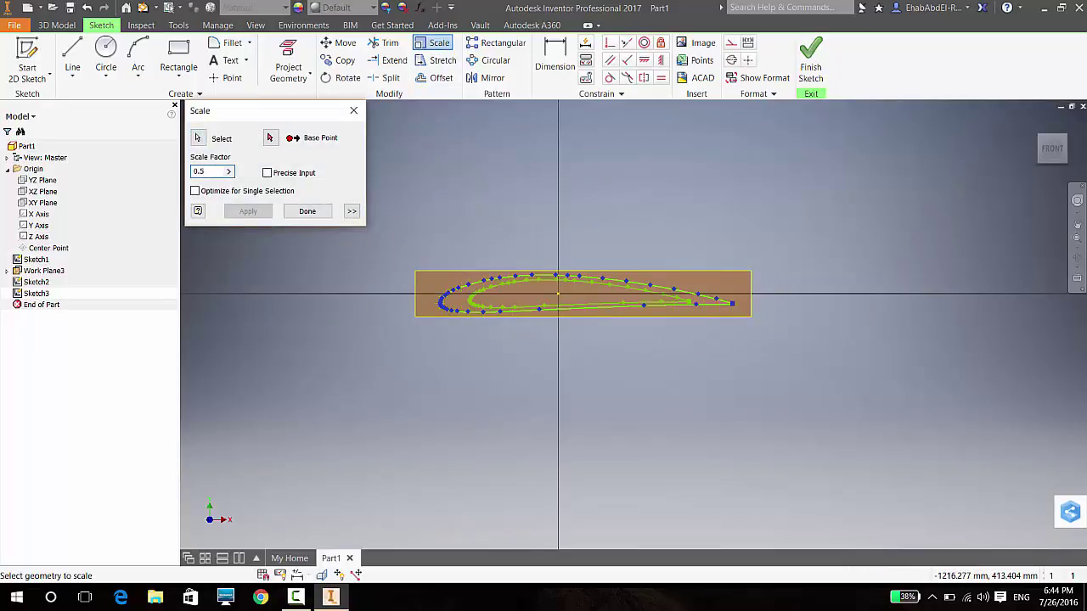
{"action": "left_click", "coordinate": [270, 138]}
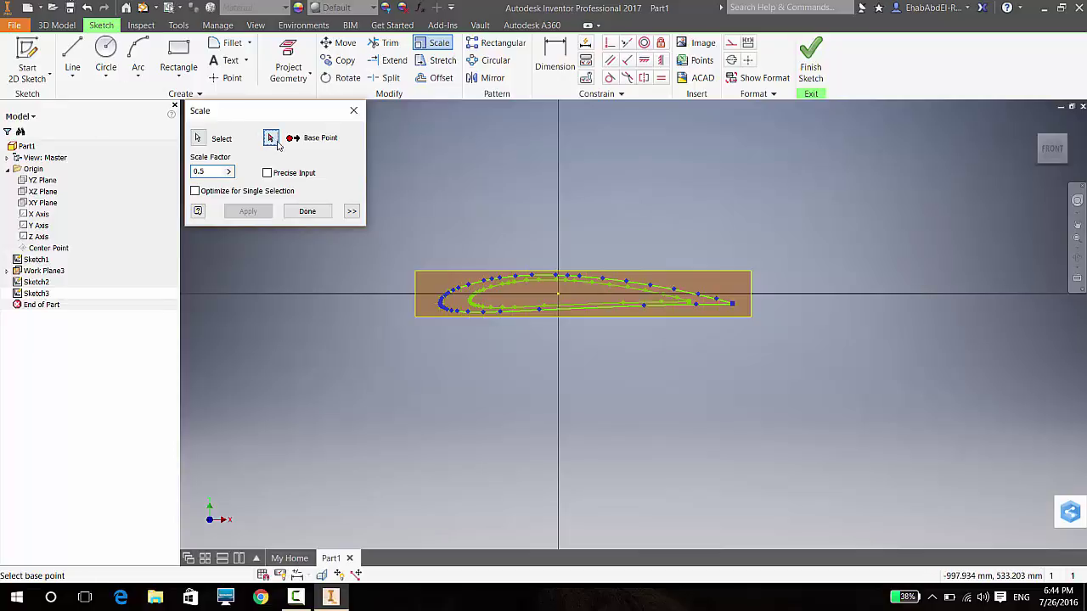
{"action": "left_click", "coordinate": [558, 293]}
{"action": "key", "text": "Return"}
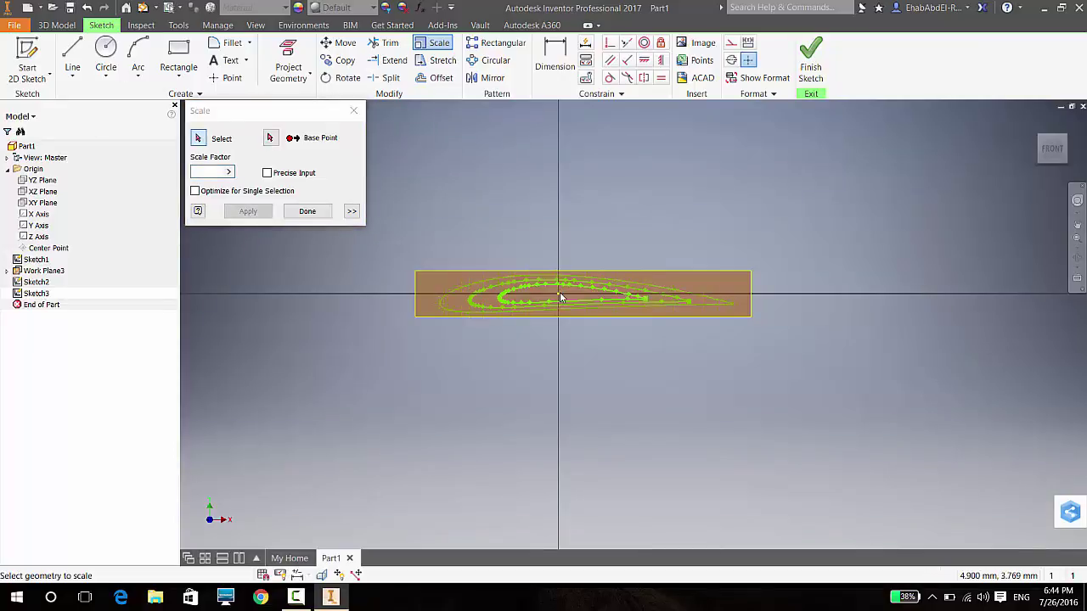
{"action": "key", "text": "Escape"}
- Close the half-scale airfoil's trailing edge with a tangent arc between its two endpoints, and finish the sketch
{"action": "scroll", "coordinate": [631, 275], "scroll_direction": "up", "scroll_amount": 10}
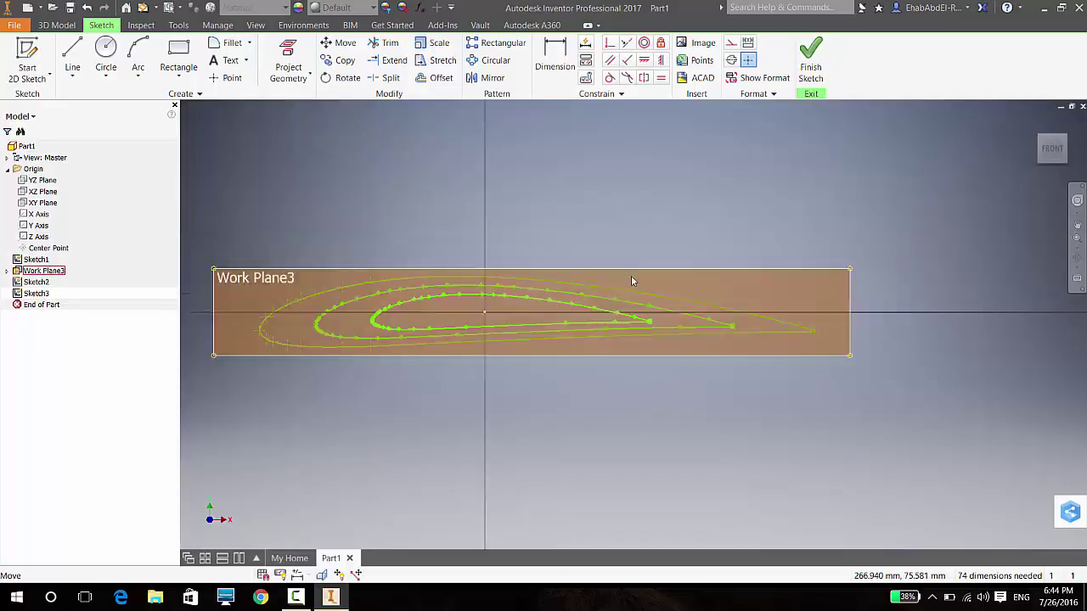
{"action": "key", "text": "l"}
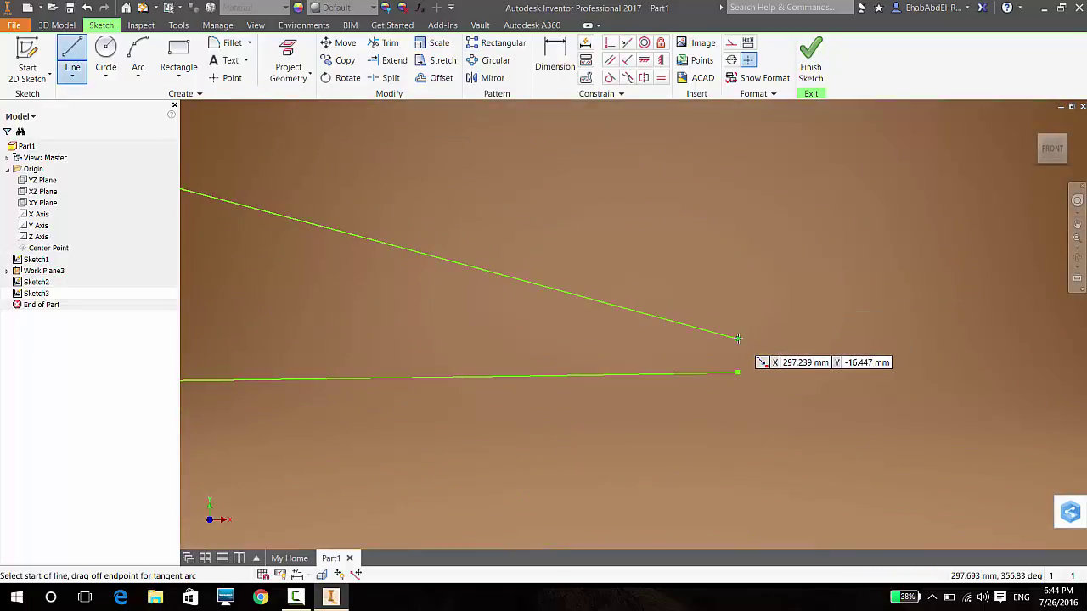
{"action": "mouse_move", "coordinate": [740, 338]}
{"action": "left_mouse_down"}
{"action": "mouse_move", "coordinate": [762, 364]}
{"action": "mouse_move", "coordinate": [739, 371]}
{"action": "mouse_move", "coordinate": [748, 377]}
{"action": "left_mouse_up"}
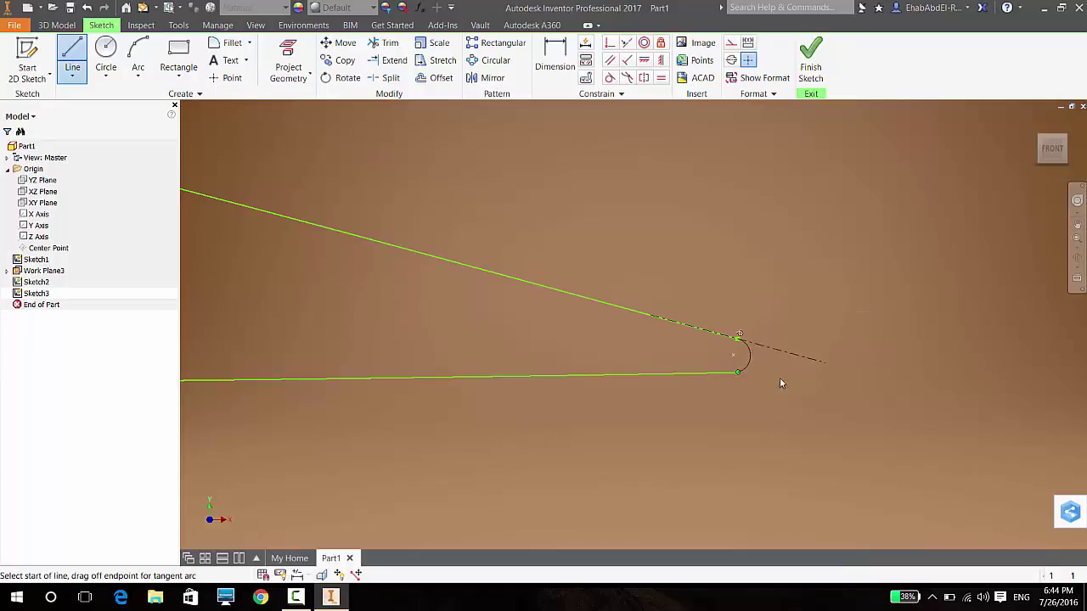
{"action": "scroll", "coordinate": [796, 365], "scroll_direction": "down", "scroll_amount": 10}
{"action": "key", "text": "Escape"}
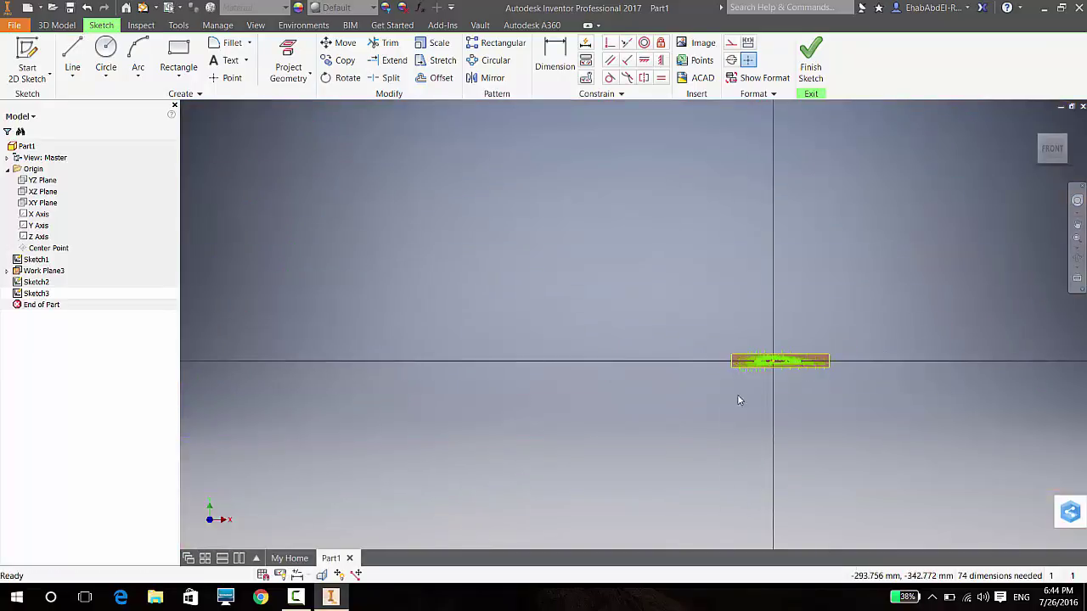
{"action": "middle_click_drag", "start_coordinate": [691, 381], "coordinate": [812, 419], "text": "shift"}
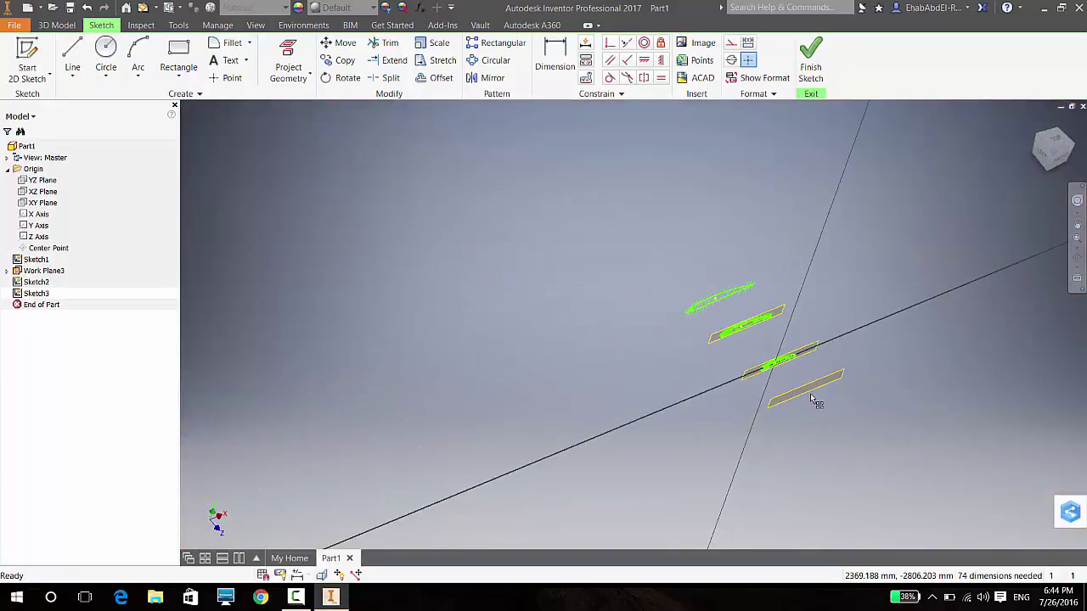
{"action": "left_click", "coordinate": [810, 391]}
{"action": "left_click", "coordinate": [811, 68]}
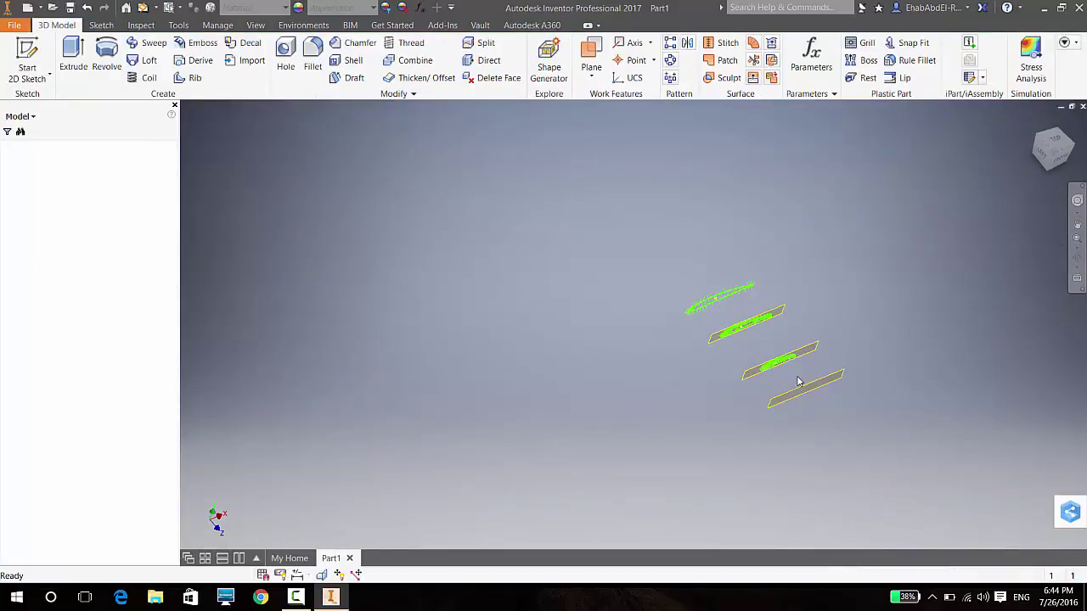
- In a new sketch on the farthest work plane, project the half-scale airfoil and delete the projection constraint at its trailing edge
{"action": "key", "text": "s"}
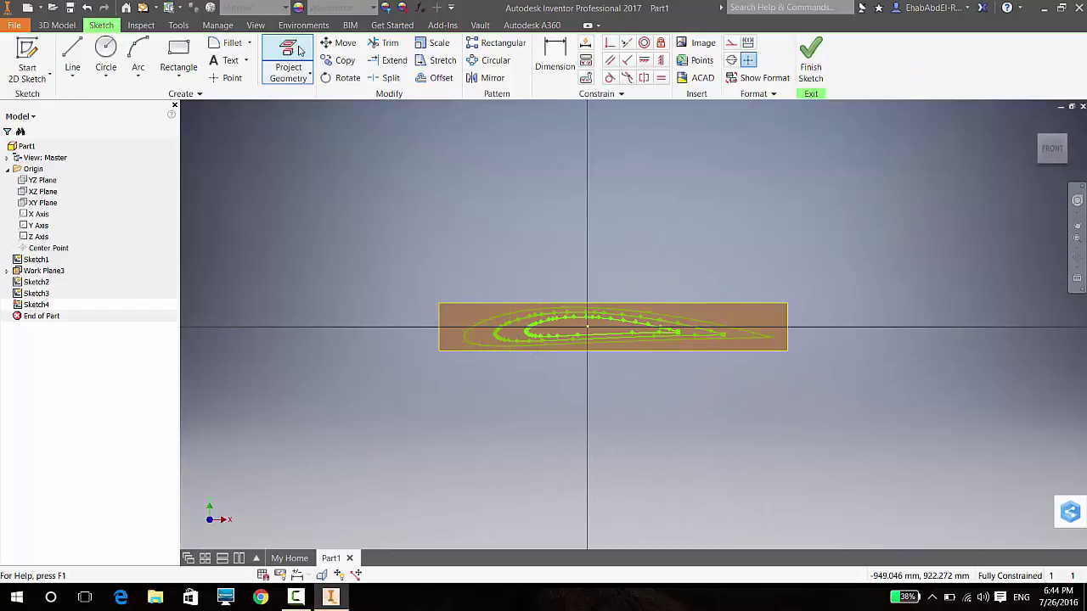
{"action": "left_click", "coordinate": [299, 51]}
{"action": "scroll", "coordinate": [563, 364], "scroll_direction": "up", "scroll_amount": 5}
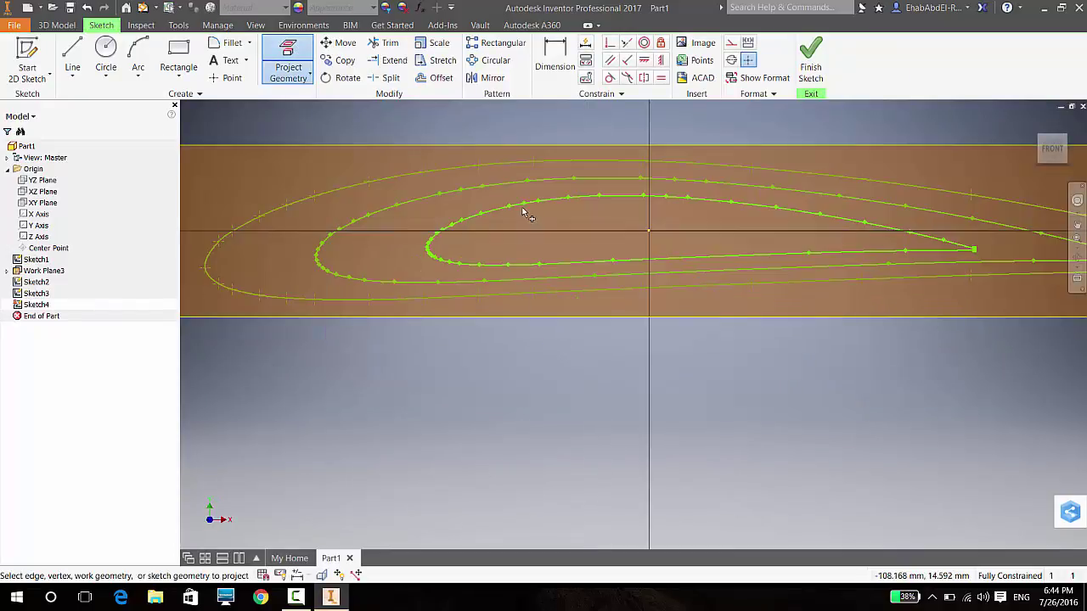
{"action": "left_click", "coordinate": [503, 212]}
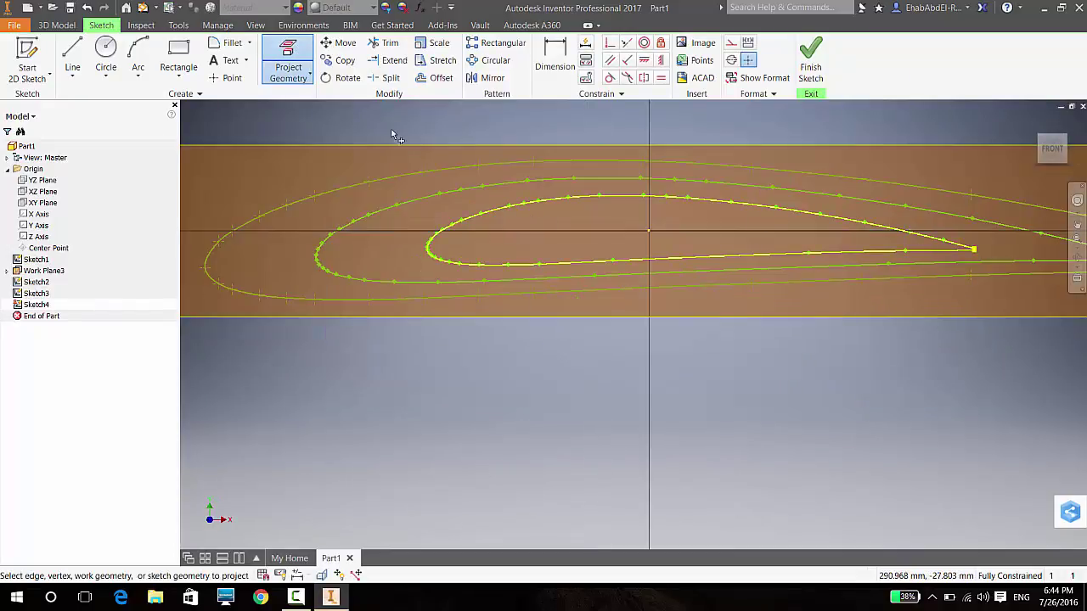
{"action": "key", "text": "Escape"}
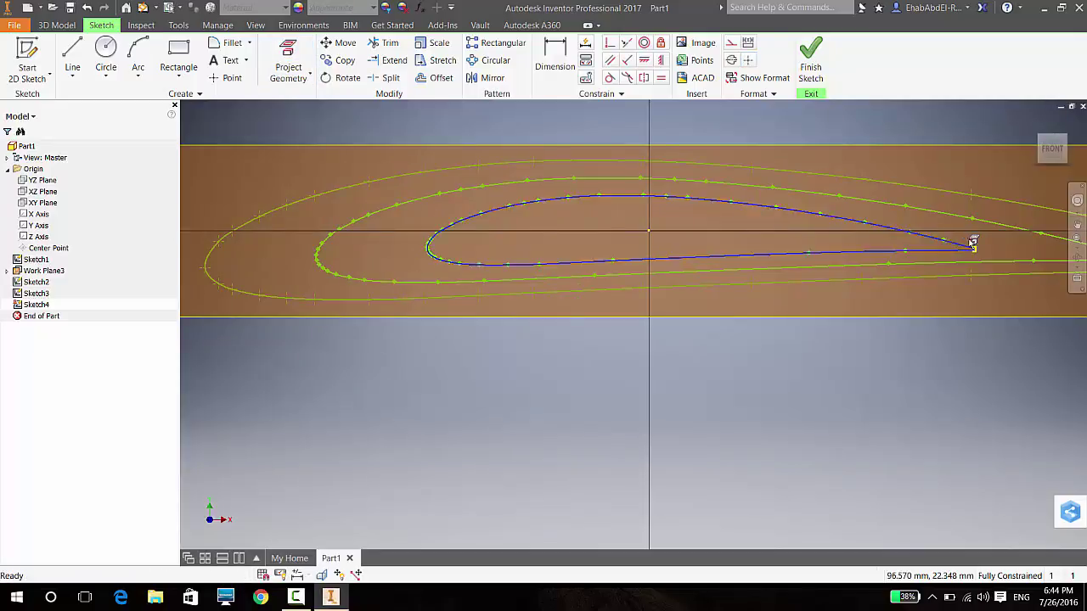
{"action": "left_click", "coordinate": [976, 244]}
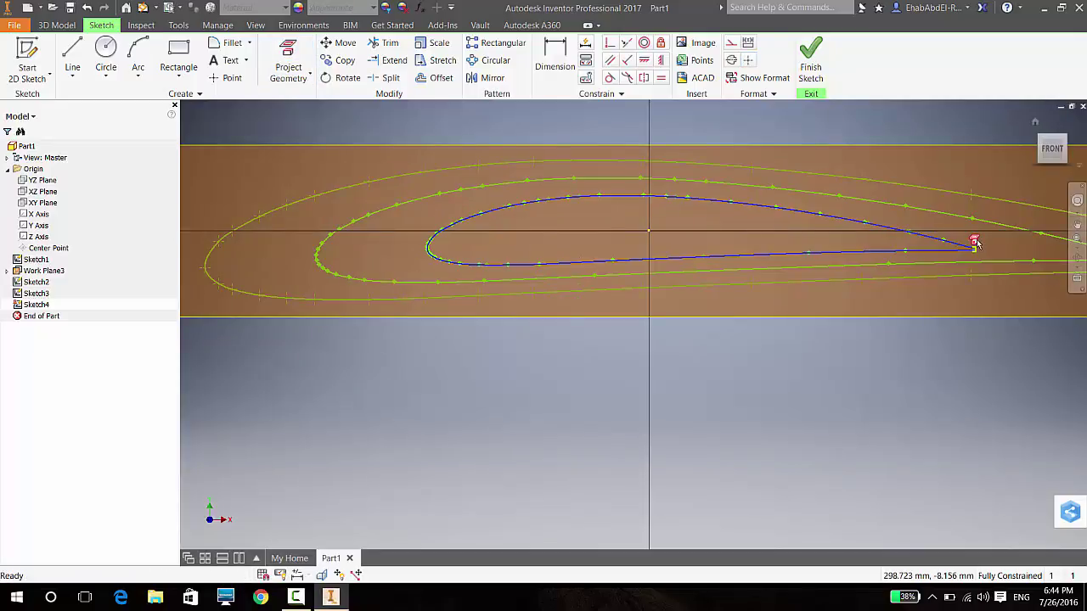
- Close the projected airfoil's trailing edge with a tangent arc between its two endpoints
{"action": "left_click", "coordinate": [72, 55]}
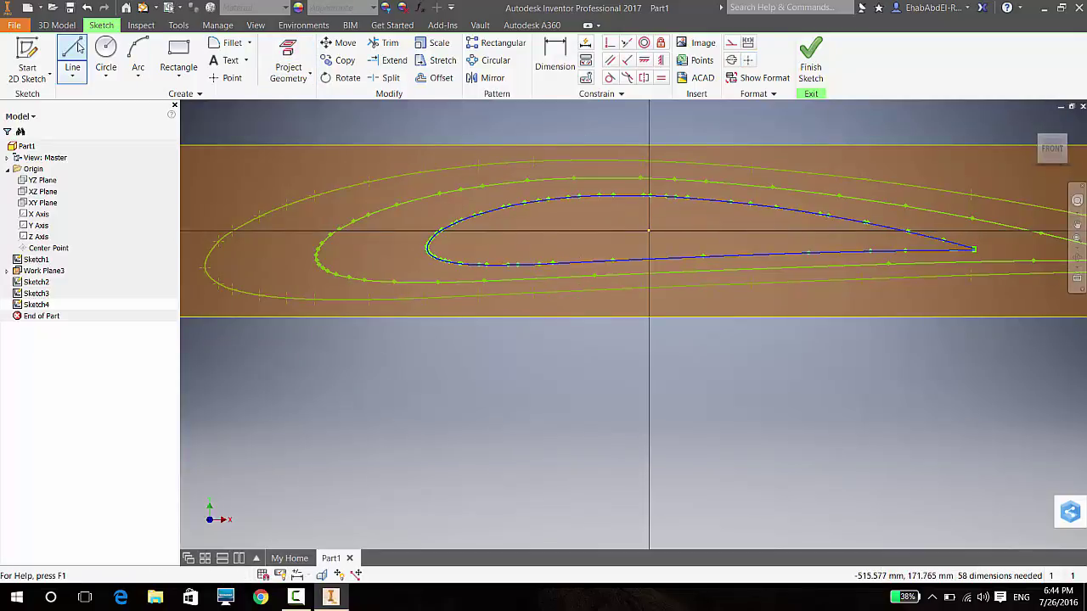
{"action": "scroll", "coordinate": [927, 243], "scroll_direction": "down", "scroll_amount": 5}
{"action": "scroll", "coordinate": [927, 243], "scroll_direction": "down", "scroll_amount": 5}
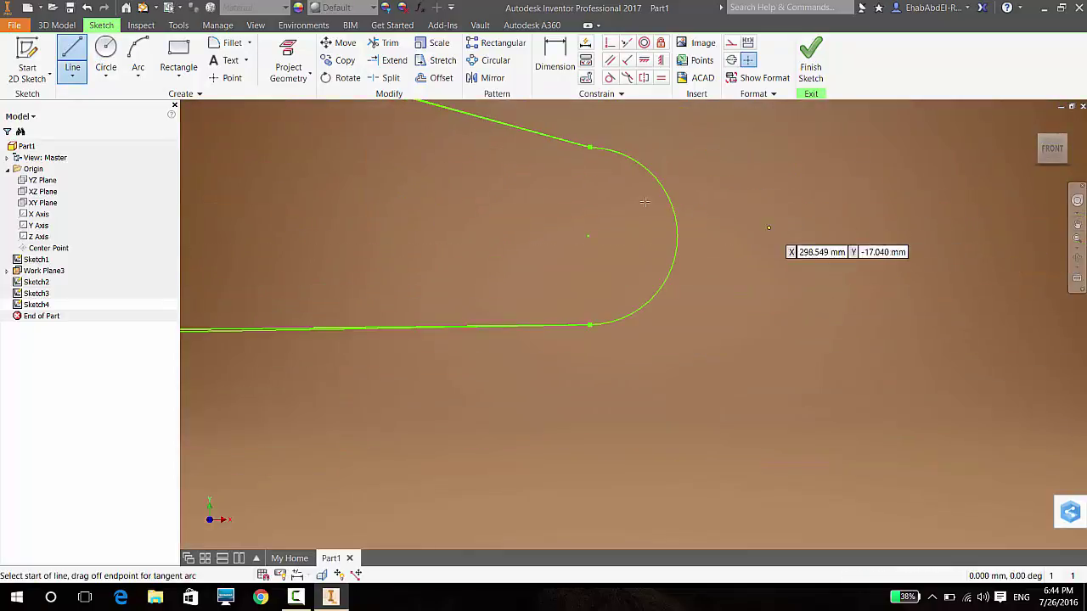
{"action": "left_click_drag", "start_coordinate": [590, 147], "coordinate": [592, 326]}
{"action": "key", "text": "Escape"}
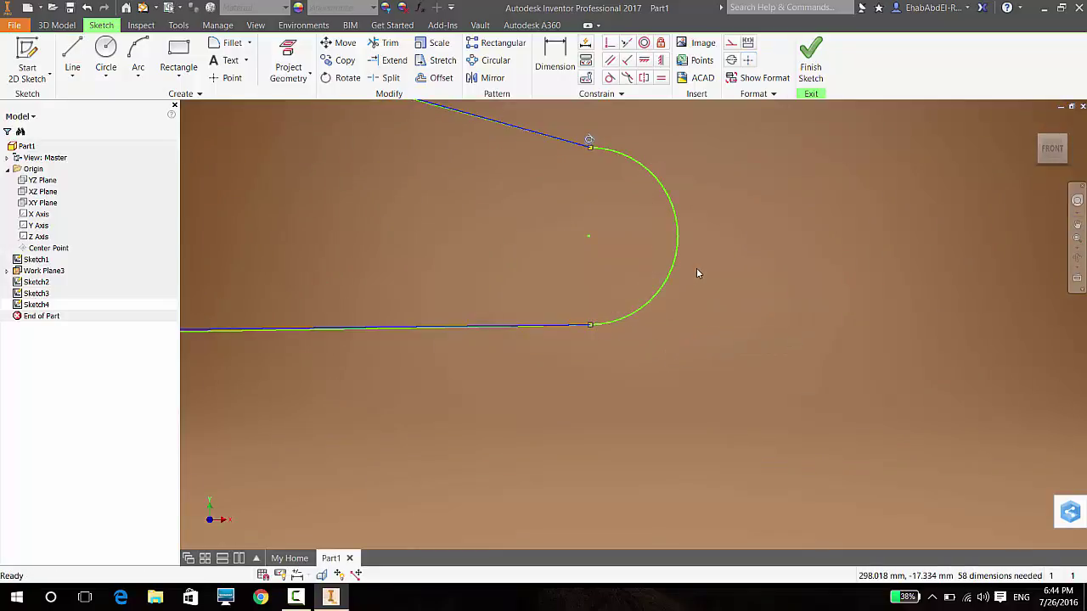
- Scale the airfoil on the farthest work plane by a factor of 0.5 with the sketch origin as base point
{"action": "mouse_move", "coordinate": [697, 274]}
{"action": "middle_mouse_down", "text": "shift"}
{"action": "mouse_move", "coordinate": [684, 275]}
{"action": "mouse_move", "coordinate": [762, 260]}
{"action": "mouse_move", "coordinate": [815, 213]}
{"action": "middle_mouse_up", "text": "shift"}
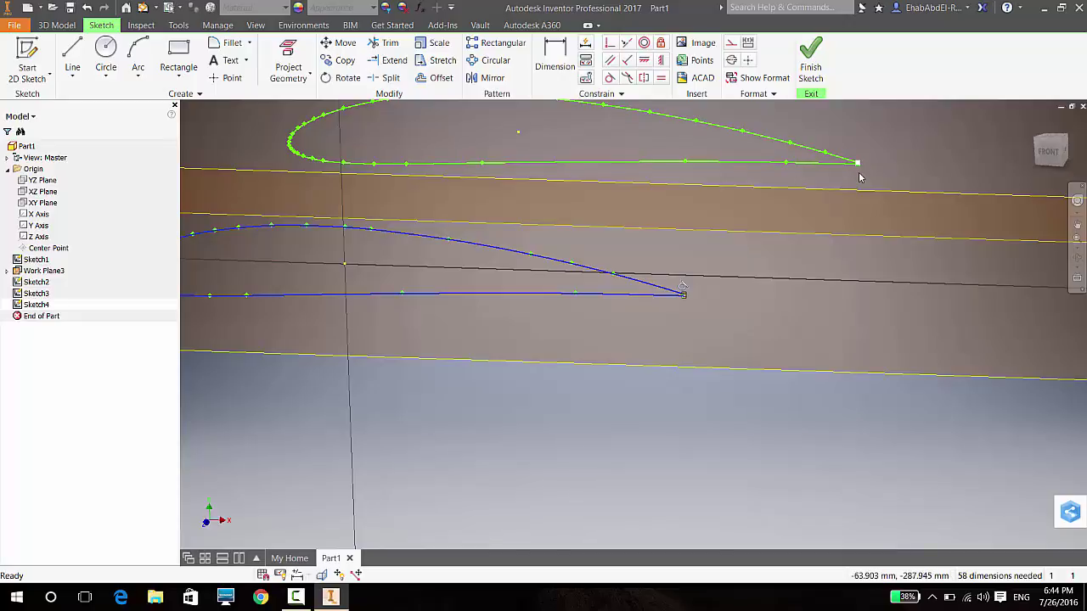
{"action": "middle_click_drag", "start_coordinate": [862, 162], "coordinate": [721, 326], "text": "shift"}
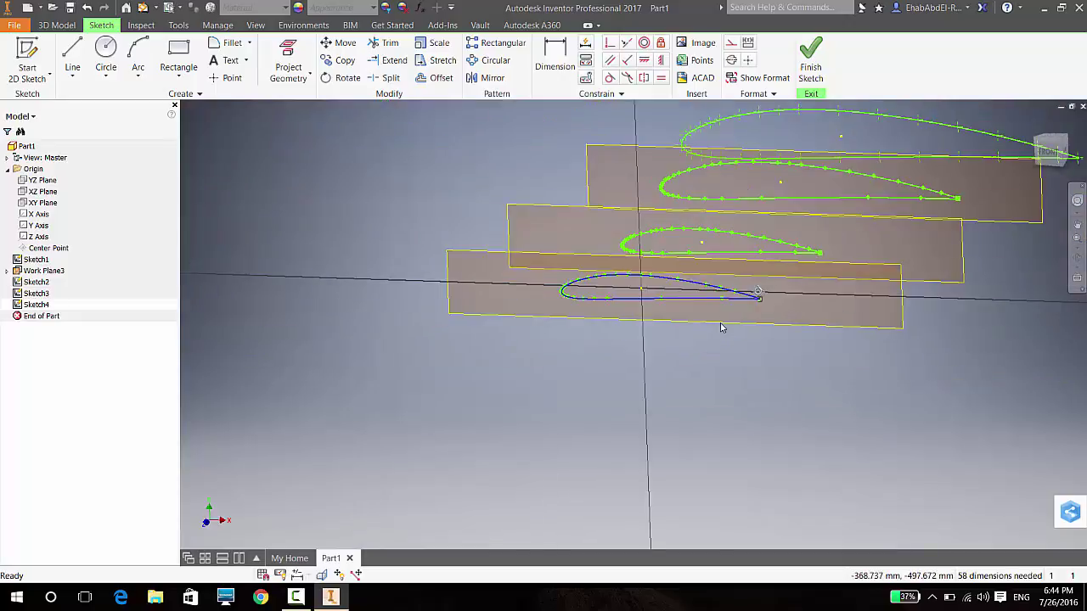
{"action": "left_click", "coordinate": [1049, 153]}
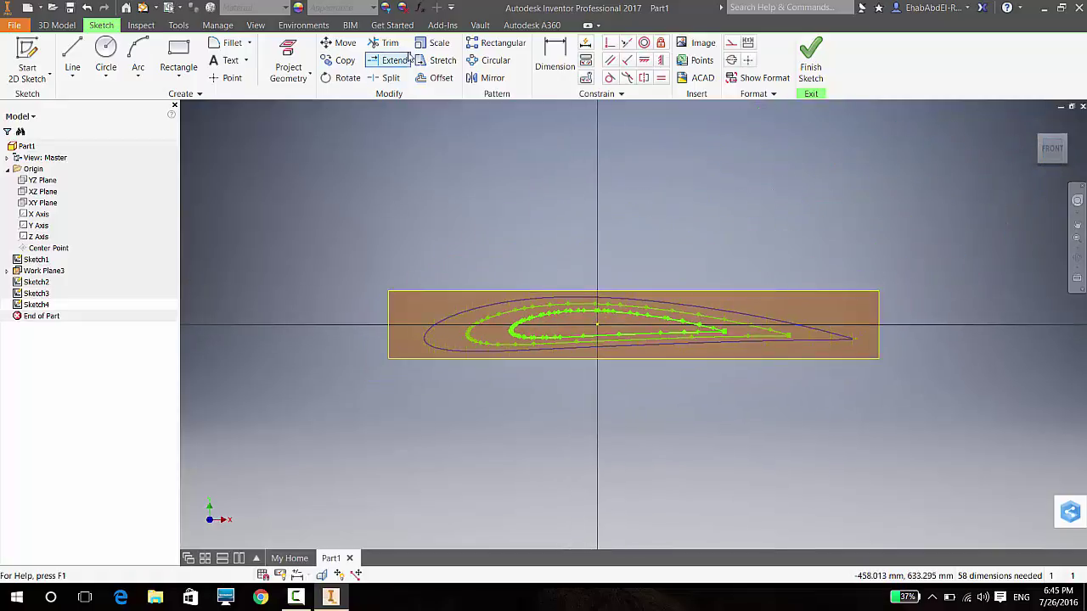
{"action": "left_click", "coordinate": [434, 43]}
{"action": "left_click_drag", "start_coordinate": [827, 257], "coordinate": [438, 416]}
{"action": "left_click", "coordinate": [220, 171]}
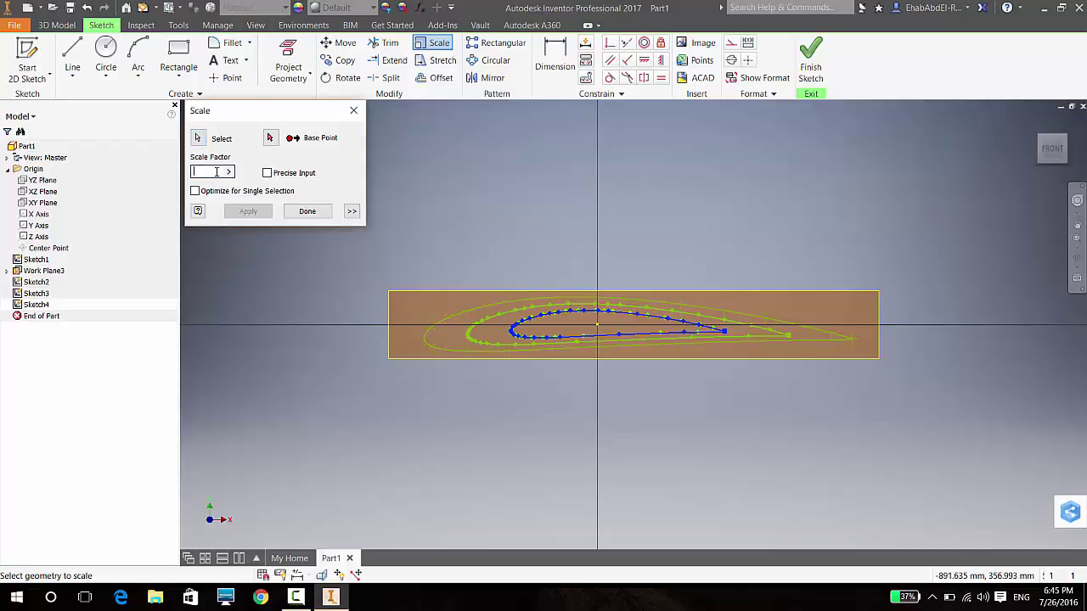
{"action": "type", "text": "0.5"}
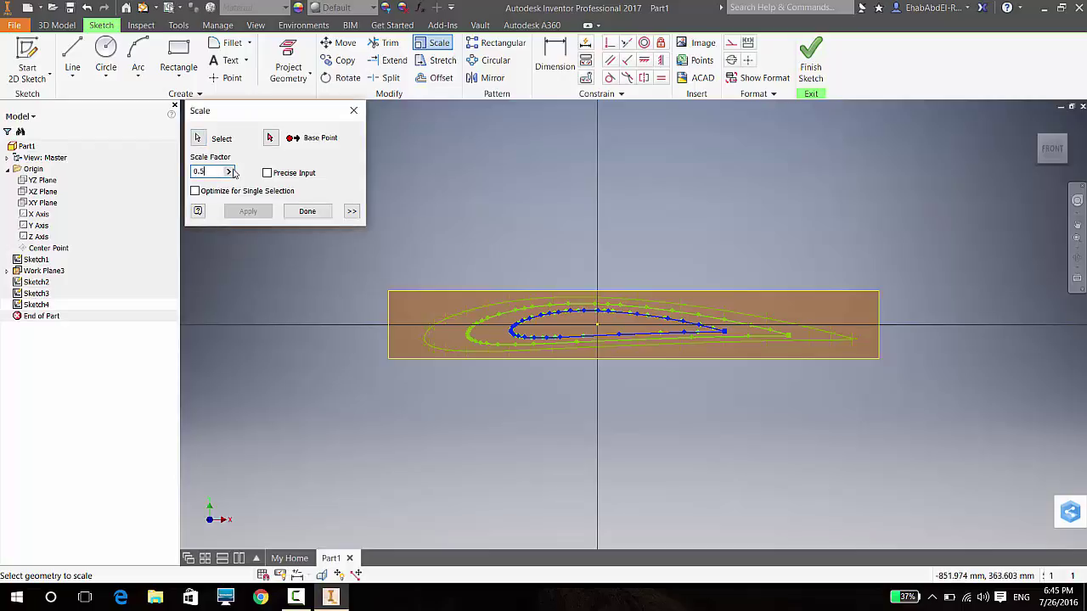
{"action": "left_click", "coordinate": [271, 138]}
{"action": "left_click", "coordinate": [597, 326]}
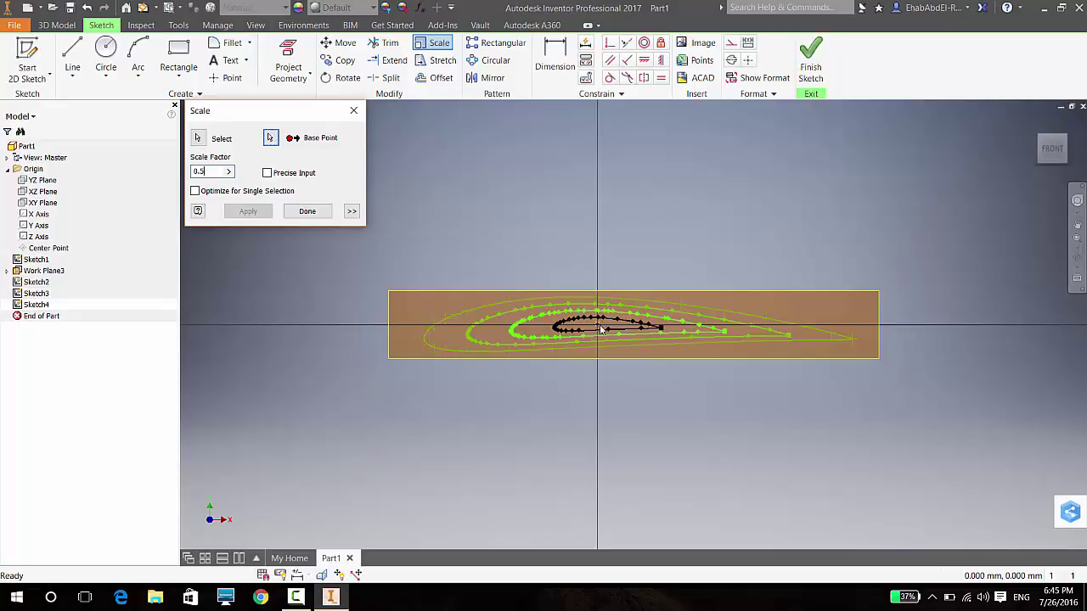
{"action": "key", "text": "Return"}
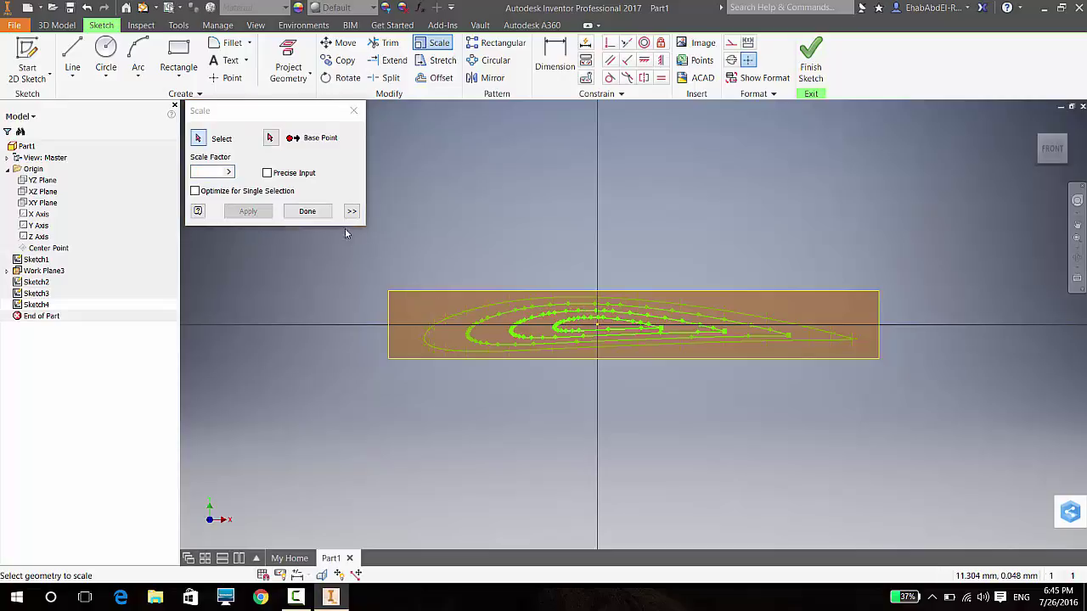
{"action": "left_click", "coordinate": [319, 210]}
- Finish the sketch and hide the two work planes nearest the original airfoil
{"action": "middle_click_drag", "start_coordinate": [556, 360], "coordinate": [688, 378], "text": "shift"}
{"action": "middle_click_drag", "start_coordinate": [783, 426], "coordinate": [814, 435], "text": "shift"}
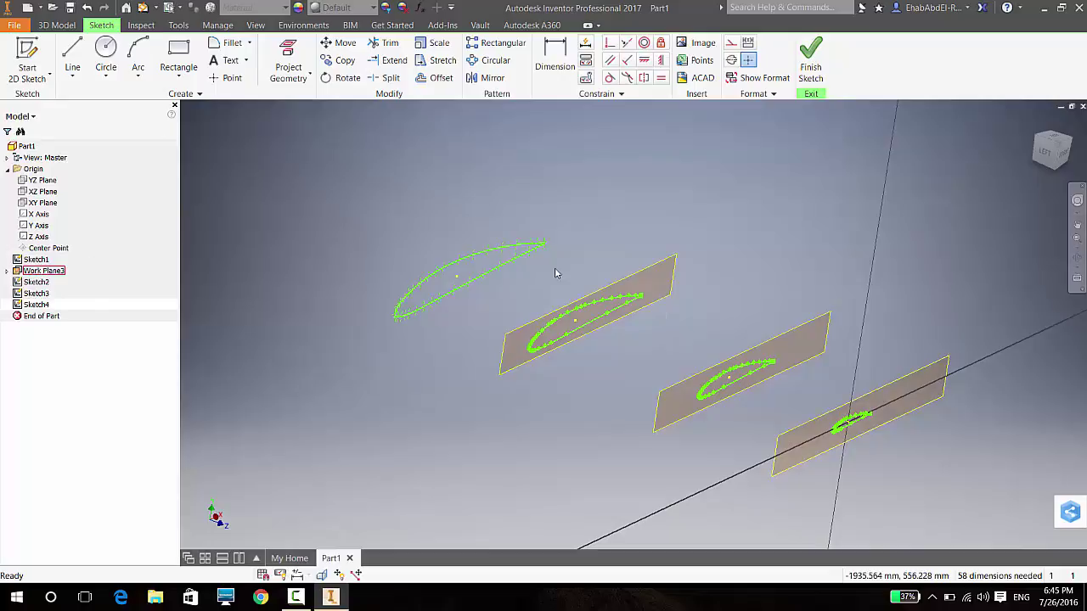
{"action": "right_click", "coordinate": [642, 280]}
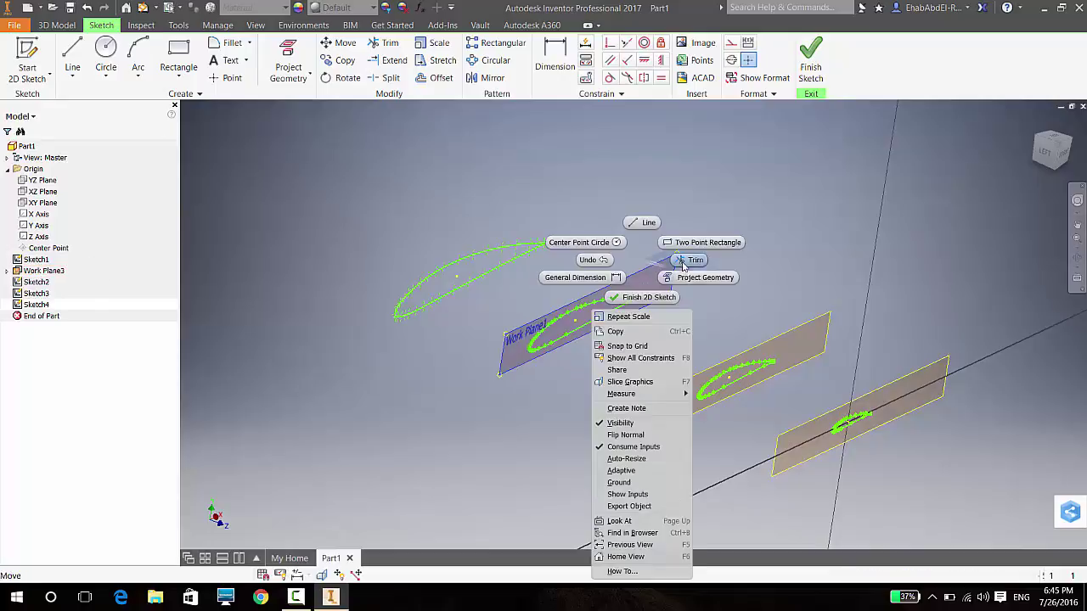
{"action": "key", "text": "Escape"}
{"action": "left_click", "coordinate": [811, 66]}
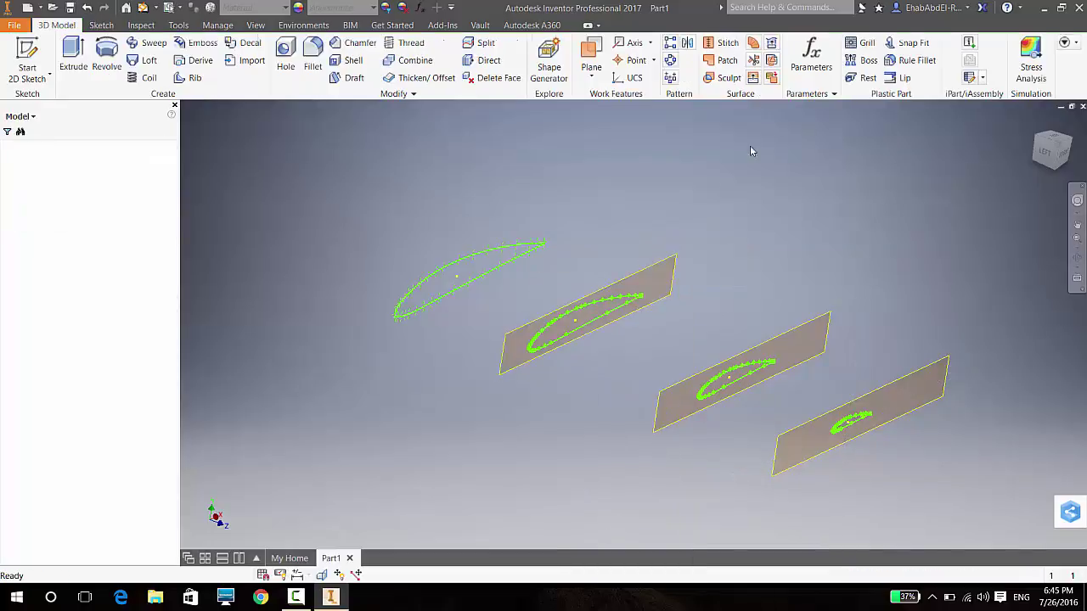
{"action": "right_click", "coordinate": [669, 266]}
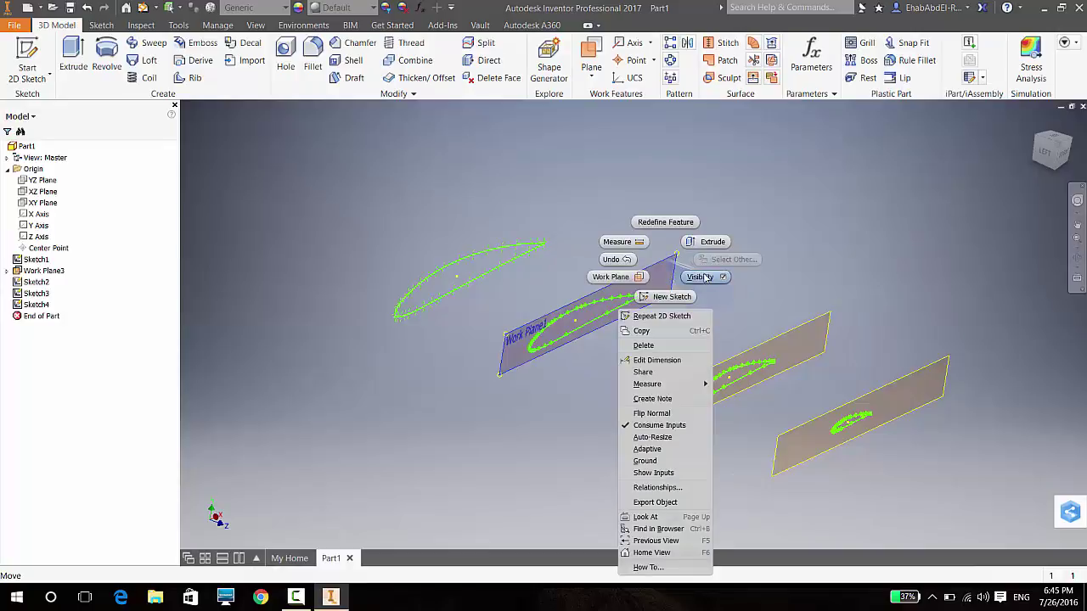
{"action": "left_click", "coordinate": [708, 277]}
{"action": "right_click", "coordinate": [801, 334]}
{"action": "left_click", "coordinate": [834, 348]}
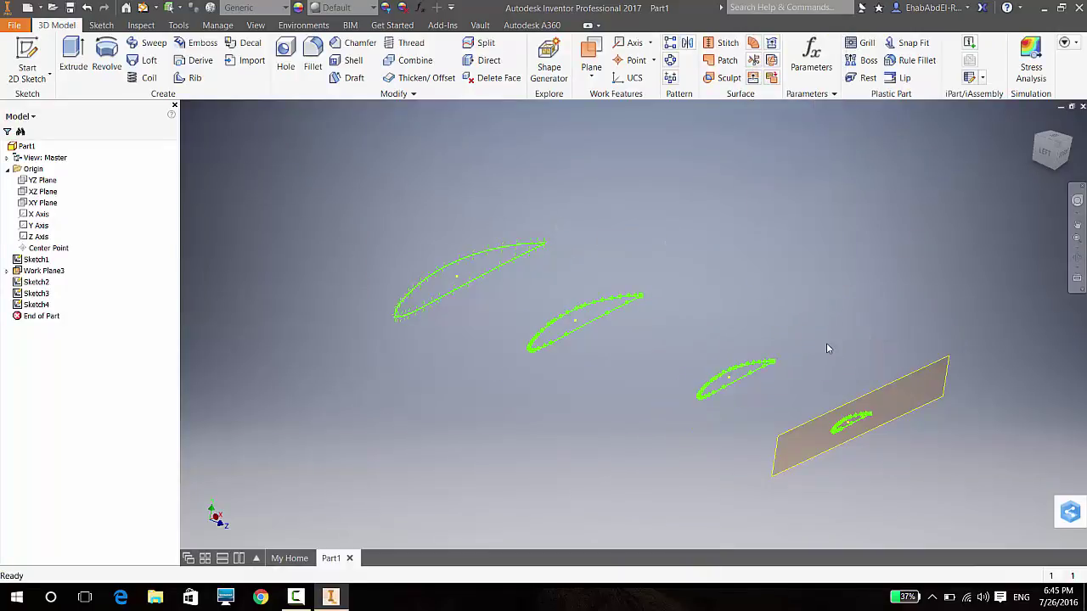
- Turn off the visibility of all work features through the object visibility settings
{"action": "left_click", "coordinate": [255, 25]}
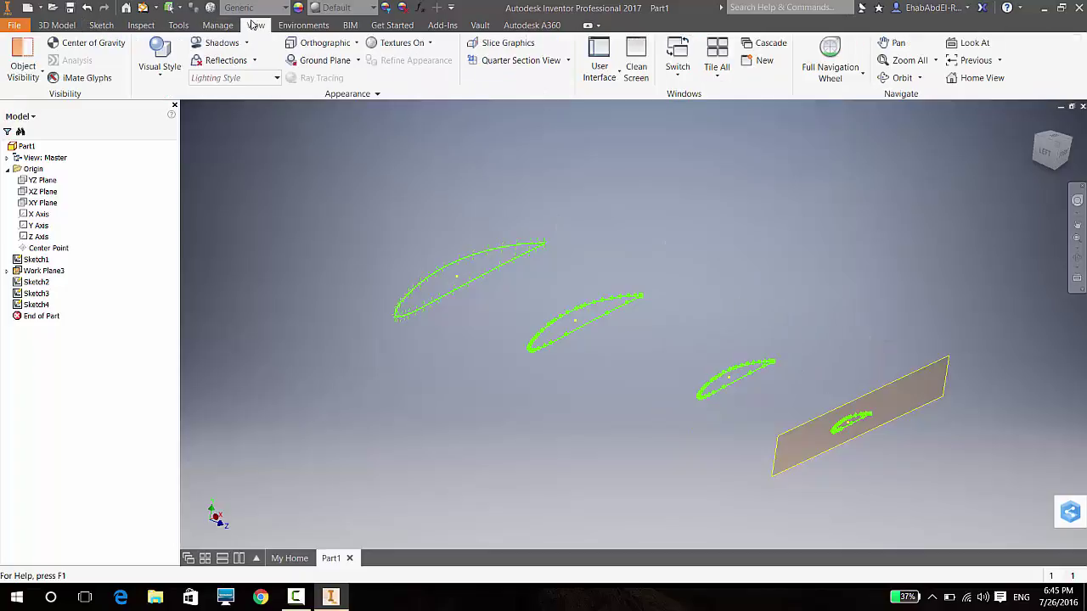
{"action": "left_click", "coordinate": [26, 80]}
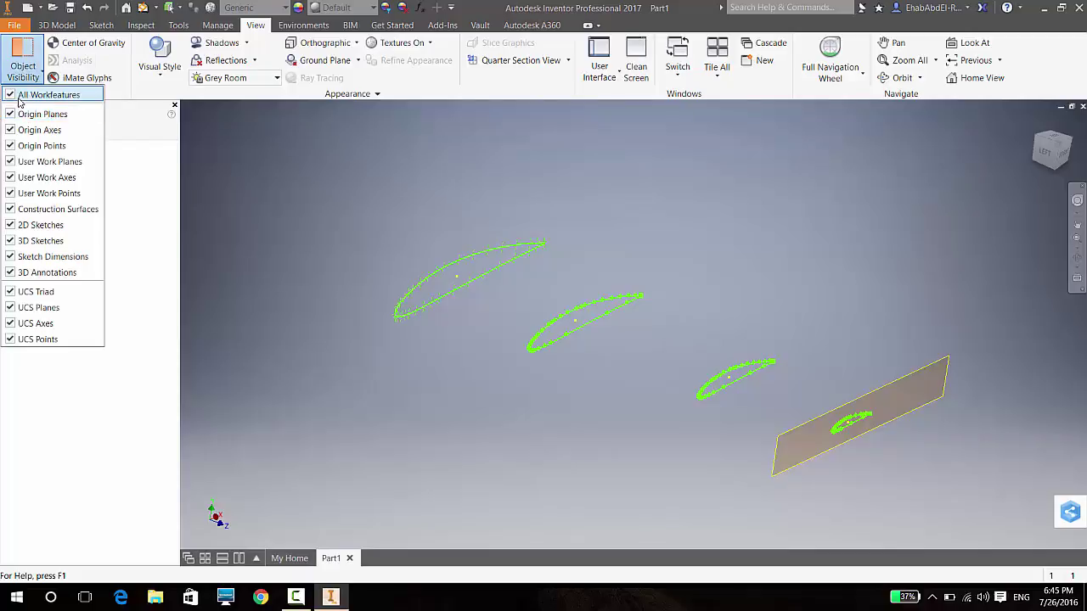
{"action": "left_click", "coordinate": [18, 97]}
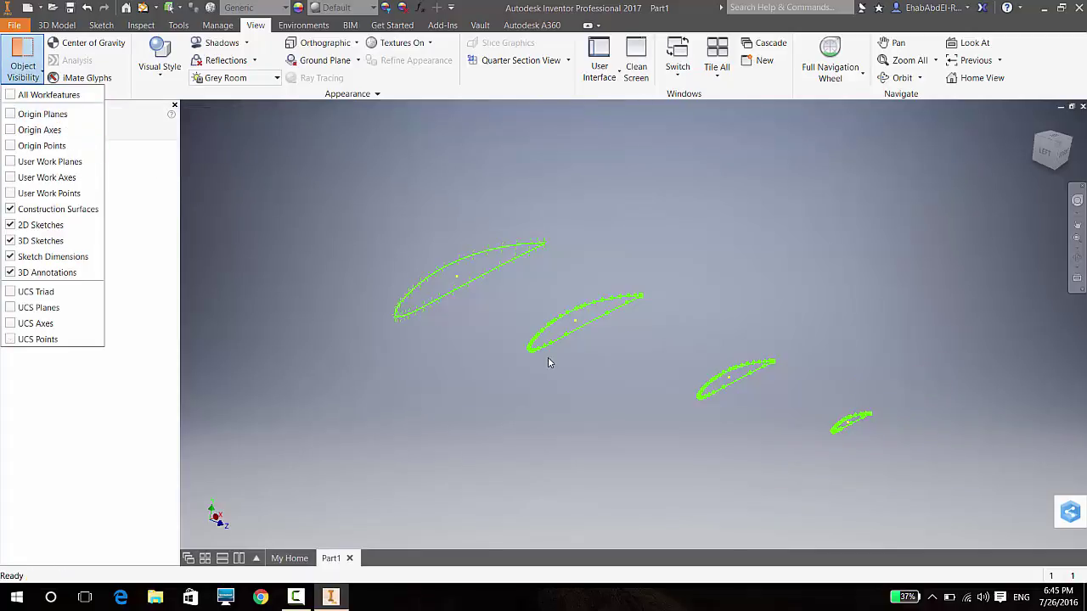
{"action": "left_click", "coordinate": [322, 280]}
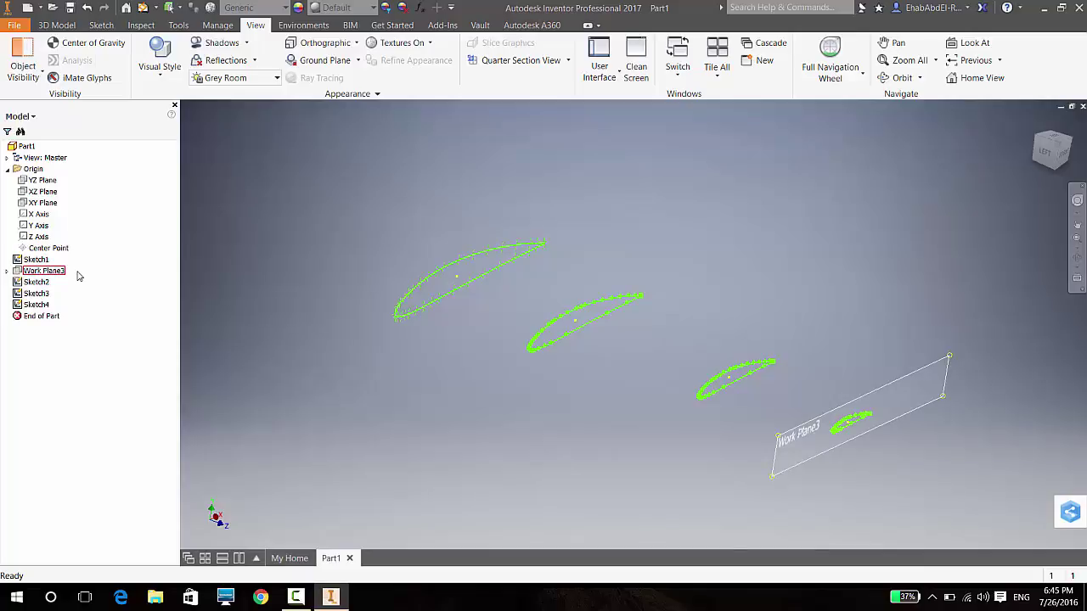
- Examine which parent planes are nested under the last work plane in the model tree
{"action": "left_click", "coordinate": [8, 271]}
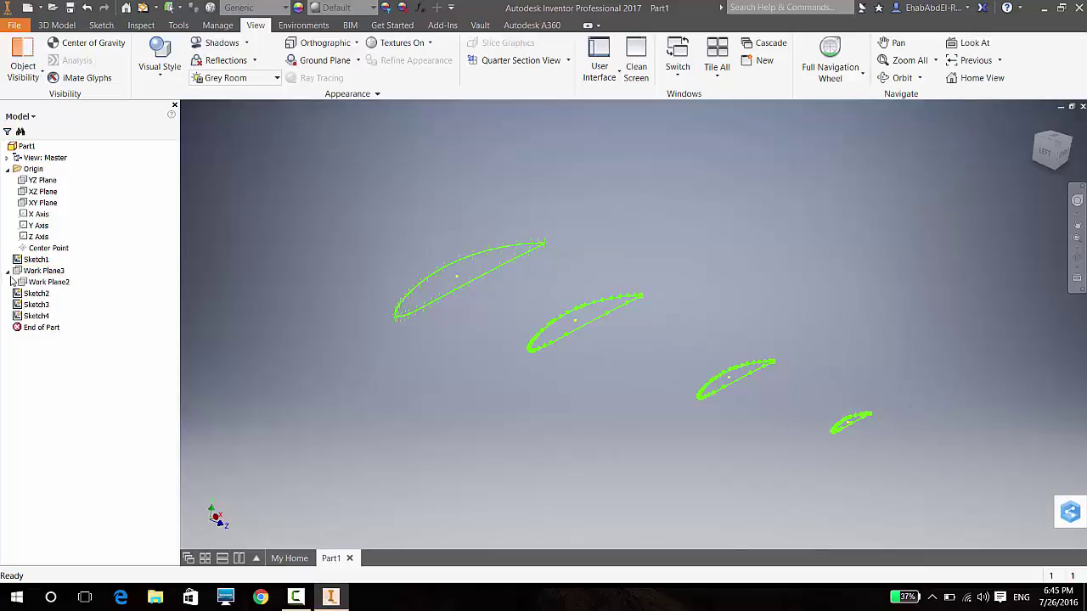
{"action": "left_click", "coordinate": [18, 282]}
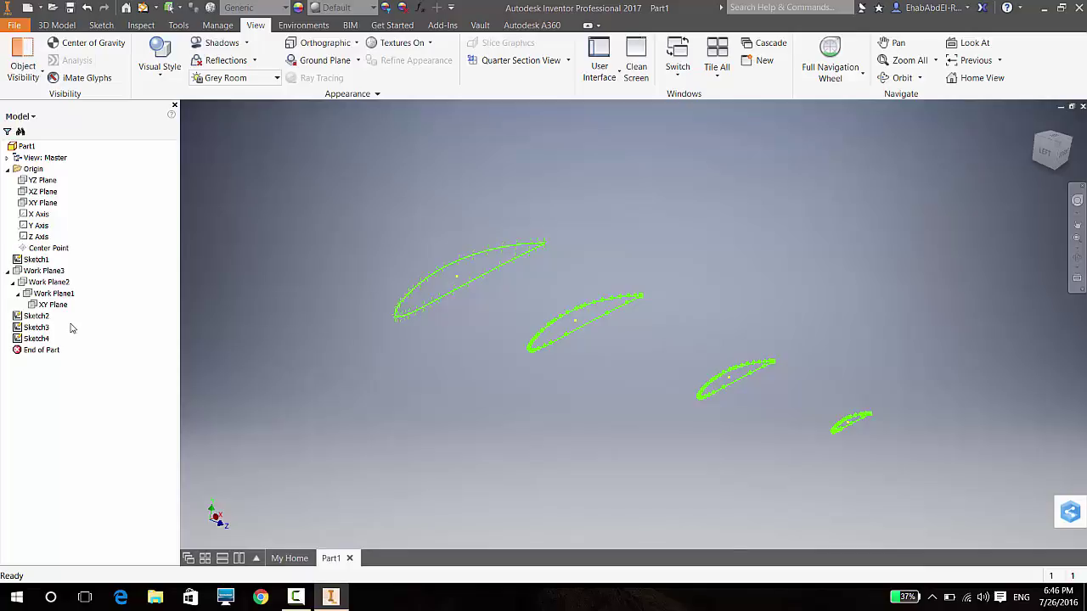
{"action": "left_click", "coordinate": [7, 271]}
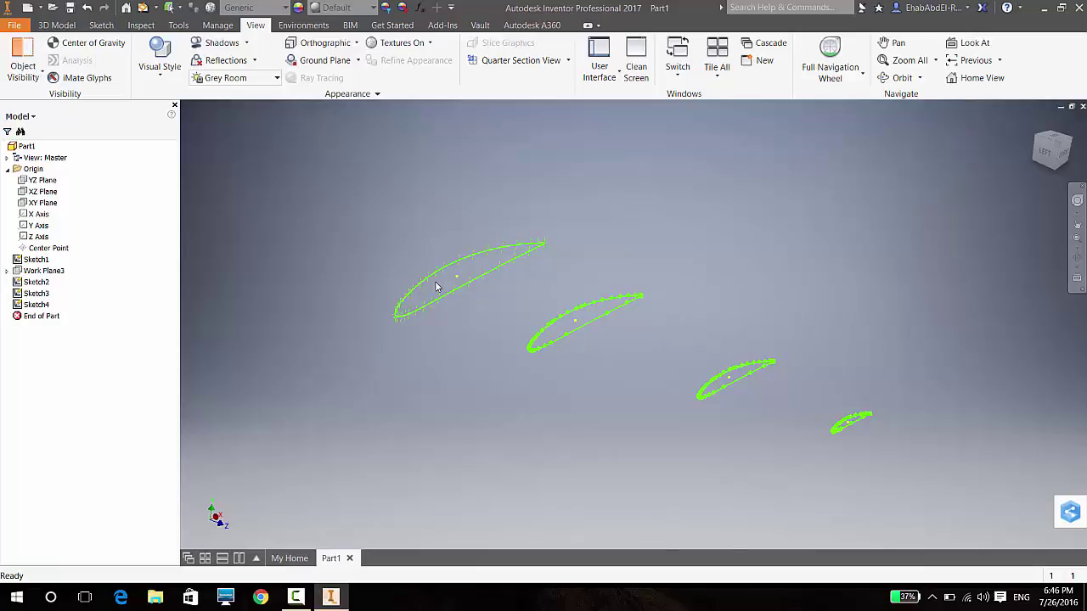
- Loft a solid through the four airfoil sketches in order, from the full-size profile to the smallest one
{"action": "left_click", "coordinate": [59, 30]}
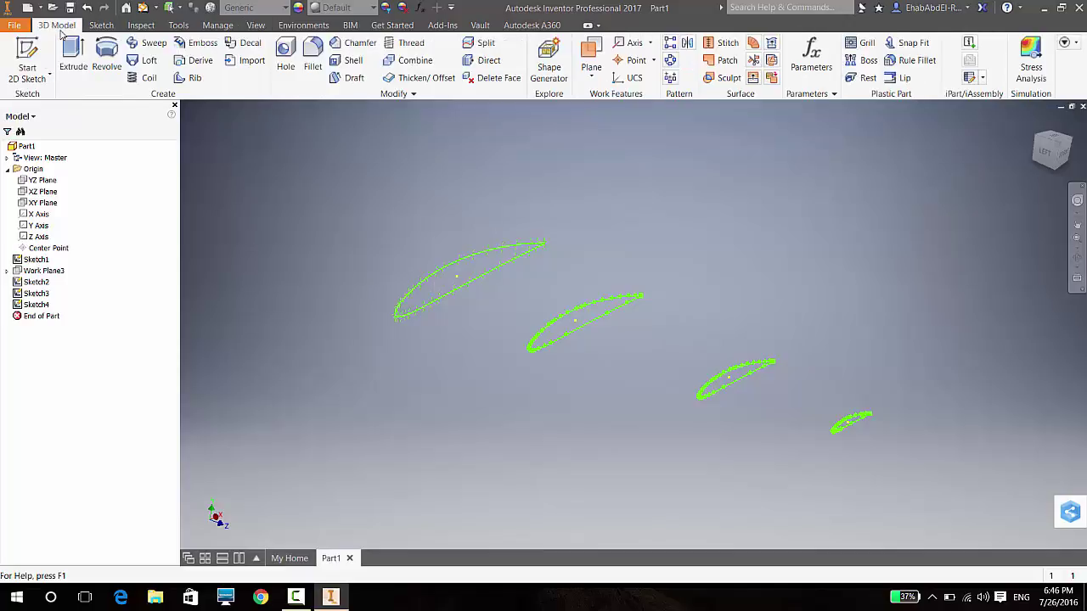
{"action": "left_click", "coordinate": [149, 61]}
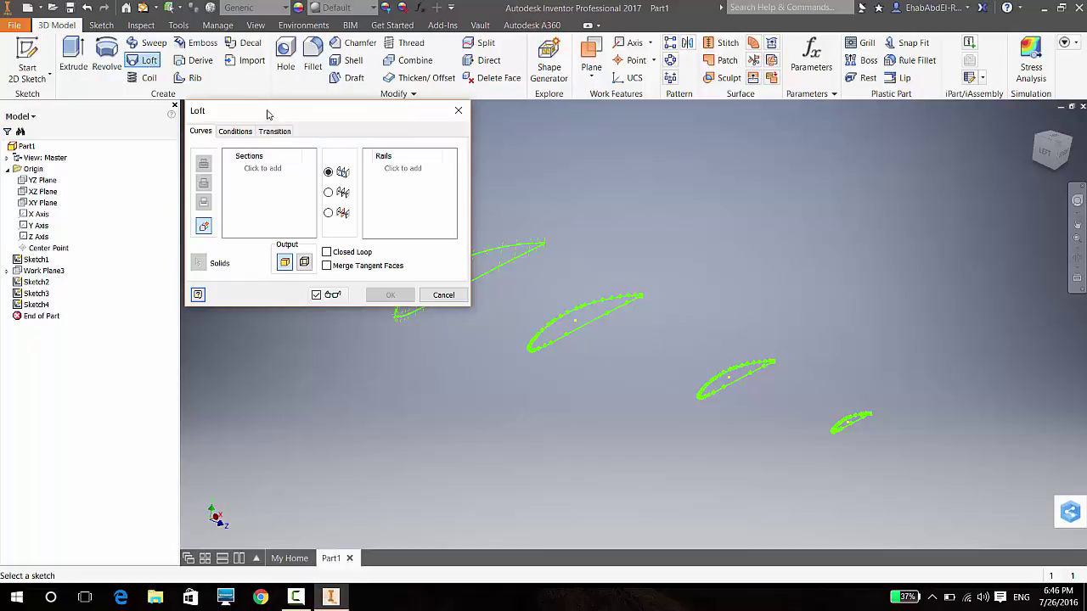
{"action": "left_click_drag", "start_coordinate": [267, 114], "coordinate": [168, 96]}
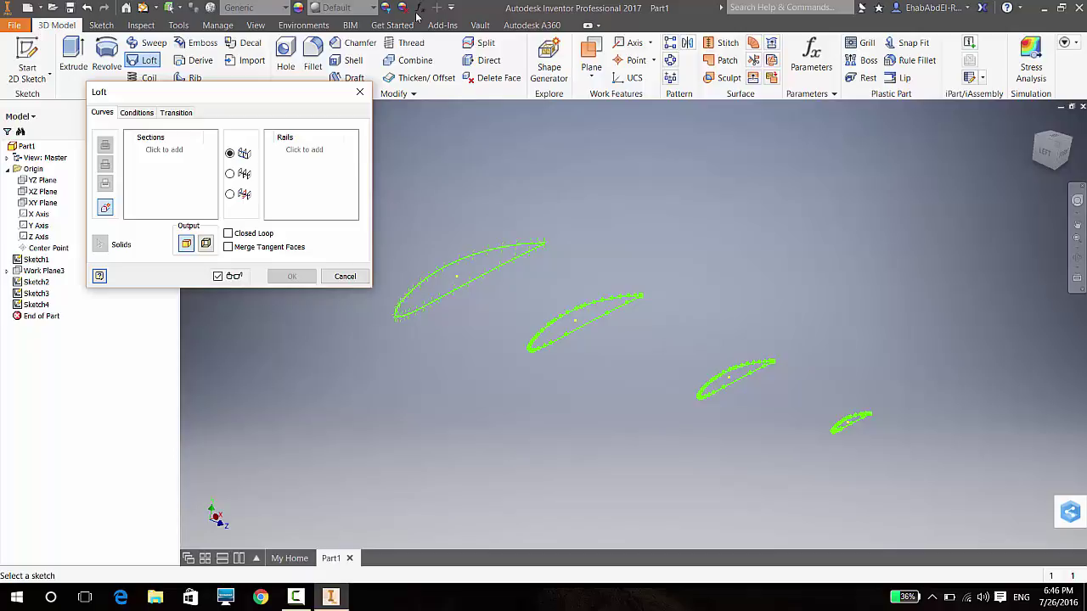
{"action": "left_click", "coordinate": [161, 157]}
{"action": "left_click", "coordinate": [436, 281]}
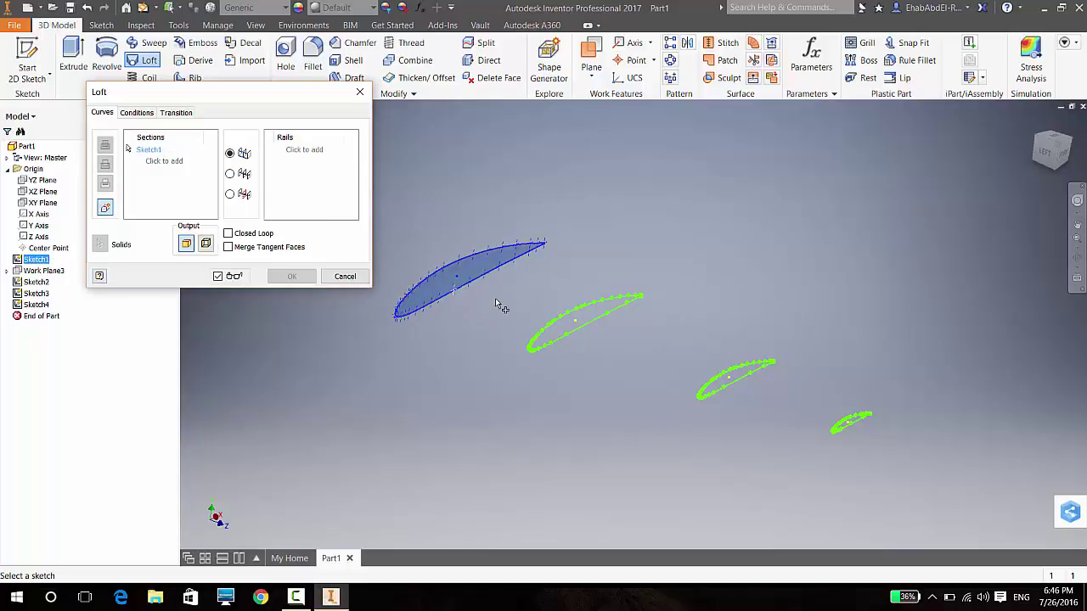
{"action": "left_click", "coordinate": [561, 326]}
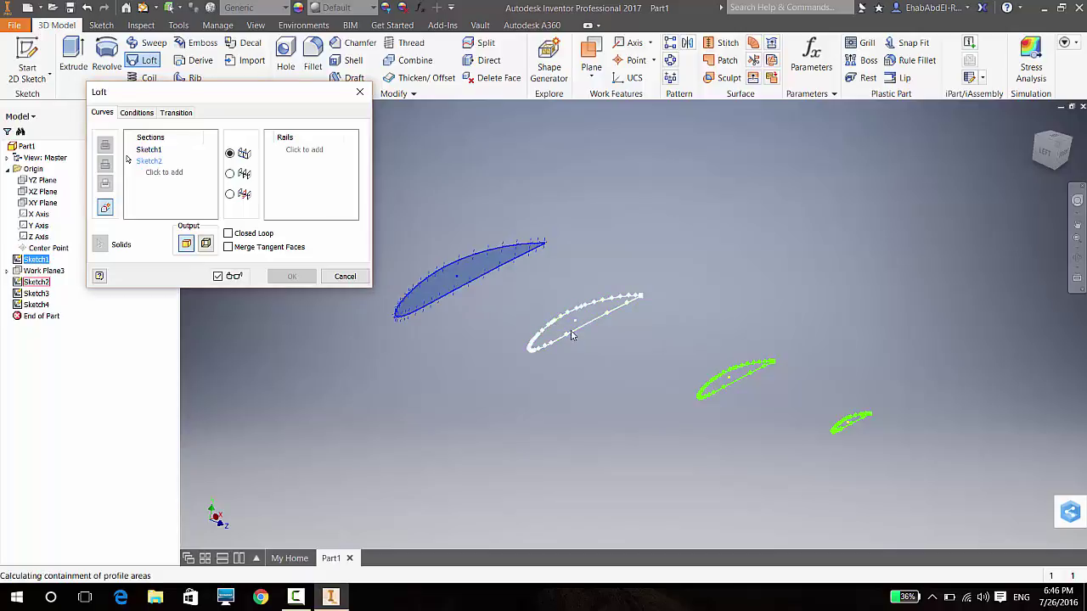
{"action": "left_click", "coordinate": [717, 380]}
{"action": "left_click", "coordinate": [840, 430]}
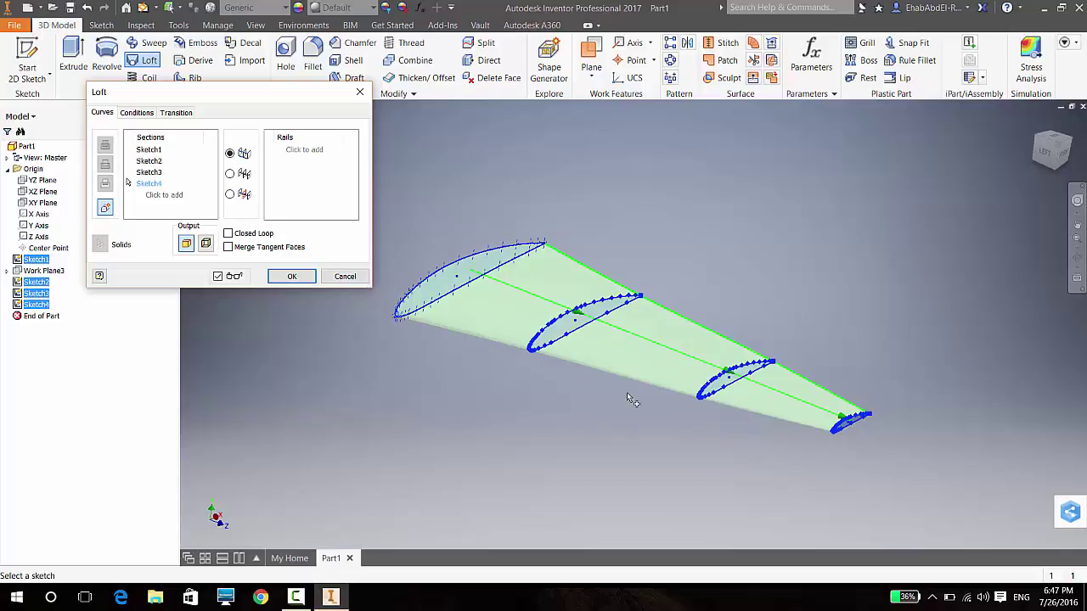
{"action": "left_click", "coordinate": [292, 281]}
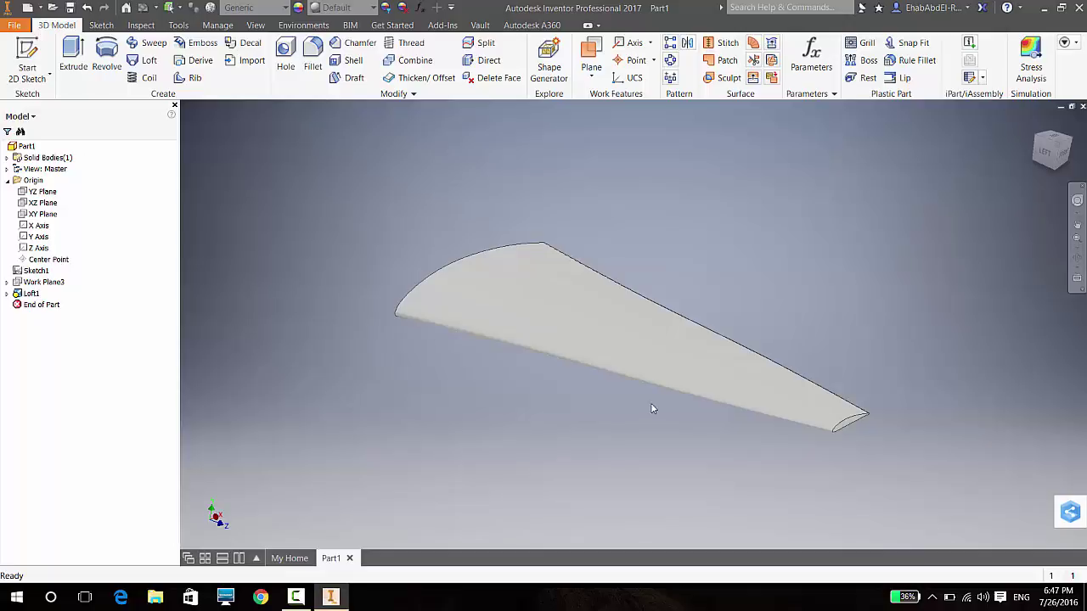
{"action": "mouse_move", "coordinate": [652, 409]}
{"action": "middle_mouse_down", "text": "shift"}
{"action": "mouse_move", "coordinate": [708, 417]}
{"action": "mouse_move", "coordinate": [696, 356]}
{"action": "mouse_move", "coordinate": [662, 395]}
{"action": "mouse_move", "coordinate": [638, 403]}
{"action": "middle_mouse_up", "text": "shift"}
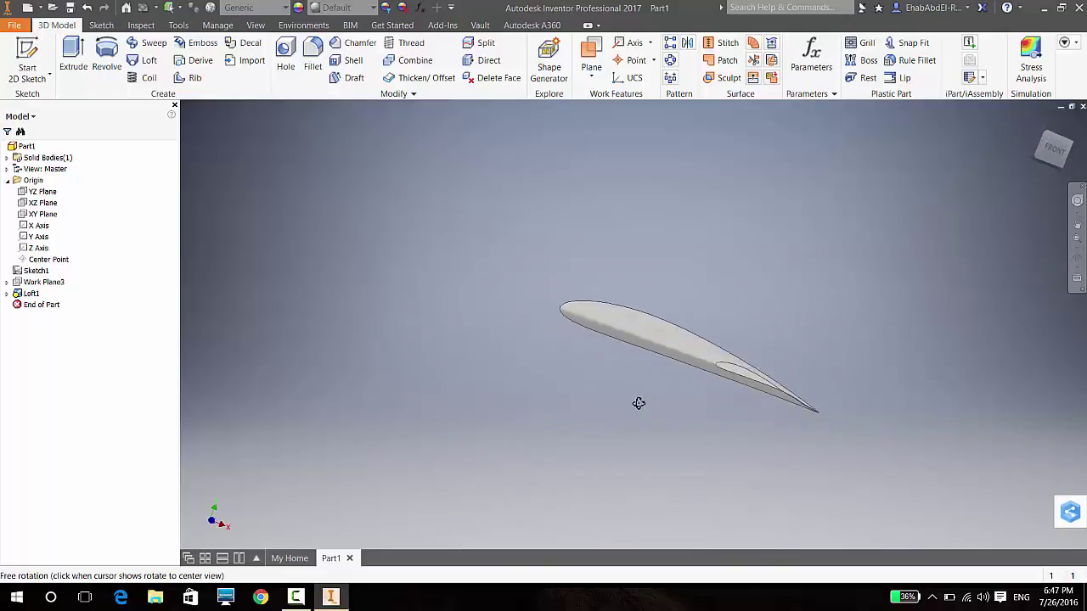
- Open the full-size airfoil sketch under the loft to inspect it, and finish it without edits
{"action": "left_click", "coordinate": [1053, 149]}
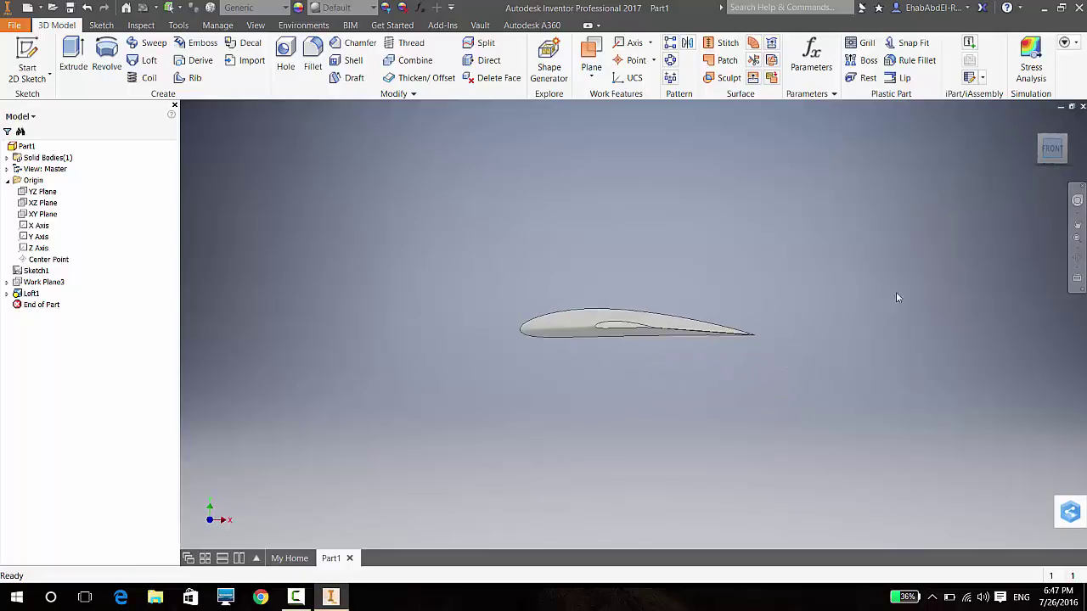
{"action": "scroll", "coordinate": [593, 349], "scroll_direction": "up", "scroll_amount": 3}
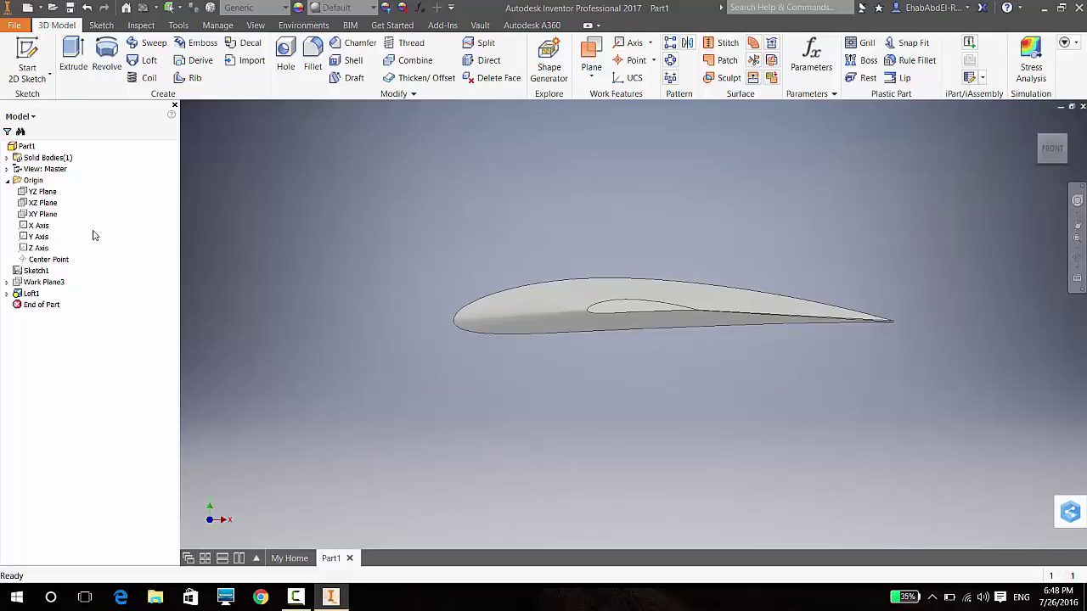
{"action": "left_click", "coordinate": [6, 294]}
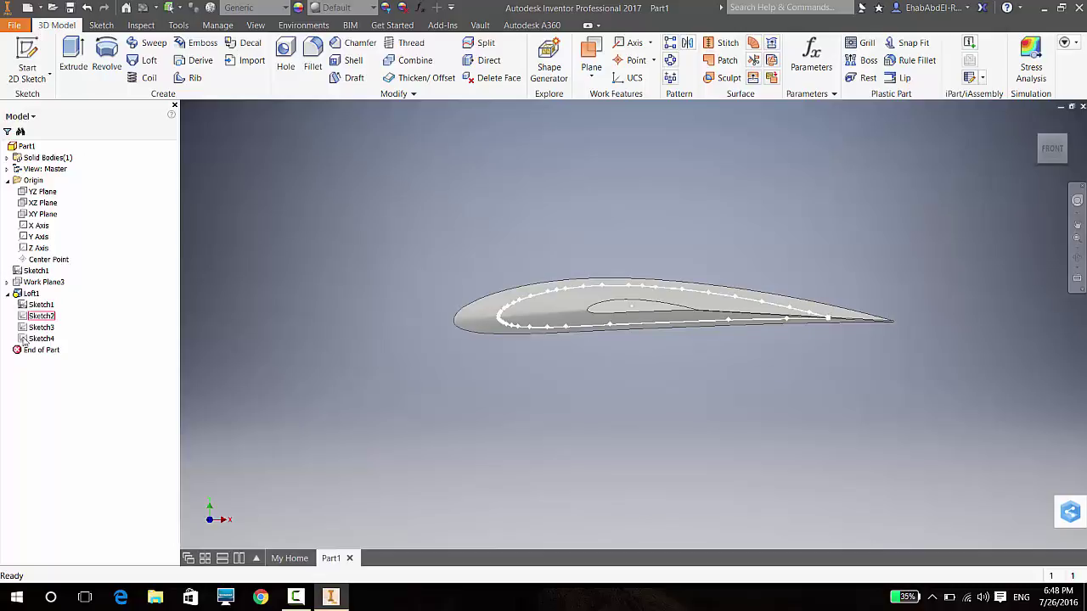
{"action": "right_click", "coordinate": [32, 308]}
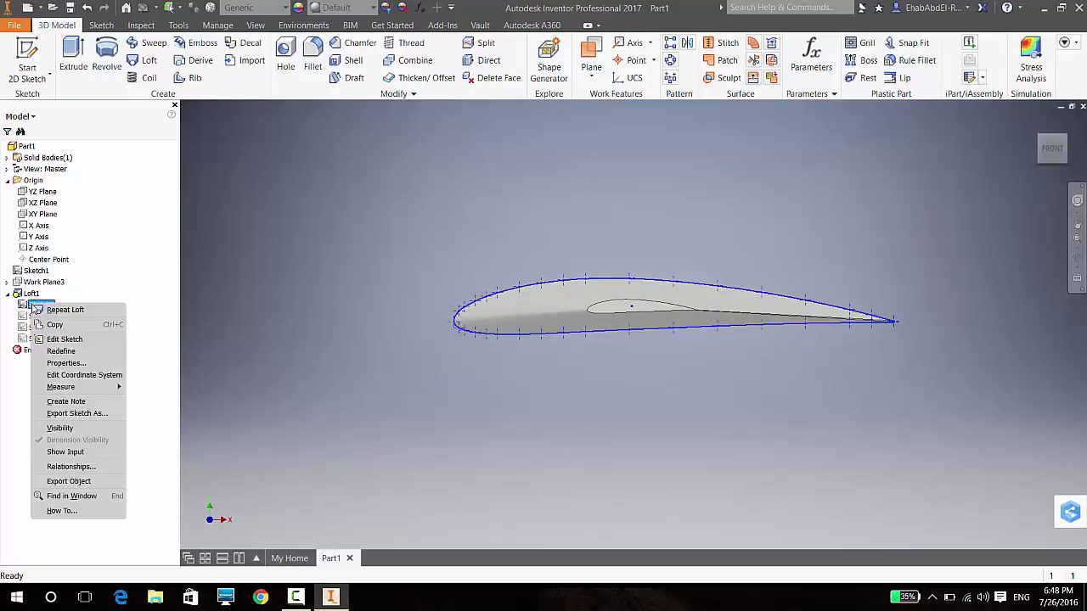
{"action": "left_click", "coordinate": [64, 343]}
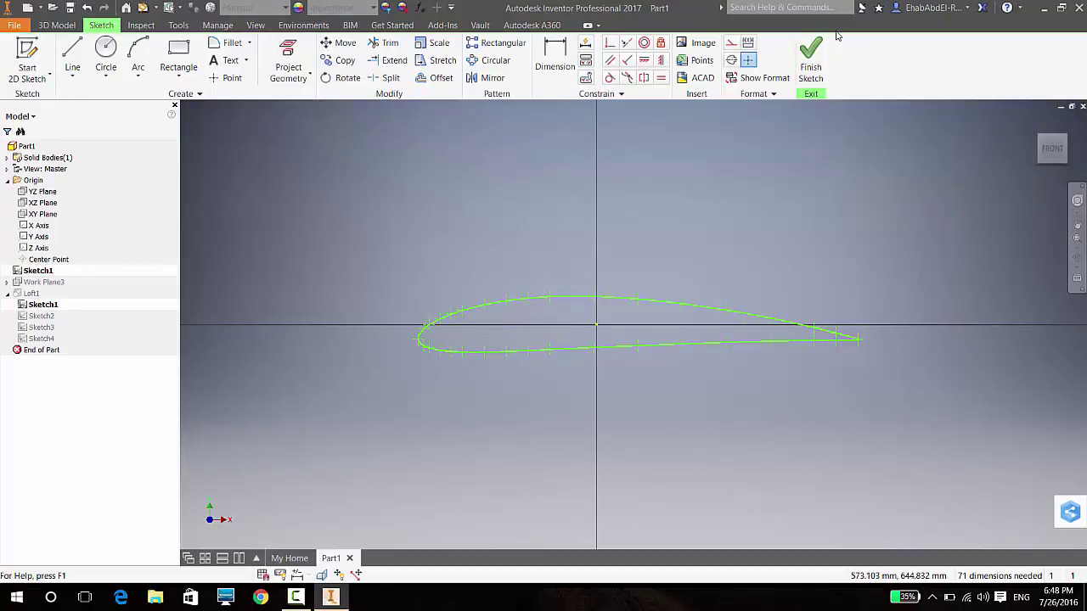
{"action": "left_click", "coordinate": [810, 64]}
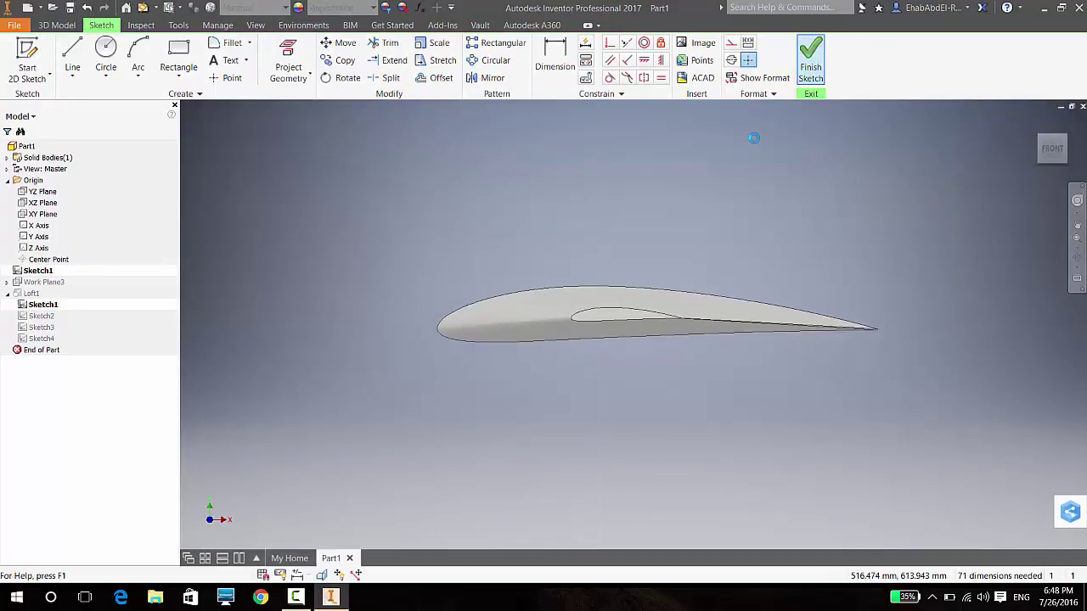
- Rotate the whole second airfoil profile (Sketch2) 2 degrees clockwise about the origin and finish the sketch
{"action": "right_click", "coordinate": [41, 316]}
{"action": "left_click", "coordinate": [75, 351]}
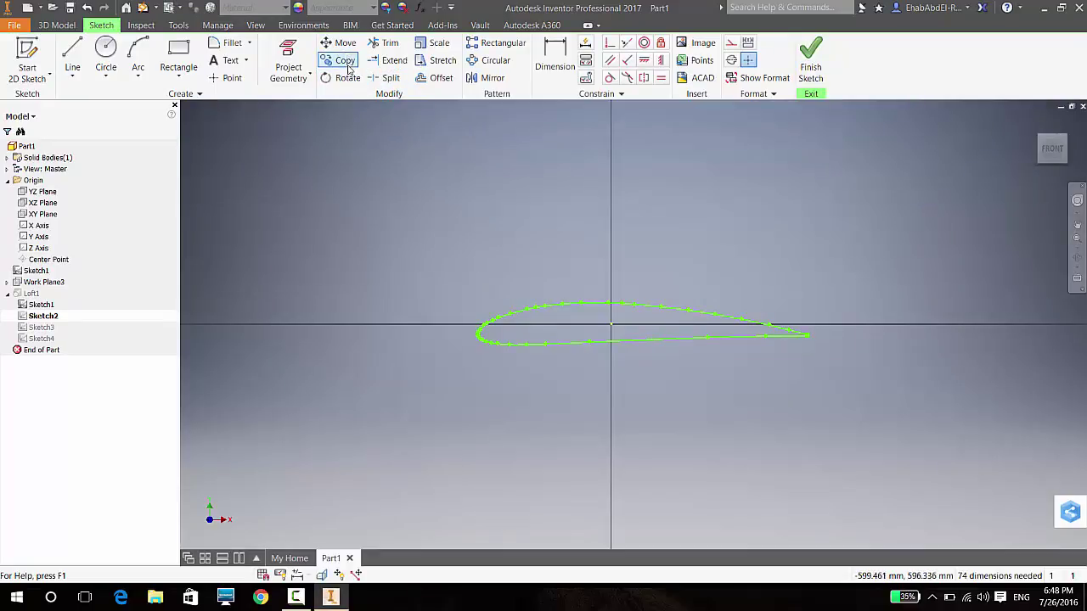
{"action": "left_click", "coordinate": [349, 76]}
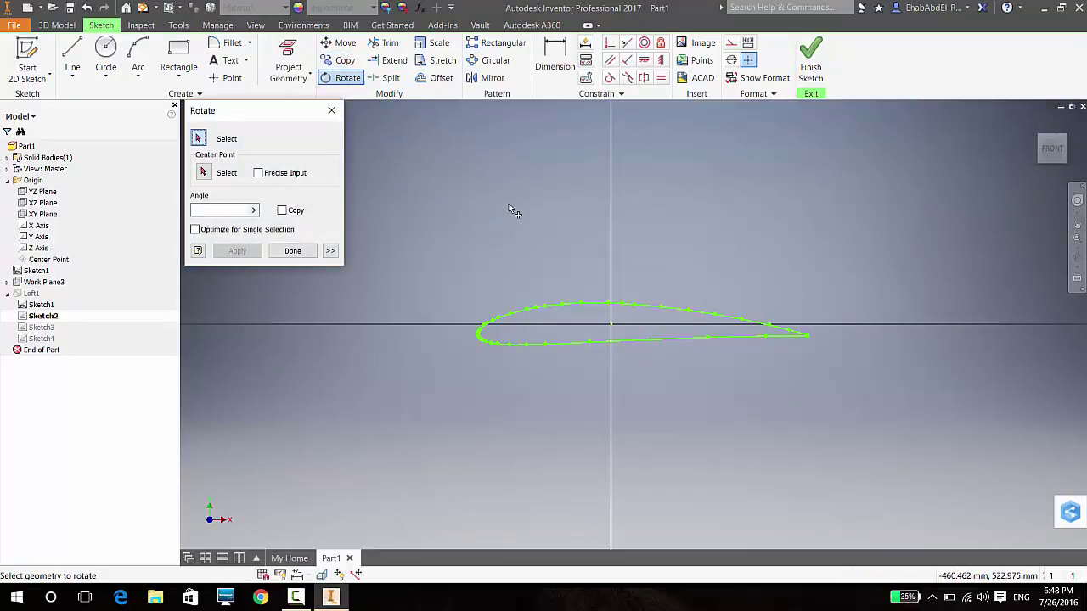
{"action": "mouse_move", "coordinate": [908, 274]}
{"action": "left_mouse_down"}
{"action": "mouse_move", "coordinate": [346, 381]}
{"action": "mouse_move", "coordinate": [336, 402]}
{"action": "left_mouse_up"}
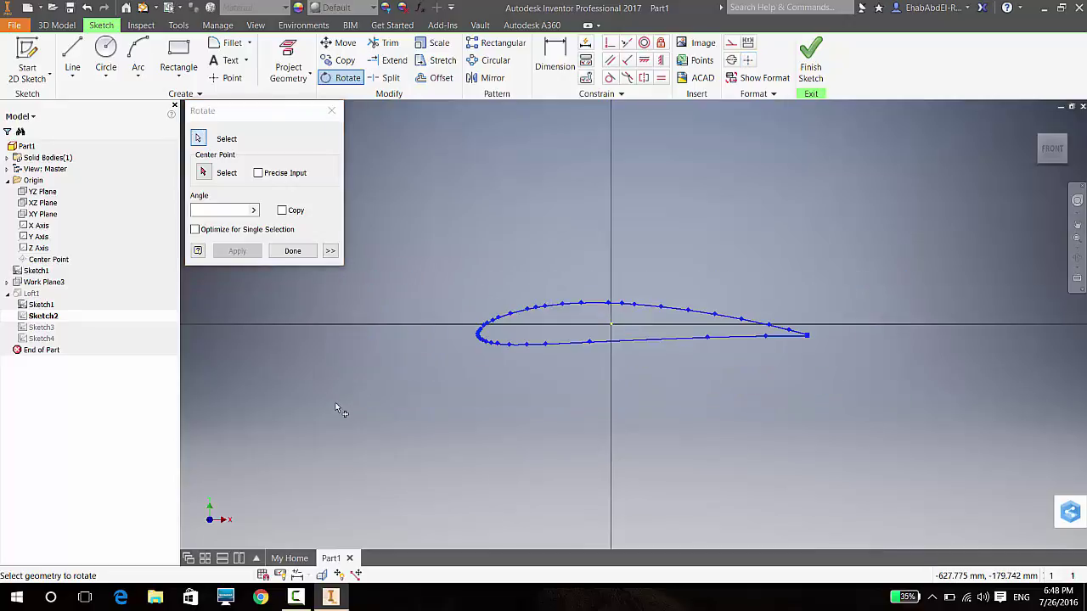
{"action": "left_click", "coordinate": [204, 172]}
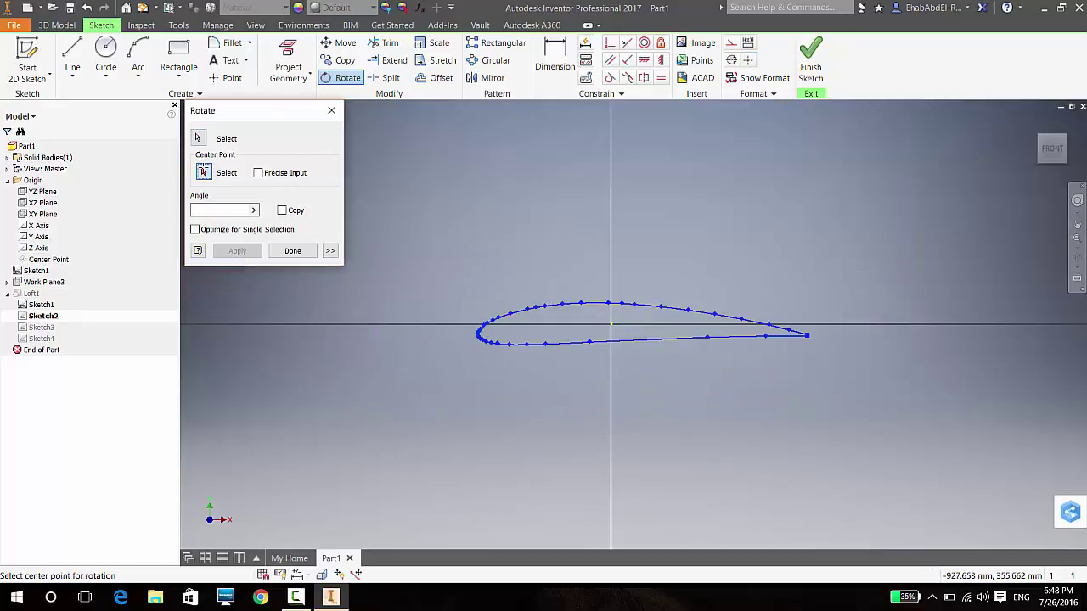
{"action": "left_click", "coordinate": [612, 324]}
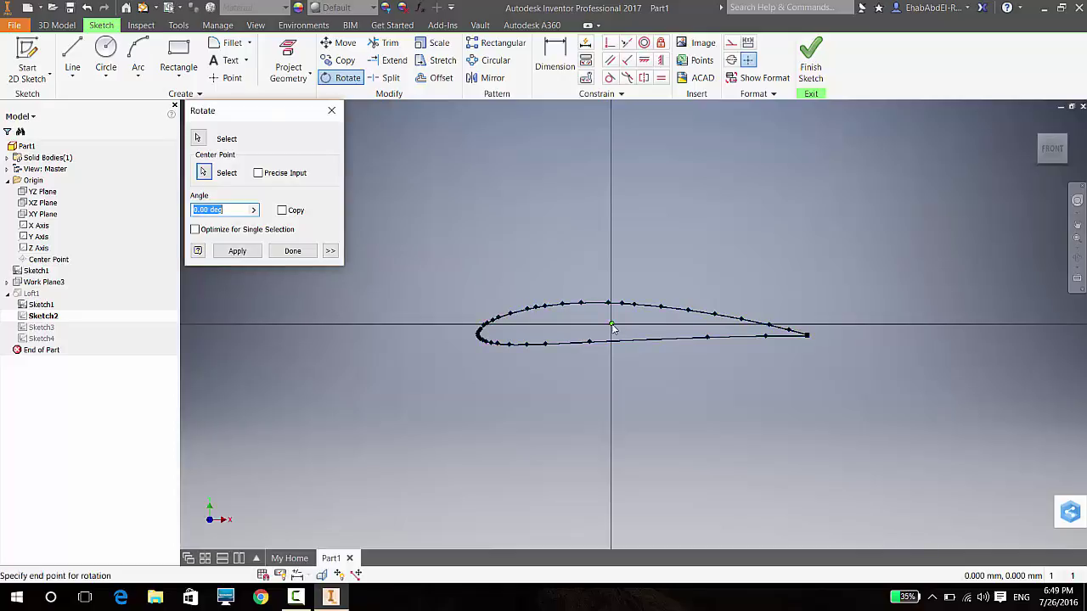
{"action": "type", "text": "2"}
{"action": "key", "text": "Return"}
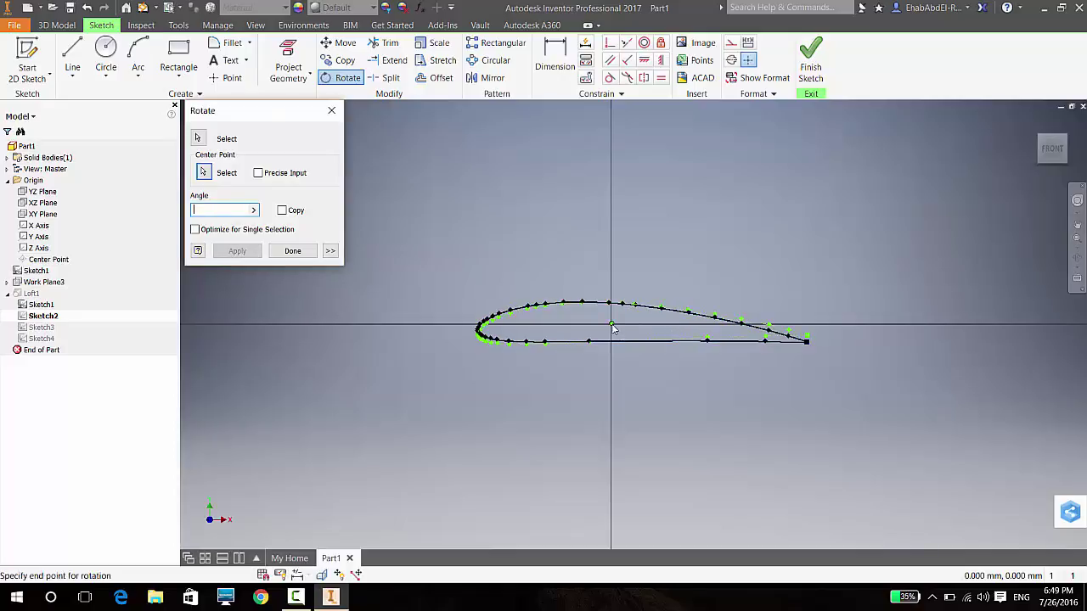
{"action": "type", "text": "5"}
{"action": "left_click", "coordinate": [255, 252]}
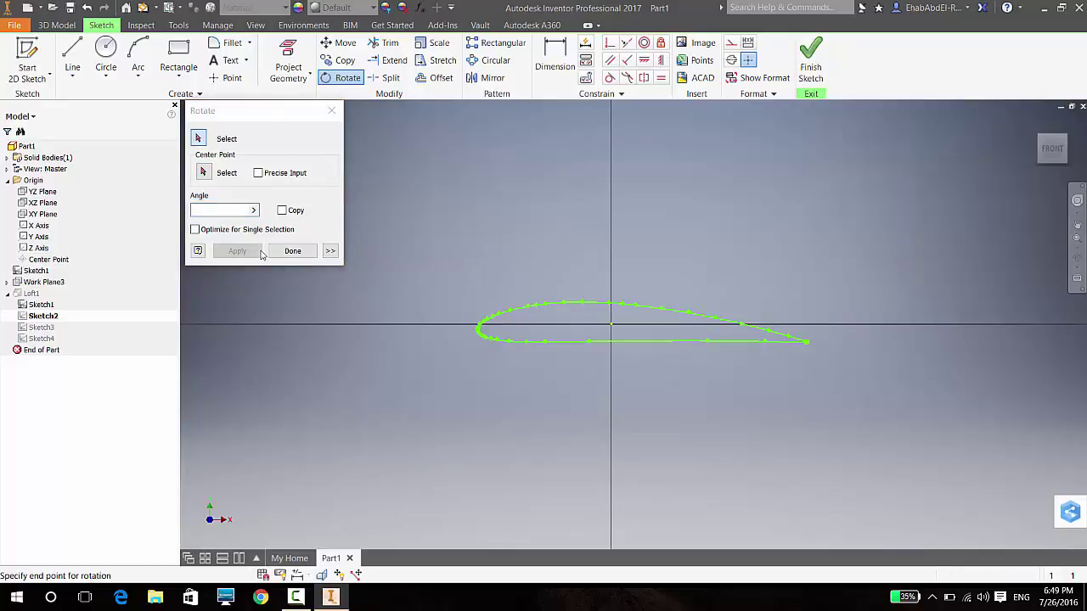
{"action": "left_click", "coordinate": [291, 252]}
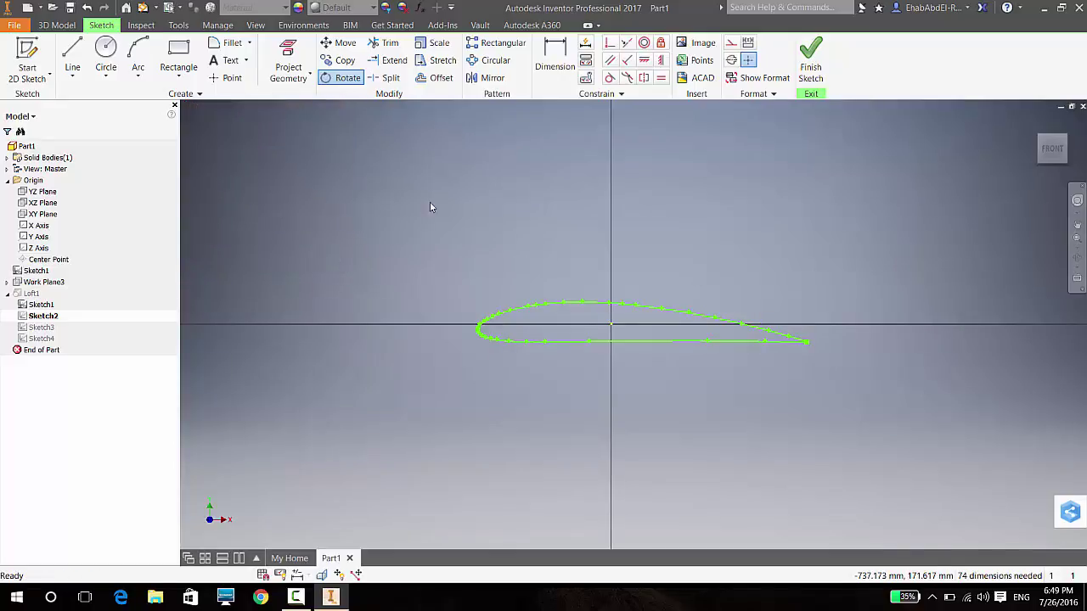
{"action": "left_click", "coordinate": [811, 63]}
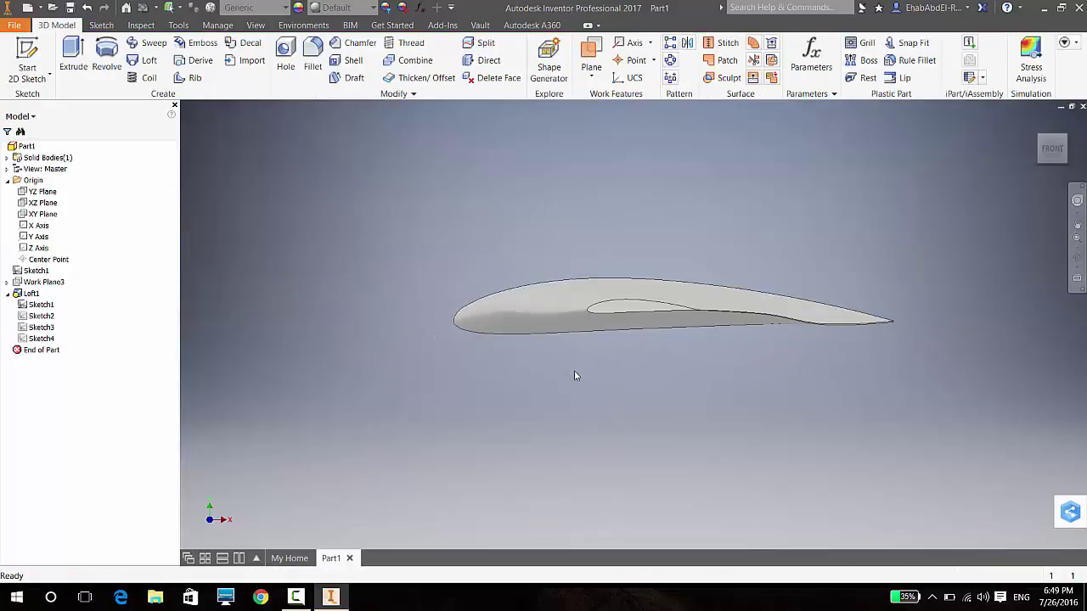
- Open the third airfoil sketch (Sketch3) of the loft for editing
{"action": "middle_click_drag", "start_coordinate": [692, 389], "coordinate": [1053, 184], "text": "shift"}
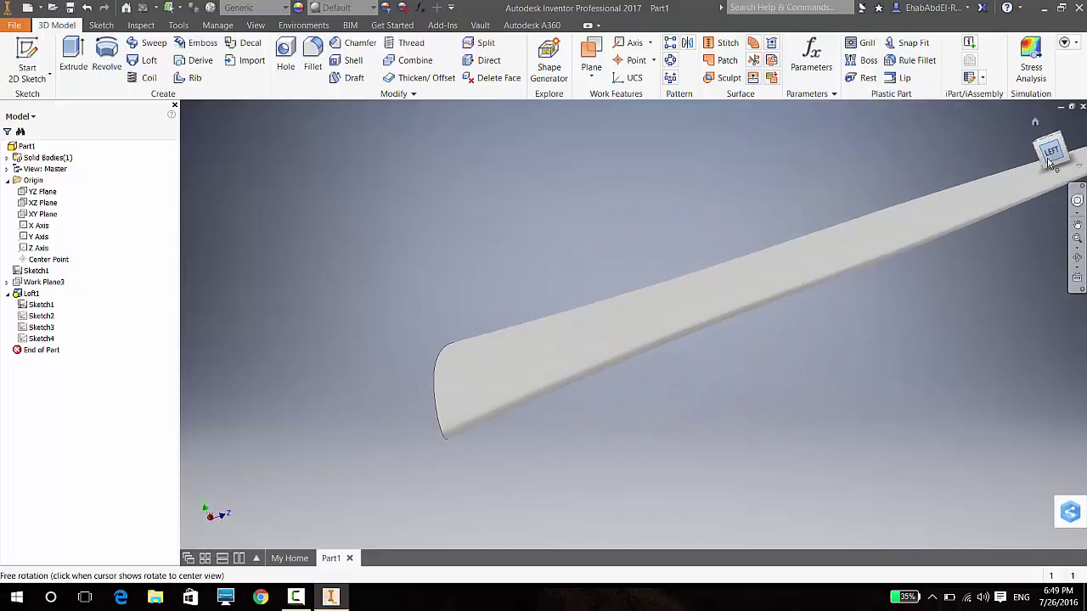
{"action": "left_click", "coordinate": [1051, 151]}
{"action": "scroll", "coordinate": [594, 324], "scroll_direction": "down", "scroll_amount": 5}
{"action": "scroll", "coordinate": [593, 330], "scroll_direction": "up", "scroll_amount": 4}
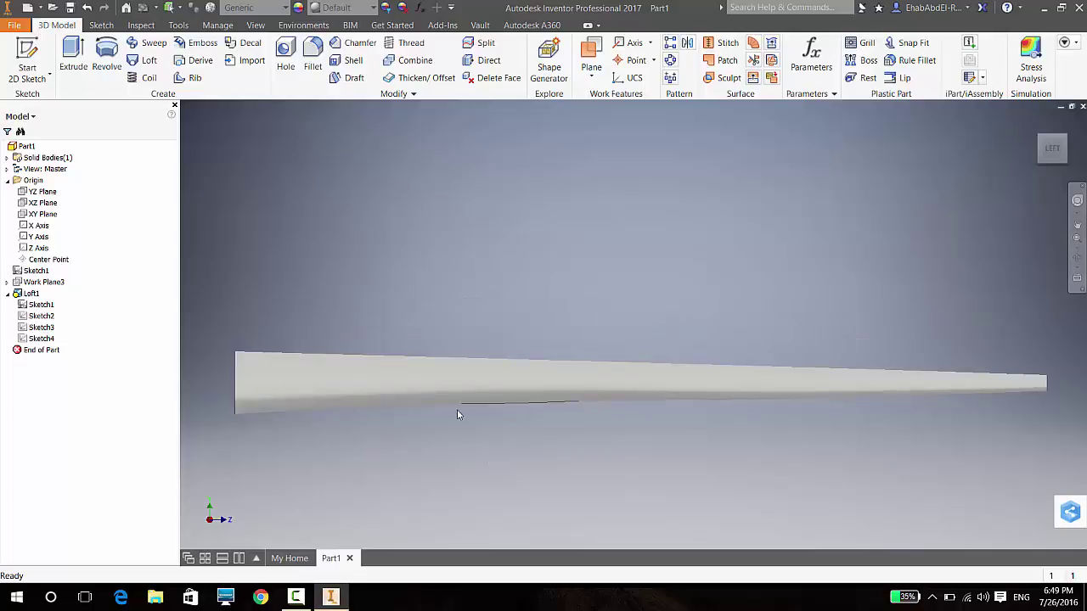
{"action": "left_click", "coordinate": [40, 327]}
{"action": "double_click", "coordinate": [816, 376]}
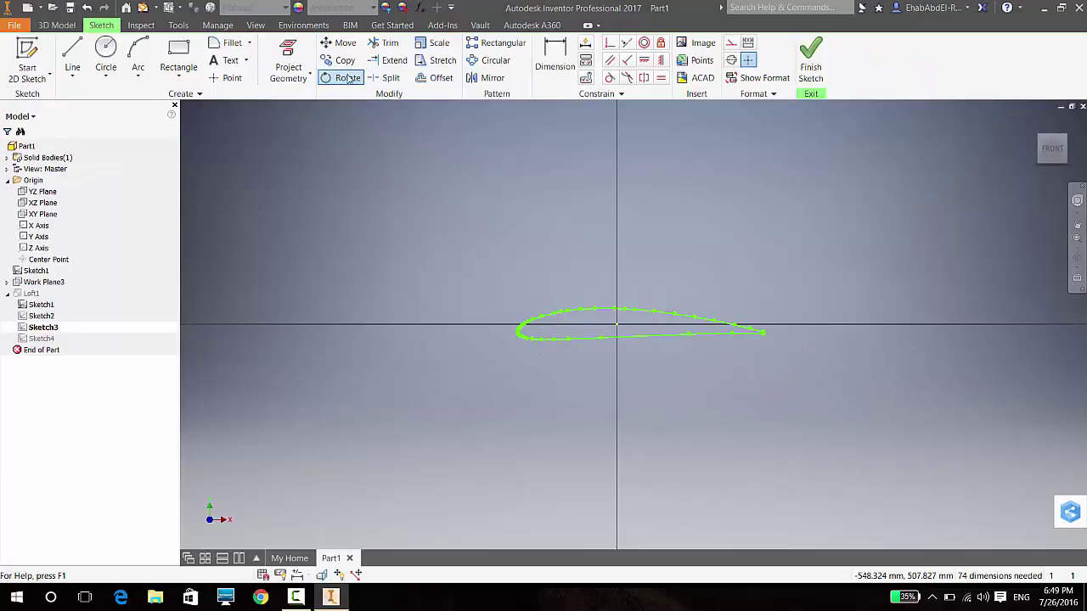
- Try to rotate the whole third airfoil profile 30 degrees about the origin
{"action": "left_click", "coordinate": [348, 78]}
{"action": "left_click_drag", "start_coordinate": [784, 247], "coordinate": [451, 409]}
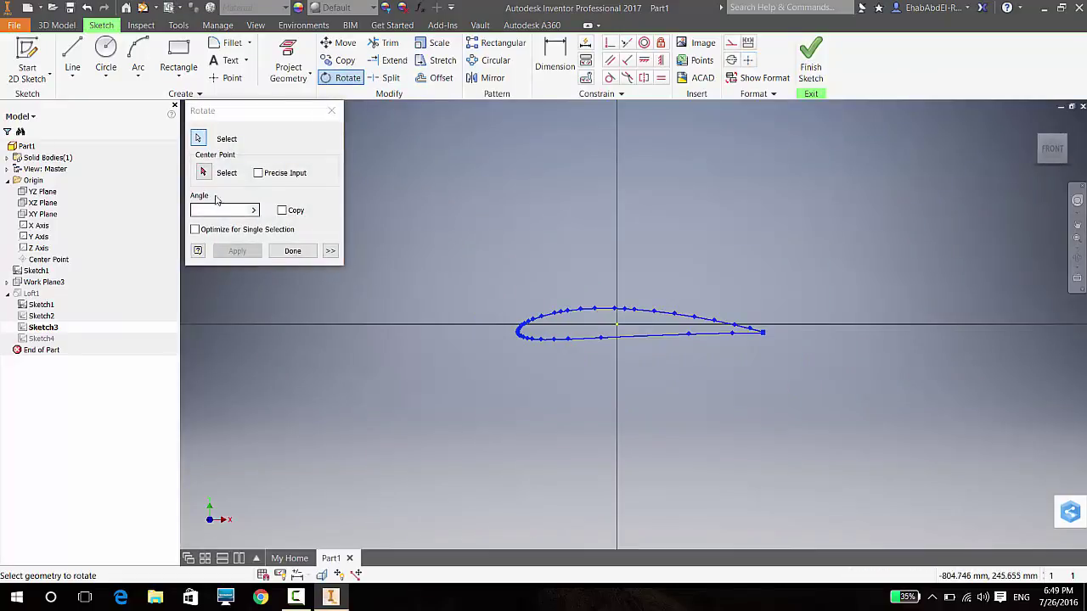
{"action": "left_click", "coordinate": [203, 172]}
{"action": "left_click", "coordinate": [616, 325]}
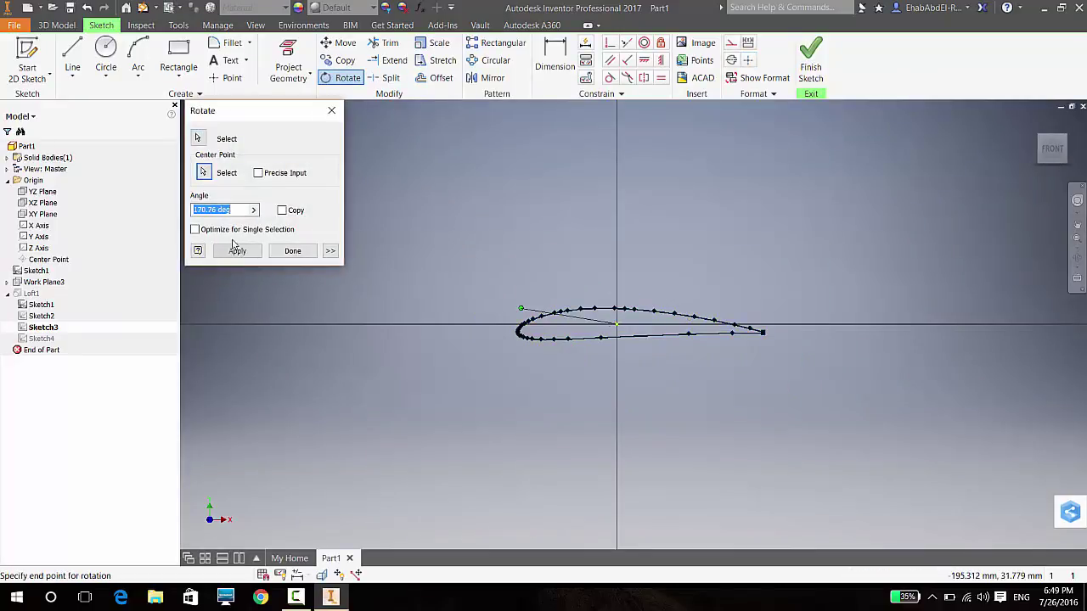
{"action": "type", "text": "15"}
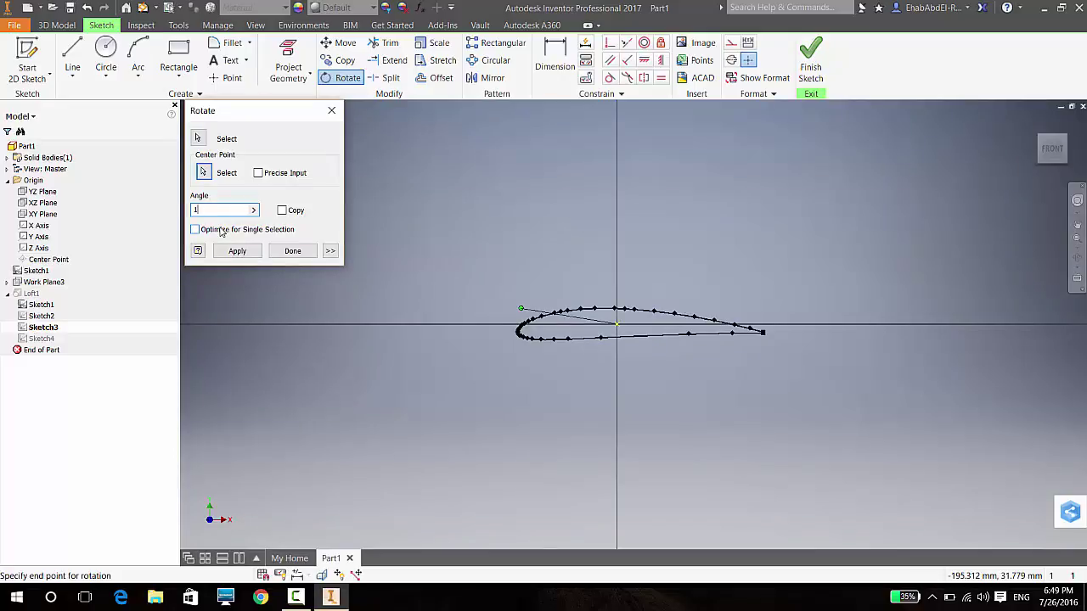
{"action": "key", "text": "BackSpace"}
{"action": "type", "text": "30"}
{"action": "key", "text": "Return"}
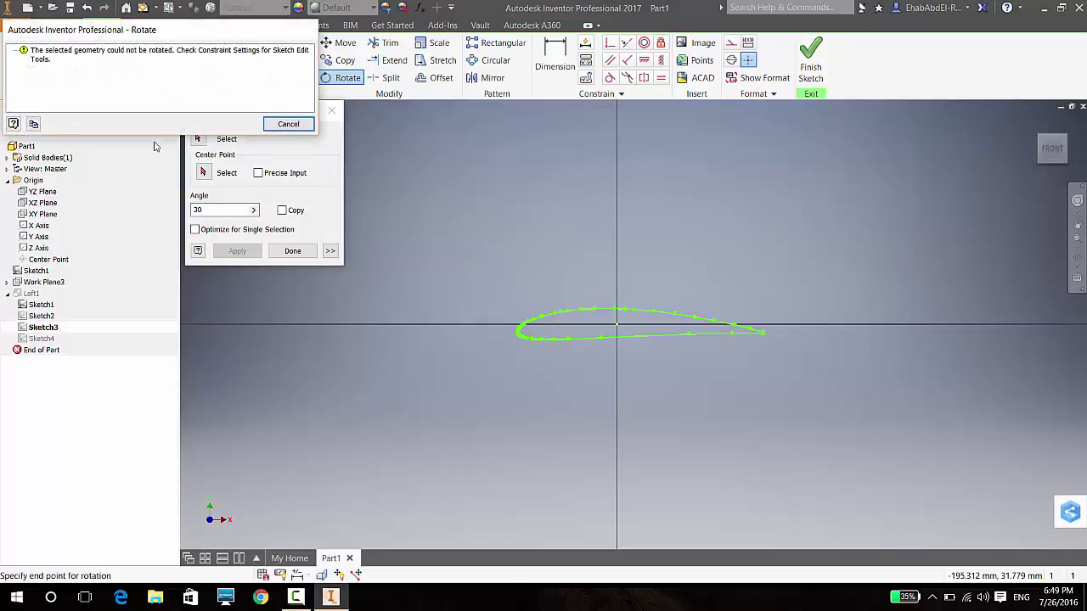
{"action": "left_click", "coordinate": [288, 124]}
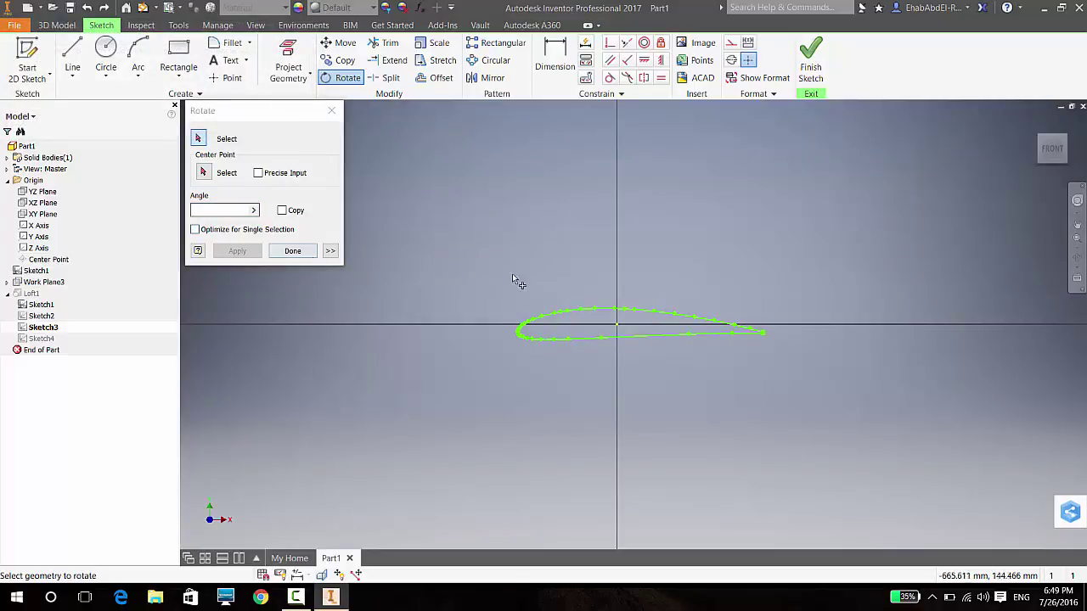
- Rotate the whole third airfoil profile 10 degrees about the origin and finish the sketch
{"action": "left_click_drag", "start_coordinate": [856, 252], "coordinate": [747, 338]}
{"action": "left_click", "coordinate": [212, 208]}
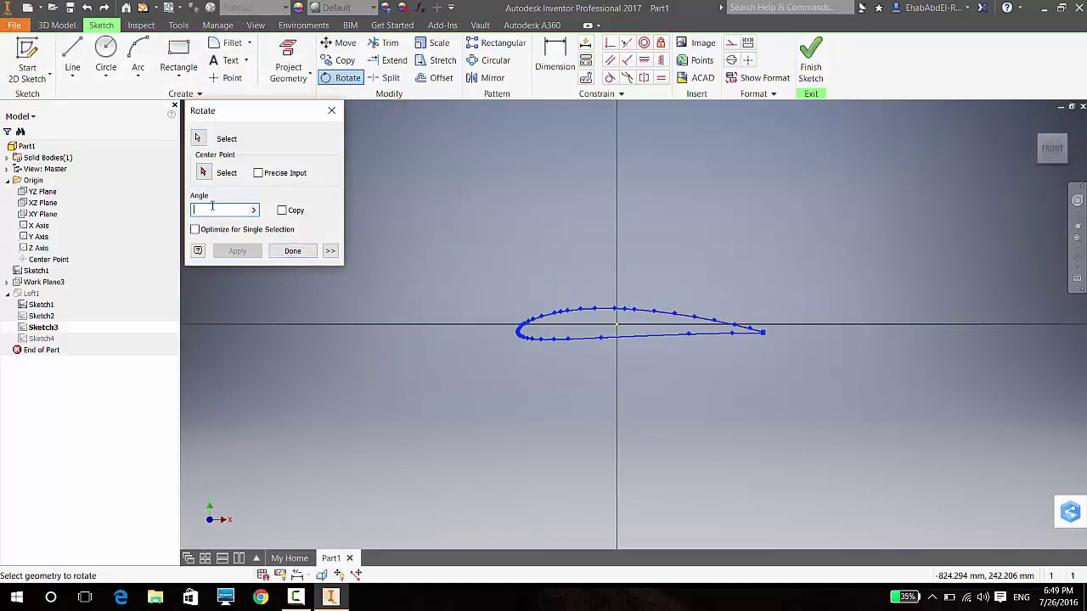
{"action": "type", "text": "10"}
{"action": "left_click", "coordinate": [205, 173]}
{"action": "left_click", "coordinate": [617, 324]}
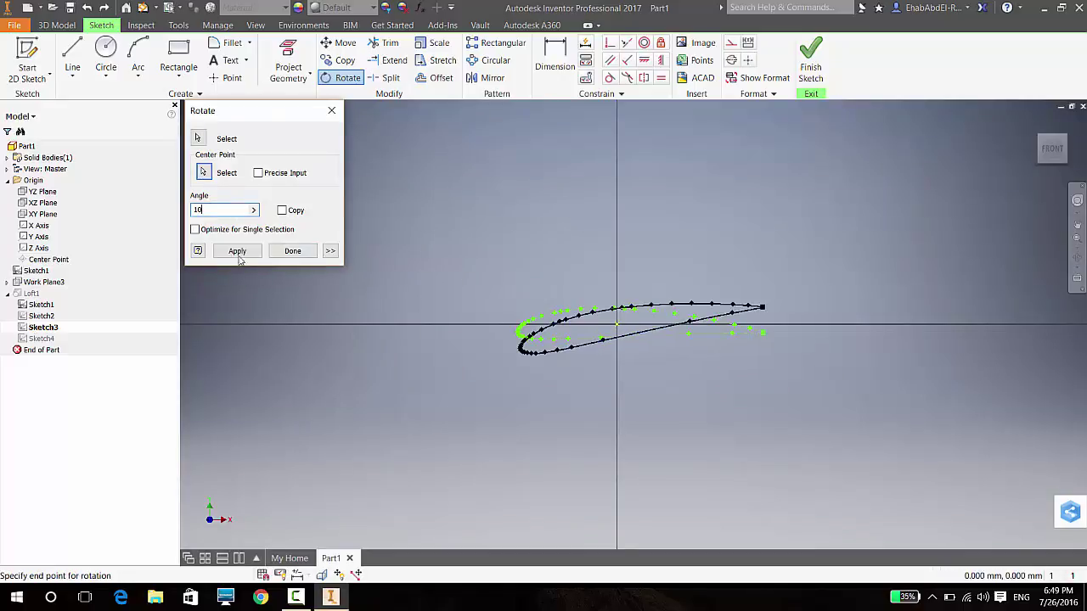
{"action": "left_click", "coordinate": [236, 250]}
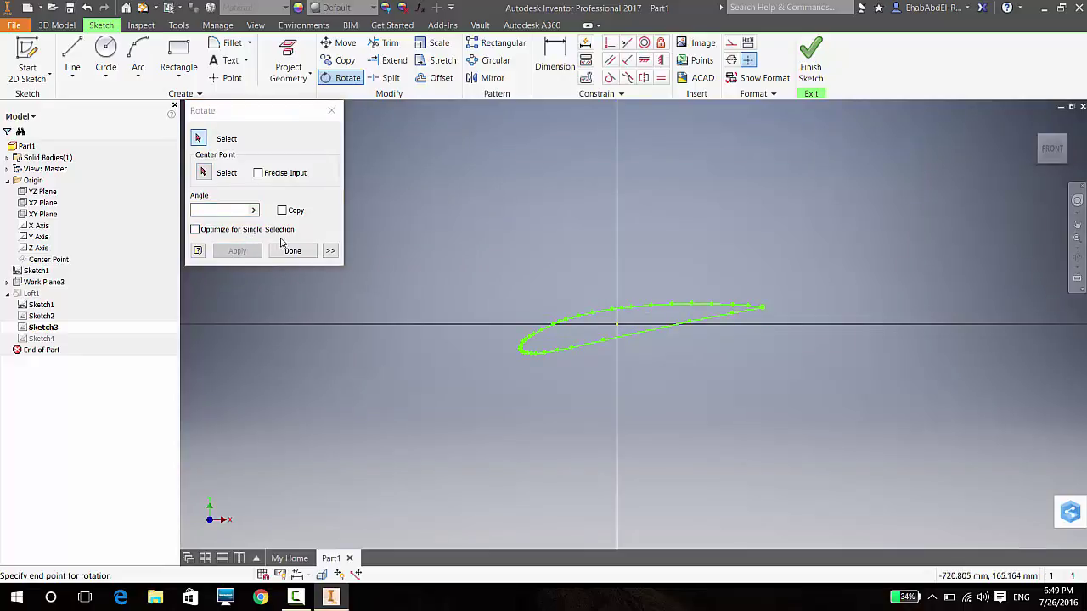
{"action": "left_click", "coordinate": [289, 250]}
{"action": "left_click", "coordinate": [811, 61]}
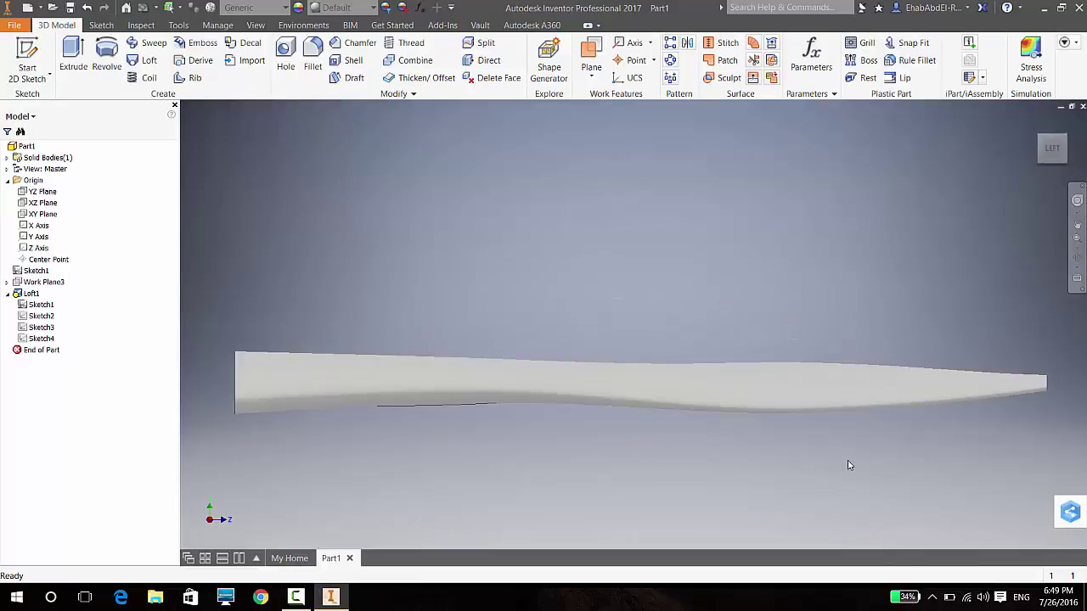
- Inspect the twisted shape of the lofted wing from several directions
{"action": "middle_click_drag", "start_coordinate": [848, 465], "coordinate": [687, 370], "text": "shift"}
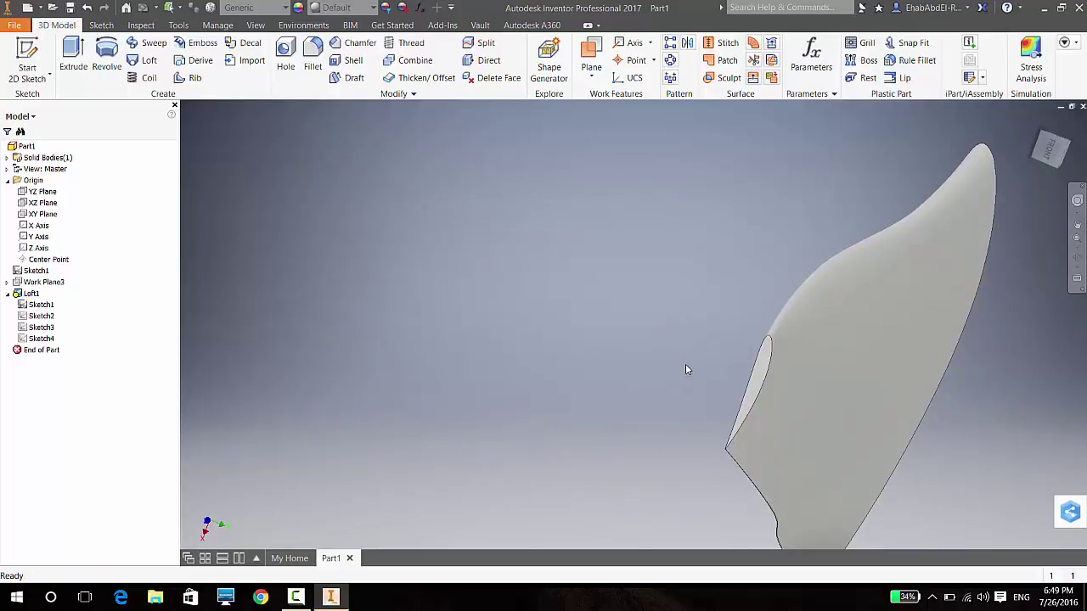
{"action": "left_click", "coordinate": [1061, 146]}
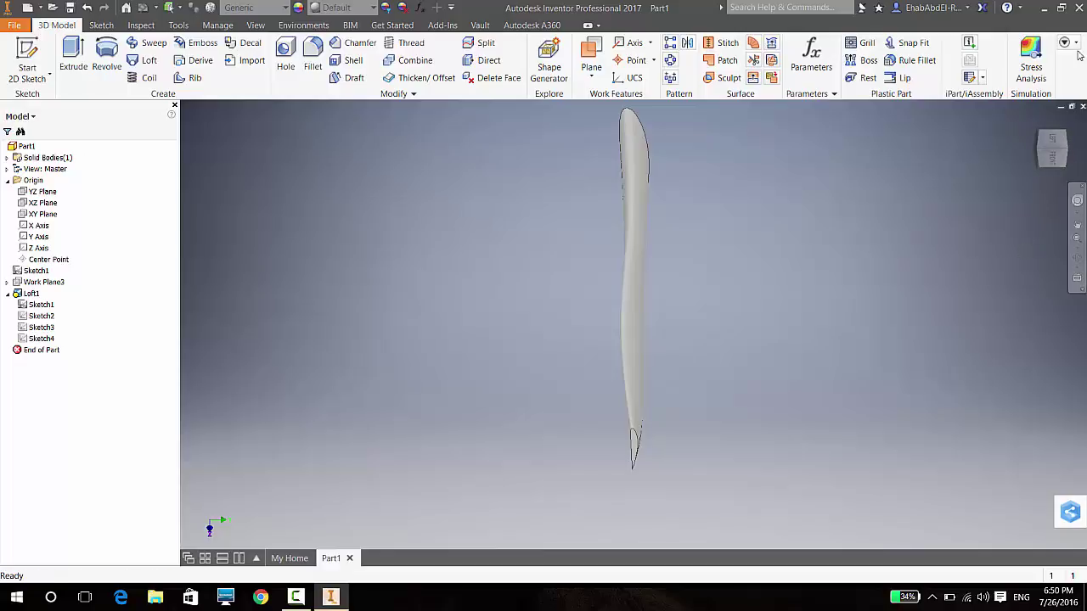
{"action": "left_click", "coordinate": [1052, 149]}
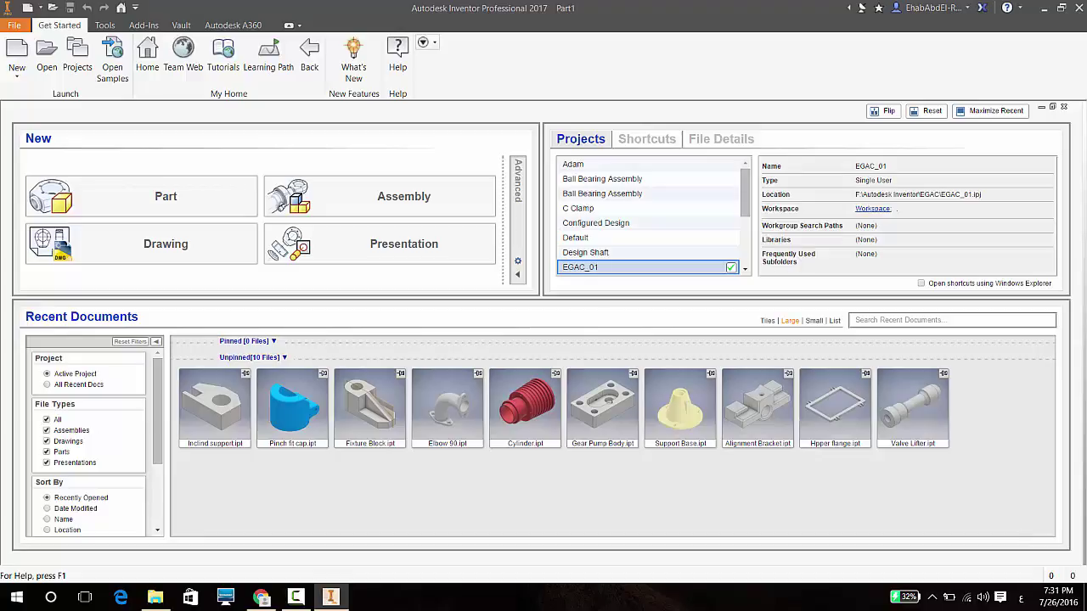
- Create a new part and start an extrusion with its profile sketch on the XZ plane
{"action": "left_click", "coordinate": [111, 188]}
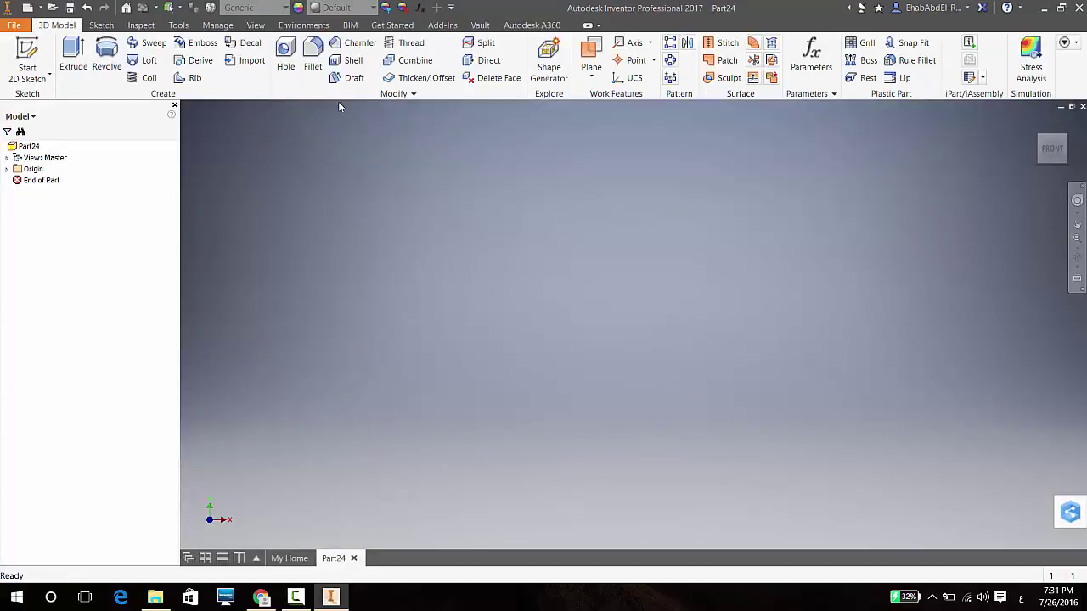
{"action": "left_click", "coordinate": [73, 59]}
{"action": "left_click", "coordinate": [472, 353]}
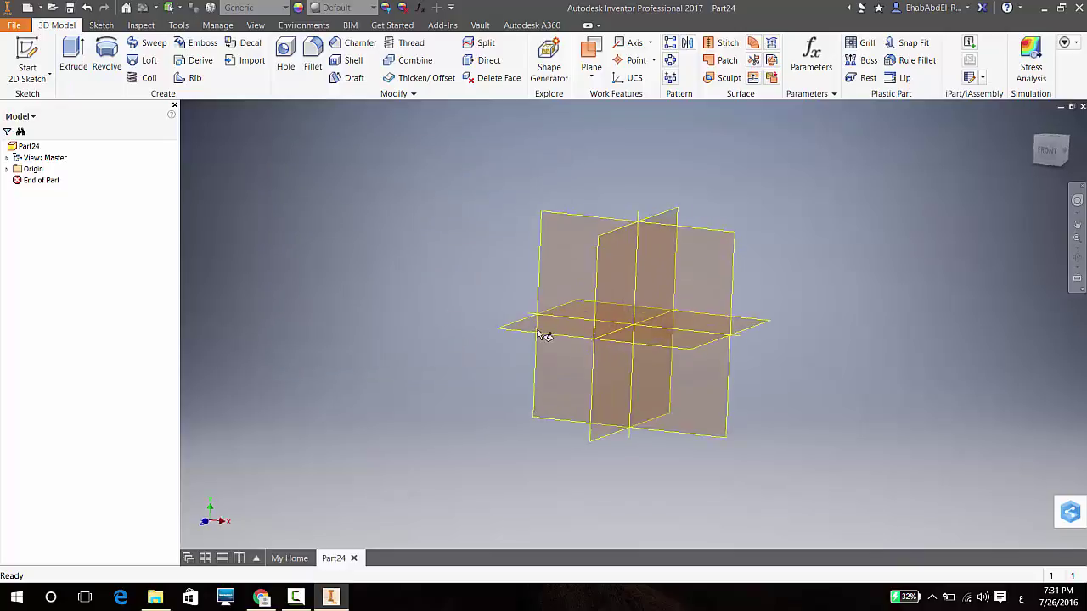
{"action": "left_click", "coordinate": [607, 377]}
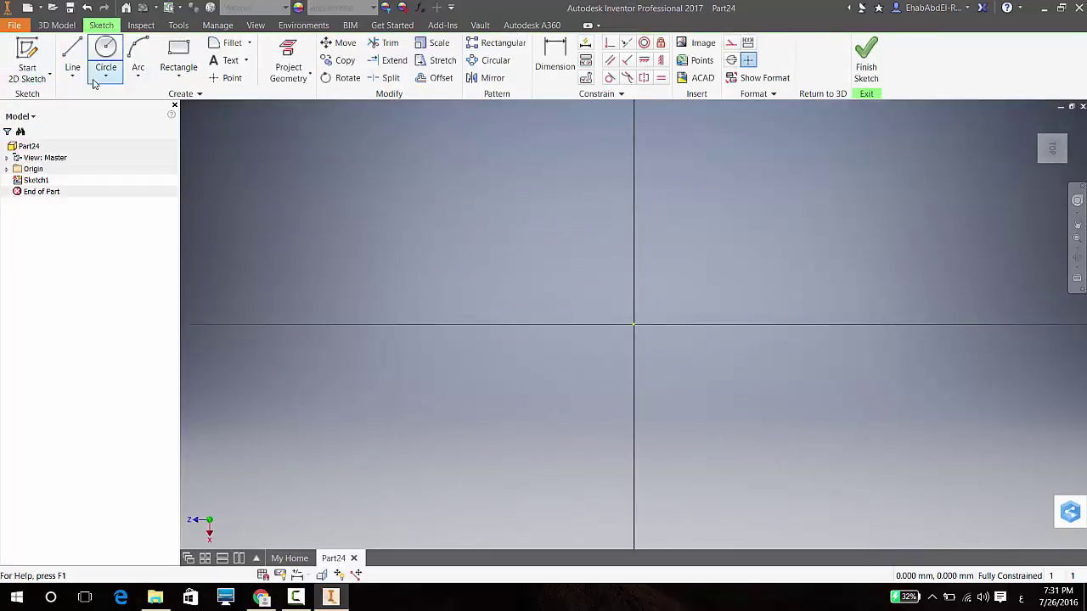
- Draw a two-point center rectangle about 28 by 15 mm, centered on the sketch origin
{"action": "left_click", "coordinate": [178, 59]}
{"action": "left_click", "coordinate": [178, 81]}
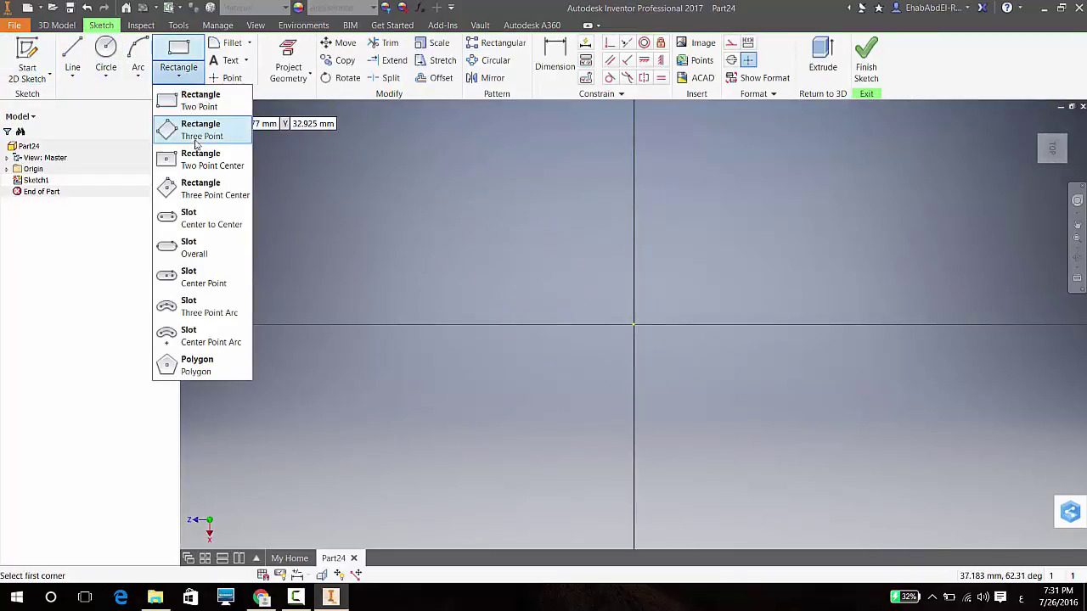
{"action": "left_click", "coordinate": [195, 156]}
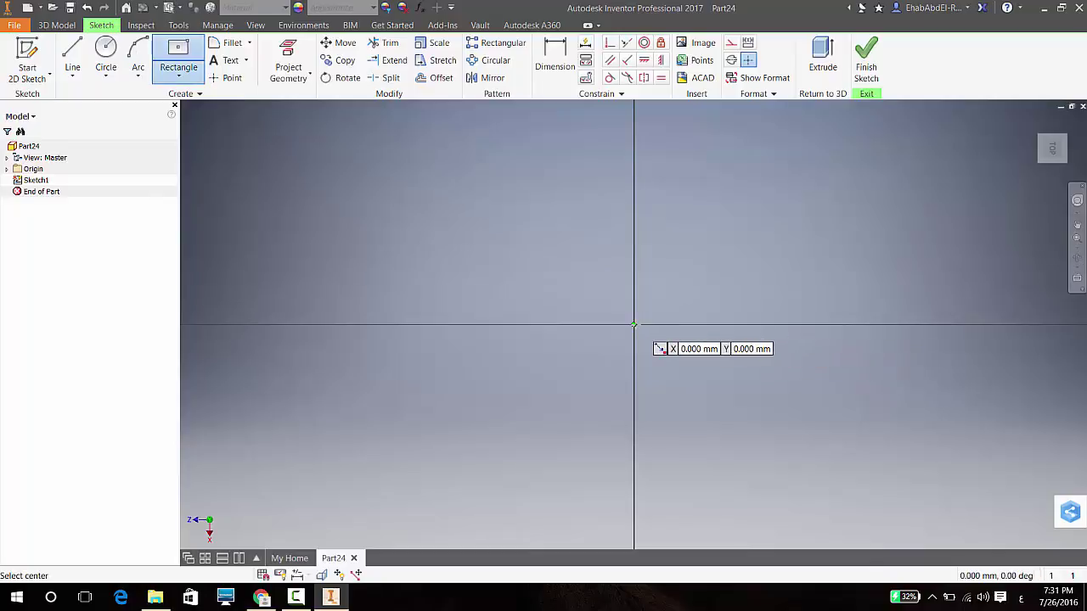
{"action": "left_click", "coordinate": [634, 325]}
{"action": "left_click", "coordinate": [816, 225]}
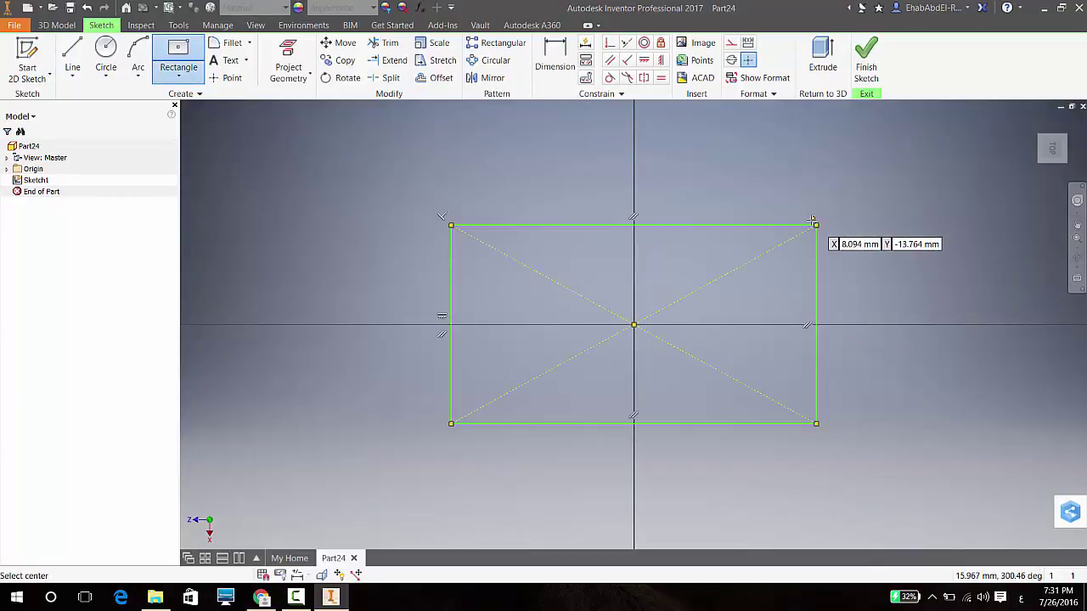
{"action": "key", "text": "Escape"}
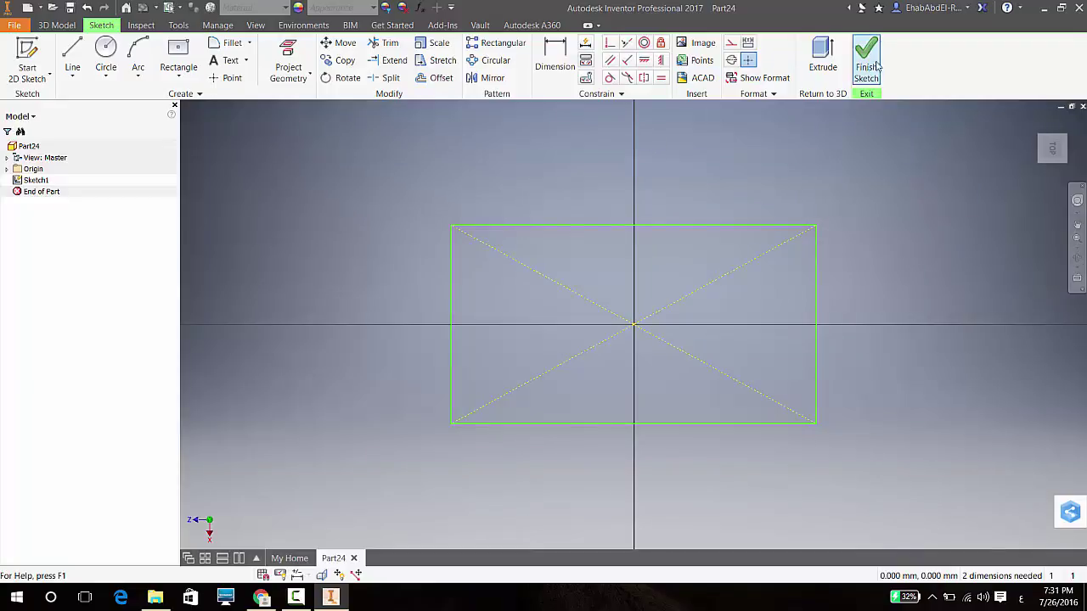
- Extrude the rectangle 50 mm into a solid block
{"action": "left_click", "coordinate": [821, 79]}
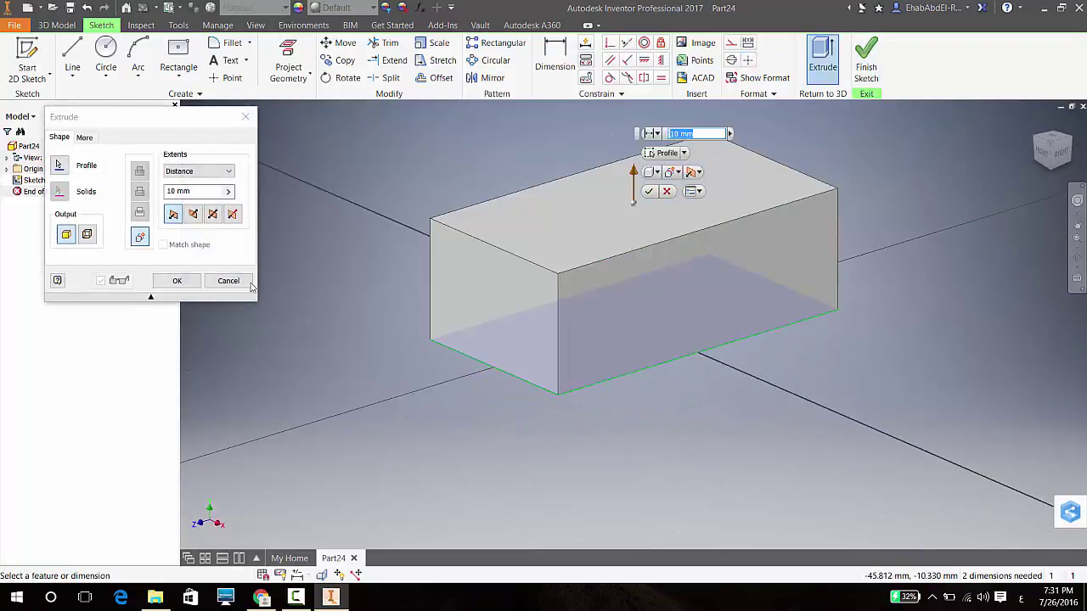
{"action": "type", "text": "40"}
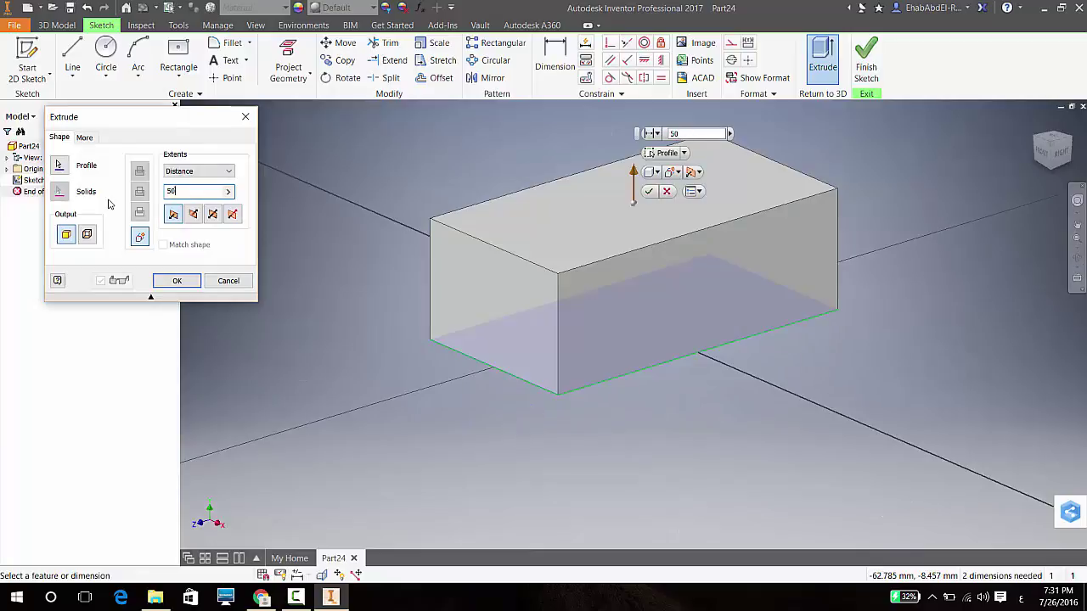
{"action": "key", "text": "Return"}
{"action": "scroll", "coordinate": [451, 331], "scroll_direction": "down", "scroll_amount": 3}
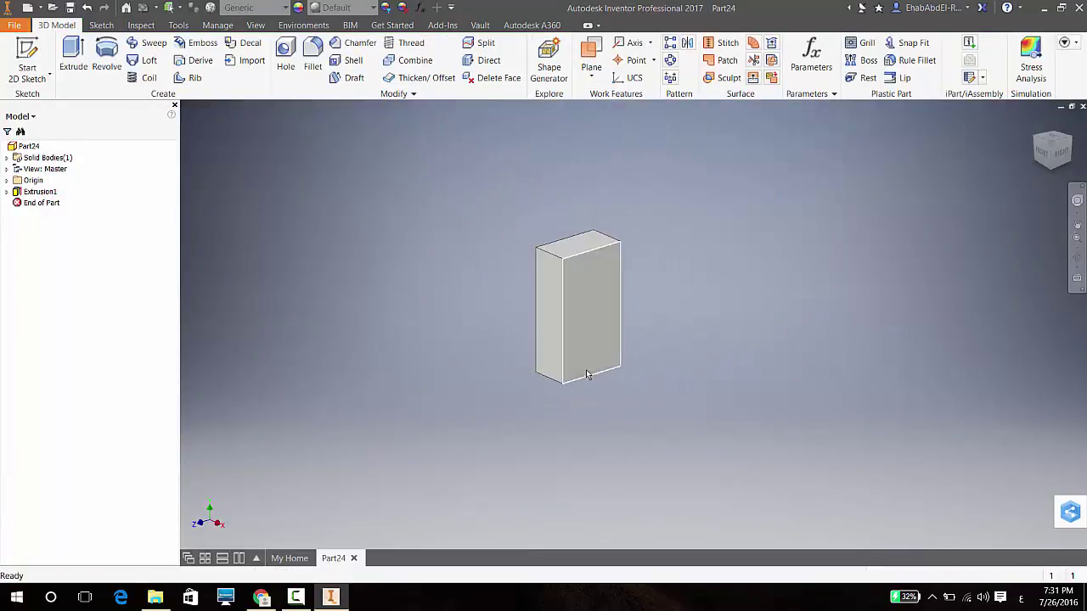
{"action": "scroll", "coordinate": [590, 376], "scroll_direction": "up", "scroll_amount": 2}
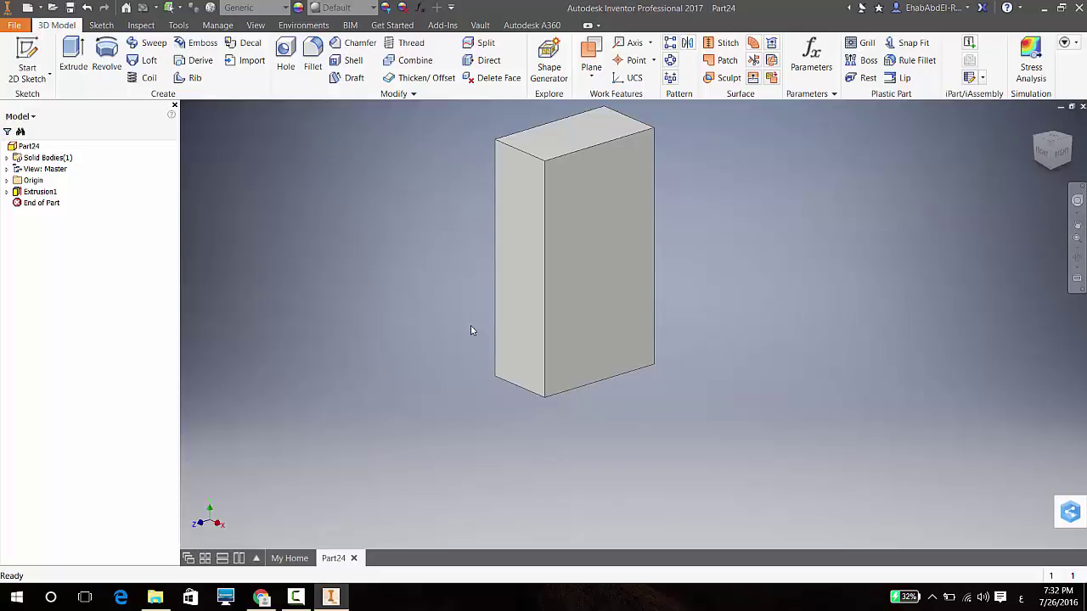
- Apply a full round fillet to the block's narrow end face, using the two adjacent wide faces as side face sets
{"action": "left_click", "coordinate": [312, 56]}
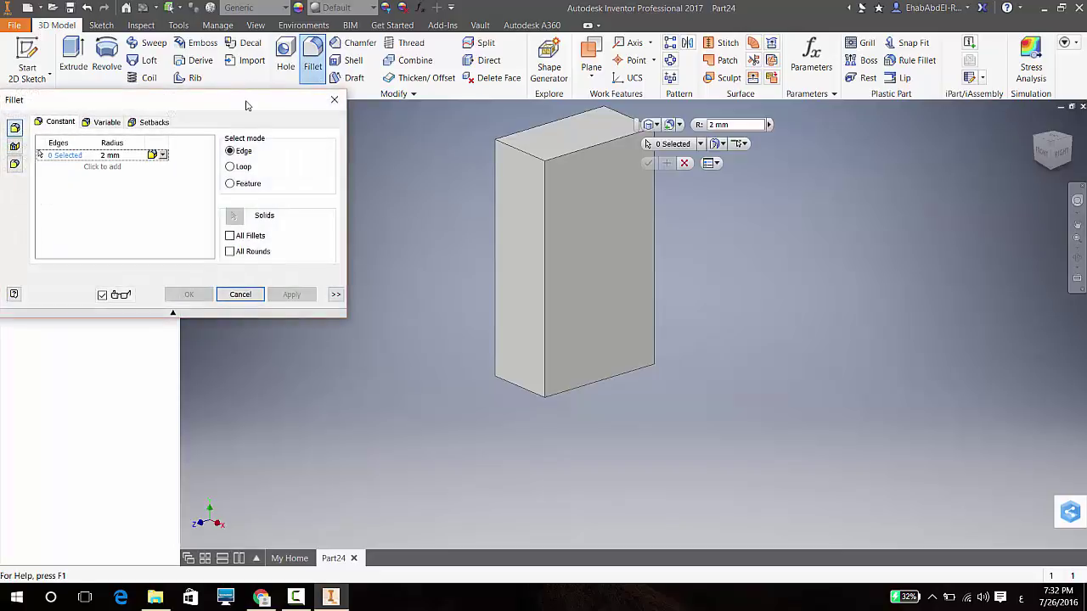
{"action": "left_click_drag", "start_coordinate": [249, 106], "coordinate": [335, 126]}
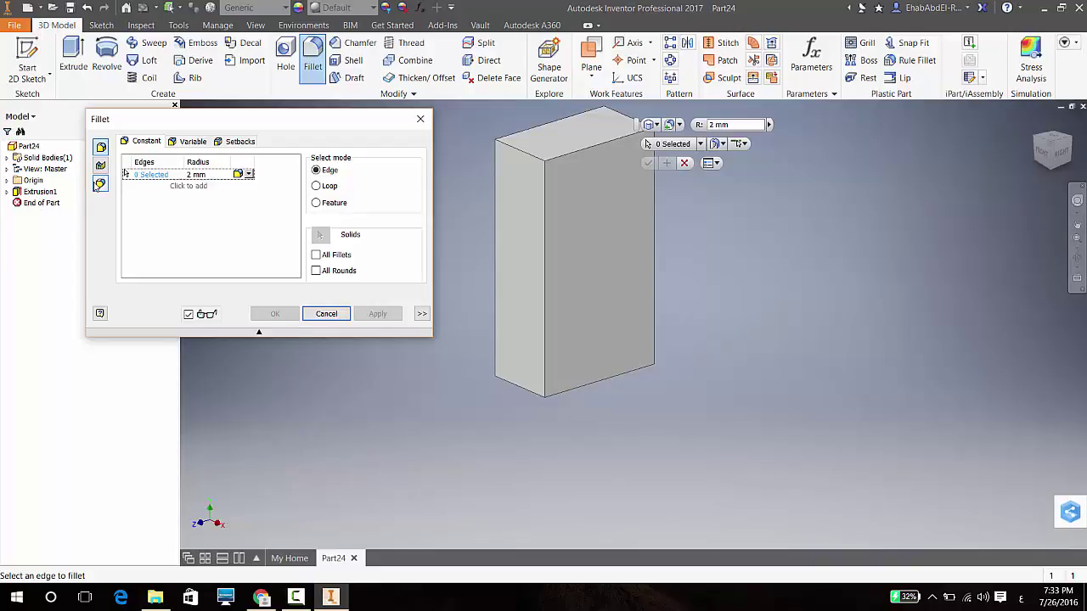
{"action": "left_click", "coordinate": [98, 185]}
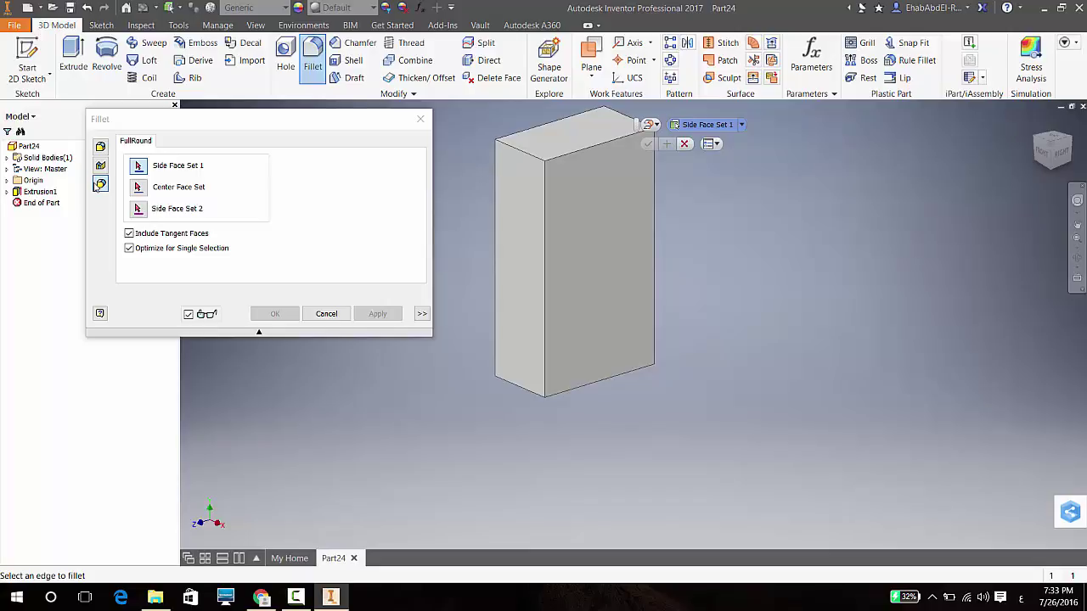
{"action": "left_click", "coordinate": [611, 230]}
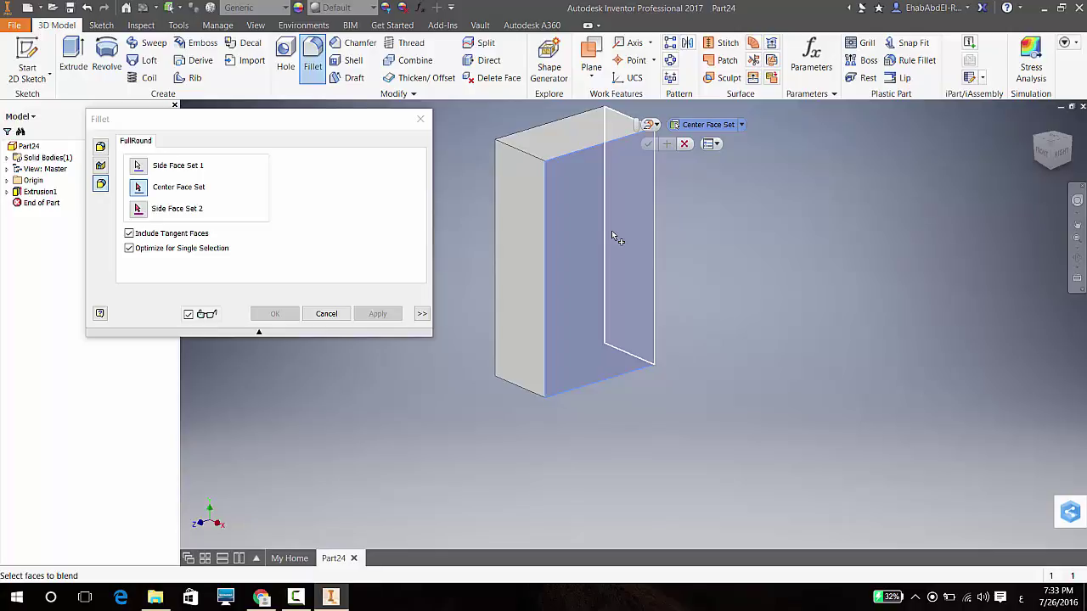
{"action": "left_click", "coordinate": [589, 226]}
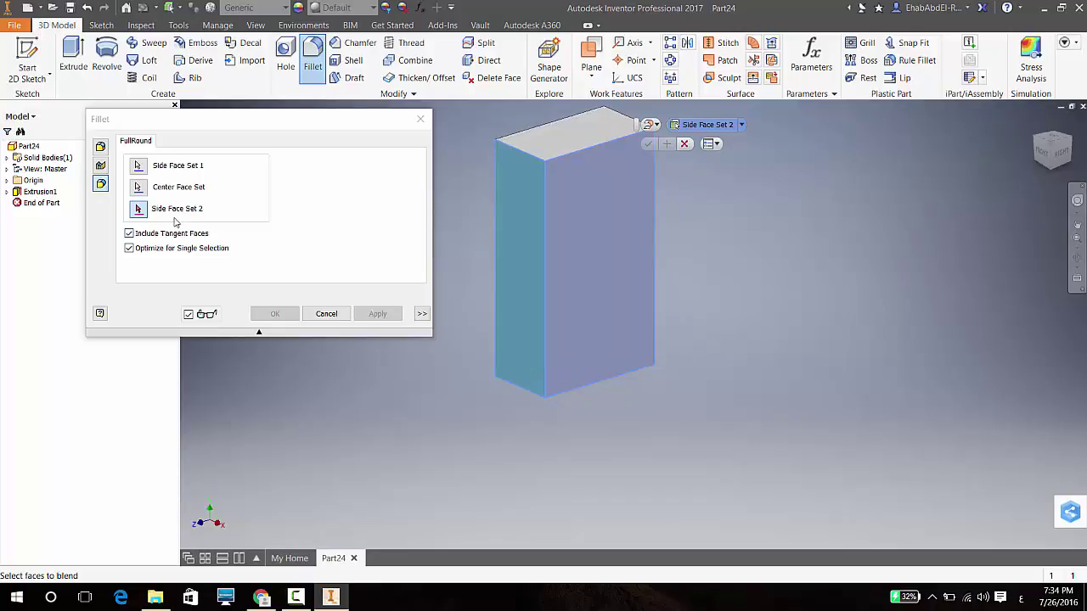
{"action": "left_click", "coordinate": [547, 192]}
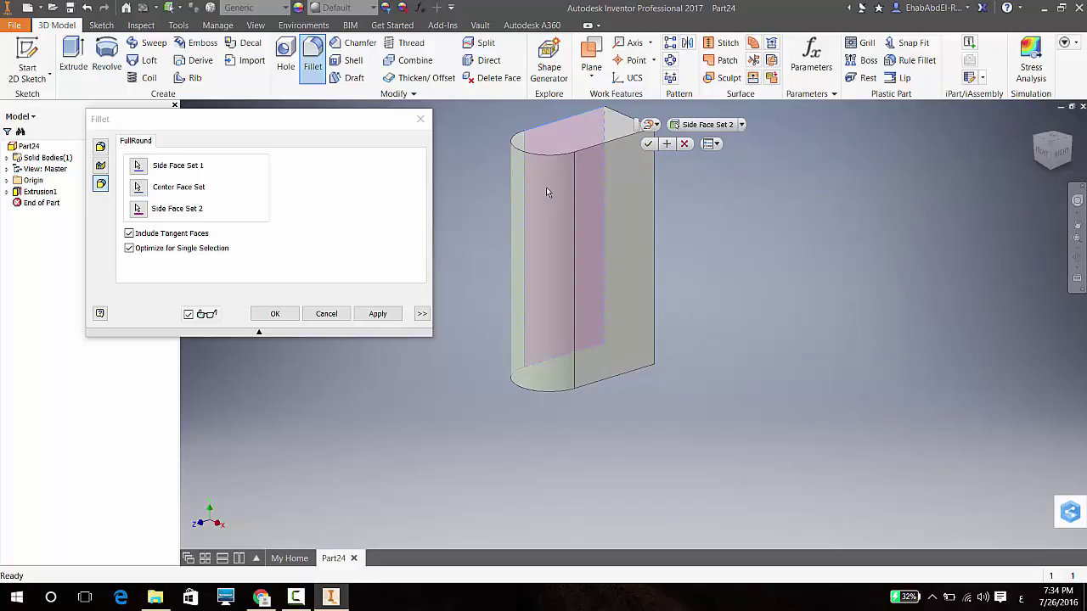
{"action": "left_click", "coordinate": [378, 313]}
{"action": "left_click", "coordinate": [422, 120]}
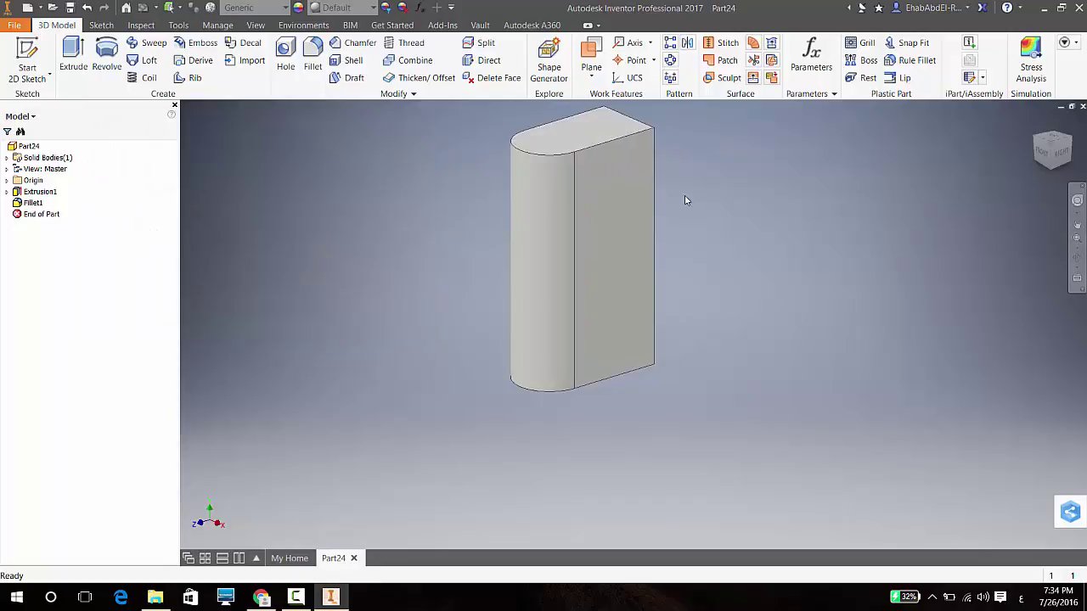
- Edit the extrusion's base sketch and dimension the rectangle's vertical side to 50 mm
{"action": "middle_click_drag", "start_coordinate": [686, 201], "coordinate": [611, 216], "text": "shift"}
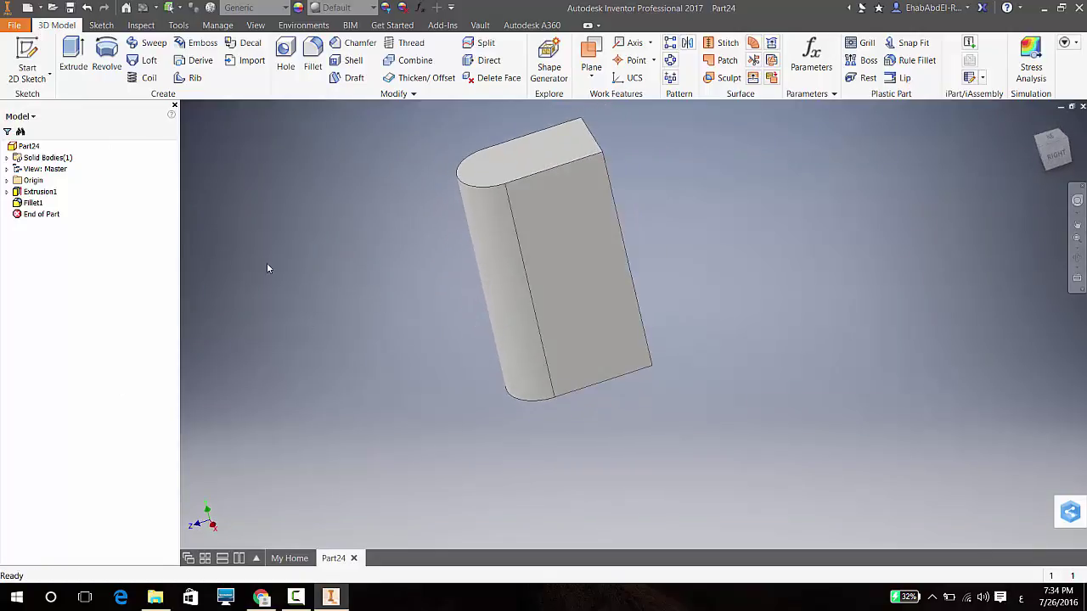
{"action": "left_click", "coordinate": [6, 192]}
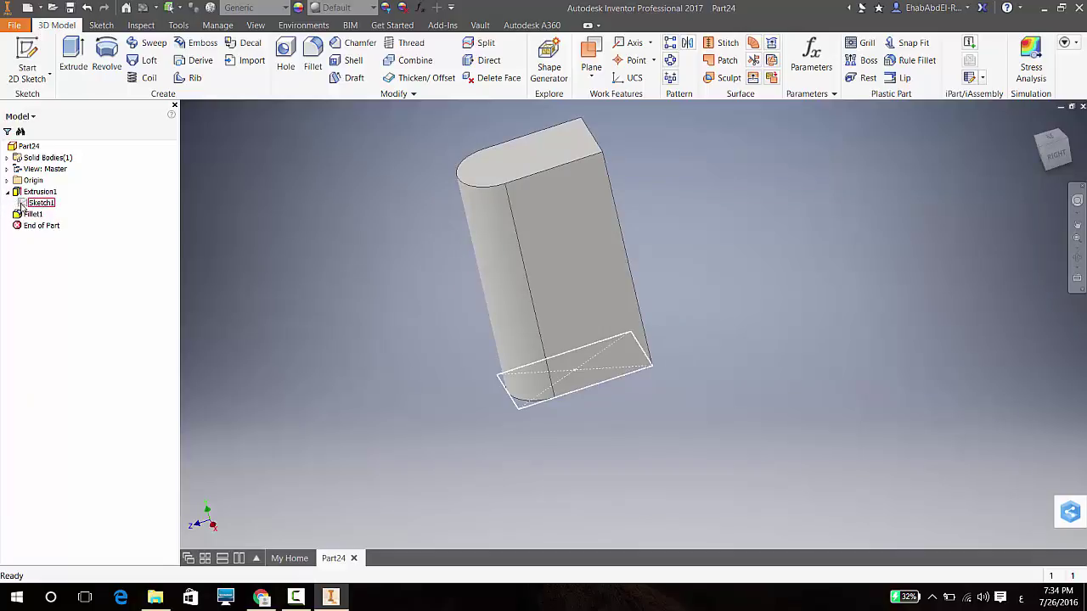
{"action": "right_click", "coordinate": [26, 204]}
{"action": "left_click", "coordinate": [50, 238]}
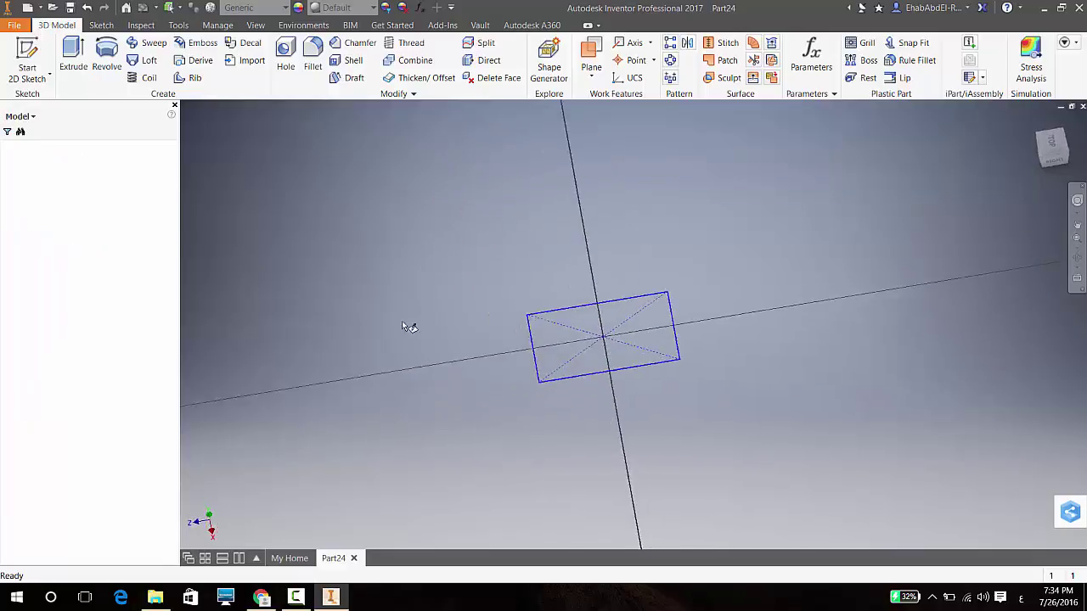
{"action": "left_click", "coordinate": [554, 59]}
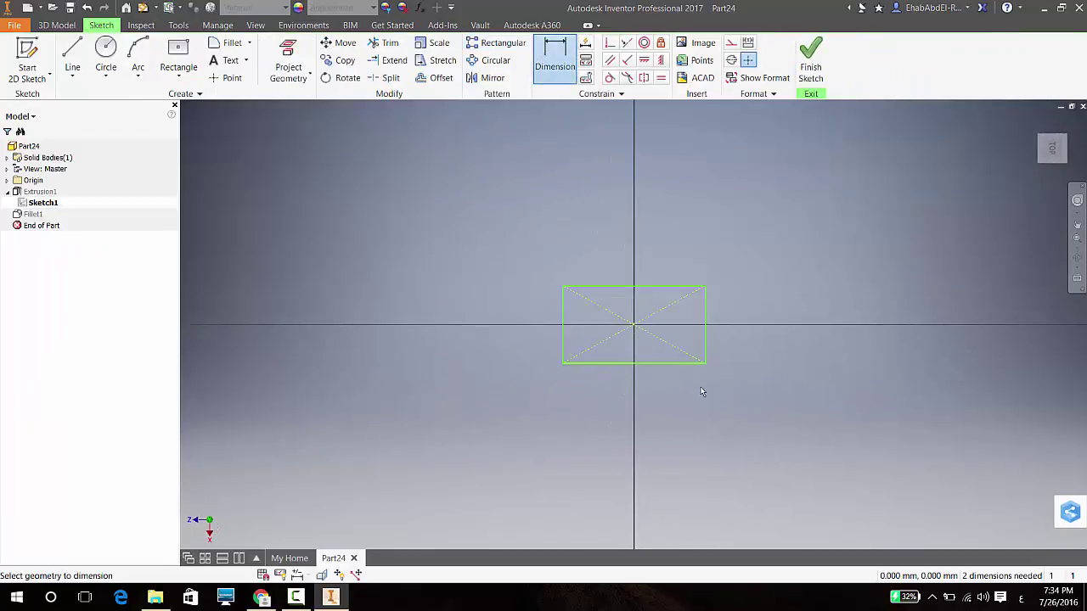
{"action": "left_click", "coordinate": [706, 323]}
{"action": "left_click", "coordinate": [745, 313]}
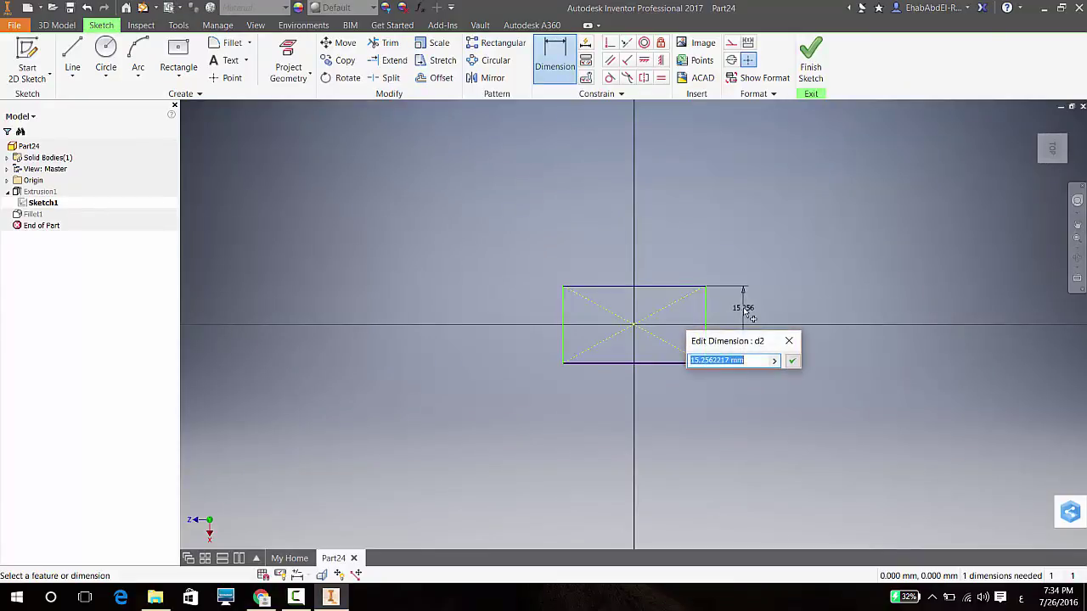
{"action": "type", "text": "50"}
{"action": "key", "text": "Return"}
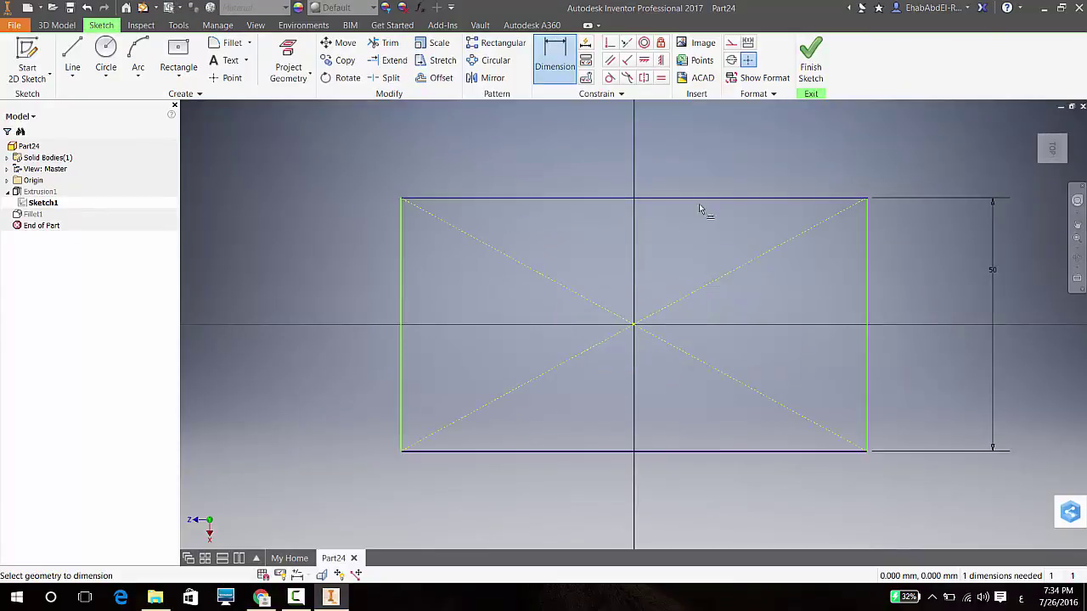
{"action": "left_click", "coordinate": [401, 243]}
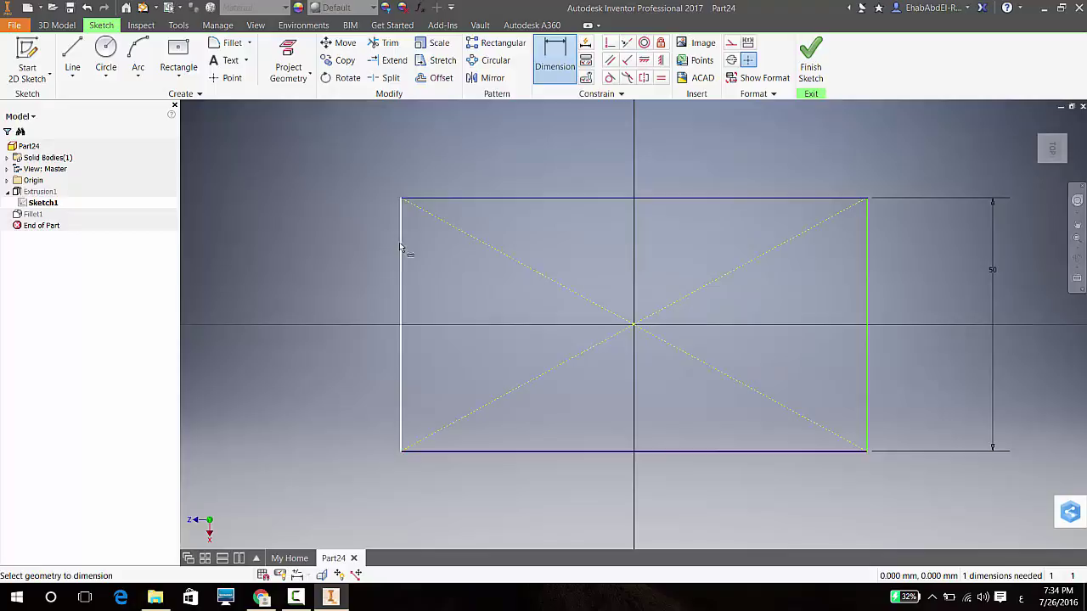
{"action": "left_click", "coordinate": [362, 323]}
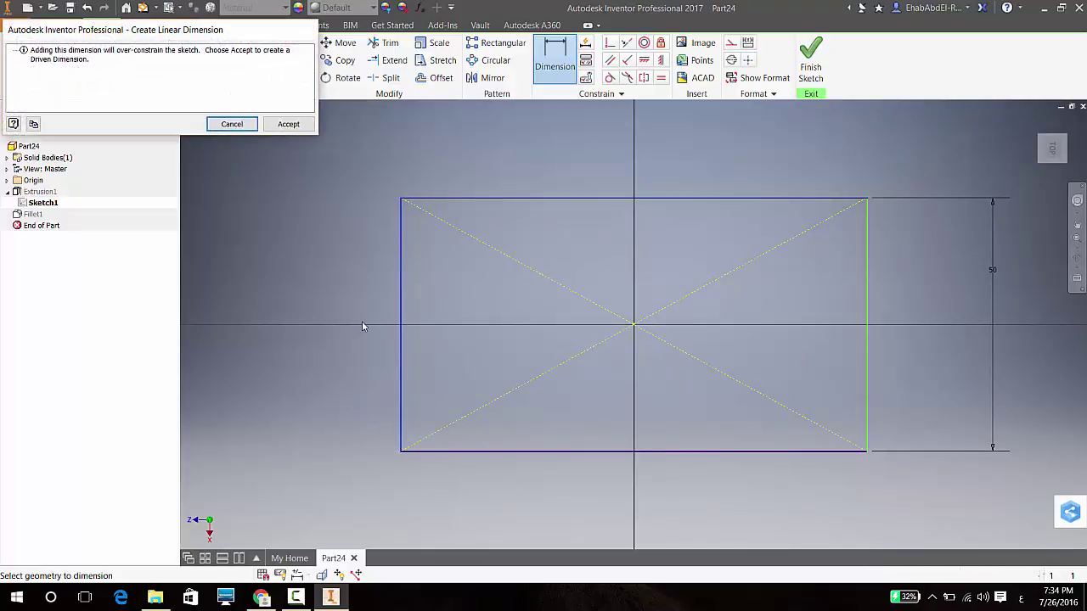
{"action": "left_click", "coordinate": [232, 124]}
- Dimension the rectangle's horizontal side to 25 mm
{"action": "left_click", "coordinate": [578, 198]}
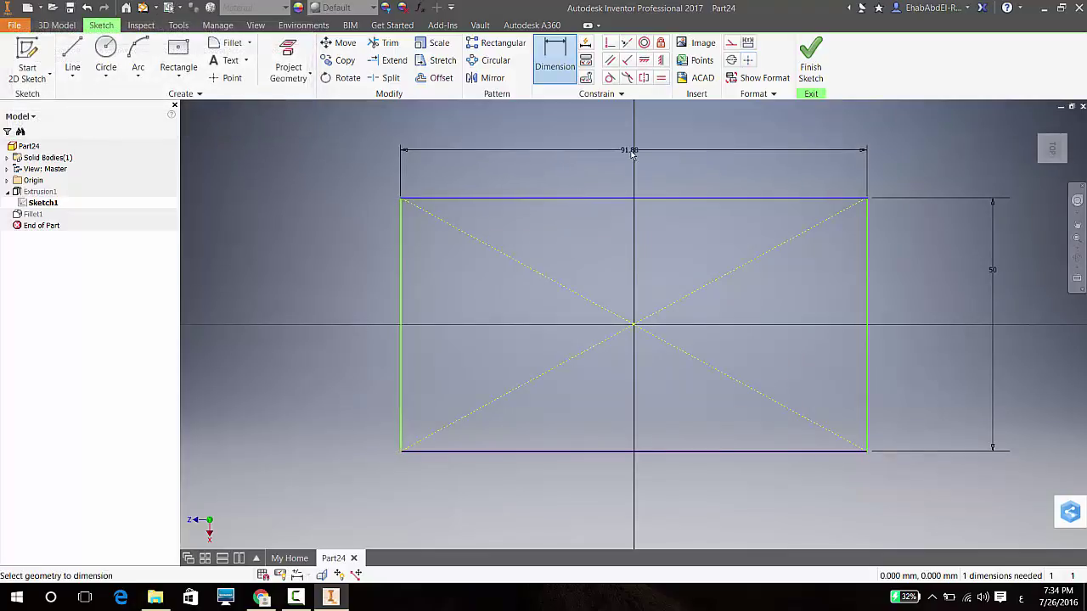
{"action": "left_click", "coordinate": [630, 151]}
{"action": "type", "text": "25"}
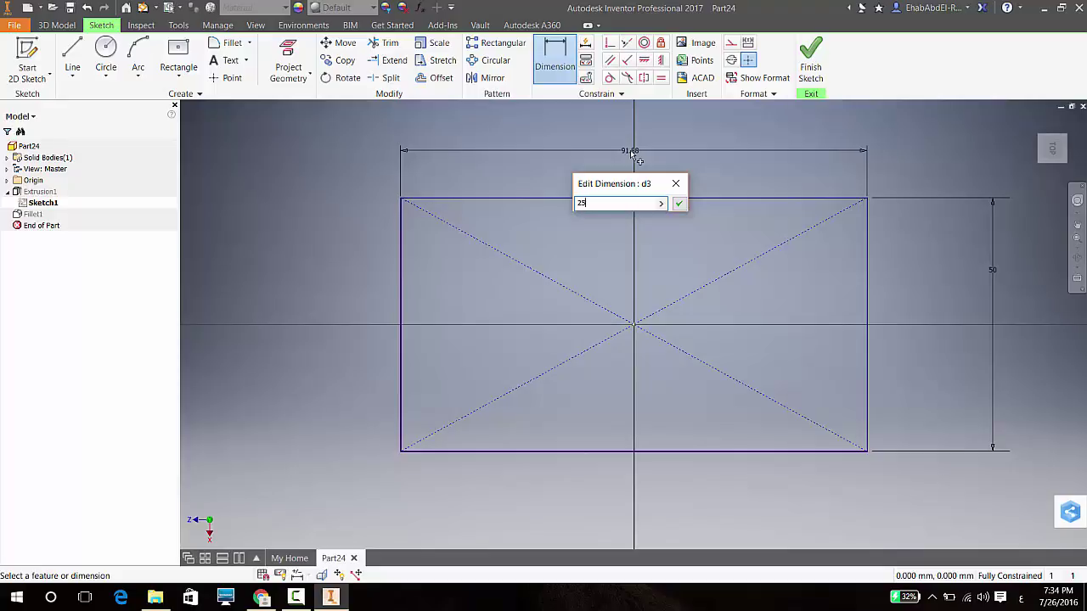
{"action": "key", "text": "Return"}
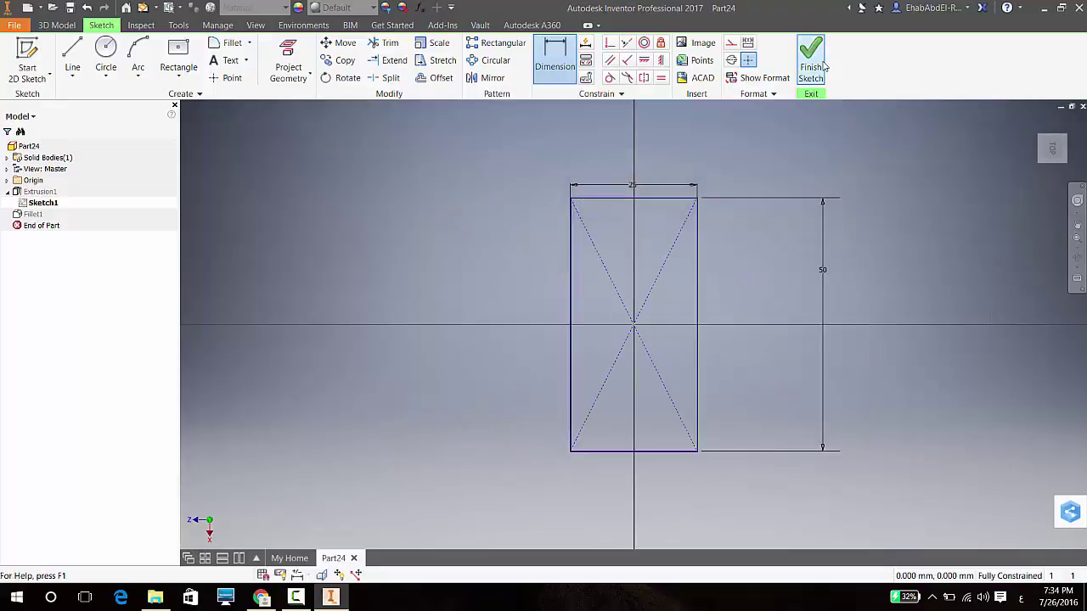
- Set the rectangle's horizontal dimension to 70 mm and finish the sketch
{"action": "left_click", "coordinate": [635, 186]}
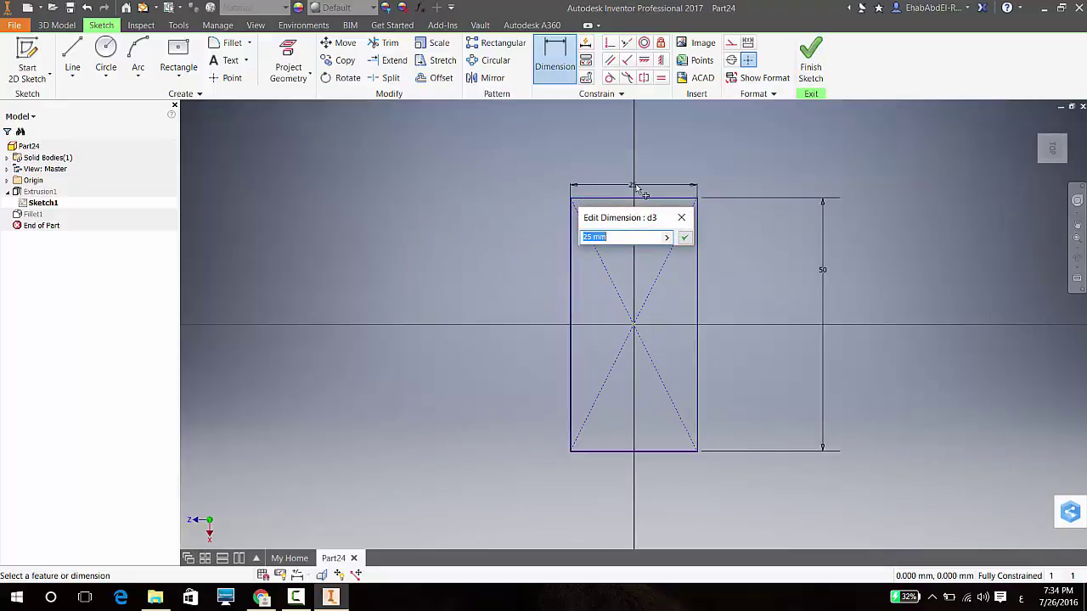
{"action": "type", "text": "70"}
{"action": "key", "text": "Return"}
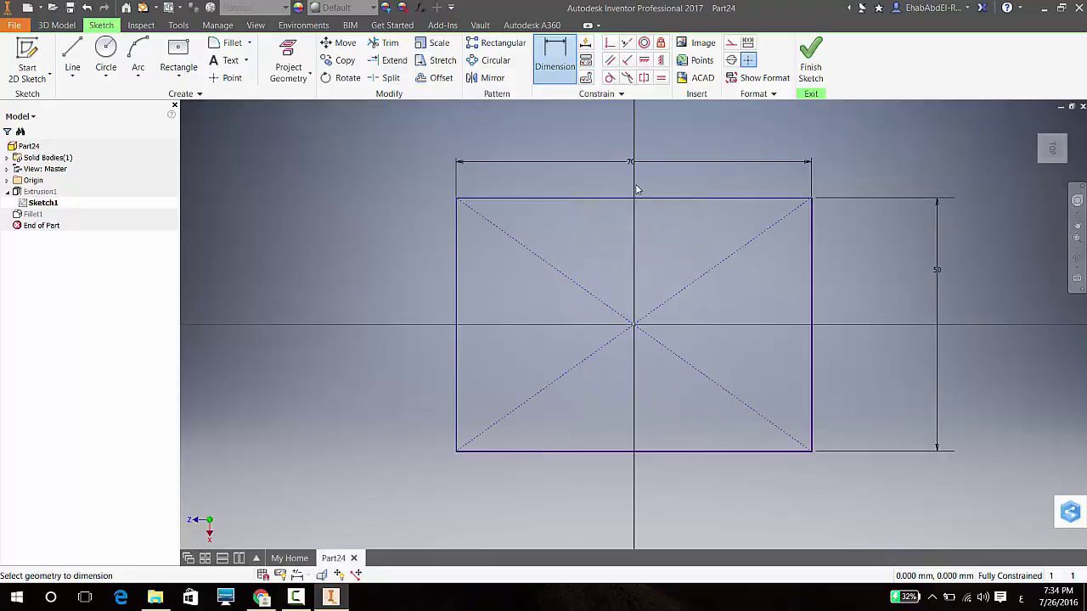
{"action": "left_click", "coordinate": [810, 76]}
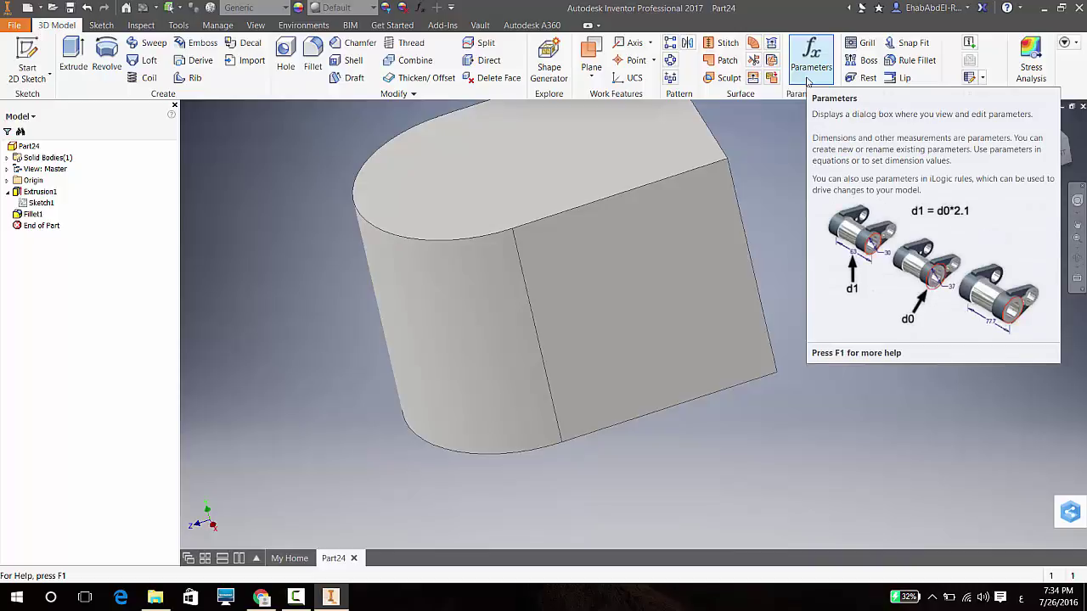
- Start a new sketch on the flat wide side face of the rounded block
{"action": "middle_click_drag", "start_coordinate": [795, 215], "coordinate": [636, 212], "text": "shift"}
{"action": "left_click", "coordinate": [635, 212]}
{"action": "key", "text": "s"}
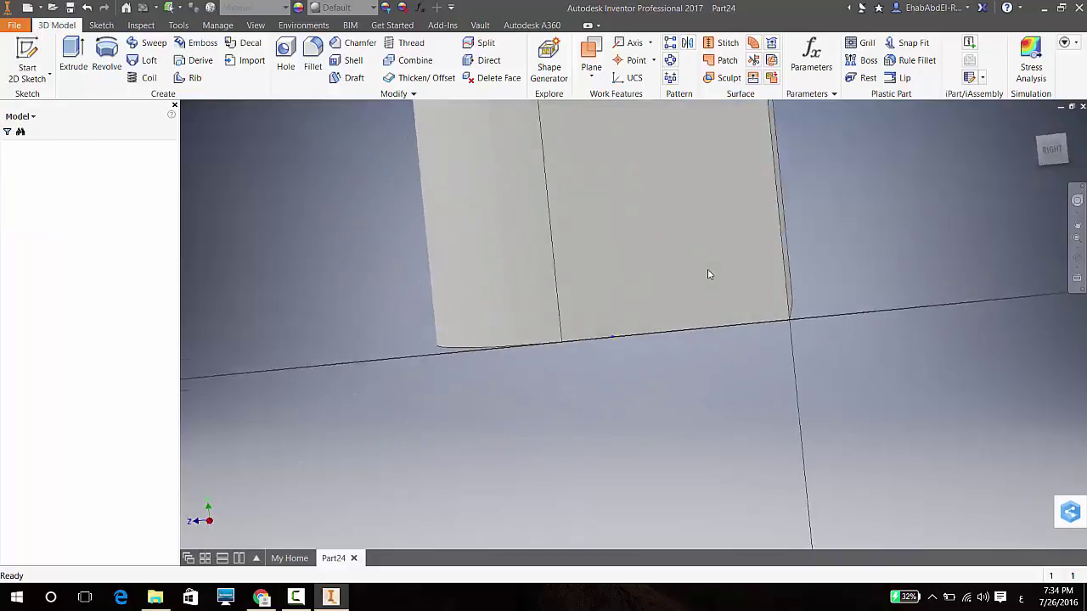
- Draw a stepped line profile down from the face's upper edge, left about 7 mm, down again, and right about 27 mm to the vertical edge
{"action": "left_click", "coordinate": [77, 51]}
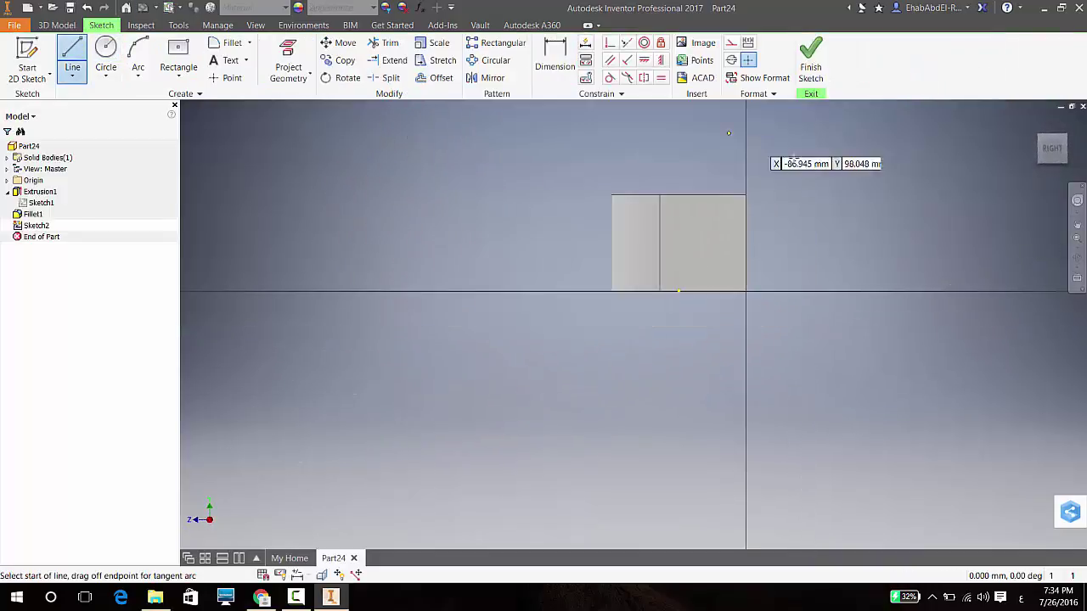
{"action": "scroll", "coordinate": [727, 223], "scroll_direction": "up", "scroll_amount": 5}
{"action": "left_click", "coordinate": [604, 177]}
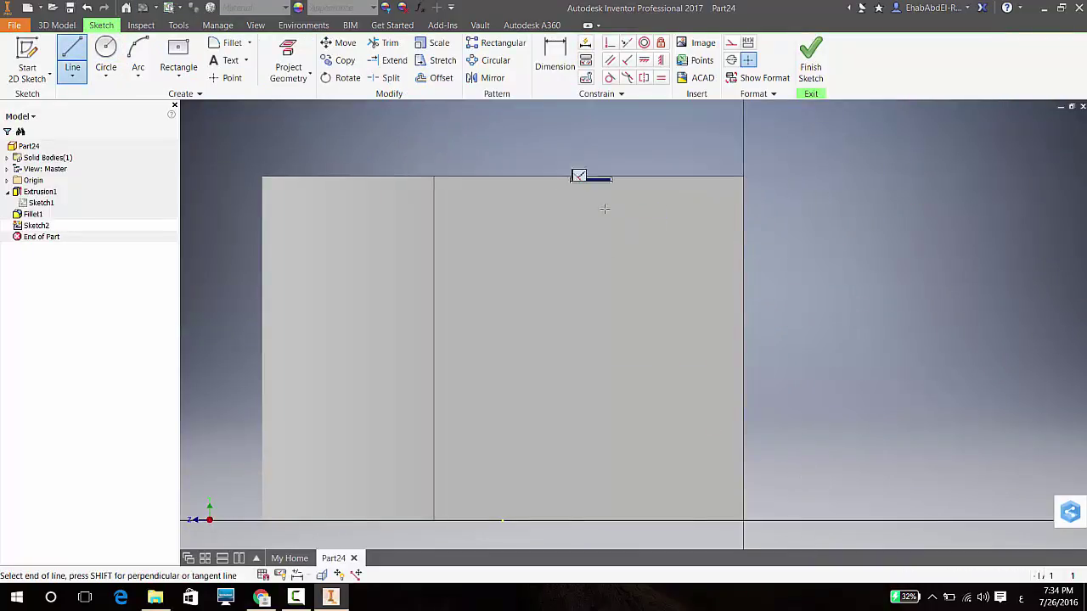
{"action": "left_click", "coordinate": [604, 312]}
{"action": "left_click", "coordinate": [556, 313]}
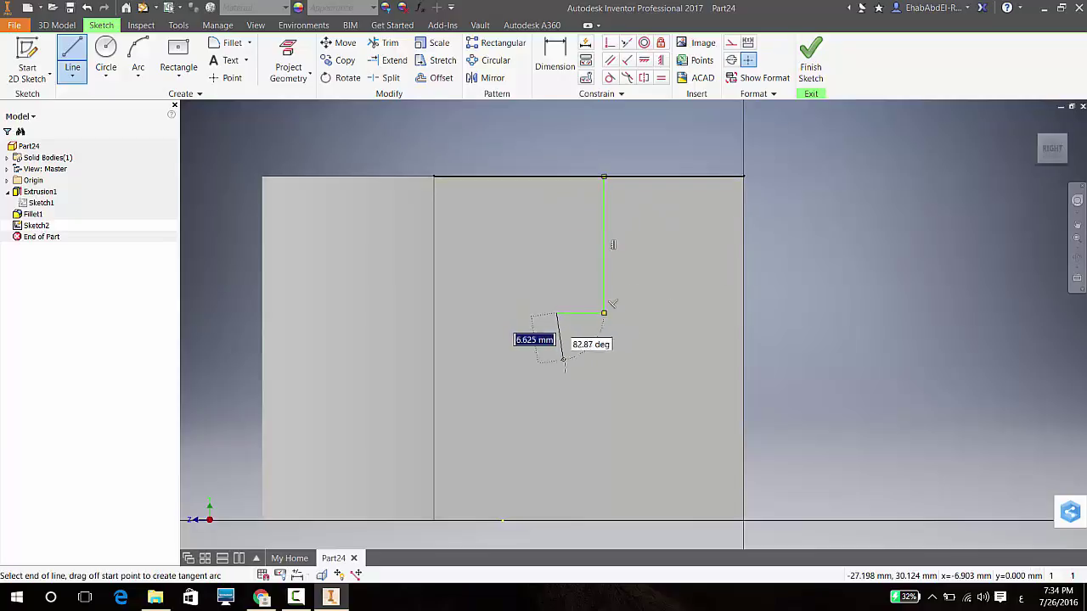
{"action": "left_click", "coordinate": [556, 391]}
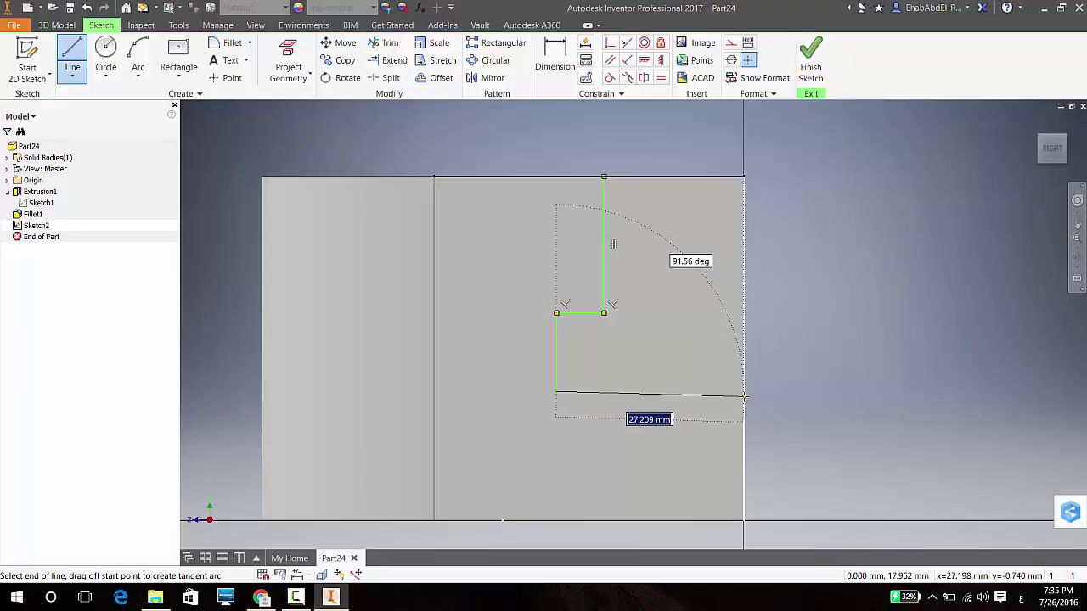
{"action": "left_click", "coordinate": [743, 391]}
{"action": "key", "text": "Escape"}
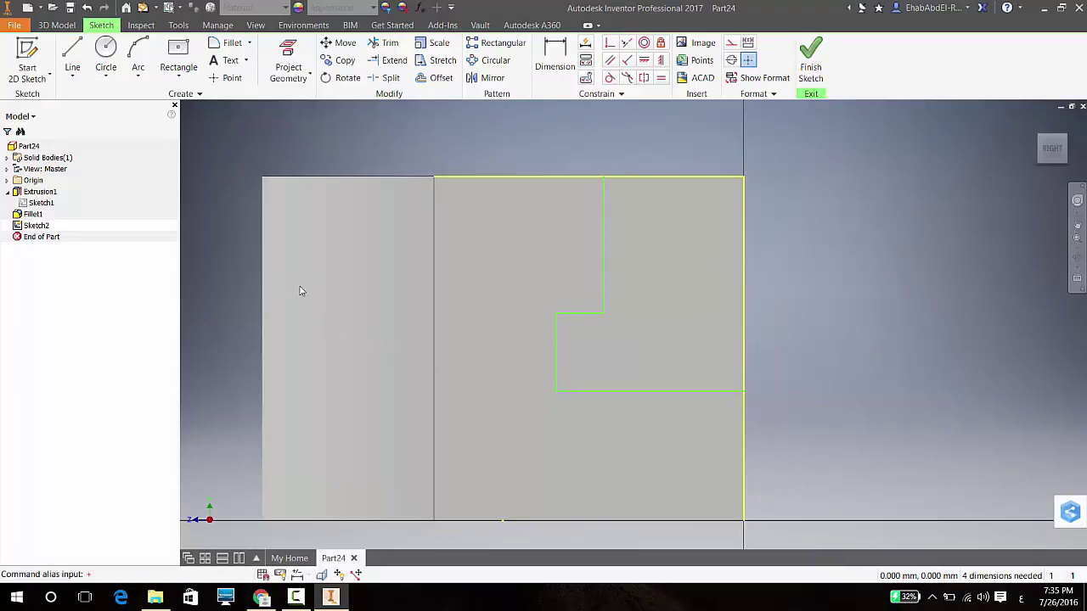
- Cut the stepped profile 50 mm into the block with Extrude and return to the isometric home view
{"action": "scroll", "coordinate": [73, 59], "scroll_direction": "up", "scroll_amount": 1}
{"action": "left_click", "coordinate": [73, 61]}
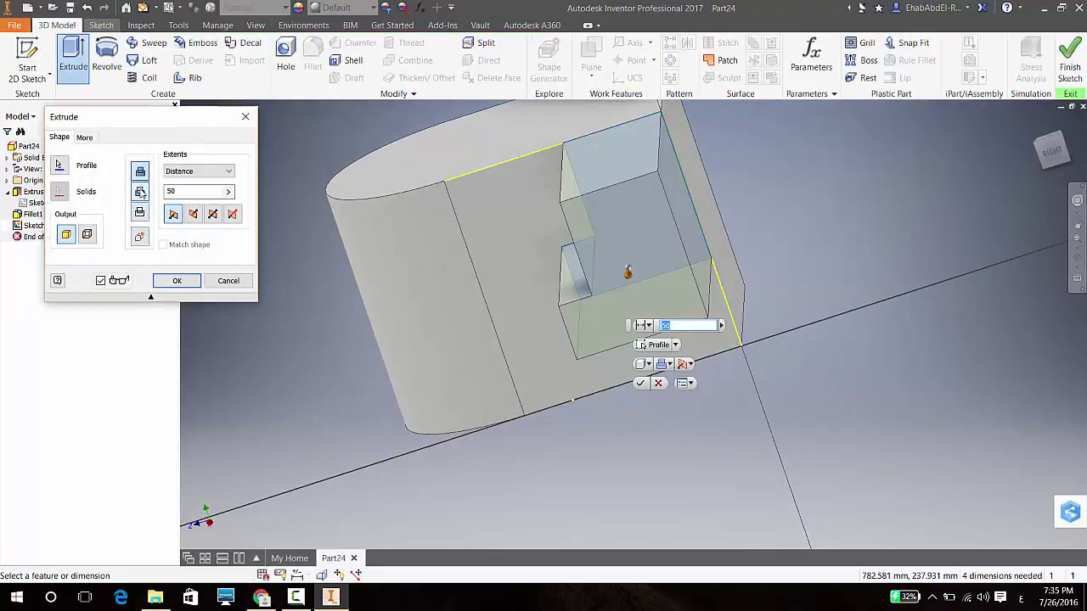
{"action": "left_click", "coordinate": [140, 191]}
{"action": "left_click", "coordinate": [163, 280]}
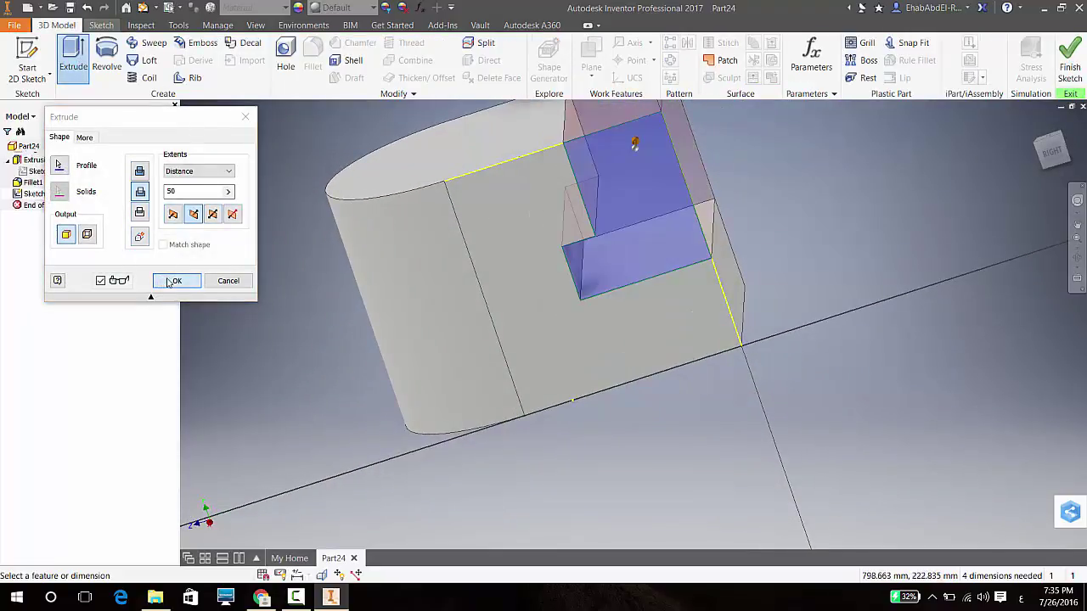
{"action": "left_click", "coordinate": [1060, 142]}
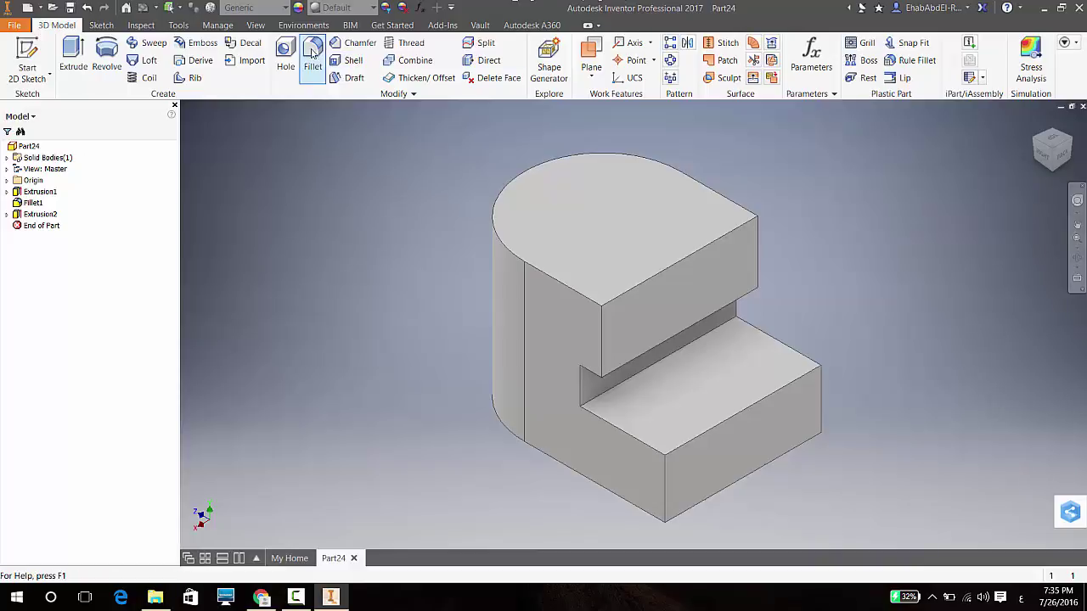
- Start a face fillet between the vertical face above the notch and the top face of the lower ledge
{"action": "left_click", "coordinate": [315, 62]}
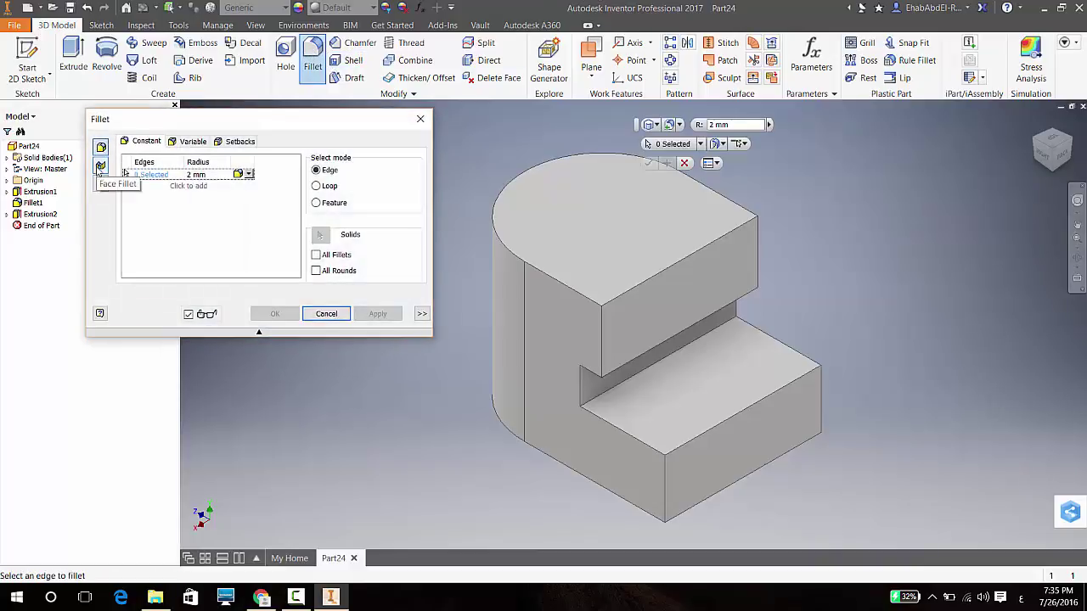
{"action": "left_click", "coordinate": [101, 166]}
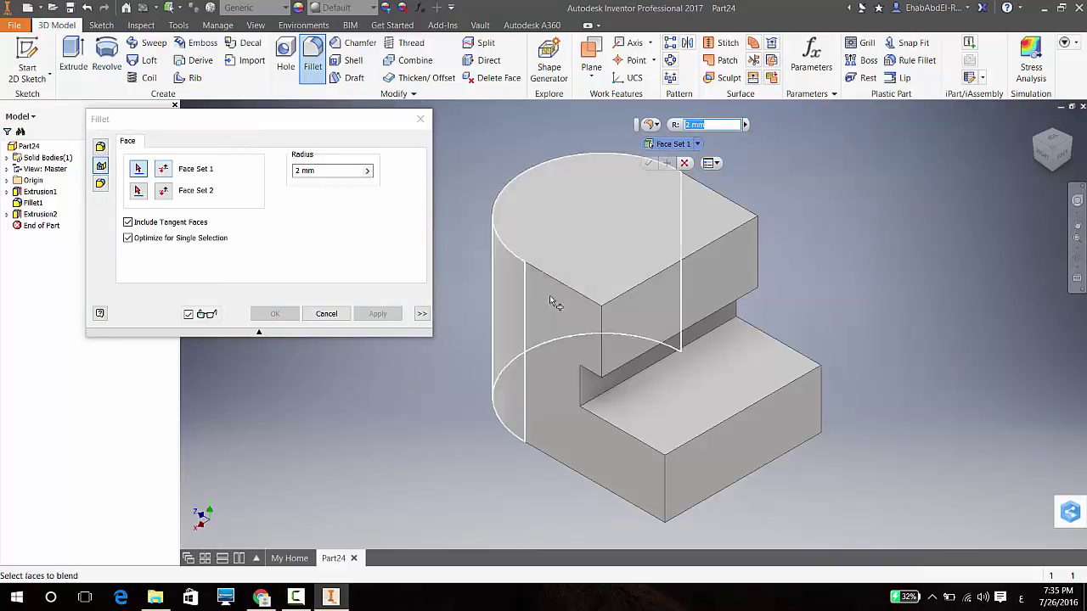
{"action": "left_click", "coordinate": [675, 319]}
{"action": "left_click", "coordinate": [696, 402]}
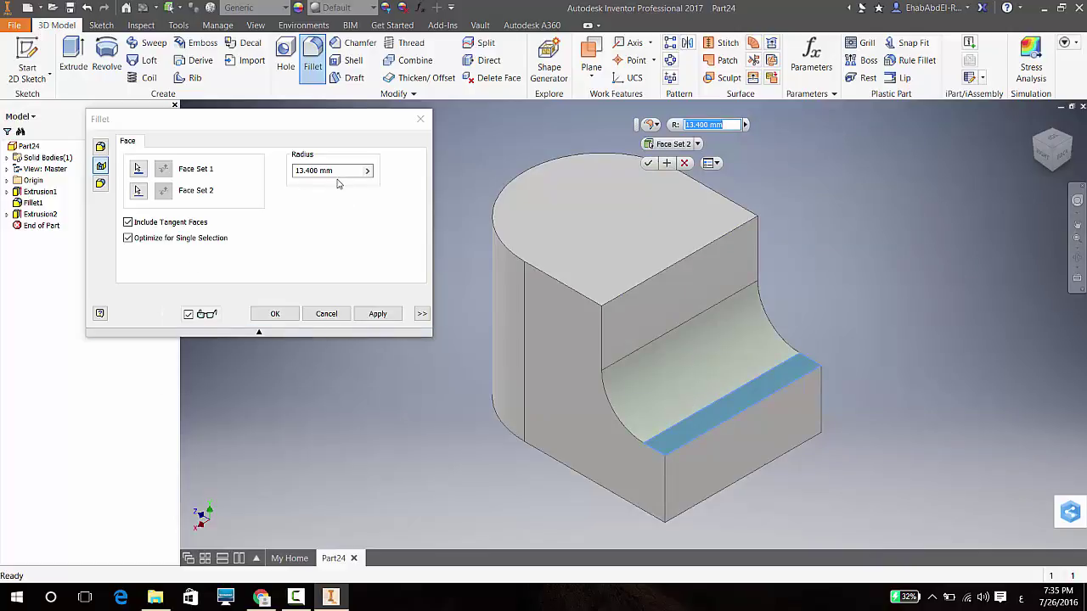
- Try radii of 40 mm and 35 mm for the face fillet
{"action": "left_click", "coordinate": [337, 172]}
{"action": "double_click", "coordinate": [337, 172]}
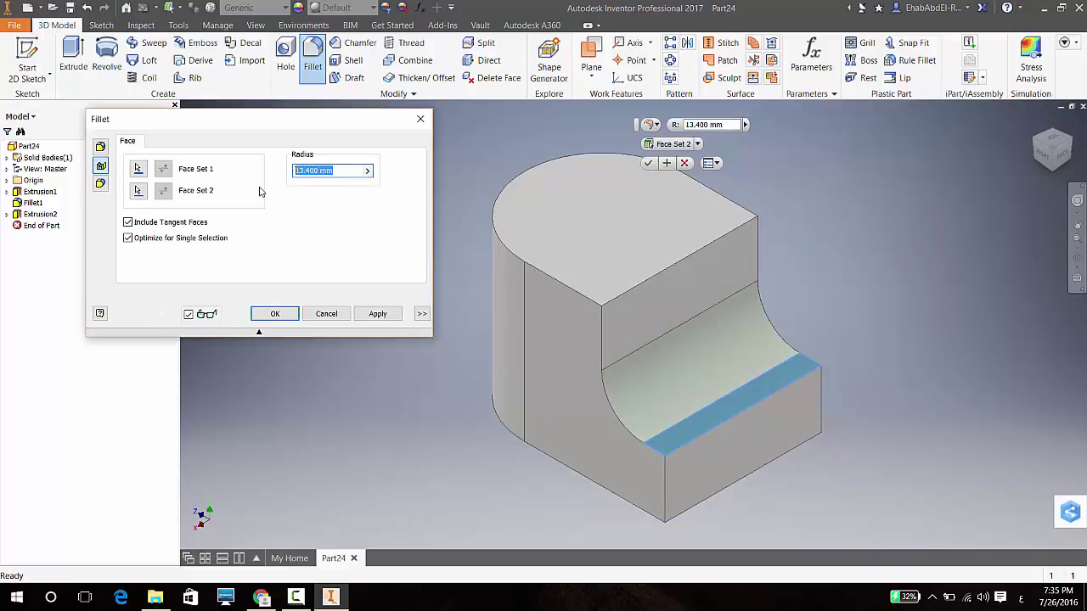
{"action": "type", "text": "40"}
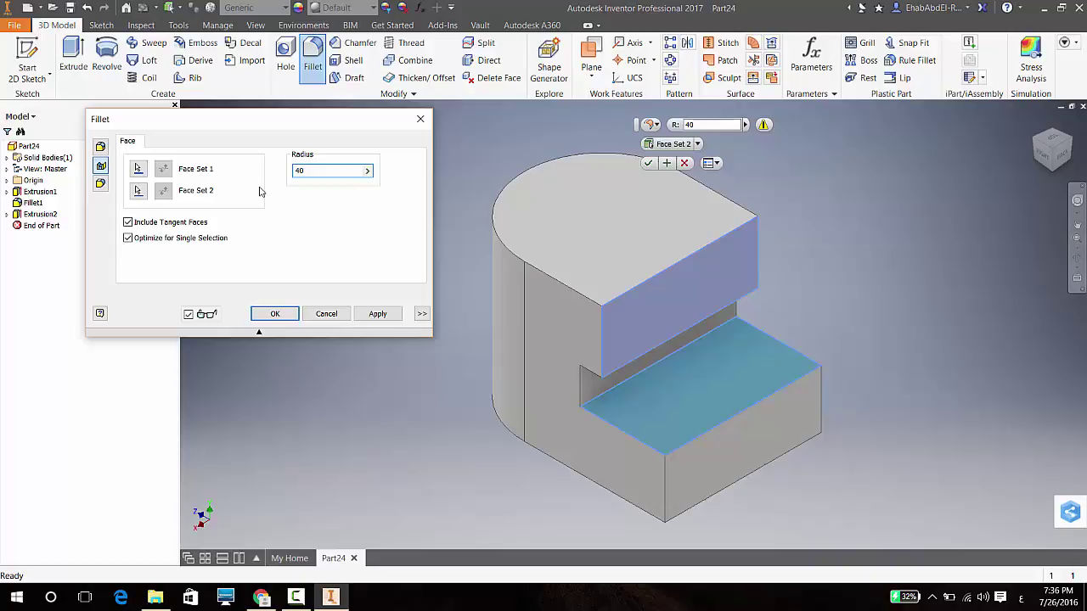
{"action": "key", "text": "BackSpace"}
{"action": "key", "text": "BackSpace"}
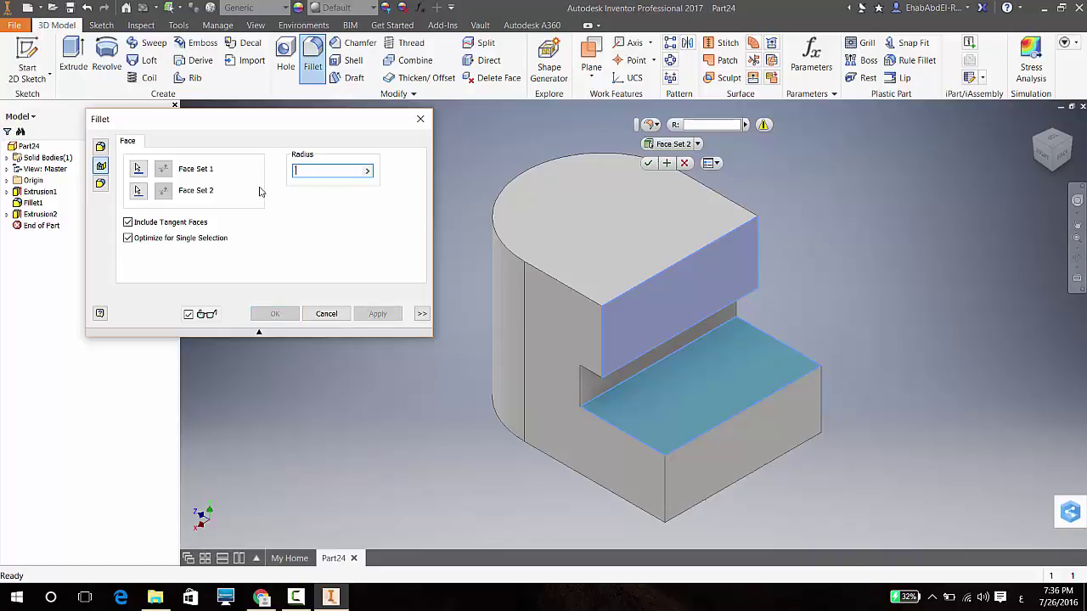
{"action": "type", "text": "35"}
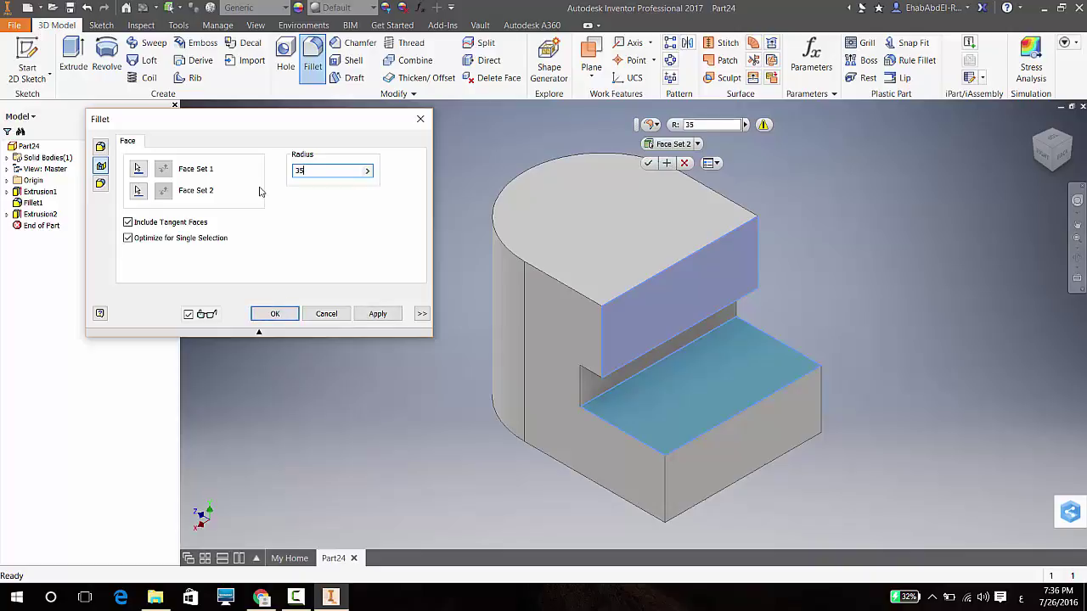
{"action": "key", "text": "BackSpace"}
{"action": "key", "text": "BackSpace"}
- Set the face fillet's radius to 20 mm and apply it
{"action": "type", "text": "20"}
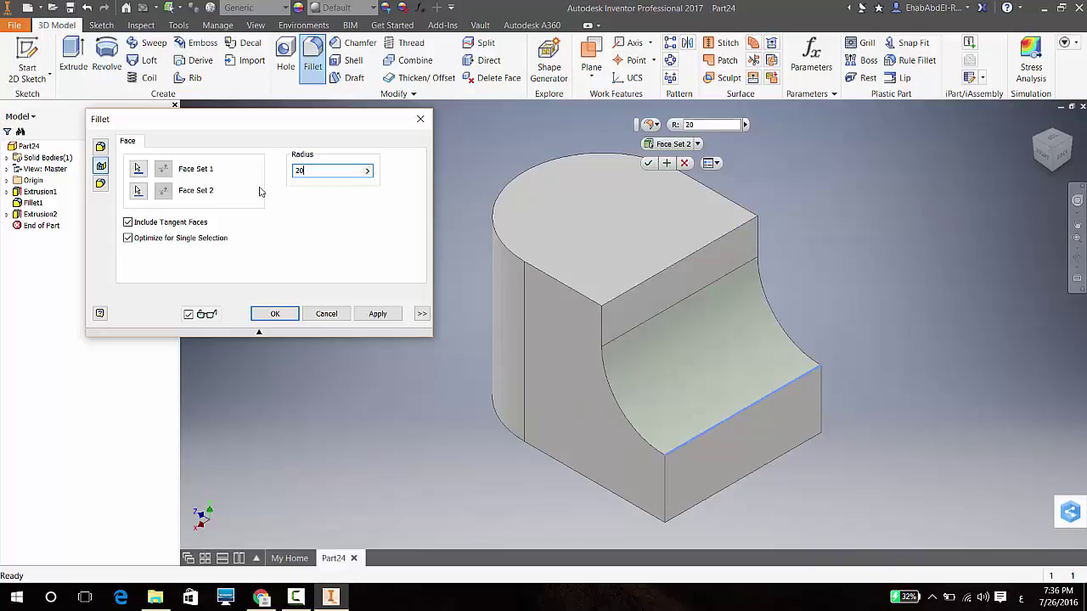
{"action": "key", "text": "BackSpace"}
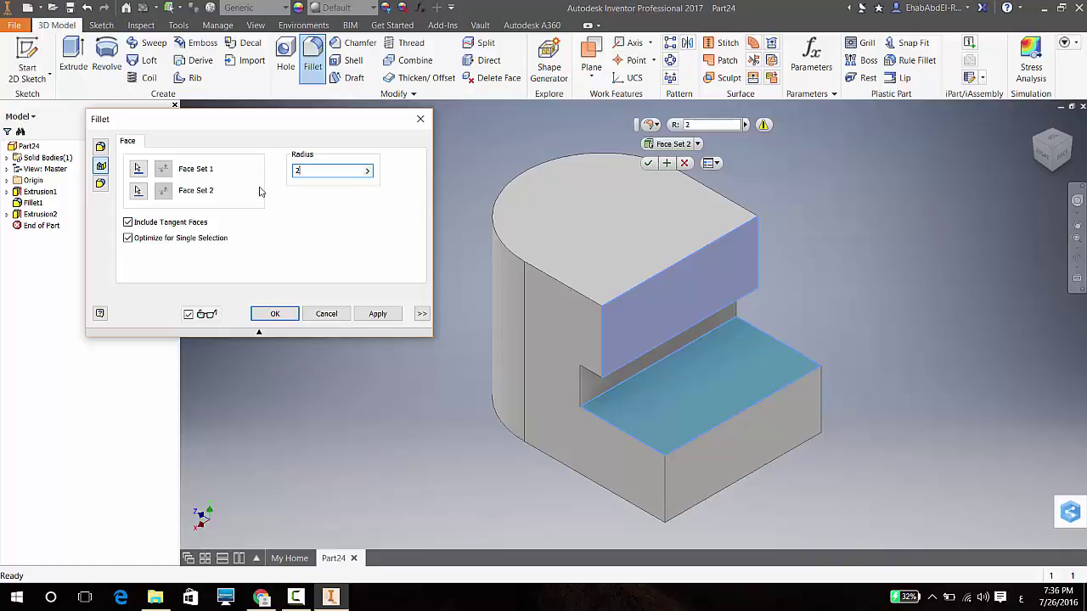
{"action": "type", "text": "1"}
{"action": "type", "text": "0"}
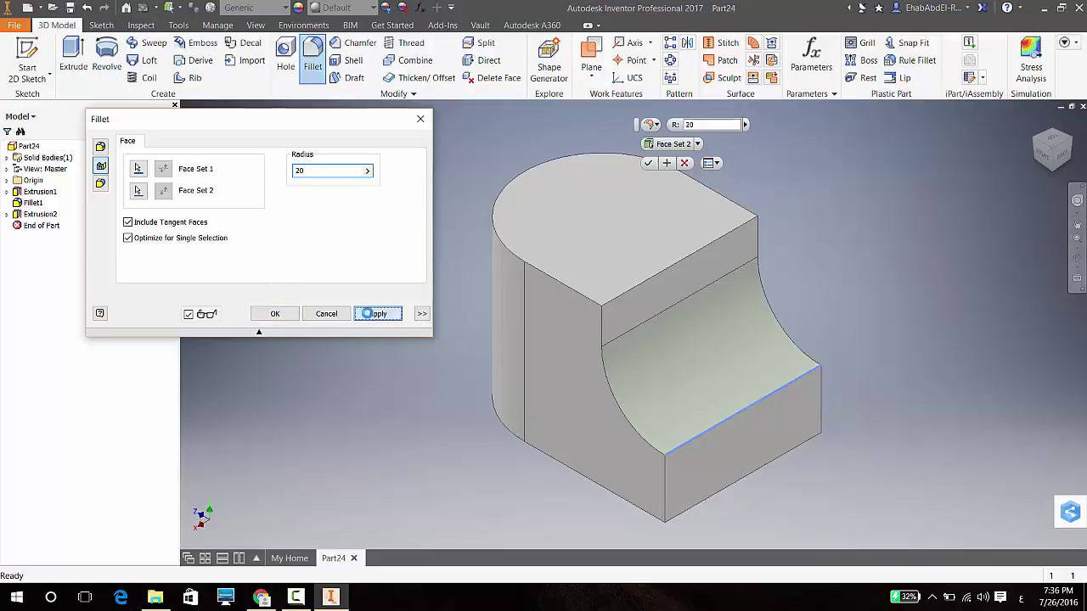
{"action": "left_click", "coordinate": [370, 314]}
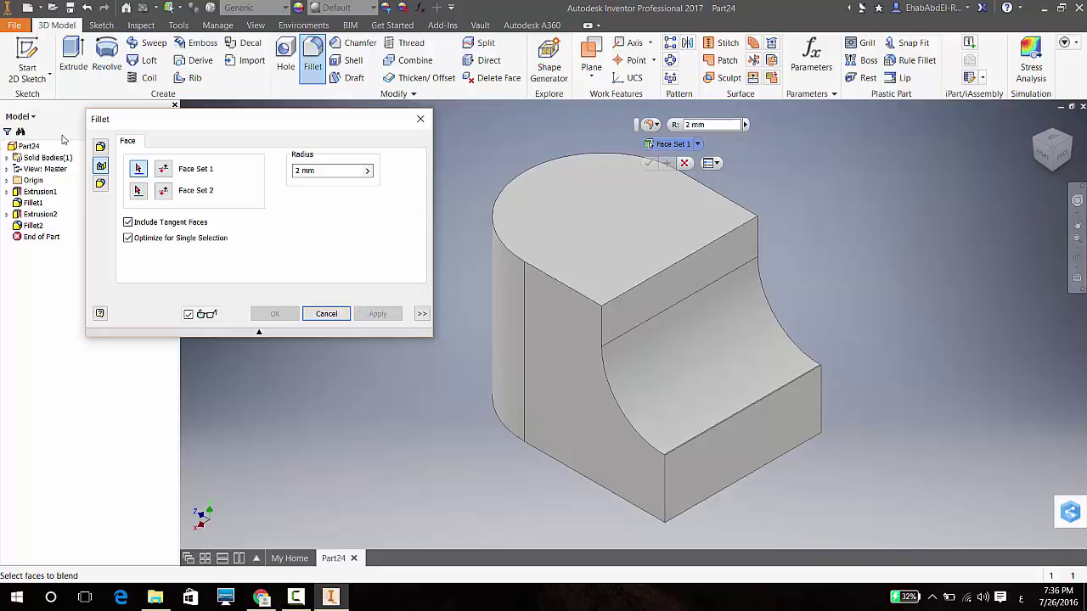
- Add a variable-radius fillet to the ledge's bottom outer edge, with radii of 2 mm at the start and 25 mm at the end
{"action": "left_click", "coordinate": [101, 147]}
{"action": "left_click", "coordinate": [187, 143]}
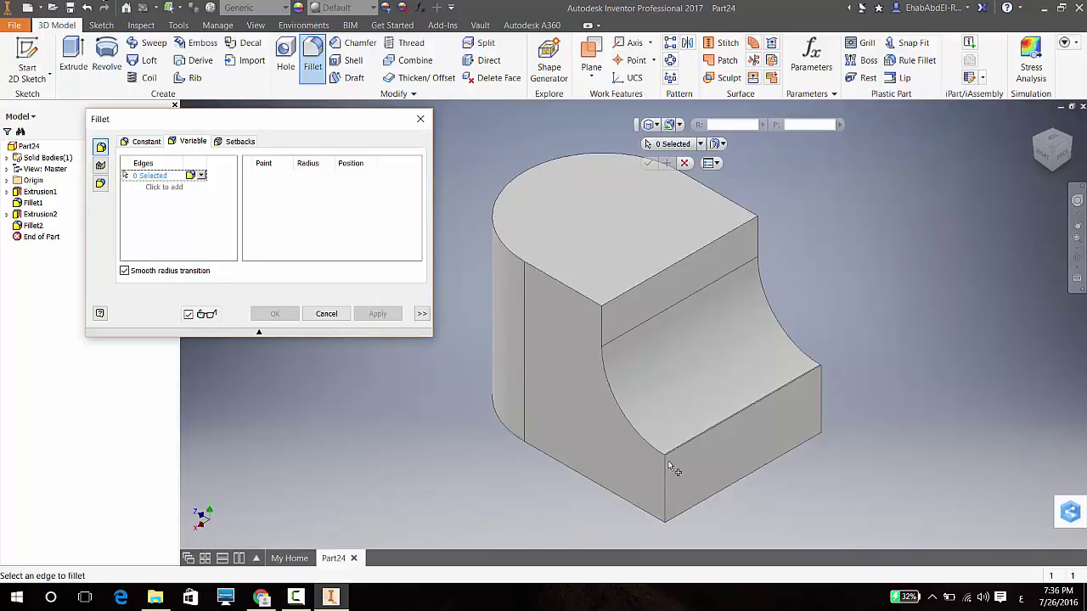
{"action": "middle_click_drag", "start_coordinate": [679, 509], "coordinate": [692, 406], "text": "shift"}
{"action": "left_click", "coordinate": [720, 375]}
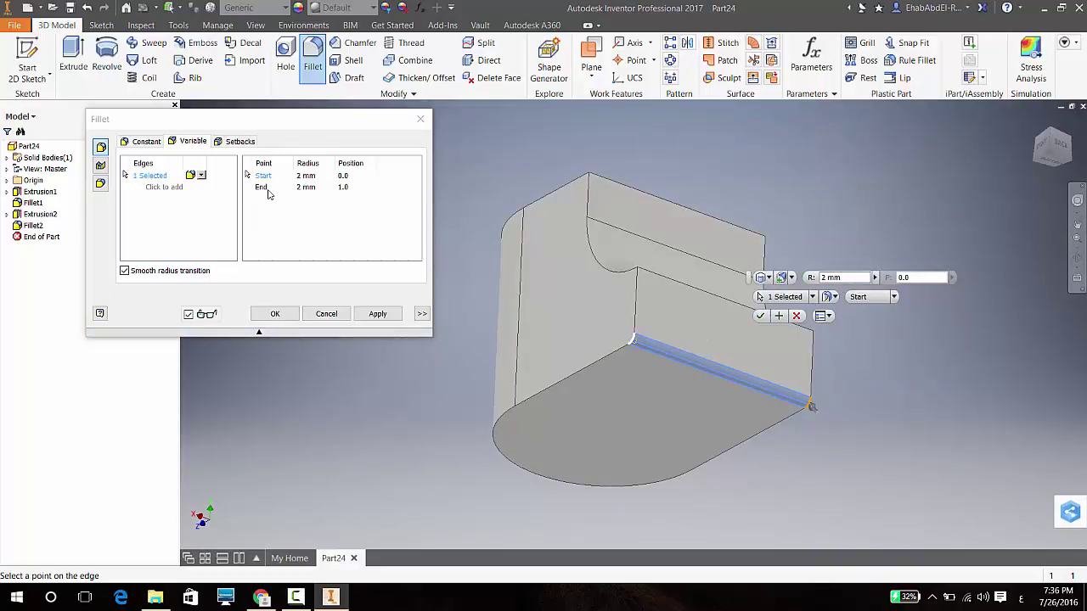
{"action": "left_click", "coordinate": [307, 186]}
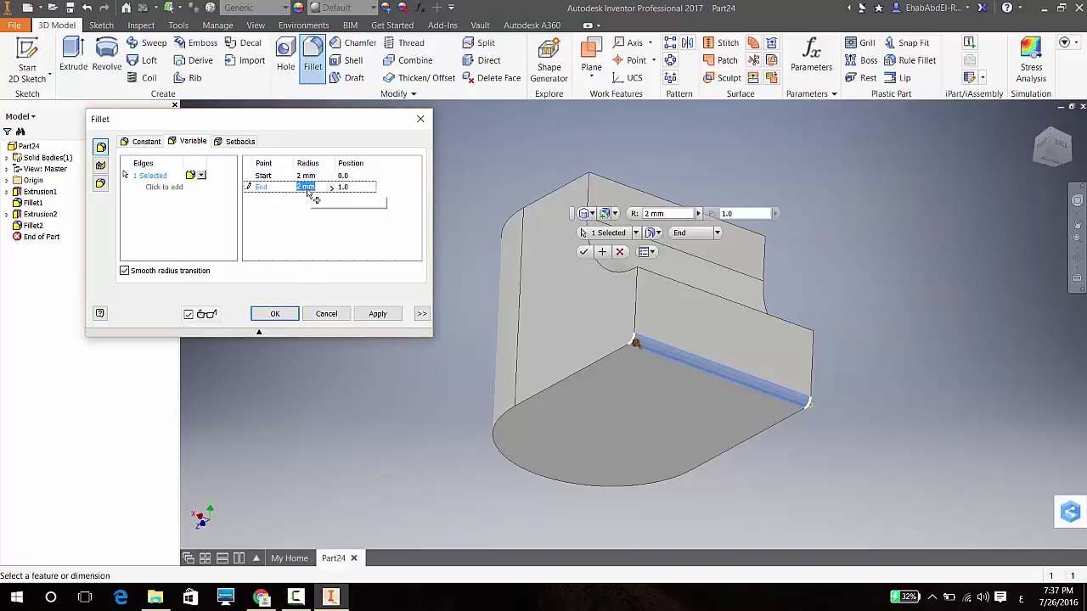
{"action": "type", "text": "25"}
{"action": "key", "text": "BackSpace"}
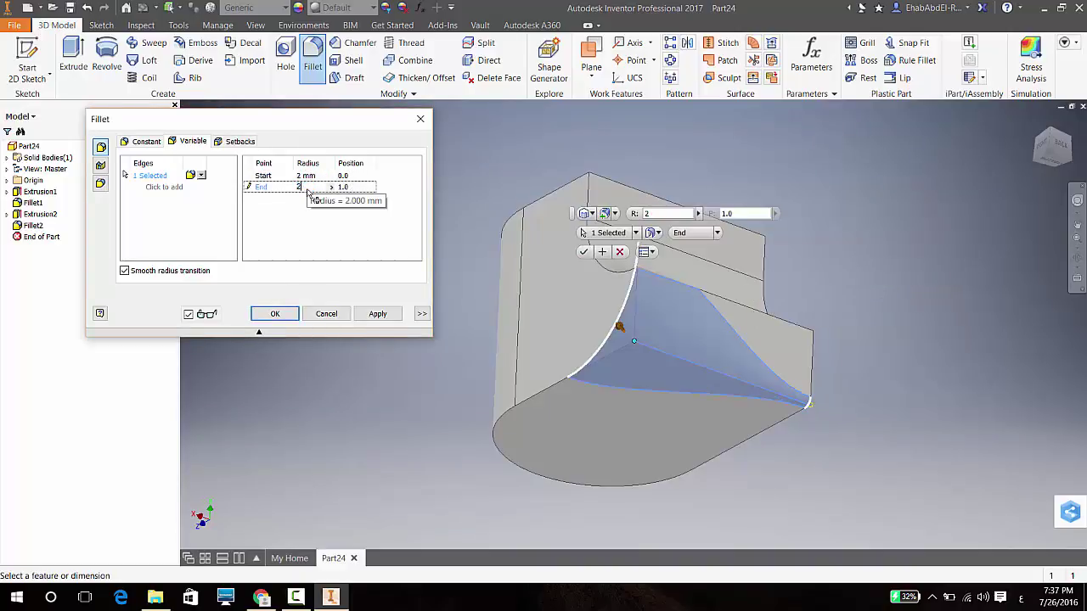
{"action": "type", "text": "5"}
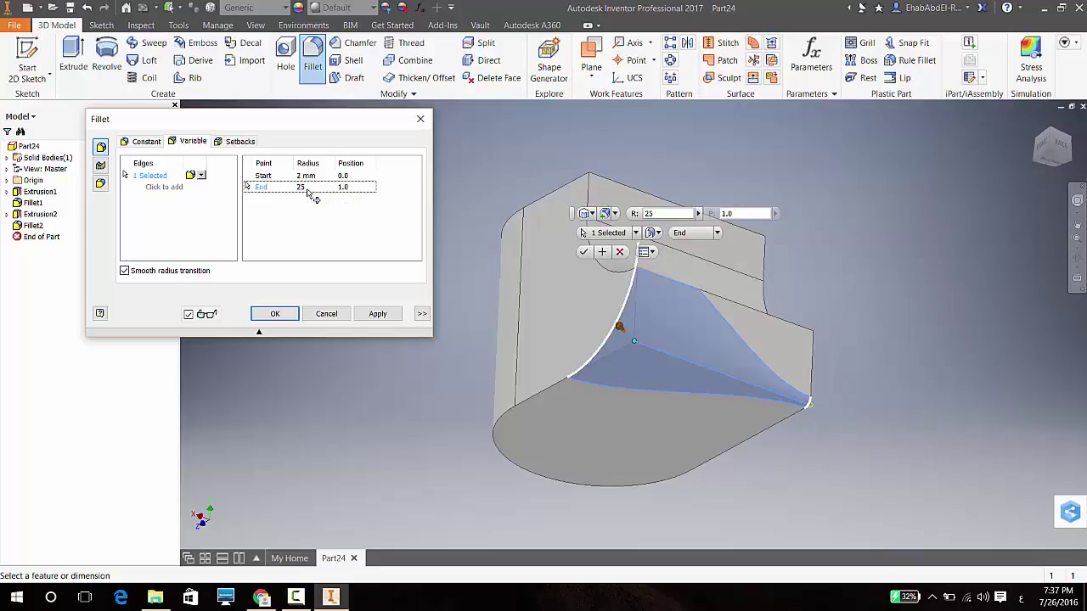
{"action": "left_click", "coordinate": [280, 313]}
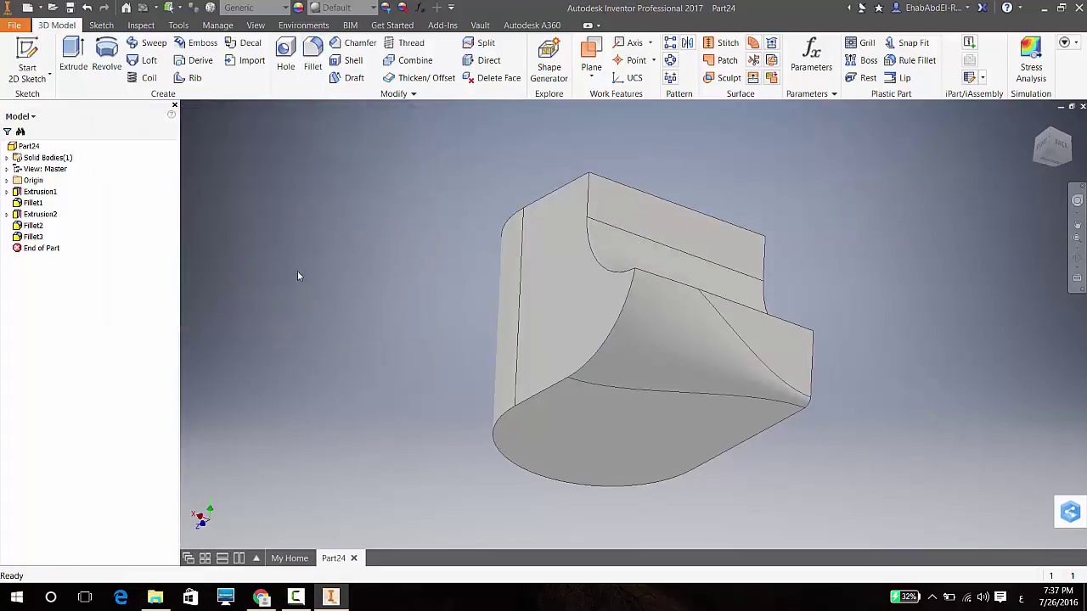
{"action": "middle_click_drag", "start_coordinate": [797, 281], "coordinate": [808, 252], "text": "shift"}
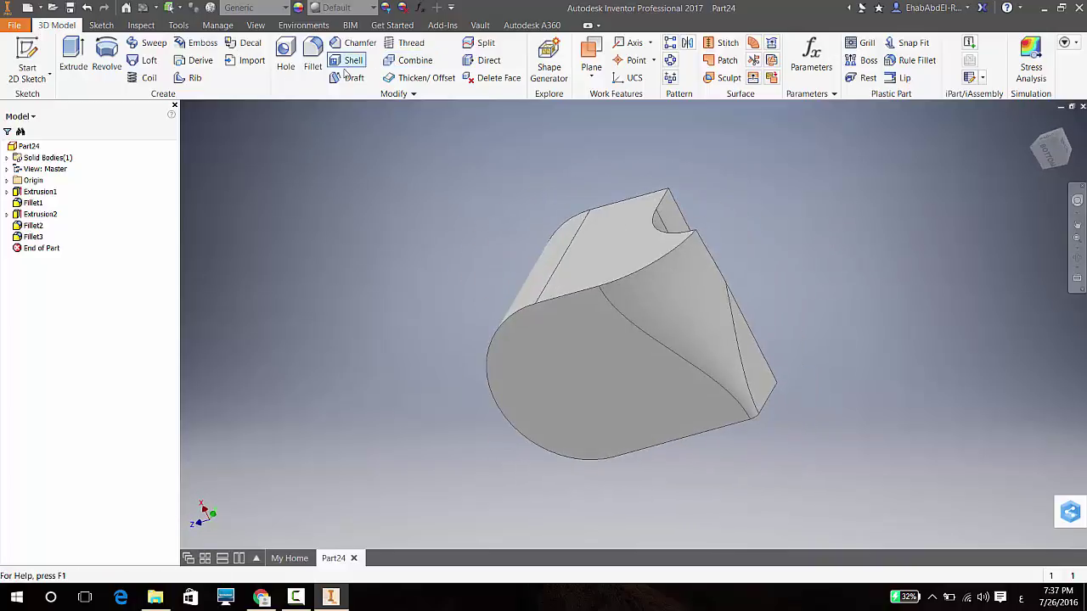
{"action": "left_click", "coordinate": [312, 58]}
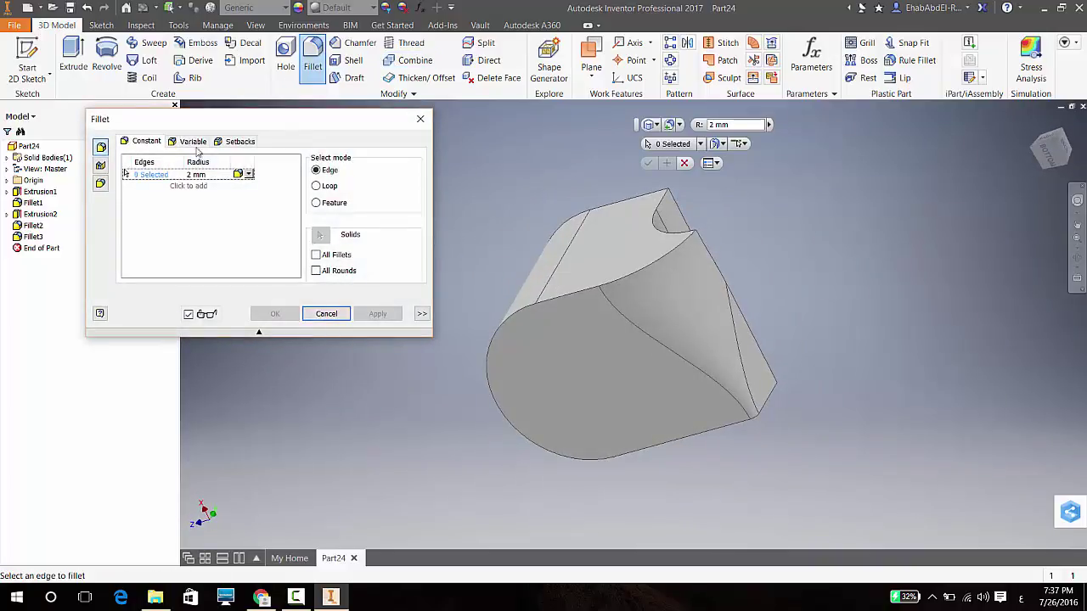
{"action": "left_click", "coordinate": [221, 141]}
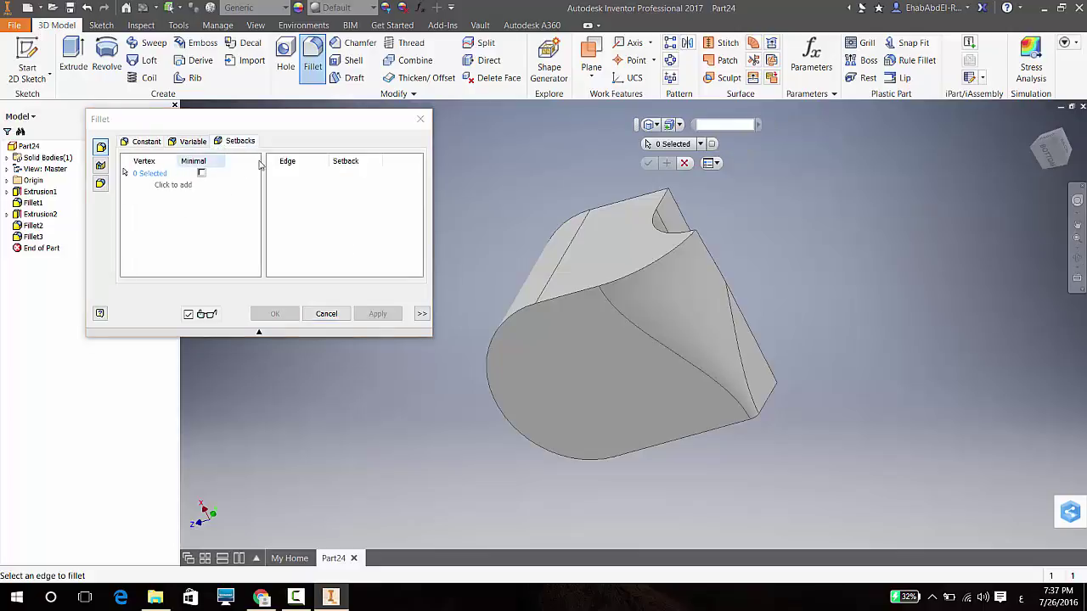
{"action": "middle_click_drag", "start_coordinate": [673, 241], "coordinate": [628, 306], "text": "shift"}
{"action": "scroll", "coordinate": [670, 274], "scroll_direction": "up", "scroll_amount": 5}
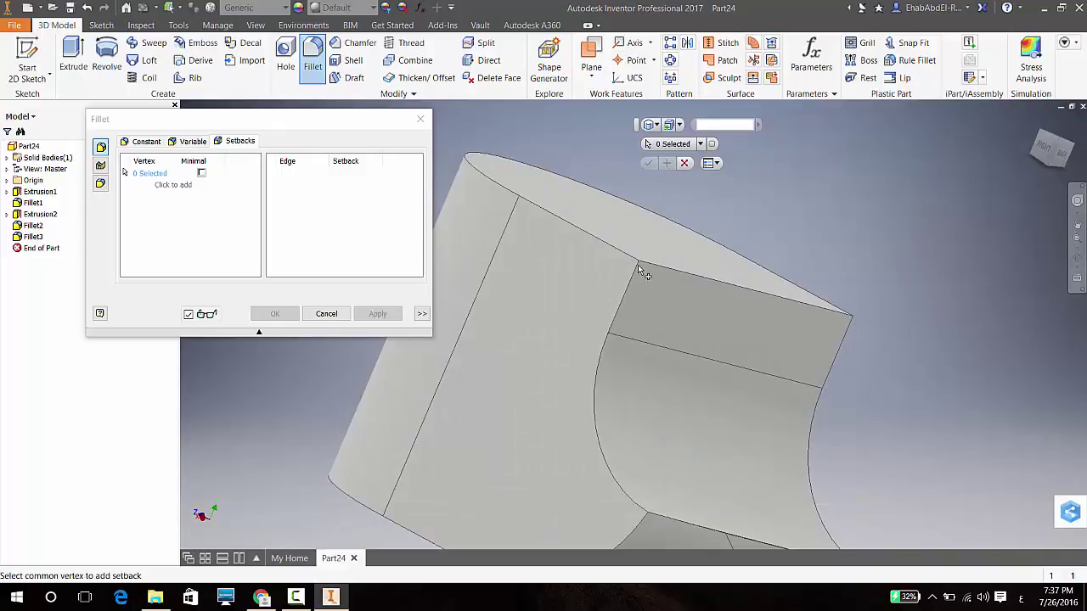
{"action": "left_click", "coordinate": [155, 174]}
{"action": "left_click", "coordinate": [425, 124]}
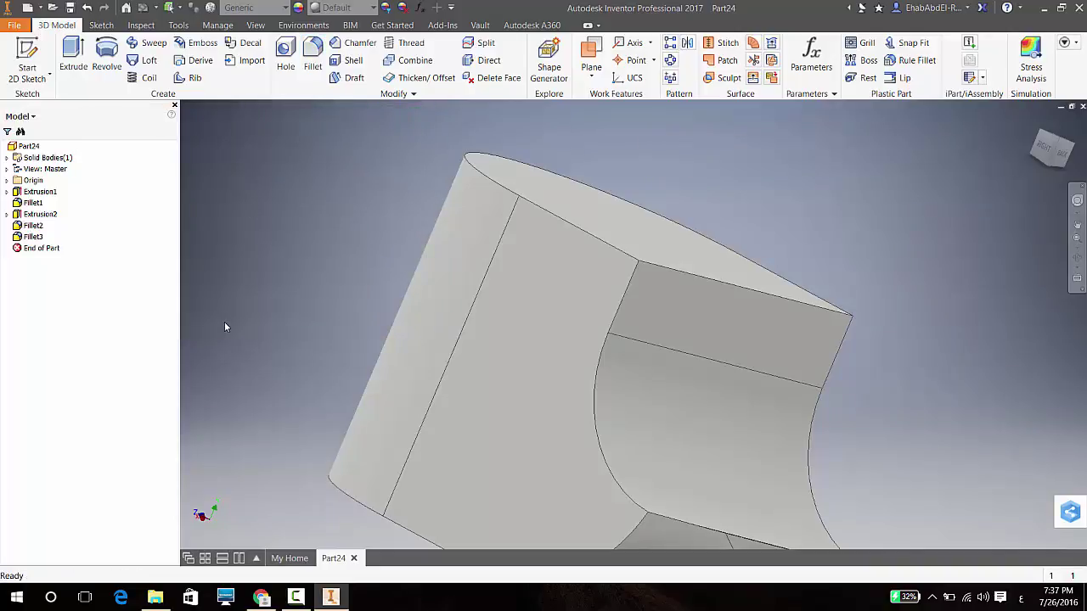
{"action": "middle_click_drag", "start_coordinate": [570, 127], "coordinate": [562, 183], "text": "shift"}
{"action": "scroll", "coordinate": [561, 184], "scroll_direction": "down", "scroll_amount": 3}
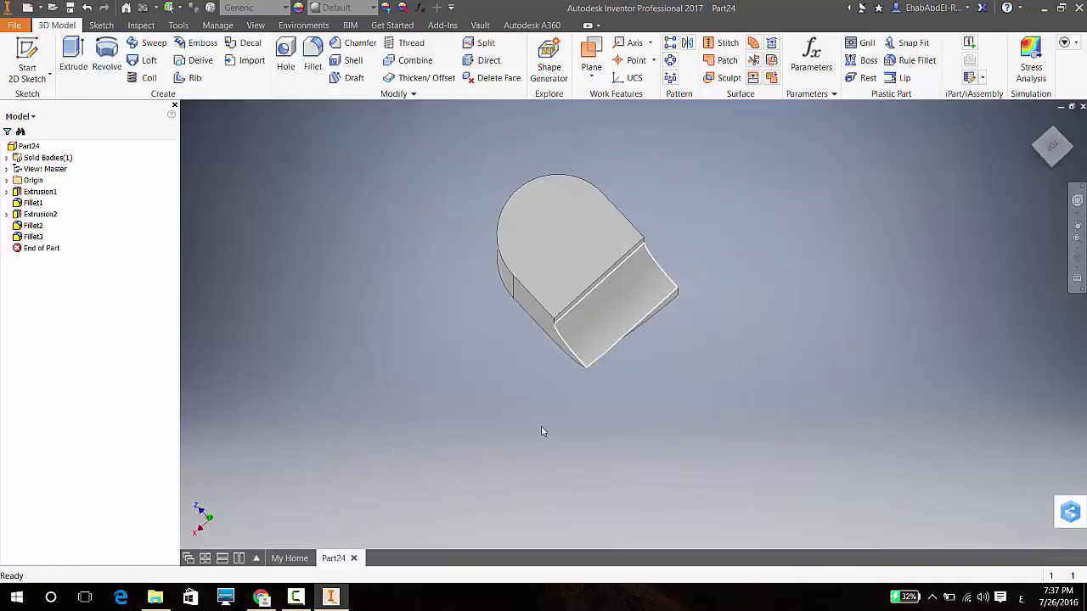
{"action": "middle_click_drag", "start_coordinate": [499, 347], "coordinate": [640, 369], "text": "shift"}
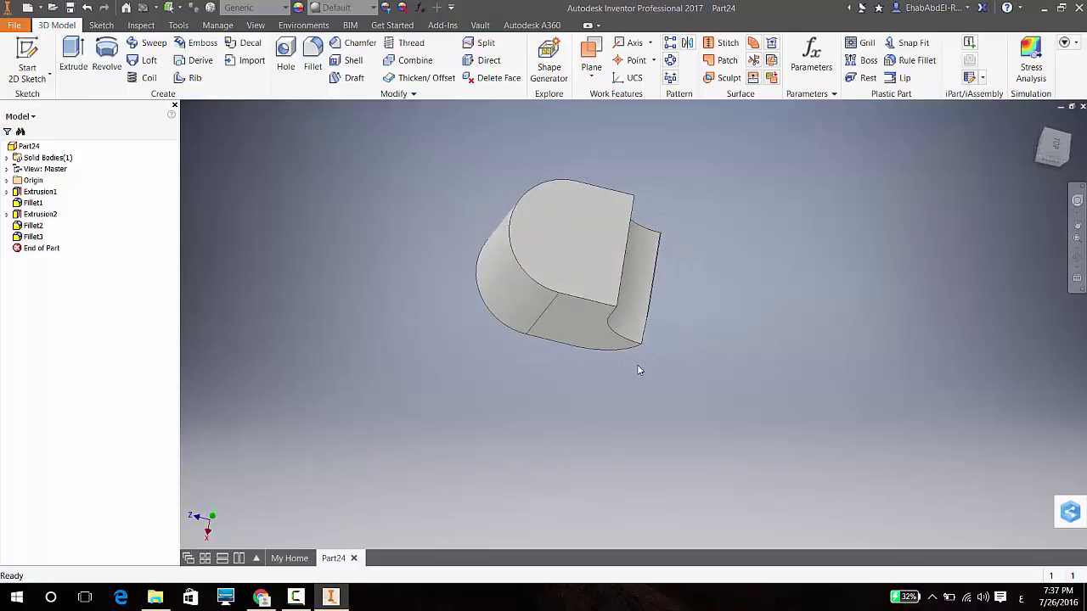
{"action": "middle_click_drag", "start_coordinate": [639, 369], "coordinate": [752, 220], "text": "shift"}
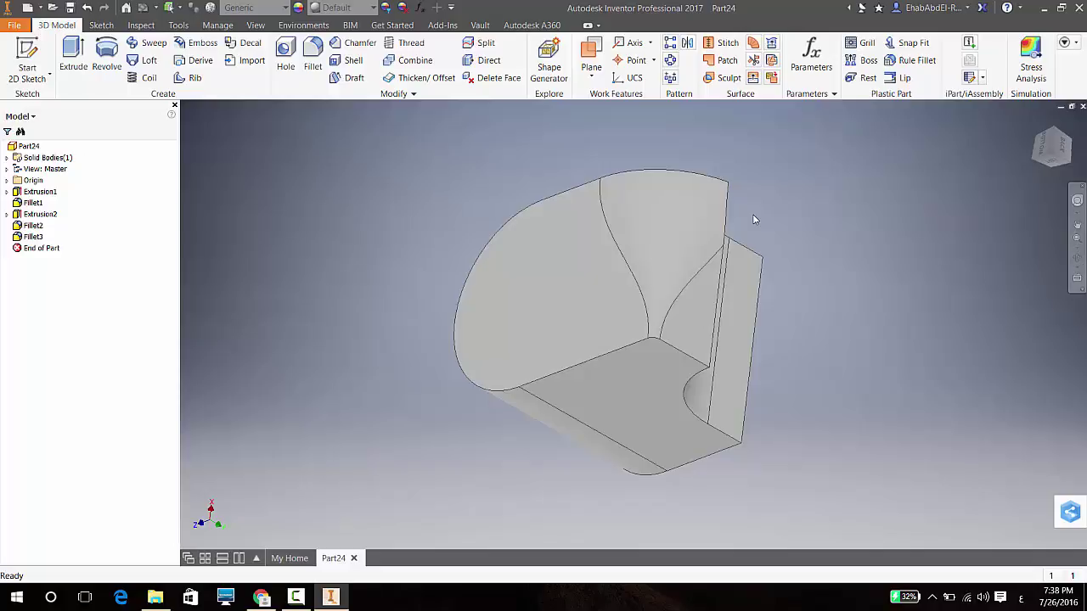
{"action": "middle_click_drag", "start_coordinate": [688, 246], "coordinate": [740, 233], "text": "shift"}
{"action": "middle_click_drag", "start_coordinate": [677, 311], "coordinate": [1051, 372], "text": "shift"}
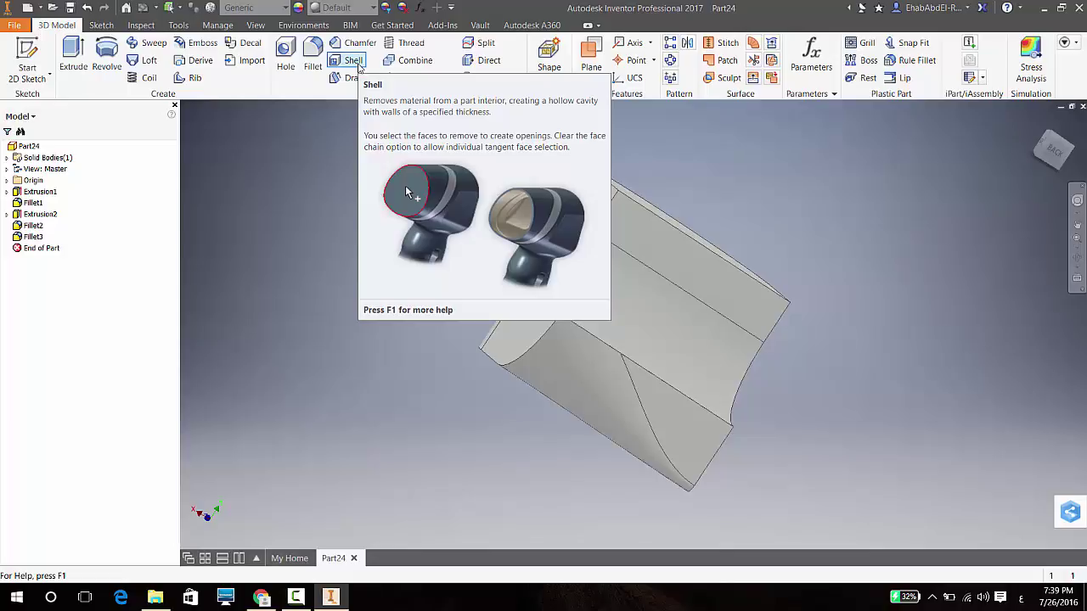
- Shell the part with a wall thickness of 0.1 mm
{"action": "left_click", "coordinate": [354, 60]}
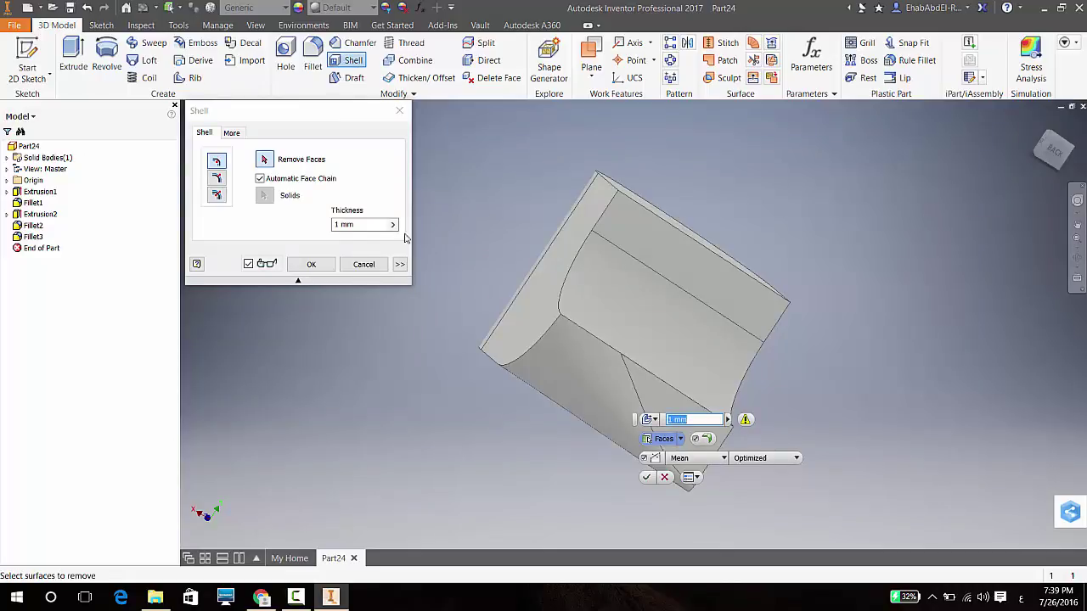
{"action": "left_click", "coordinate": [359, 225]}
{"action": "left_click_drag", "start_coordinate": [350, 224], "coordinate": [321, 225]}
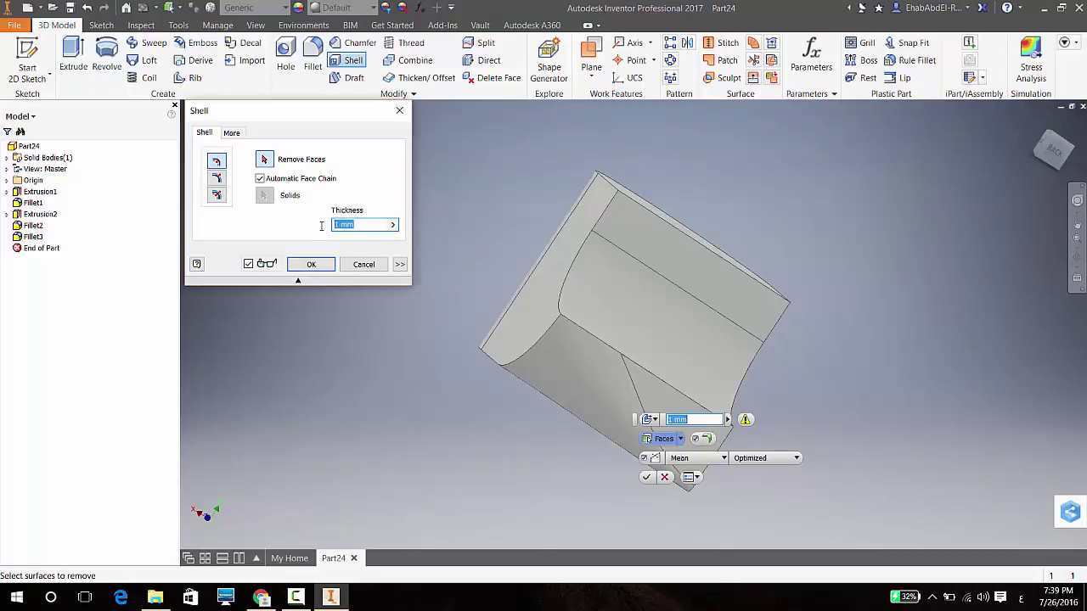
{"action": "type", "text": "5"}
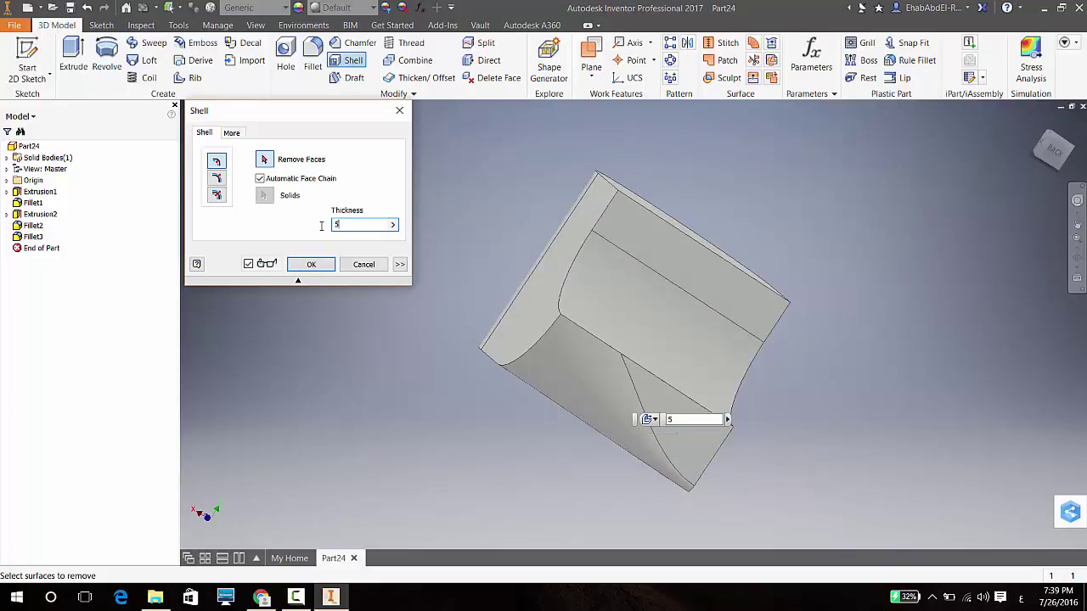
{"action": "key", "text": "BackSpace"}
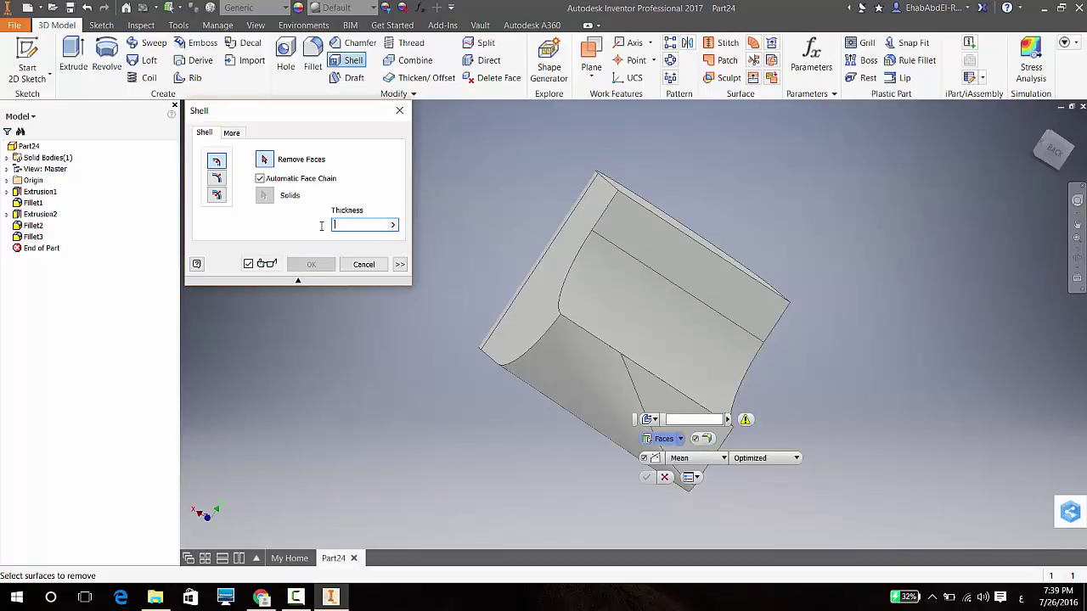
{"action": "type", "text": "0.5"}
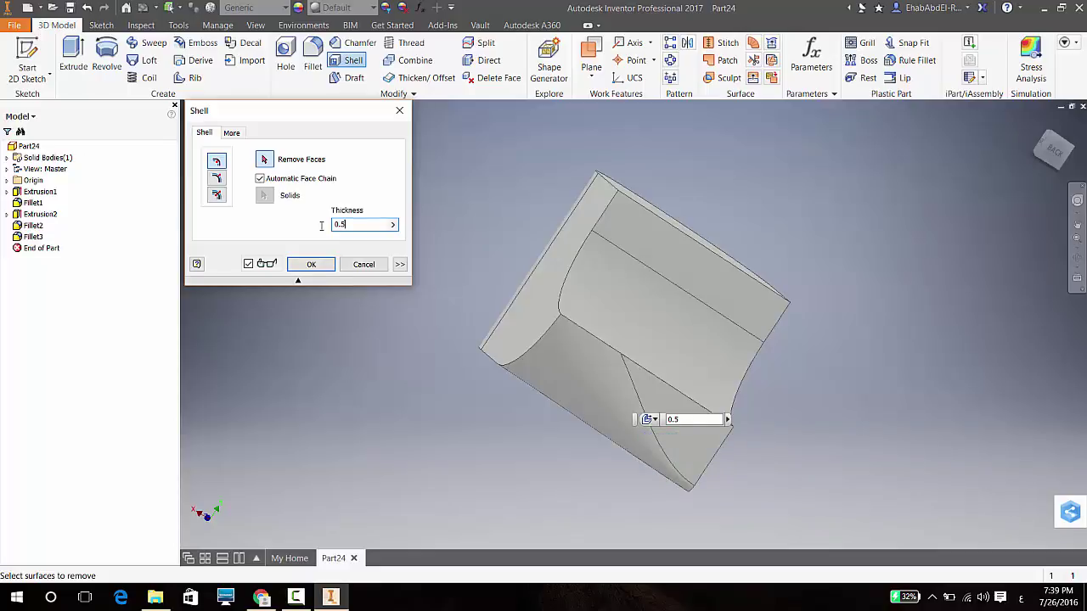
{"action": "key", "text": "BackSpace"}
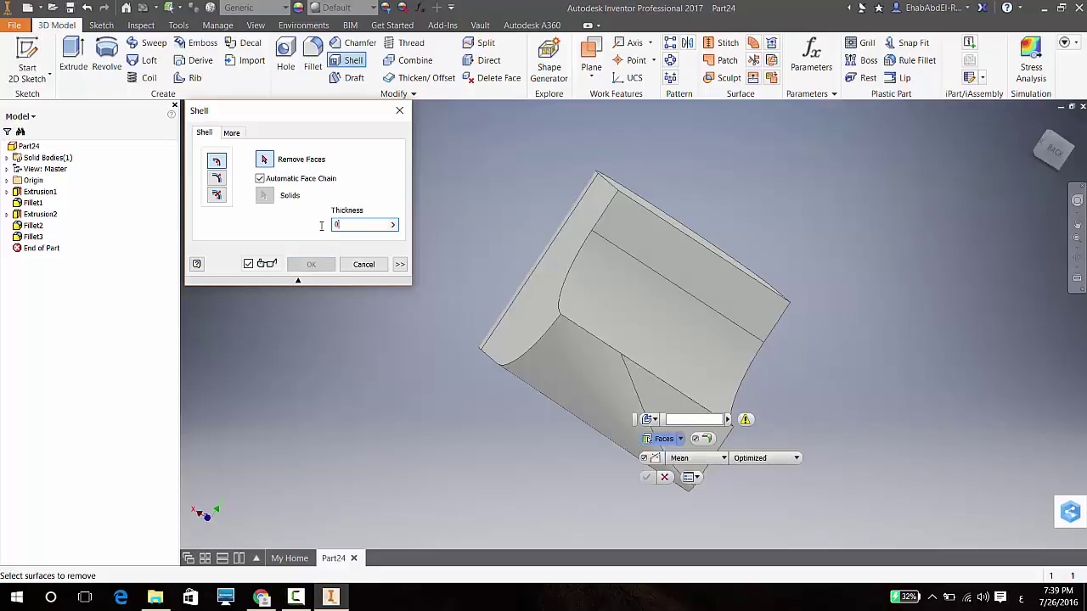
{"action": "type", "text": "1"}
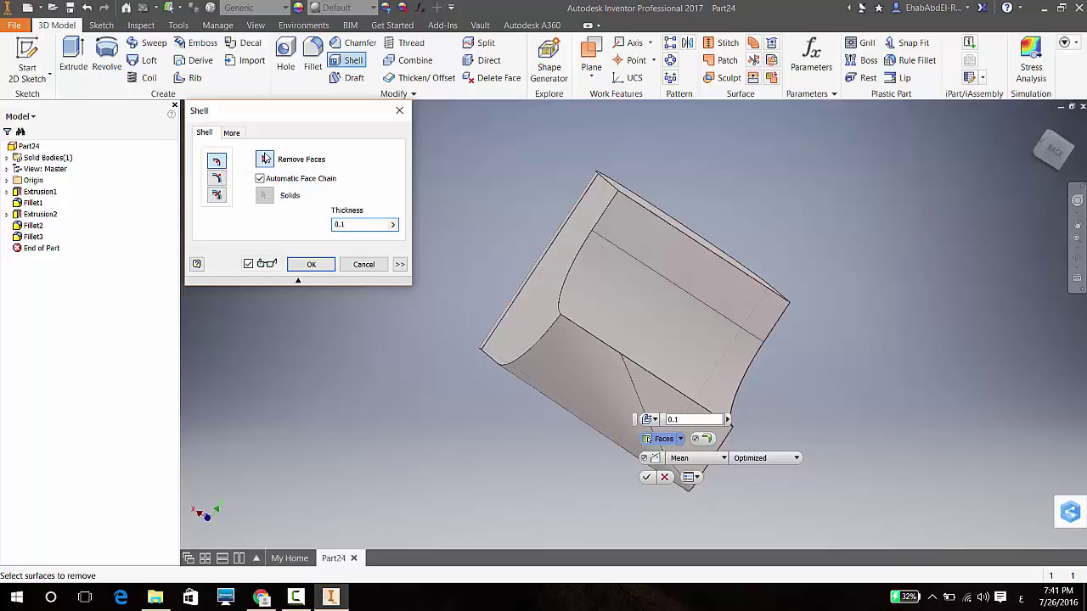
{"action": "left_click", "coordinate": [633, 301]}
{"action": "left_click", "coordinate": [311, 264]}
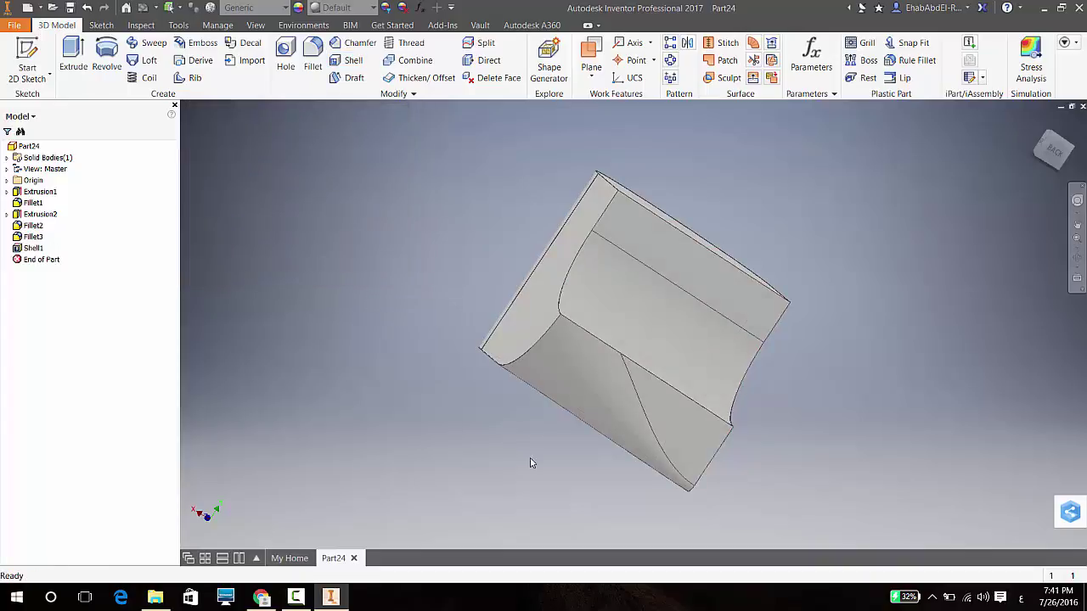
- Inspect the shelled part's walls in the Wireframe and Wireframe with Hidden Edges visual styles
{"action": "middle_click_drag", "start_coordinate": [530, 462], "coordinate": [438, 297], "text": "shift"}
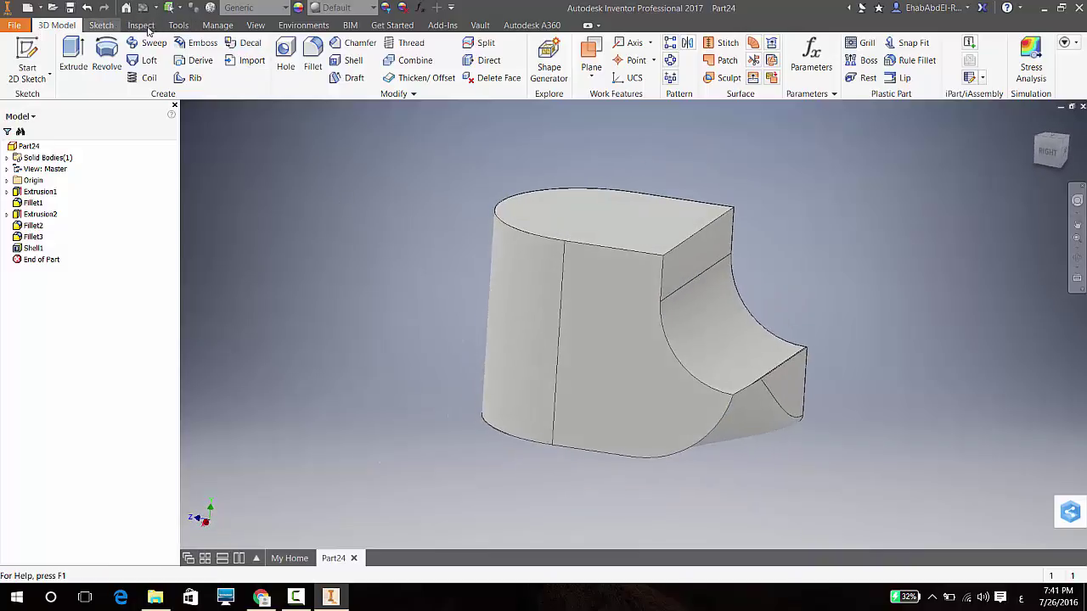
{"action": "left_click", "coordinate": [255, 24]}
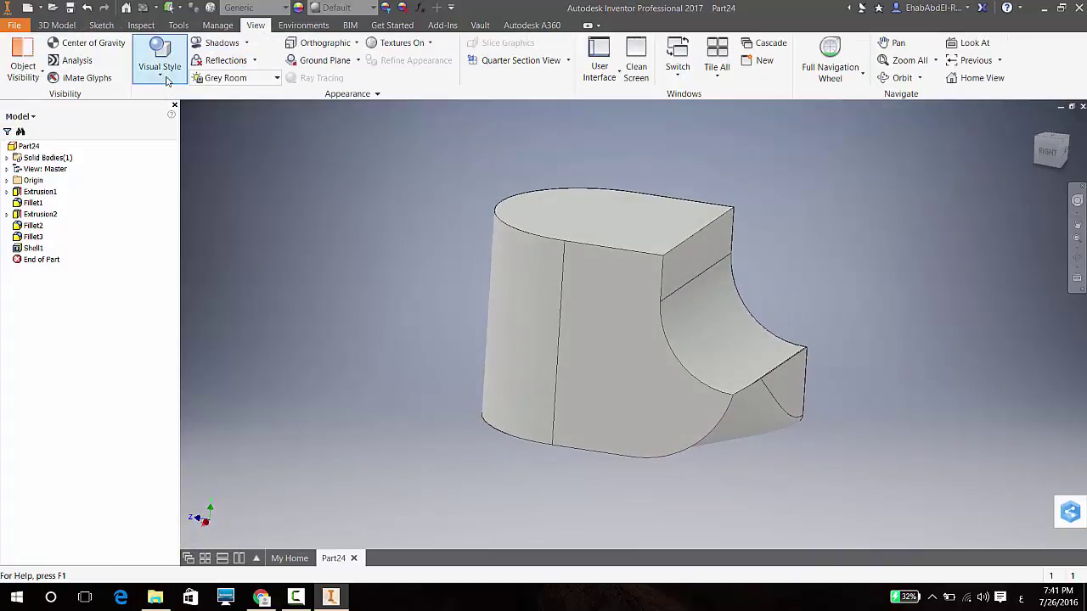
{"action": "left_click", "coordinate": [166, 76]}
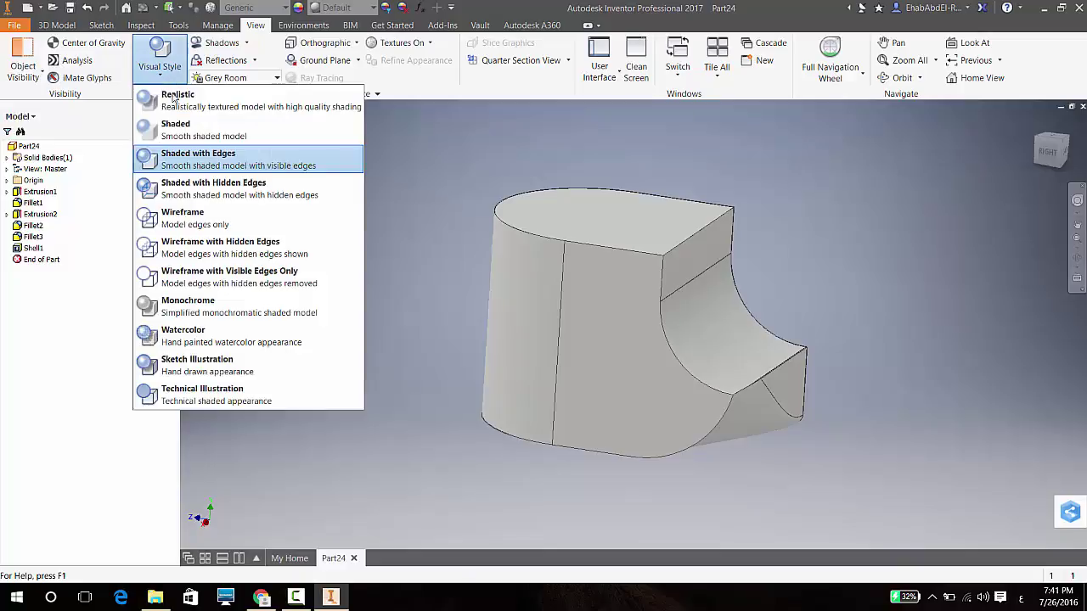
{"action": "left_click", "coordinate": [209, 218]}
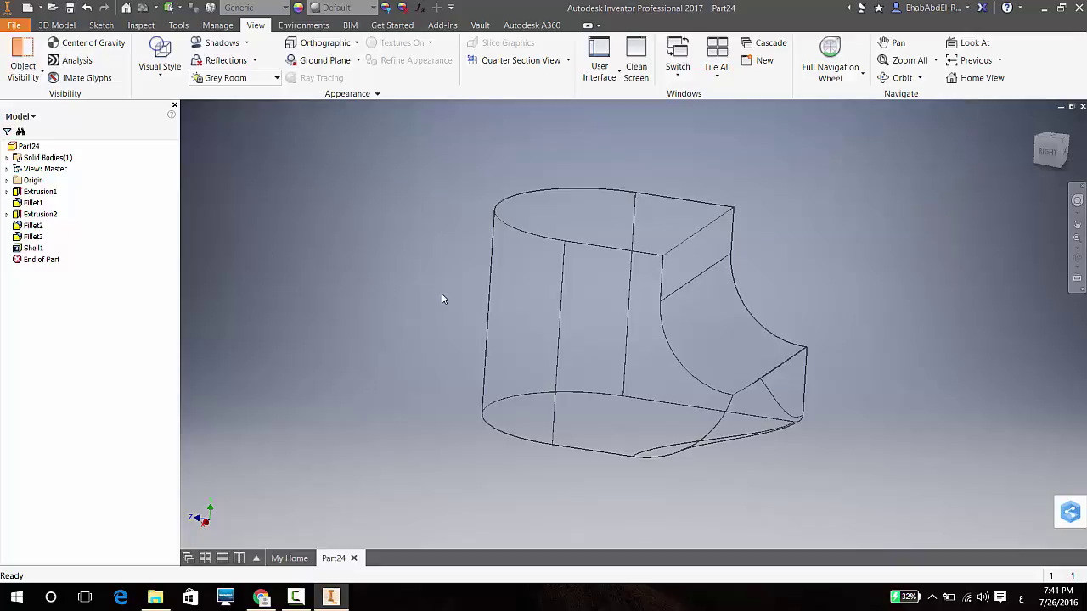
{"action": "middle_click_drag", "start_coordinate": [441, 298], "coordinate": [334, 300], "text": "shift"}
{"action": "left_click", "coordinate": [166, 77]}
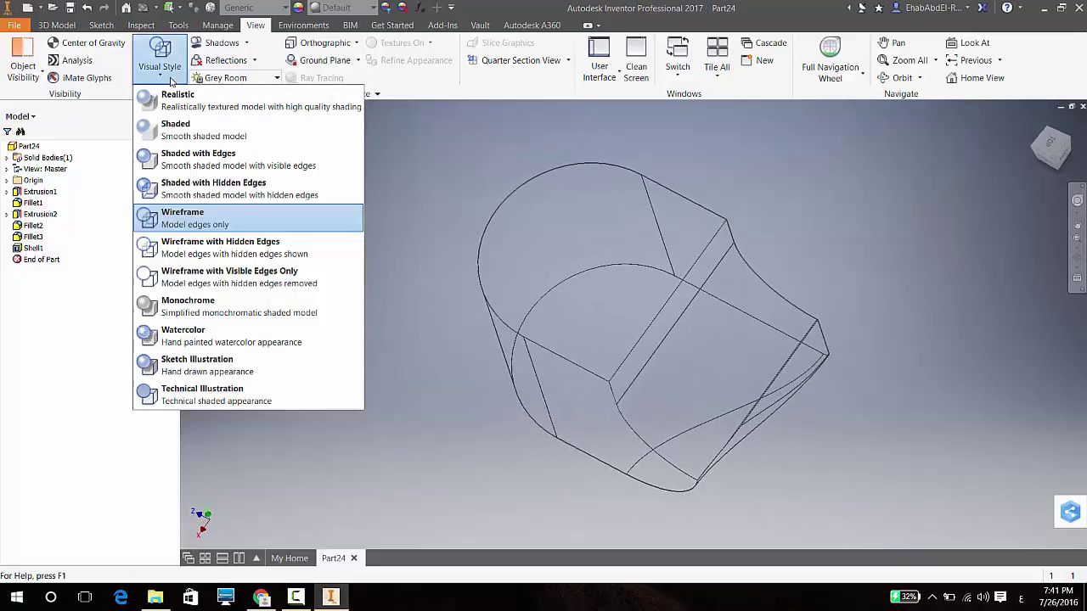
{"action": "left_click", "coordinate": [238, 247]}
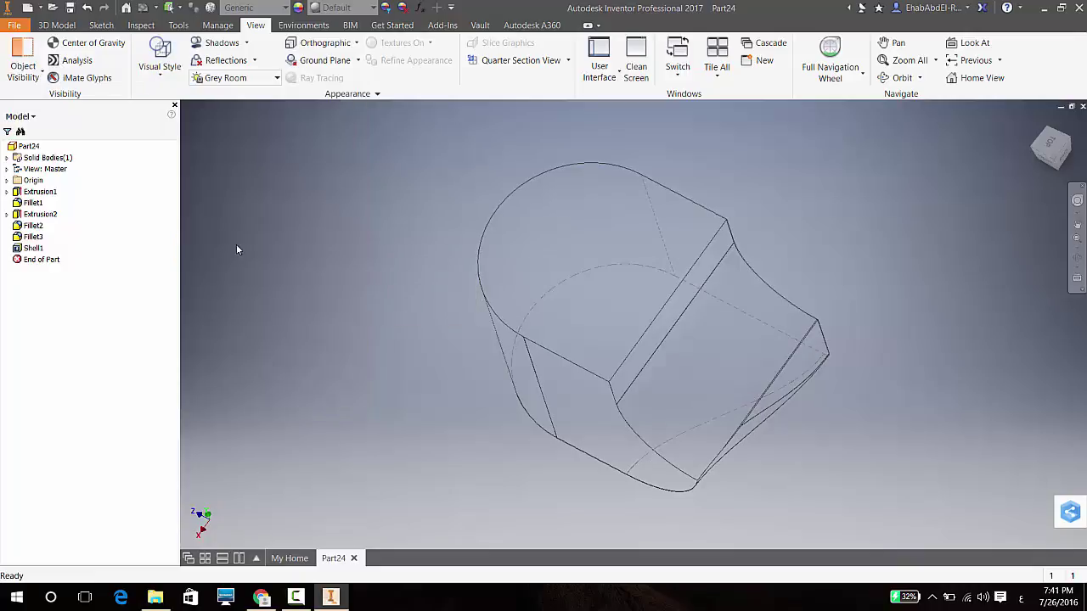
{"action": "middle_click_drag", "start_coordinate": [464, 354], "coordinate": [579, 343], "text": "shift"}
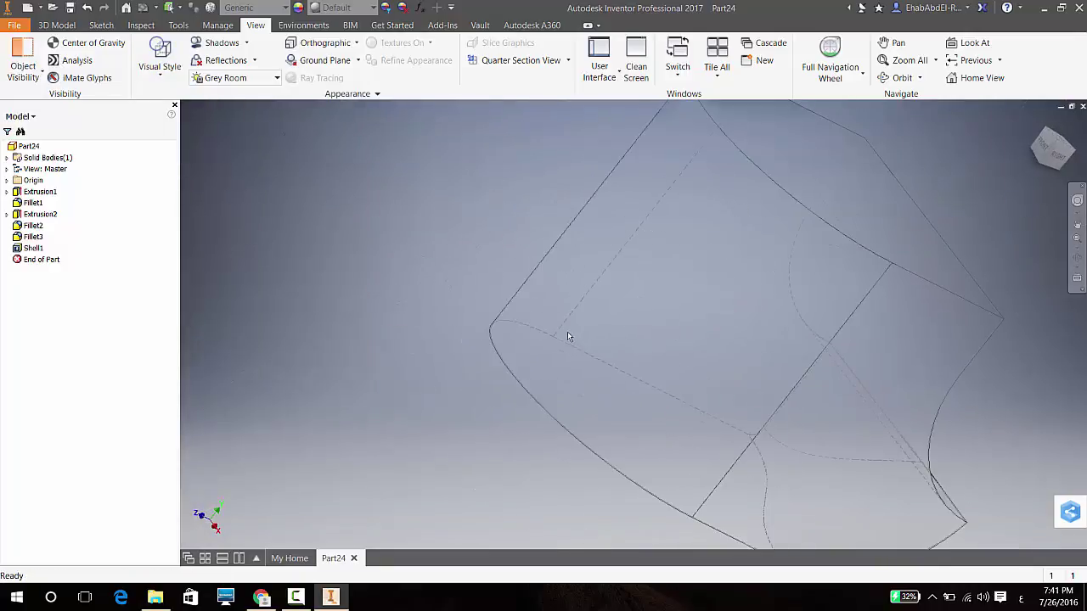
{"action": "scroll", "coordinate": [568, 335], "scroll_direction": "up", "scroll_amount": 5}
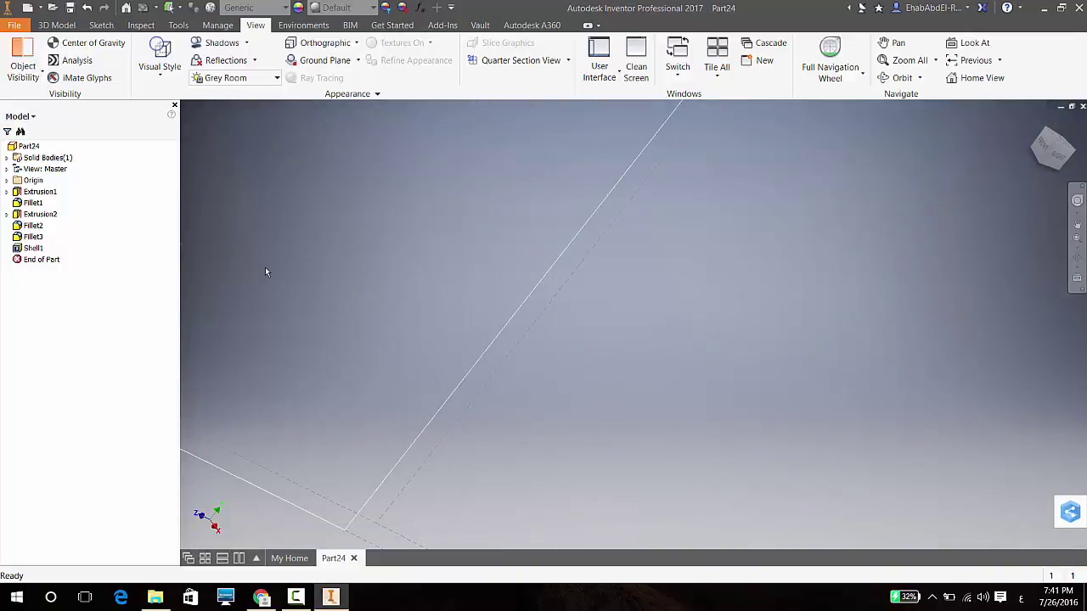
{"action": "mouse_move", "coordinate": [265, 269]}
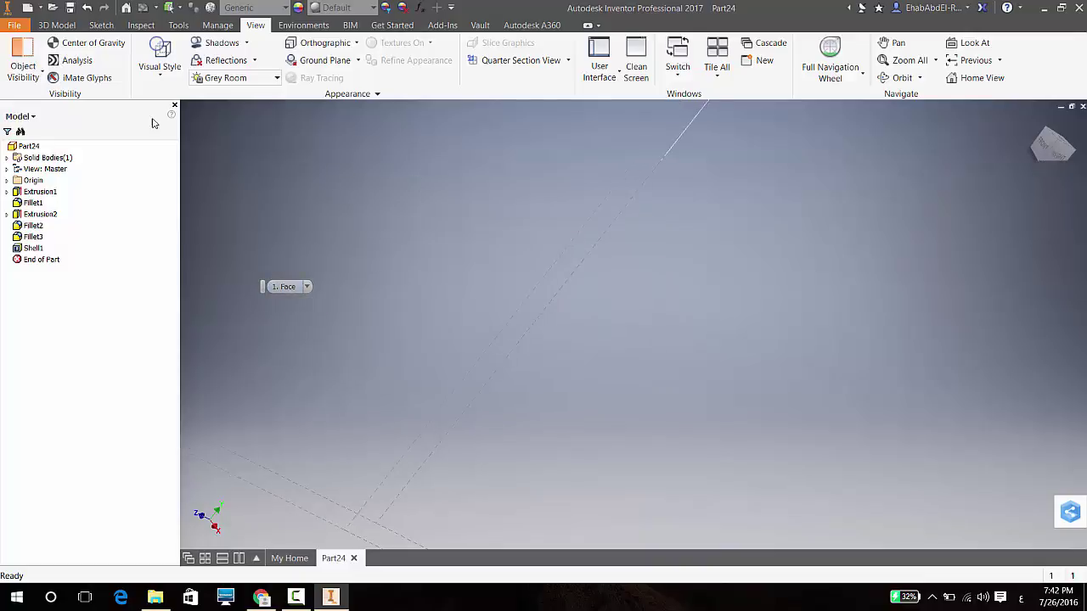
- Set the visual style to Realistic and show the whole part
{"action": "left_click", "coordinate": [160, 61]}
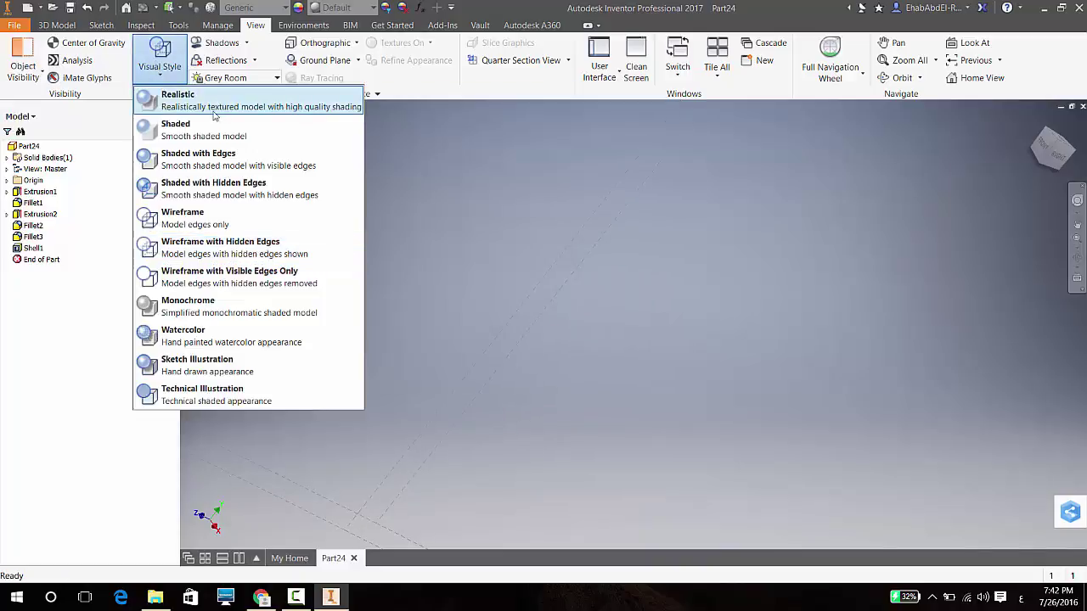
{"action": "left_click", "coordinate": [174, 97]}
{"action": "scroll", "coordinate": [532, 259], "scroll_direction": "down", "scroll_amount": 3}
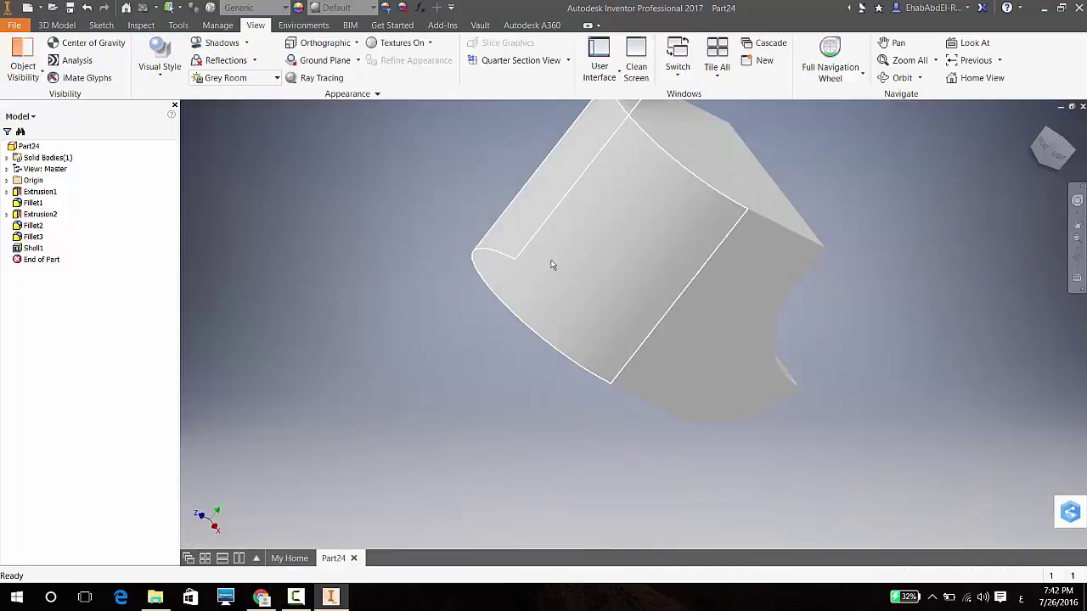
{"action": "middle_click_drag", "start_coordinate": [667, 294], "coordinate": [592, 292], "text": "shift"}
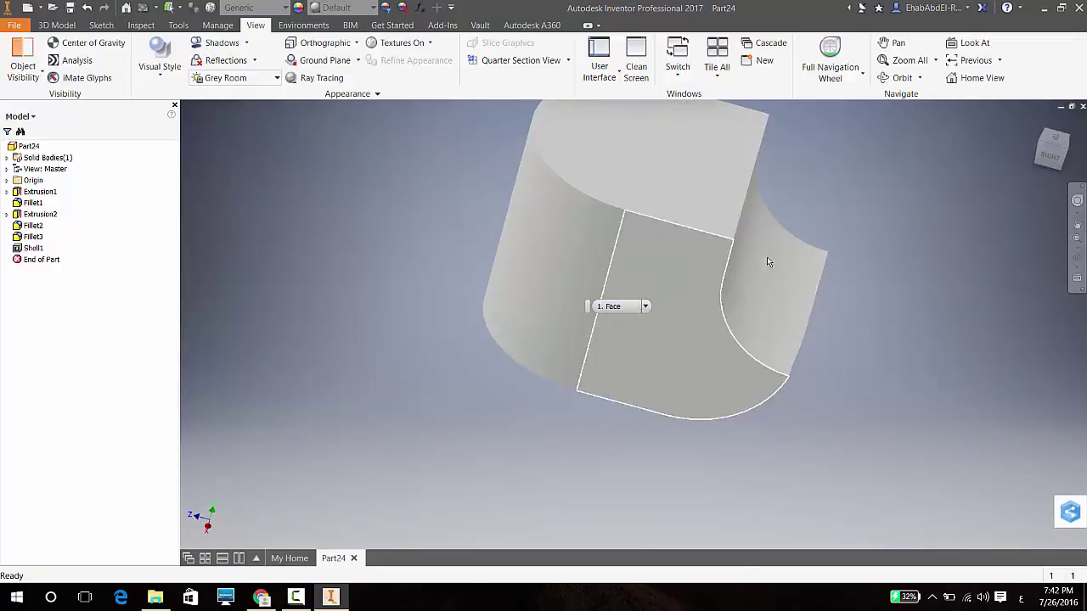
{"action": "scroll", "coordinate": [607, 303], "scroll_direction": "down", "scroll_amount": 5}
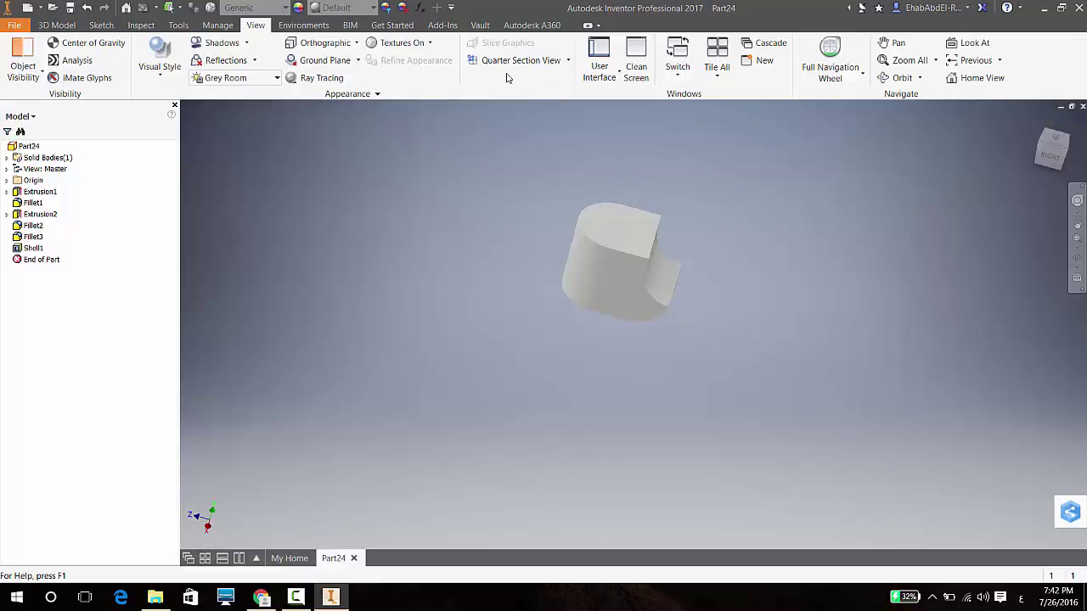
- Inspect the interior with a half section view from the flat side face, offset about -23 mm, and end the section view
{"action": "left_click", "coordinate": [568, 61]}
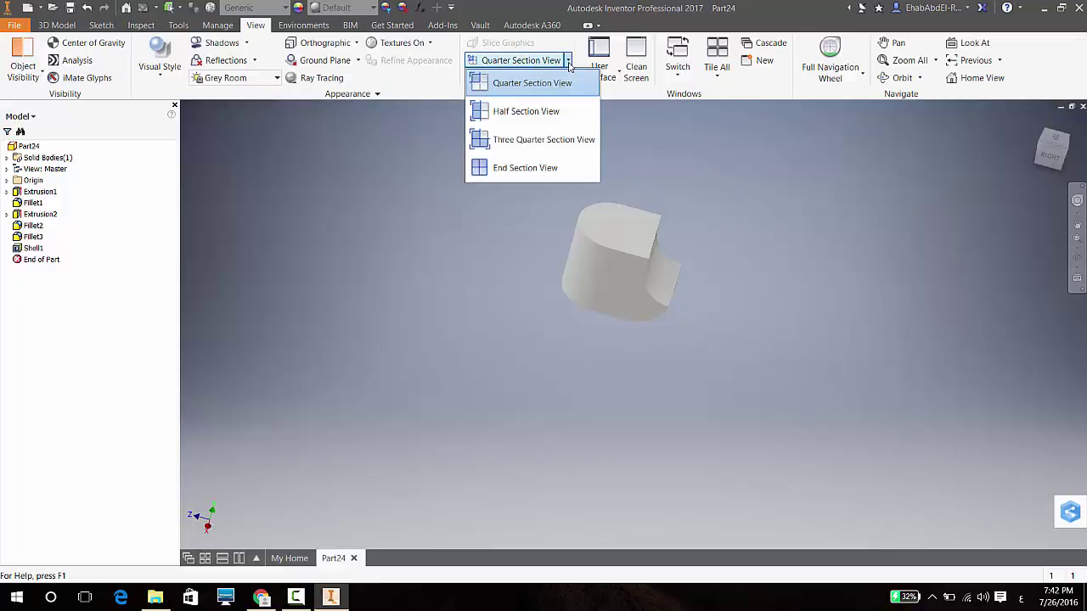
{"action": "left_click", "coordinate": [549, 116]}
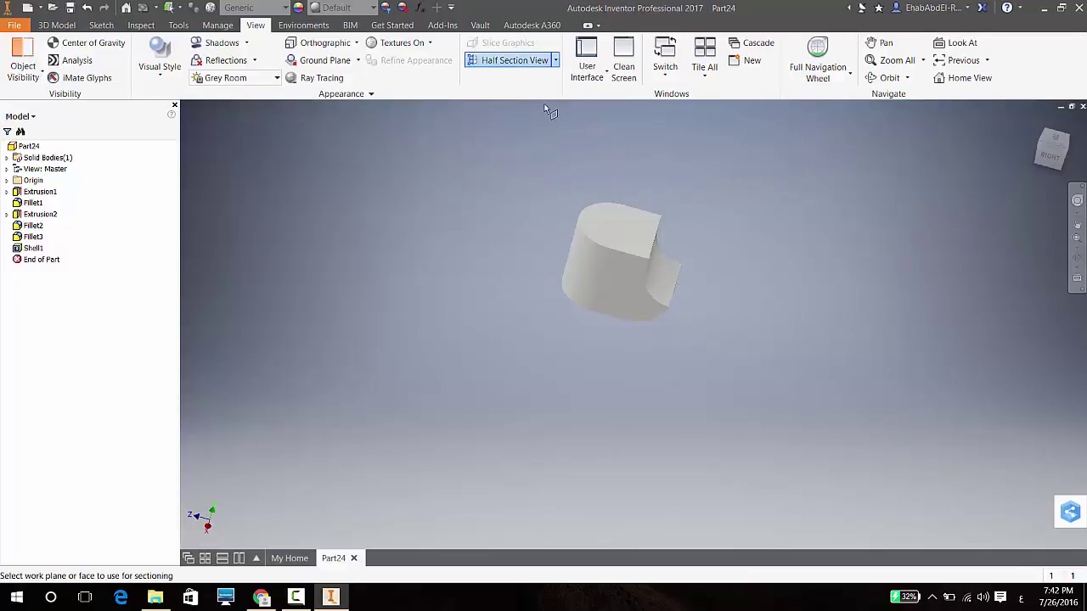
{"action": "left_click", "coordinate": [606, 272]}
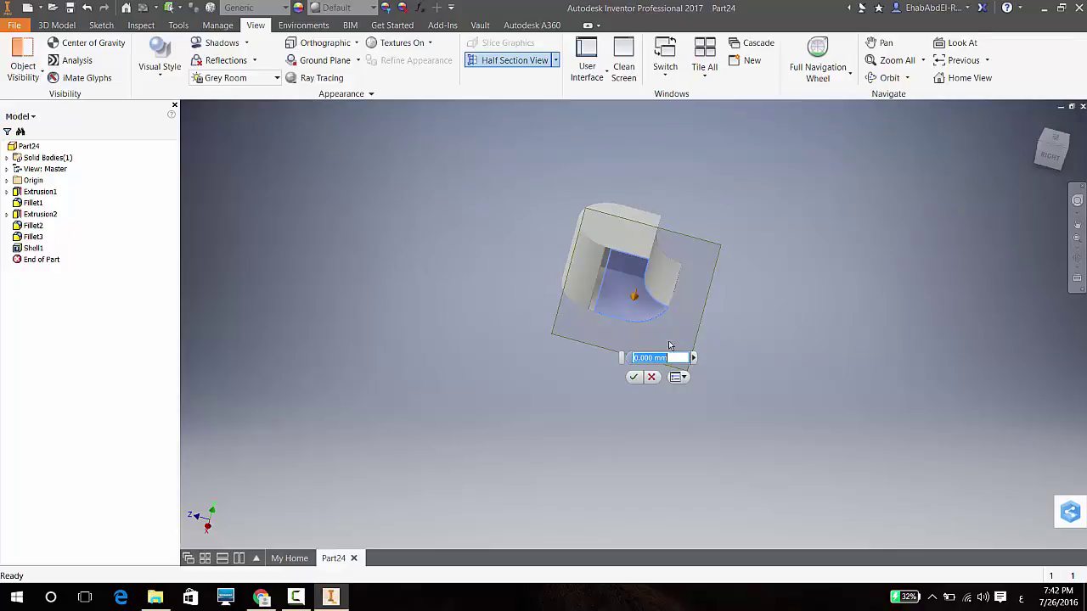
{"action": "left_click_drag", "start_coordinate": [640, 299], "coordinate": [652, 280]}
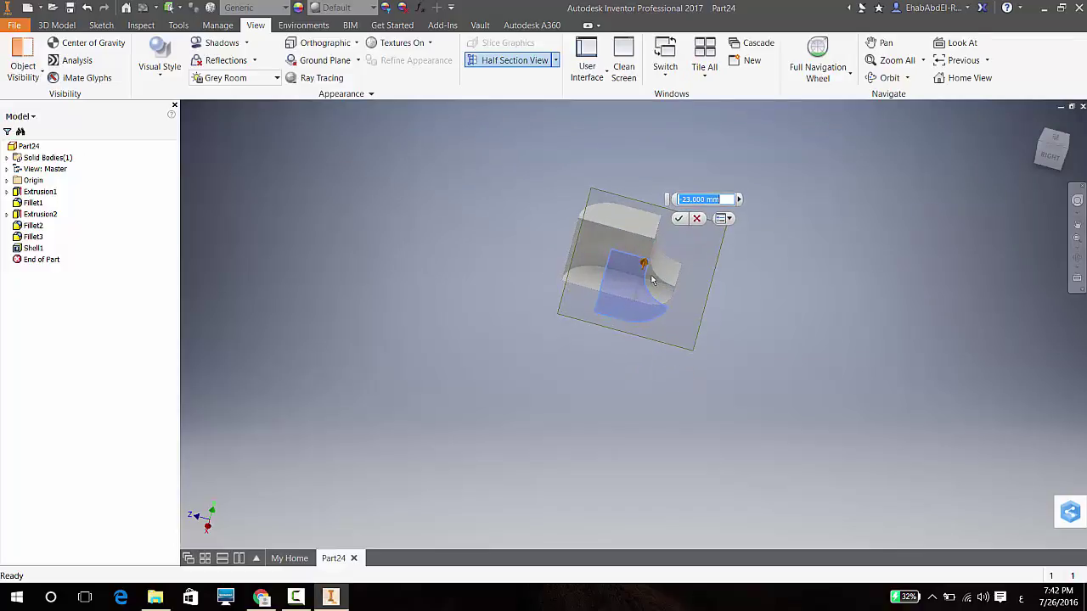
{"action": "left_click", "coordinate": [696, 218]}
{"action": "scroll", "coordinate": [619, 288], "scroll_direction": "down", "scroll_amount": 5}
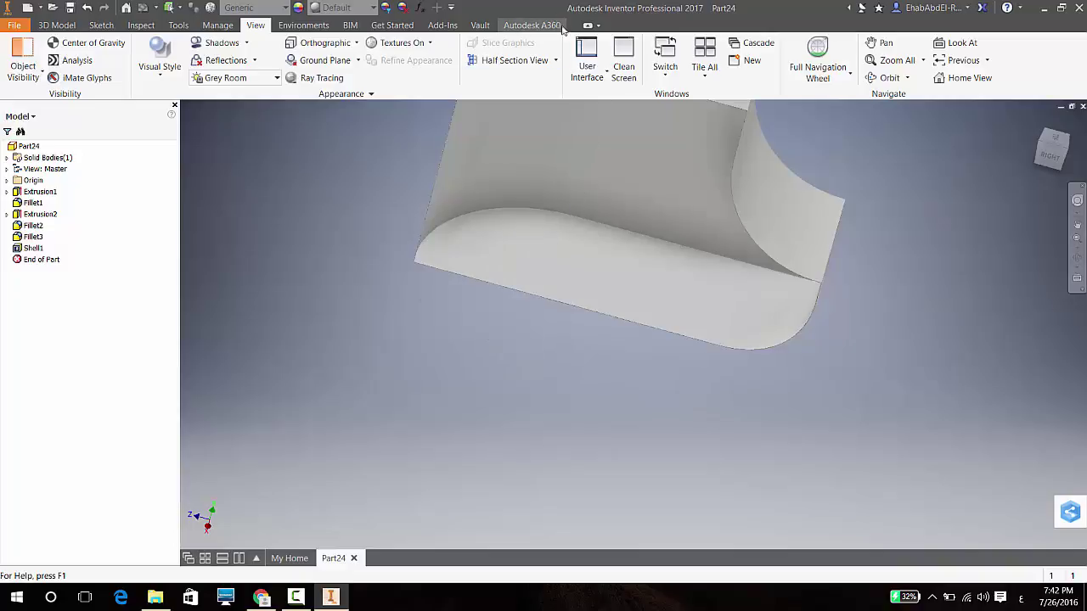
{"action": "left_click", "coordinate": [555, 61]}
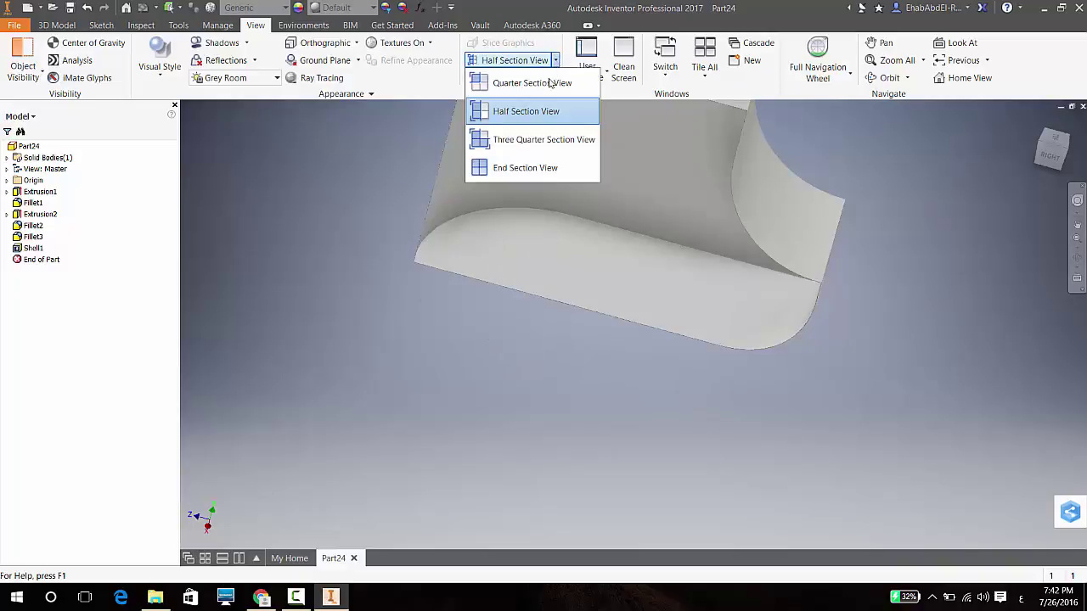
{"action": "left_click", "coordinate": [528, 168]}
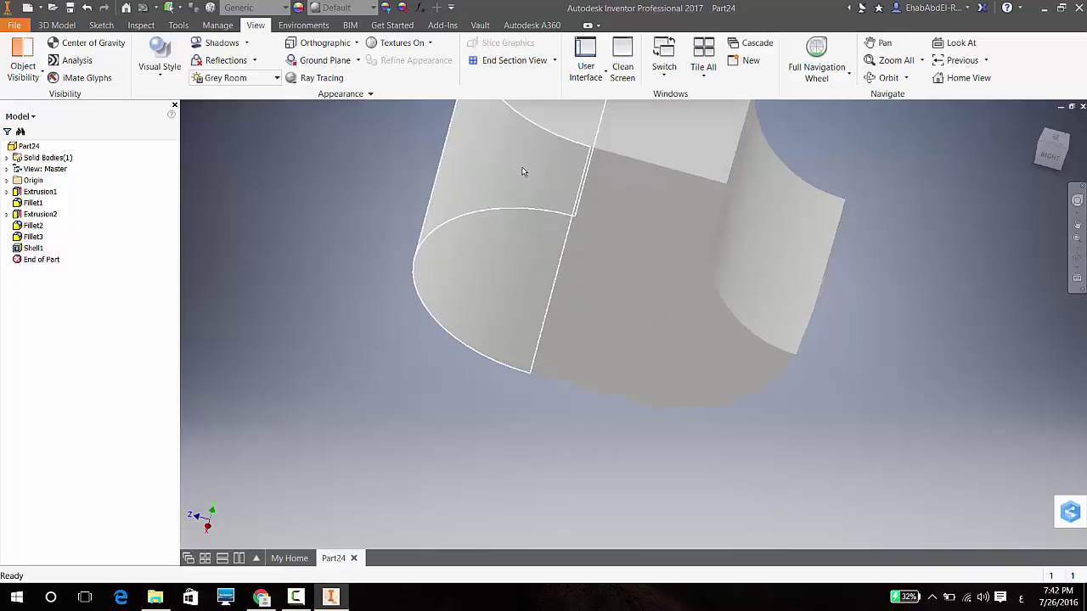
- Edit the shell feature to remove the round-ended top face and the tangent chain of notch faces as openings
{"action": "left_click", "coordinate": [1035, 120]}
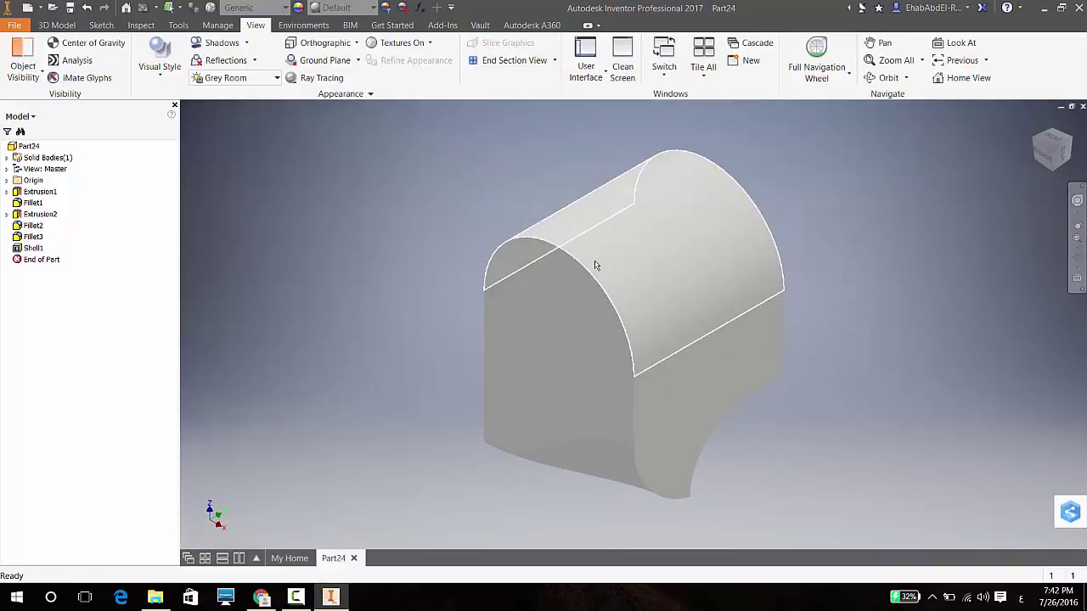
{"action": "middle_click_drag", "start_coordinate": [693, 290], "coordinate": [255, 229], "text": "shift"}
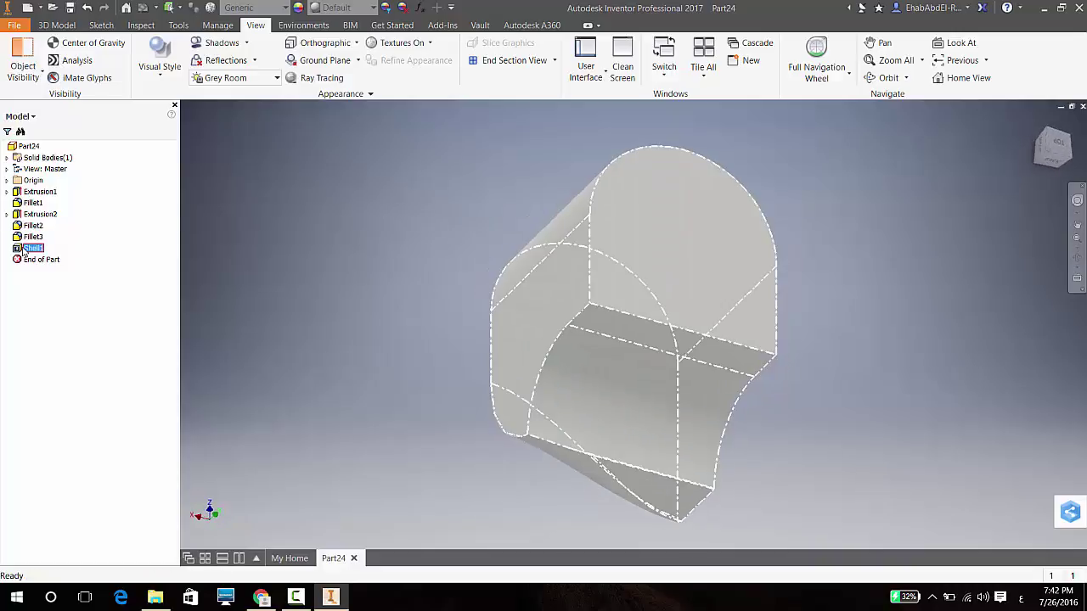
{"action": "right_click", "coordinate": [27, 248]}
{"action": "left_click", "coordinate": [39, 295]}
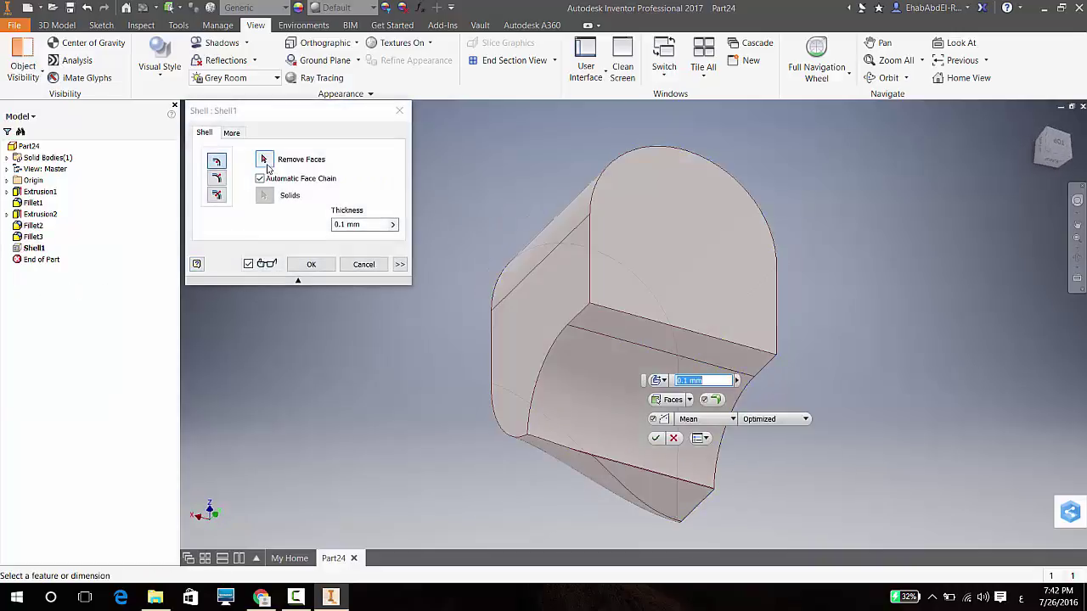
{"action": "left_click", "coordinate": [267, 163]}
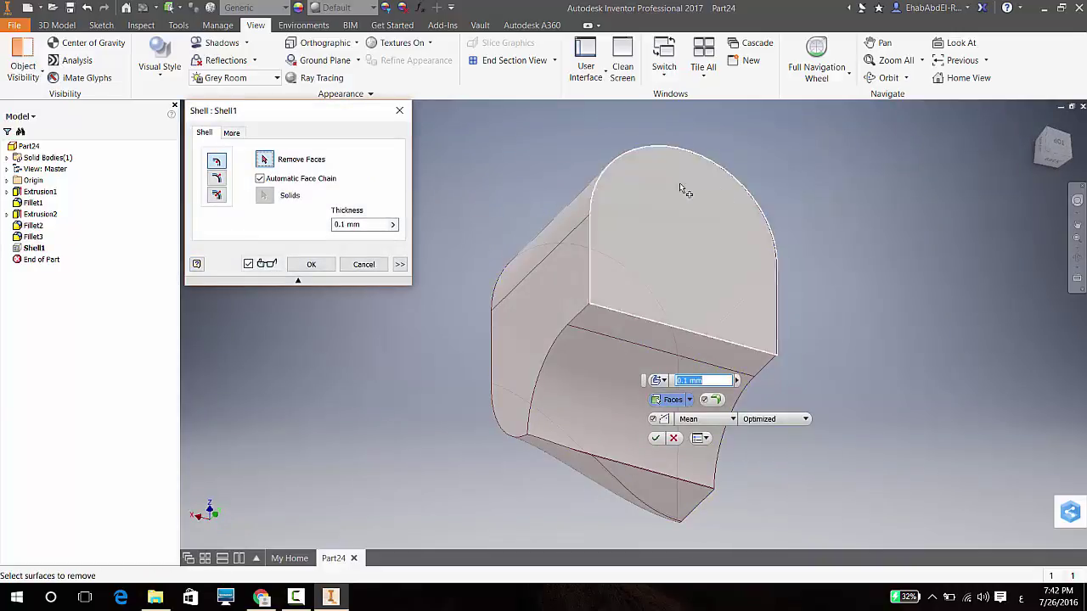
{"action": "left_click", "coordinate": [747, 202]}
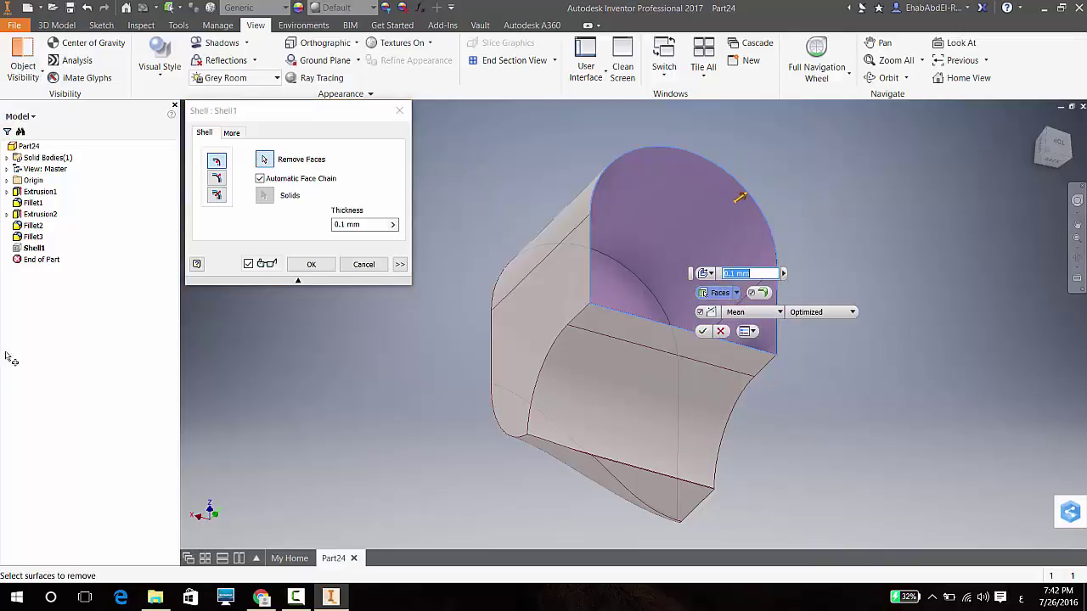
{"action": "left_click", "coordinate": [712, 442]}
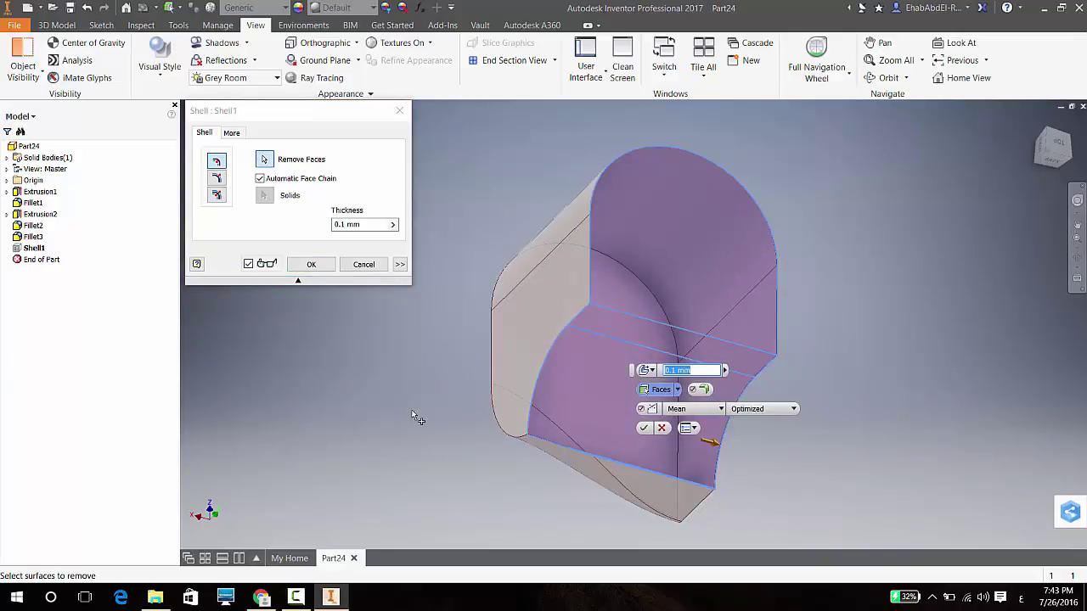
{"action": "left_click", "coordinate": [309, 265]}
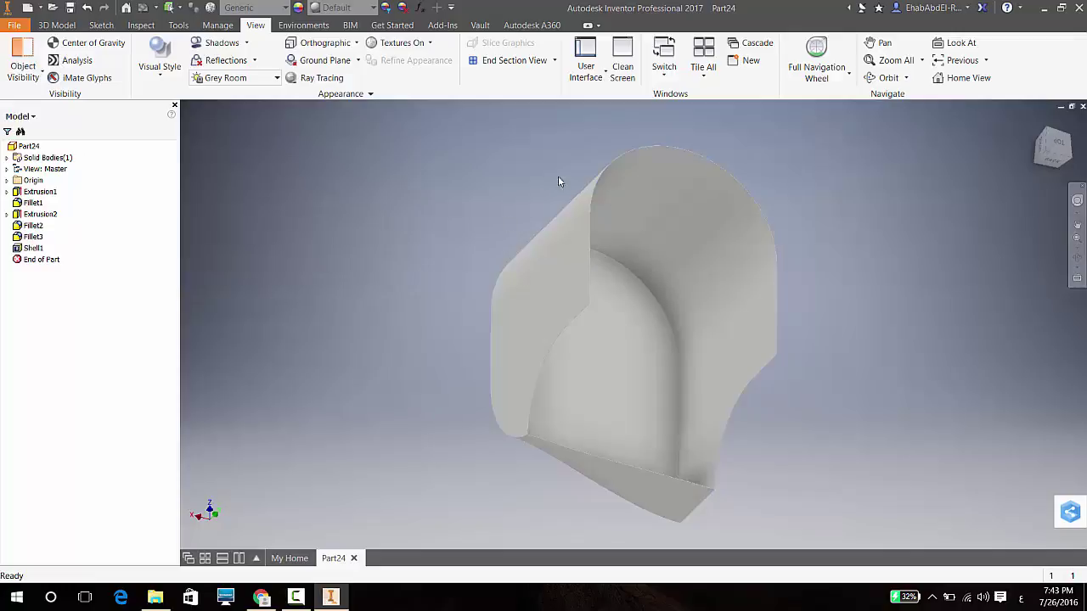
- Look over the shelled part from several angles, including its round-ended top face and the curved notch
{"action": "middle_click_drag", "start_coordinate": [815, 355], "coordinate": [892, 363], "text": "shift"}
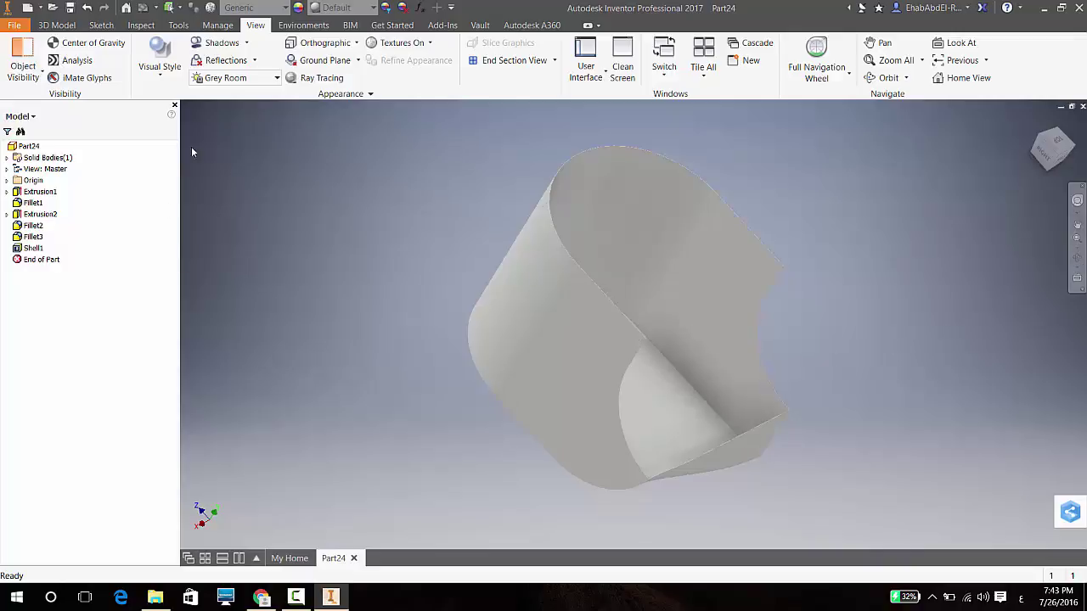
{"action": "left_click", "coordinate": [66, 27]}
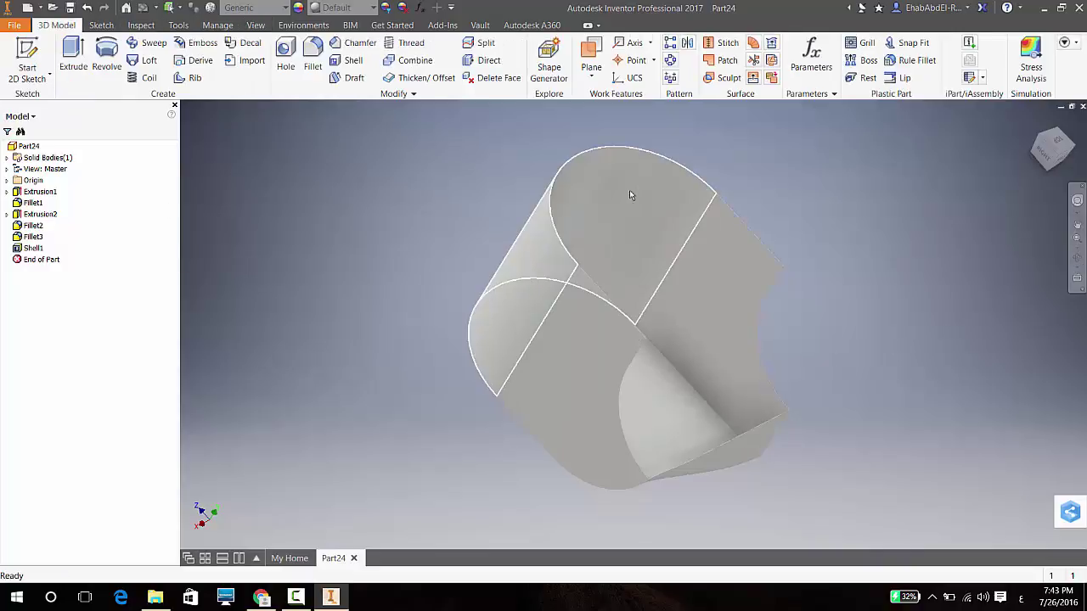
{"action": "mouse_move", "coordinate": [630, 195]}
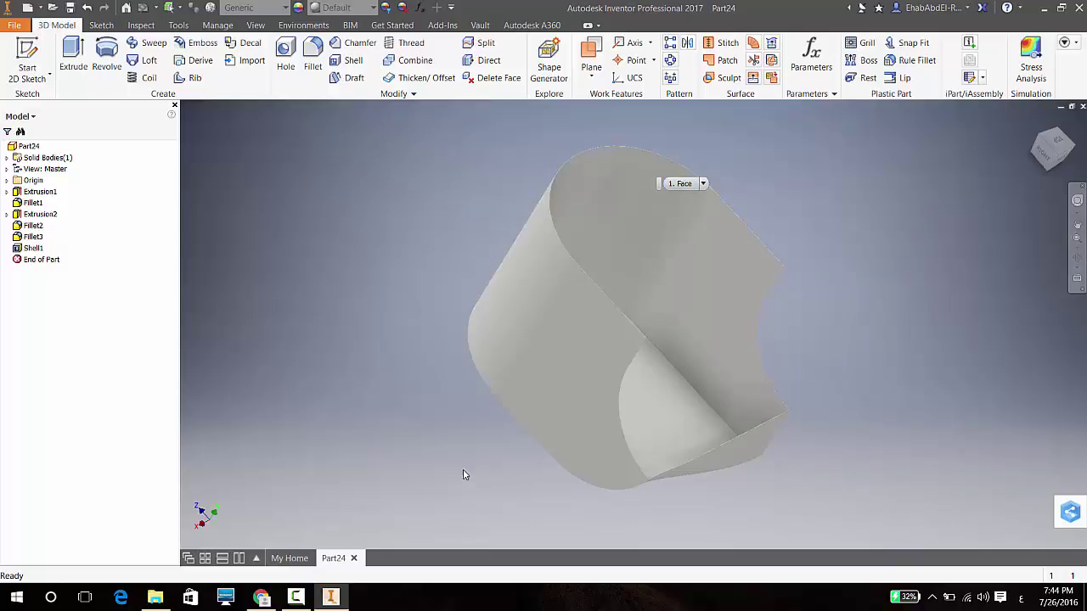
{"action": "middle_click_drag", "start_coordinate": [921, 399], "coordinate": [917, 327], "text": "shift"}
{"action": "left_click", "coordinate": [1035, 122]}
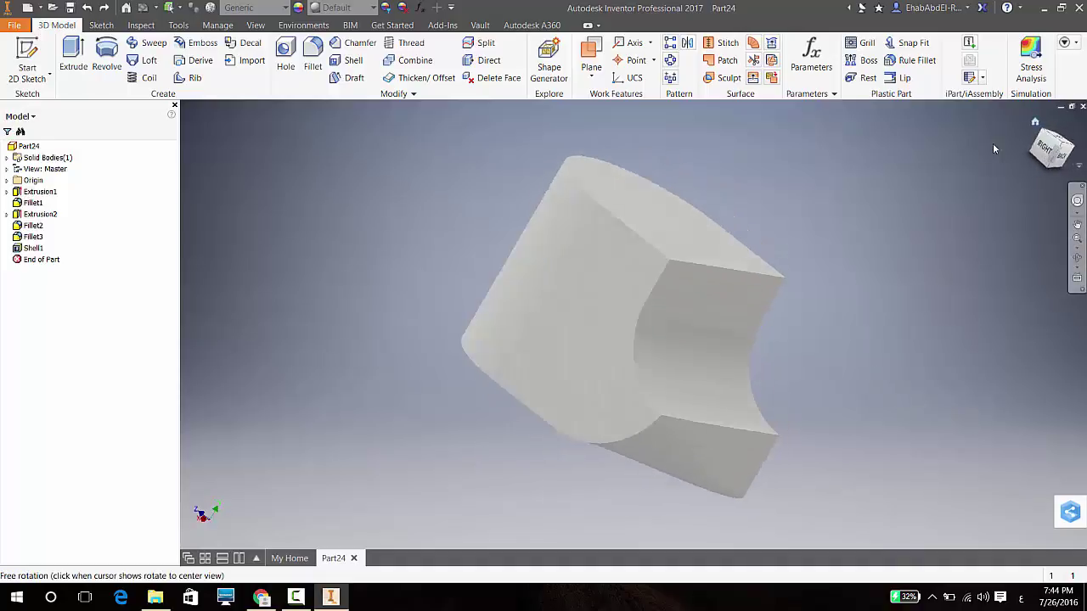
{"action": "middle_click_drag", "start_coordinate": [844, 301], "coordinate": [550, 331], "text": "shift"}
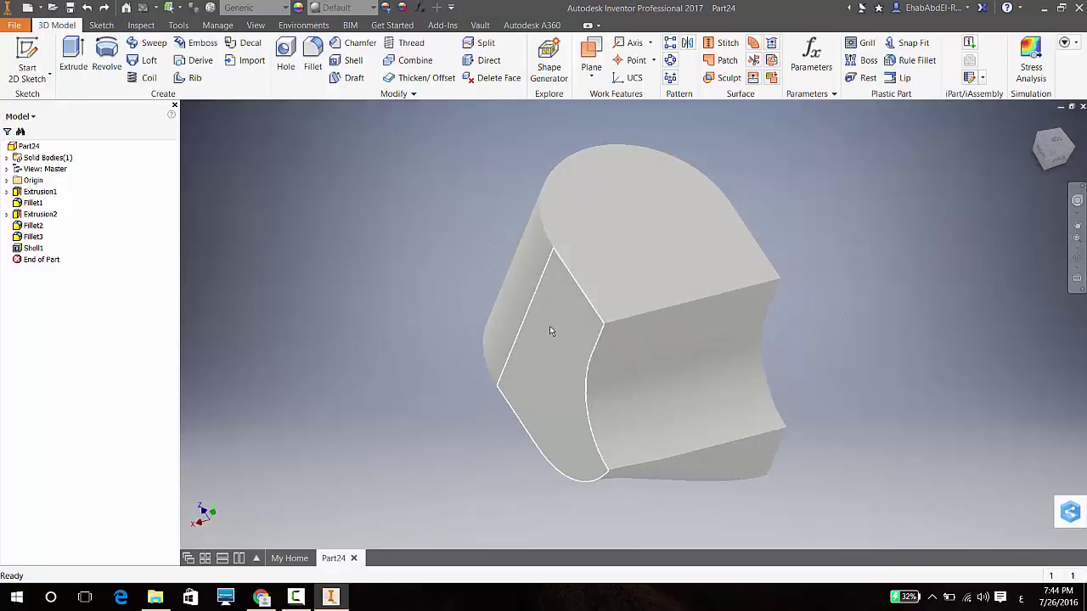
{"action": "mouse_move", "coordinate": [550, 331]}
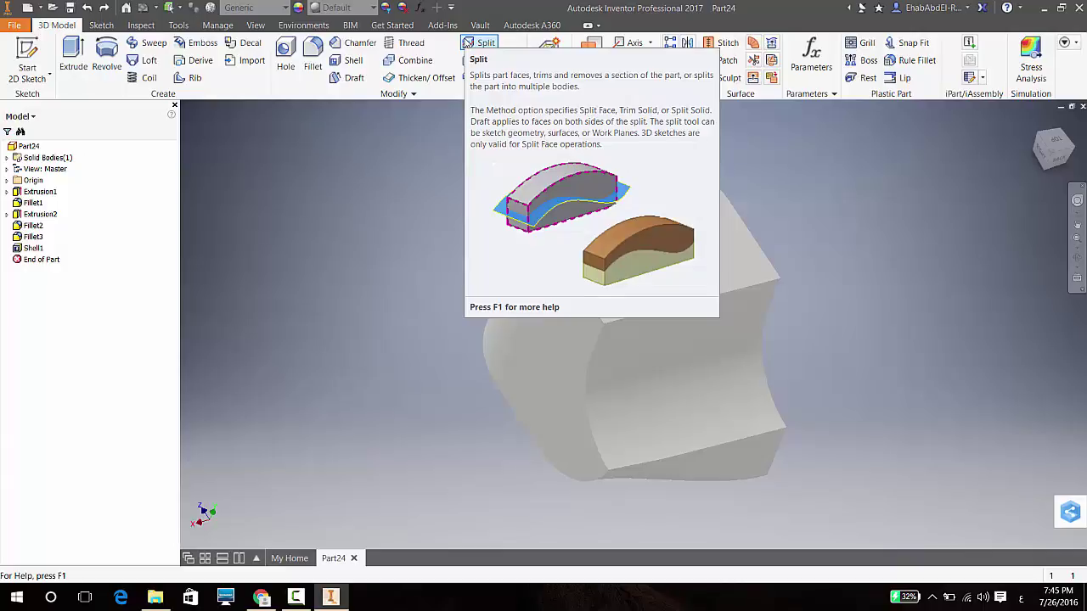
- Create a 2D sketch on the round-ended top face for an extrusion and draw one short horizontal line near its middle
{"action": "left_click", "coordinate": [73, 55]}
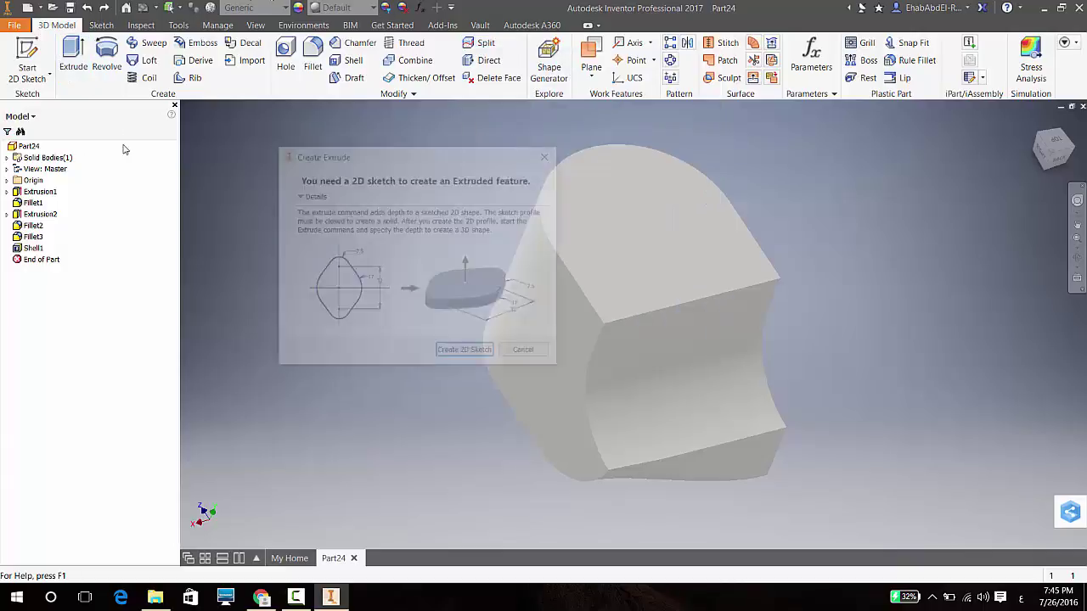
{"action": "left_click", "coordinate": [466, 353]}
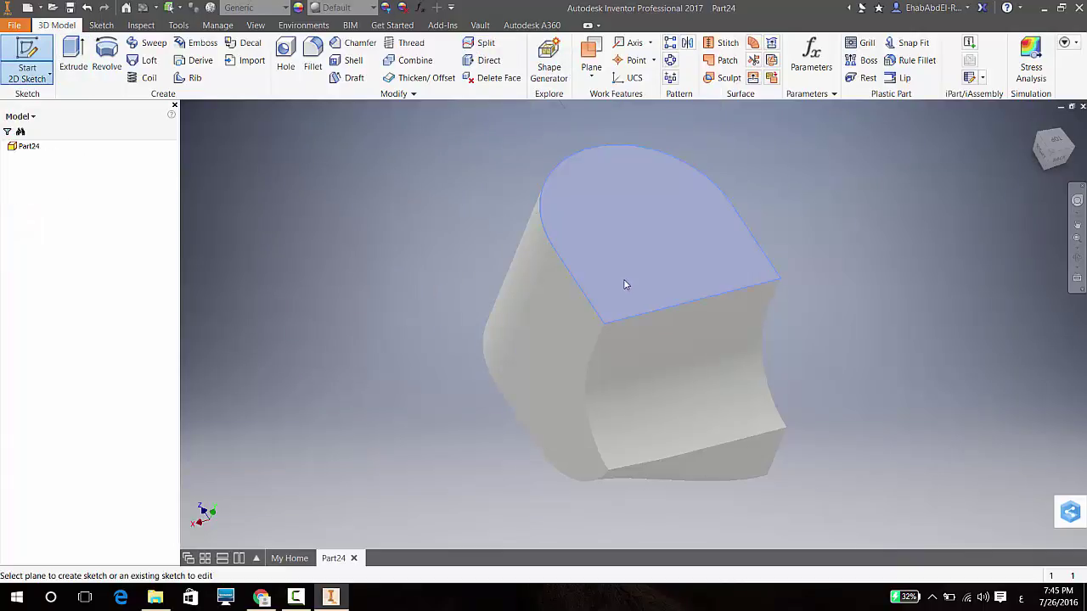
{"action": "left_click", "coordinate": [72, 60]}
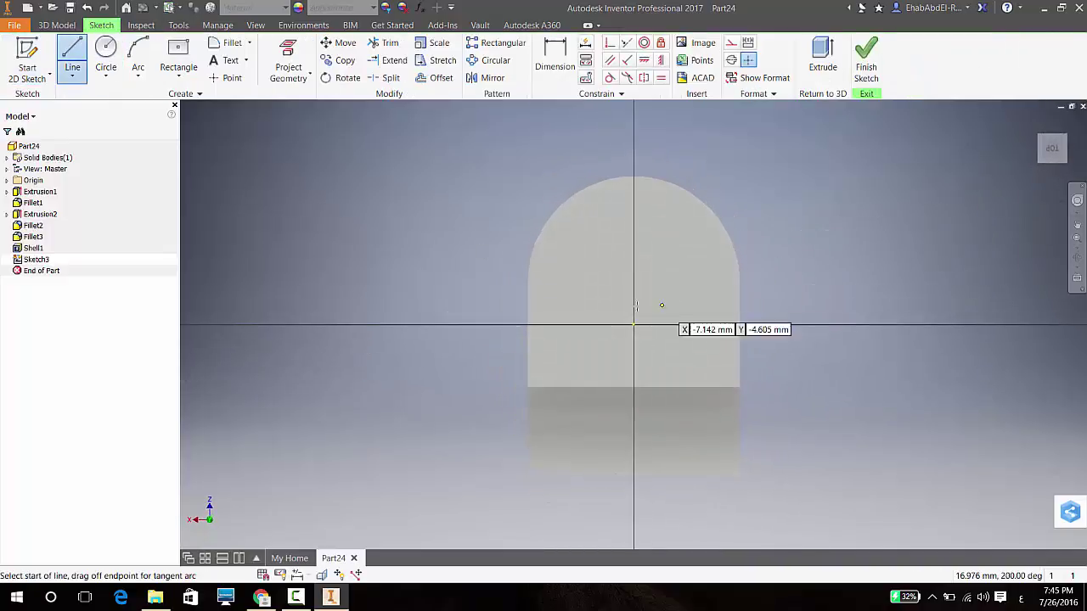
{"action": "left_click", "coordinate": [628, 290]}
{"action": "left_click", "coordinate": [679, 290]}
{"action": "right_click", "coordinate": [730, 267]}
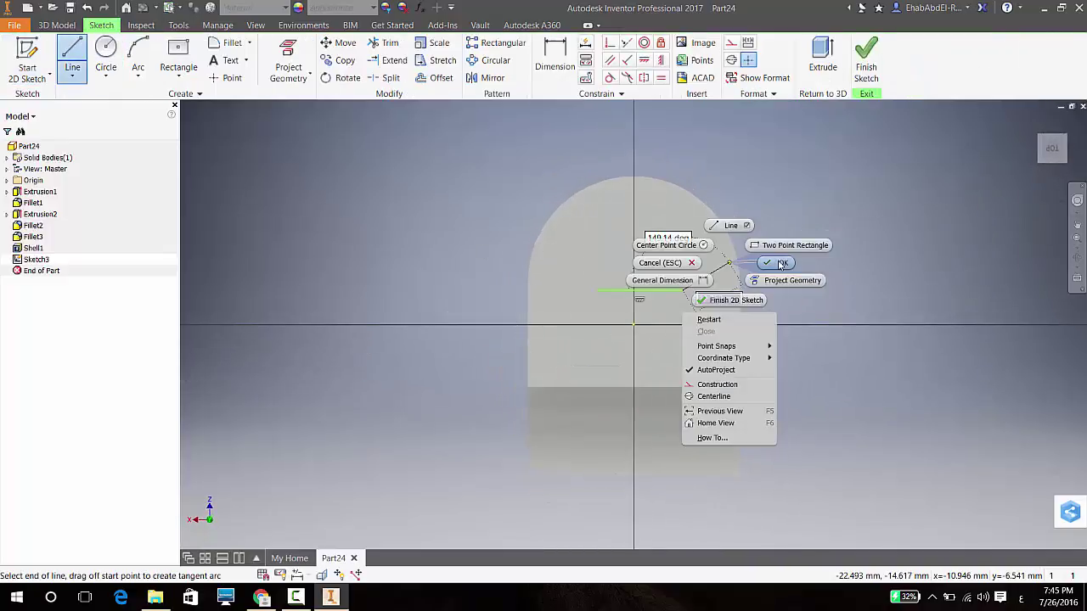
{"action": "left_click", "coordinate": [764, 253]}
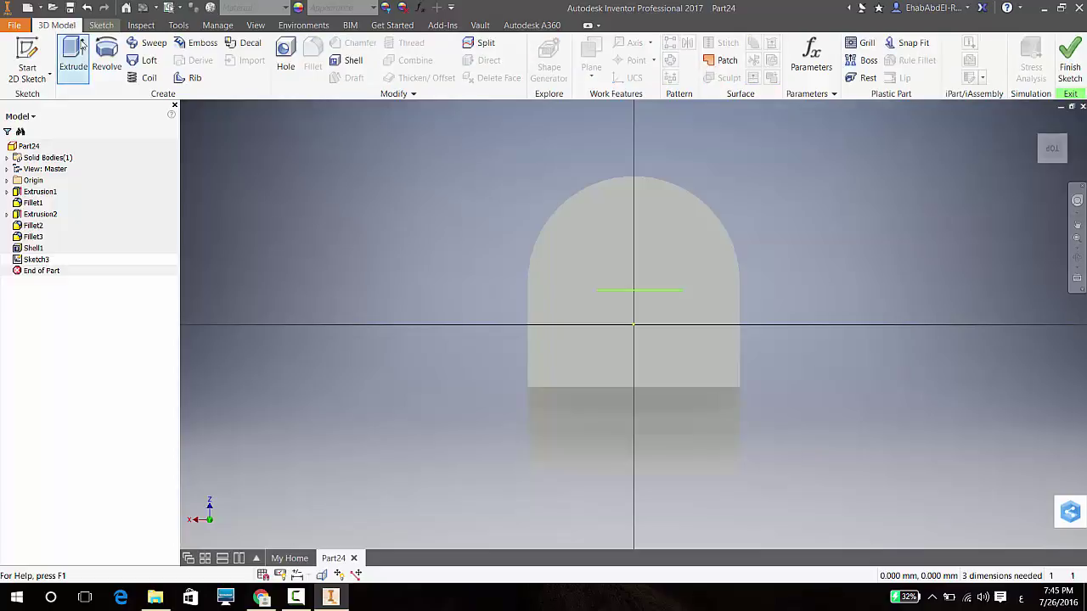
- Preview extruding the sketched line as a surface 34.5 mm away from the top face, and cancel the extrusion
{"action": "left_click", "coordinate": [73, 58]}
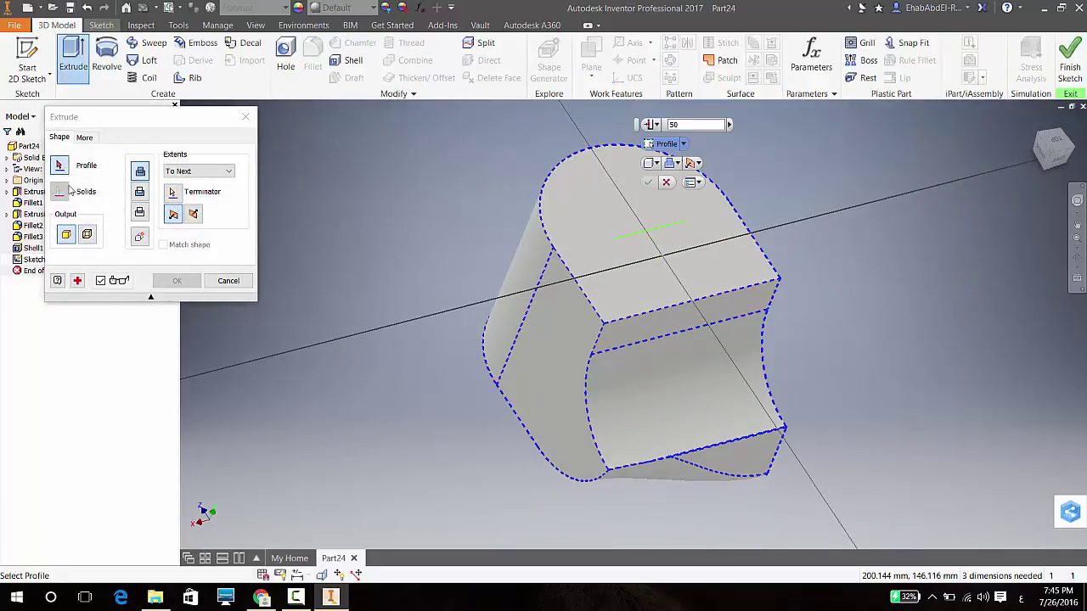
{"action": "left_click", "coordinate": [86, 236]}
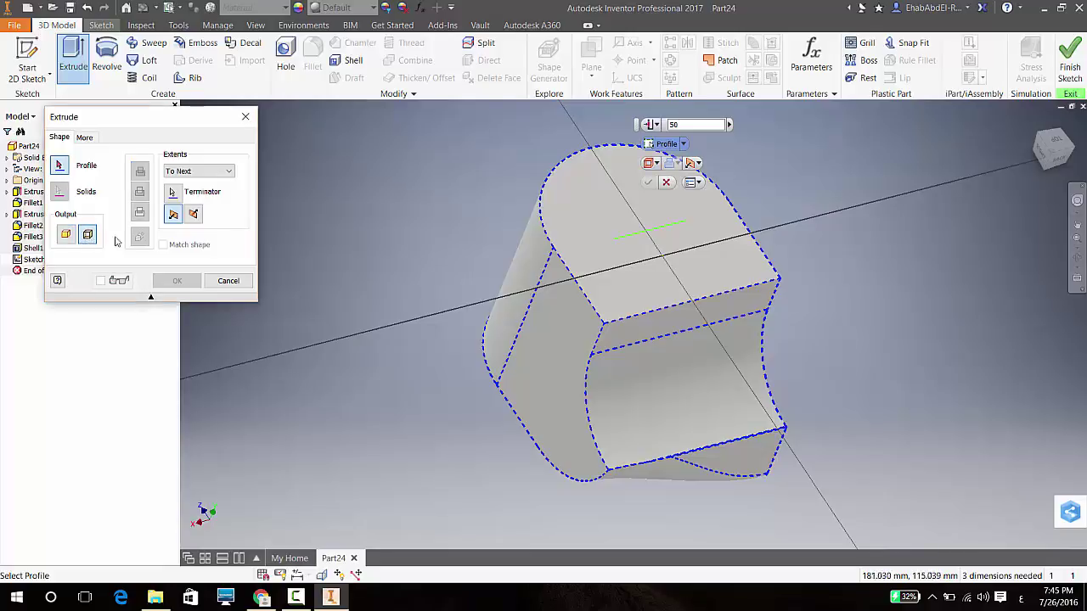
{"action": "left_click", "coordinate": [625, 240]}
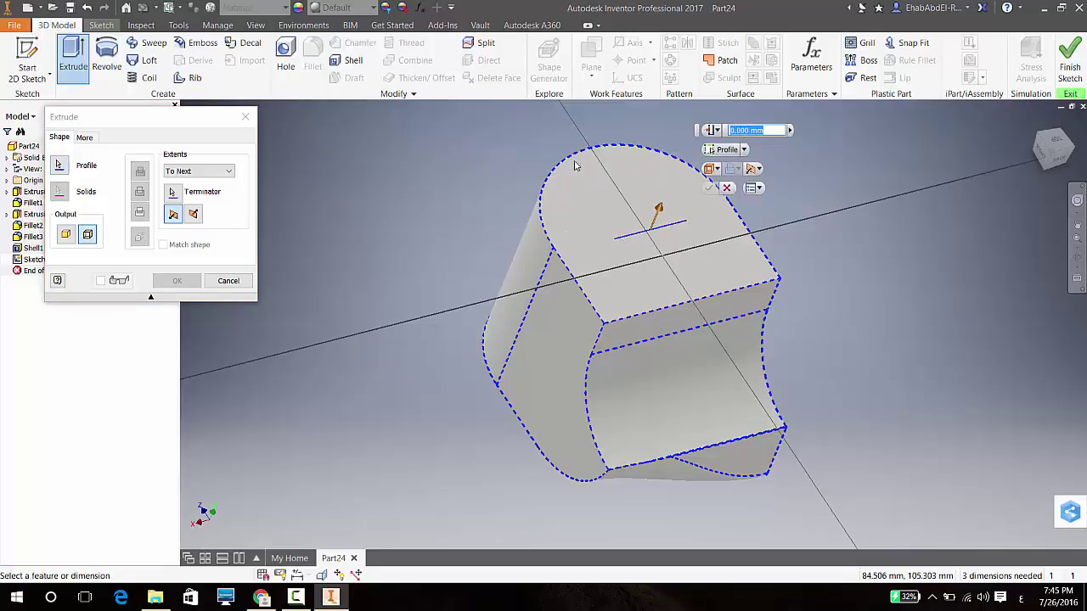
{"action": "left_click_drag", "start_coordinate": [675, 192], "coordinate": [709, 158]}
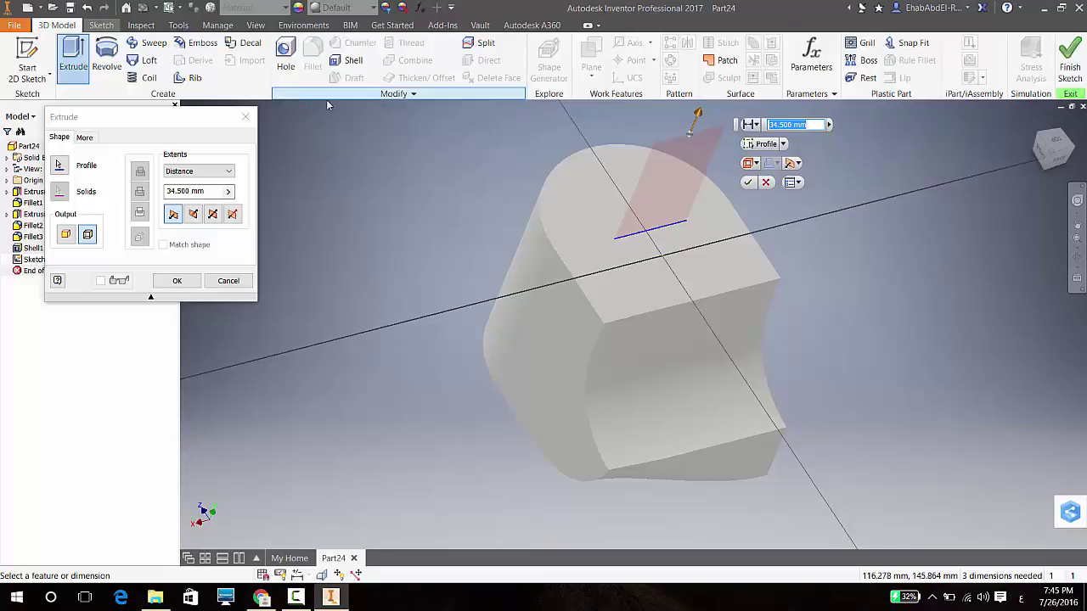
{"action": "left_click", "coordinate": [246, 116]}
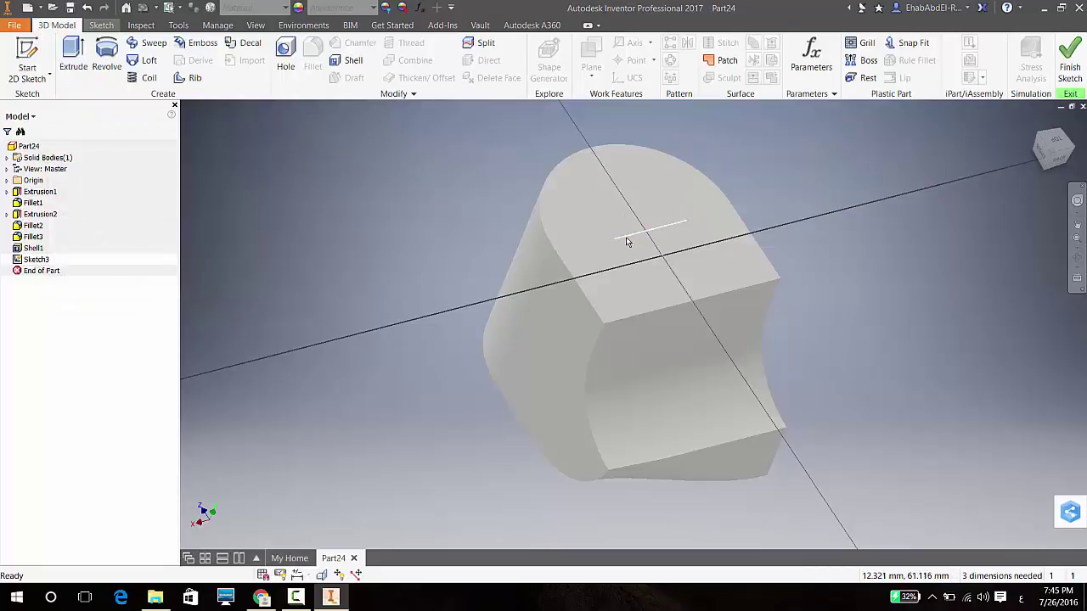
- Delete the sketched line from the top face and finish the sketch
{"action": "left_click", "coordinate": [655, 235]}
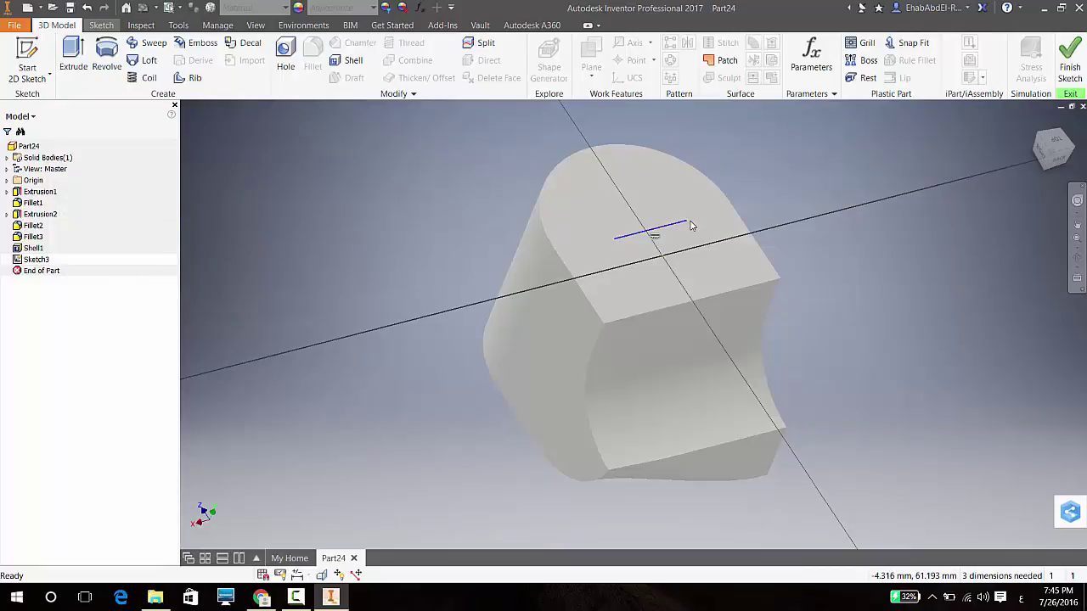
{"action": "key", "text": "Delete"}
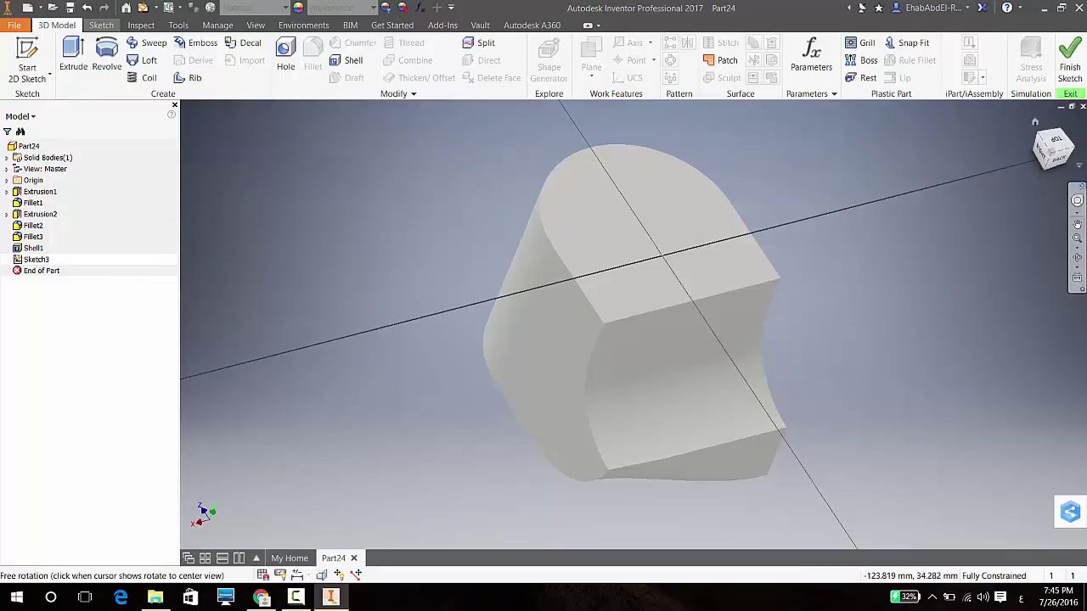
{"action": "left_click", "coordinate": [1067, 59]}
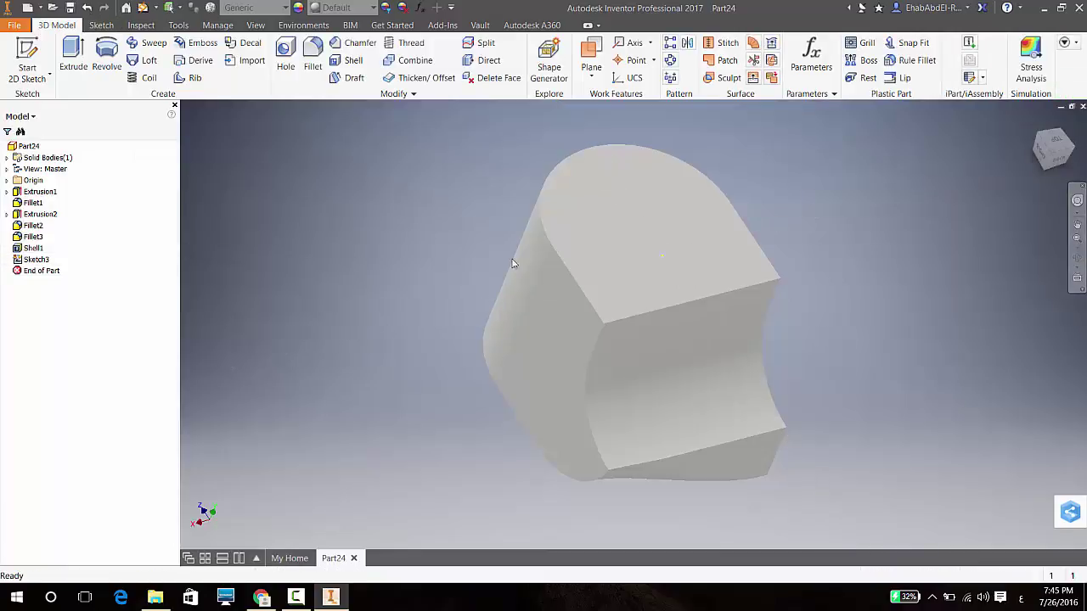
- Remove the empty sketch from the part by undoing its creation
{"action": "right_click", "coordinate": [33, 265]}
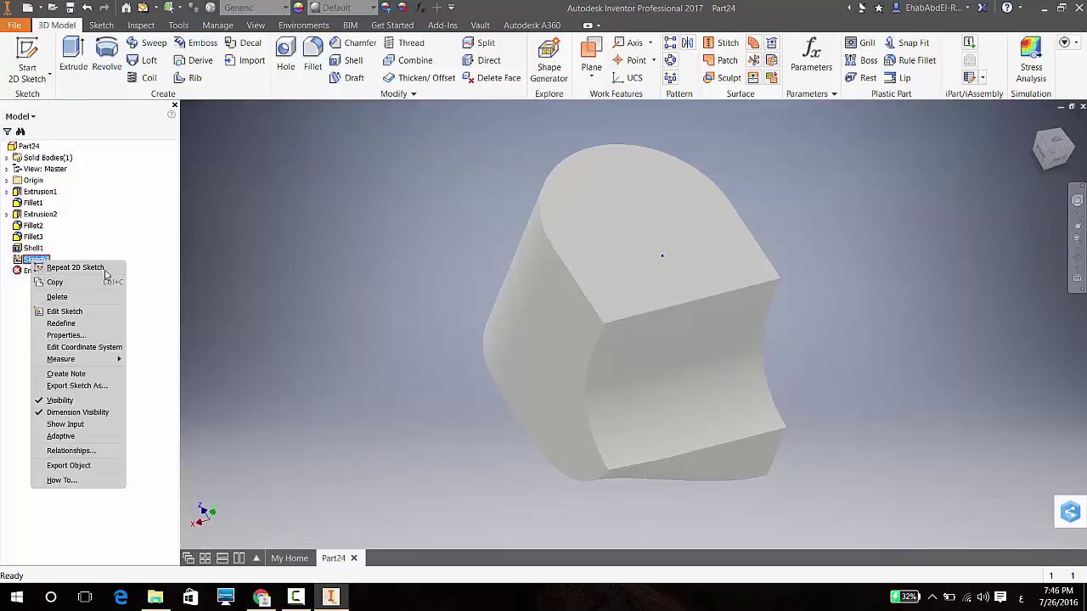
{"action": "key", "text": "Escape"}
{"action": "scroll", "coordinate": [681, 289], "scroll_direction": "up", "scroll_amount": 3}
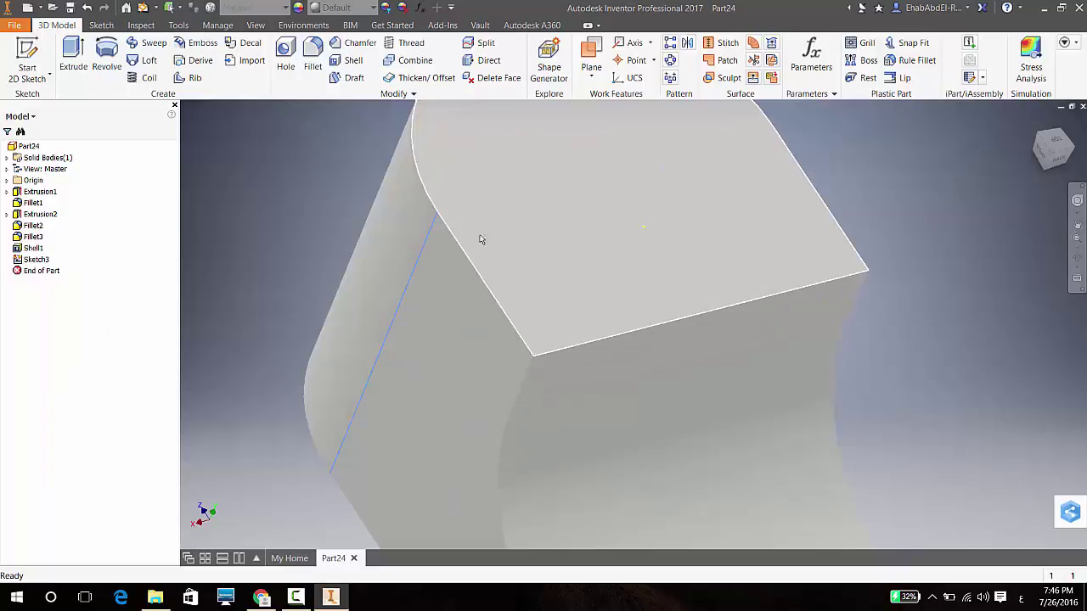
{"action": "right_click", "coordinate": [33, 265]}
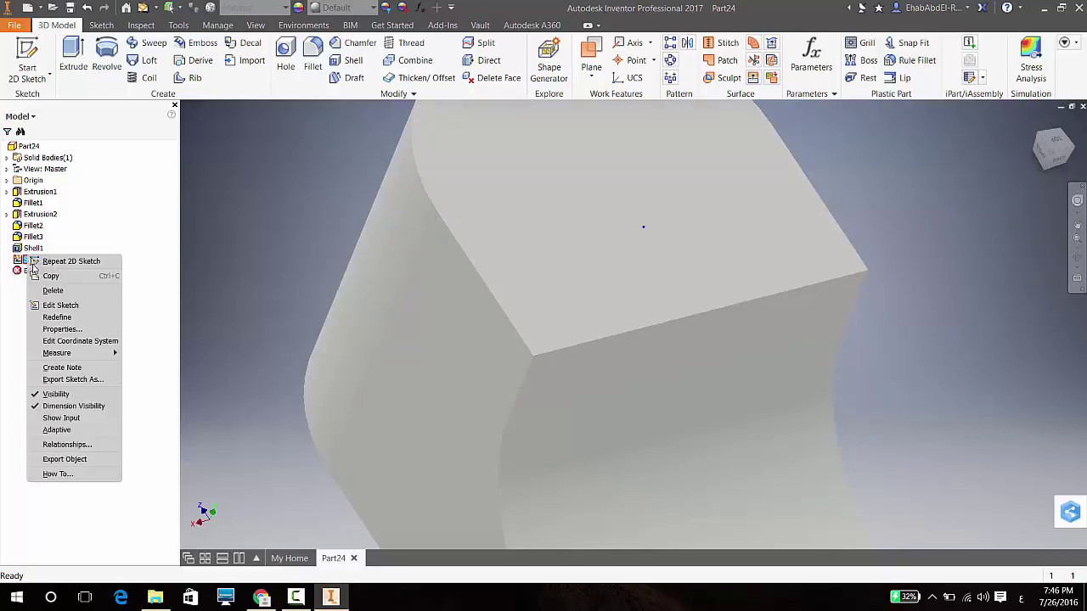
{"action": "key", "text": "Escape"}
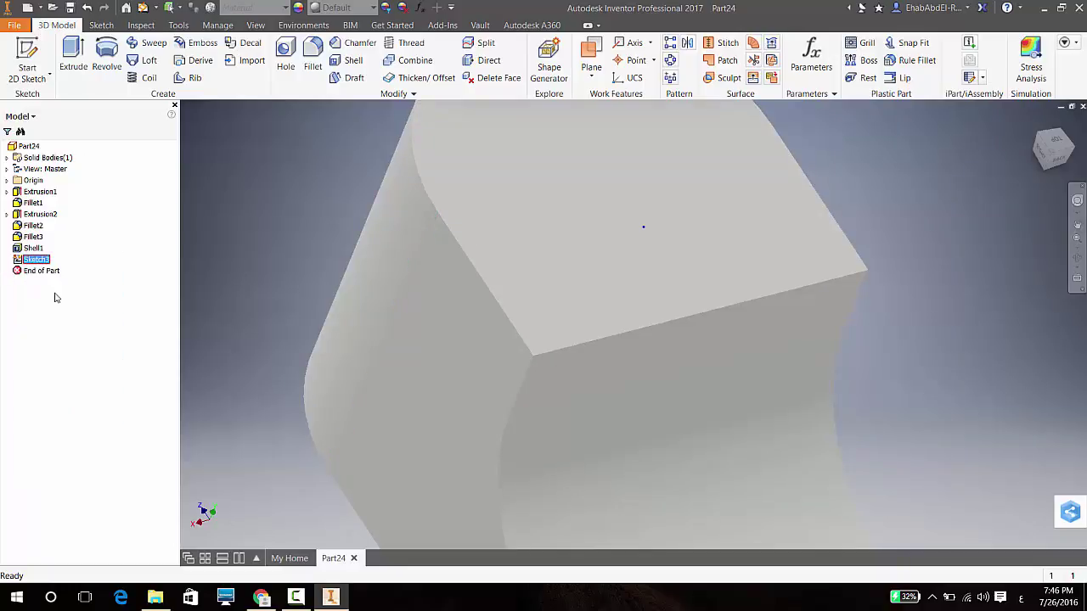
{"action": "key", "text": "ctrl+z"}
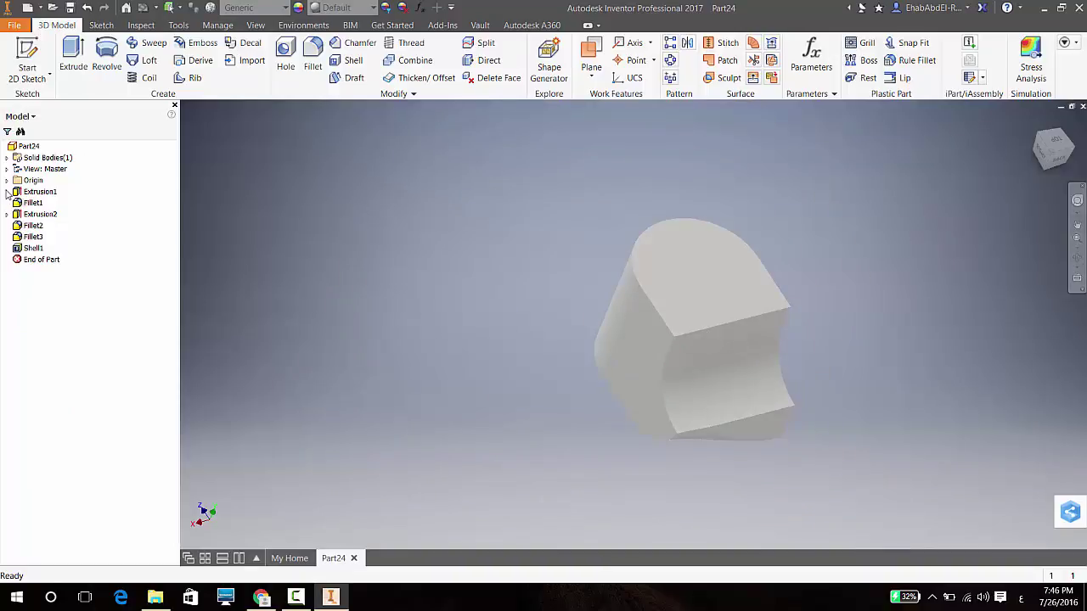
- Expand the Origin folder and examine where the YZ Plane passes through the part
{"action": "left_click", "coordinate": [7, 180]}
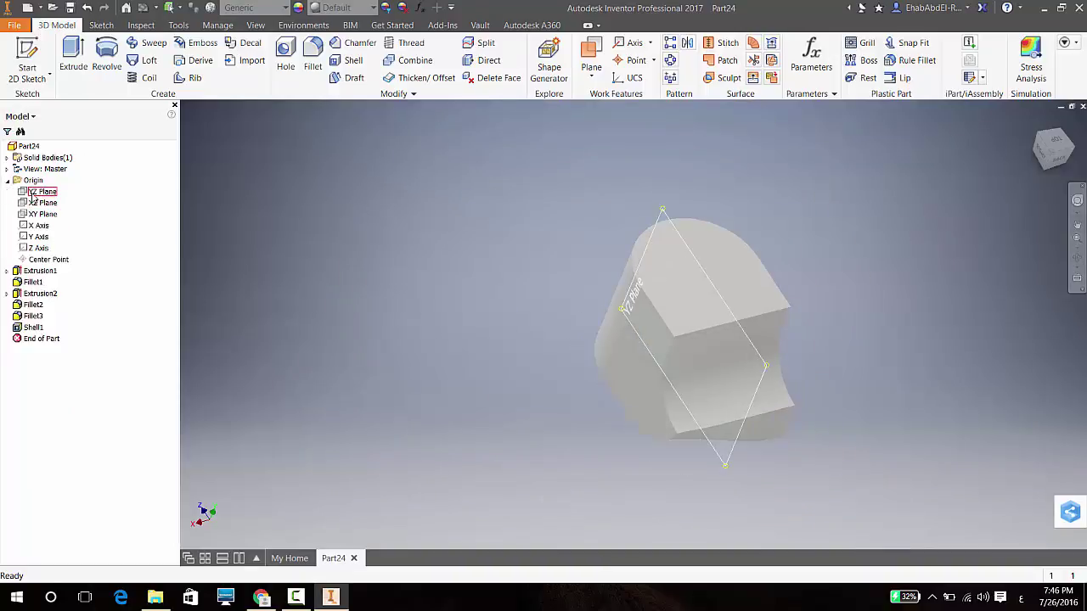
{"action": "left_click", "coordinate": [37, 192]}
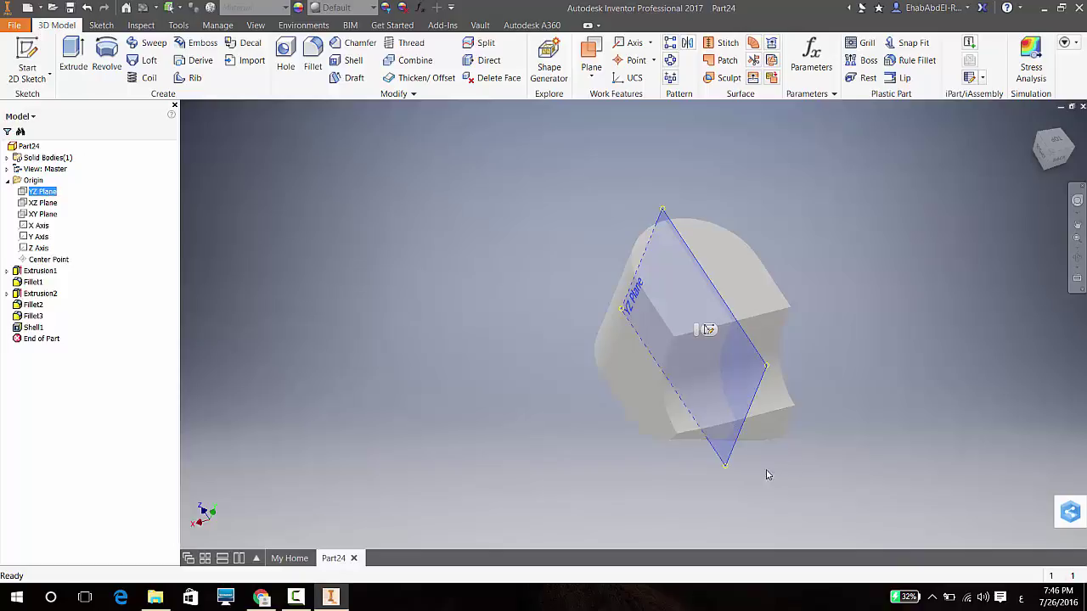
{"action": "middle_click_drag", "start_coordinate": [767, 474], "coordinate": [702, 465], "text": "shift"}
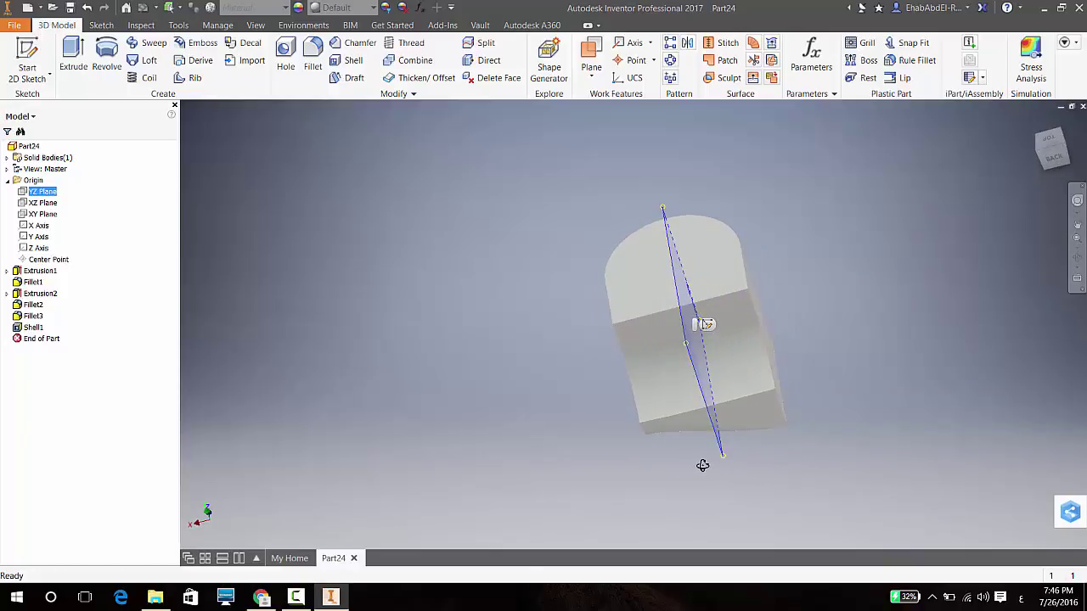
{"action": "key", "text": "Escape"}
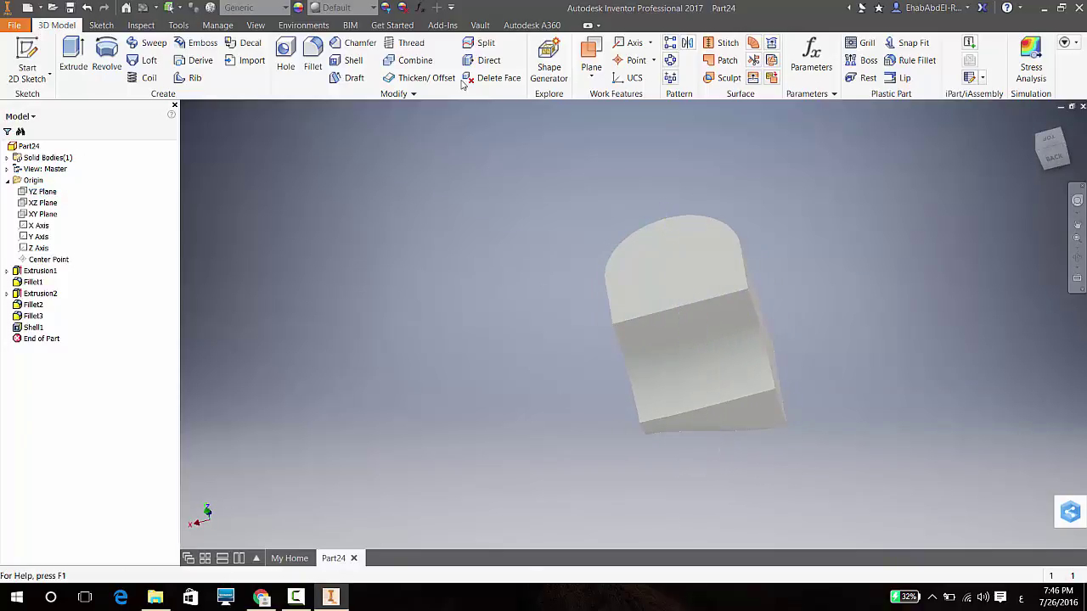
- Split the round-ended top face using the YZ Plane as the split tool
{"action": "left_click", "coordinate": [471, 44]}
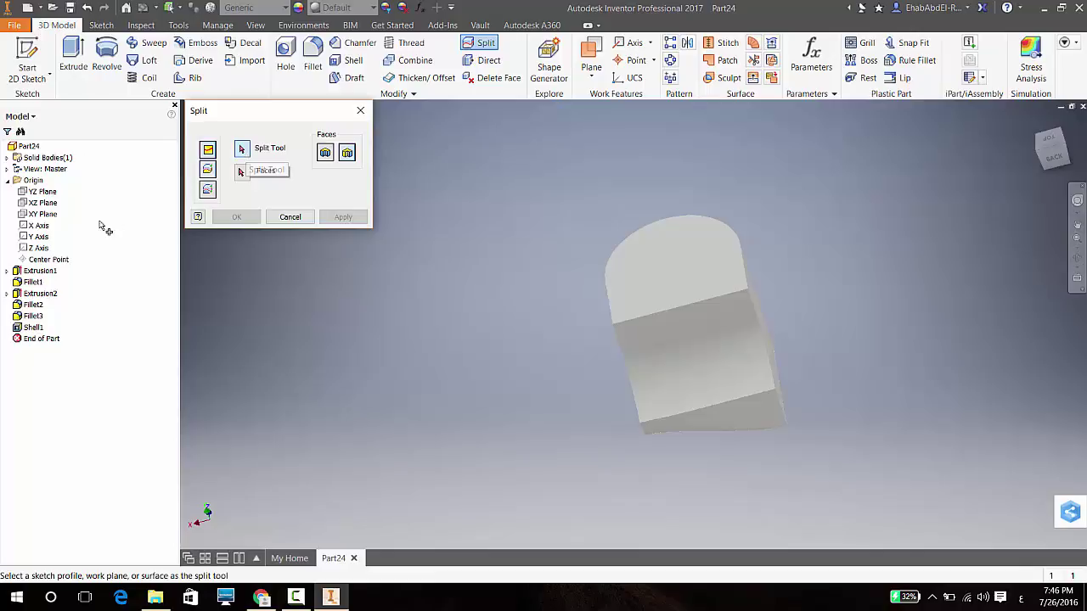
{"action": "left_click", "coordinate": [42, 192]}
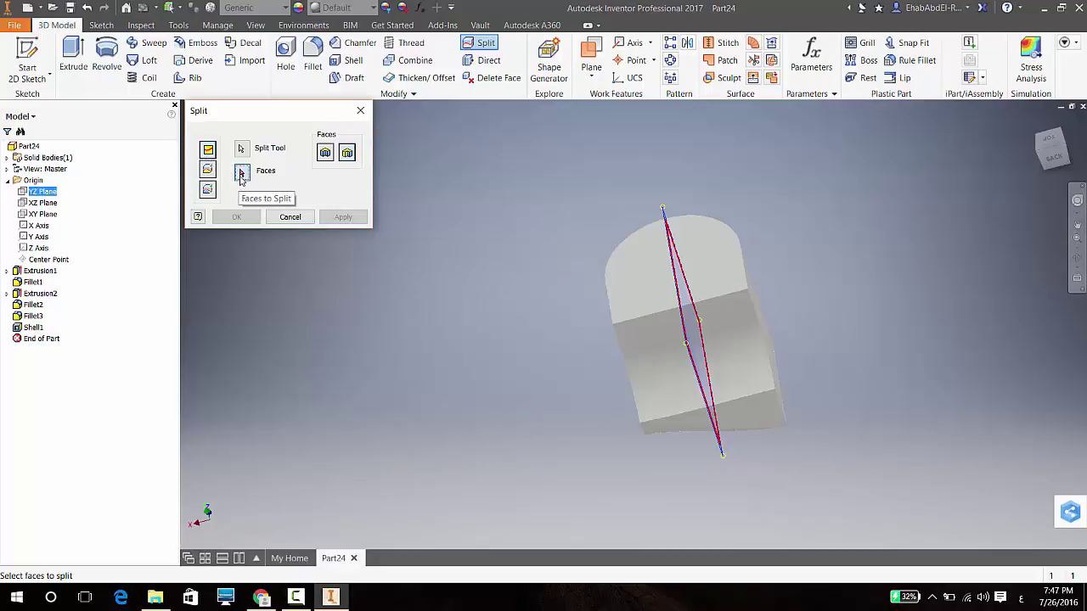
{"action": "left_click", "coordinate": [670, 274]}
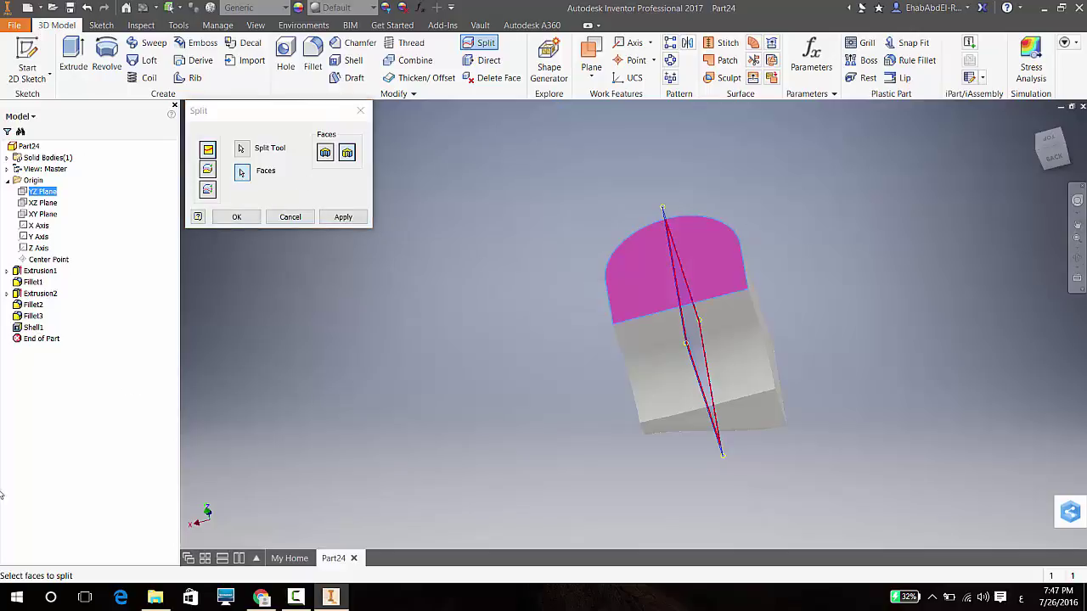
{"action": "left_click", "coordinate": [337, 218]}
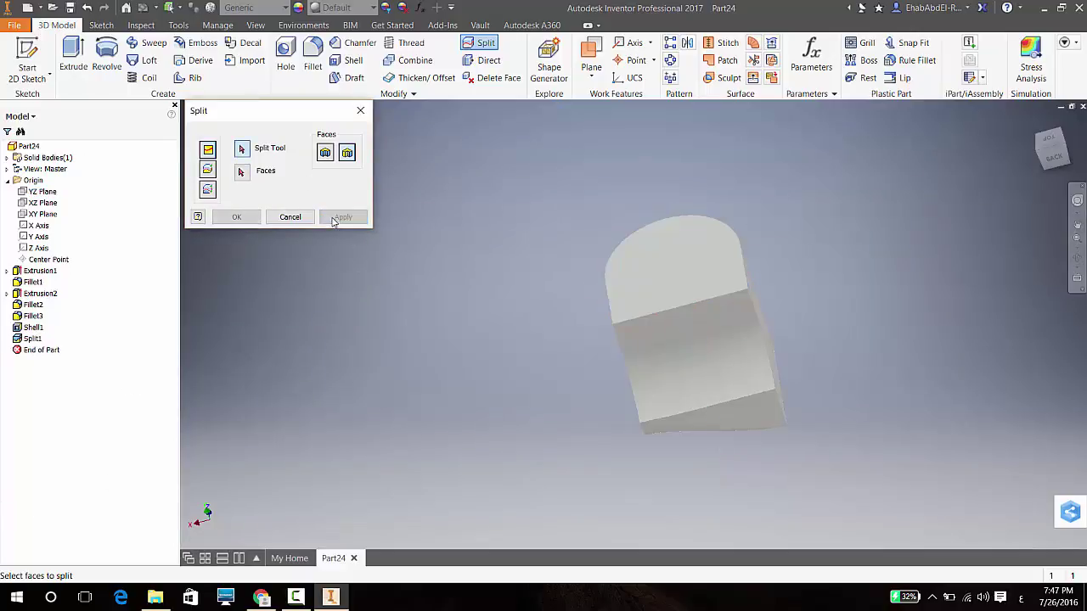
{"action": "left_click", "coordinate": [360, 111]}
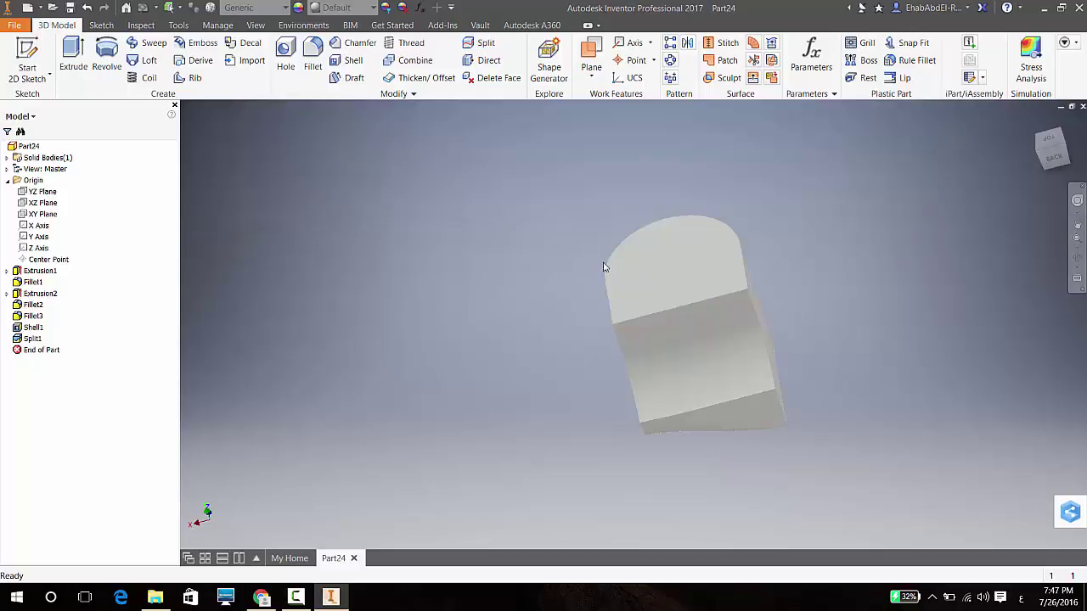
- Set the visual style to Shaded and select one half of the split top face to check the division
{"action": "left_click", "coordinate": [255, 25]}
{"action": "left_click", "coordinate": [160, 68]}
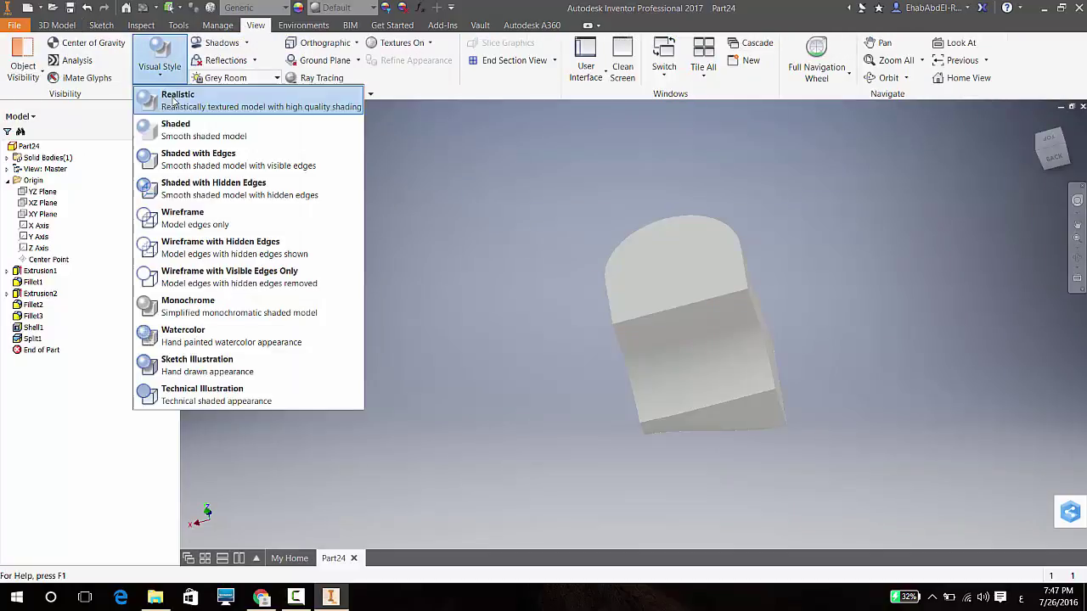
{"action": "left_click", "coordinate": [178, 134]}
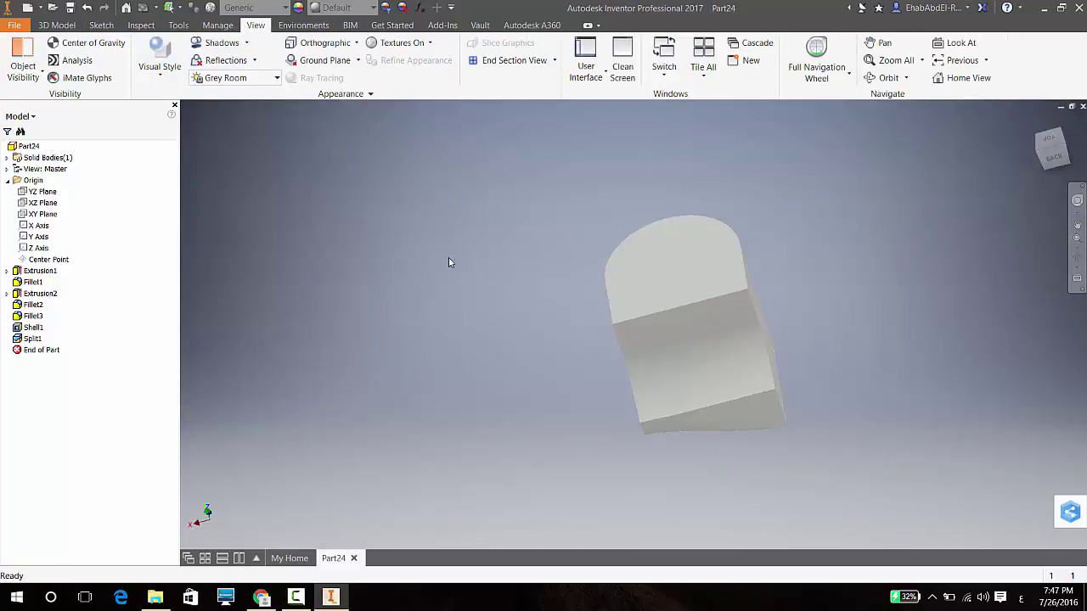
{"action": "middle_click_drag", "start_coordinate": [628, 294], "coordinate": [704, 289], "text": "shift"}
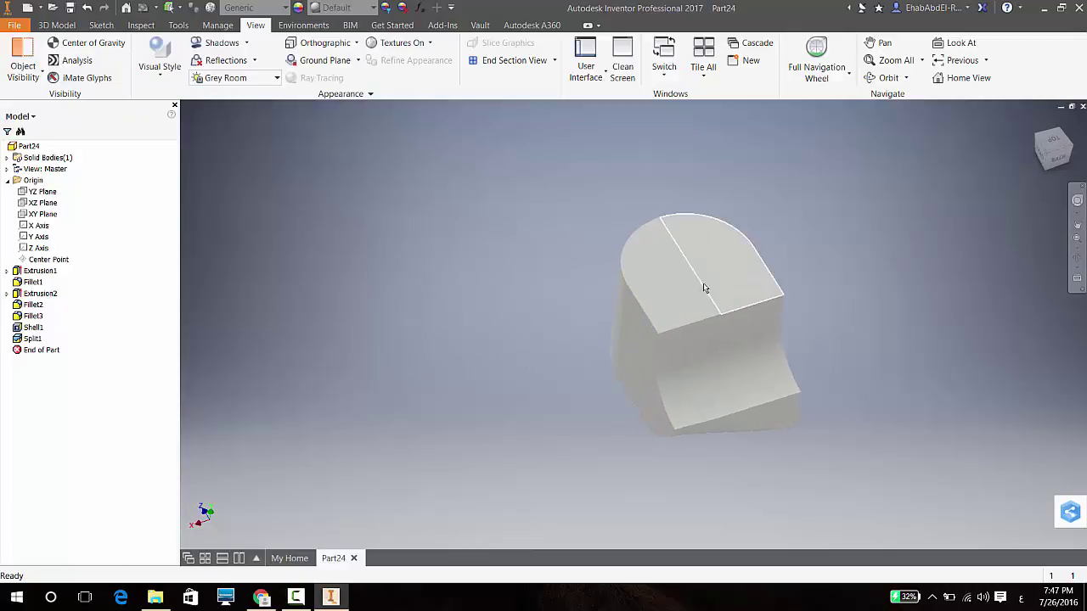
{"action": "scroll", "coordinate": [703, 289], "scroll_direction": "up", "scroll_amount": 4}
{"action": "left_click", "coordinate": [668, 293]}
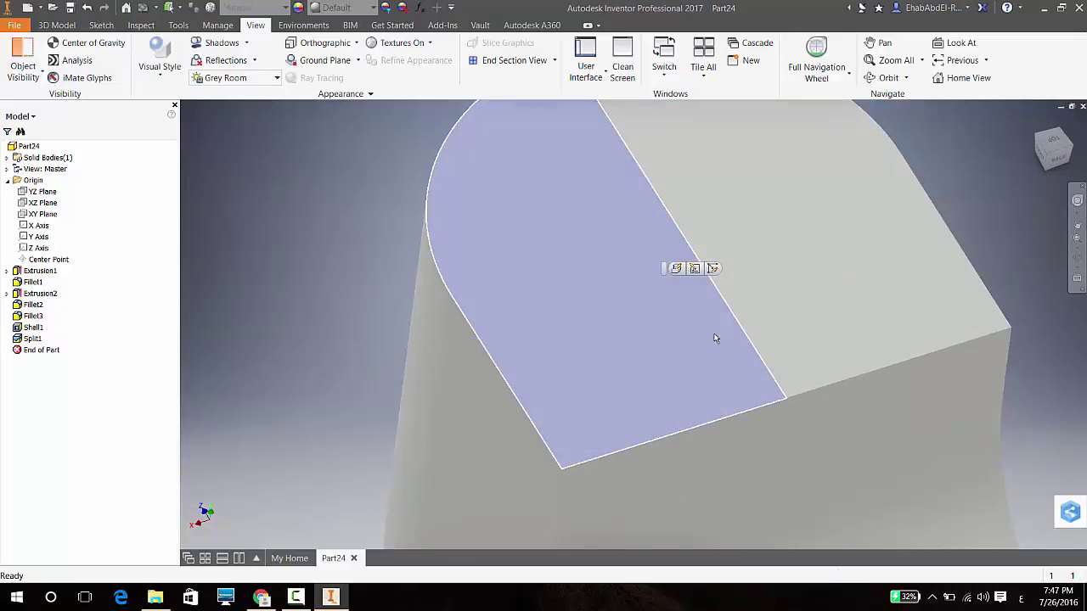
- Examine the two halves of the split top face by selecting each one in turn
{"action": "left_click", "coordinate": [885, 267]}
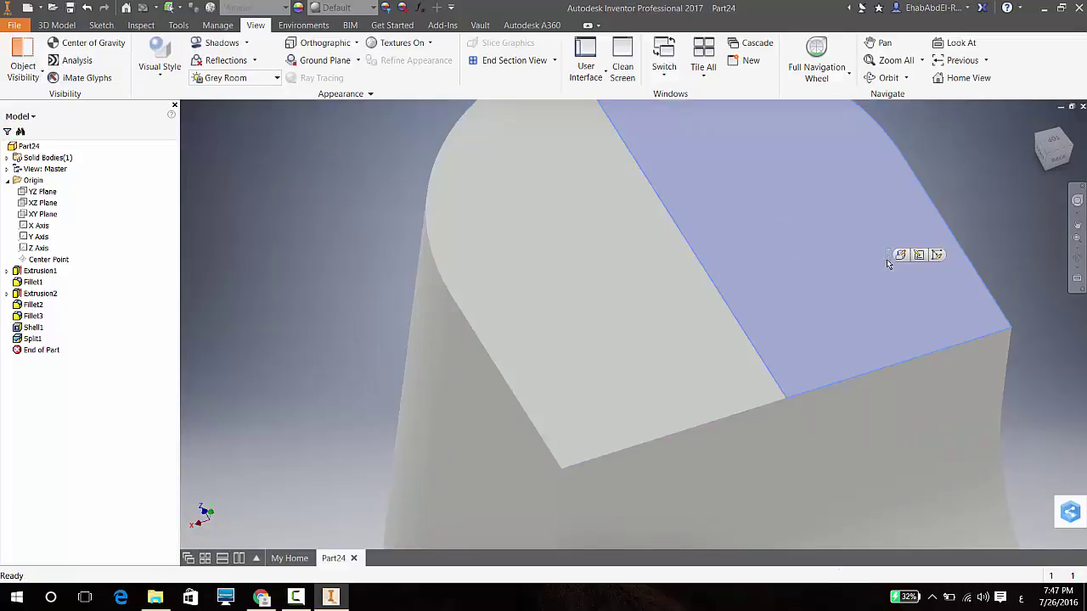
{"action": "left_click", "coordinate": [631, 327]}
{"action": "left_click", "coordinate": [750, 270]}
{"action": "left_click", "coordinate": [669, 297]}
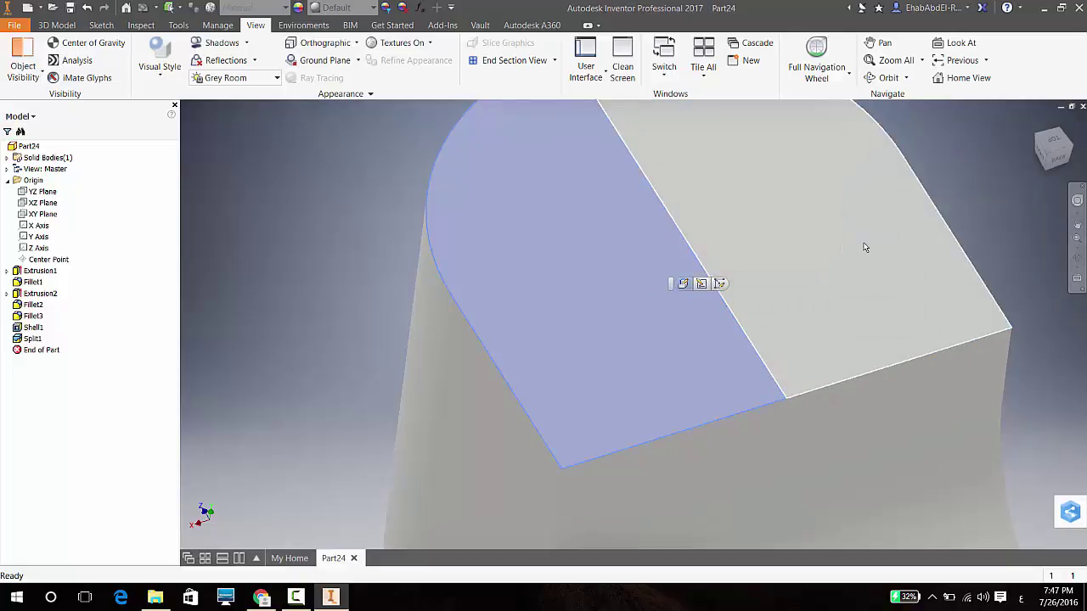
{"action": "left_click", "coordinate": [866, 247]}
{"action": "left_click", "coordinate": [654, 284]}
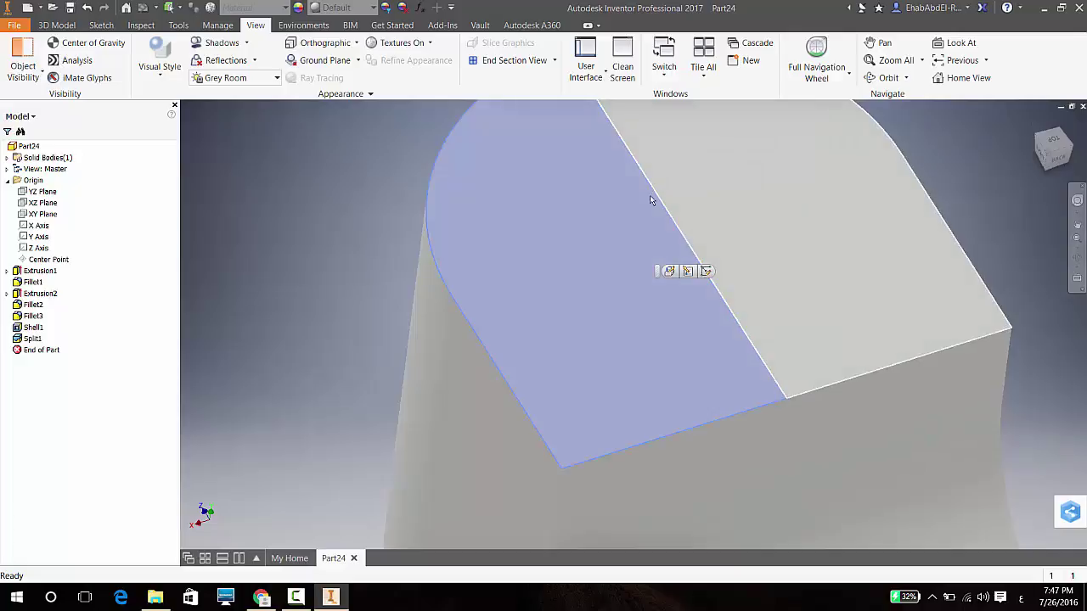
- Delete the selected half of the split top face using Delete Face without healing
{"action": "left_click", "coordinate": [628, 279]}
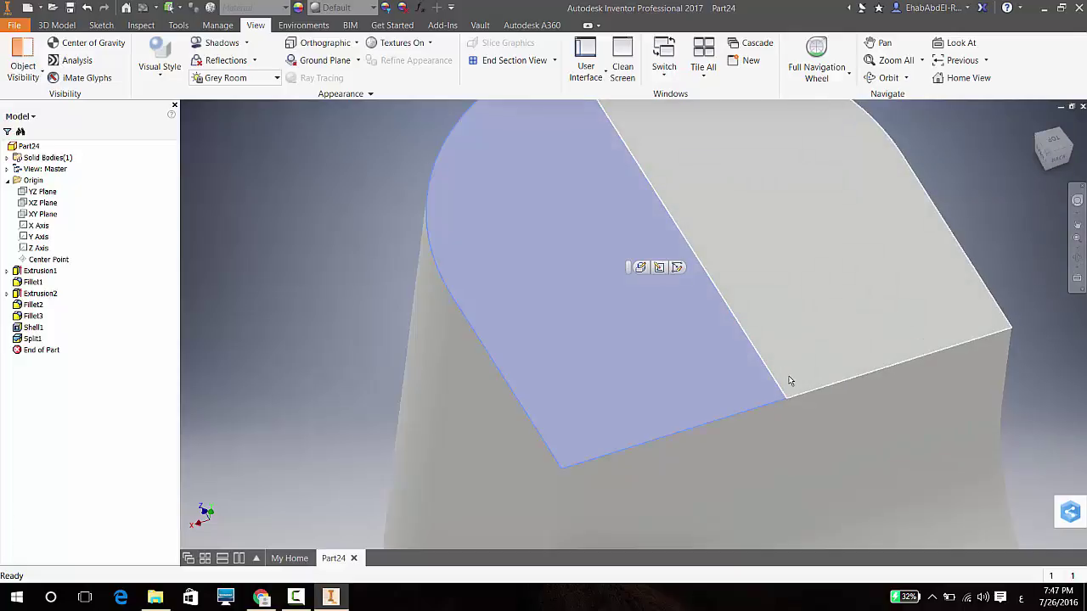
{"action": "mouse_move", "coordinate": [790, 380]}
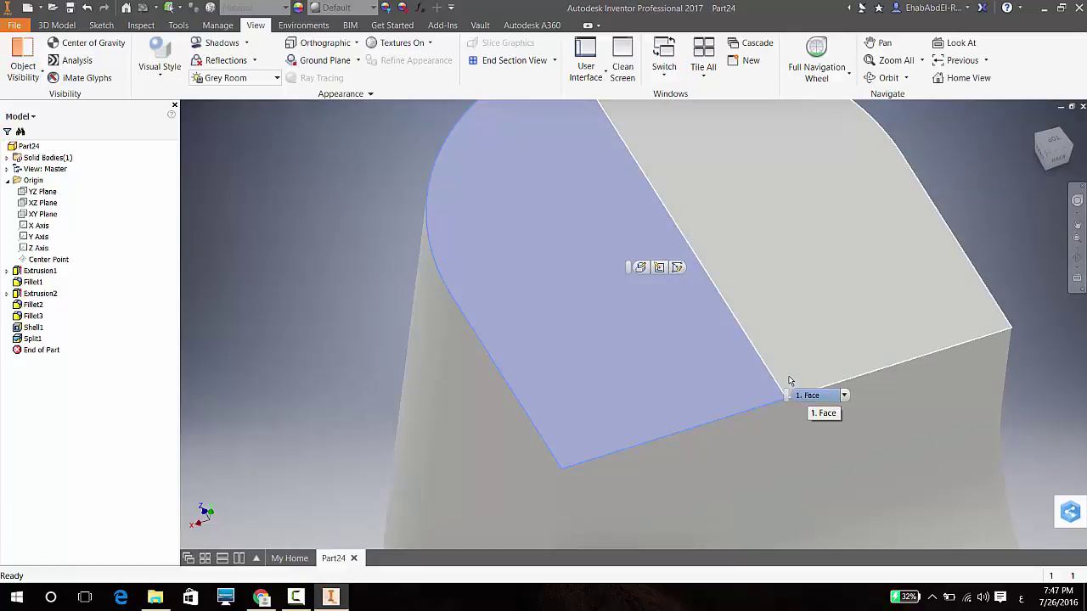
{"action": "left_click", "coordinate": [57, 25]}
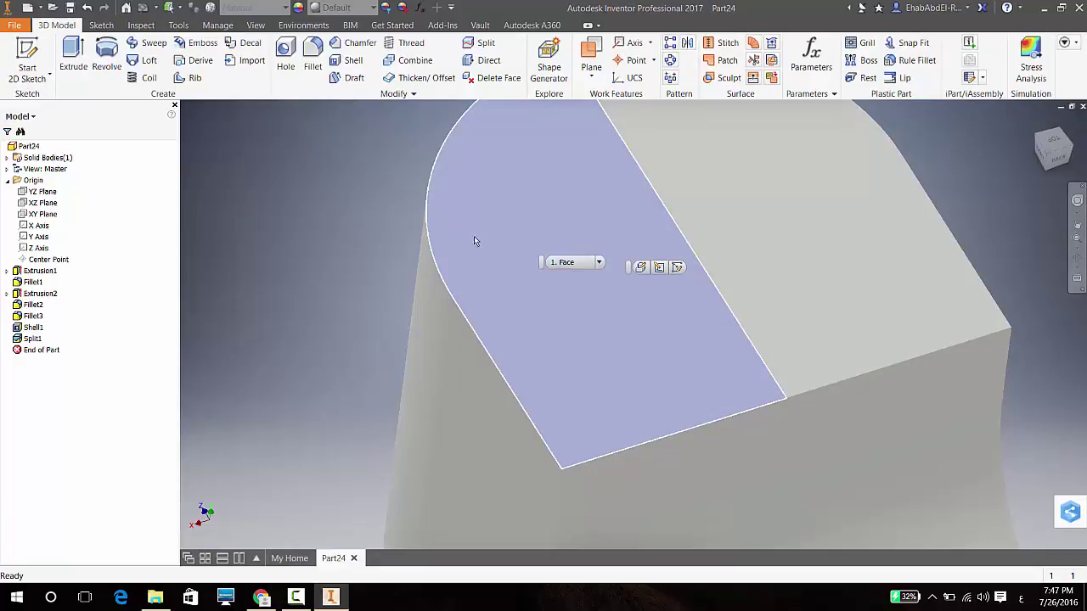
{"action": "left_click", "coordinate": [487, 83]}
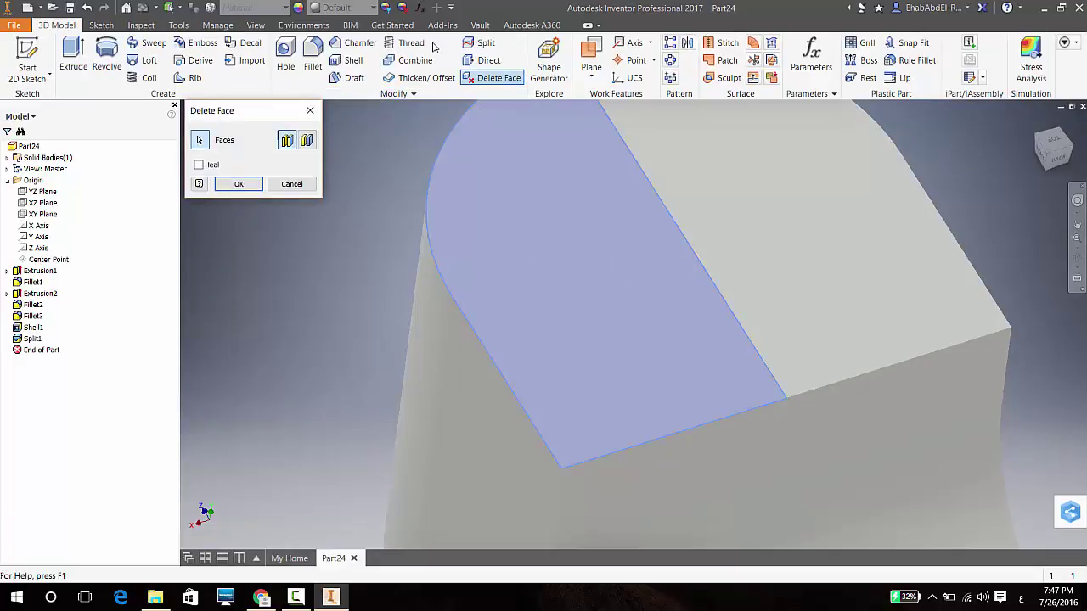
{"action": "left_click", "coordinate": [246, 183]}
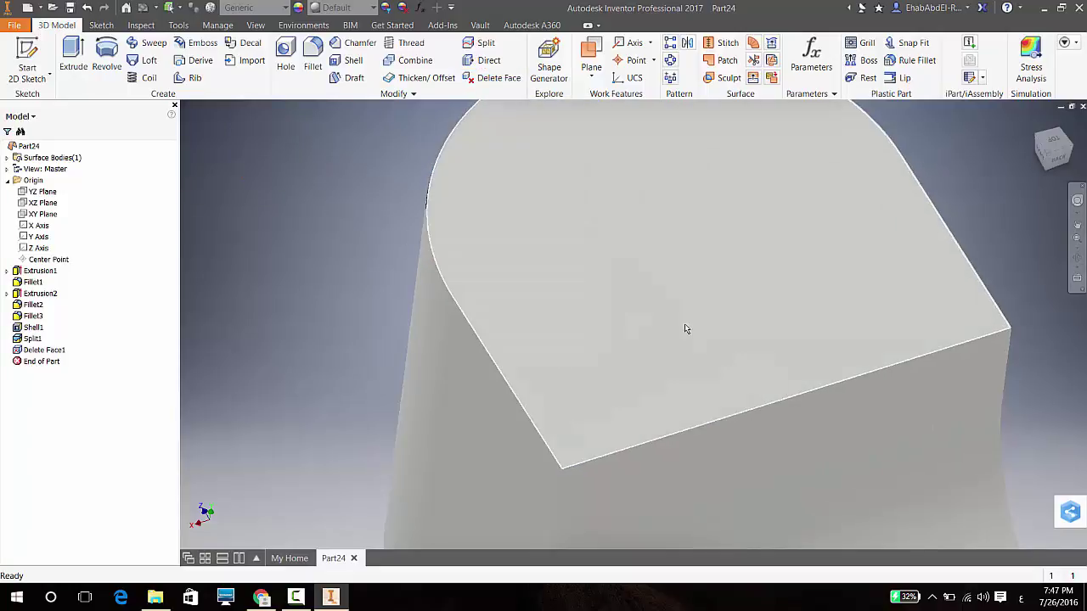
- Delete the remaining outer half of the split top face without healing and check the face underneath
{"action": "left_click", "coordinate": [653, 331]}
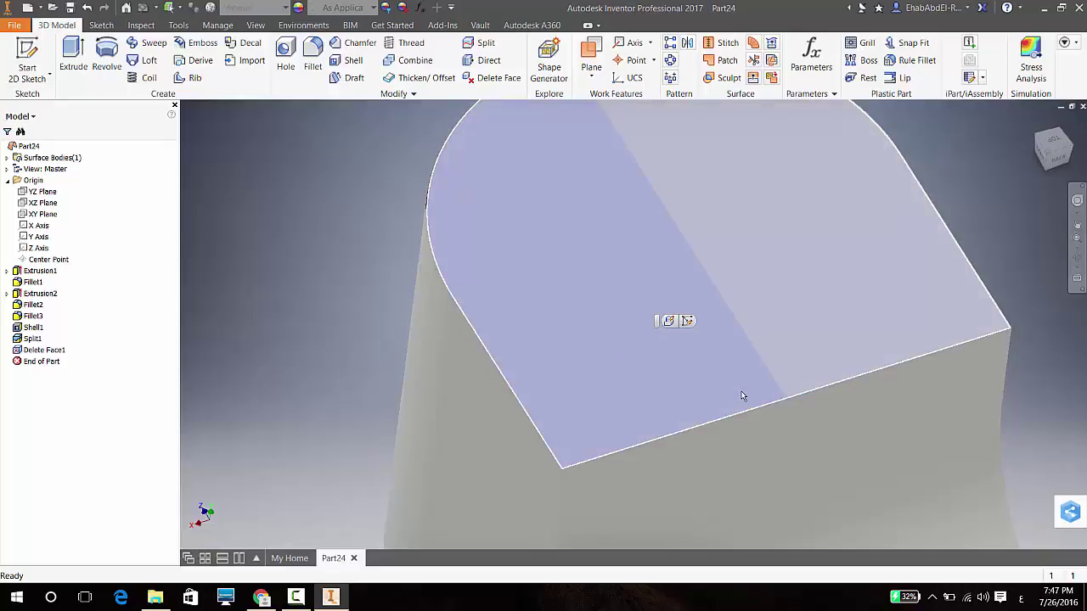
{"action": "left_click", "coordinate": [815, 276]}
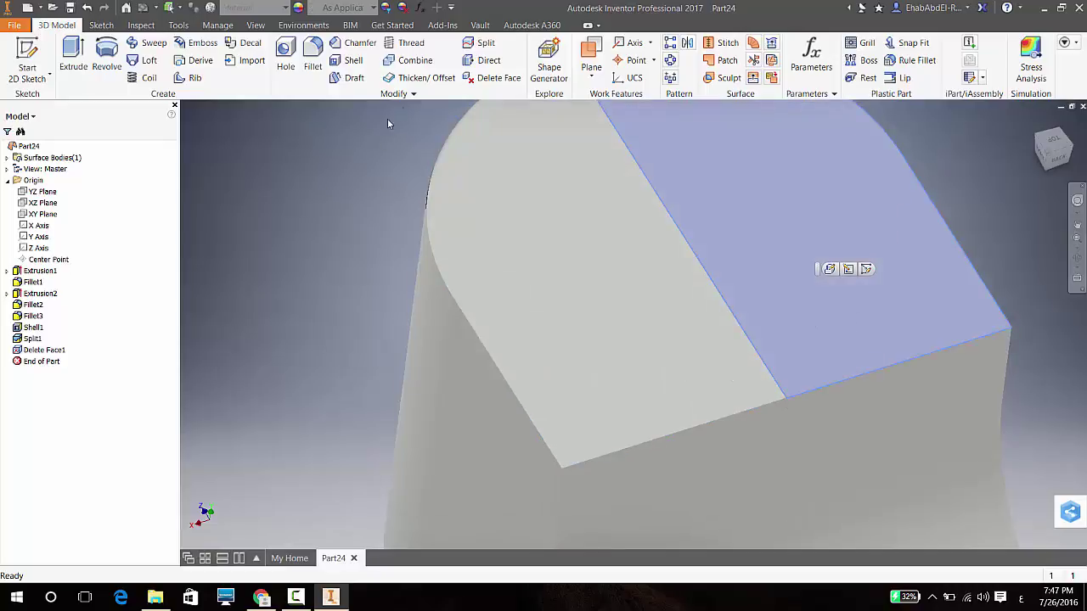
{"action": "left_click", "coordinate": [489, 80]}
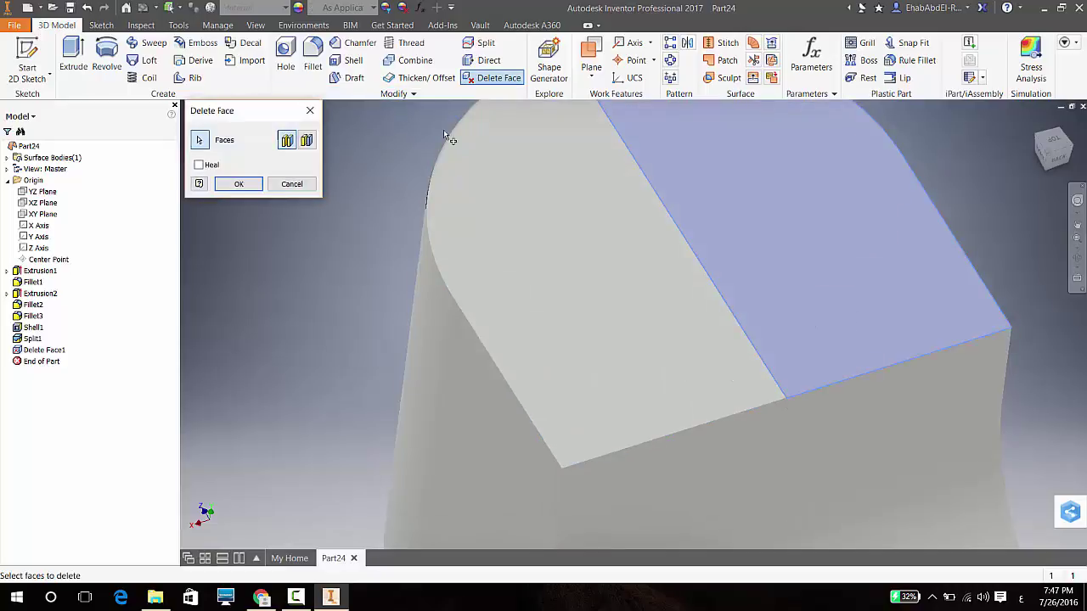
{"action": "left_click", "coordinate": [256, 187]}
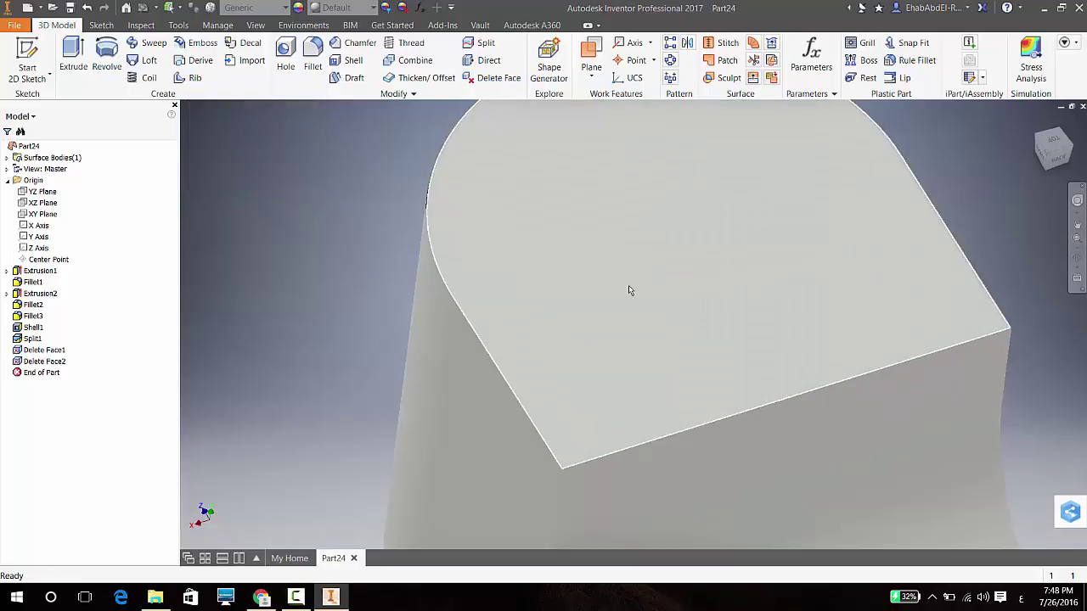
{"action": "left_click", "coordinate": [630, 290]}
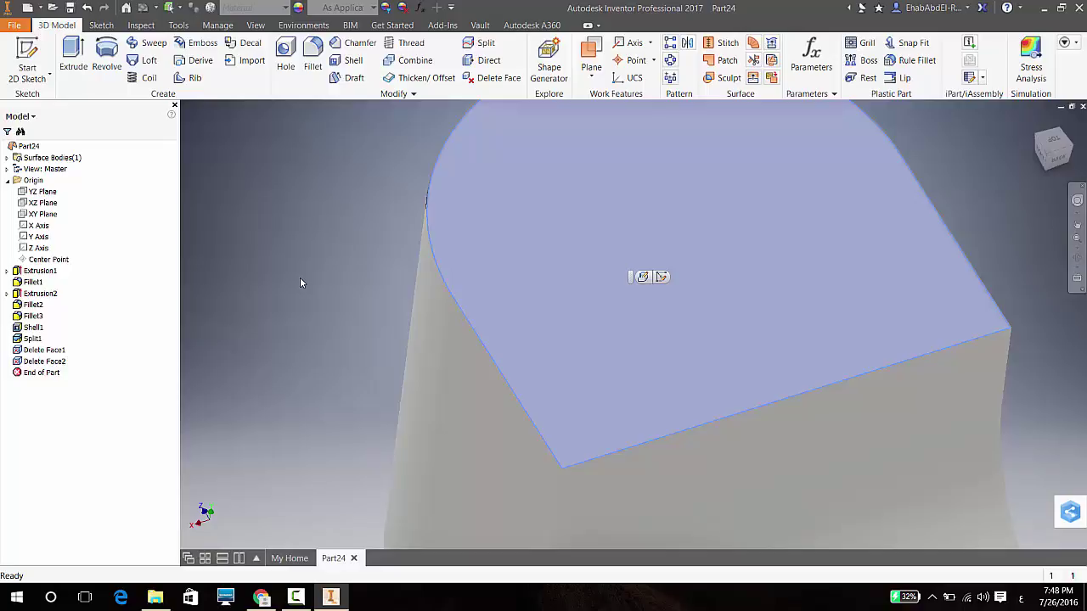
{"action": "left_click", "coordinate": [321, 240]}
{"action": "scroll", "coordinate": [422, 122], "scroll_direction": "down", "scroll_amount": 3}
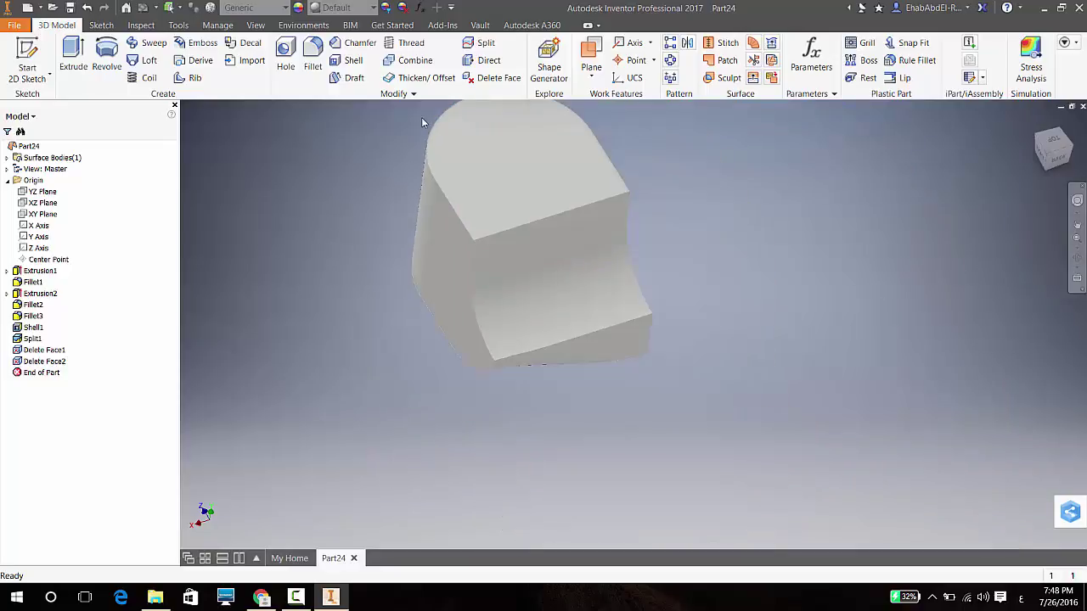
{"action": "left_click", "coordinate": [481, 43]}
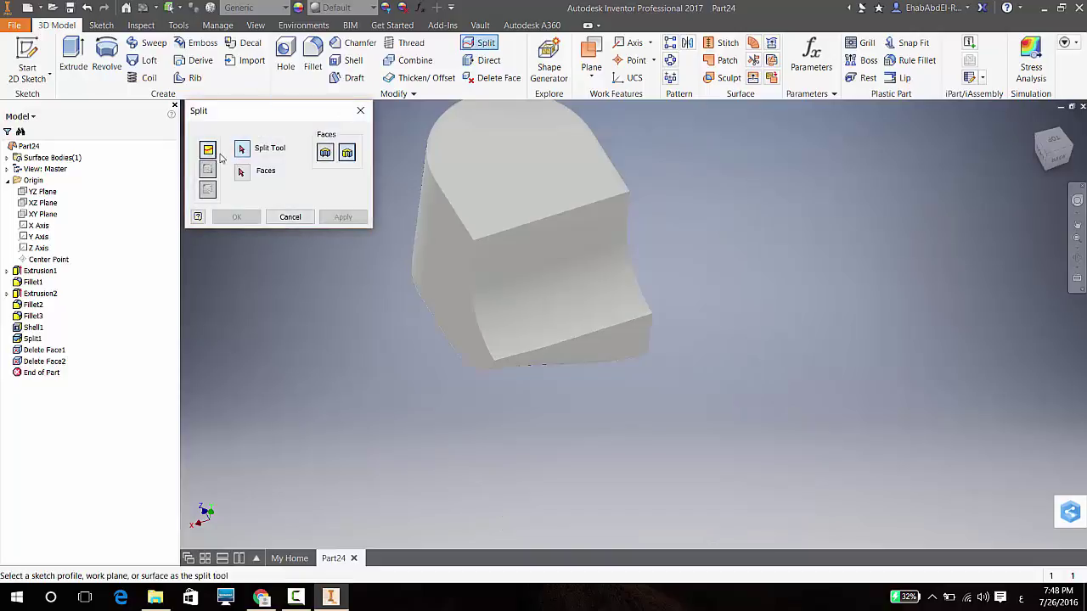
{"action": "left_click", "coordinate": [43, 192]}
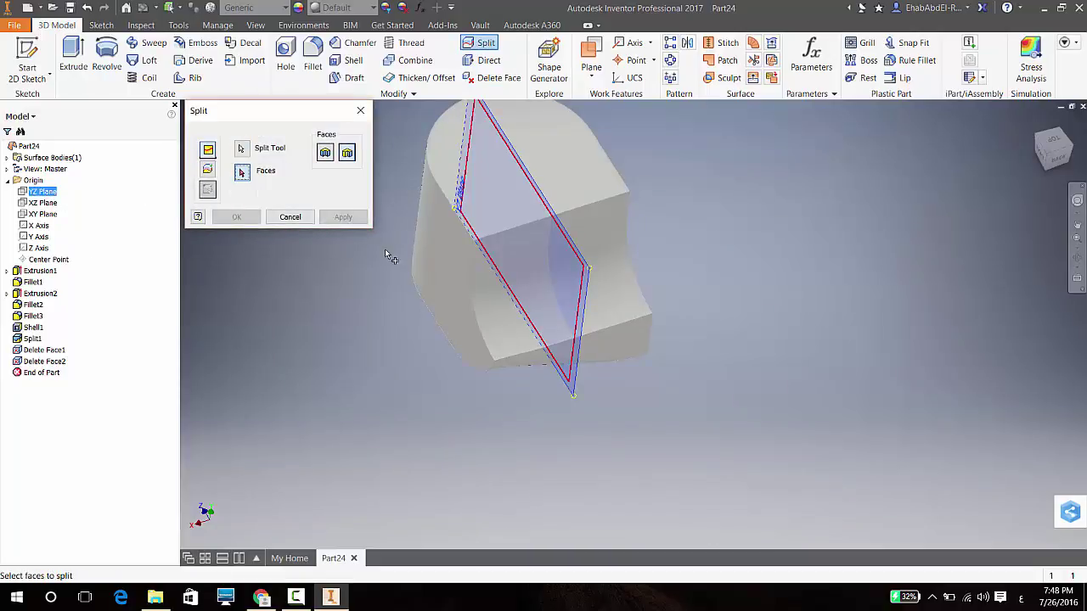
{"action": "left_click", "coordinate": [208, 171]}
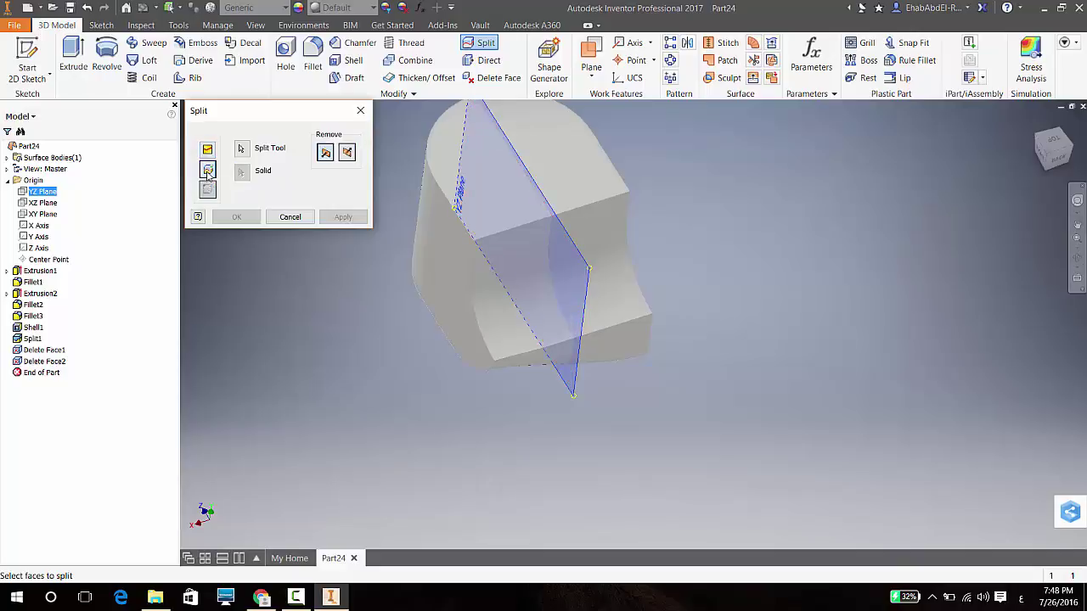
{"action": "left_click", "coordinate": [360, 110]}
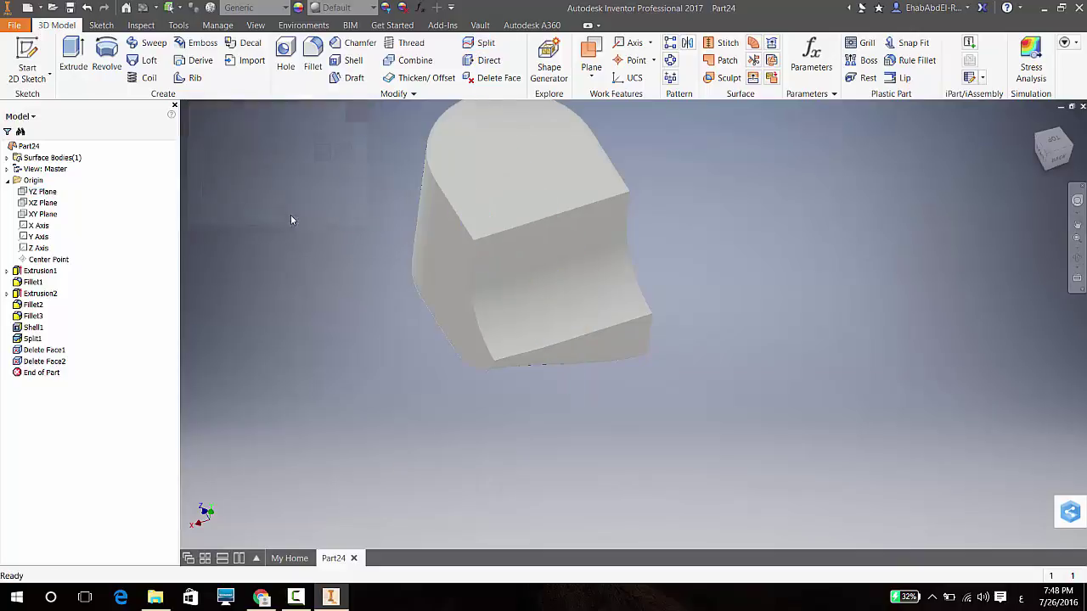
- Roll the part history back so that it ends after Shell1, before Split1
{"action": "left_click_drag", "start_coordinate": [53, 372], "coordinate": [61, 338]}
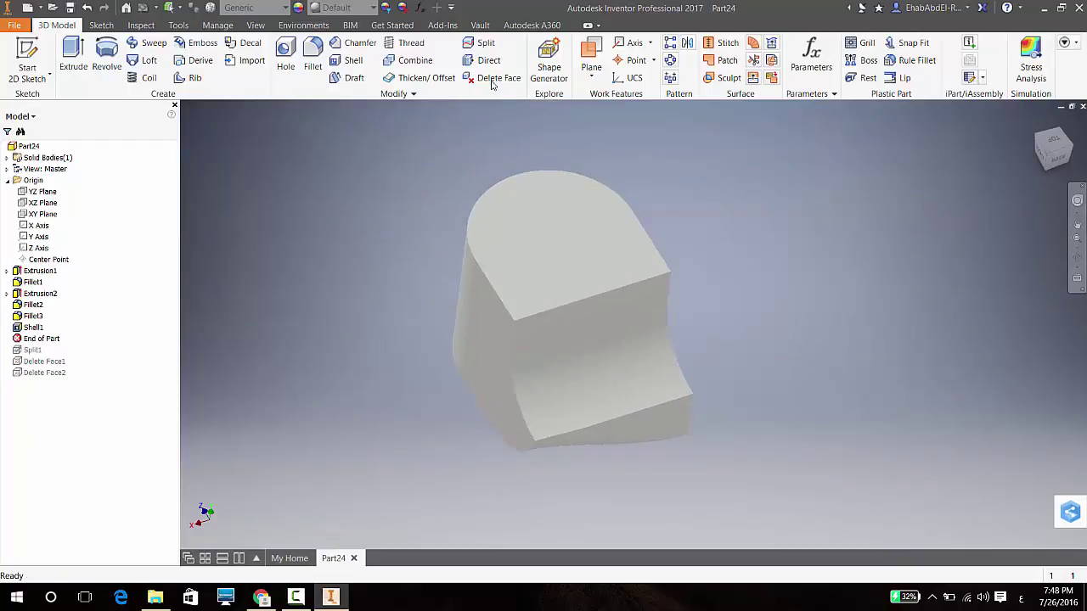
- Try a Trim Solid split along the YZ plane with the default removal side, inspect the hollow interior, and undo the trim
{"action": "left_click", "coordinate": [481, 43]}
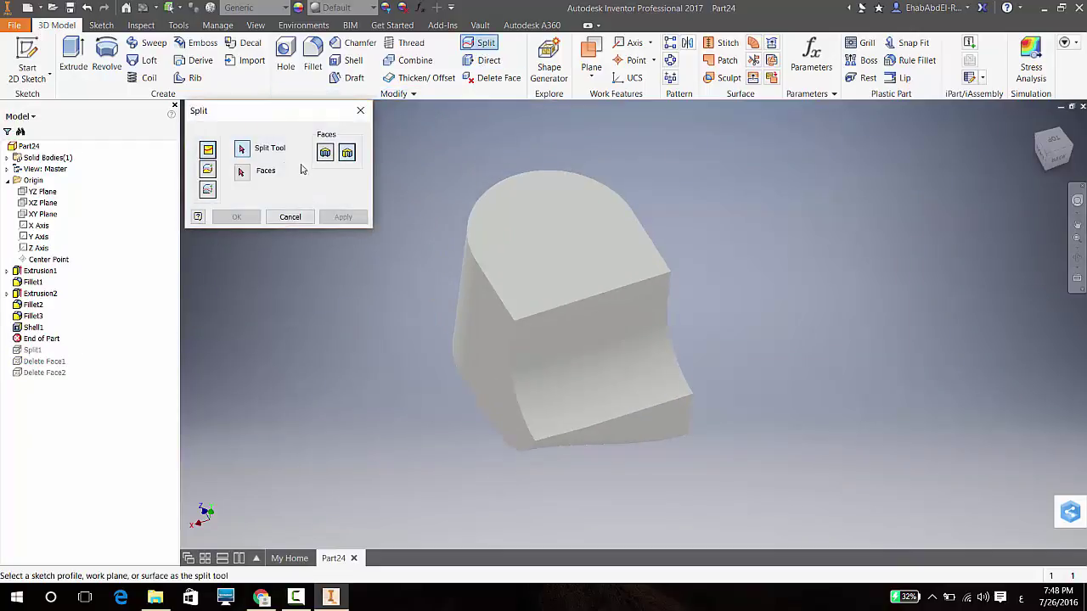
{"action": "left_click", "coordinate": [53, 192]}
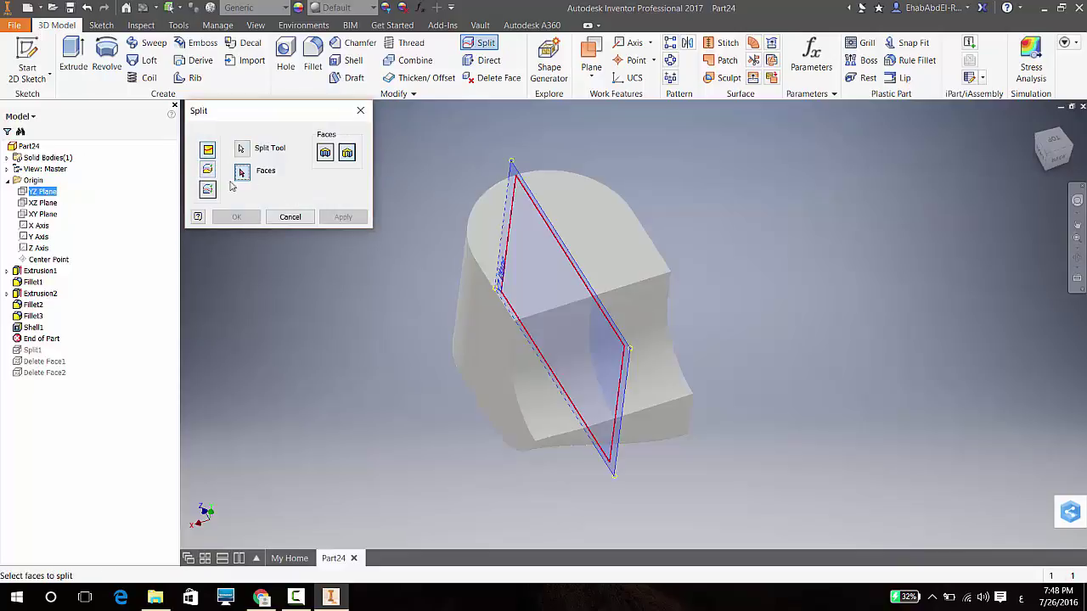
{"action": "left_click", "coordinate": [208, 172]}
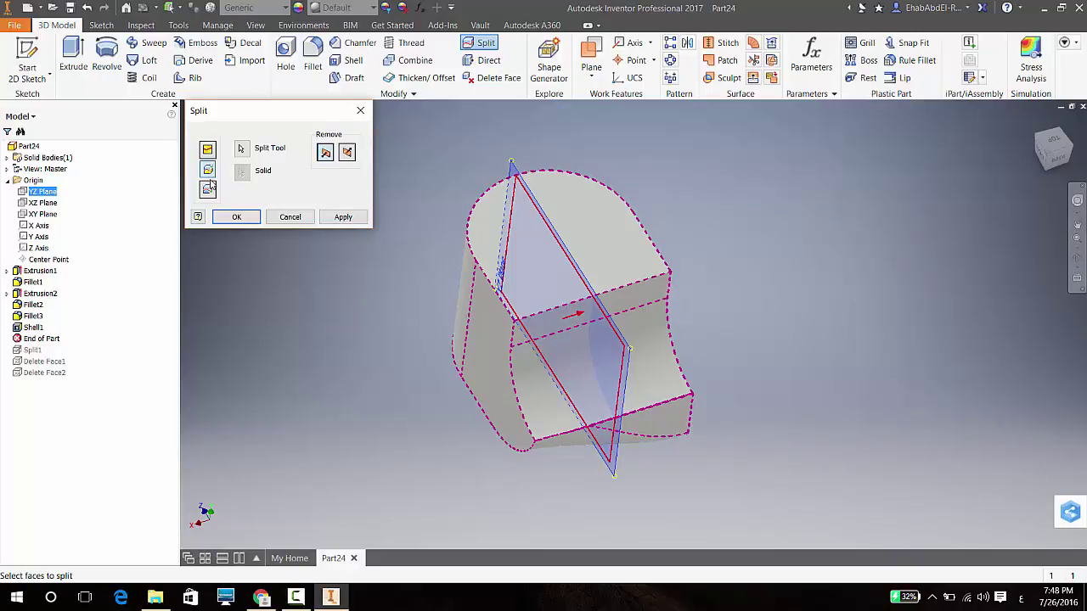
{"action": "left_click", "coordinate": [1077, 225]}
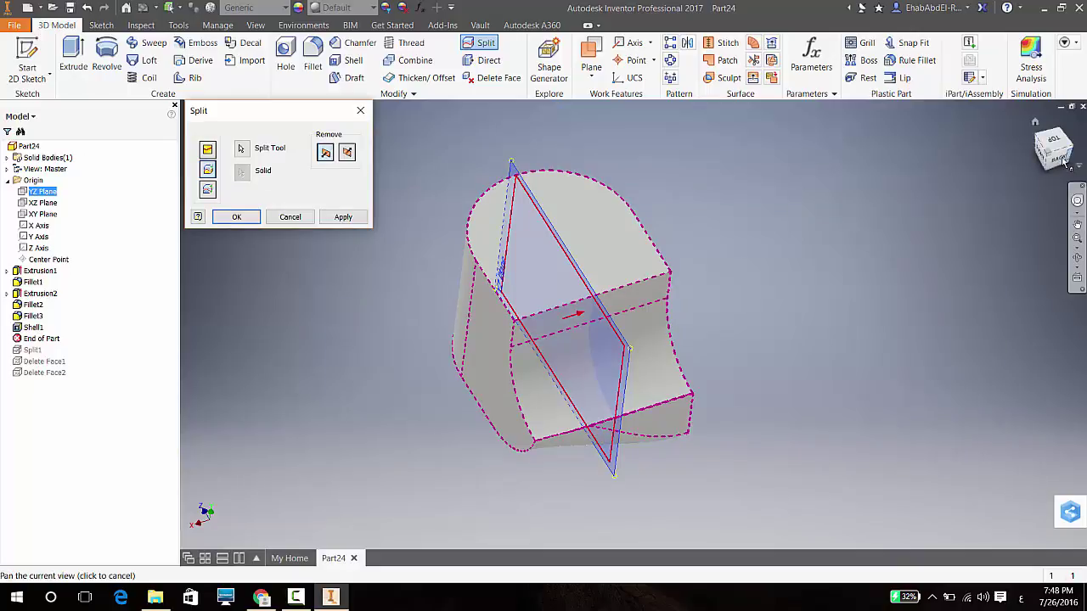
{"action": "left_click", "coordinate": [1057, 157]}
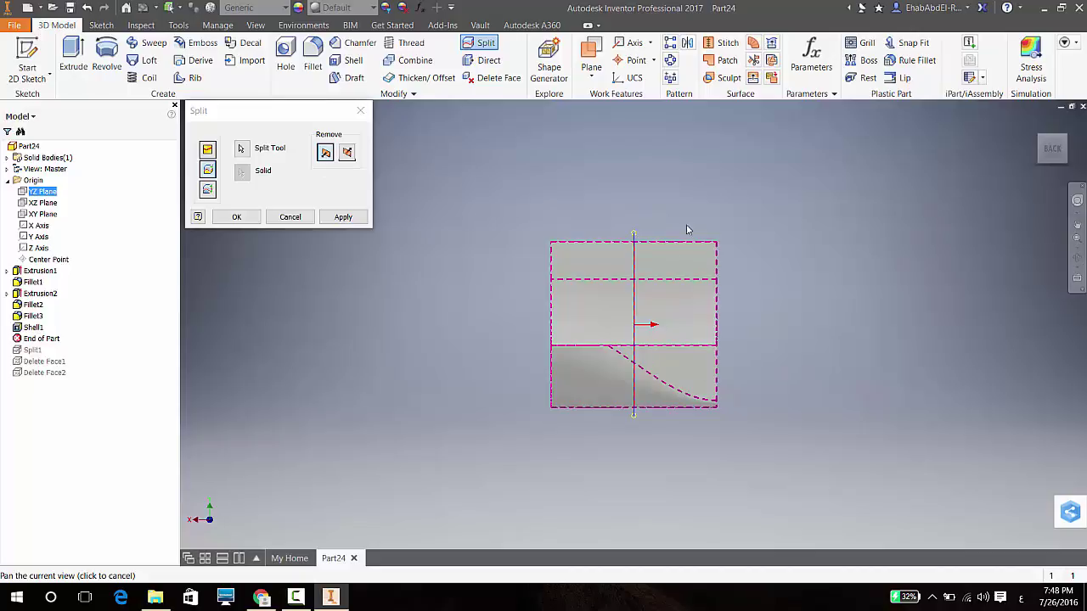
{"action": "left_click", "coordinate": [344, 219]}
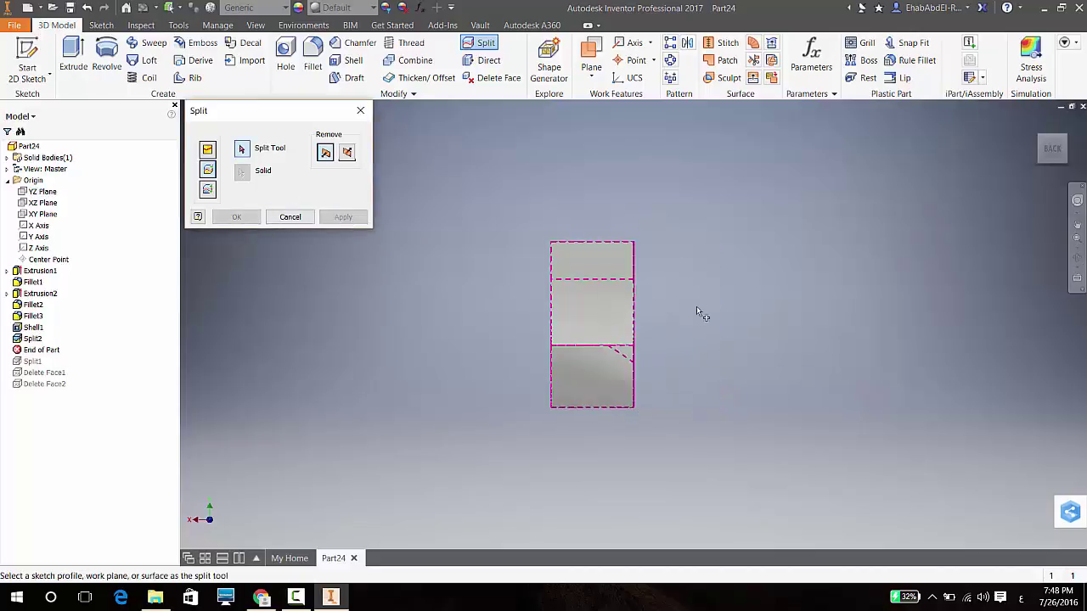
{"action": "middle_click_drag", "start_coordinate": [654, 357], "coordinate": [400, 331], "text": "shift"}
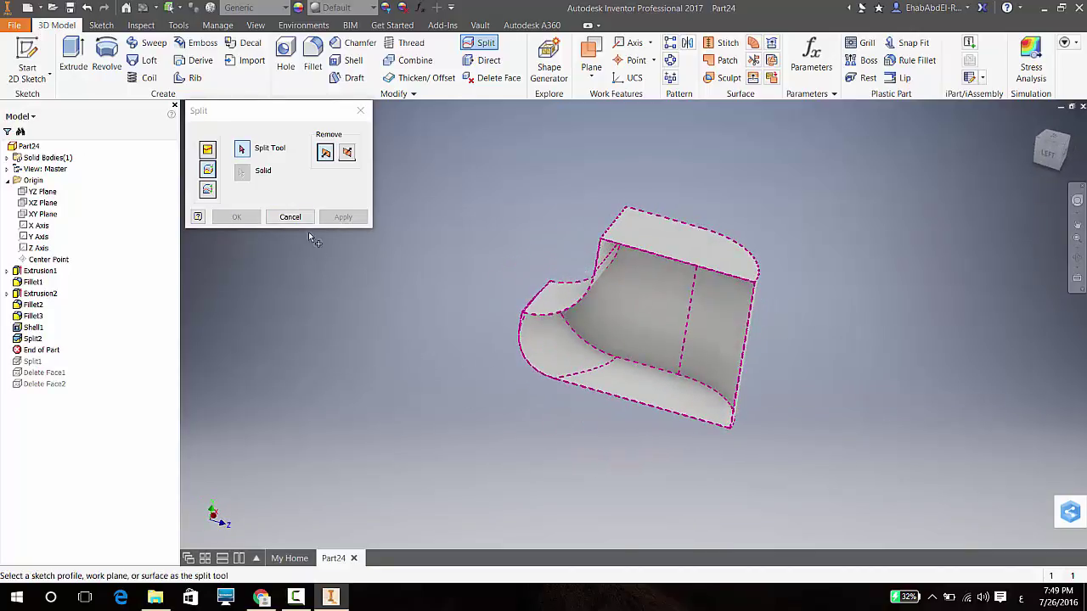
{"action": "left_click", "coordinate": [290, 216]}
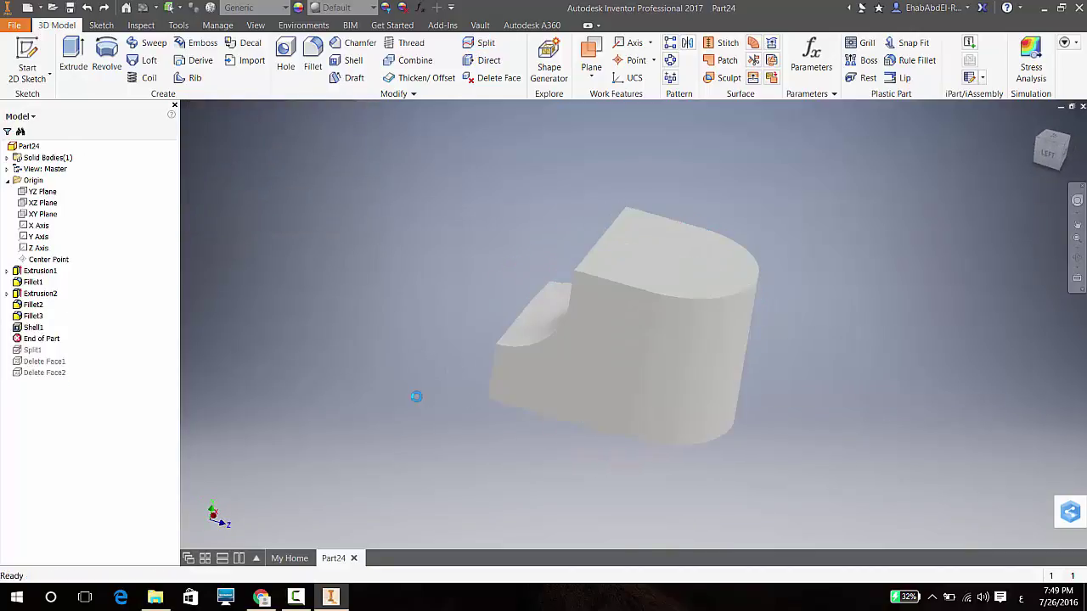
- Trim the solid along the YZ plane with the removal side flipped to the opposite half
{"action": "middle_click_drag", "start_coordinate": [395, 383], "coordinate": [475, 202], "text": "shift"}
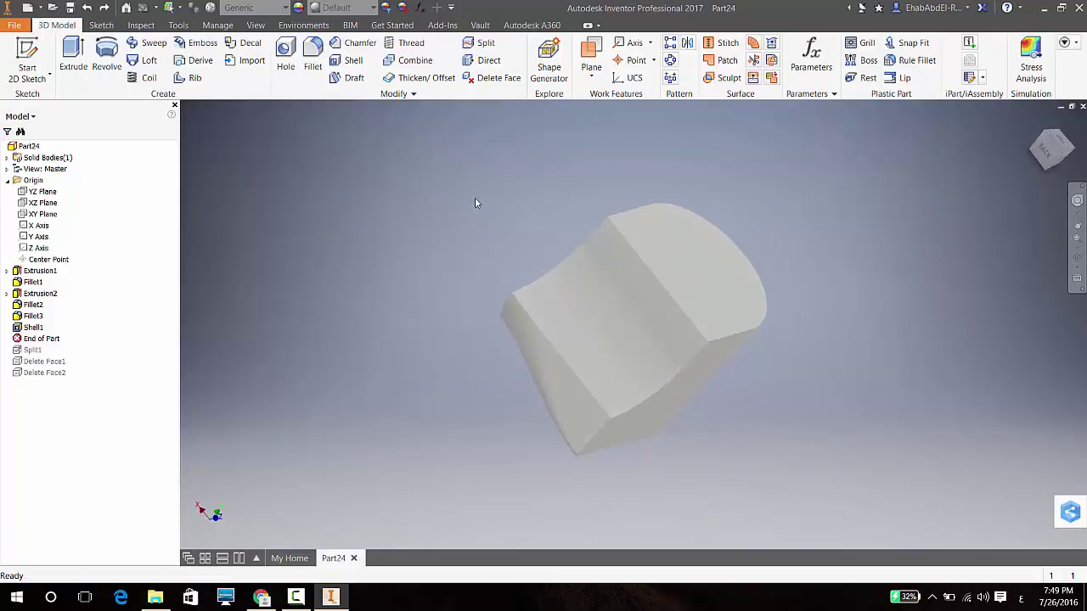
{"action": "left_click", "coordinate": [482, 43]}
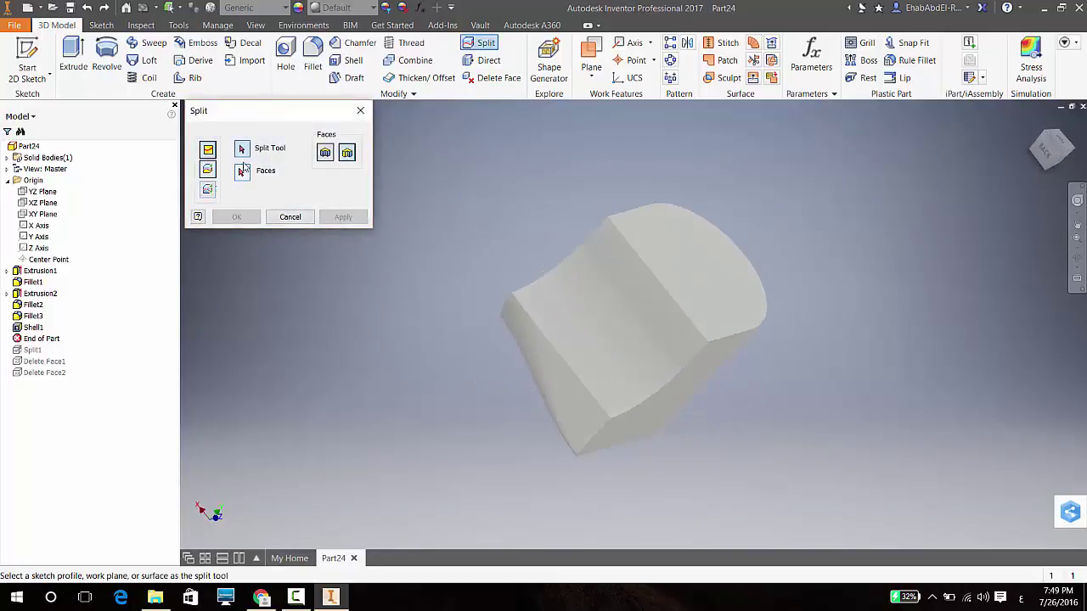
{"action": "left_click", "coordinate": [45, 192]}
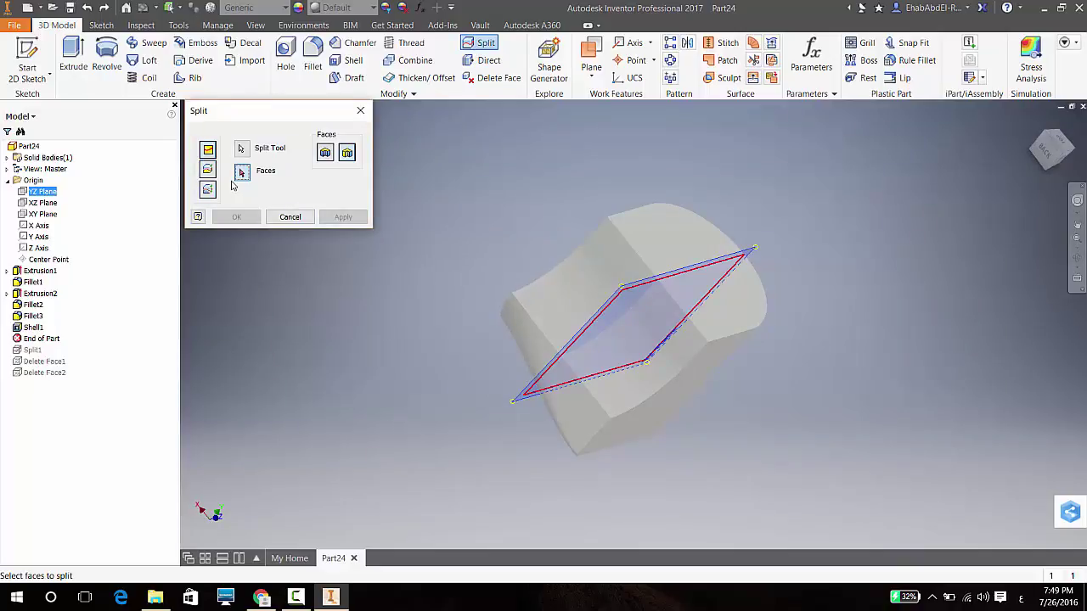
{"action": "left_click", "coordinate": [208, 189]}
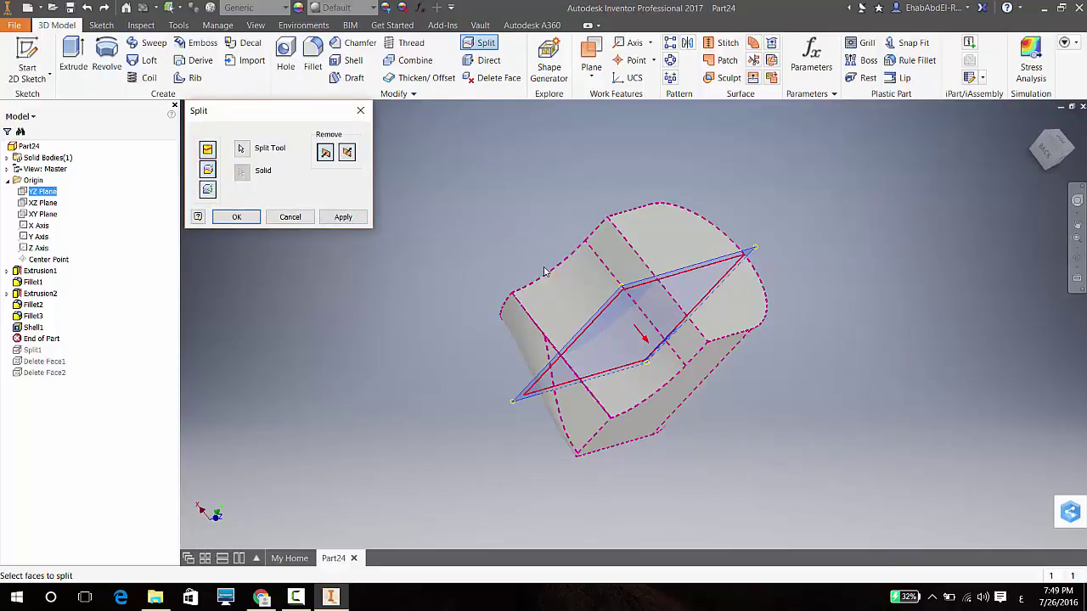
{"action": "left_click", "coordinate": [347, 153]}
{"action": "left_click", "coordinate": [237, 217]}
{"action": "middle_click_drag", "start_coordinate": [286, 240], "coordinate": [743, 444], "text": "shift"}
- Undo the flipped-side trim, redo it for comparison, and undo it again
{"action": "key", "text": "ctrl+z"}
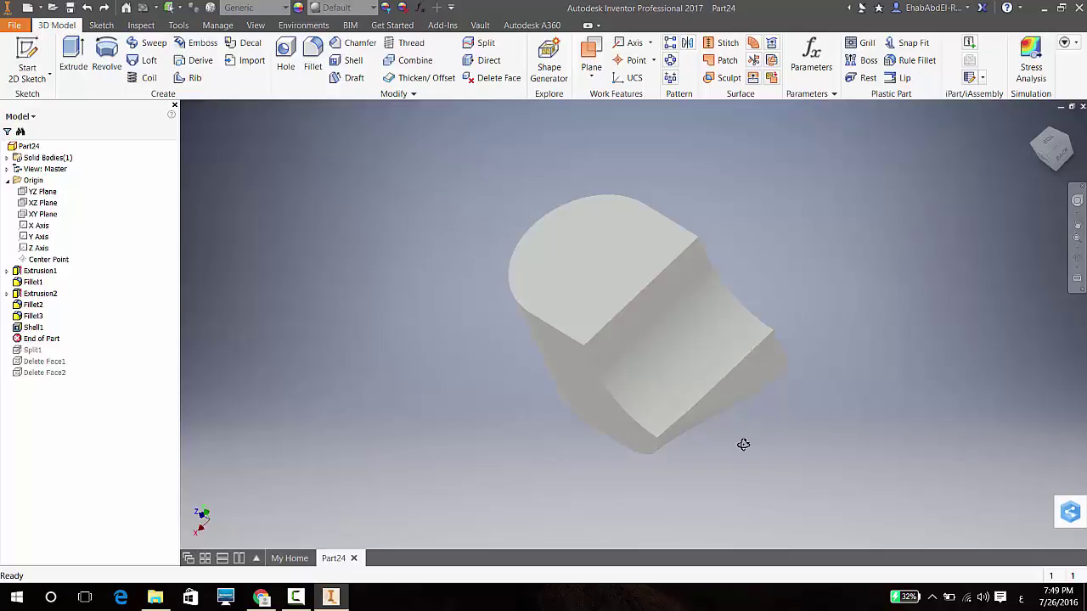
{"action": "left_click", "coordinate": [33, 282]}
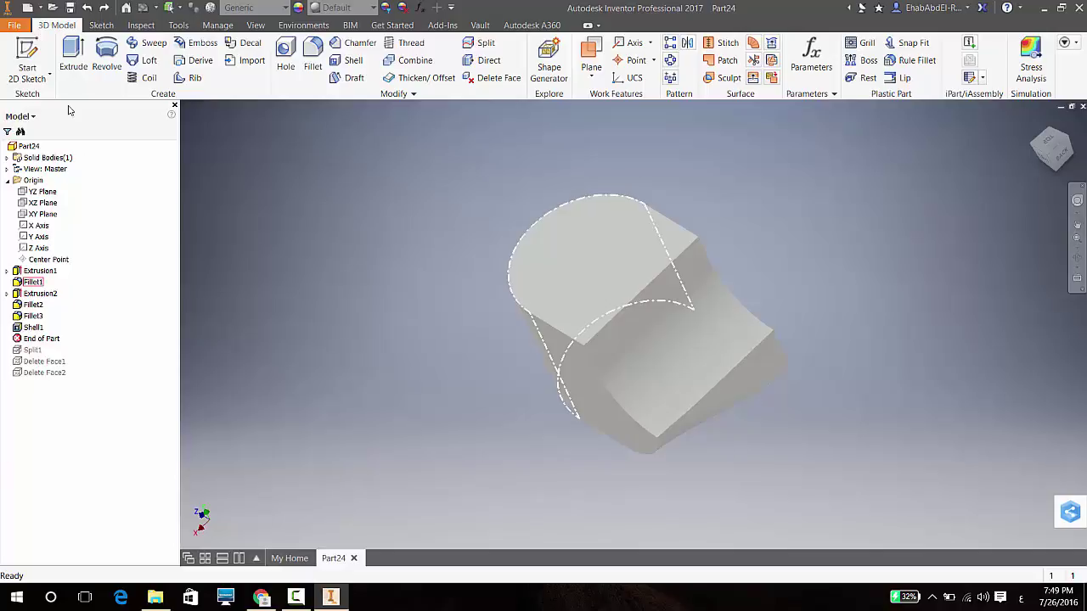
{"action": "left_click", "coordinate": [105, 10]}
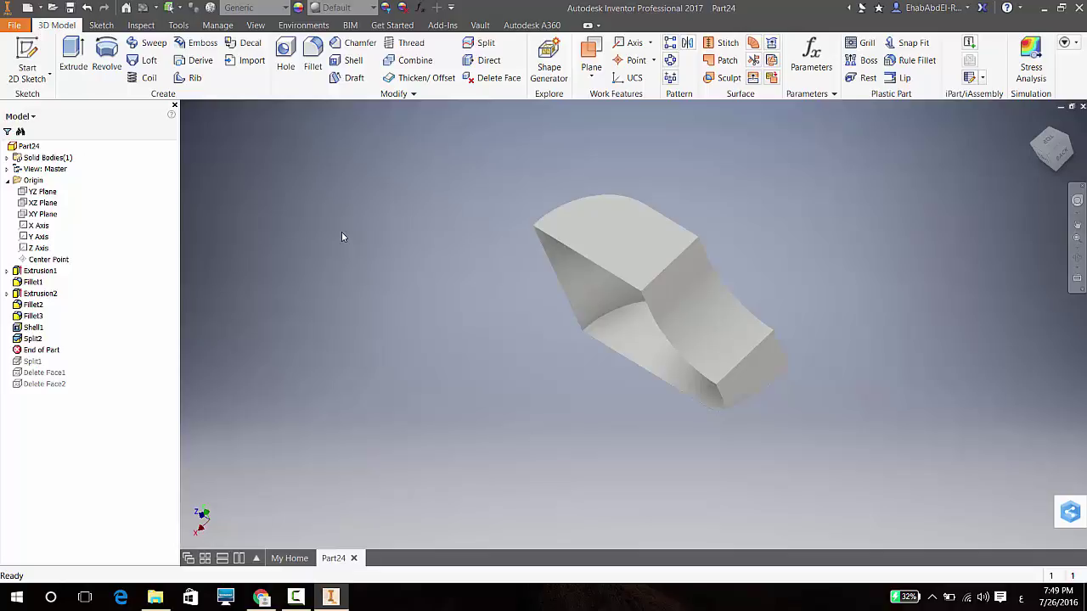
{"action": "key", "text": "ctrl+z"}
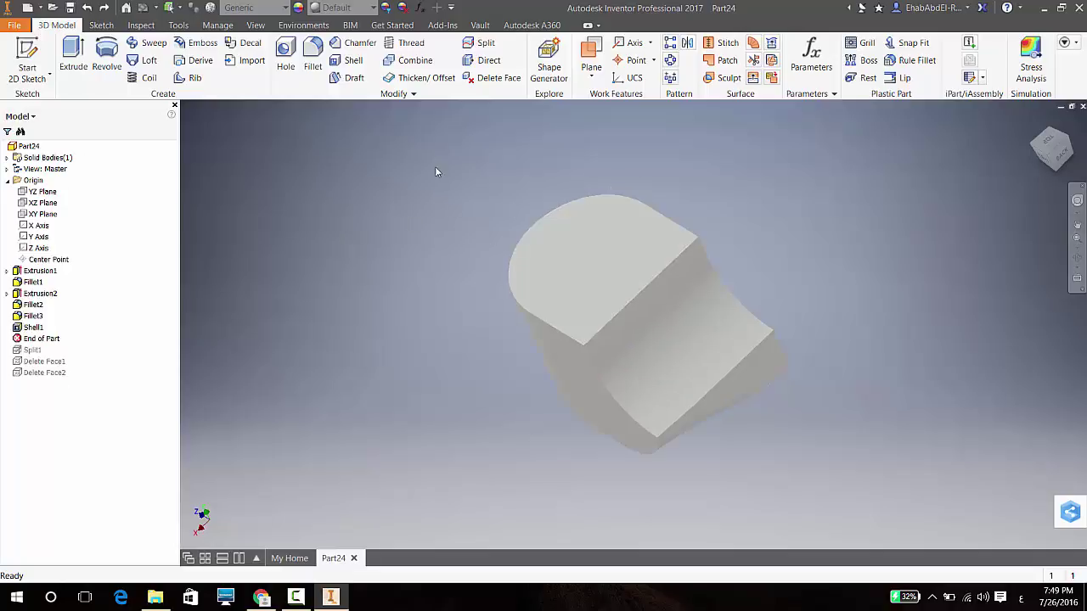
- Split the shelled solid into two bodies along the YZ plane with the Split Solid option
{"action": "left_click", "coordinate": [484, 42]}
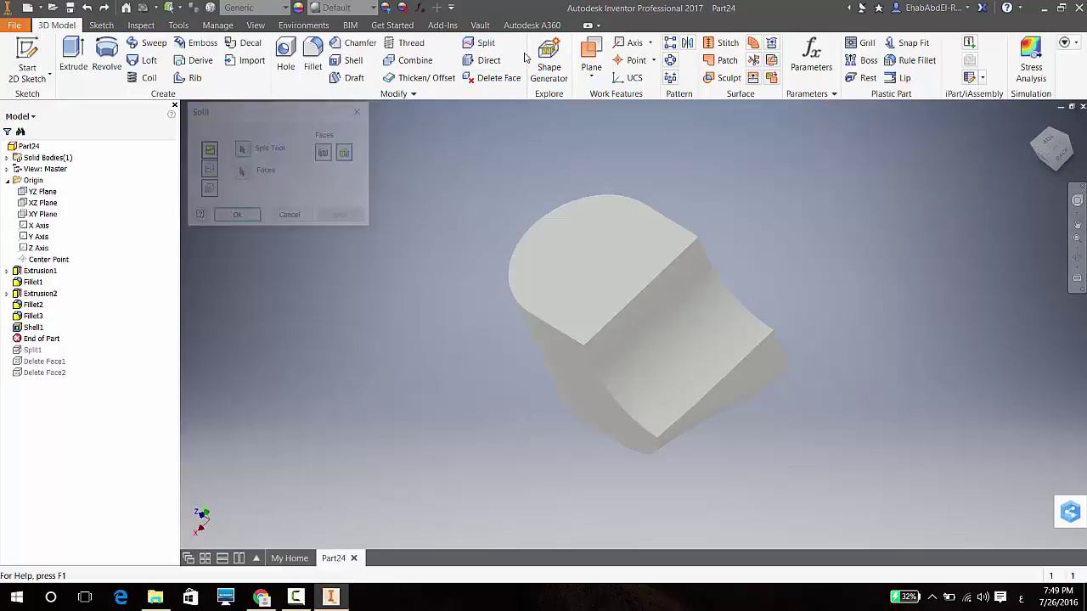
{"action": "left_click", "coordinate": [208, 190]}
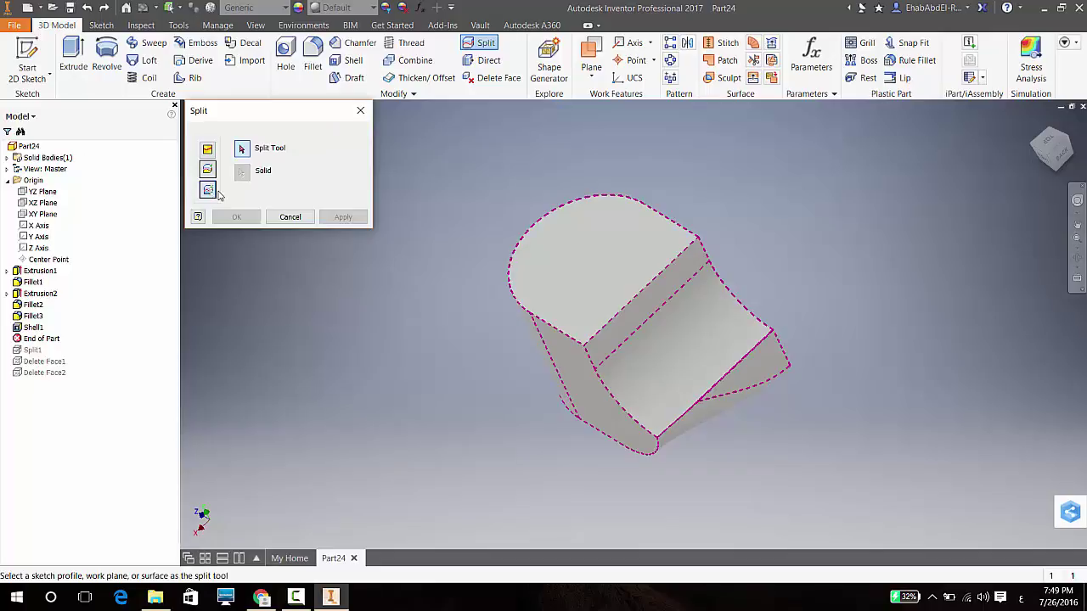
{"action": "left_click", "coordinate": [36, 192]}
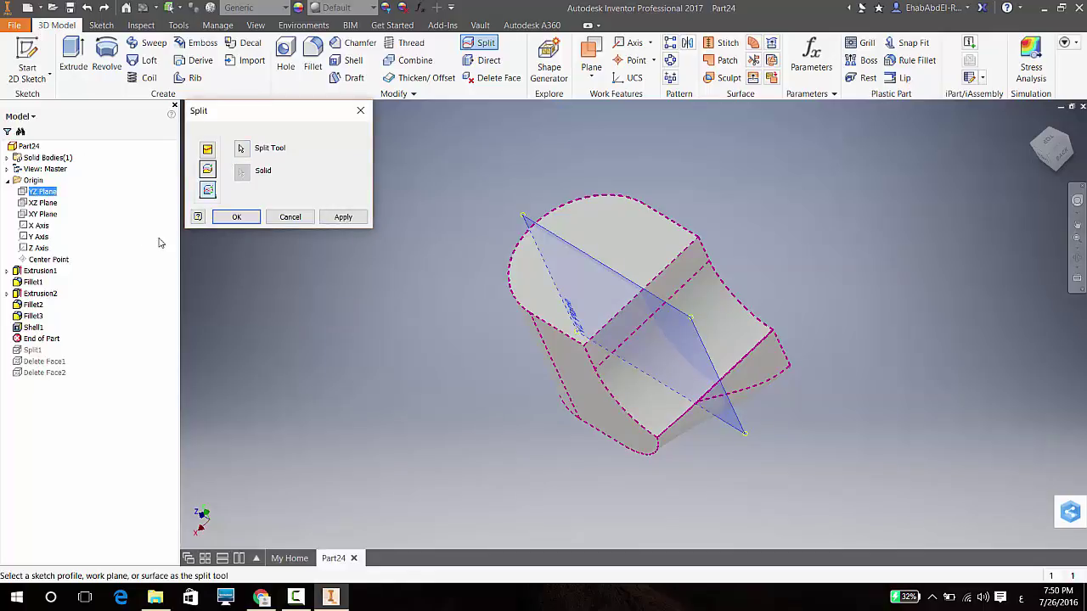
{"action": "left_click", "coordinate": [236, 217]}
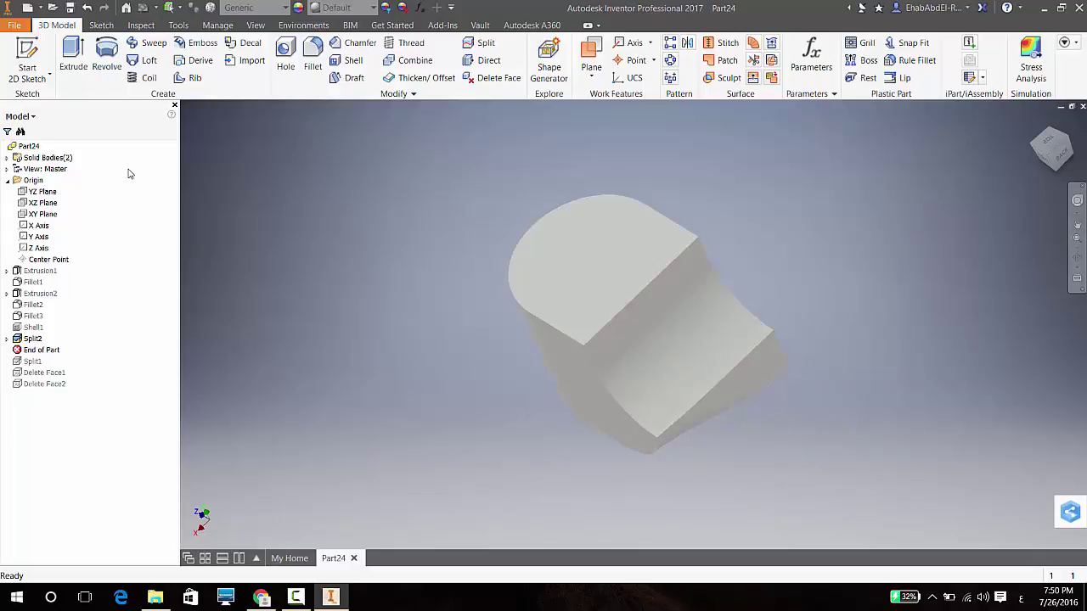
- Expand the list of solid bodies and highlight each half of the split part to inspect it
{"action": "left_click", "coordinate": [9, 161]}
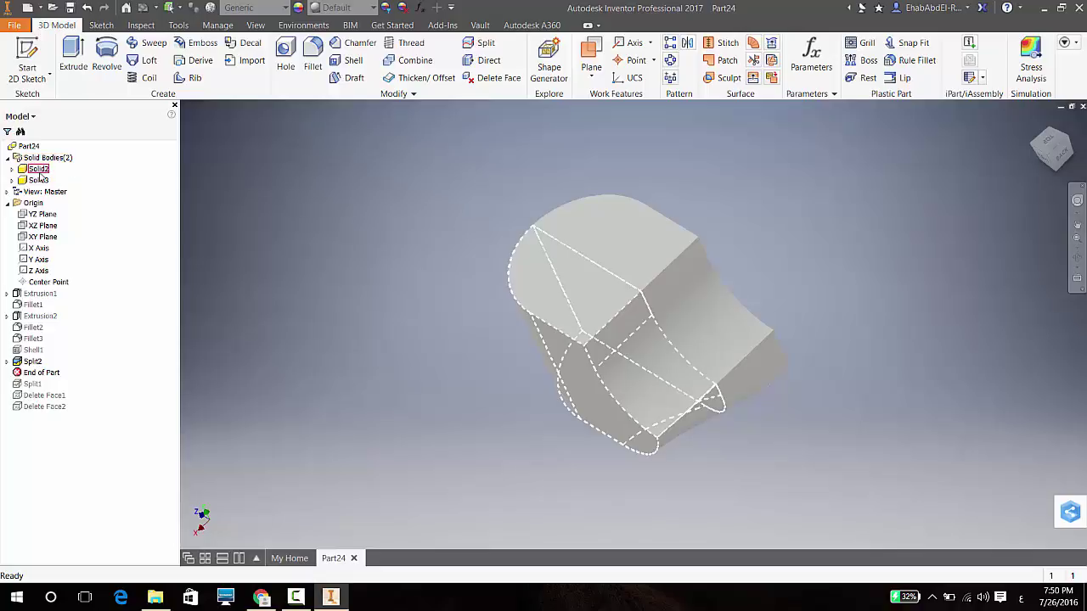
{"action": "left_click", "coordinate": [40, 172]}
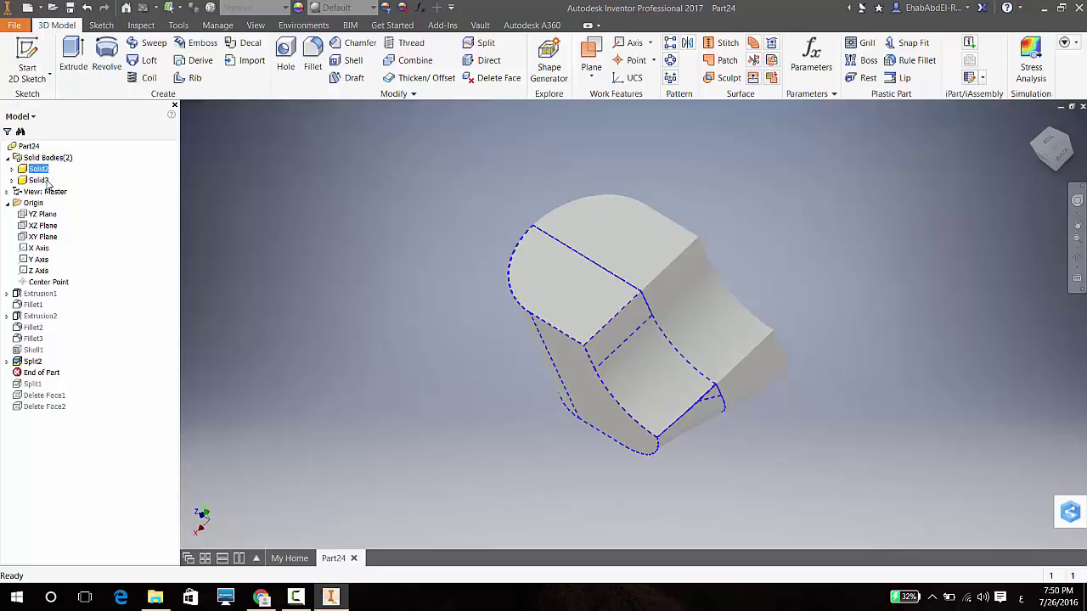
{"action": "left_click", "coordinate": [36, 180]}
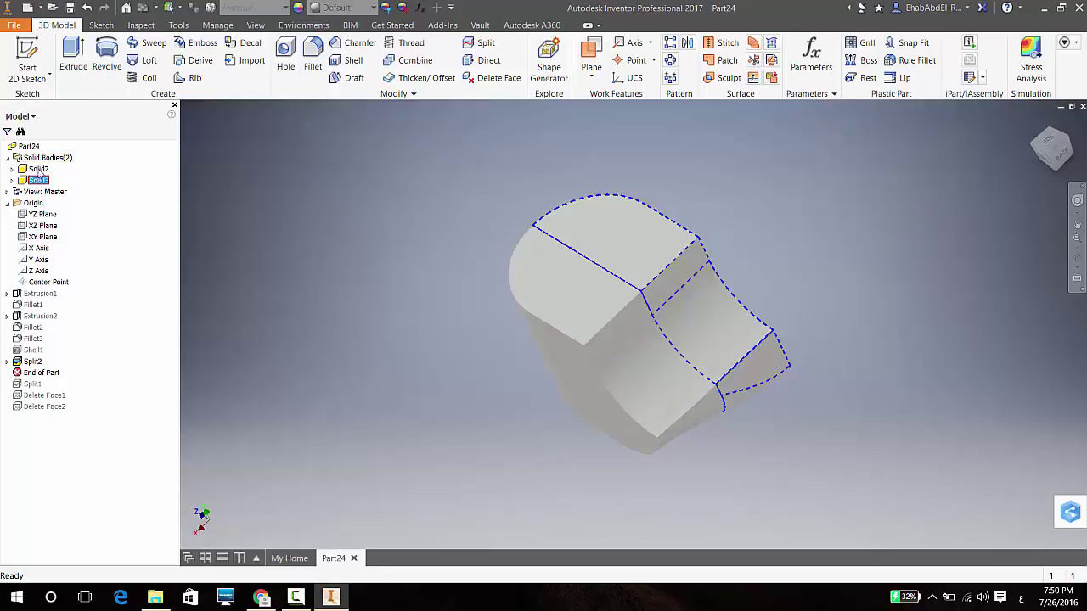
{"action": "left_click", "coordinate": [64, 141]}
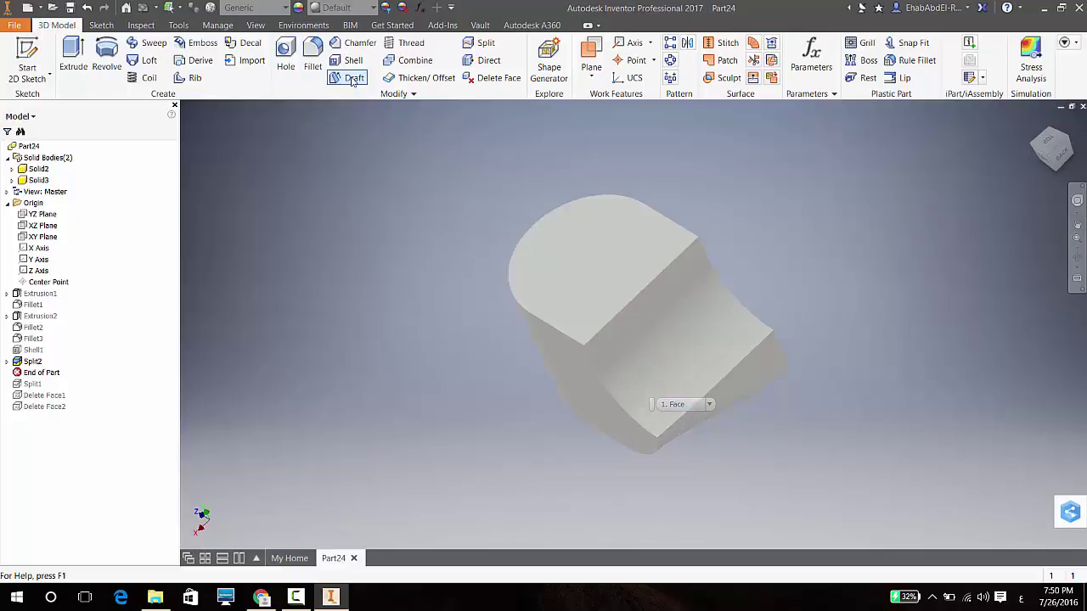
- Combine the two halves with the Join operation, using Solid2 as the base and Solid3 as the toolbody
{"action": "left_click", "coordinate": [415, 60]}
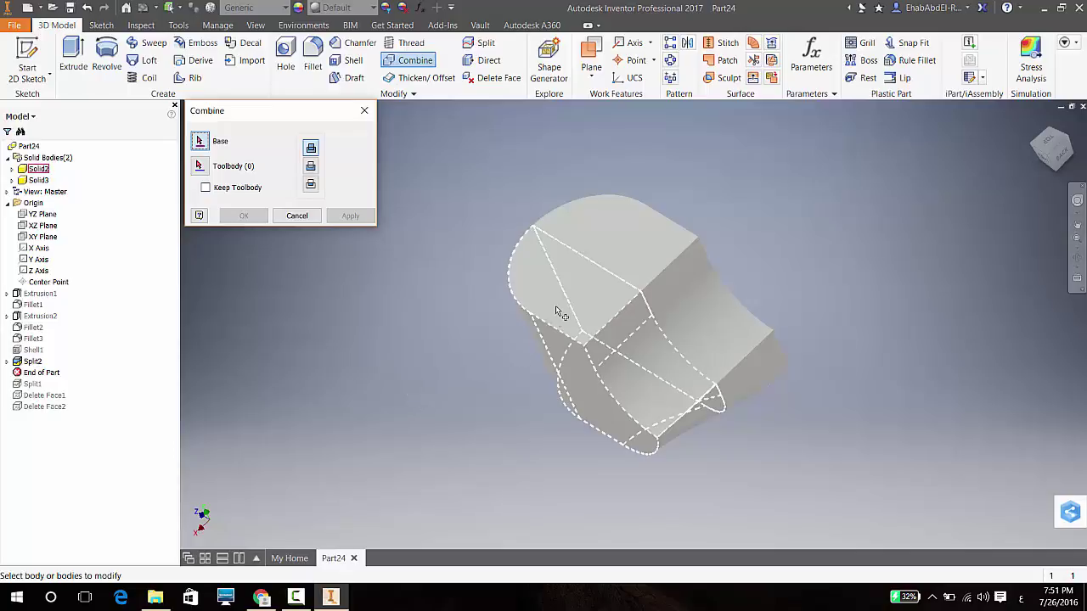
{"action": "left_click", "coordinate": [556, 331]}
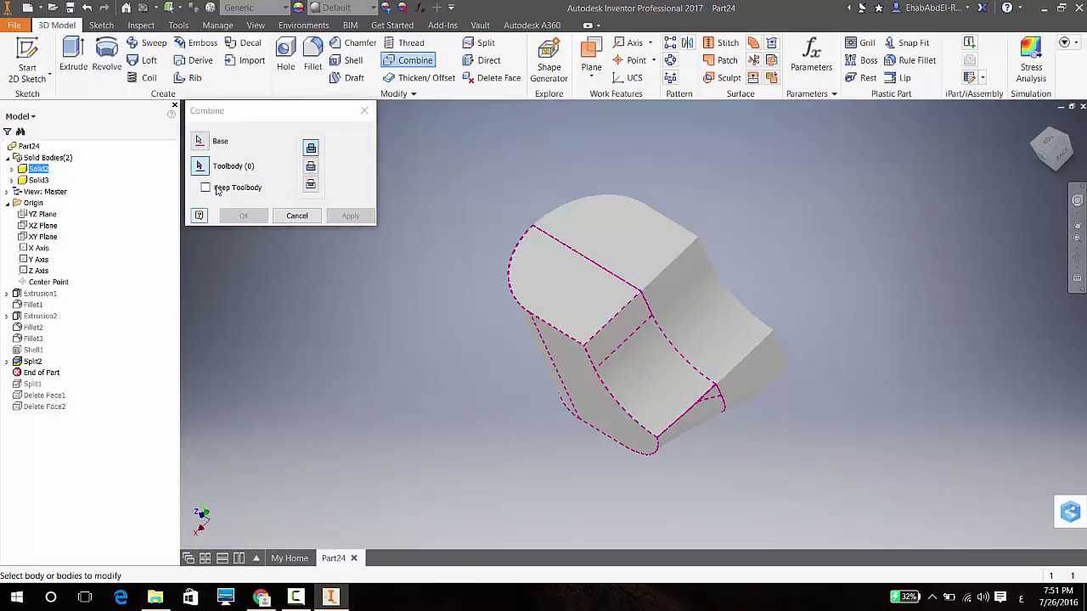
{"action": "left_click", "coordinate": [620, 247]}
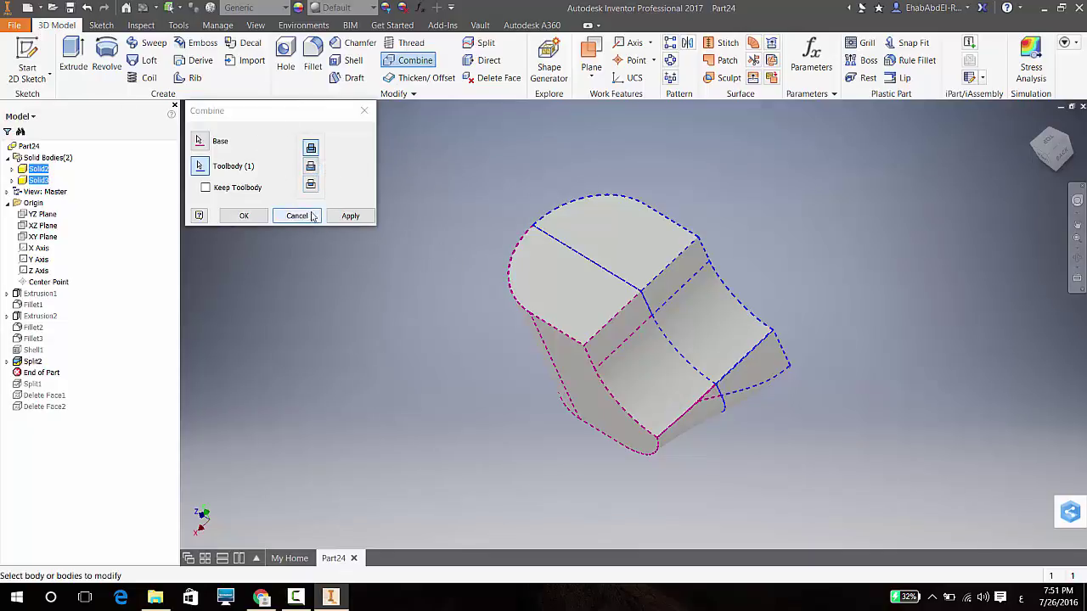
{"action": "left_click", "coordinate": [350, 215]}
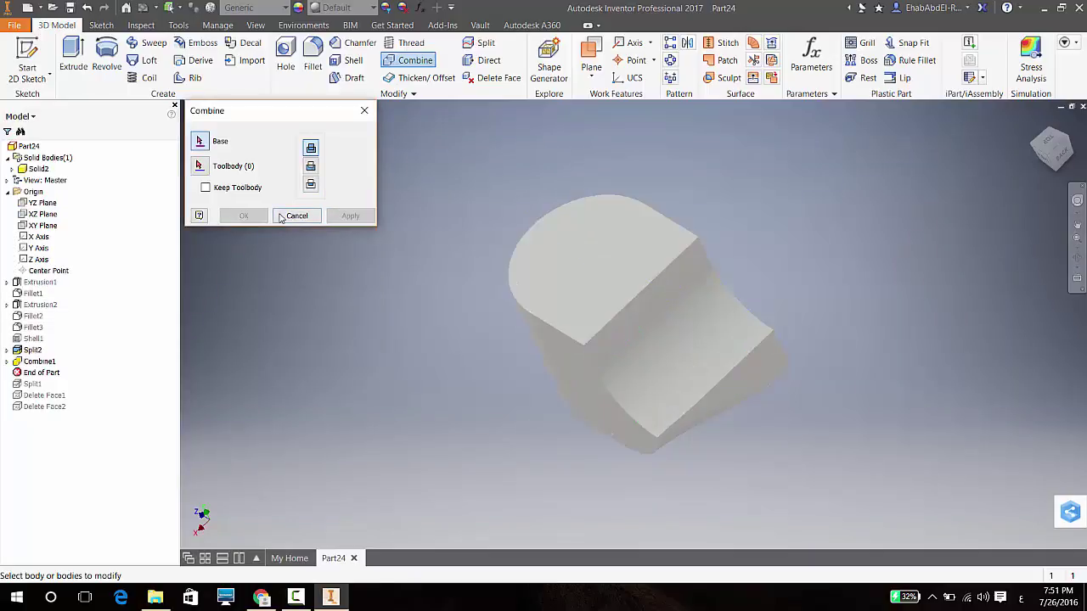
{"action": "left_click", "coordinate": [364, 110]}
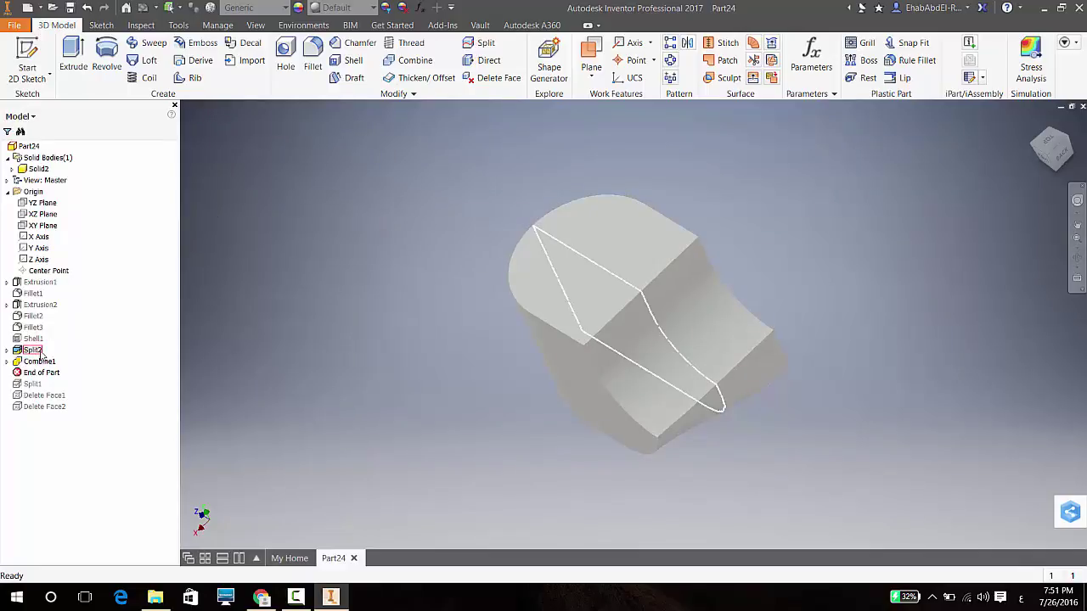
- Examine the Extrusion1, Split2 and Combine1 features in the part history by highlighting them on the model
{"action": "right_click", "coordinate": [38, 282]}
{"action": "left_click", "coordinate": [223, 372]}
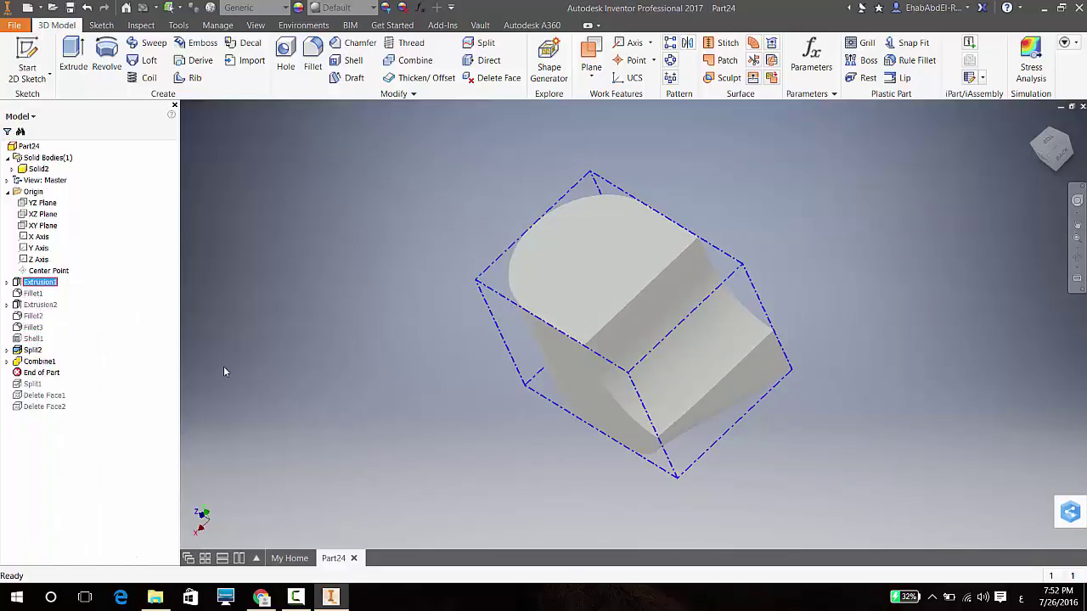
{"action": "left_click", "coordinate": [33, 350]}
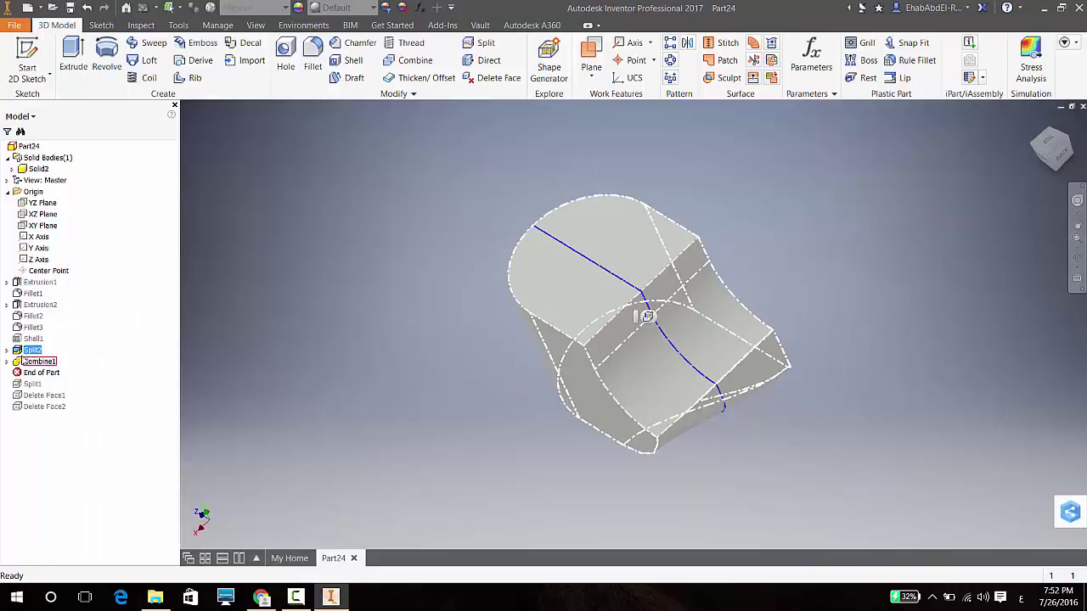
{"action": "left_click", "coordinate": [34, 361]}
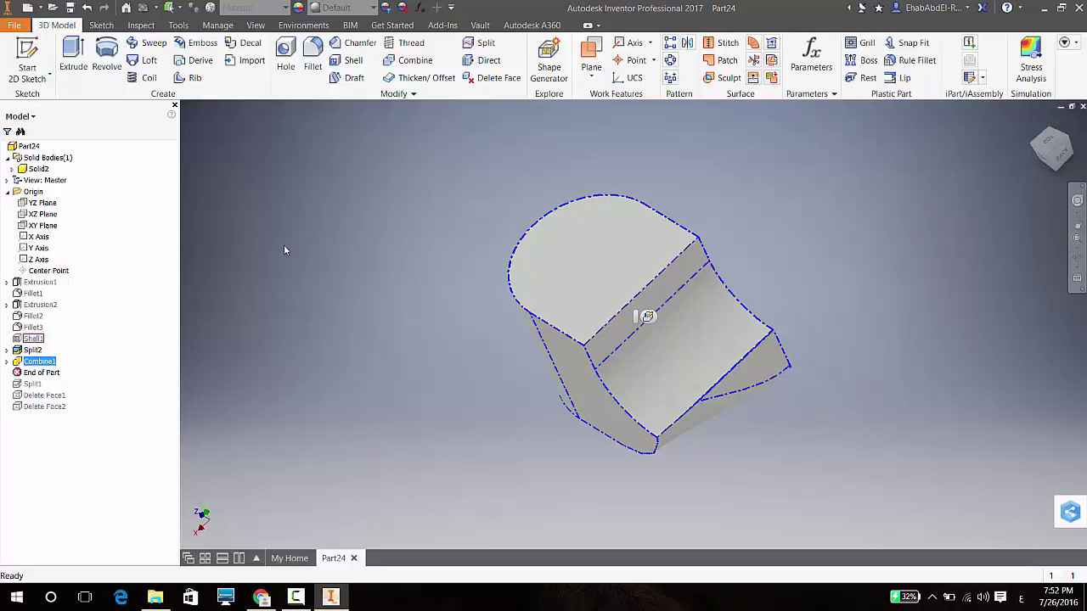
{"action": "left_click", "coordinate": [423, 187]}
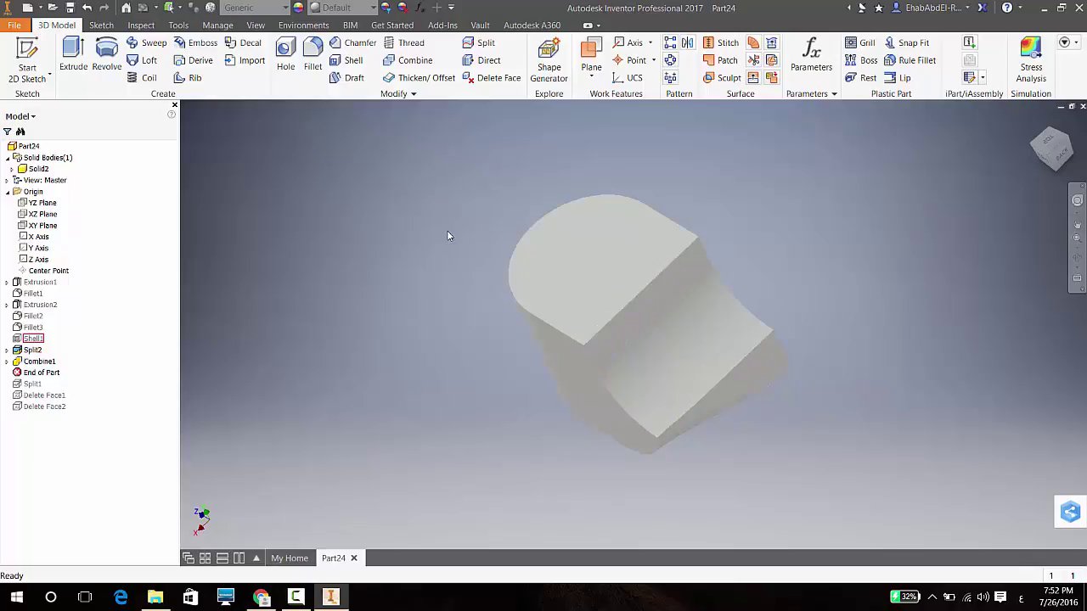
- Import StockBody(CI).SLDPRT as a Reference Model with solids and surfaces, keeping length units from source, and inspect the imported body
{"action": "left_click", "coordinate": [53, 8]}
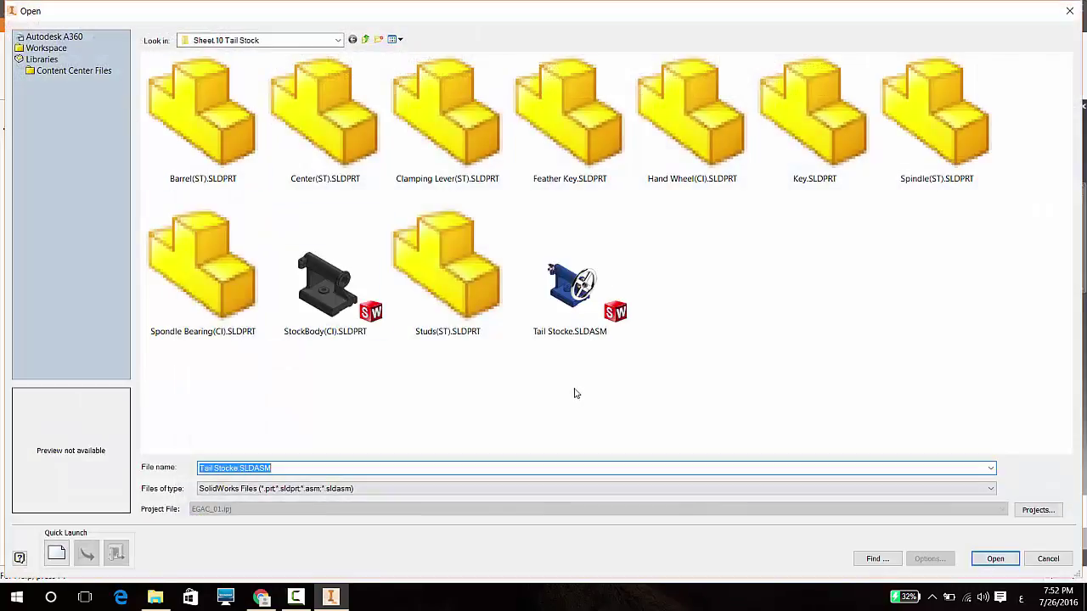
{"action": "double_click", "coordinate": [332, 339]}
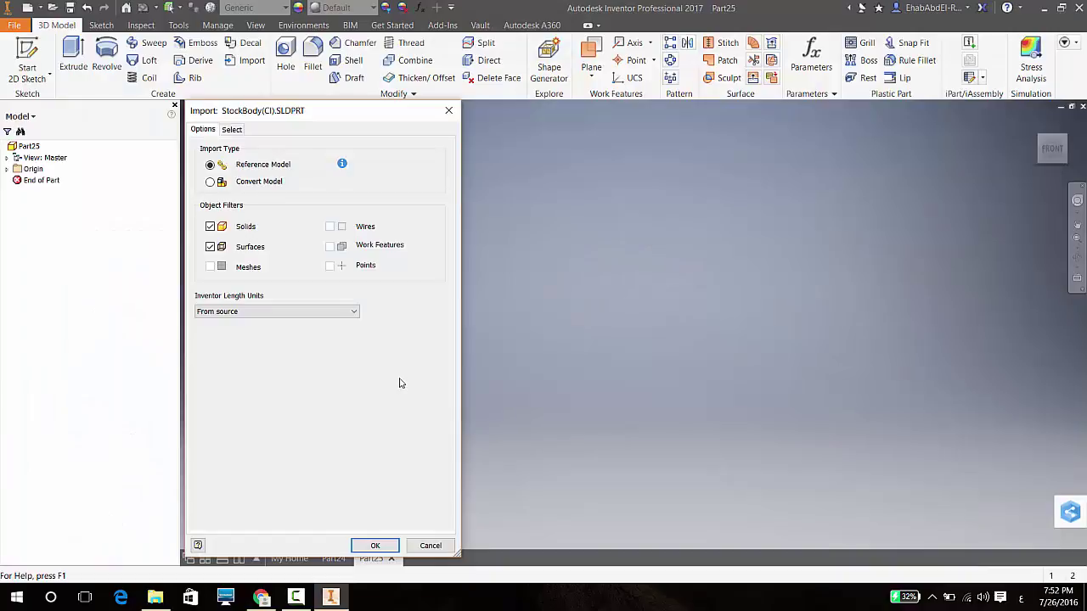
{"action": "left_click_drag", "start_coordinate": [304, 119], "coordinate": [565, 84]}
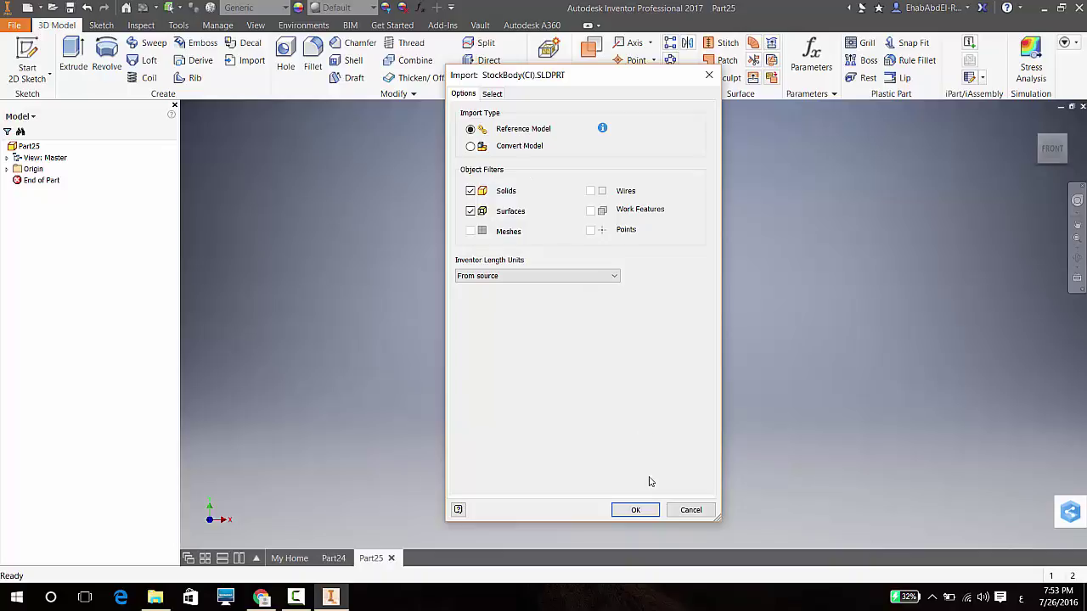
{"action": "left_click", "coordinate": [635, 510]}
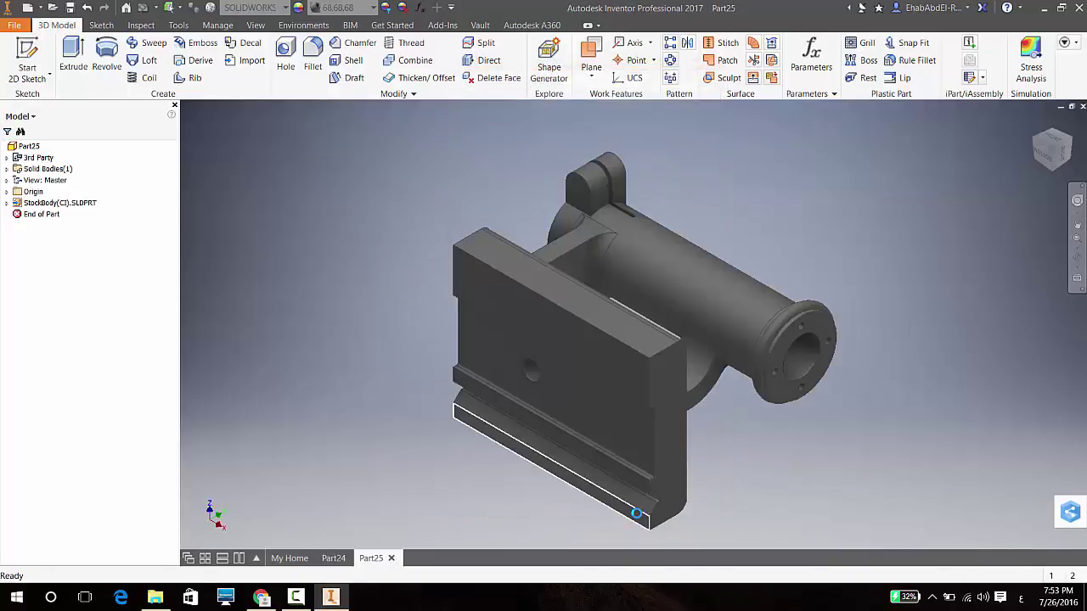
{"action": "middle_click_drag", "start_coordinate": [417, 332], "coordinate": [325, 347], "text": "shift"}
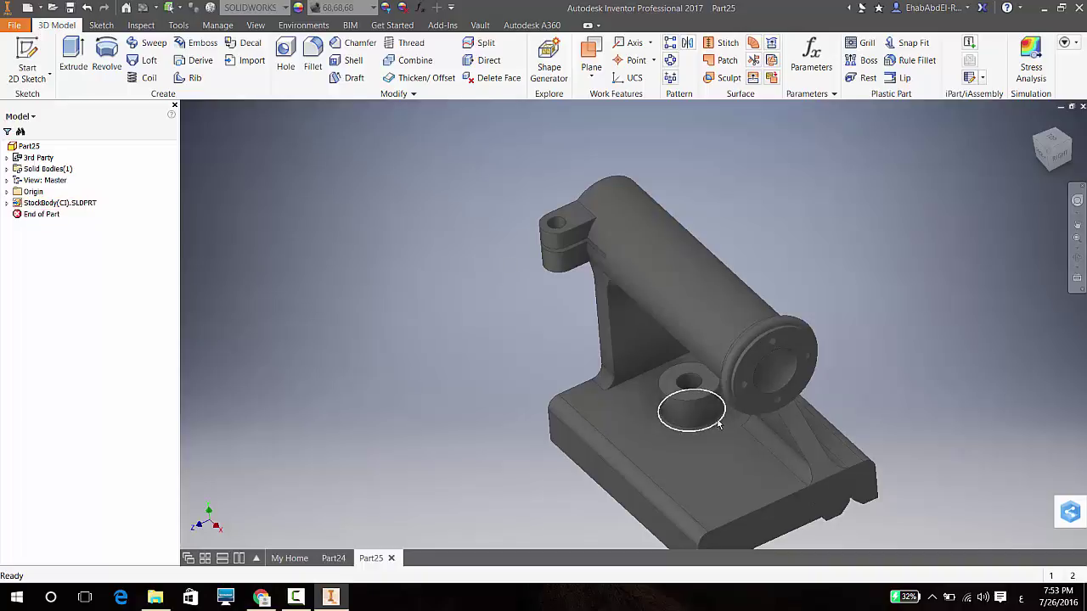
{"action": "middle_click_drag", "start_coordinate": [720, 424], "coordinate": [584, 412], "text": "shift"}
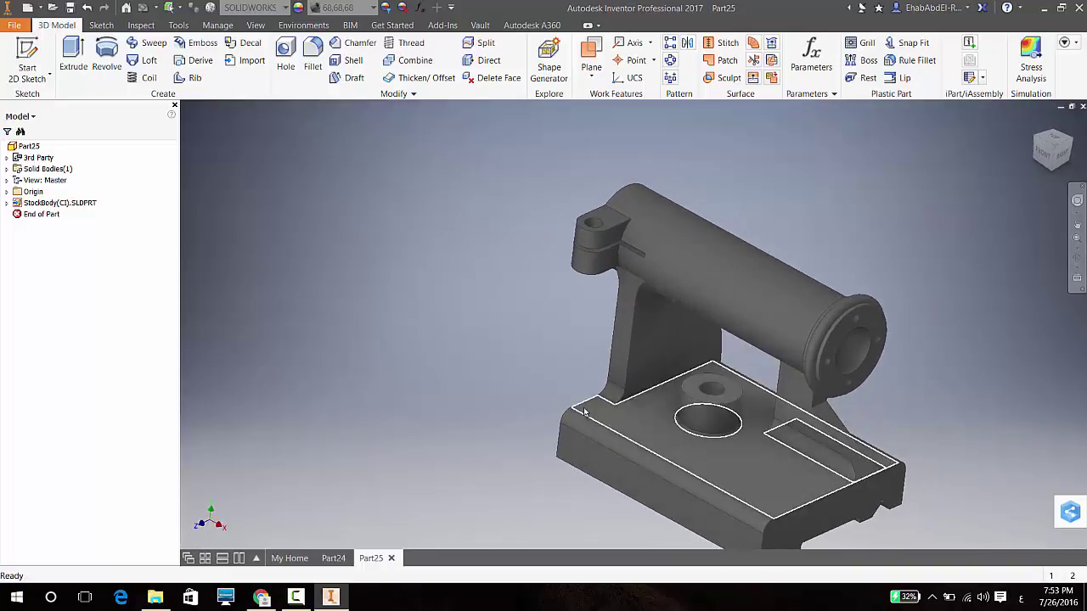
- Launch SOLIDWORKS 2016
{"action": "left_click", "coordinate": [17, 596]}
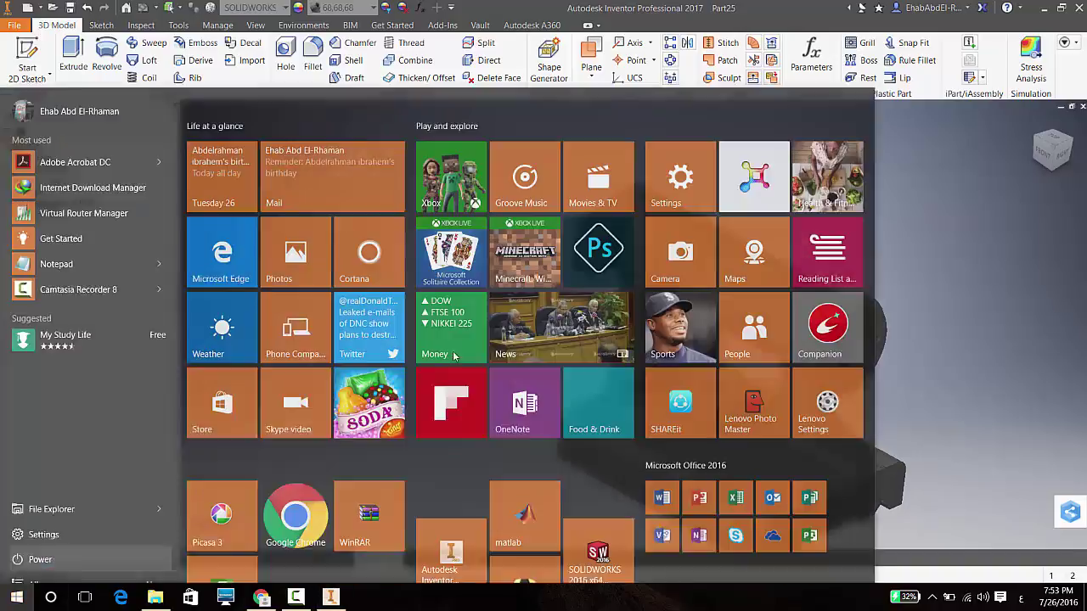
{"action": "scroll", "coordinate": [454, 355], "scroll_direction": "down", "scroll_amount": 3}
{"action": "left_click", "coordinate": [606, 399]}
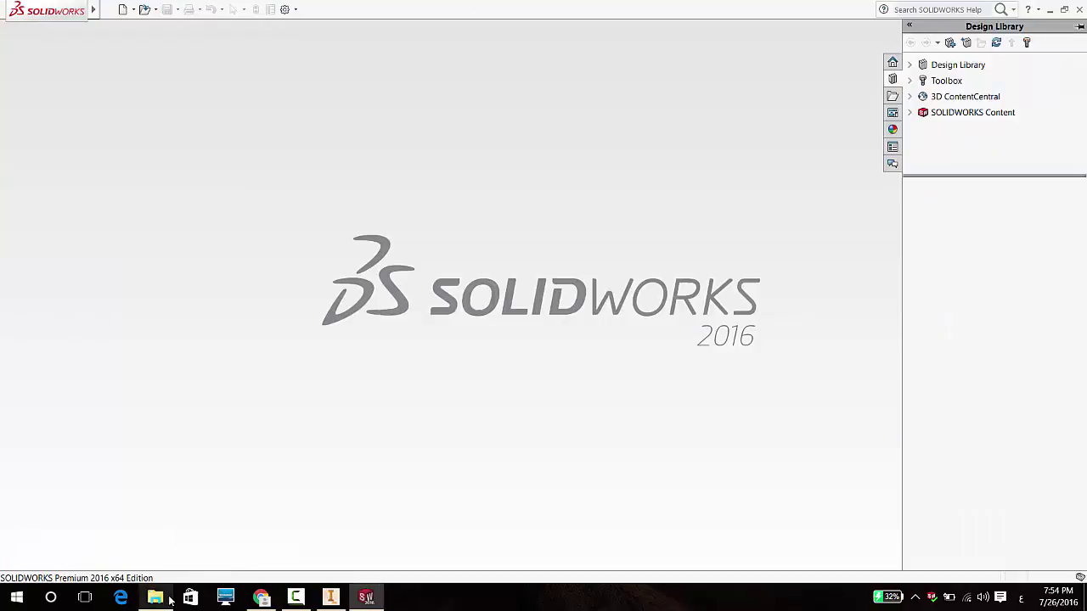
{"action": "left_click", "coordinate": [167, 597]}
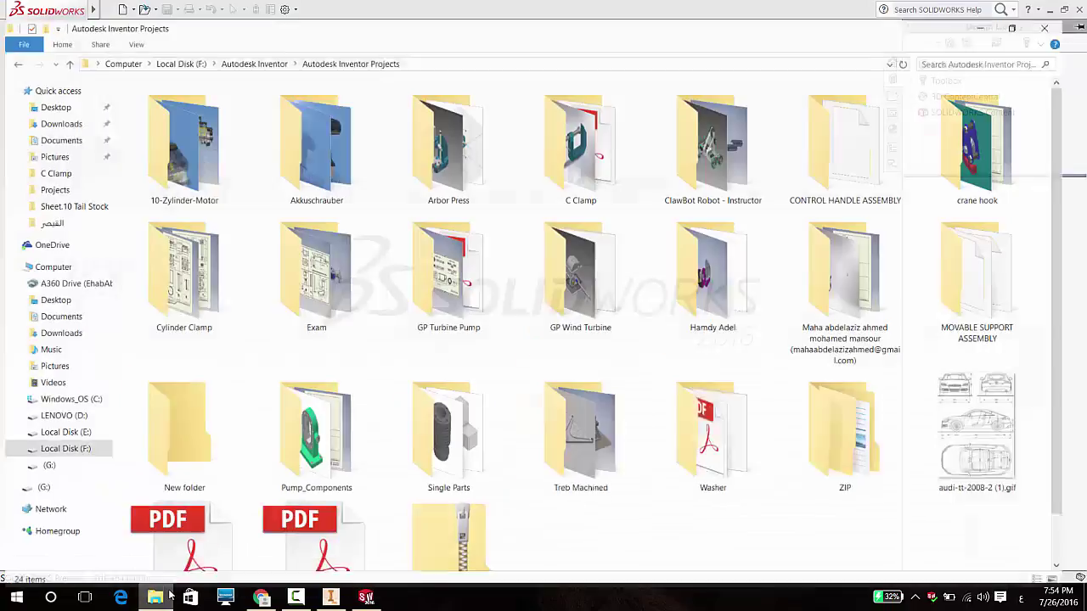
{"action": "left_click", "coordinate": [1068, 8]}
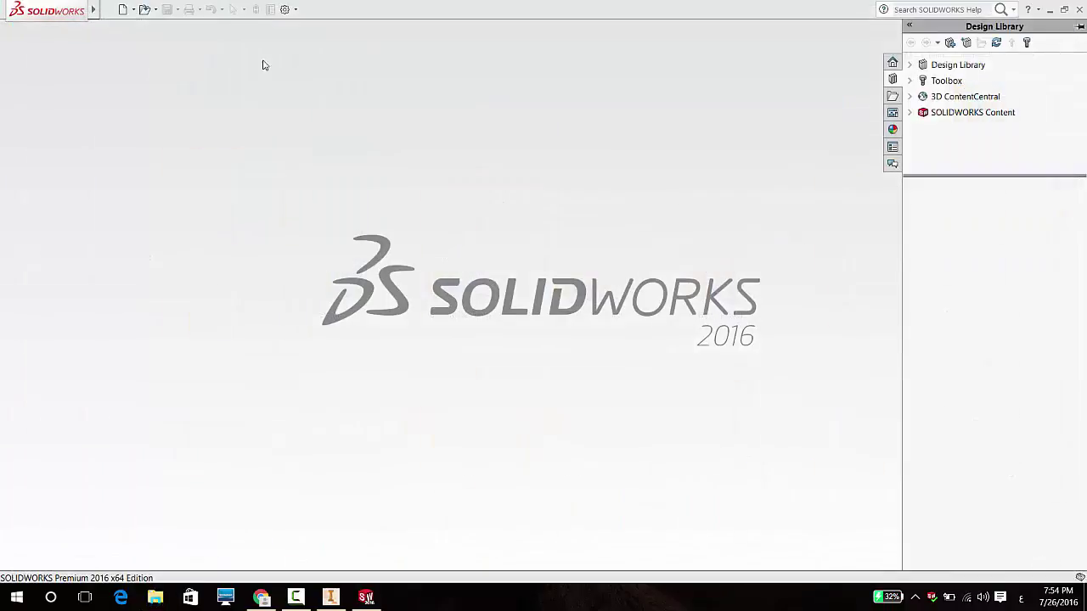
{"action": "left_click", "coordinate": [145, 9]}
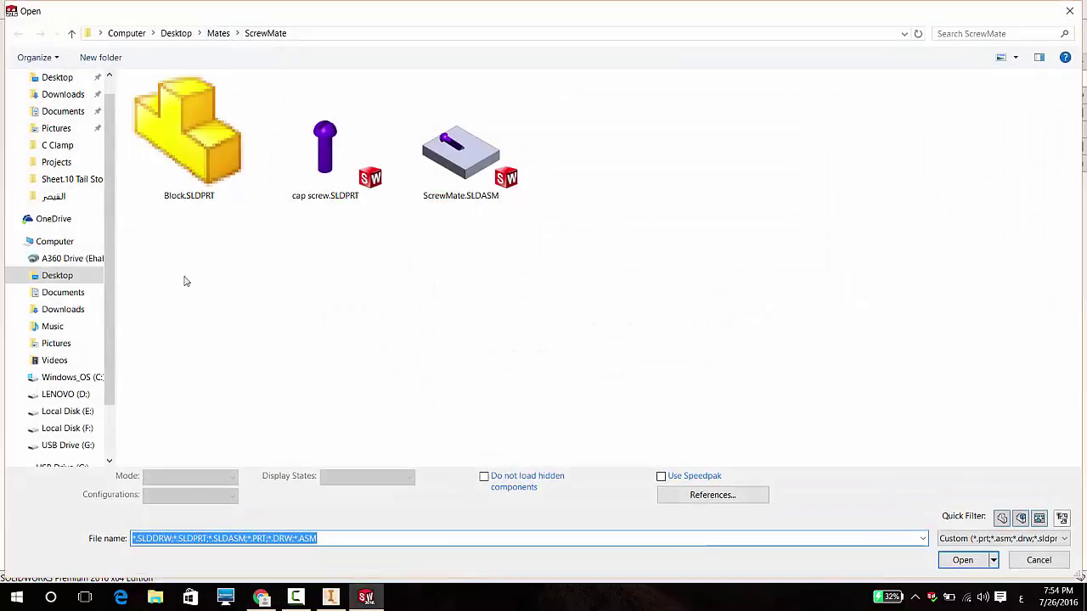
{"action": "key", "text": "Escape"}
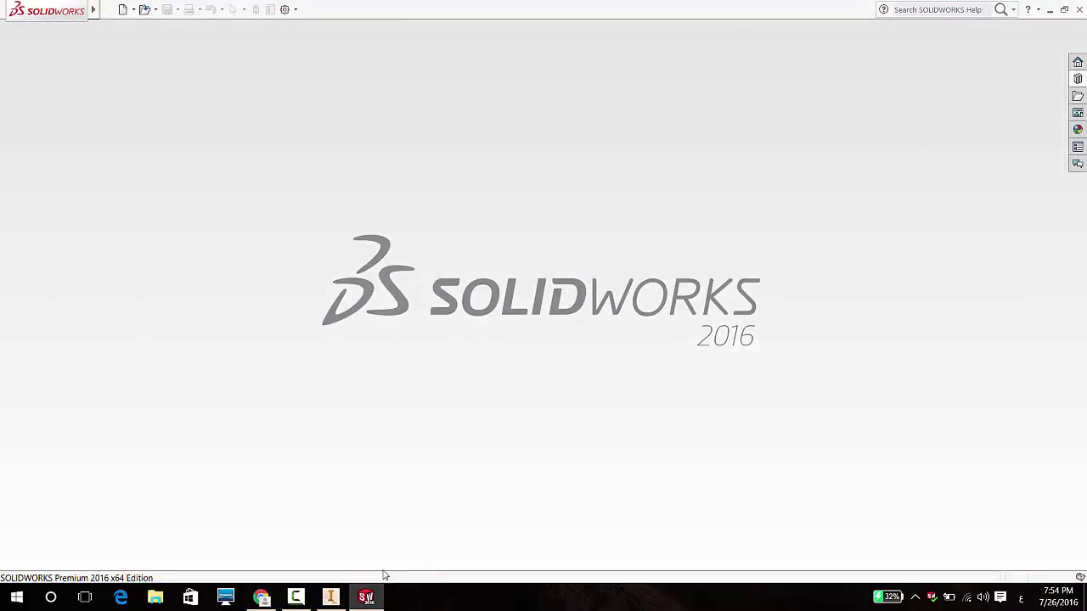
- Switch back to Inventor, locate StockBody(CI).SLDPRT in the Sheet.10 Tail Stock folder, and open it in SOLIDWORKS
{"action": "left_click", "coordinate": [331, 597]}
{"action": "left_click", "coordinate": [52, 6]}
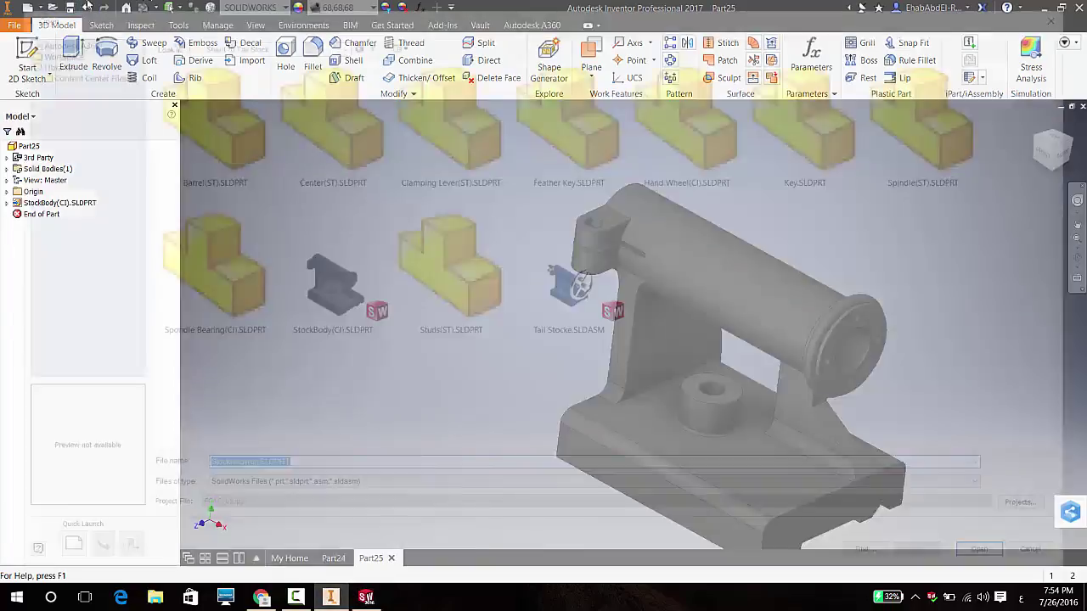
{"action": "left_click", "coordinate": [327, 284]}
{"action": "right_click", "coordinate": [325, 284]}
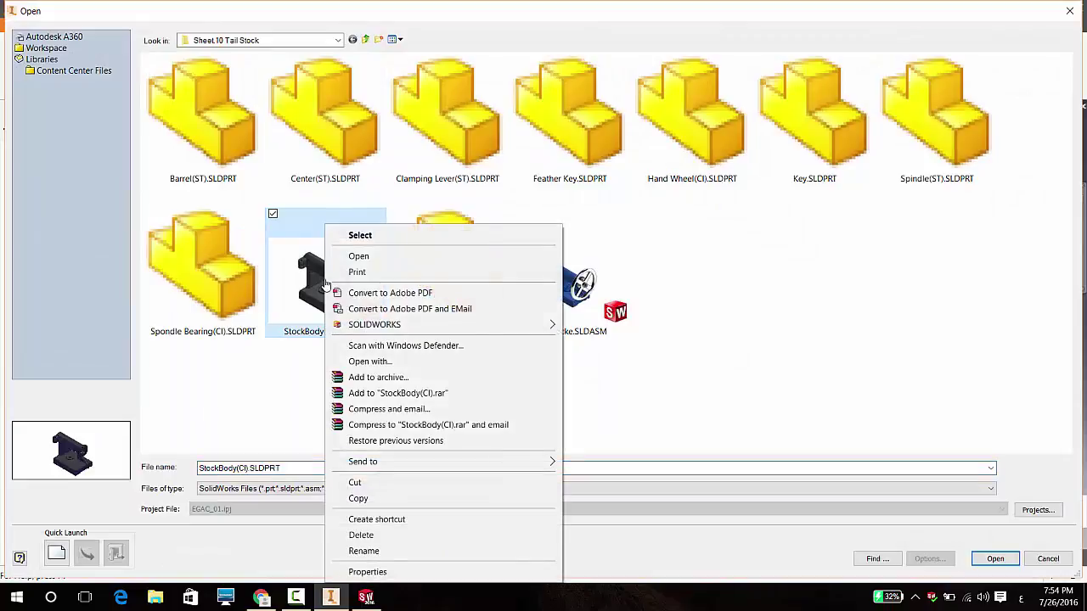
{"action": "left_click", "coordinate": [358, 255]}
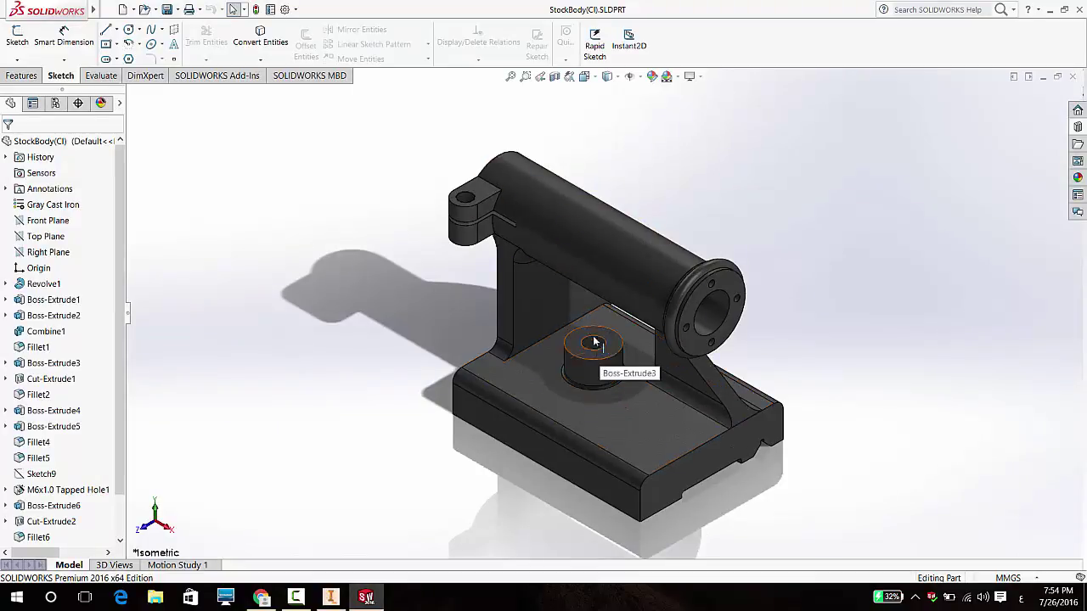
- Change the Boss-Extrude3 depth on the round boss of the base to 5 mm and save the StockBody(CI) part
{"action": "left_click", "coordinate": [597, 374]}
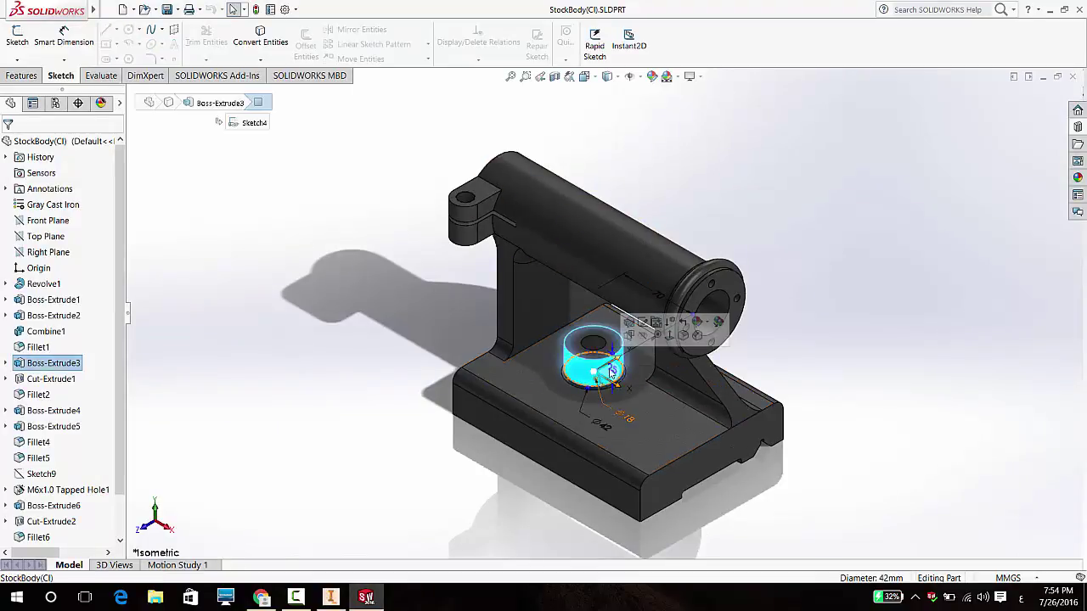
{"action": "left_click", "coordinate": [629, 323]}
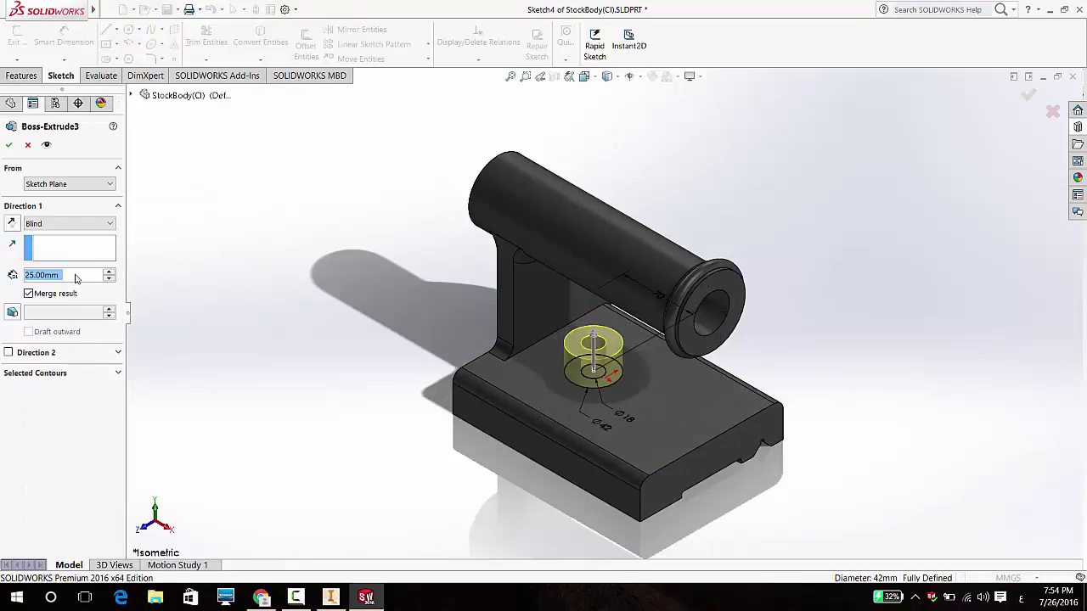
{"action": "type", "text": "5"}
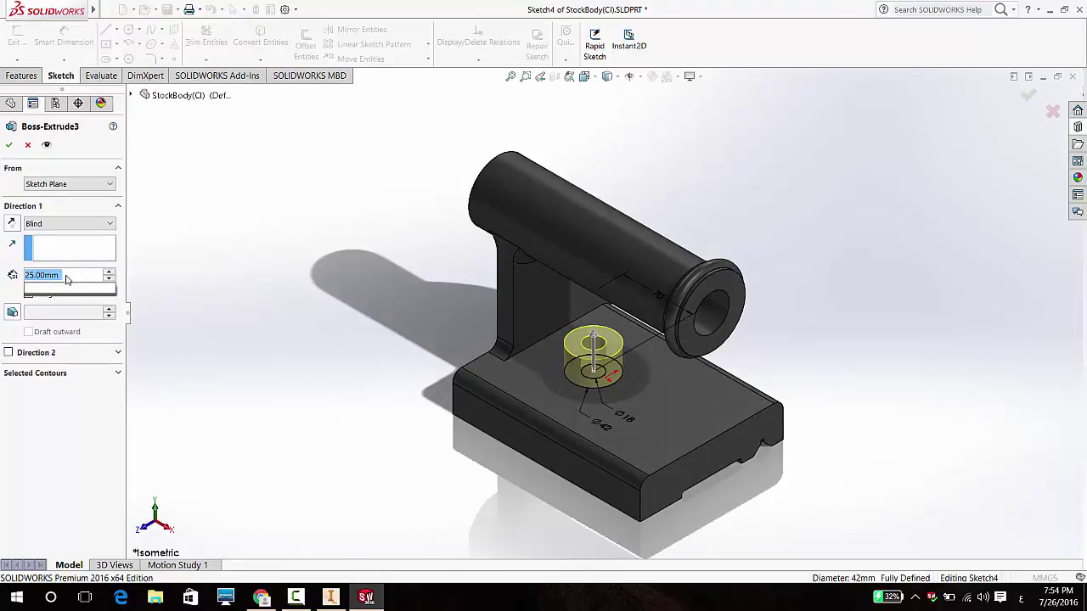
{"action": "key", "text": "Return"}
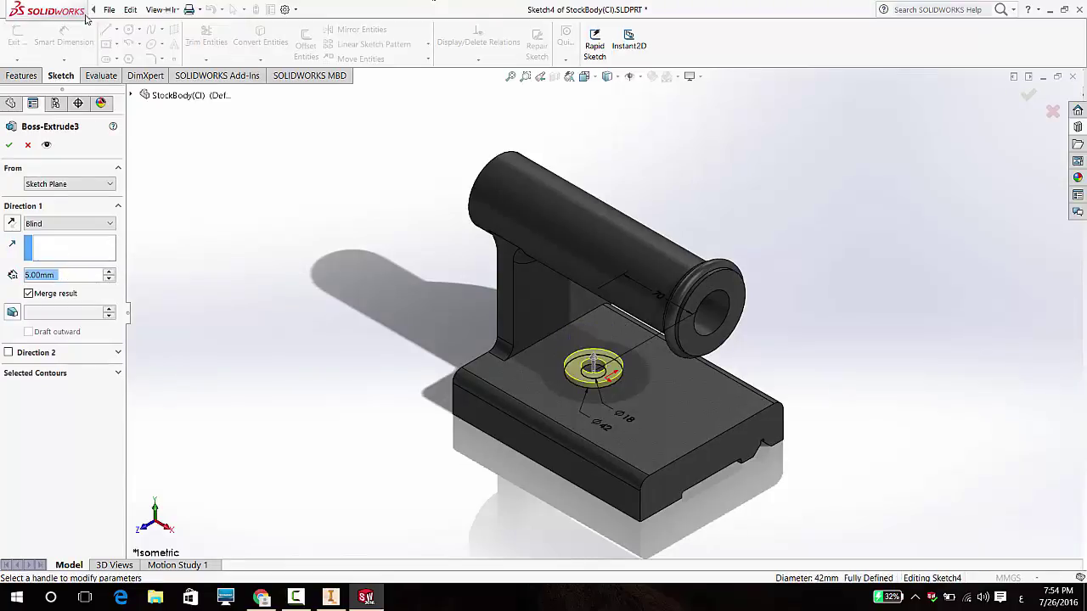
{"action": "left_click", "coordinate": [10, 143]}
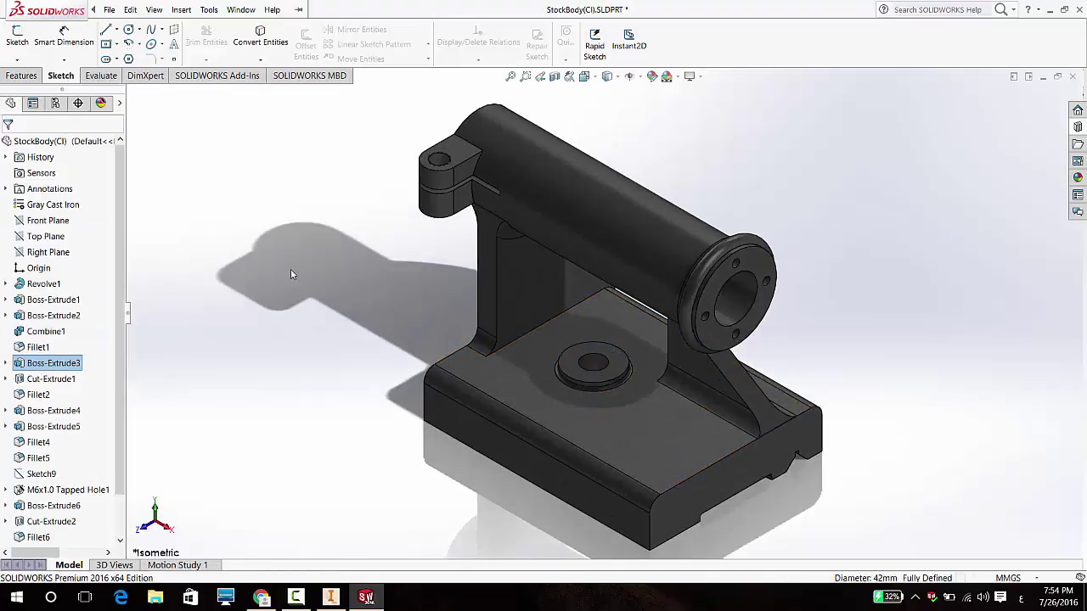
{"action": "left_click", "coordinate": [109, 9]}
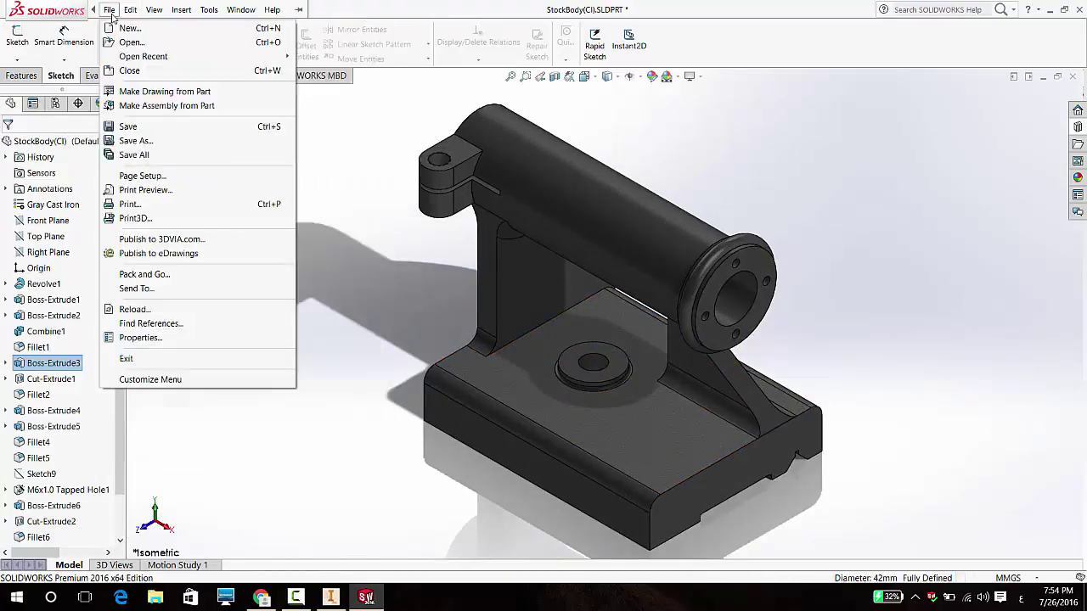
{"action": "left_click", "coordinate": [129, 127]}
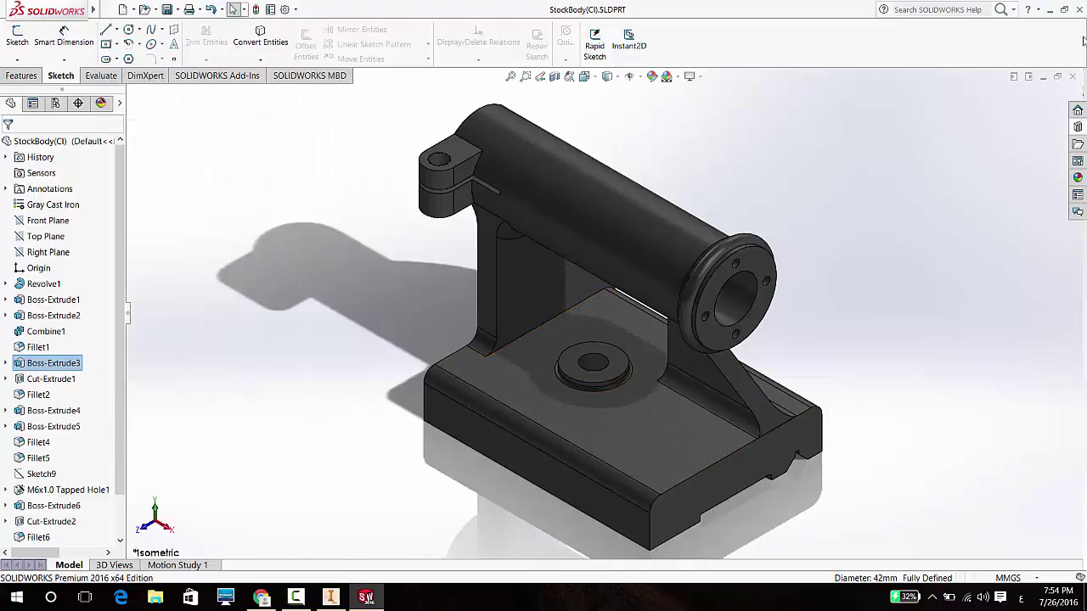
- Switch back to Inventor, update Part25 from the modified SOLIDWORKS reference, and inspect the round boss on the base
{"action": "left_click", "coordinate": [1048, 10]}
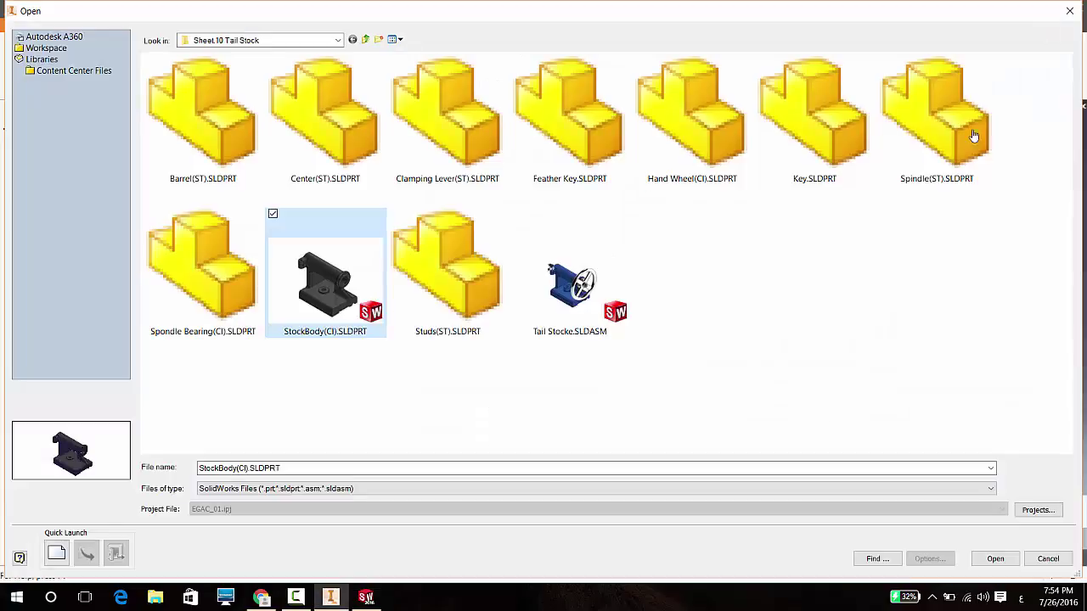
{"action": "left_click", "coordinate": [1071, 11]}
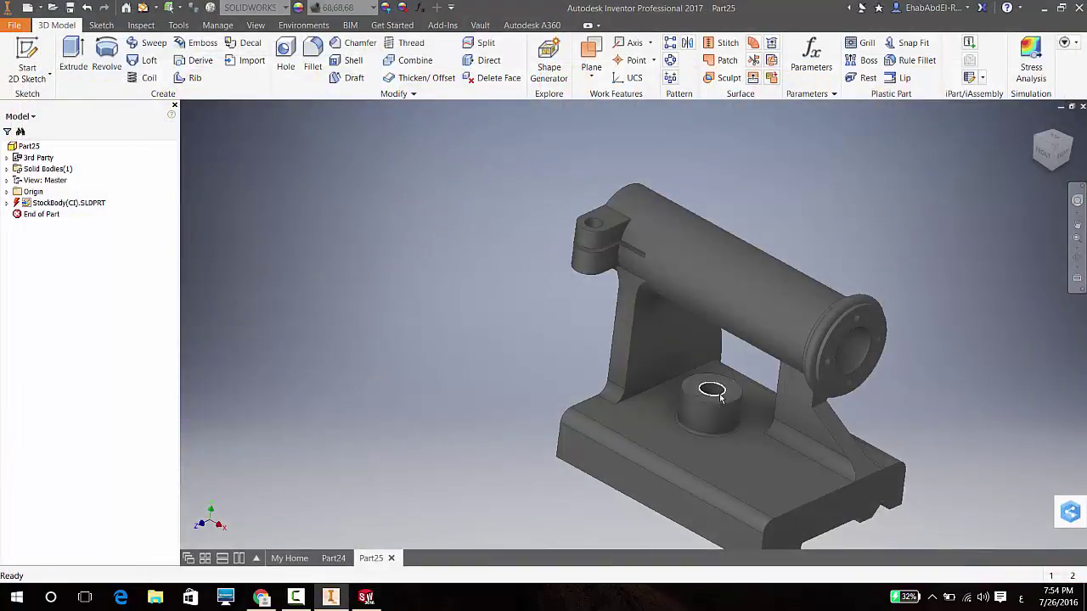
{"action": "left_click", "coordinate": [143, 9]}
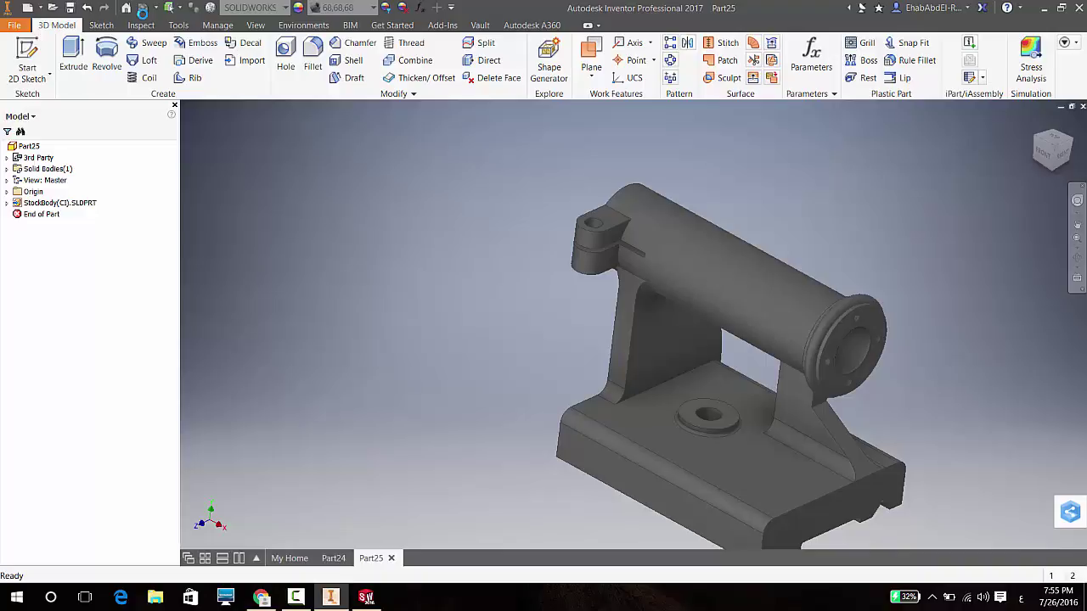
{"action": "scroll", "coordinate": [603, 322], "scroll_direction": "up", "scroll_amount": 5}
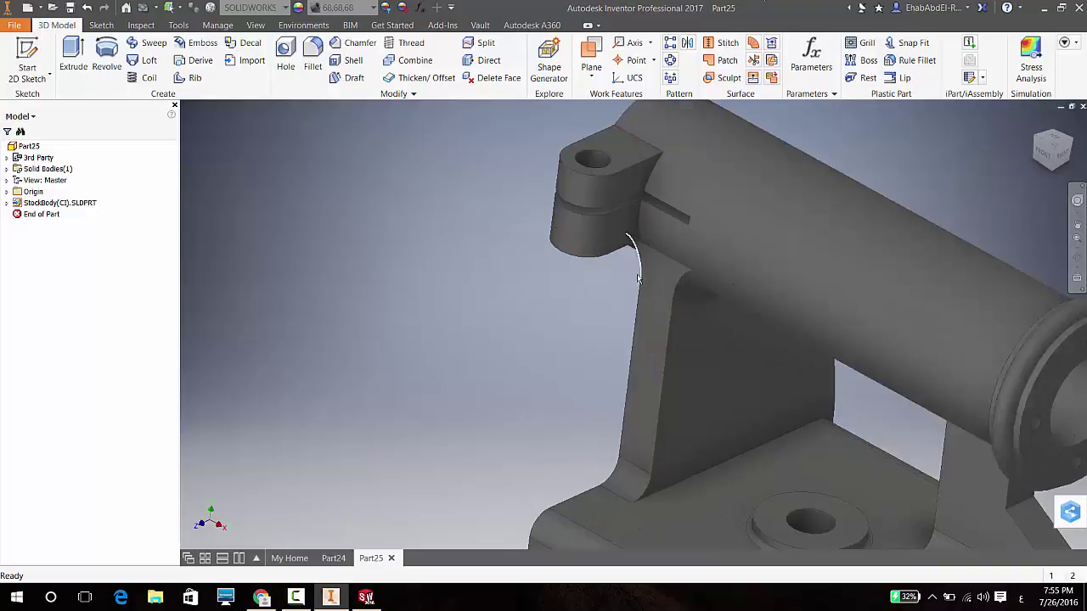
{"action": "scroll", "coordinate": [829, 304], "scroll_direction": "down", "scroll_amount": 8}
{"action": "scroll", "coordinate": [829, 304], "scroll_direction": "up", "scroll_amount": 4}
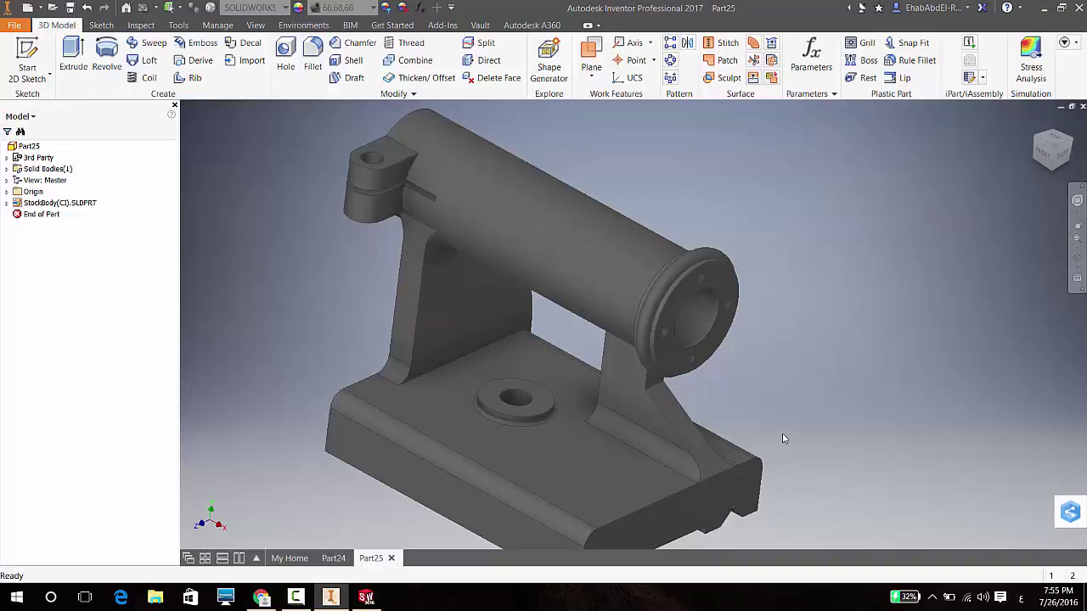
{"action": "left_click", "coordinate": [536, 404]}
{"action": "left_click", "coordinate": [541, 408]}
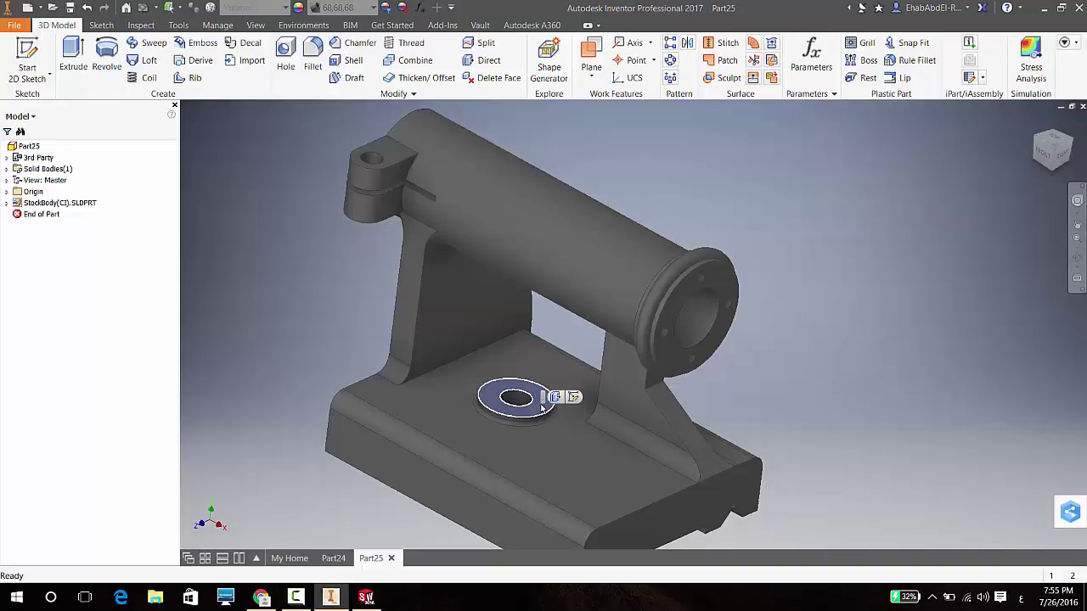
{"action": "left_click", "coordinate": [541, 408]}
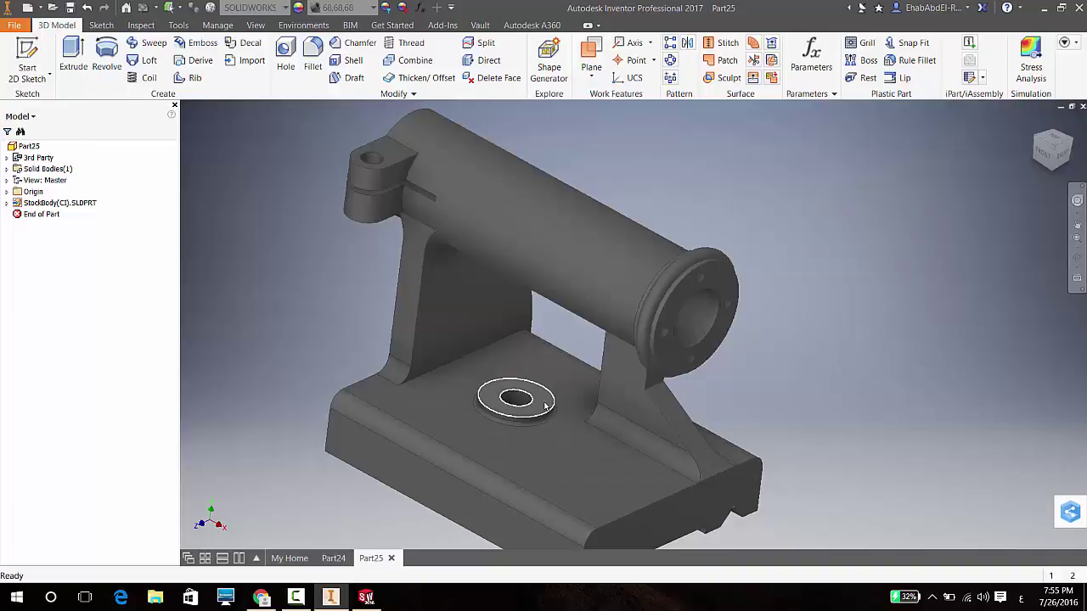
{"action": "mouse_move", "coordinate": [546, 406]}
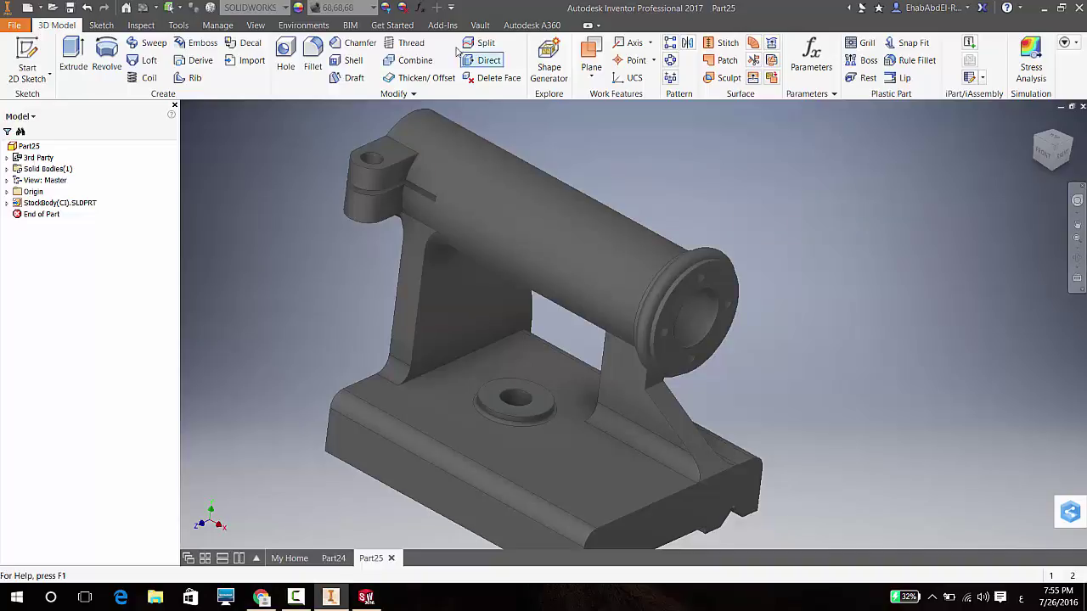
- Use Direct Edit Move to raise the top face of the round boss on the base by 20 mm
{"action": "left_click", "coordinate": [492, 65]}
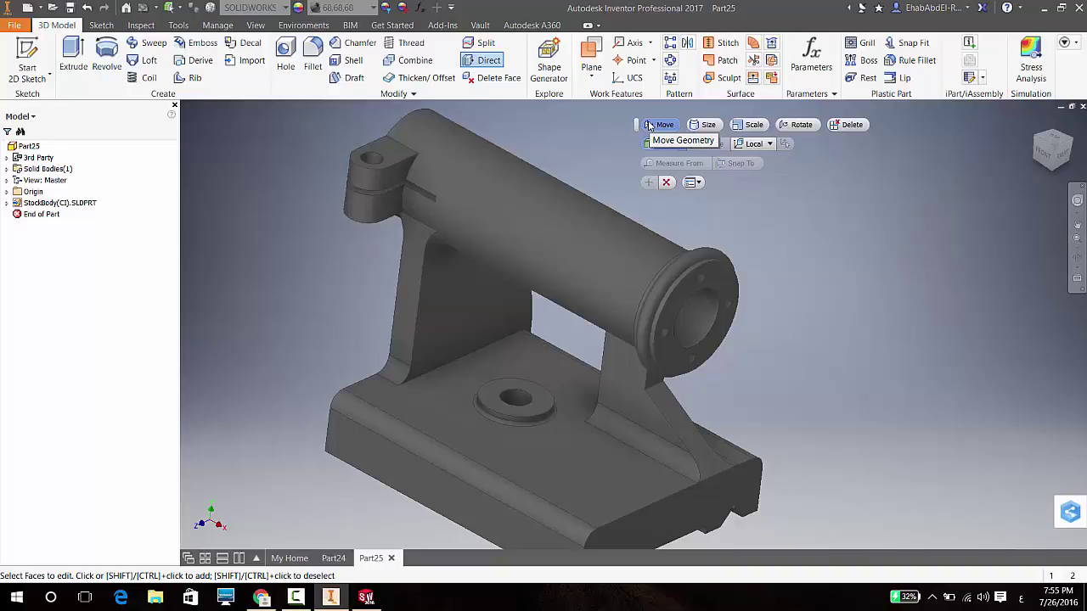
{"action": "left_click", "coordinate": [699, 127]}
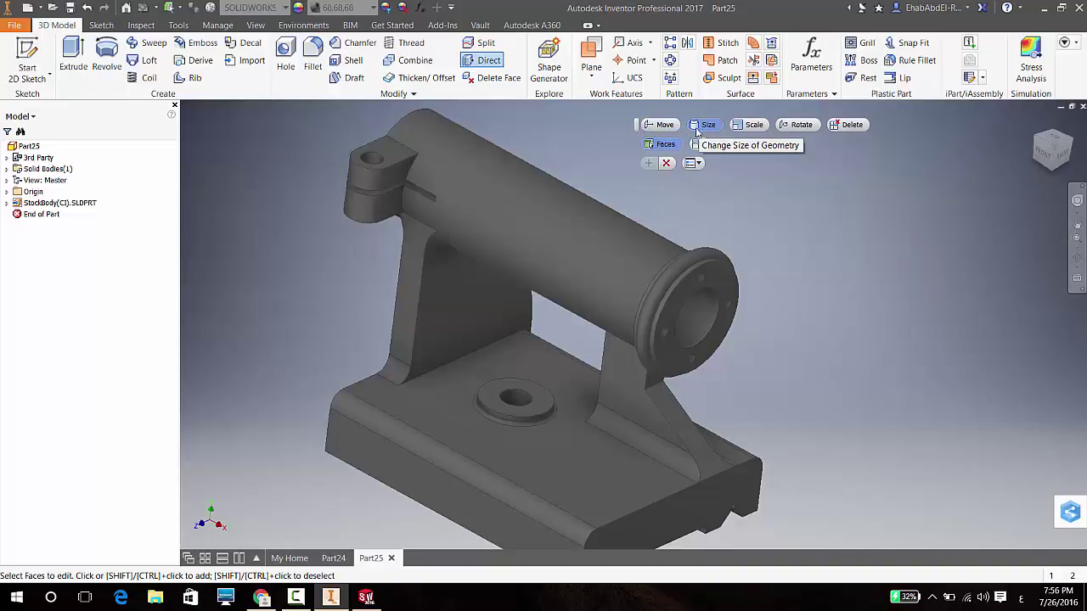
{"action": "left_click", "coordinate": [749, 128]}
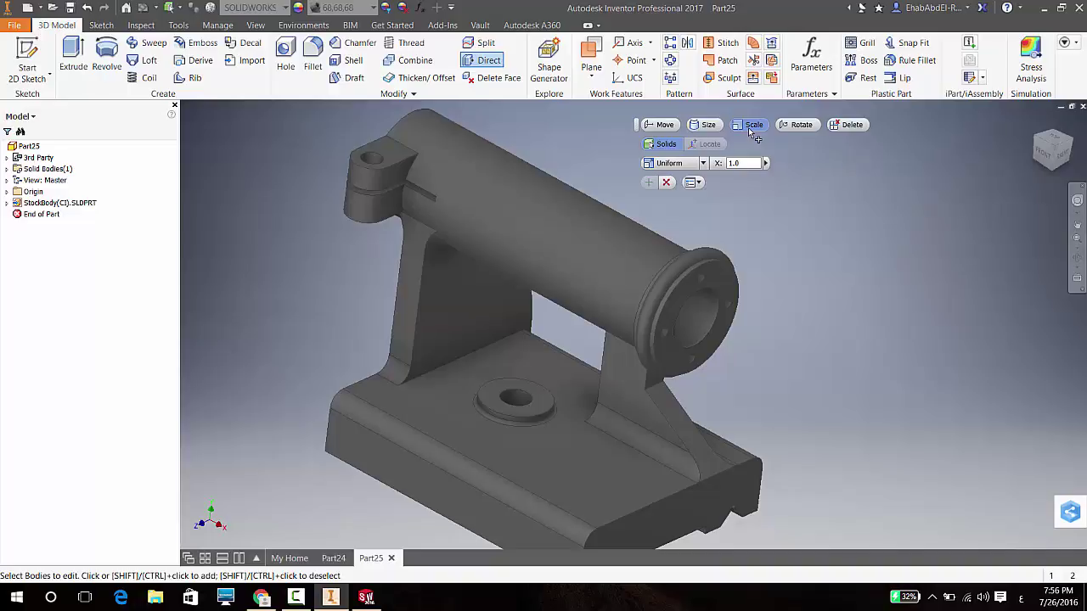
{"action": "left_click", "coordinate": [654, 126]}
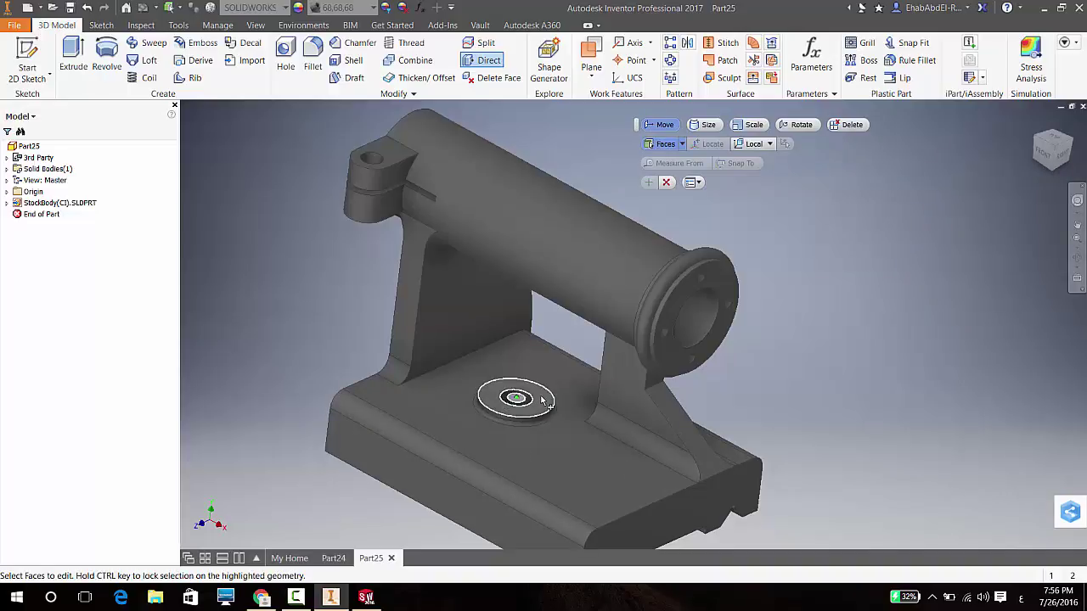
{"action": "mouse_move", "coordinate": [545, 402]}
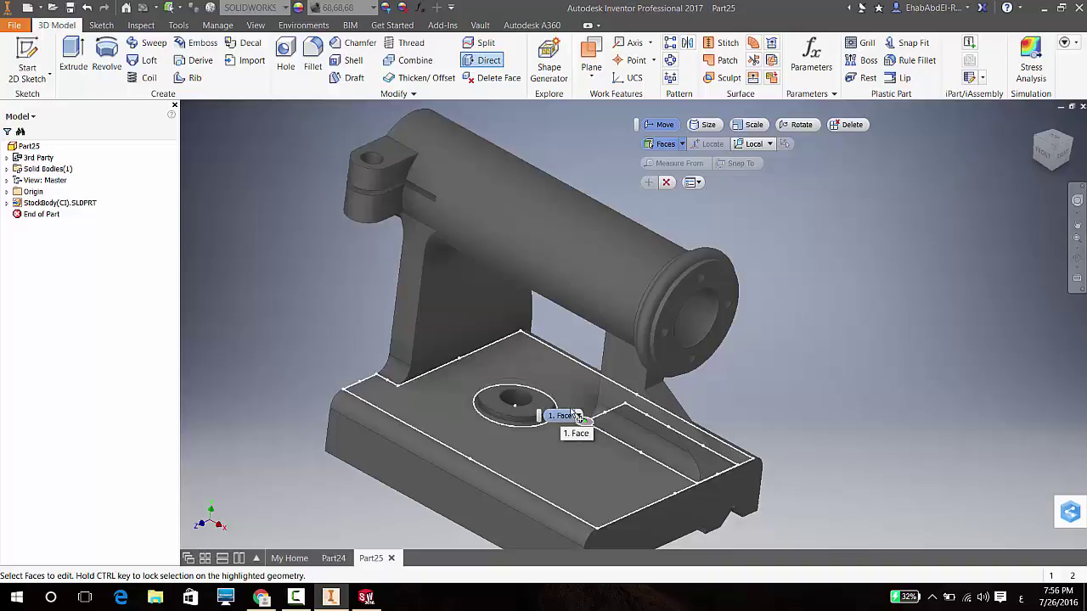
{"action": "left_click", "coordinate": [541, 407]}
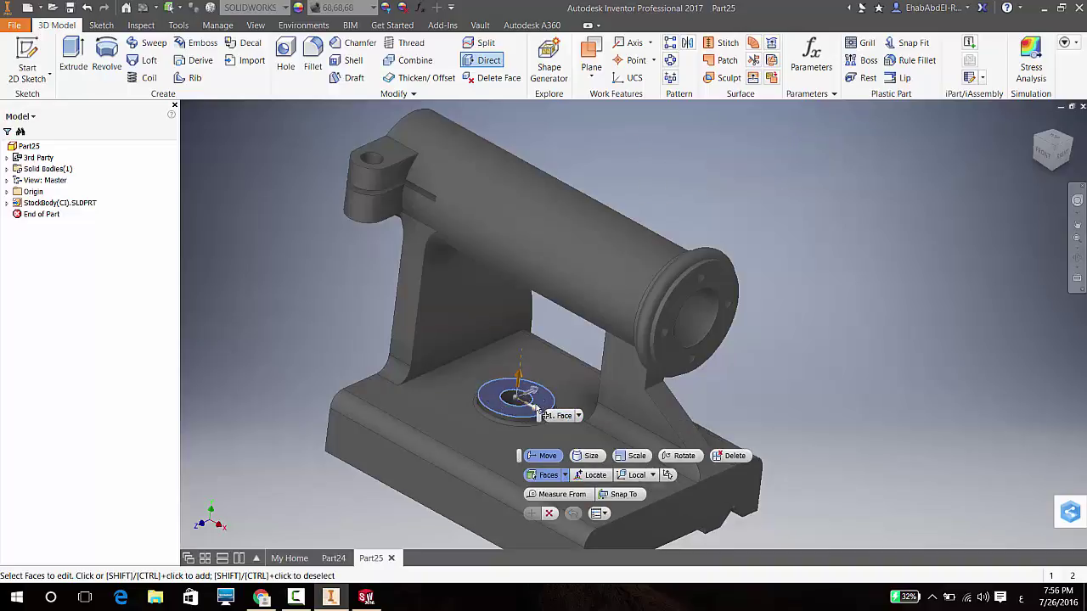
{"action": "scroll", "coordinate": [530, 350], "scroll_direction": "up", "scroll_amount": 5}
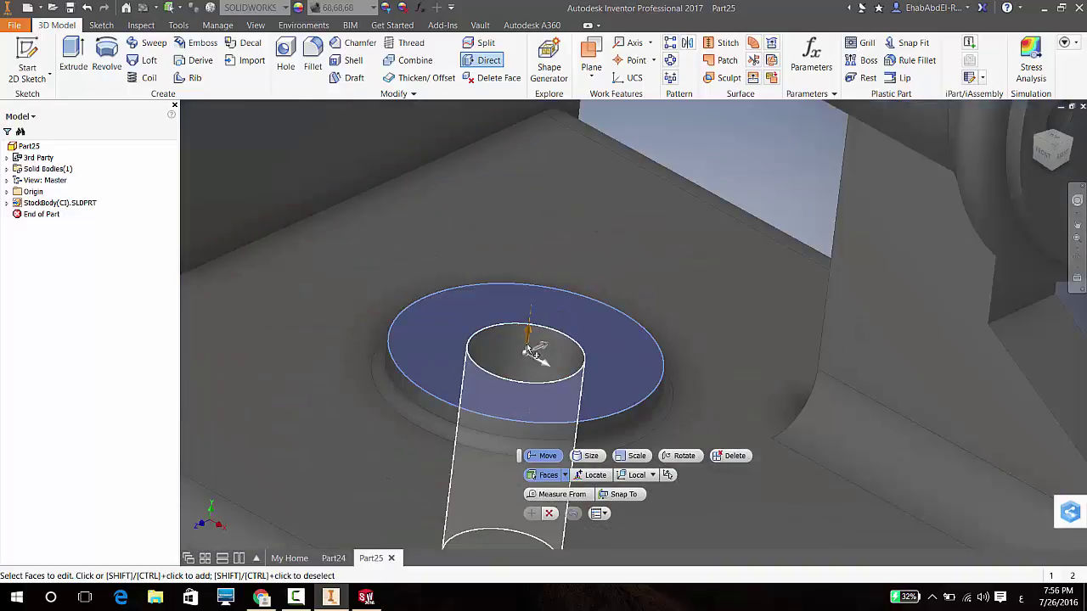
{"action": "left_click_drag", "start_coordinate": [528, 333], "coordinate": [529, 238]}
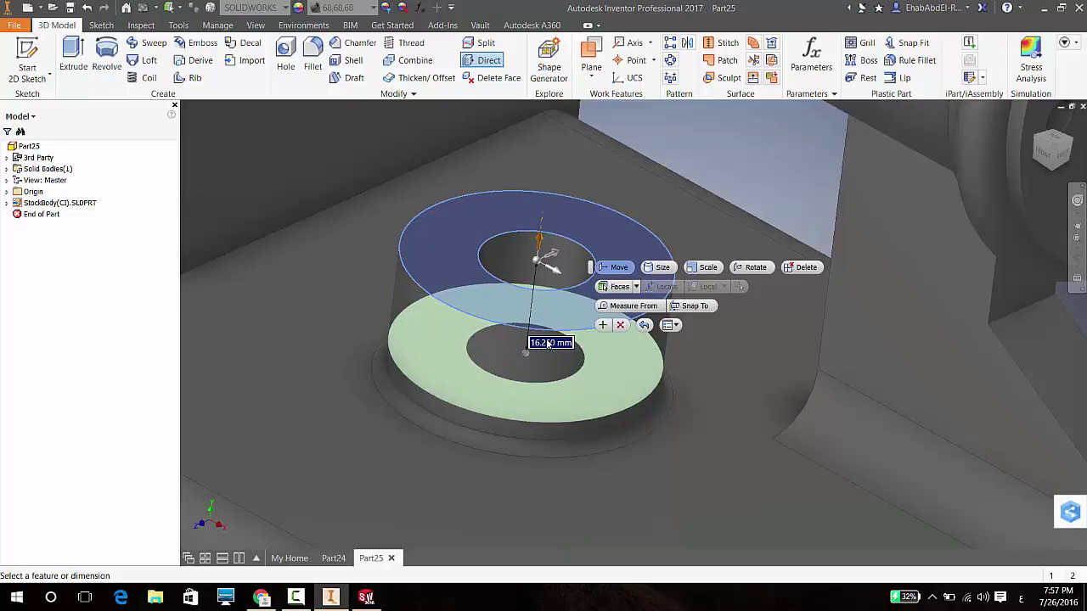
{"action": "type", "text": "20"}
{"action": "key", "text": "Return"}
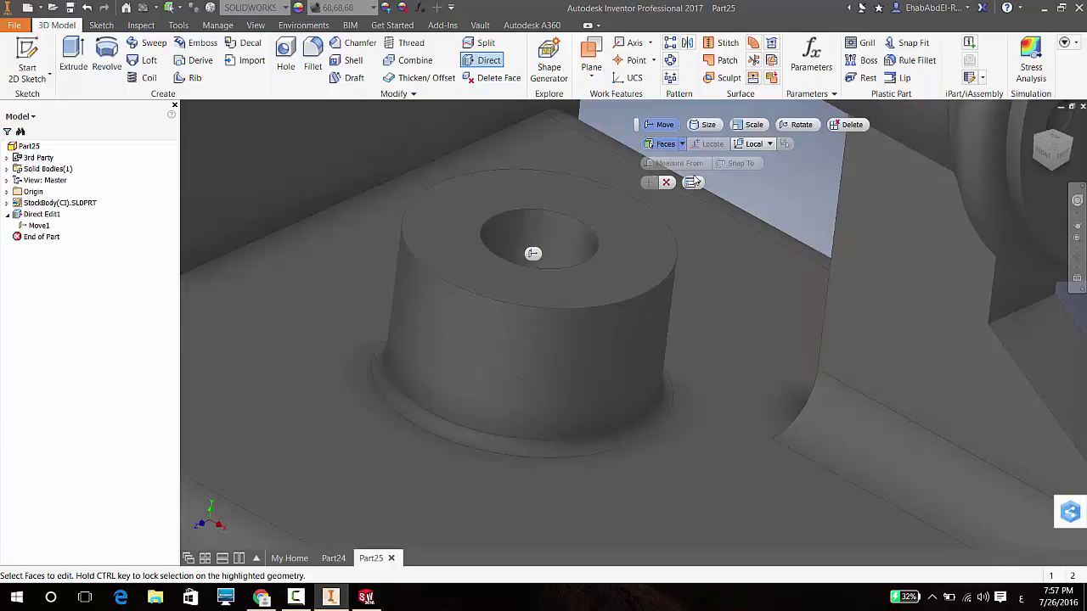
- In a new Direct Edit, move the boss's centre hole face 43 mm horizontally, out of the boss into the base
{"action": "scroll", "coordinate": [532, 253], "scroll_direction": "down", "scroll_amount": 2}
{"action": "scroll", "coordinate": [544, 246], "scroll_direction": "down", "scroll_amount": 3}
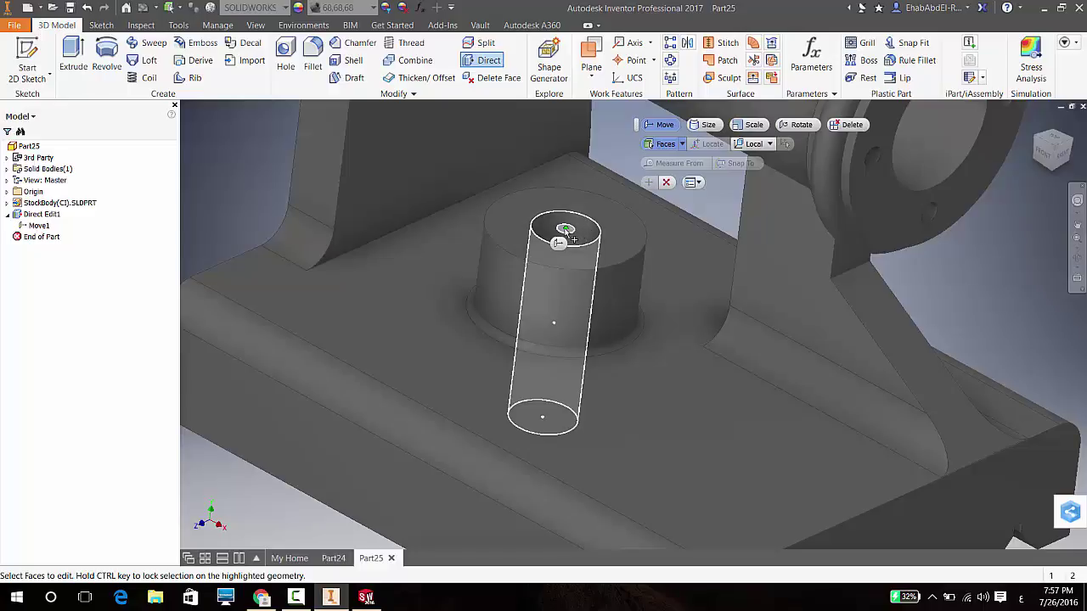
{"action": "mouse_move", "coordinate": [567, 234]}
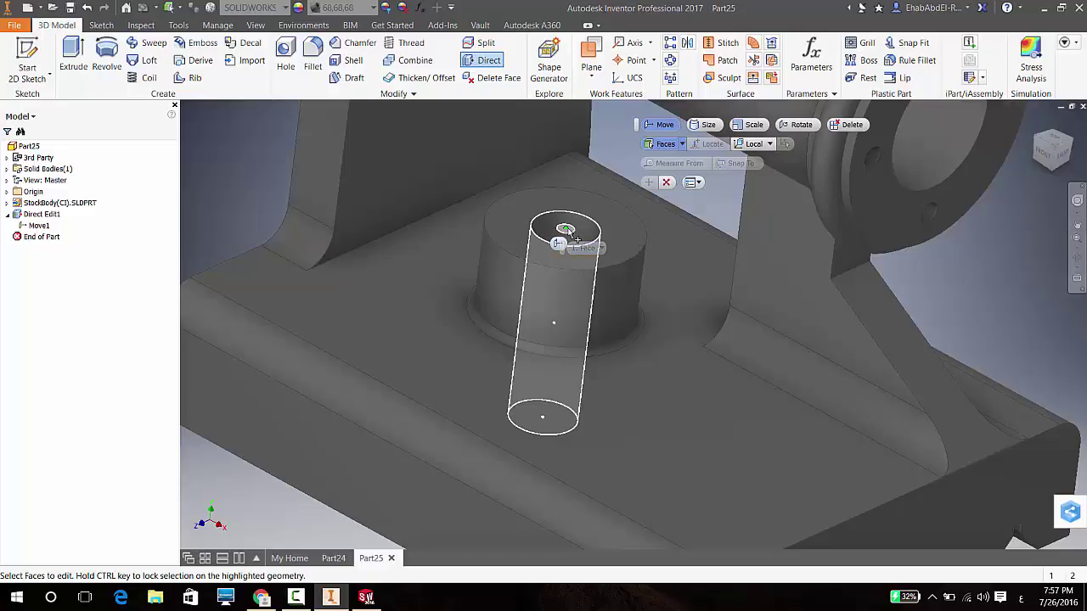
{"action": "left_click", "coordinate": [562, 236]}
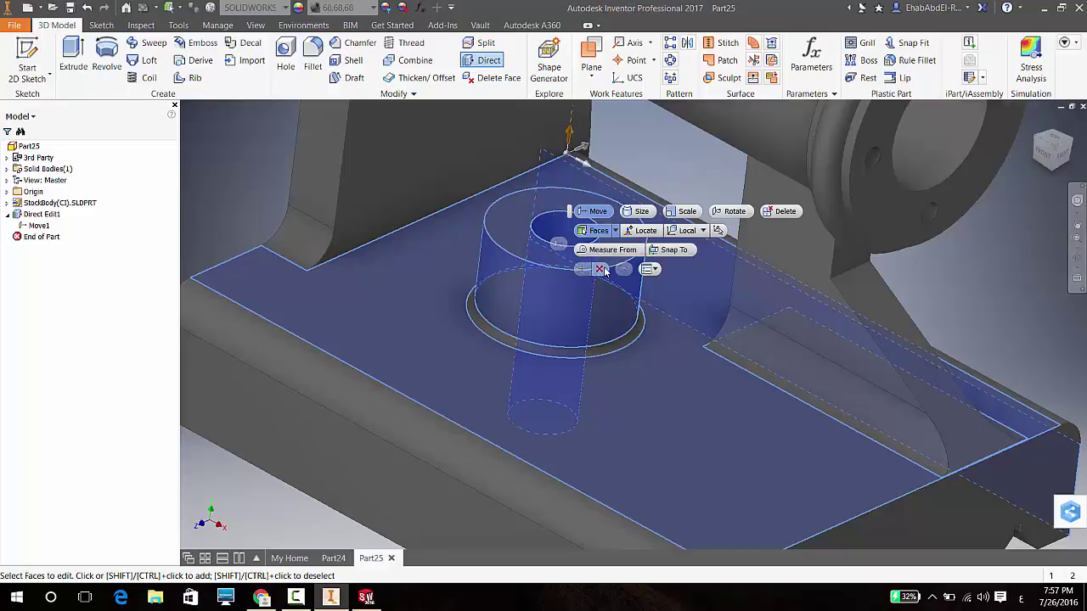
{"action": "key", "text": "Escape"}
{"action": "left_click", "coordinate": [565, 232]}
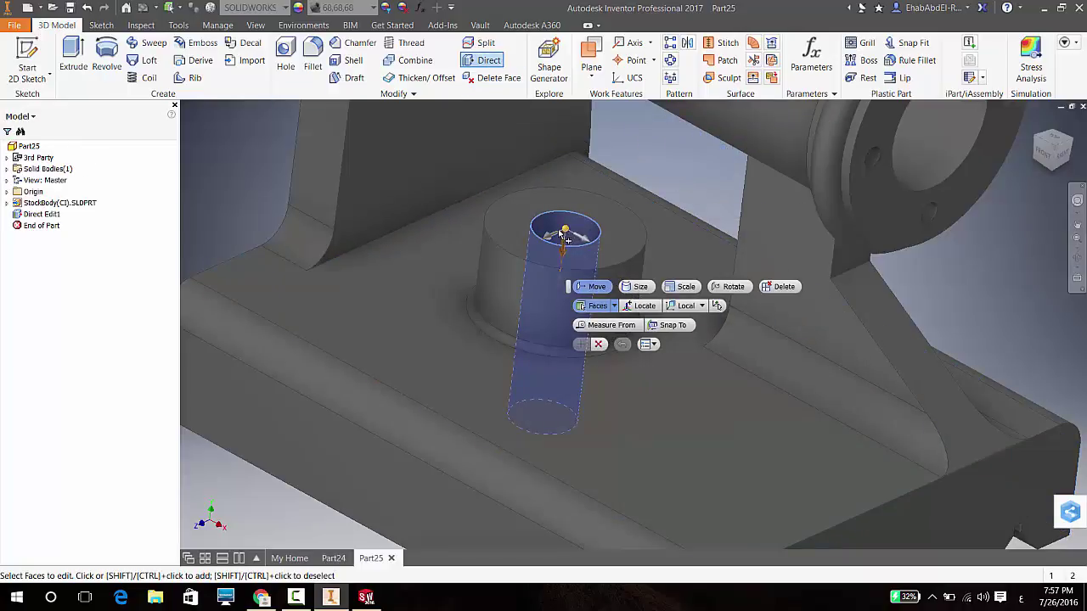
{"action": "left_click_drag", "start_coordinate": [560, 240], "coordinate": [433, 289]}
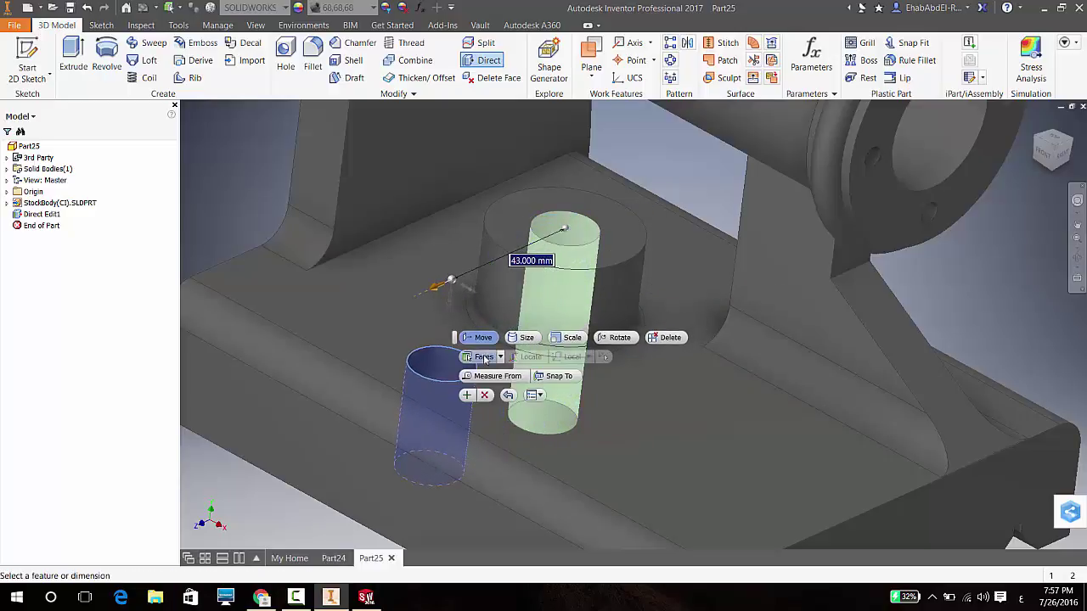
{"action": "left_click", "coordinate": [472, 395]}
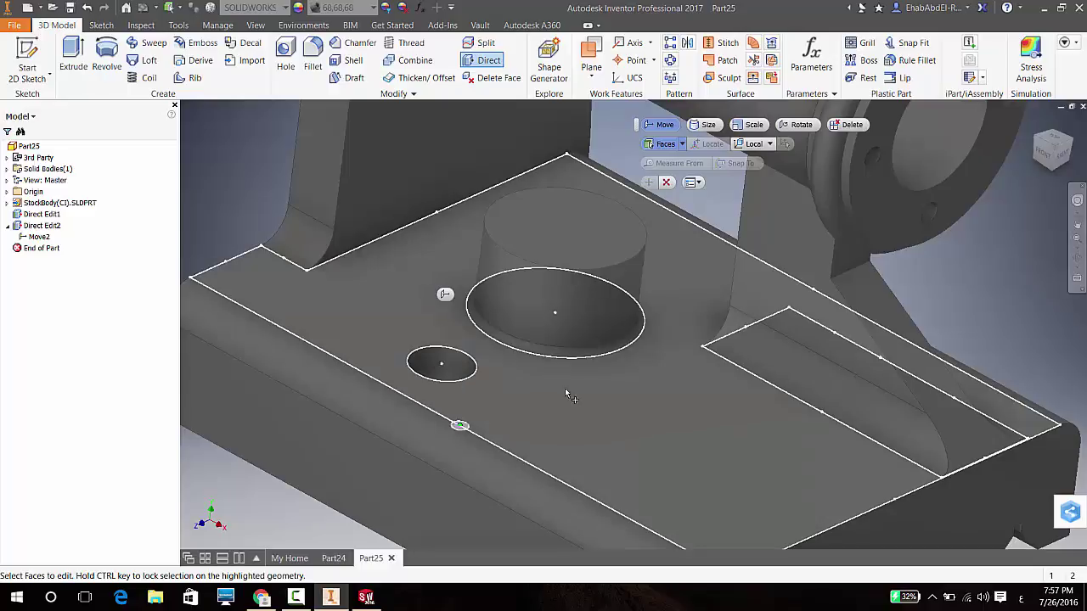
- Move the upper small hole on the barrel's end flange sideways across the flange face by -9.75 mm with Direct Edit
{"action": "scroll", "coordinate": [564, 391], "scroll_direction": "down", "scroll_amount": 5}
{"action": "scroll", "coordinate": [653, 327], "scroll_direction": "up", "scroll_amount": 5}
{"action": "scroll", "coordinate": [657, 329], "scroll_direction": "up", "scroll_amount": 3}
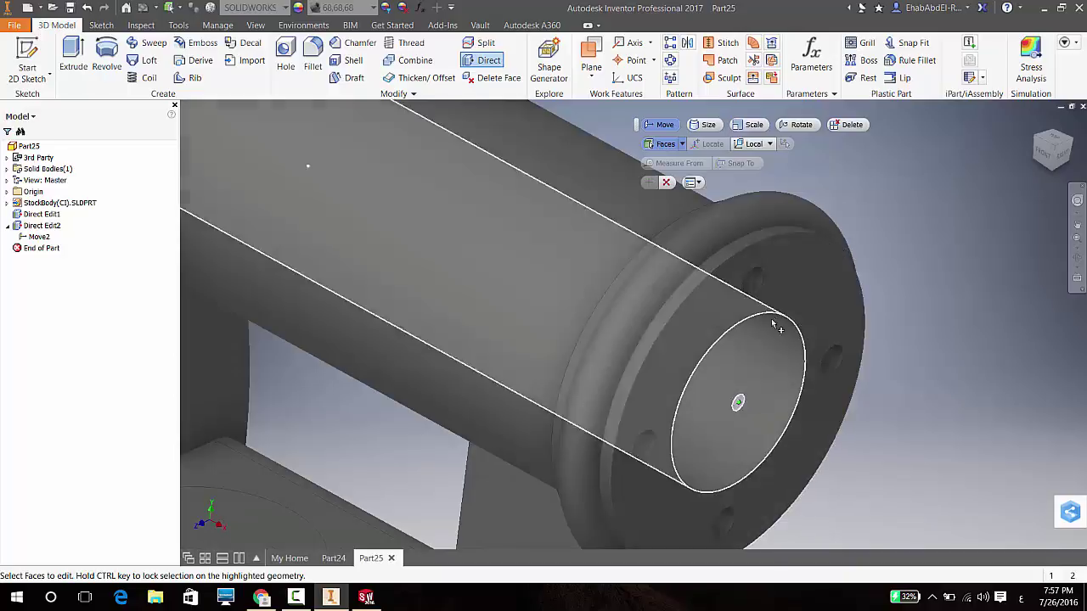
{"action": "left_click", "coordinate": [753, 285]}
{"action": "left_click", "coordinate": [753, 286]}
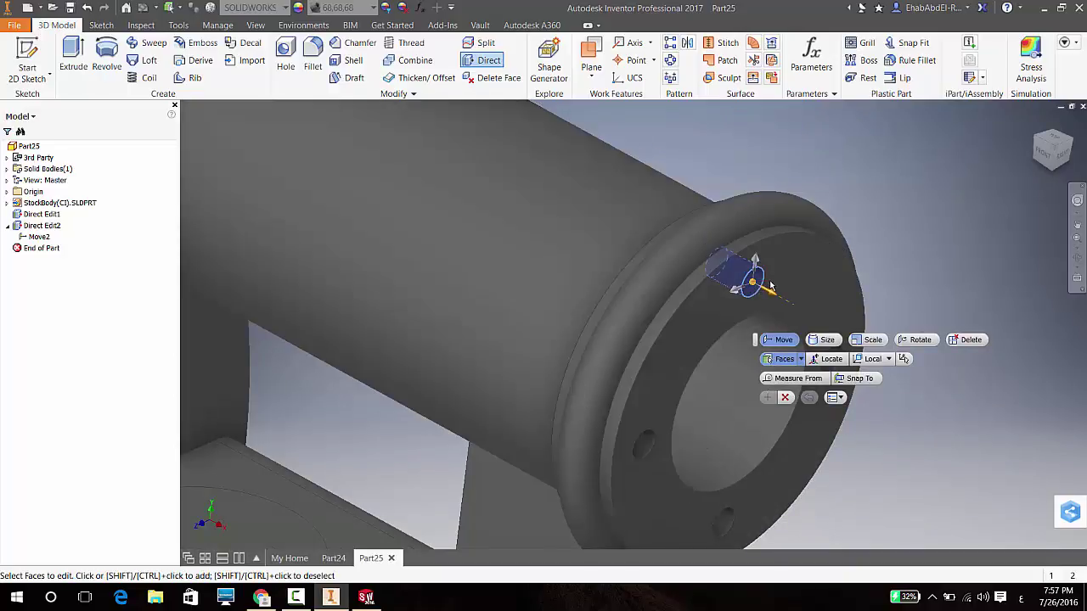
{"action": "left_click", "coordinate": [757, 280]}
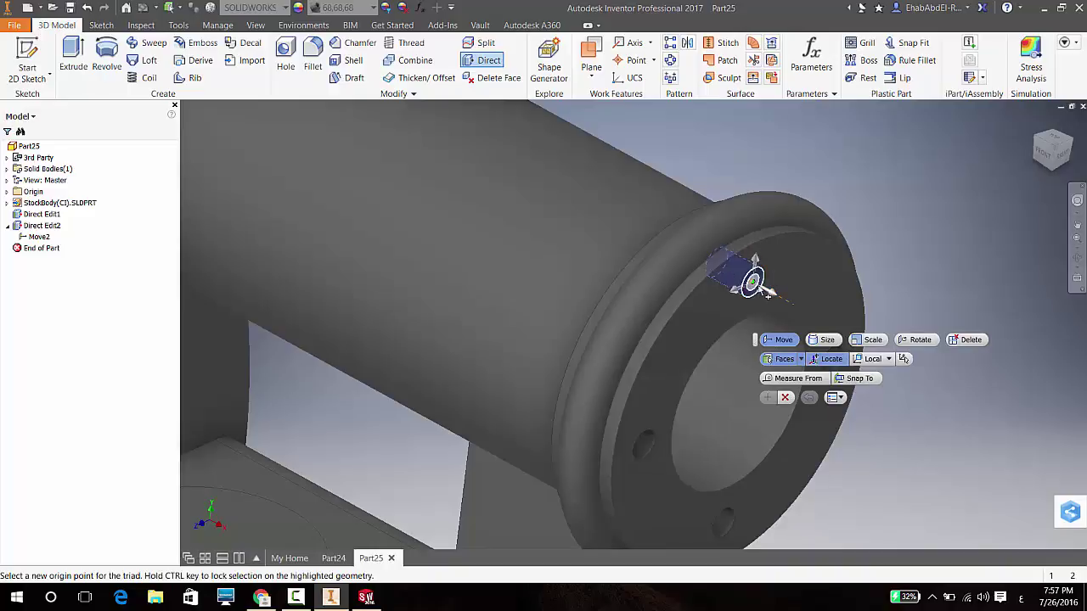
{"action": "left_click", "coordinate": [745, 299]}
{"action": "left_click_drag", "start_coordinate": [760, 292], "coordinate": [801, 294]}
{"action": "mouse_move", "coordinate": [814, 319]}
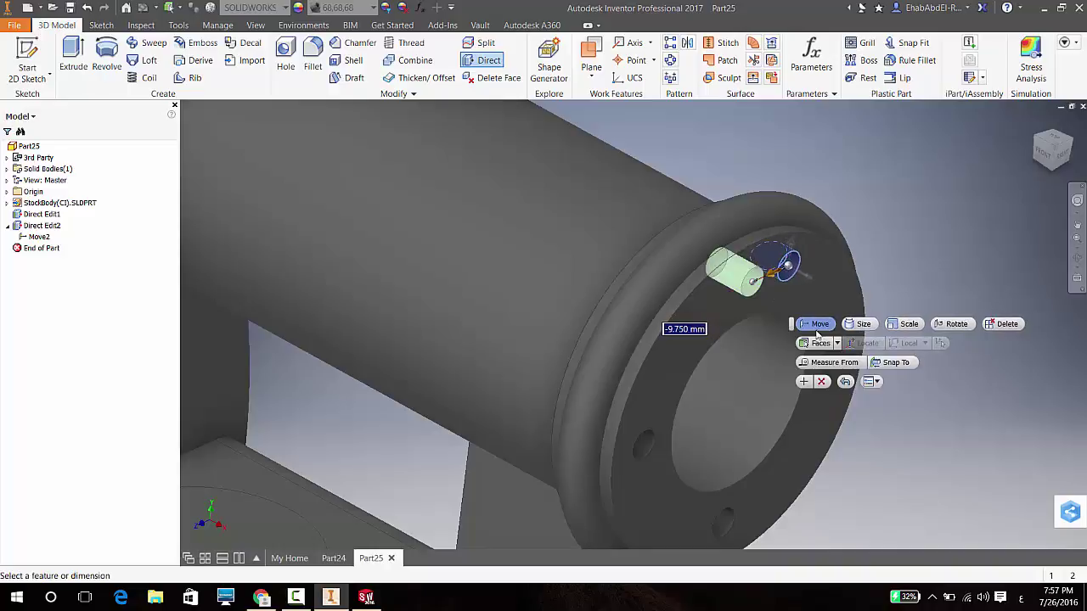
{"action": "left_click", "coordinate": [807, 382]}
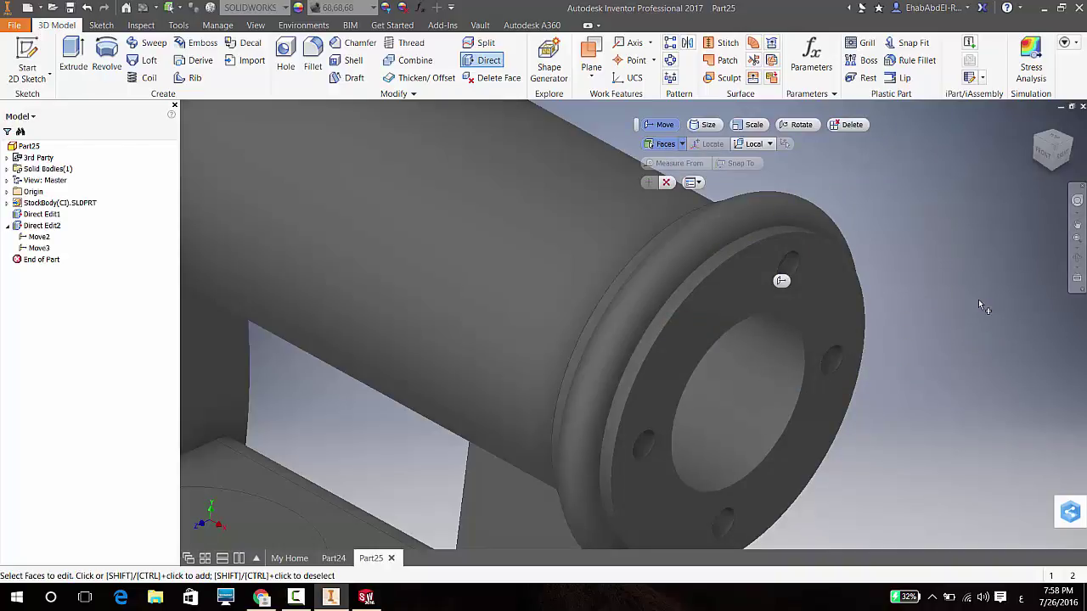
- Move the barrel flange's end face 42.75 mm outward along the barrel axis with Direct Edit
{"action": "scroll", "coordinate": [803, 295], "scroll_direction": "down", "scroll_amount": 5}
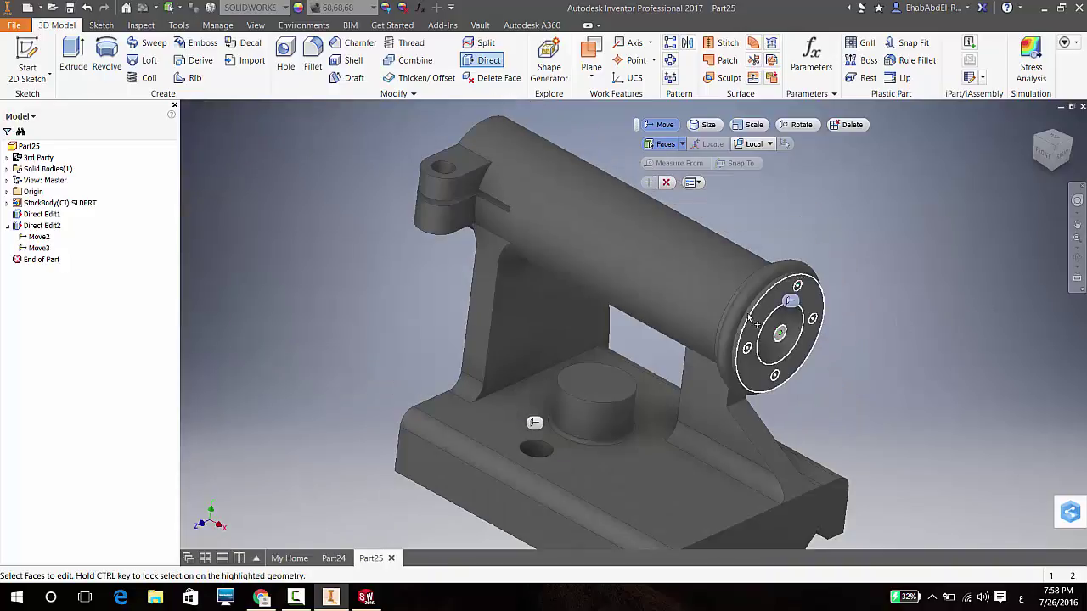
{"action": "left_click", "coordinate": [769, 310]}
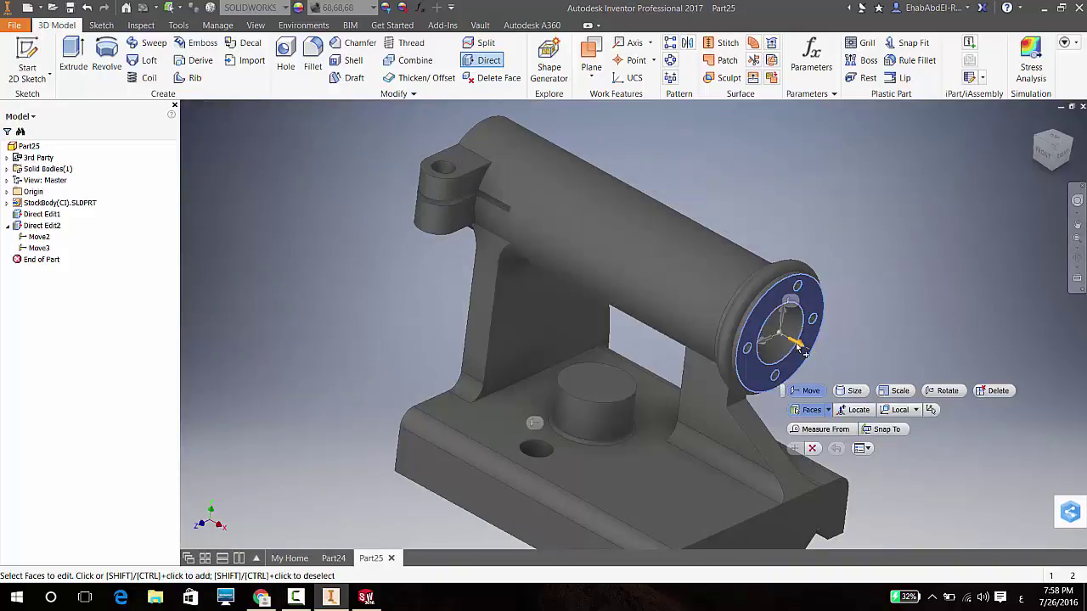
{"action": "left_click_drag", "start_coordinate": [821, 367], "coordinate": [883, 399]}
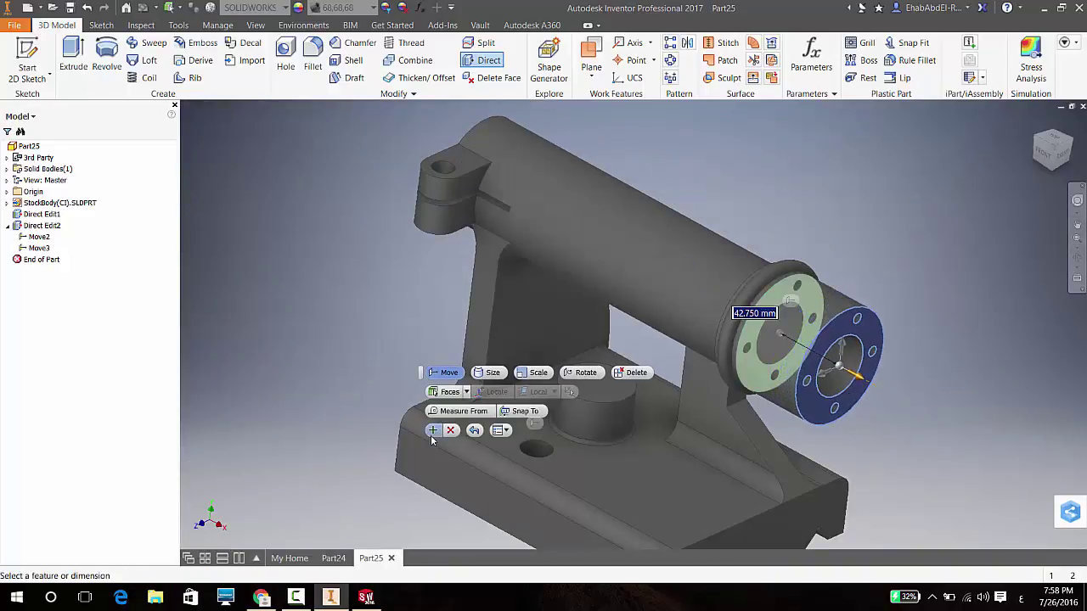
{"action": "left_click", "coordinate": [437, 433]}
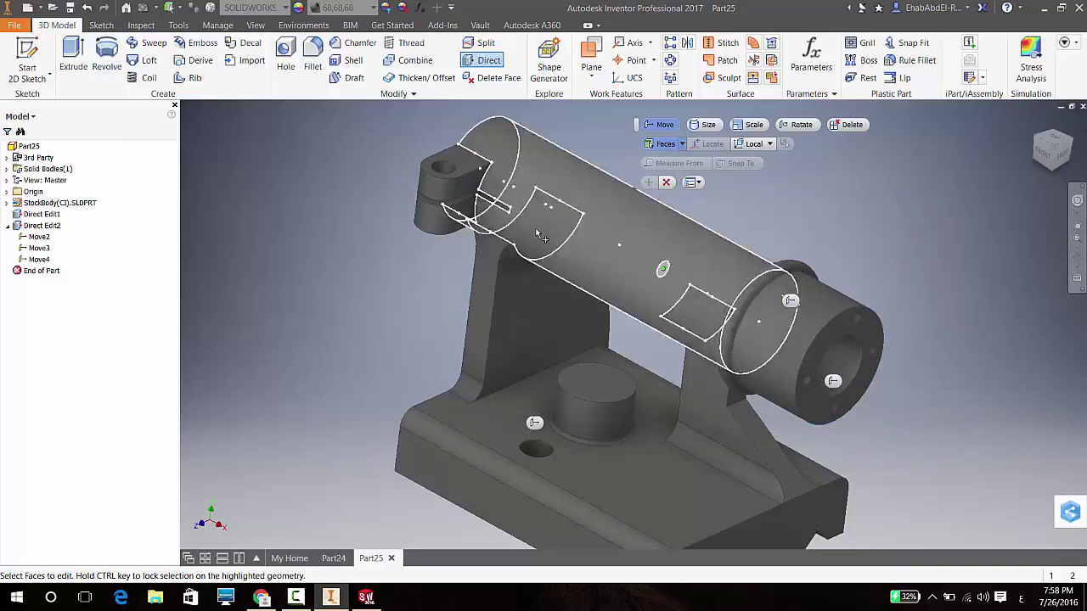
- Switch to SOLIDWORKS and sketch a circle of about 8 mm radius on the base's end face below the flange
{"action": "left_click", "coordinate": [366, 597]}
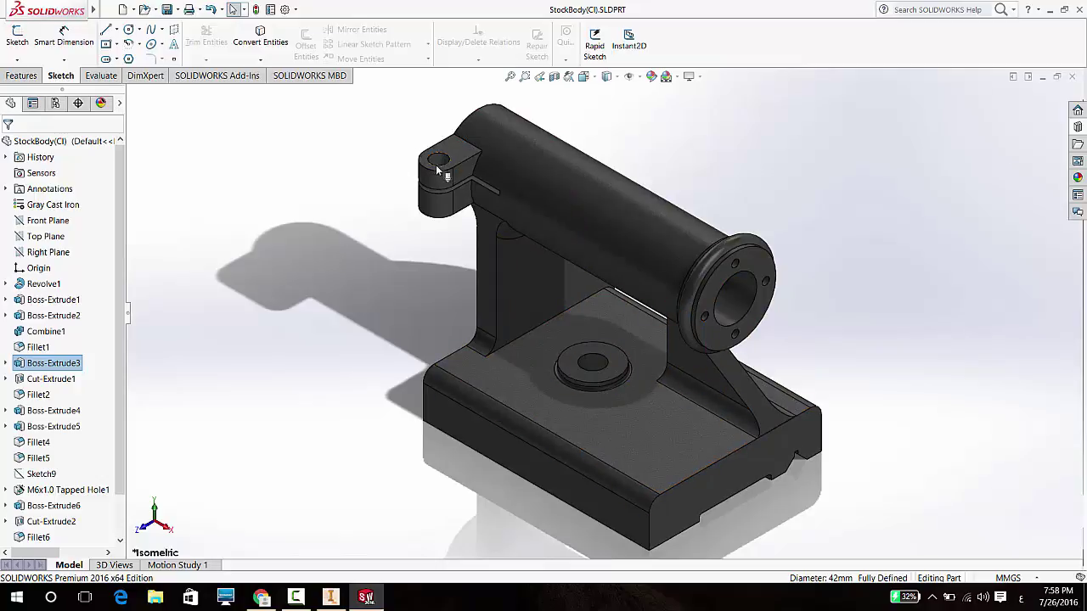
{"action": "scroll", "coordinate": [436, 171], "scroll_direction": "down", "scroll_amount": 2}
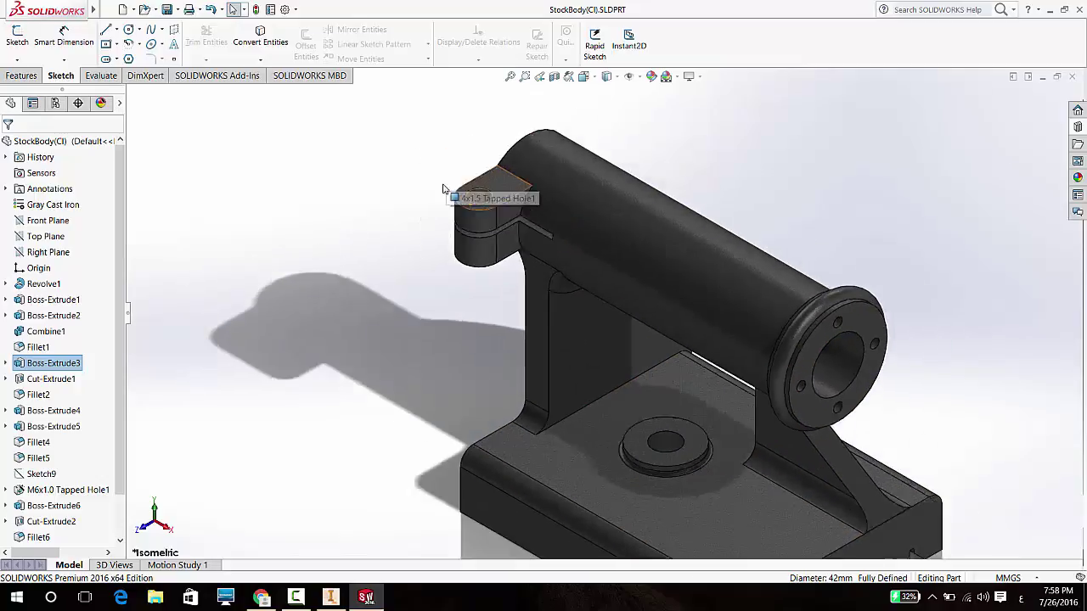
{"action": "scroll", "coordinate": [463, 220], "scroll_direction": "up", "scroll_amount": 2}
{"action": "middle_click_drag", "start_coordinate": [739, 473], "coordinate": [773, 479]}
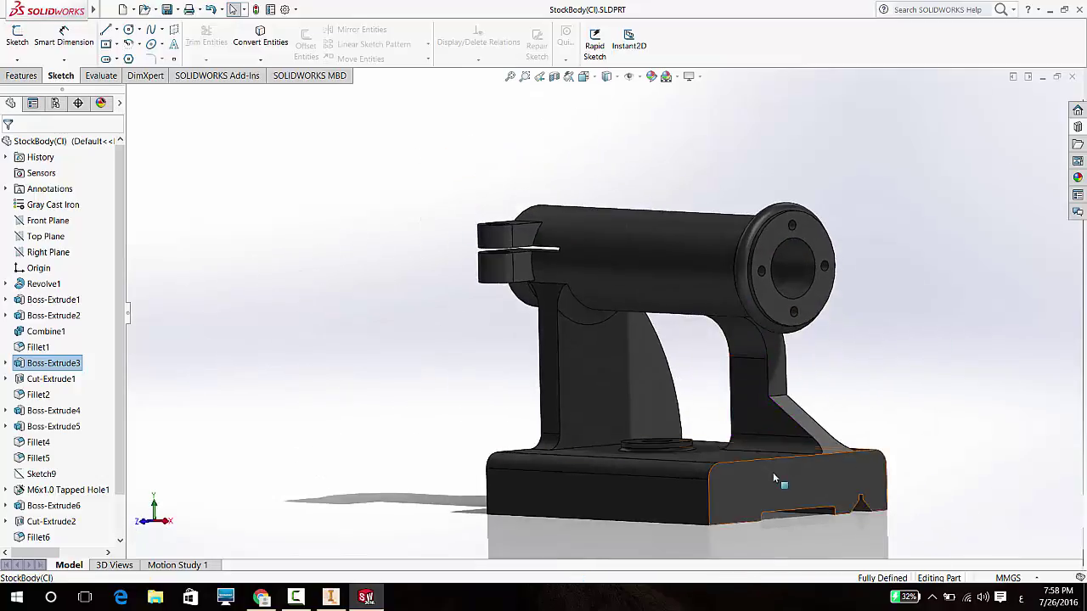
{"action": "left_click", "coordinate": [773, 479]}
{"action": "left_click", "coordinate": [838, 450]}
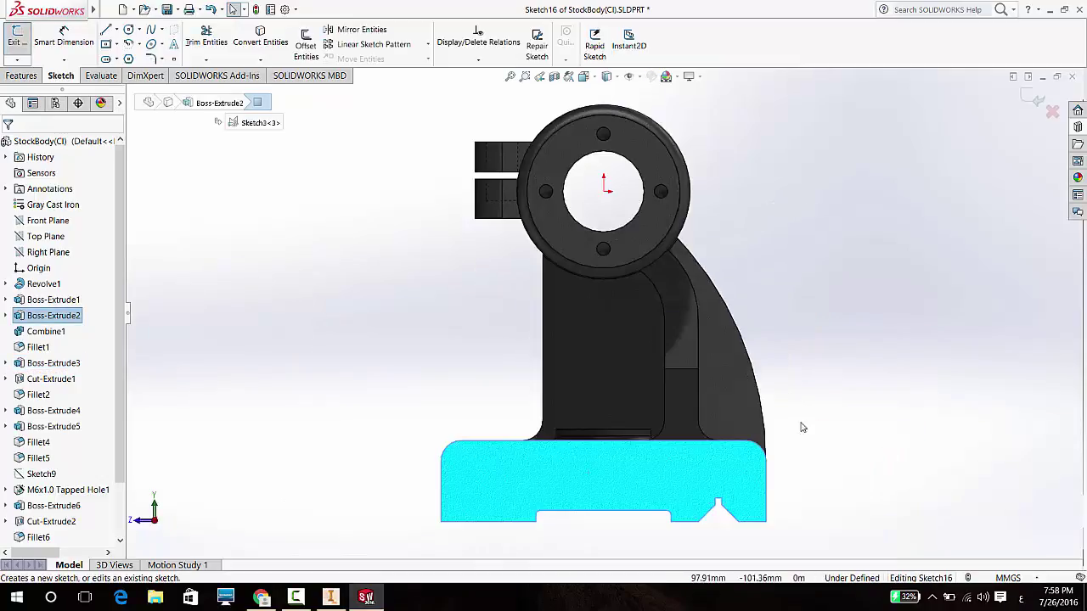
{"action": "left_click", "coordinate": [128, 28]}
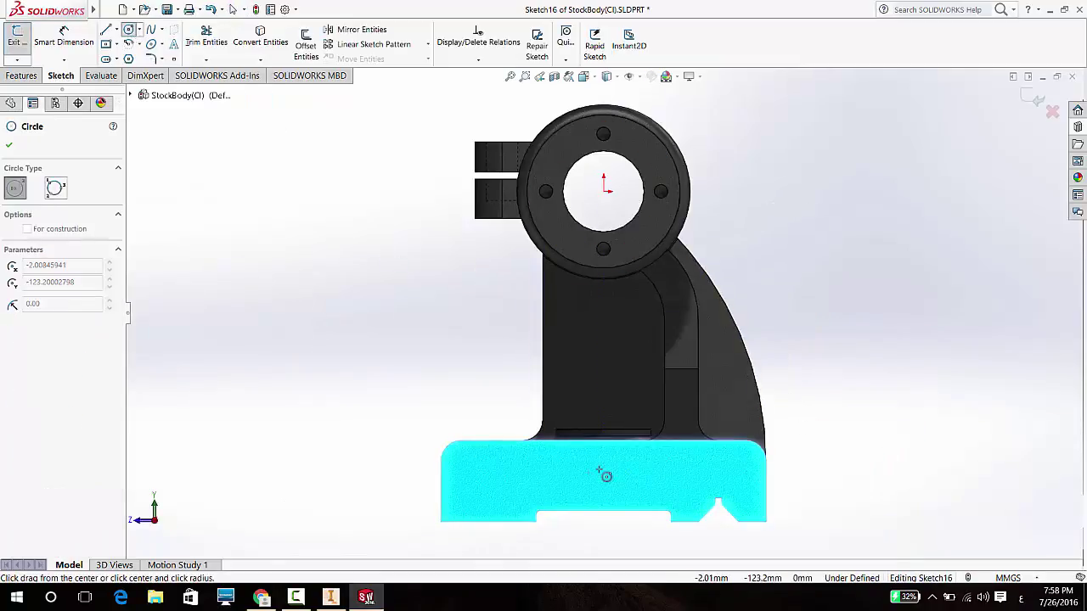
{"action": "left_click_drag", "start_coordinate": [599, 470], "coordinate": [618, 469]}
- Extrude the circle as a 10 mm blind boss merged with the body, and save StockBody(CI)
{"action": "left_click", "coordinate": [21, 76]}
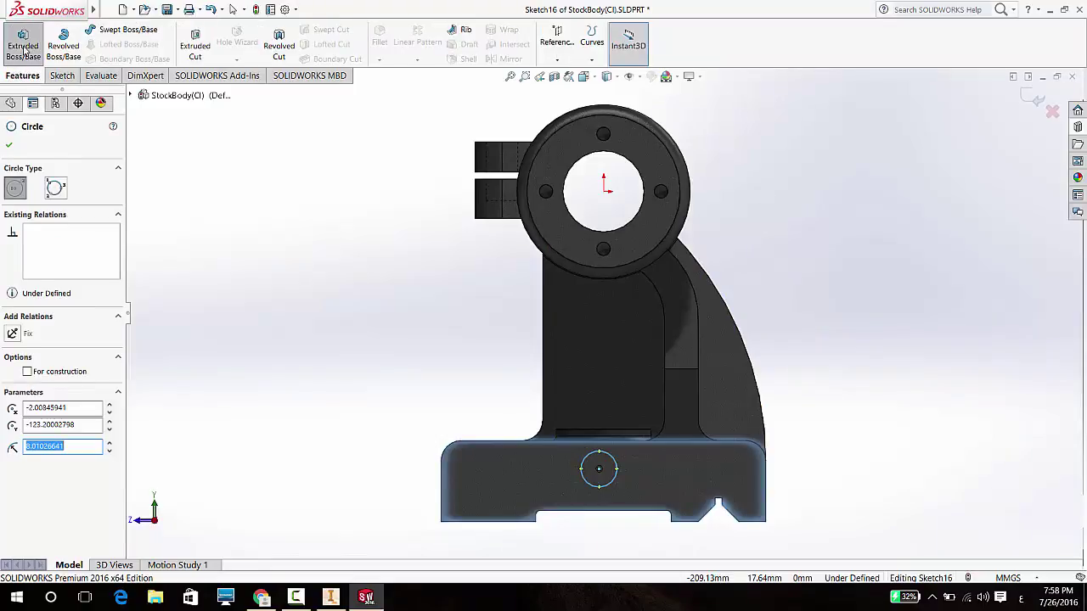
{"action": "left_click", "coordinate": [23, 46]}
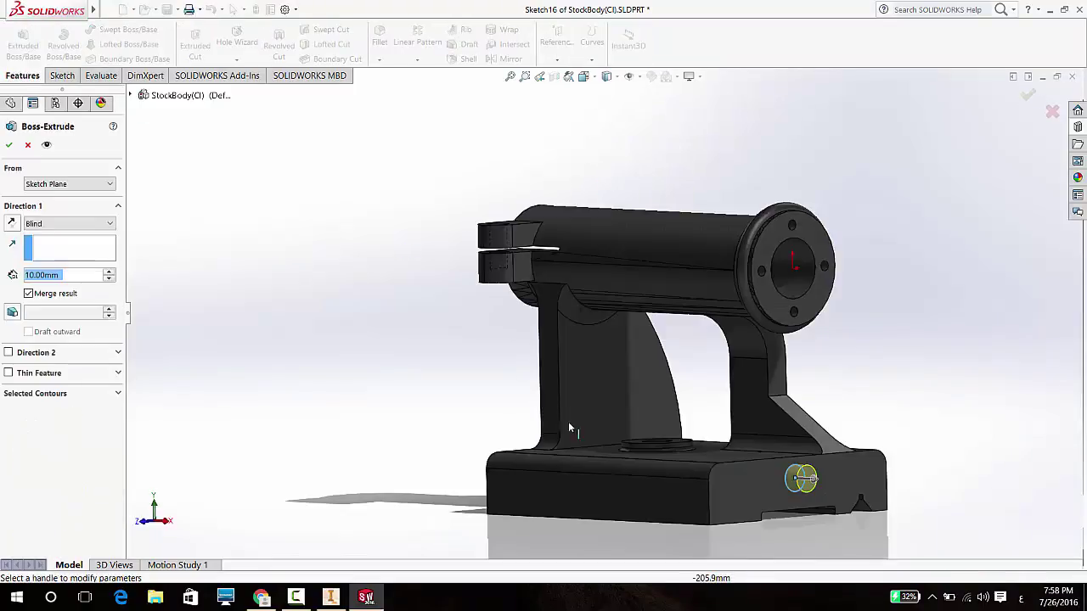
{"action": "left_click", "coordinate": [8, 146]}
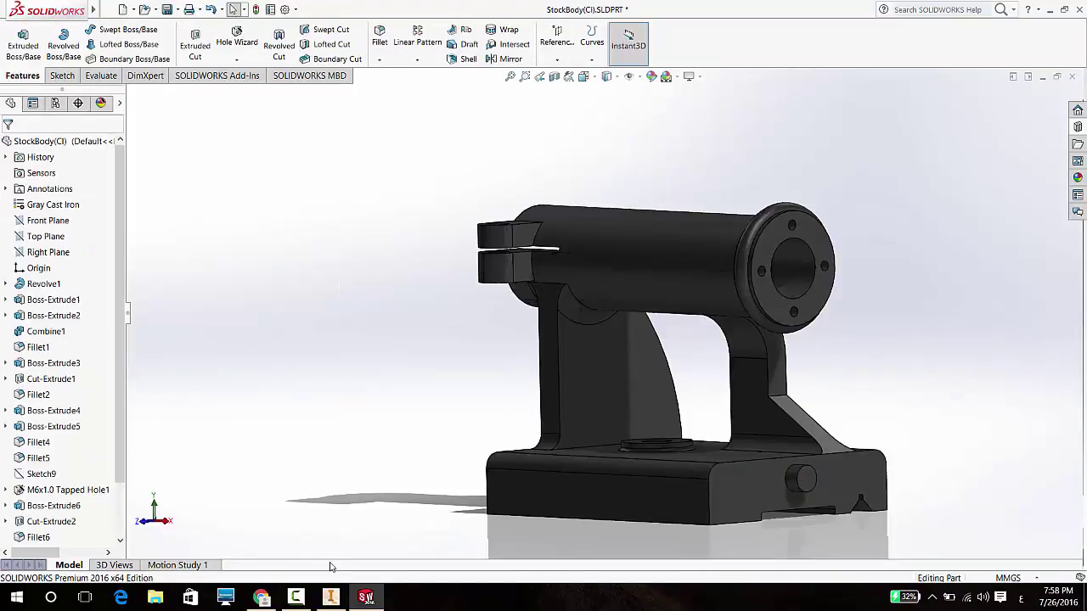
{"action": "left_click", "coordinate": [167, 10]}
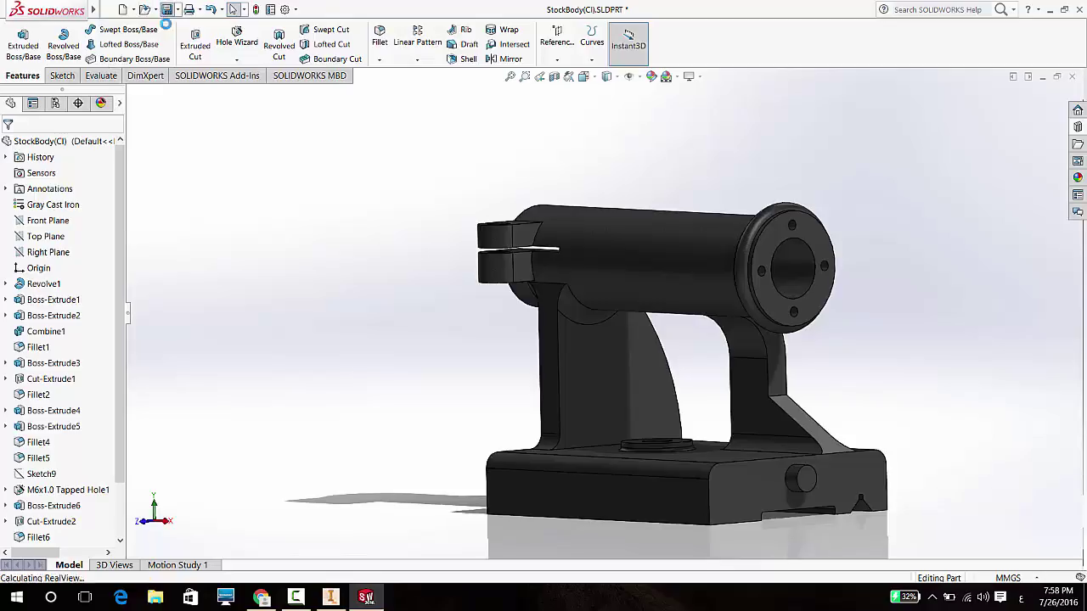
- Switch back to Inventor, close Direct Edit, update Part25 from the modified SOLIDWORKS reference, and inspect the base's end face
{"action": "left_click", "coordinate": [331, 597]}
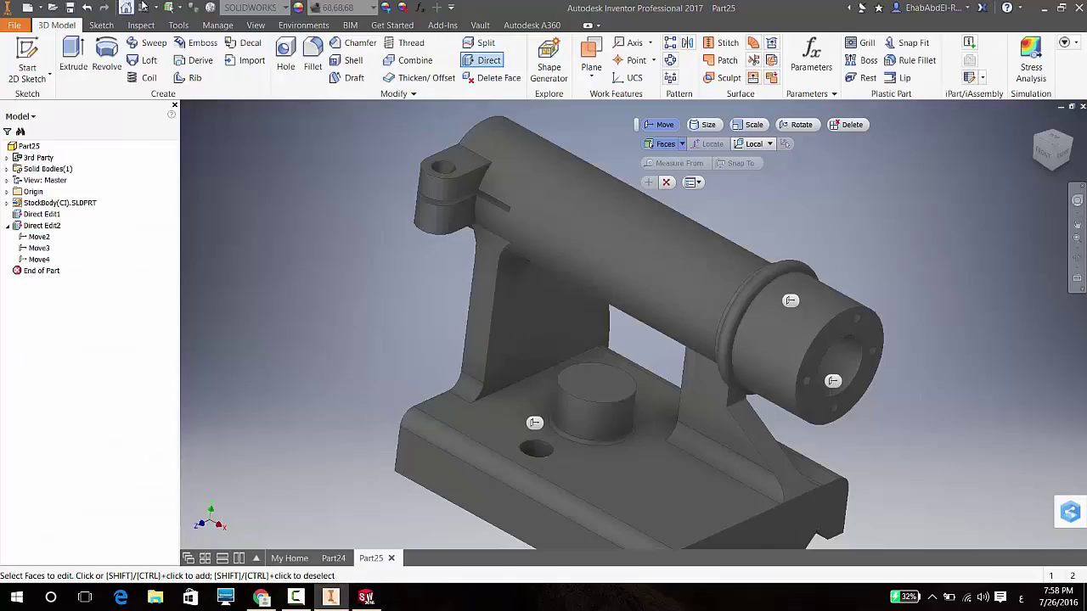
{"action": "left_click", "coordinate": [666, 182]}
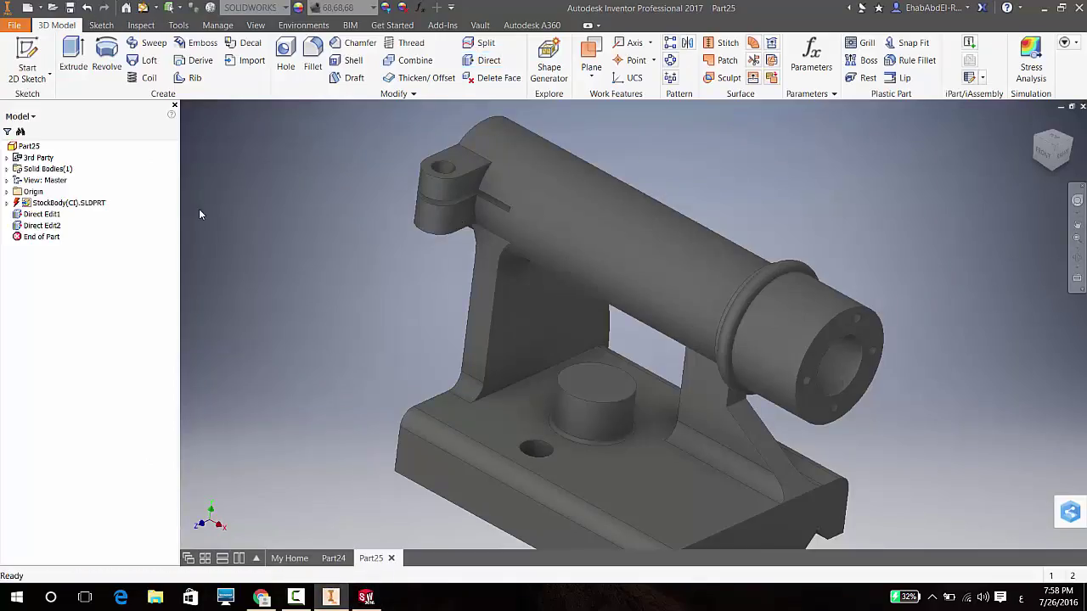
{"action": "left_click", "coordinate": [143, 7]}
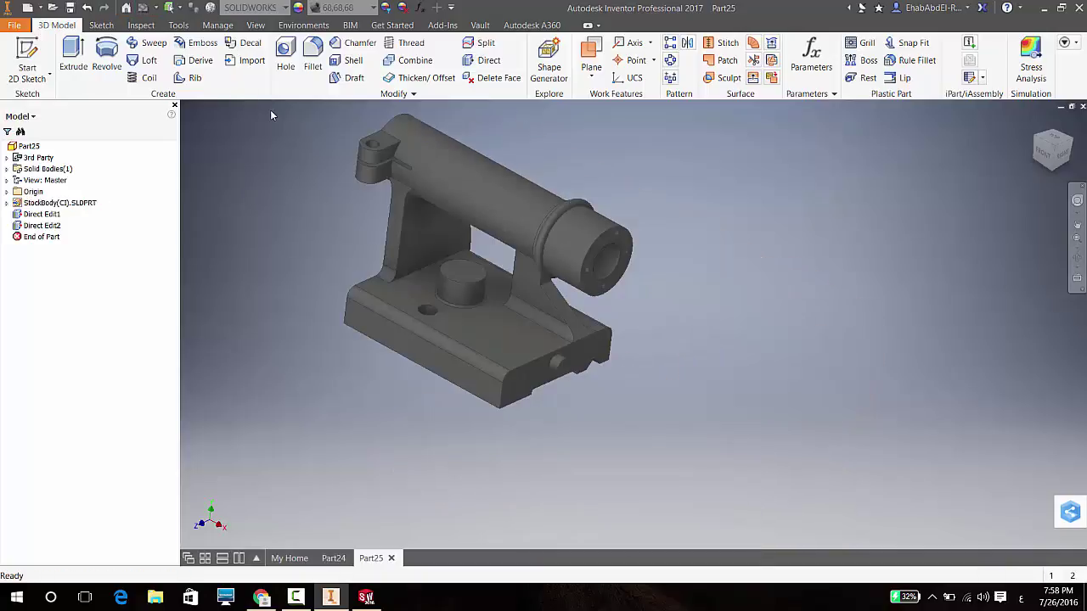
{"action": "scroll", "coordinate": [470, 255], "scroll_direction": "down", "scroll_amount": 8}
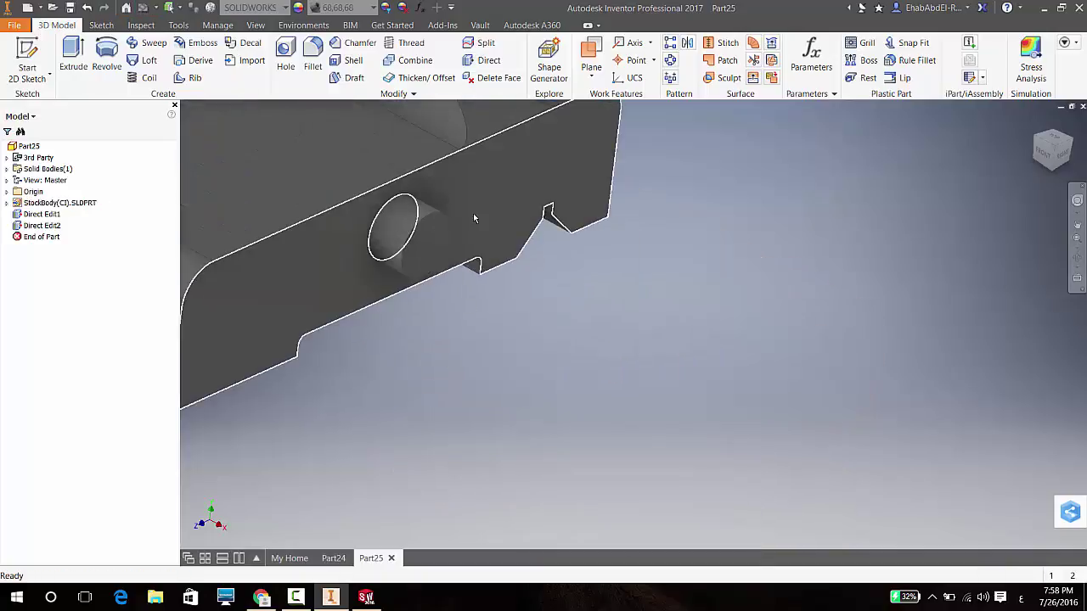
{"action": "scroll", "coordinate": [479, 246], "scroll_direction": "up", "scroll_amount": 5}
{"action": "scroll", "coordinate": [464, 252], "scroll_direction": "down", "scroll_amount": 3}
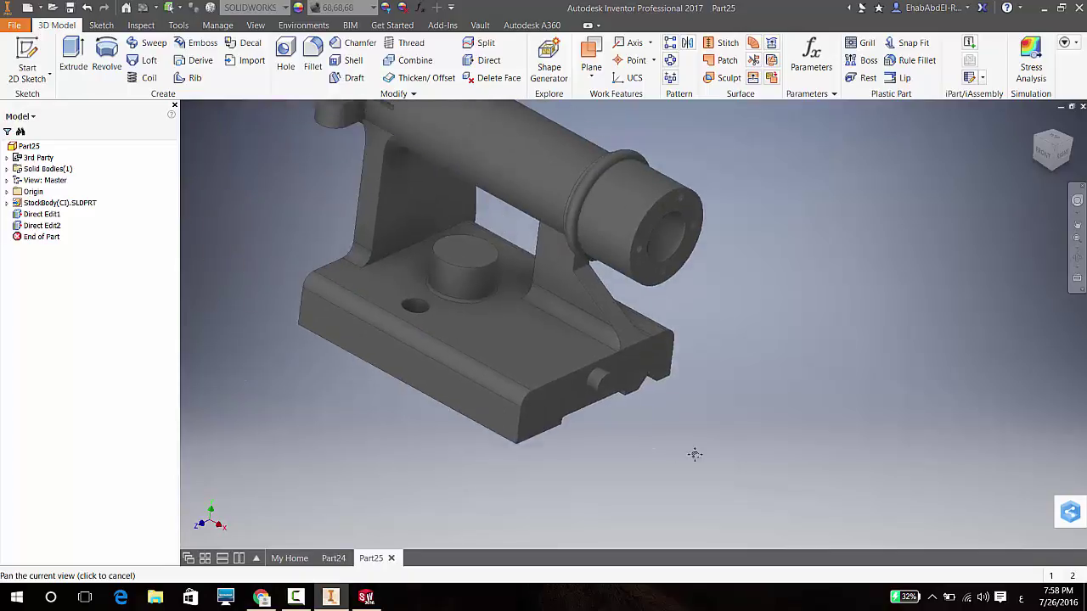
{"action": "middle_click_drag", "start_coordinate": [694, 453], "coordinate": [524, 245], "text": "shift"}
{"action": "middle_click_drag", "start_coordinate": [659, 323], "coordinate": [697, 399], "text": "shift"}
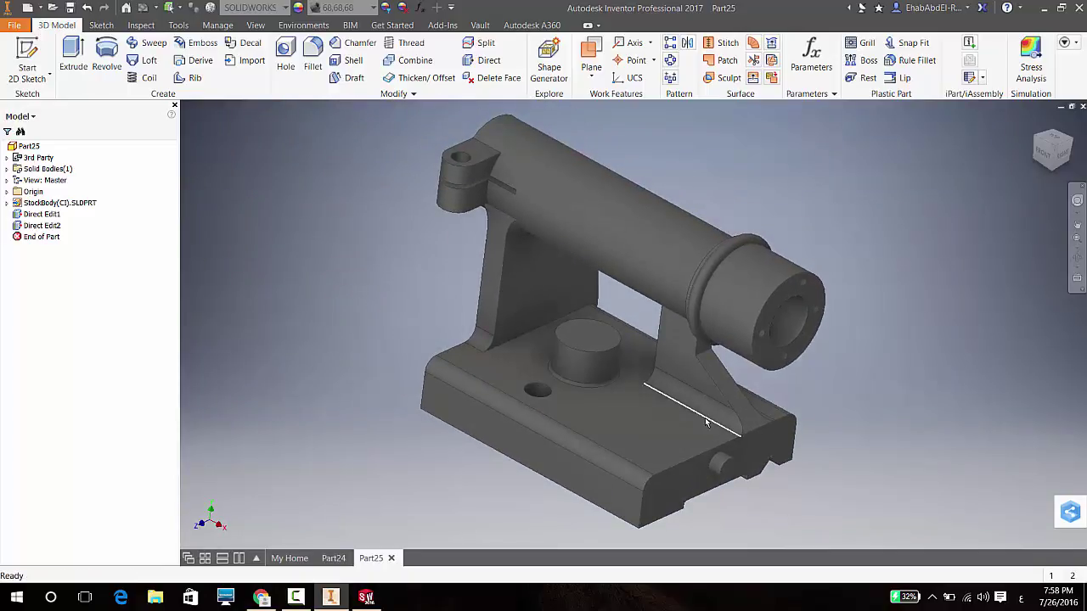
{"action": "mouse_move", "coordinate": [706, 422]}
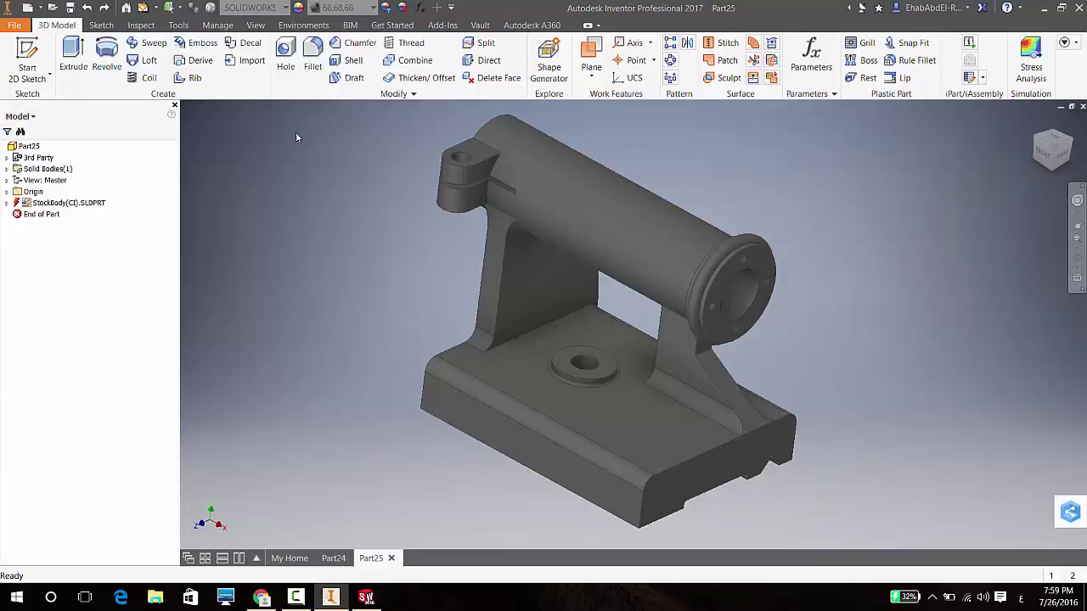
- Measure the length of the base along its long side face between the two vertical end edges
{"action": "left_click", "coordinate": [141, 25]}
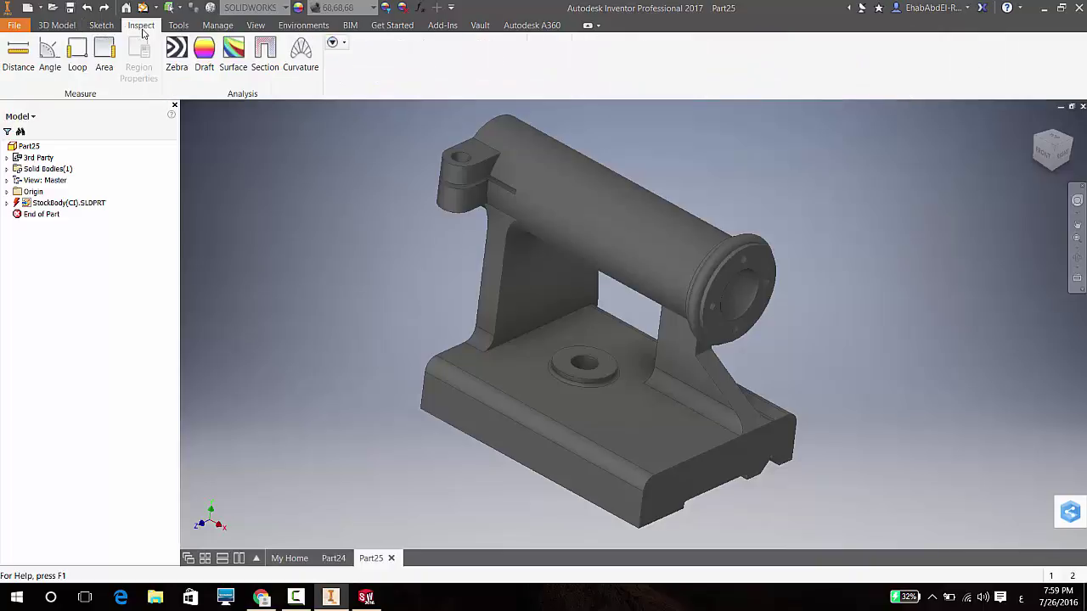
{"action": "left_click", "coordinate": [18, 58]}
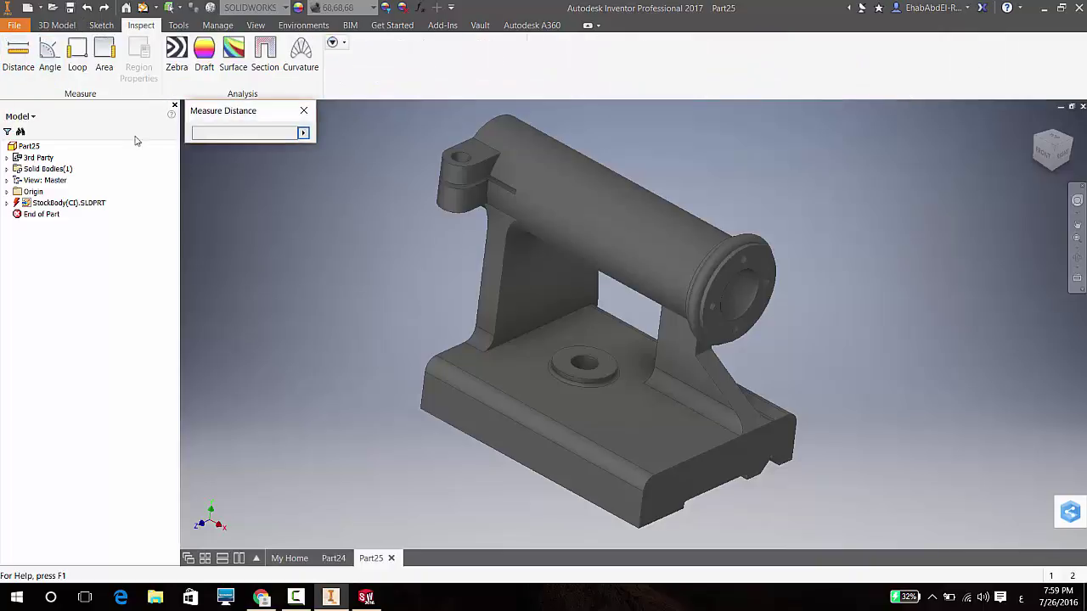
{"action": "left_click", "coordinate": [420, 404]}
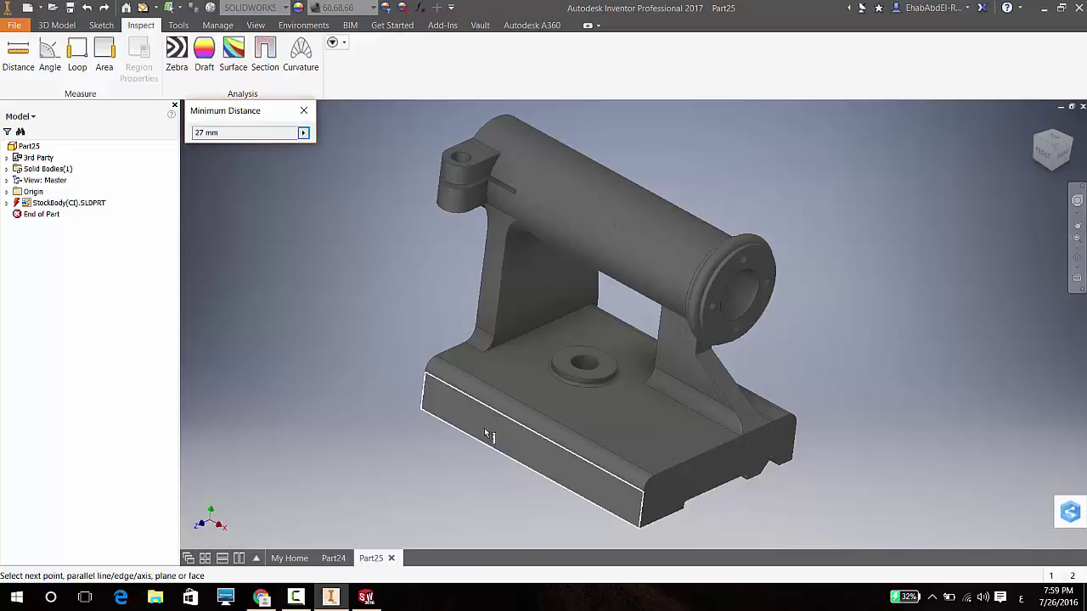
{"action": "left_click", "coordinate": [642, 511]}
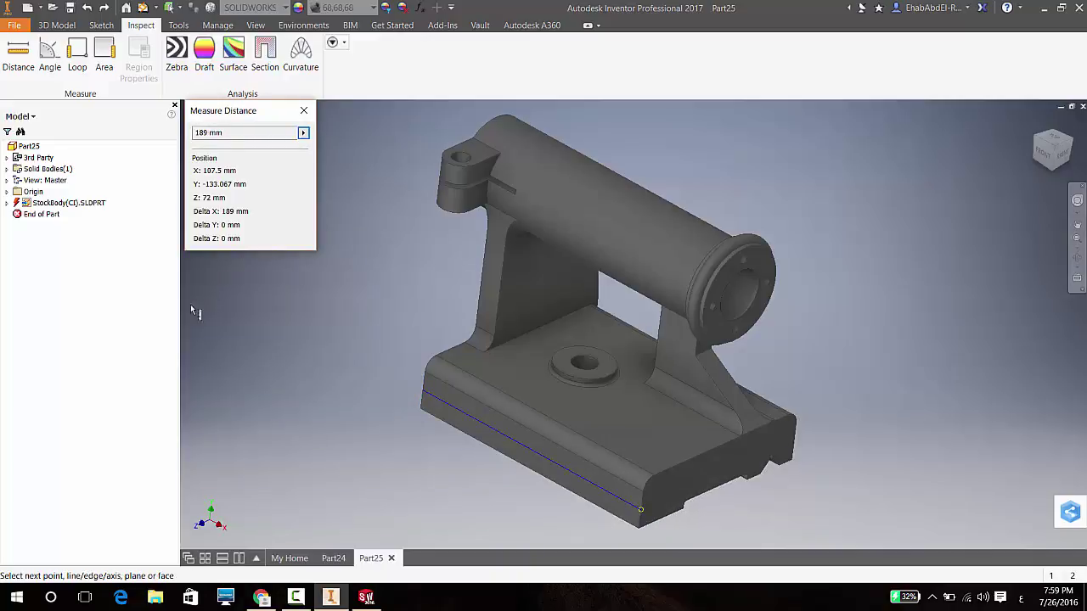
{"action": "left_click_drag", "start_coordinate": [288, 133], "coordinate": [178, 139]}
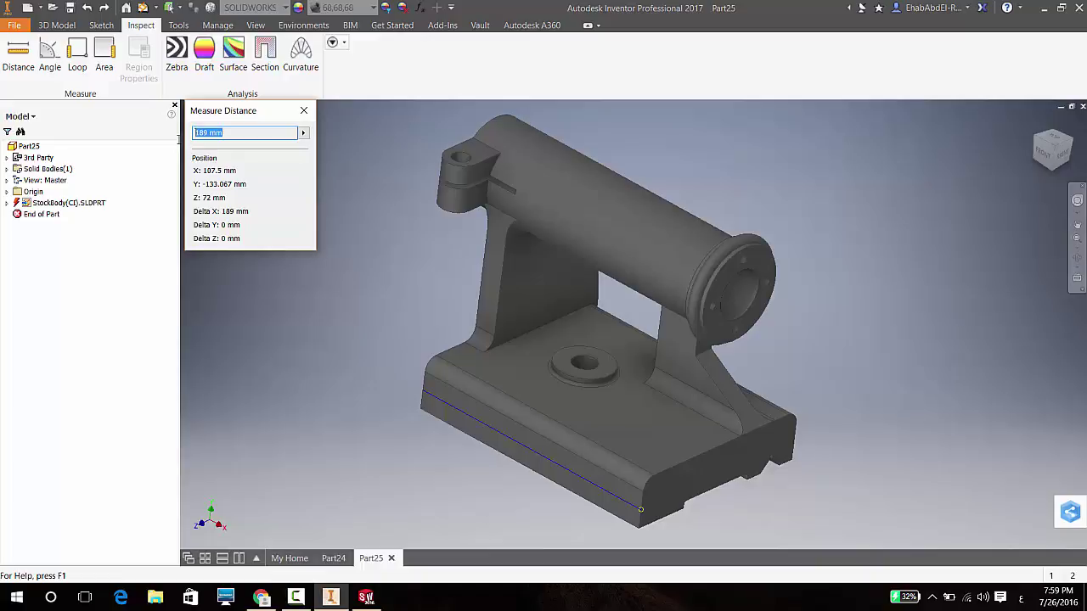
- Scale the whole solid body uniformly by a factor of 300/189 with Direct Edit
{"action": "left_click", "coordinate": [56, 25]}
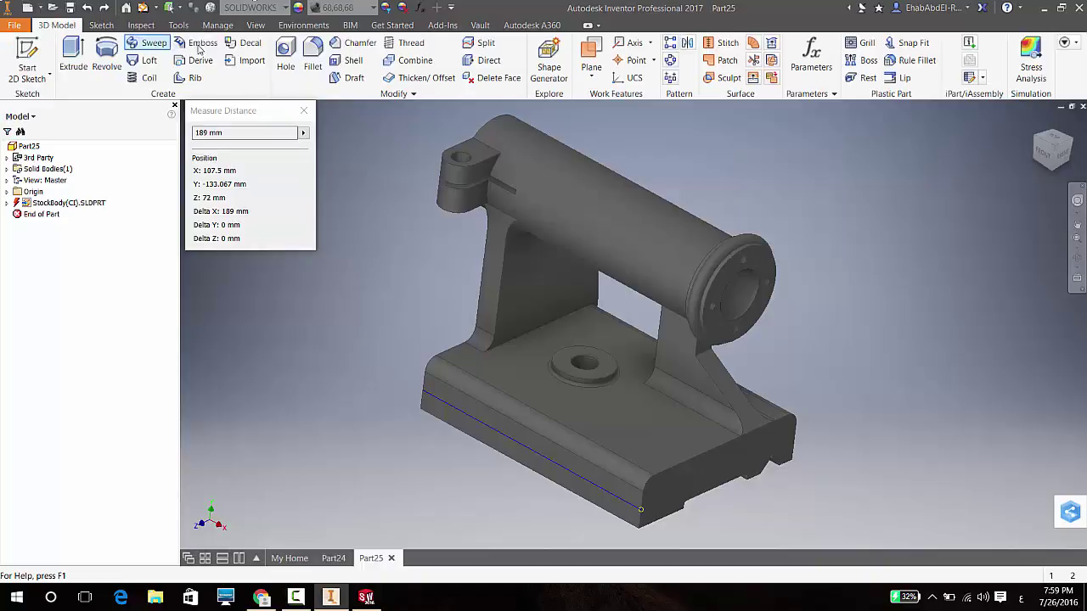
{"action": "left_click", "coordinate": [478, 65]}
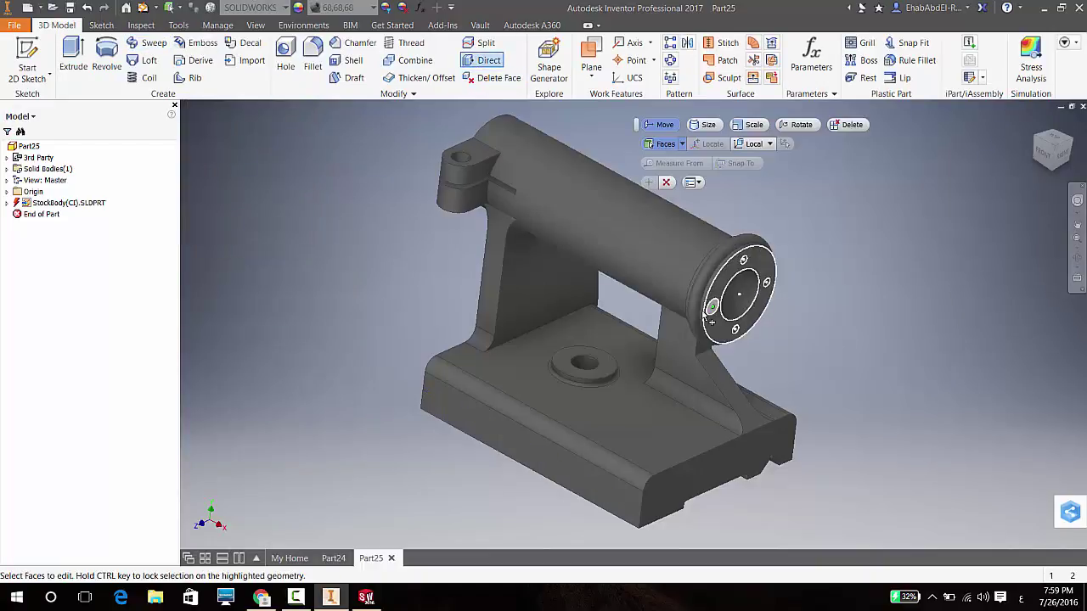
{"action": "left_click", "coordinate": [737, 125]}
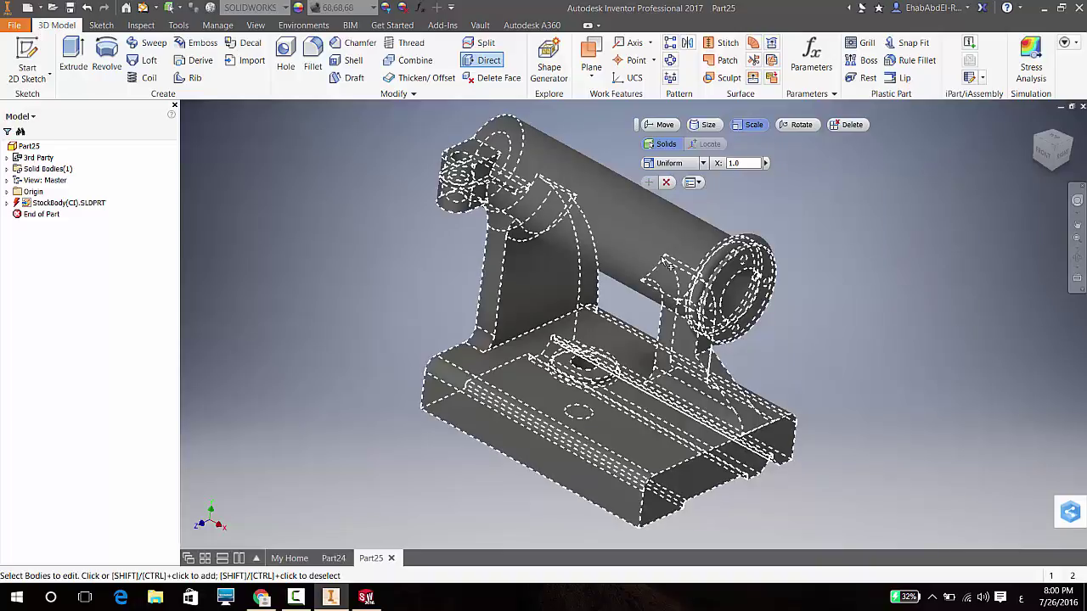
{"action": "left_click", "coordinate": [722, 280]}
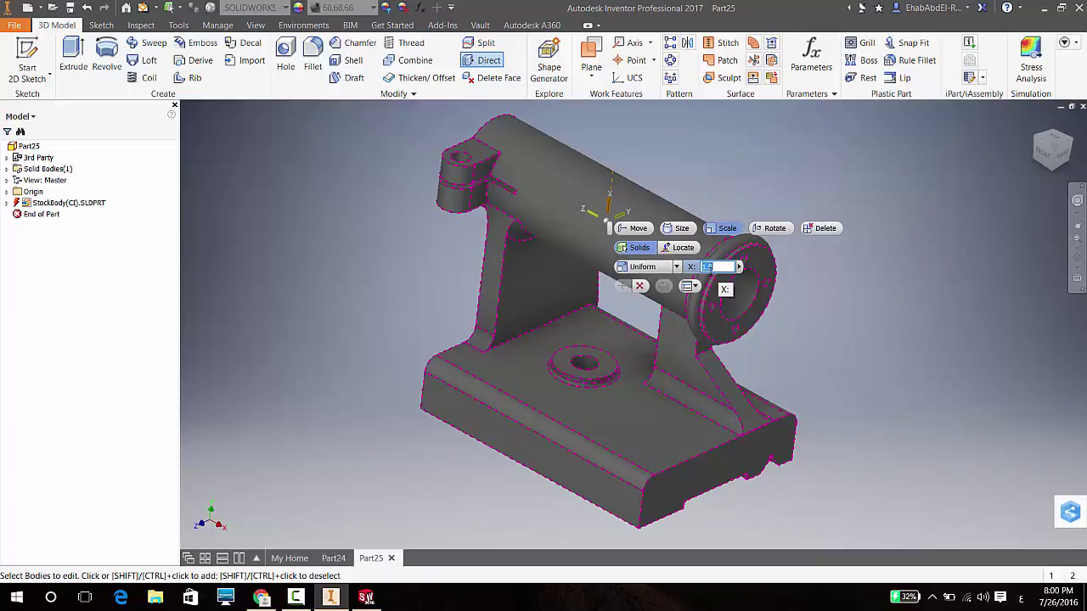
{"action": "type", "text": "300"}
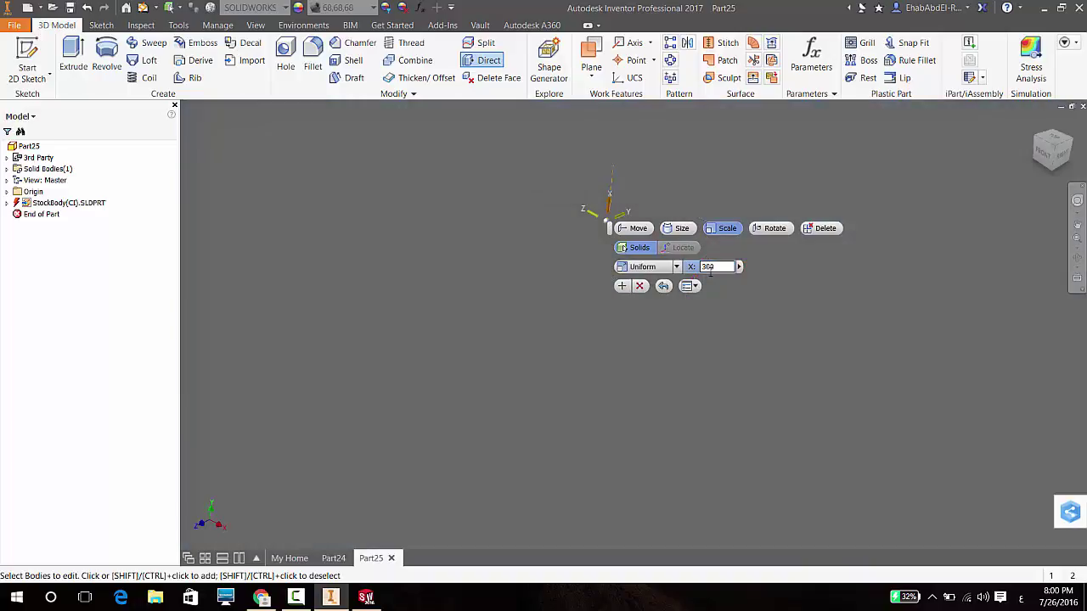
{"action": "type", "text": "/189"}
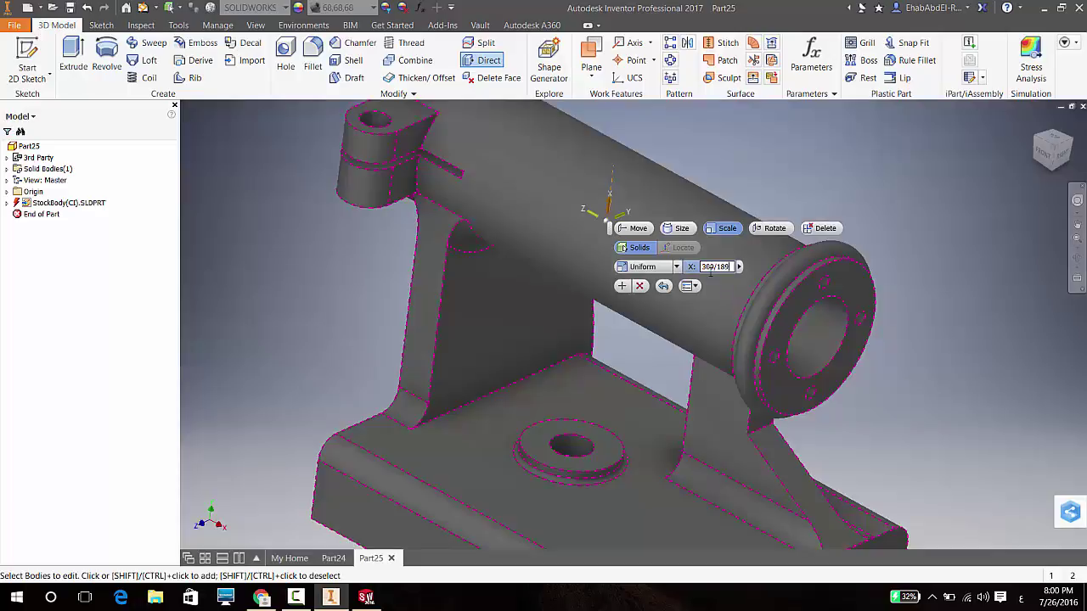
{"action": "left_click", "coordinate": [623, 286]}
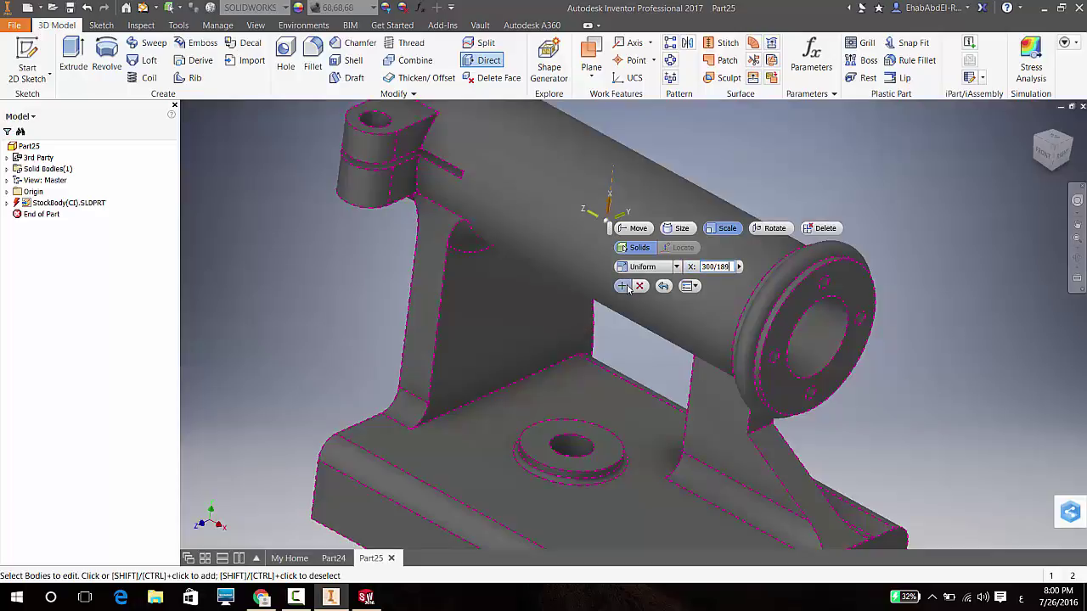
{"action": "left_click", "coordinate": [627, 290]}
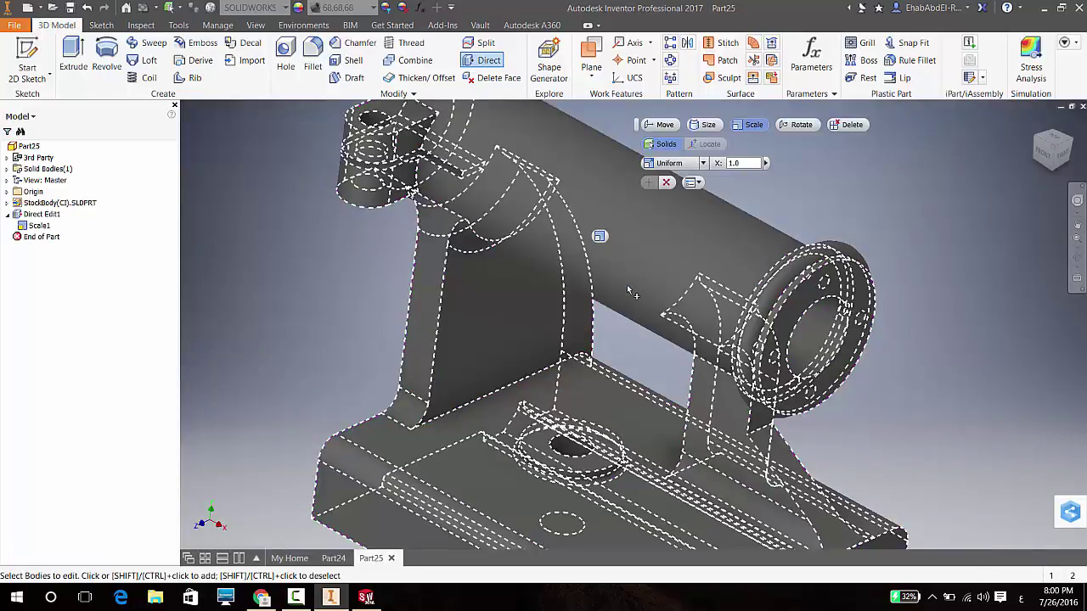
{"action": "left_click", "coordinate": [667, 183]}
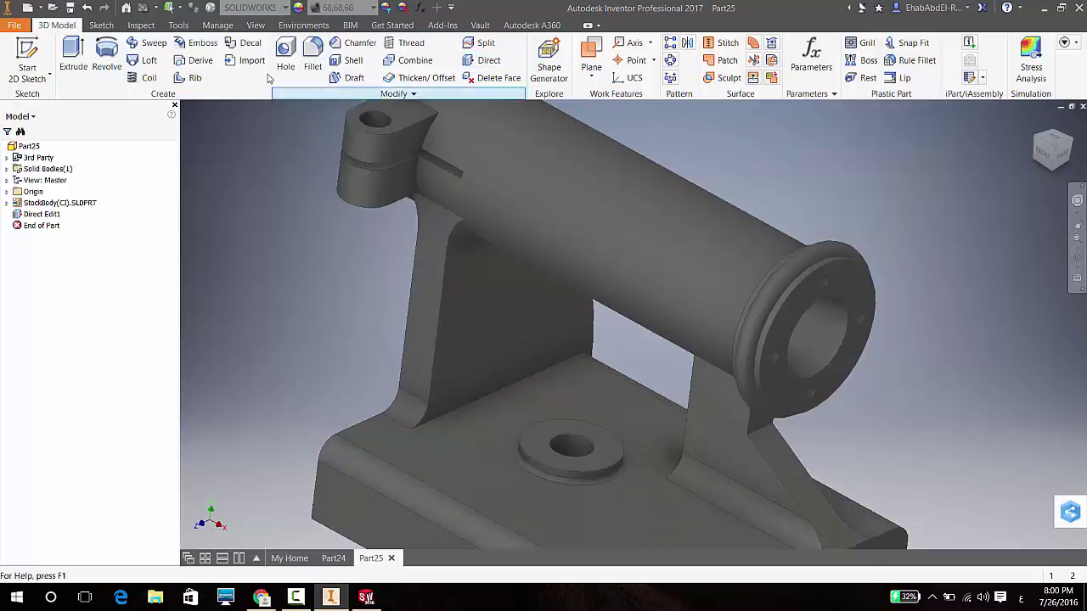
- Measure the scaled base's length along its long side face between the two vertical end edges
{"action": "left_click", "coordinate": [134, 29]}
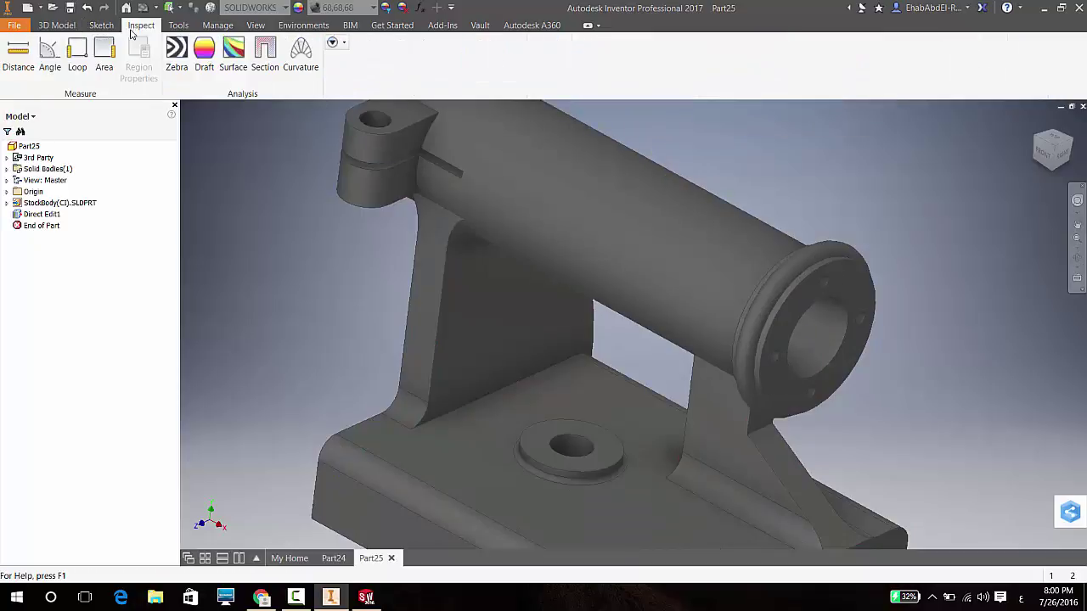
{"action": "left_click", "coordinate": [18, 55]}
{"action": "scroll", "coordinate": [281, 211], "scroll_direction": "down", "scroll_amount": 3}
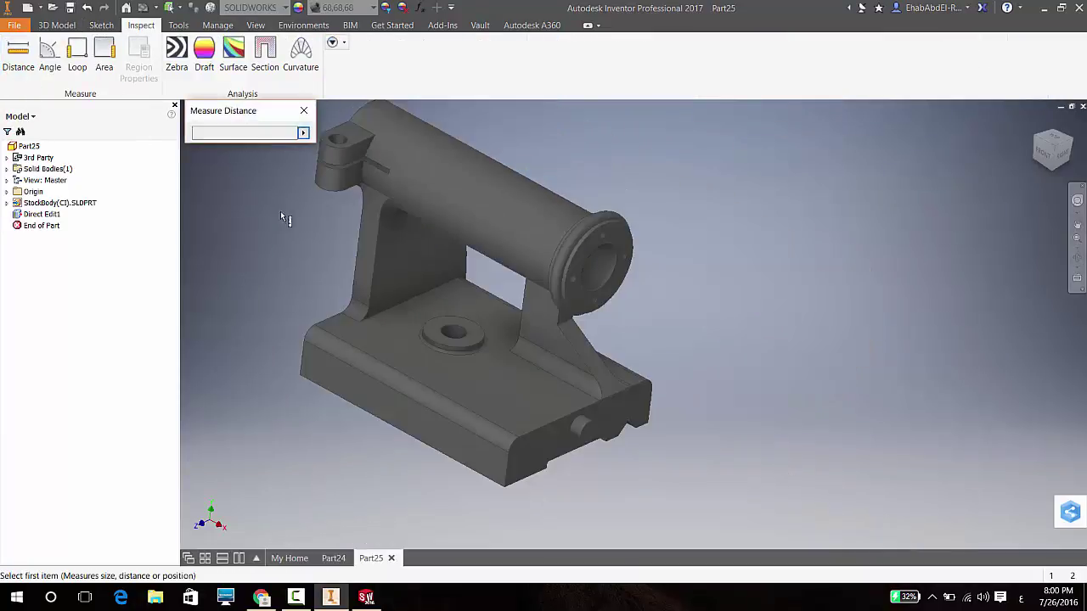
{"action": "left_click", "coordinate": [301, 358]}
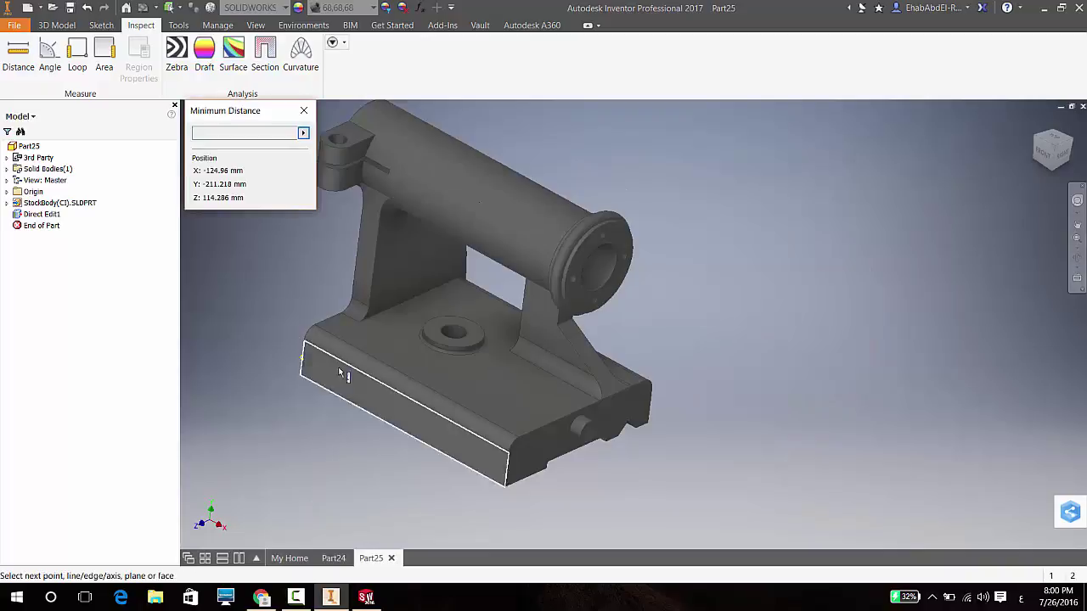
{"action": "left_click", "coordinate": [506, 474]}
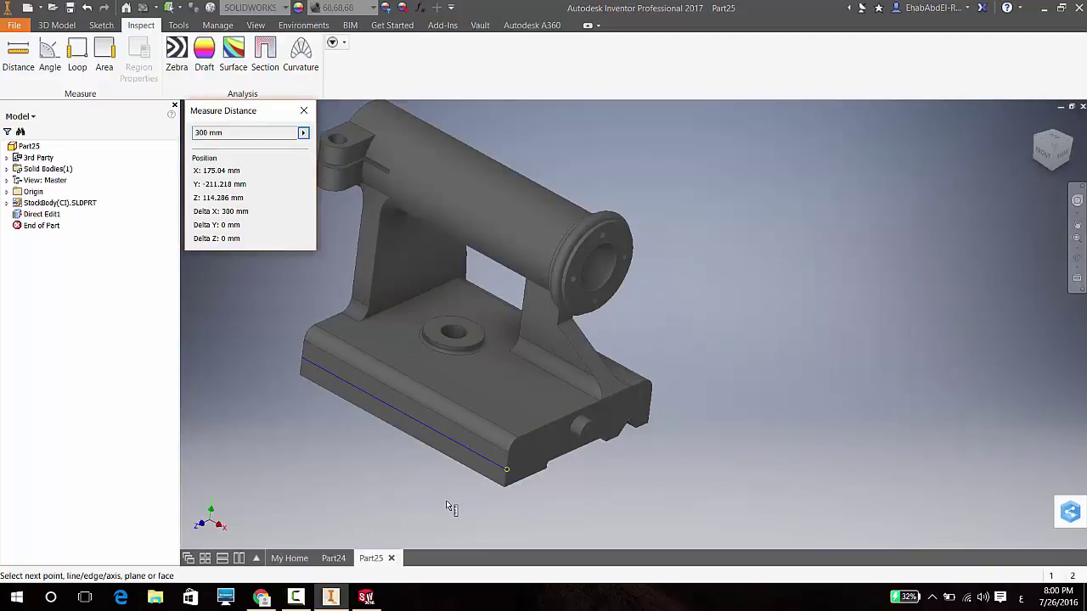
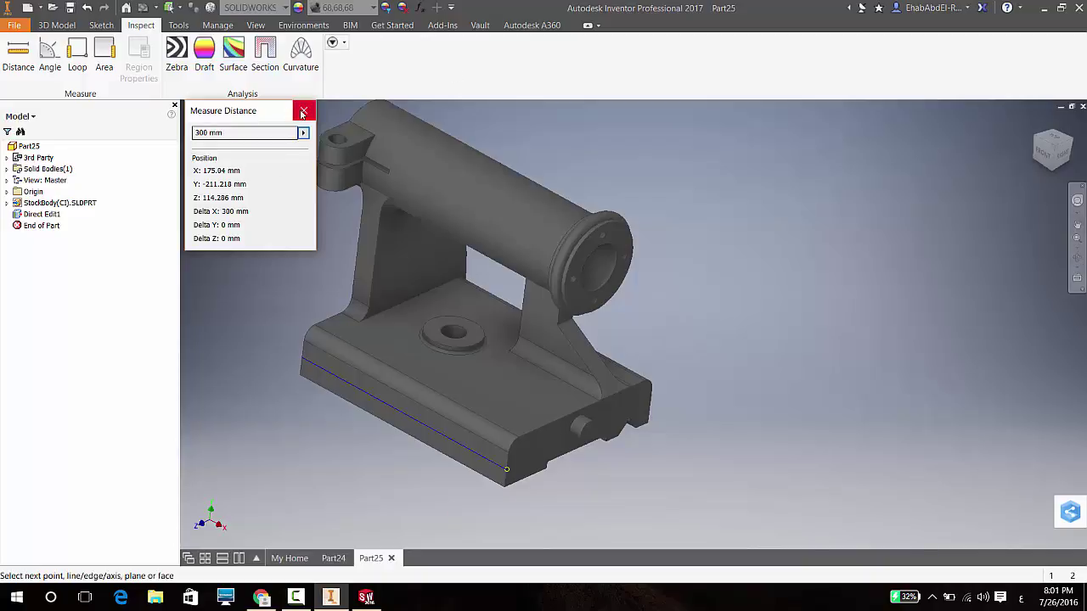
{"action": "left_click", "coordinate": [304, 110]}
{"action": "left_click", "coordinate": [104, 28]}
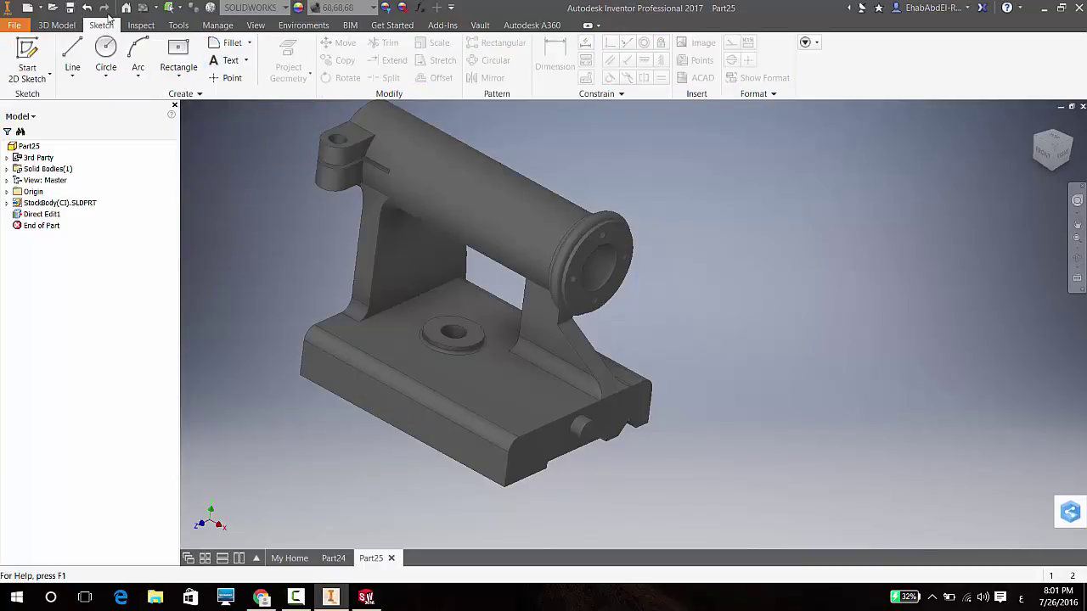
{"action": "left_click", "coordinate": [68, 28]}
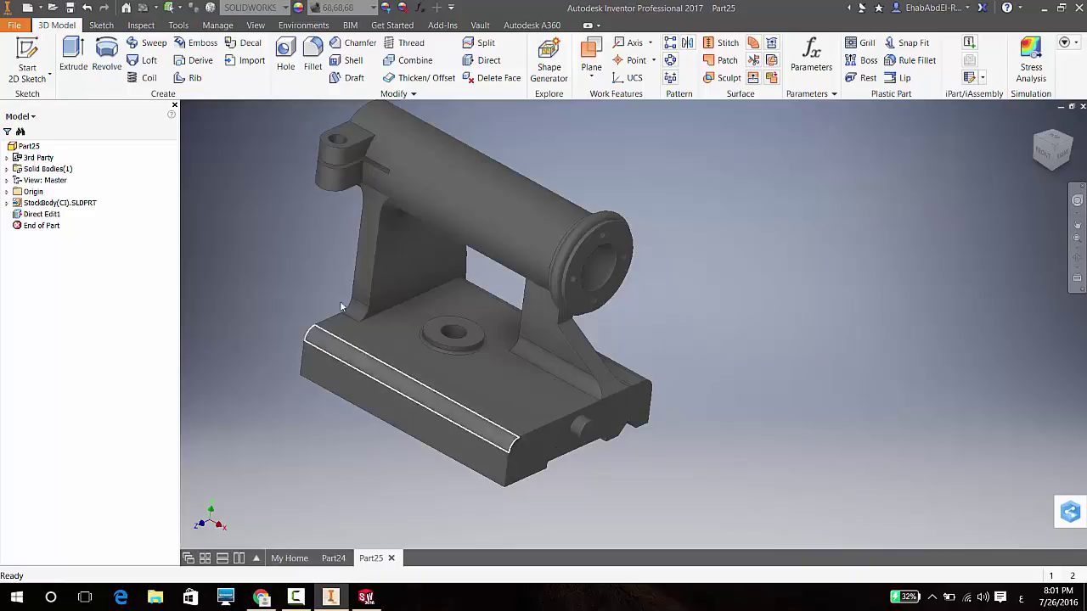
{"action": "middle_click_drag", "start_coordinate": [340, 300], "coordinate": [590, 338]}
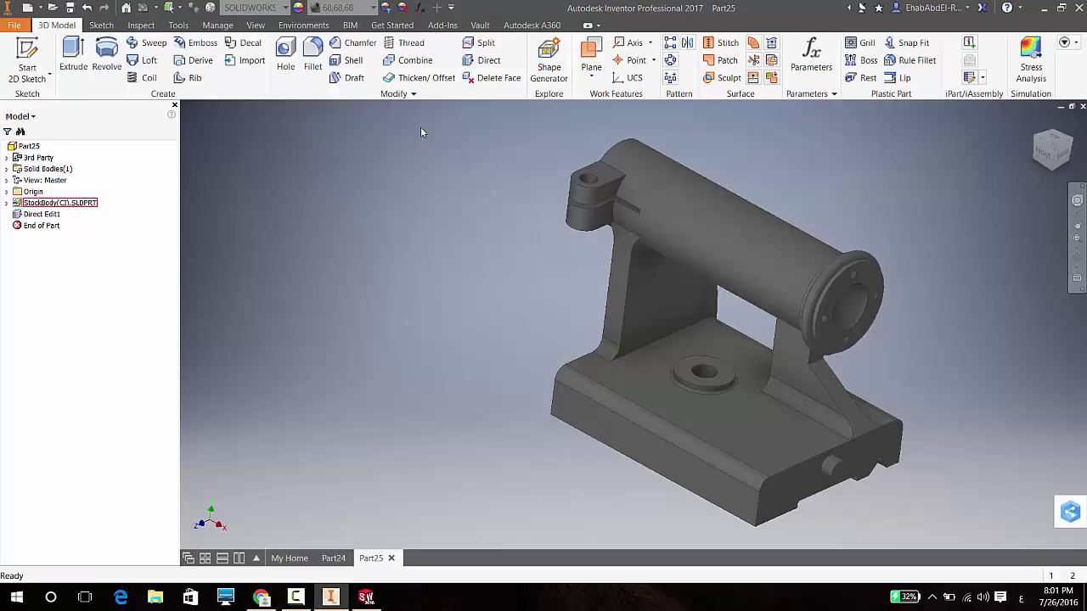
- Open Hand Wheel(CI).SLDPRT from the Sheet.10 Tail Stock folder as a converted model
{"action": "left_click", "coordinate": [54, 10]}
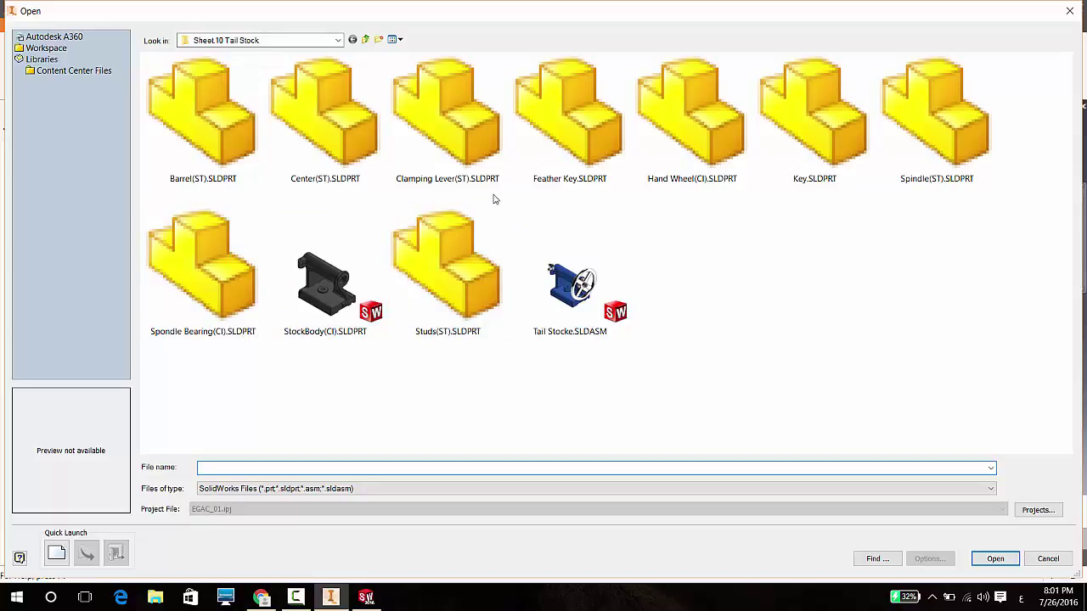
{"action": "left_click", "coordinate": [695, 178]}
{"action": "double_click", "coordinate": [694, 178]}
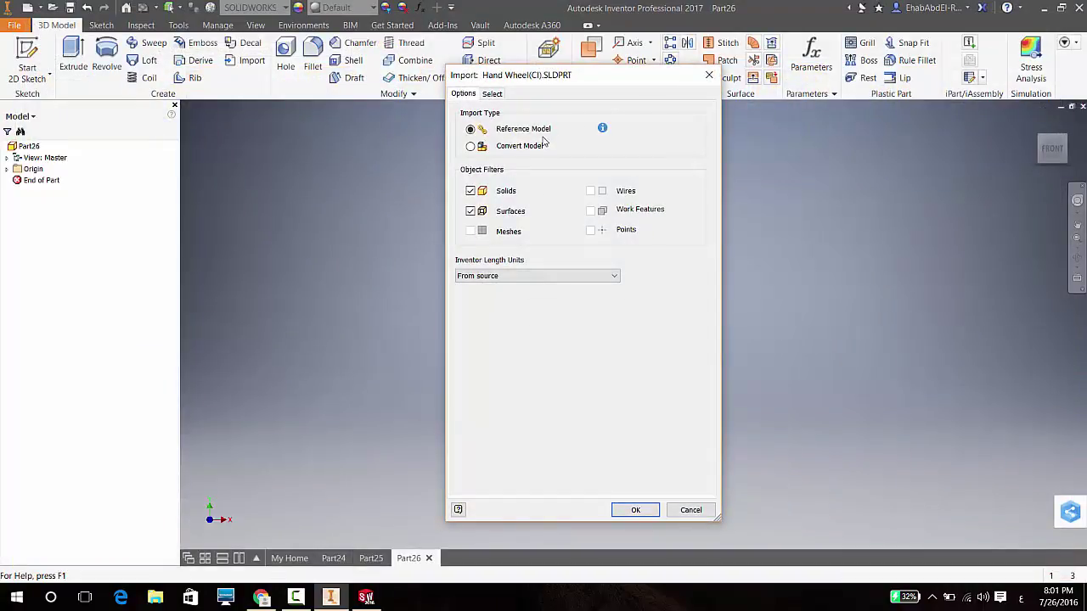
{"action": "left_click", "coordinate": [471, 147]}
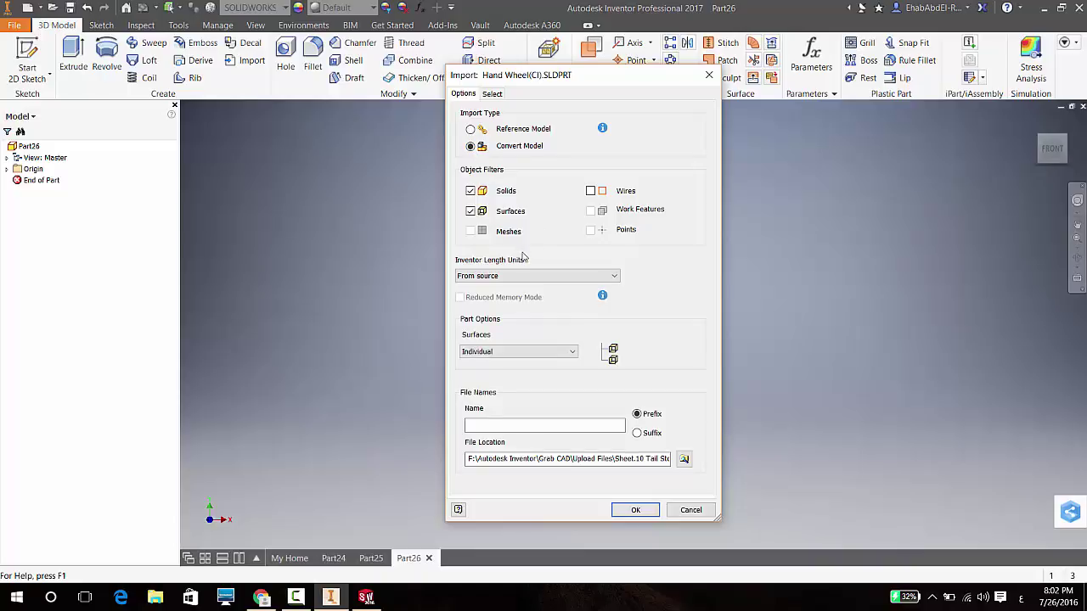
{"action": "left_click", "coordinate": [633, 510]}
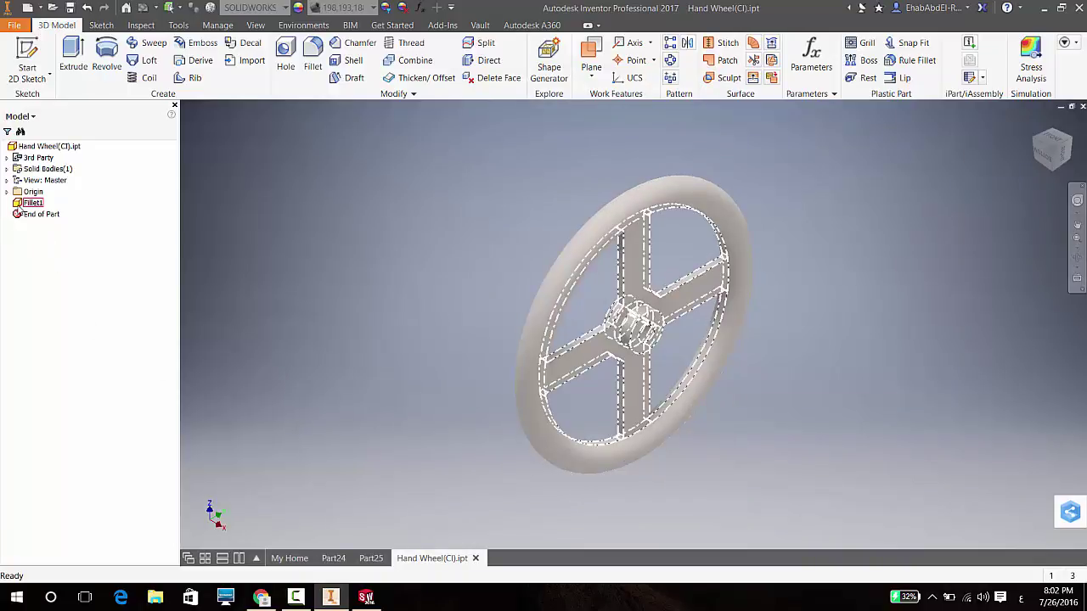
- Check which commands are available for the imported Fillet1 feature
{"action": "left_click", "coordinate": [25, 204]}
{"action": "right_click", "coordinate": [18, 206]}
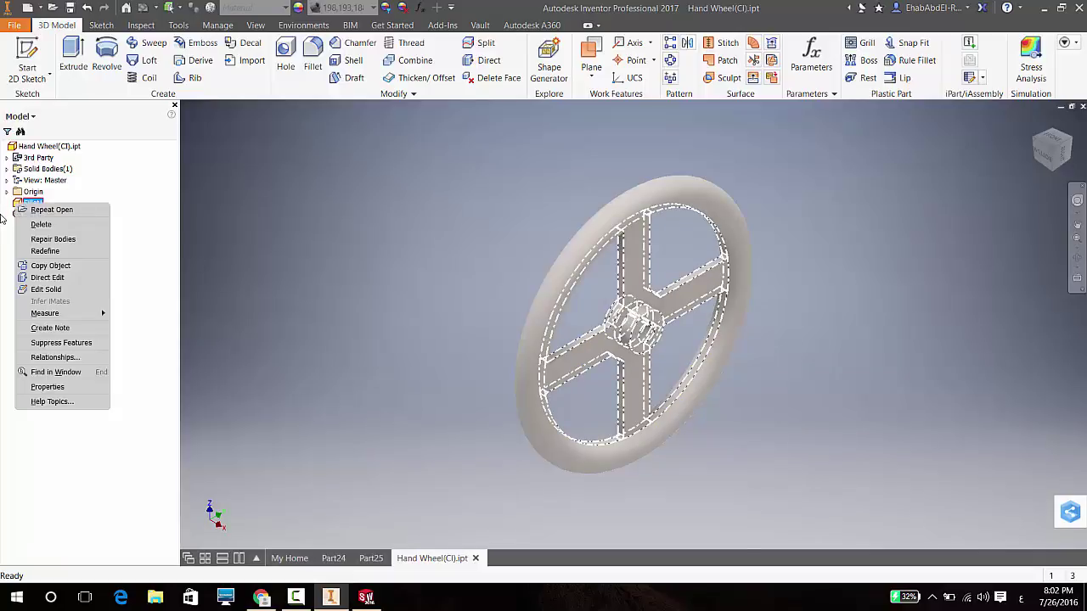
{"action": "left_click", "coordinate": [500, 289]}
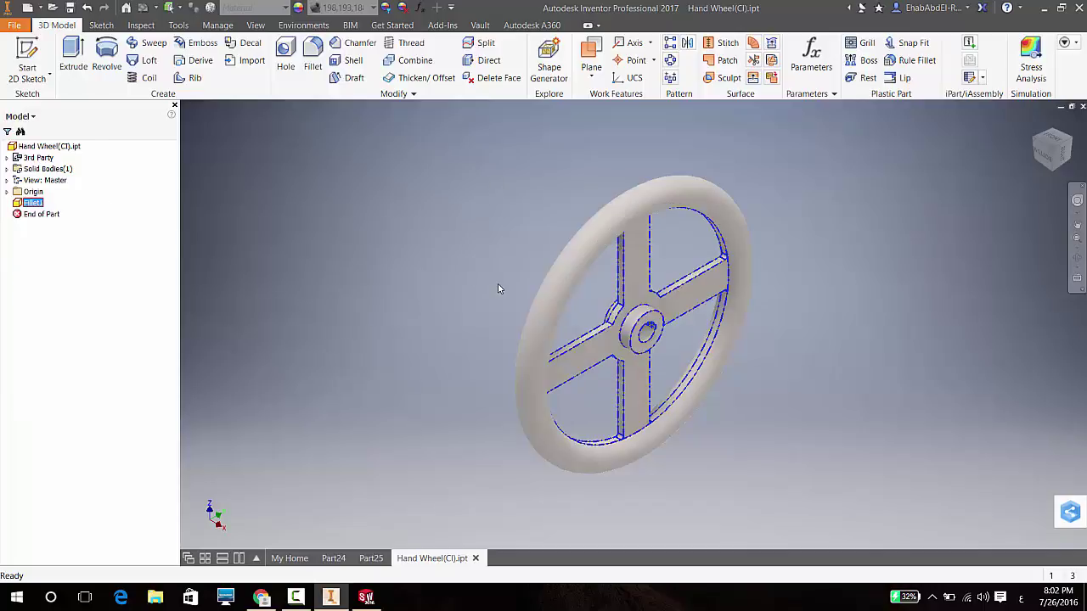
- Browse to Local Disk (F:) in File Explorer, and close Inventor without saving the open parts
{"action": "left_click", "coordinate": [155, 597]}
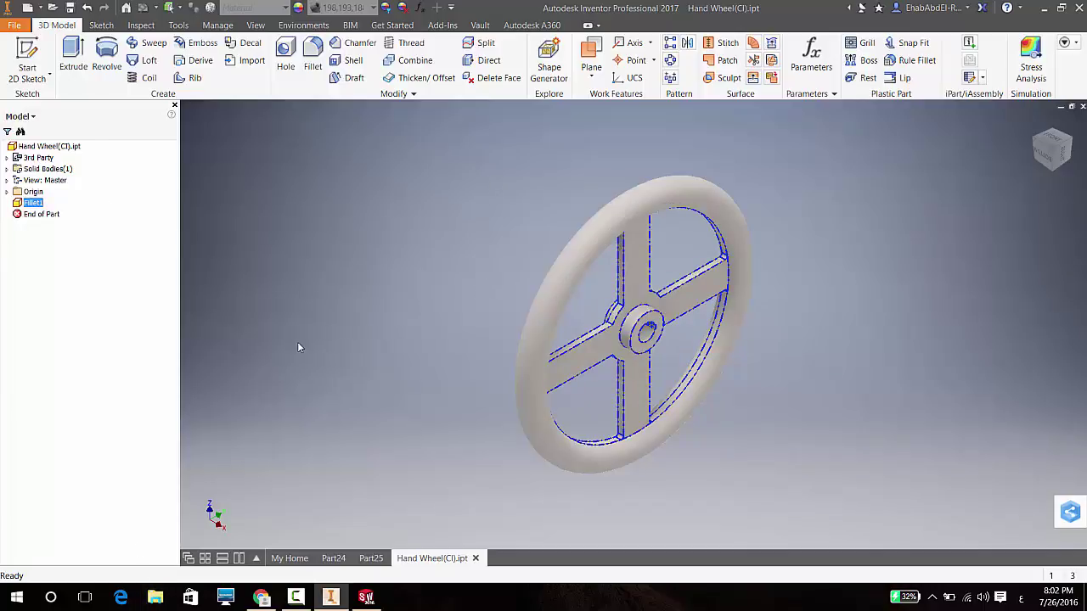
{"action": "left_click", "coordinate": [64, 440]}
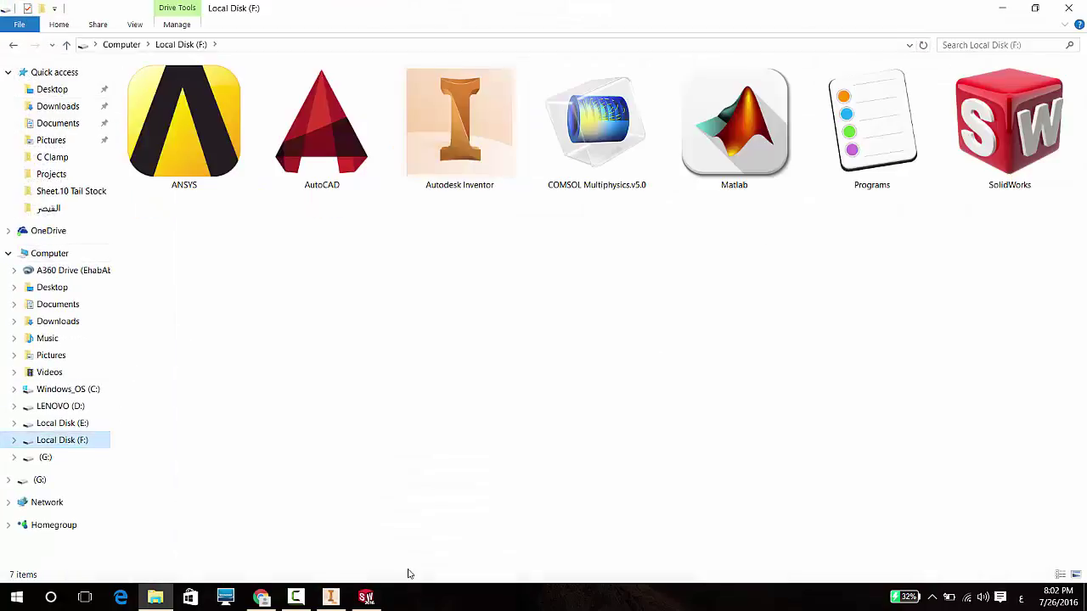
{"action": "left_click", "coordinate": [330, 597]}
{"action": "left_click", "coordinate": [1076, 12]}
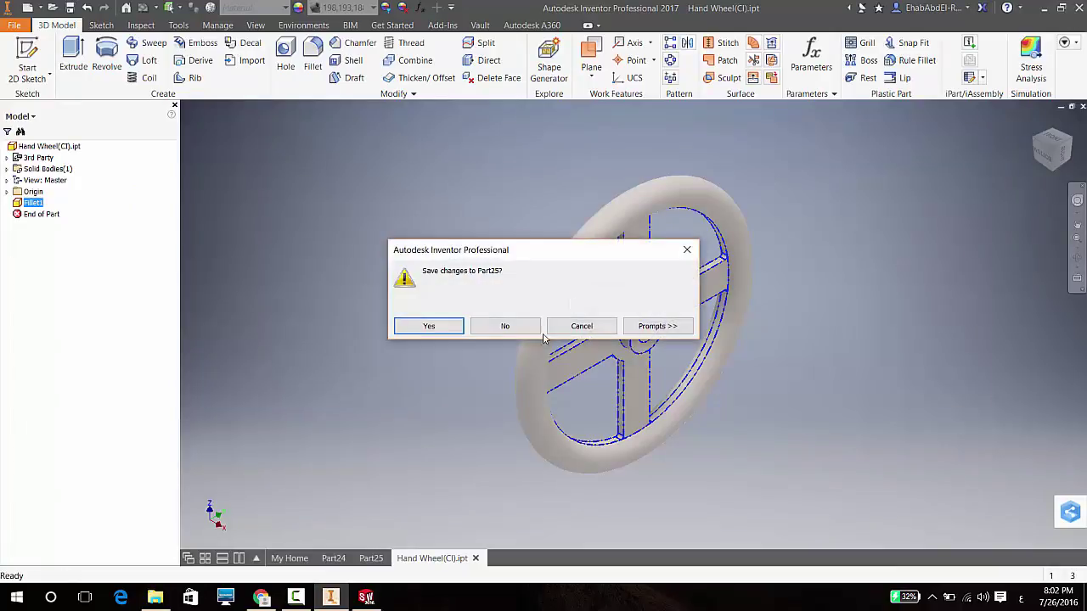
{"action": "left_click", "coordinate": [521, 331]}
{"action": "left_click", "coordinate": [528, 332]}
- In File Explorer, open the Autodesk Inventor Add-ins folder and run AutodeskFeatureRecognition.msi to install the Feature Recognition plug-in
{"action": "left_click", "coordinate": [156, 596]}
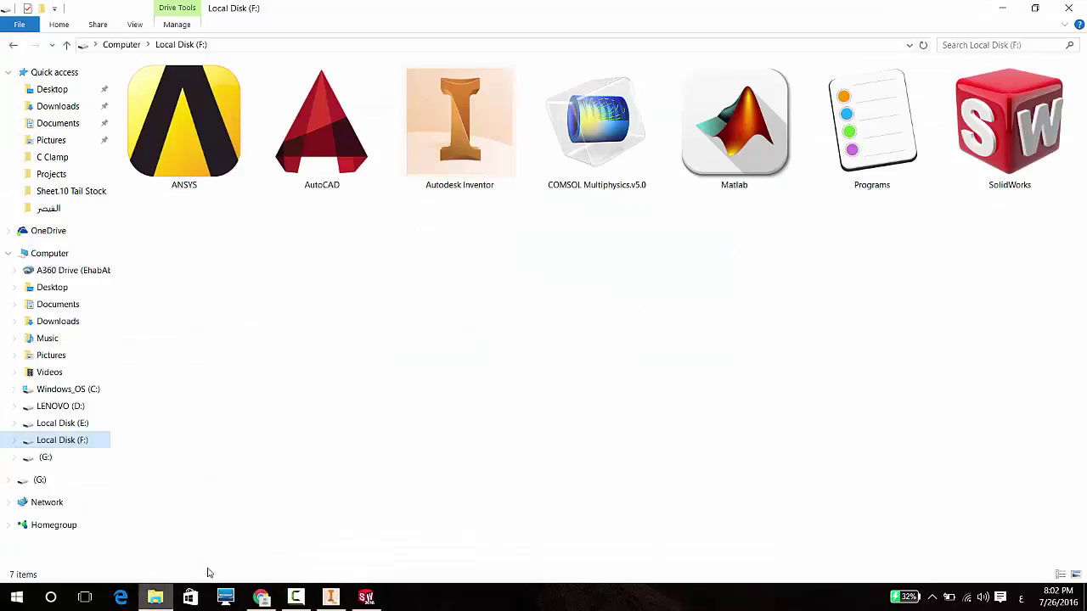
{"action": "double_click", "coordinate": [509, 169]}
{"action": "double_click", "coordinate": [204, 158]}
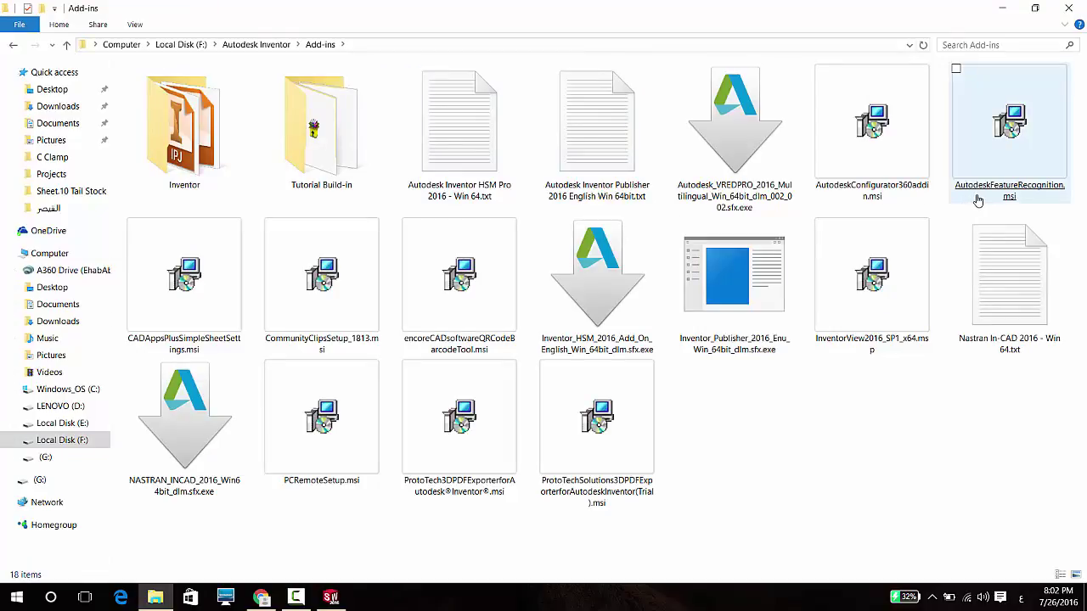
{"action": "mouse_move", "coordinate": [977, 199]}
{"action": "left_click", "coordinate": [978, 198]}
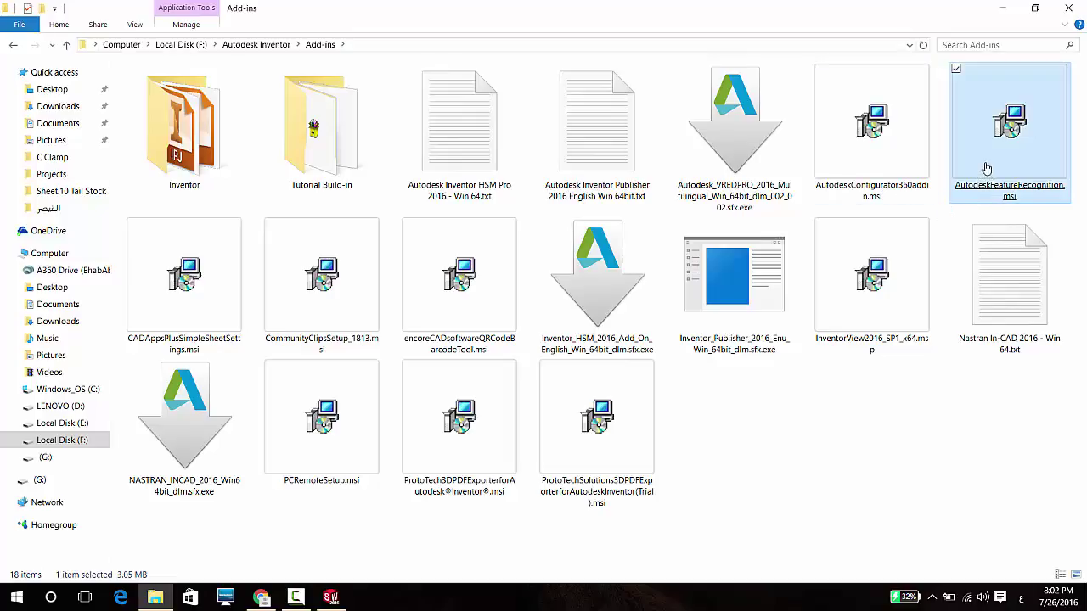
{"action": "key", "text": "Return"}
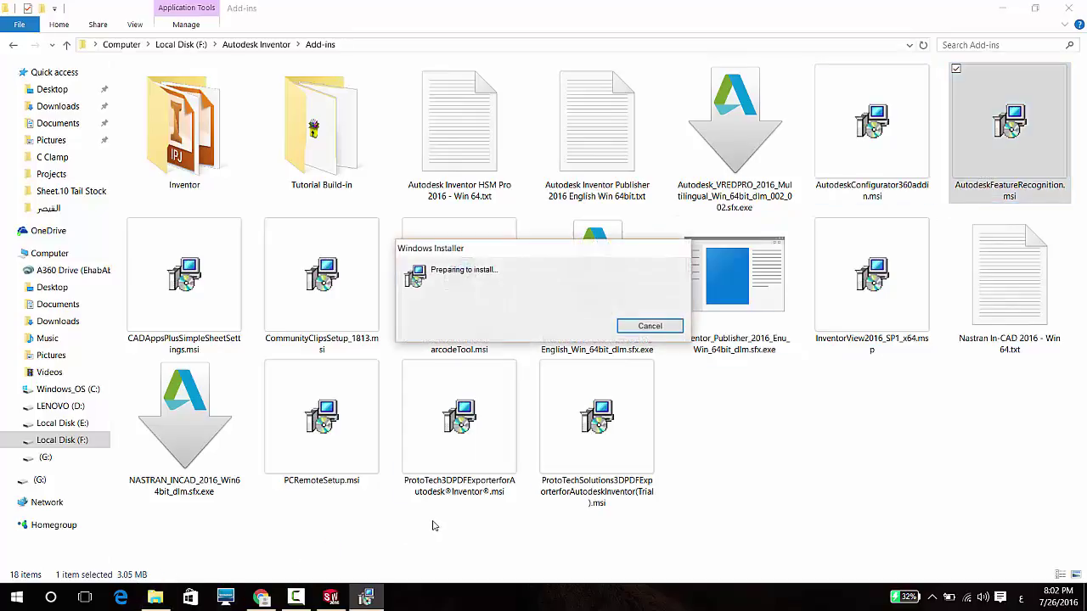
{"action": "left_click", "coordinate": [517, 292]}
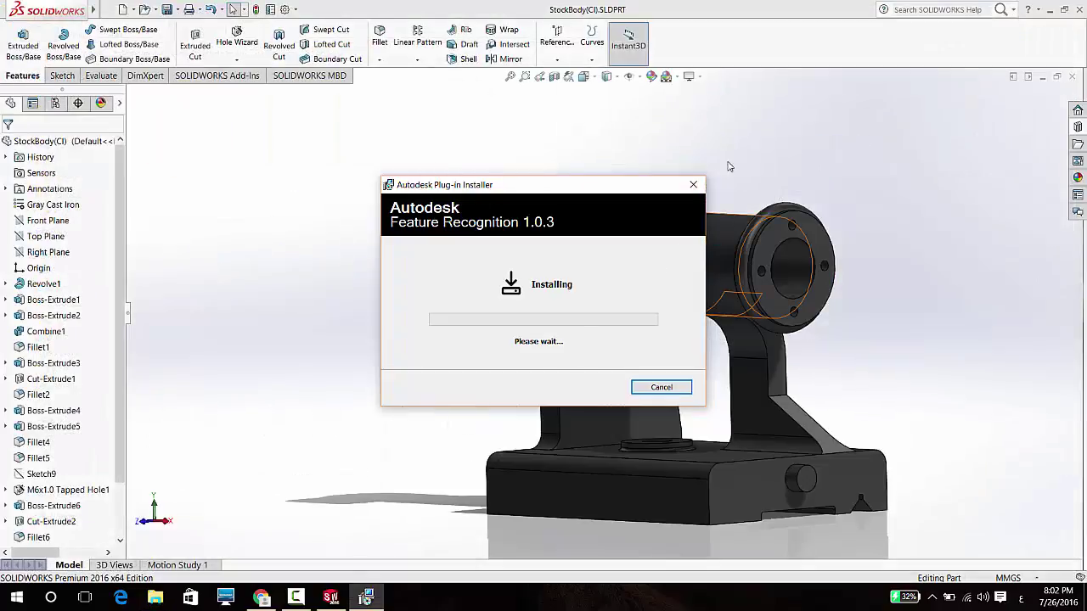
- Close the StockBody(CI) part and SOLIDWORKS, and exit the Feature Recognition installer
{"action": "left_click", "coordinate": [1072, 76]}
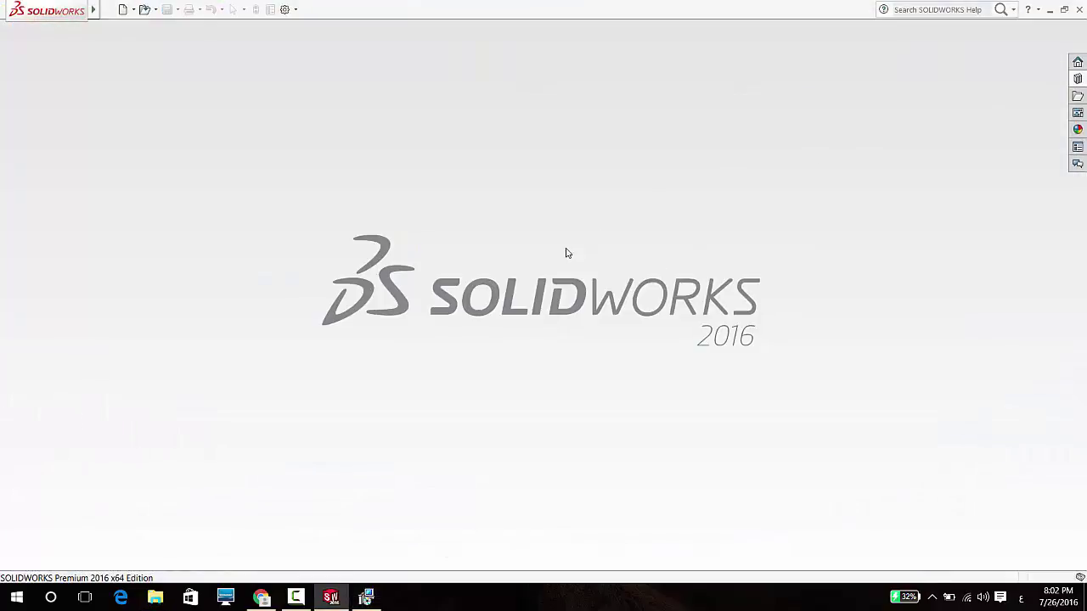
{"action": "left_click", "coordinate": [1050, 9]}
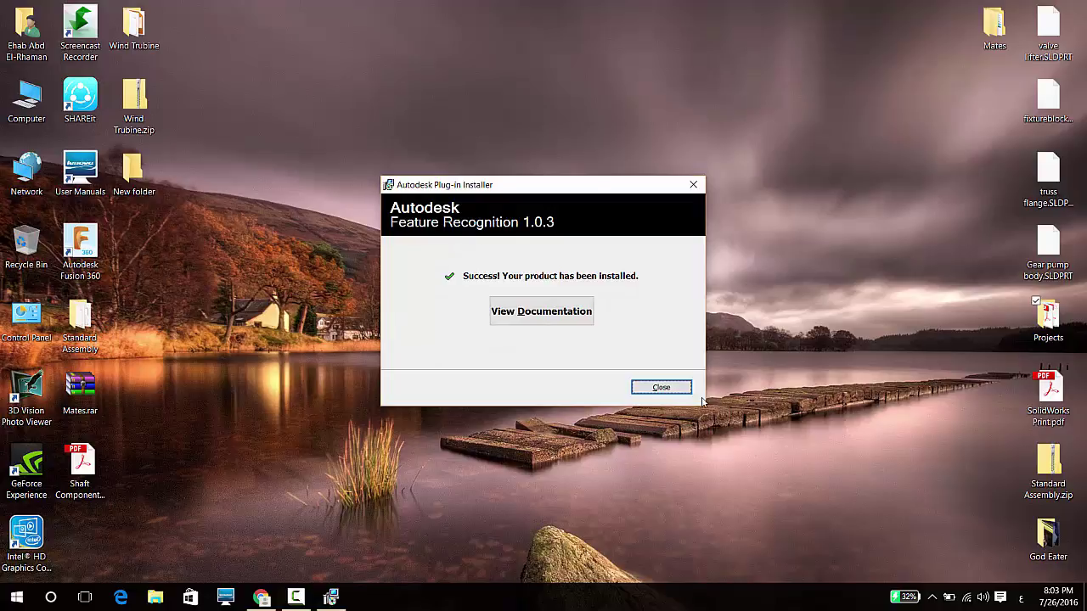
{"action": "left_click", "coordinate": [671, 388]}
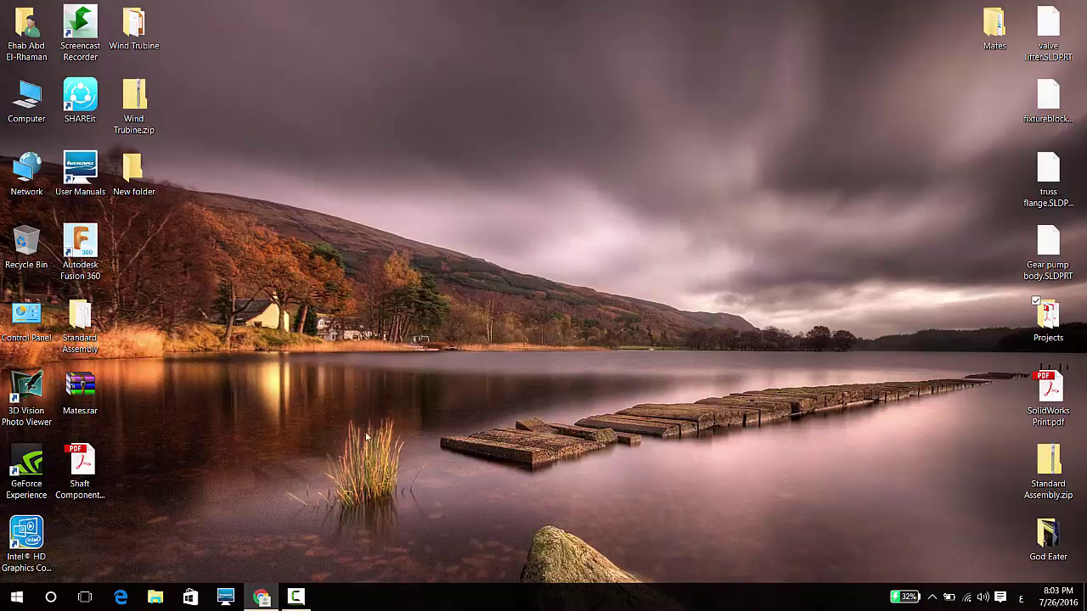
- Launch Inventor and open Hand Wheel(CI).SLDPRT as a converted model with composite surfaces
{"action": "key", "text": "super"}
{"action": "left_click", "coordinate": [438, 409]}
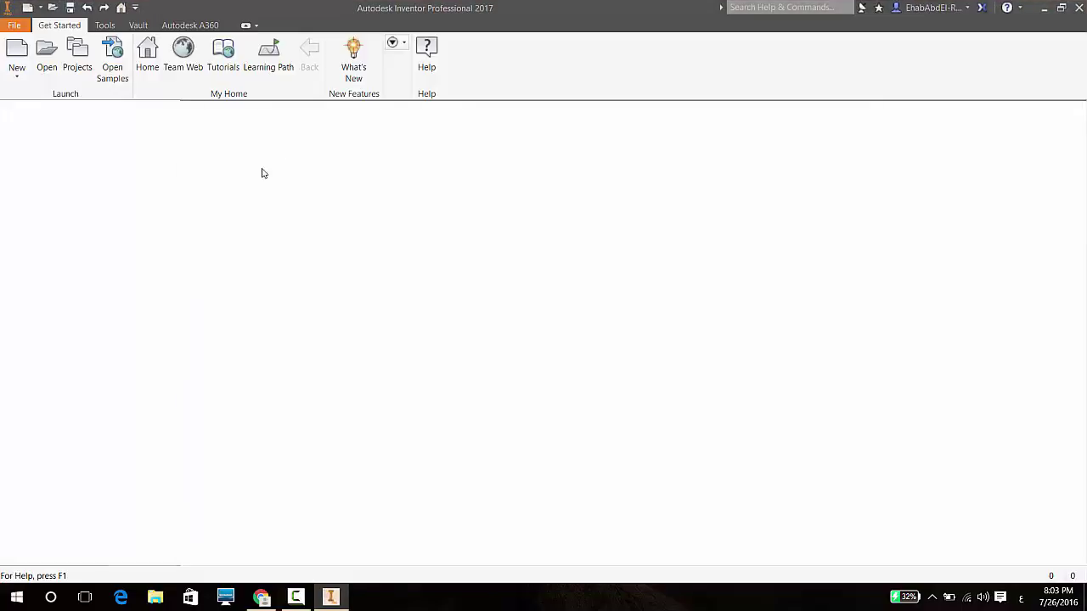
{"action": "left_click", "coordinate": [46, 53]}
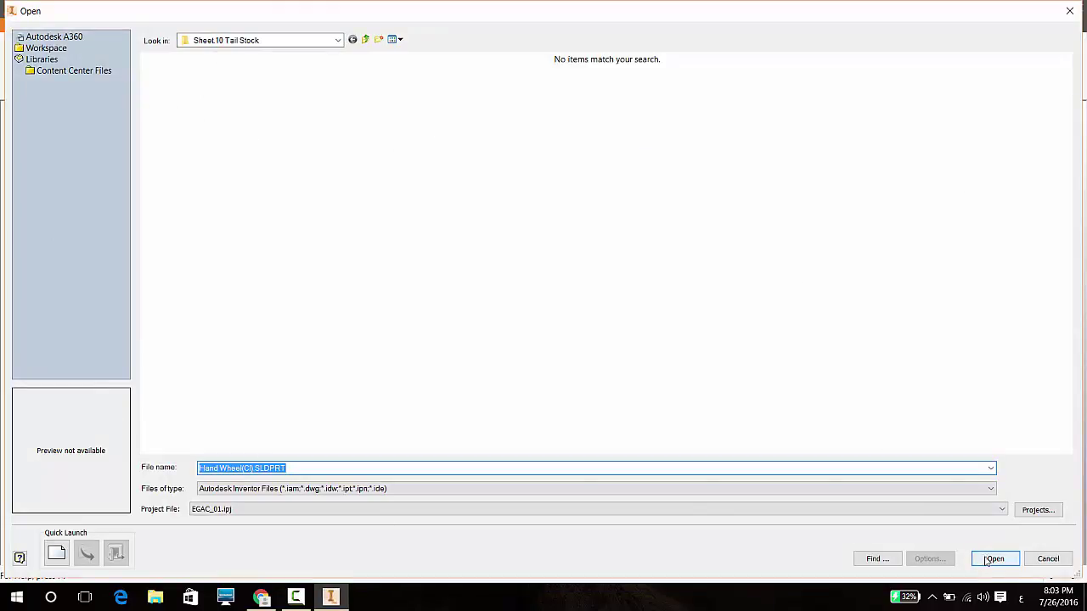
{"action": "left_click", "coordinate": [992, 559]}
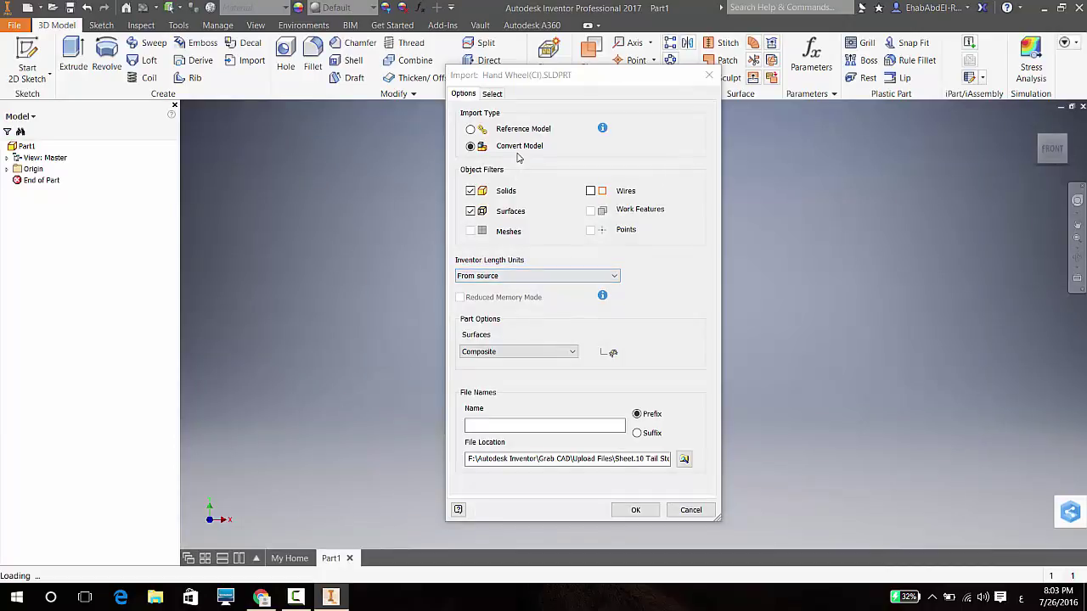
{"action": "left_click", "coordinate": [638, 511]}
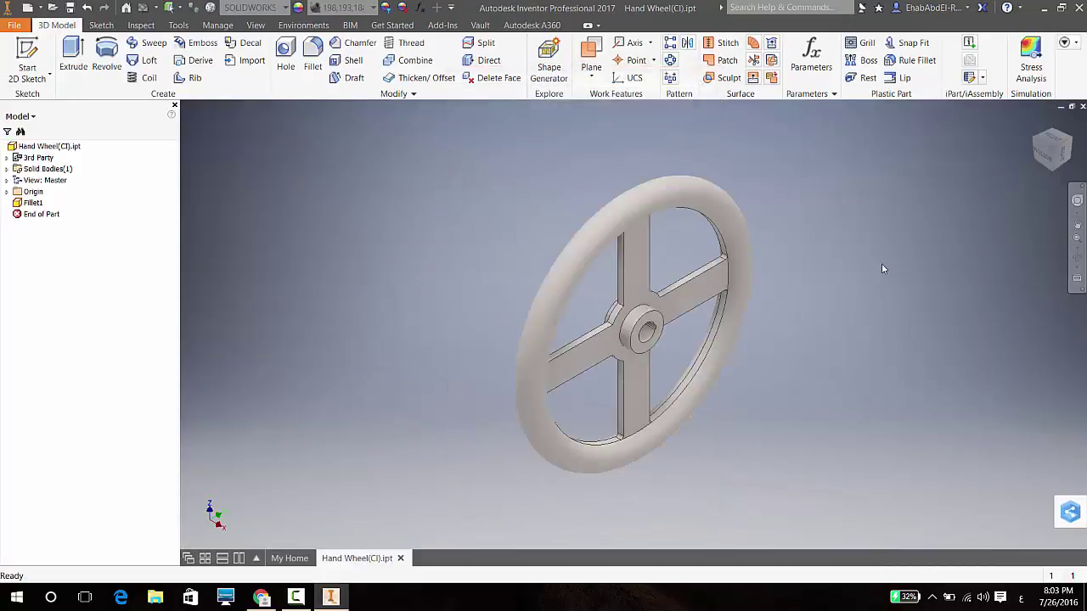
- Check the commands offered for the hand wheel's imported Fillet1 feature, keeping the part open
{"action": "right_click", "coordinate": [31, 204]}
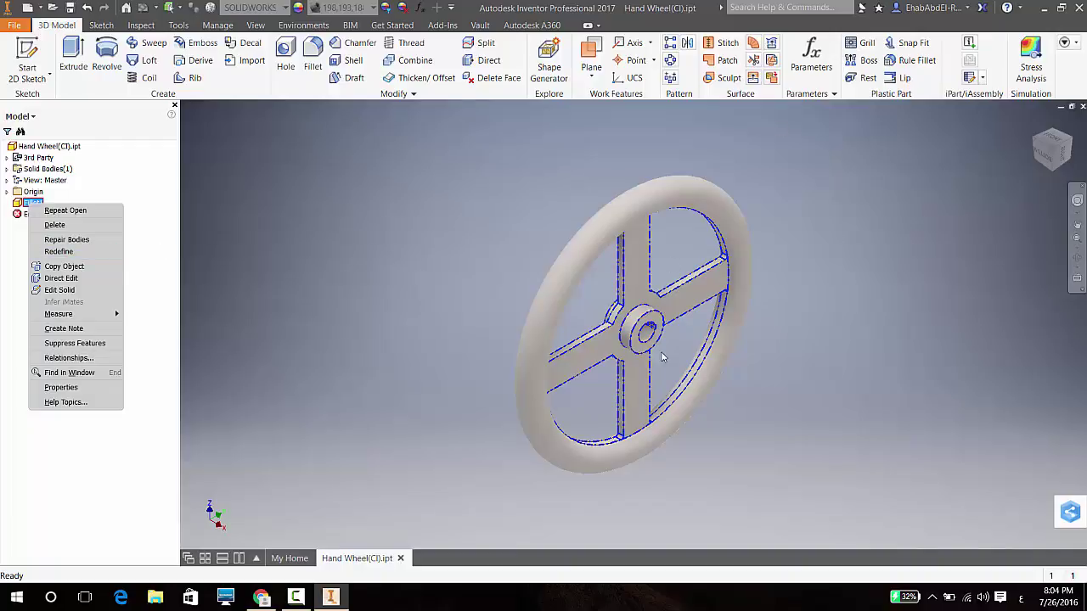
{"action": "left_click", "coordinate": [386, 442]}
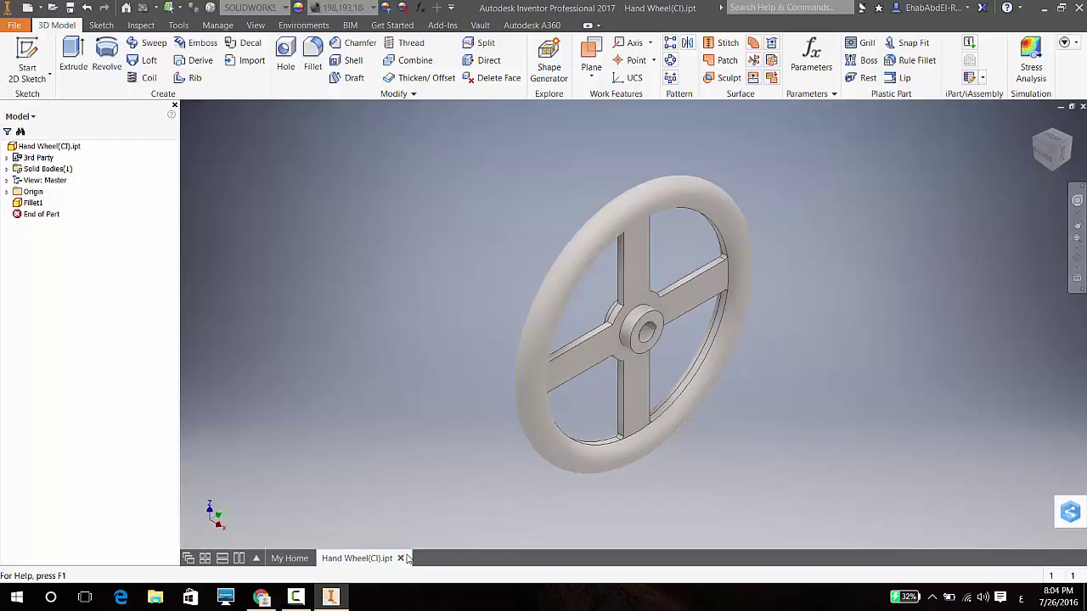
{"action": "left_click", "coordinate": [400, 558]}
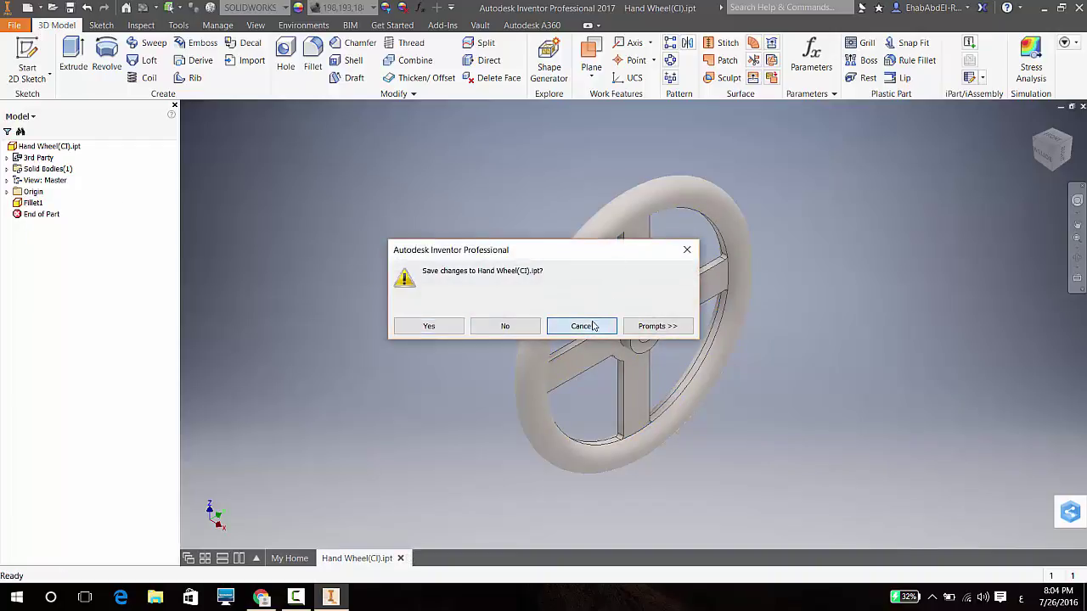
{"action": "left_click", "coordinate": [583, 326]}
- Close the hand wheel without saving its changes and create a new part
{"action": "left_click", "coordinate": [33, 202]}
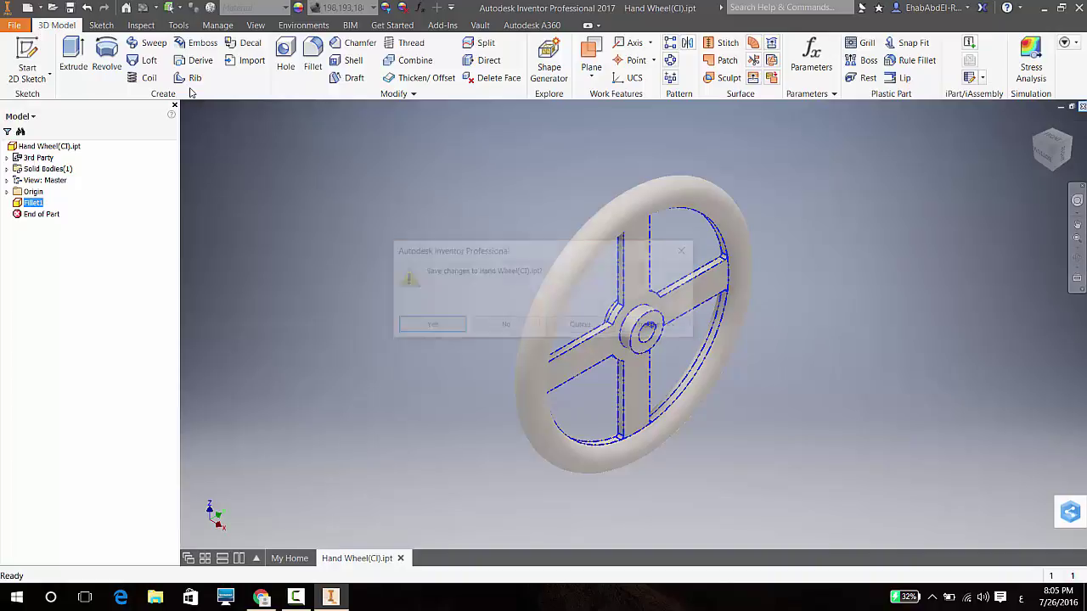
{"action": "key", "text": "n"}
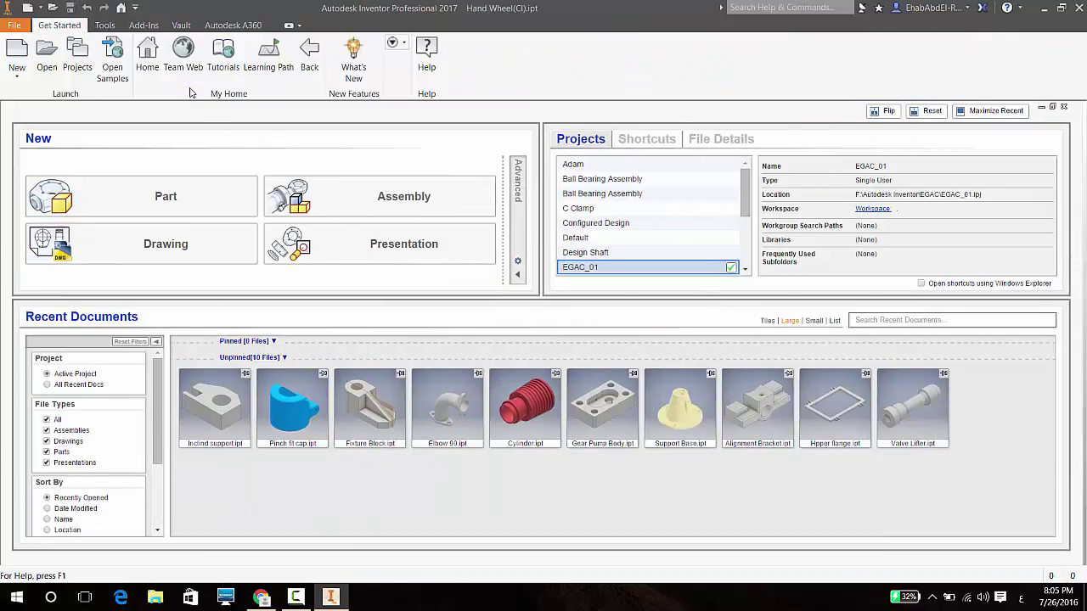
{"action": "key", "text": "Return"}
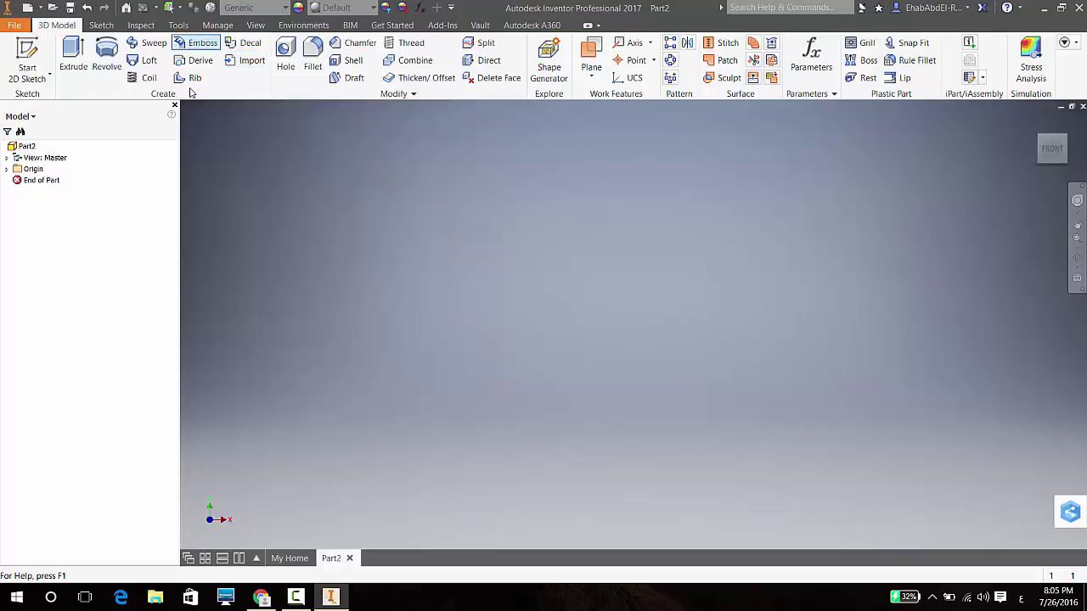
- Start deriving NON RETURN VALVE.iam from the Non Return Valve folder under Grab CAD into the unsaved part
{"action": "scroll", "coordinate": [191, 92], "scroll_direction": "down", "scroll_amount": 1}
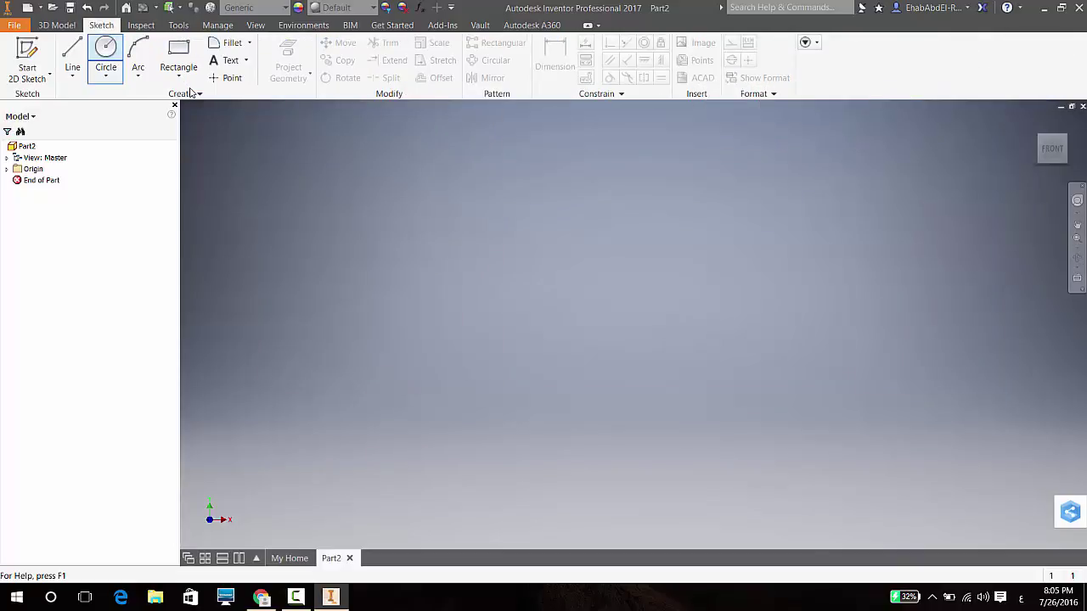
{"action": "scroll", "coordinate": [191, 92], "scroll_direction": "up", "scroll_amount": 1}
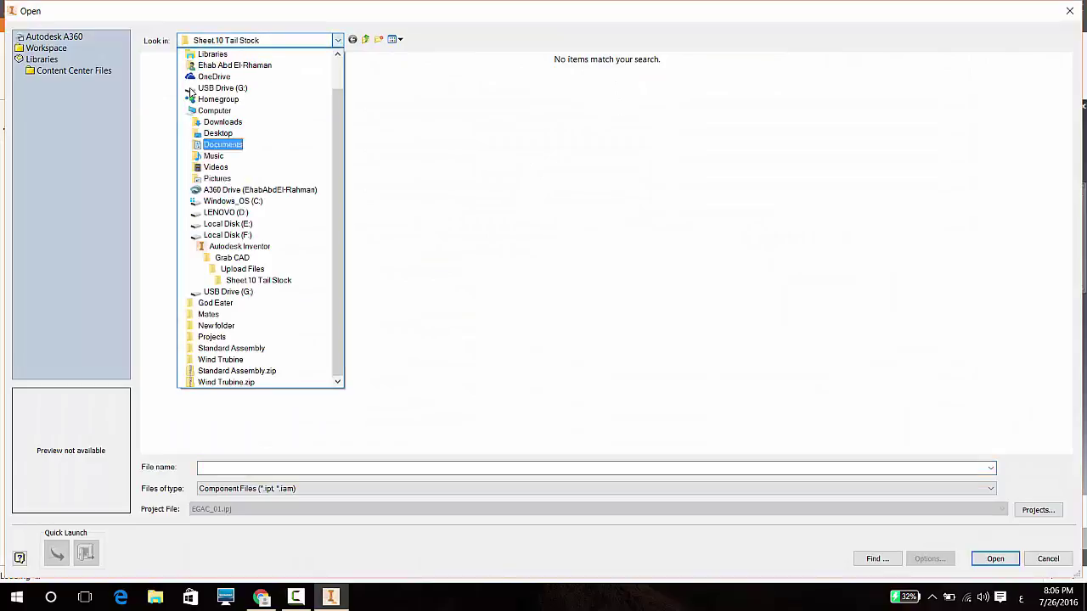
{"action": "key", "text": "g"}
{"action": "key", "text": "Return"}
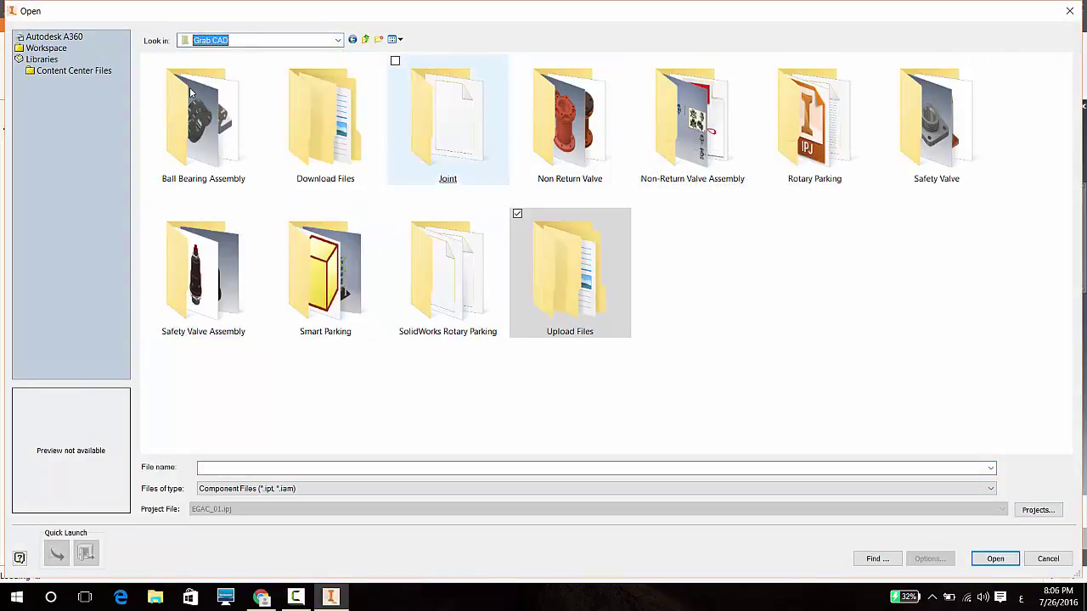
{"action": "key", "text": "Up"}
{"action": "key", "text": "Return"}
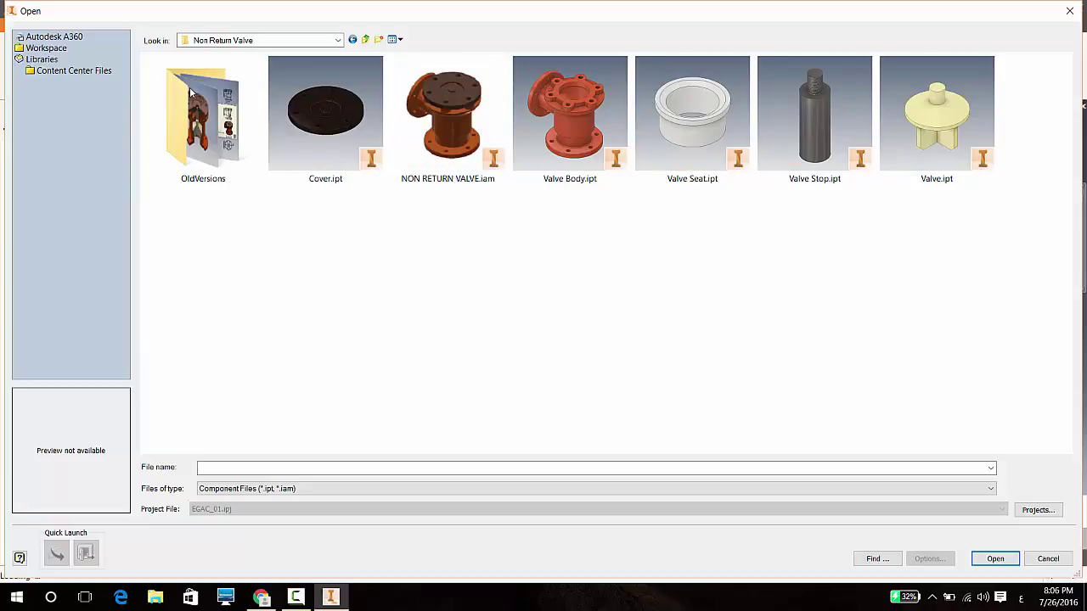
{"action": "key", "text": "n"}
{"action": "key", "text": "Return"}
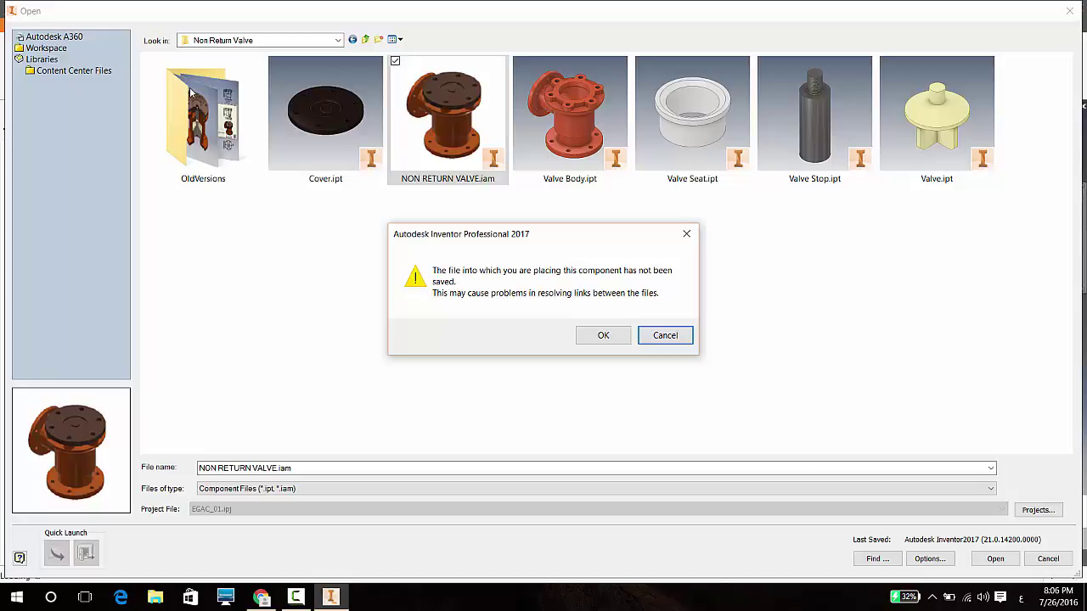
{"action": "key", "text": "Return"}
{"action": "key", "text": "Return"}
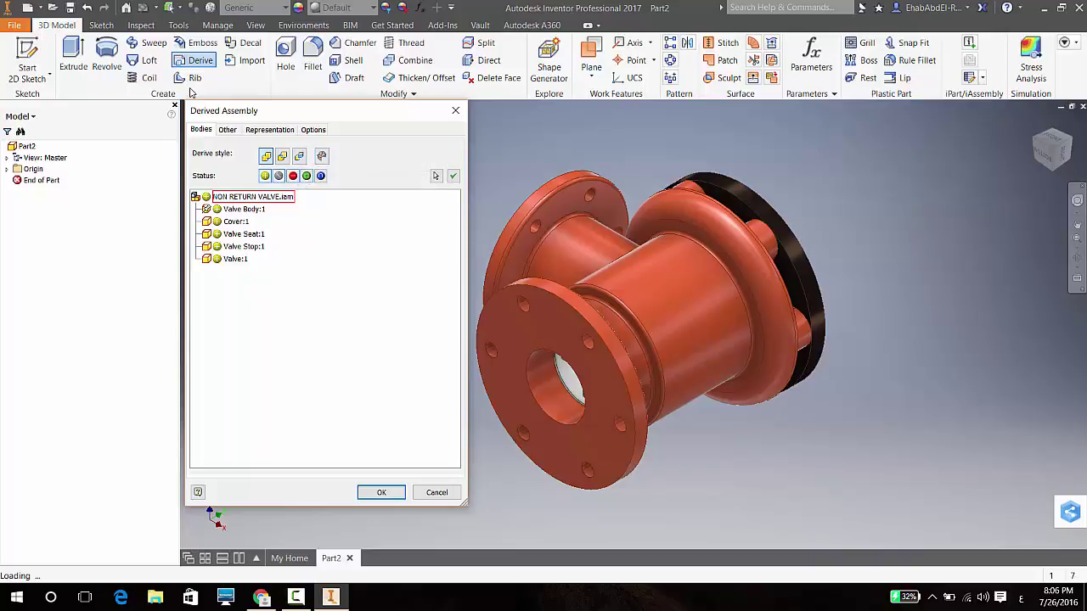
- Set the Valve:1 component to be subtracted in the derived assembly and create the derived solid
{"action": "left_click", "coordinate": [206, 247]}
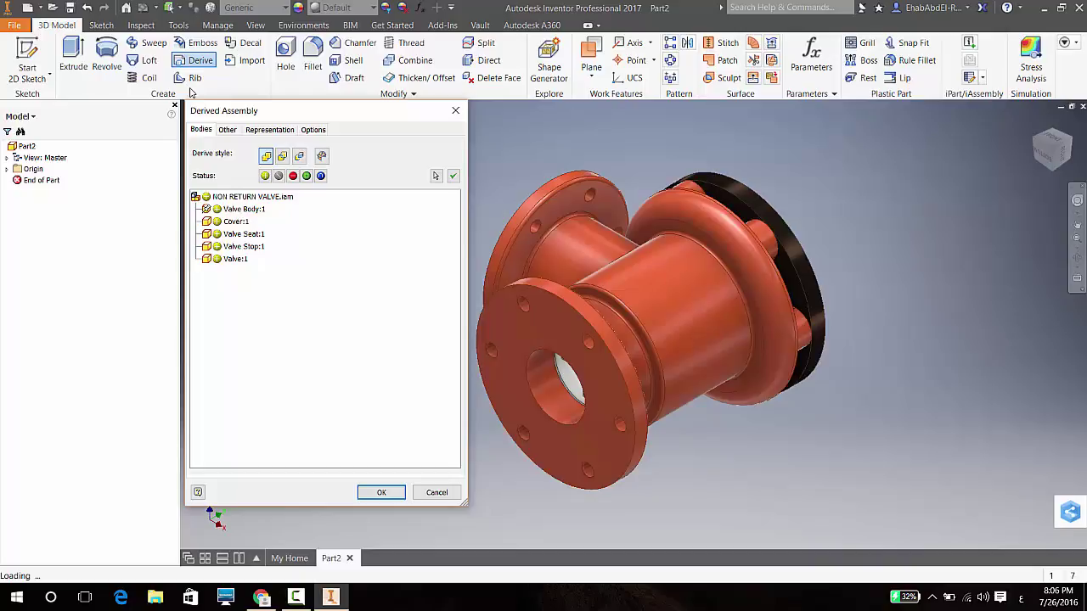
{"action": "middle_click_drag", "start_coordinate": [191, 92], "coordinate": [191, 92], "text": "shift"}
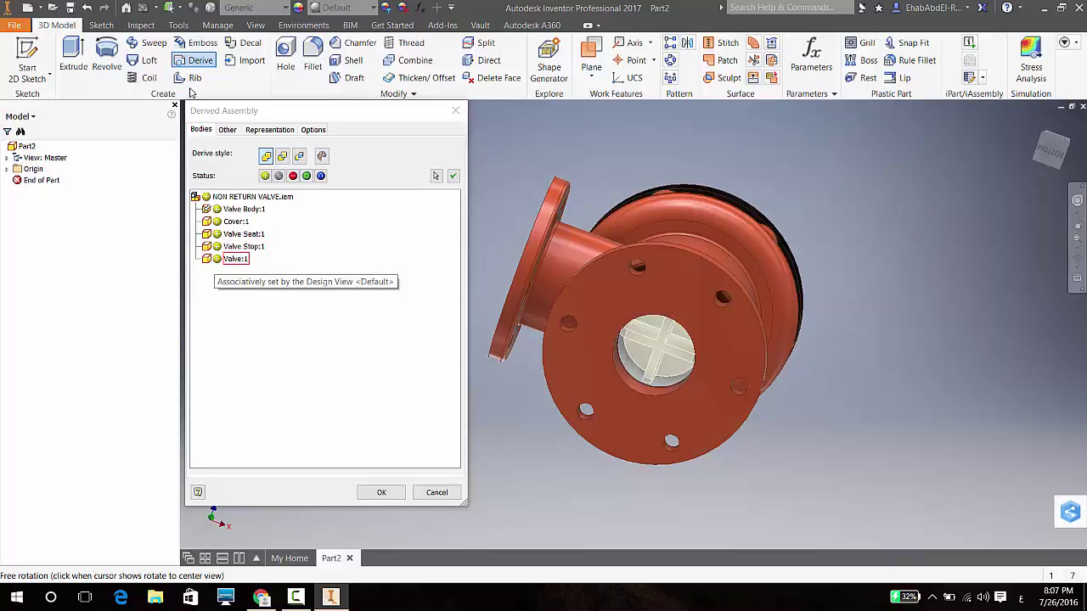
{"action": "left_click", "coordinate": [235, 258]}
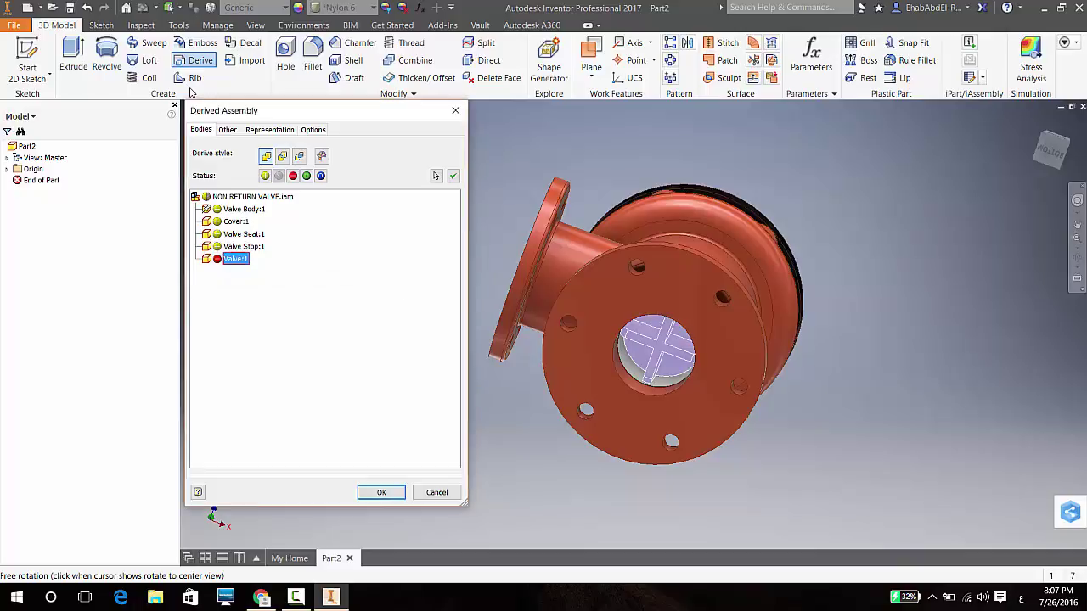
{"action": "left_click", "coordinate": [217, 258]}
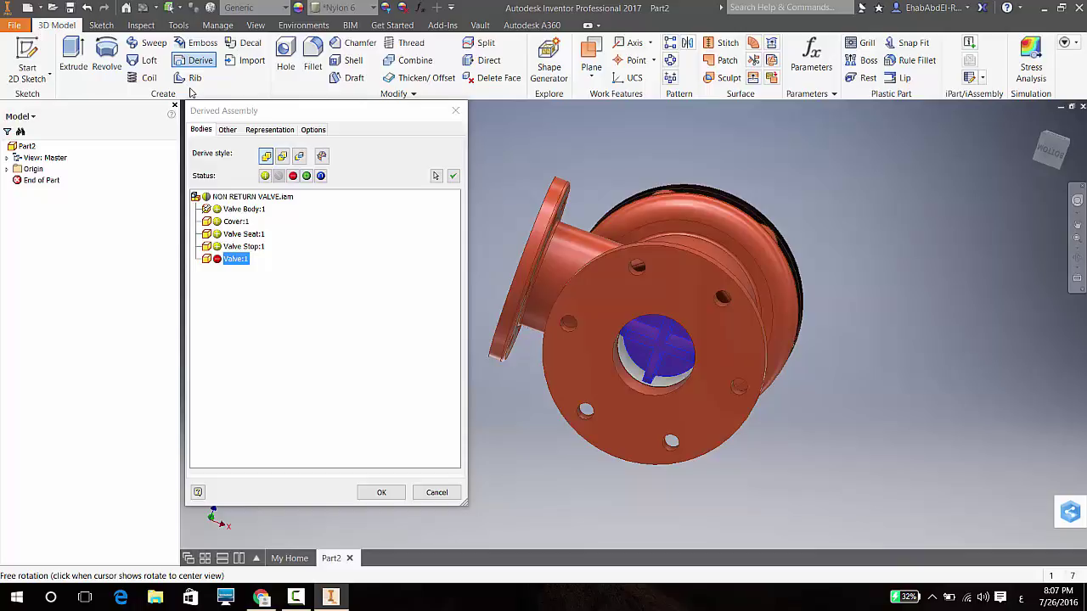
{"action": "key", "text": "Return"}
{"action": "middle_click_drag", "start_coordinate": [191, 92], "coordinate": [191, 92], "text": "shift"}
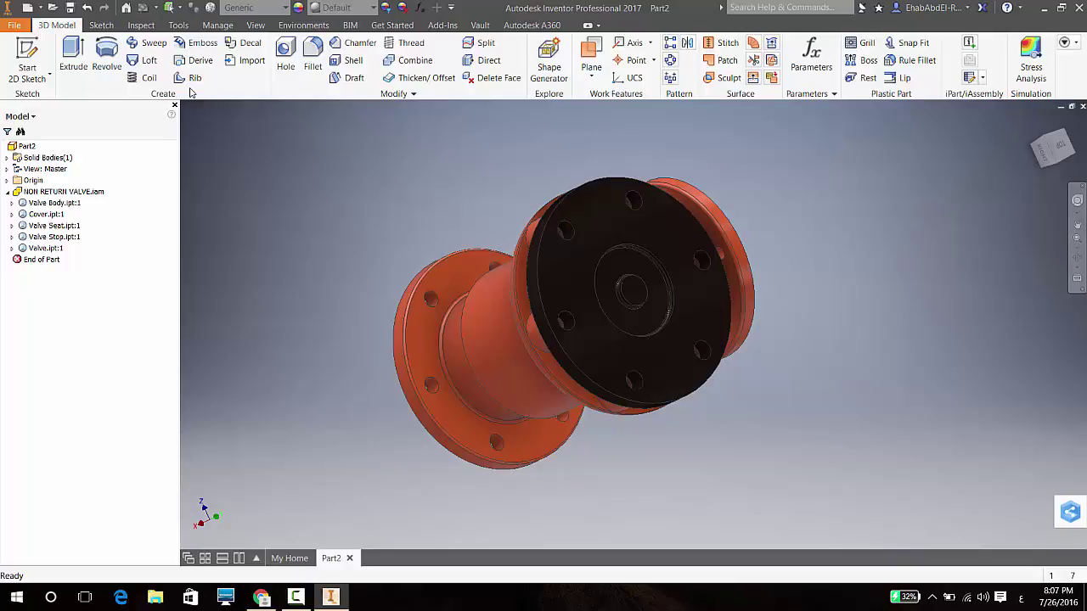
{"action": "key", "text": "super+d"}
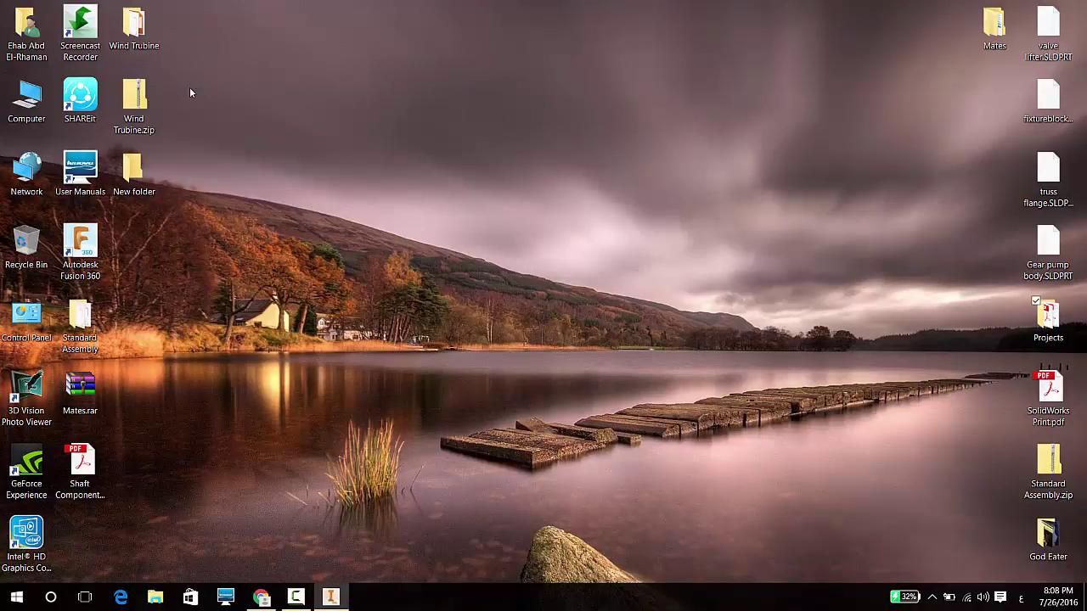
{"action": "key", "text": "super+d"}
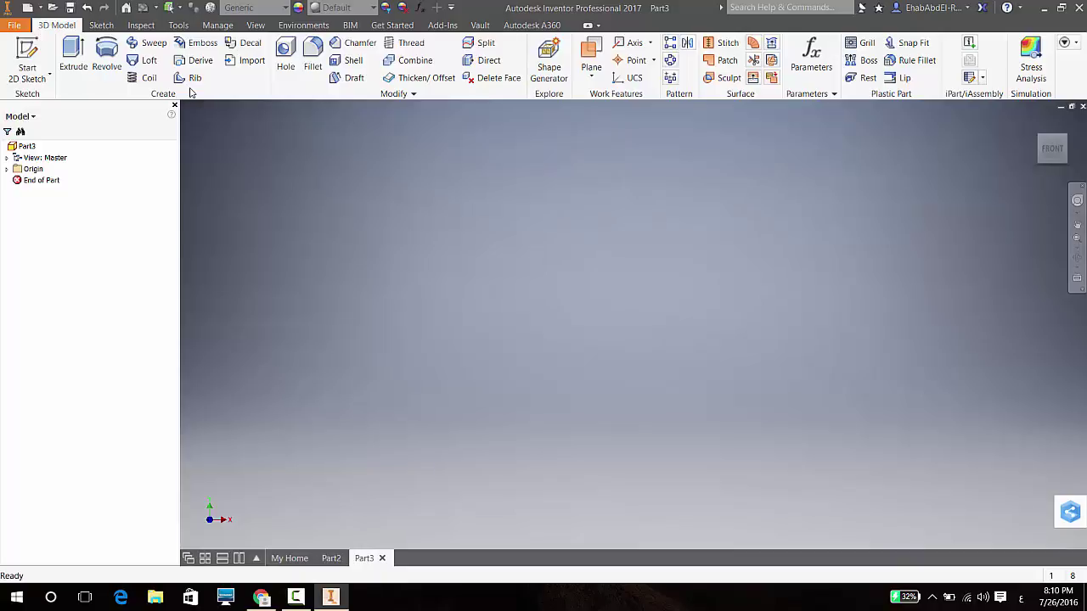
- Sketch a center rectangle about 41 by 26 mm on the XZ plane of the new part, centred on the origin
{"action": "left_click", "coordinate": [6, 169]}
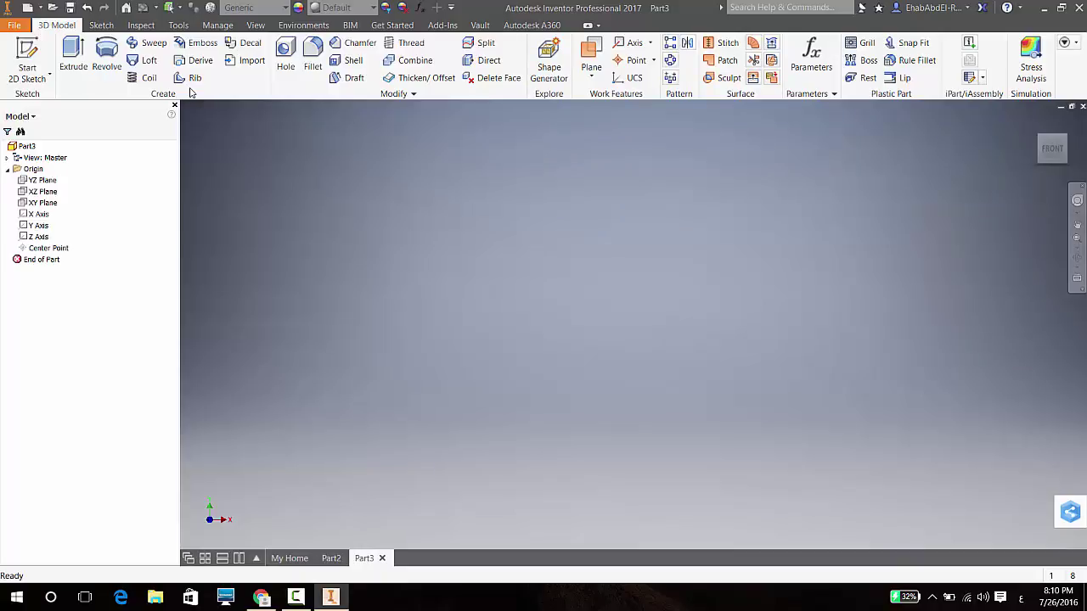
{"action": "right_click", "coordinate": [38, 191]}
{"action": "key", "text": "Down"}
{"action": "key", "text": "Down"}
{"action": "key", "text": "Return"}
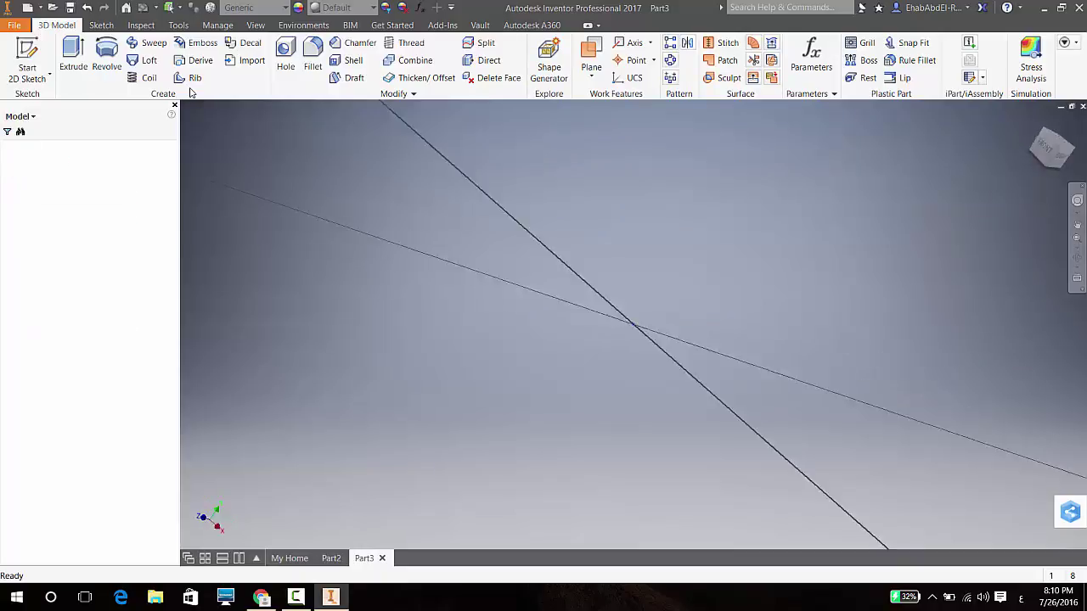
{"action": "left_click", "coordinate": [178, 75]}
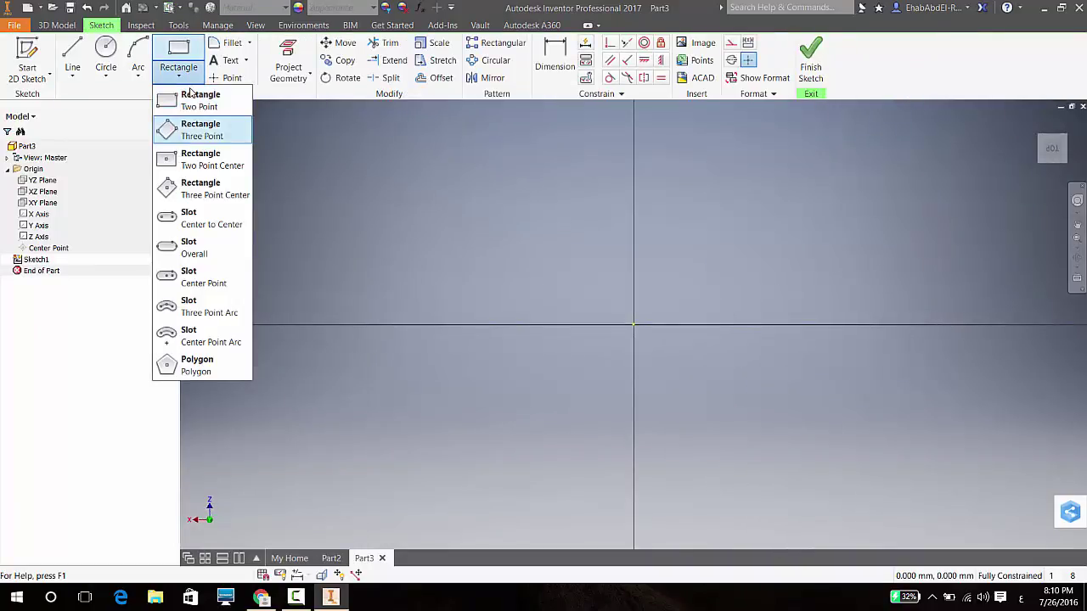
{"action": "left_click", "coordinate": [204, 158]}
{"action": "left_click", "coordinate": [633, 325]}
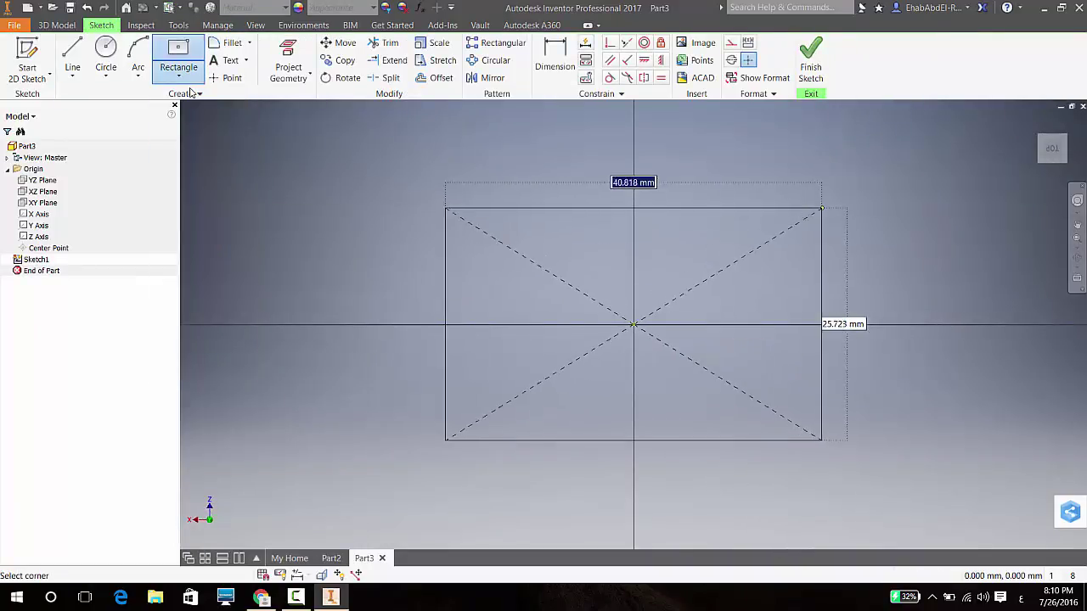
{"action": "left_click", "coordinate": [824, 208]}
{"action": "key", "text": "Escape"}
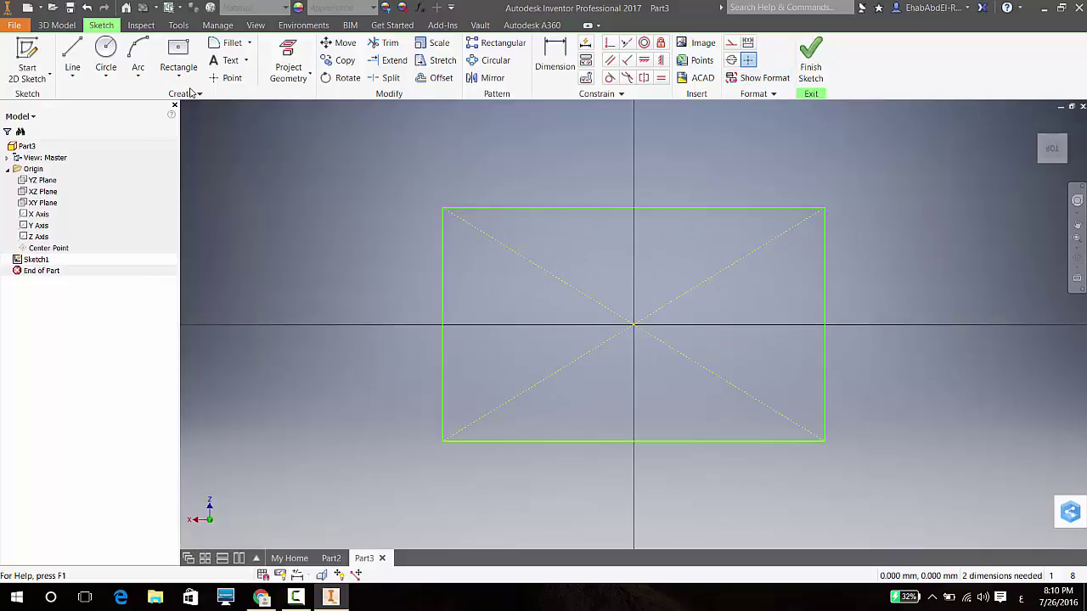
- Extrude the rectangle 10 mm into a solid block
{"action": "key", "text": "d"}
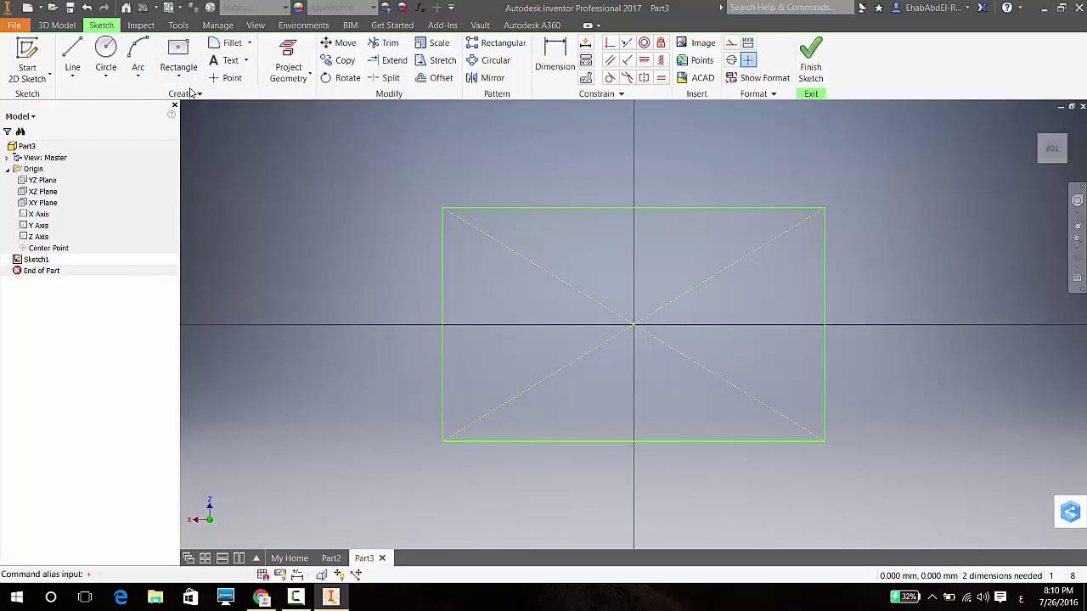
{"action": "key", "text": "e"}
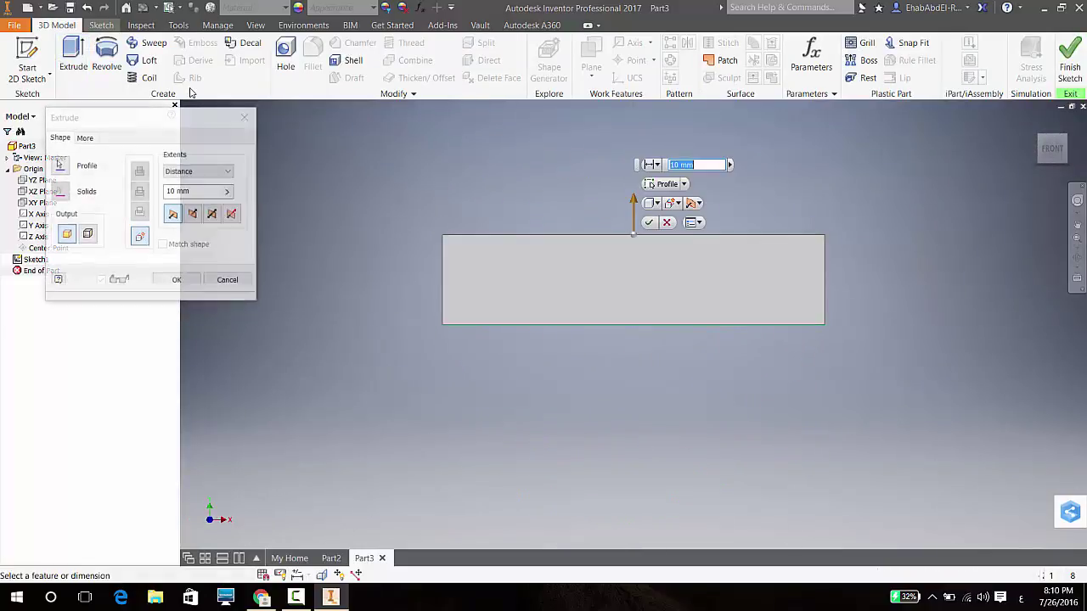
{"action": "key", "text": "Return"}
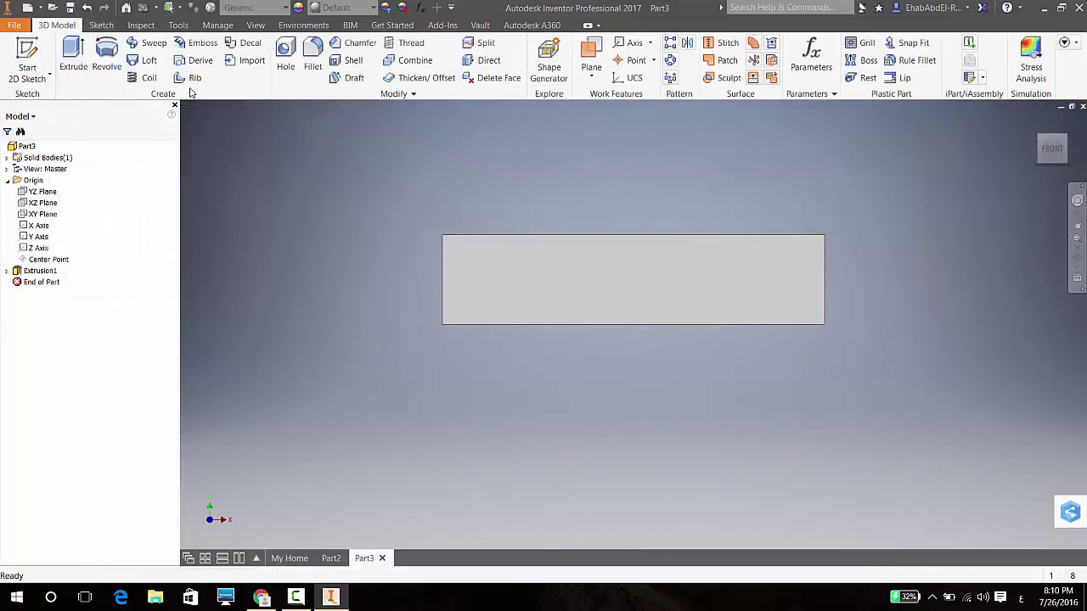
- Start a sketch on the block's front face and enter the sketch text "Autodesk Inventor"
{"action": "key", "text": "F6"}
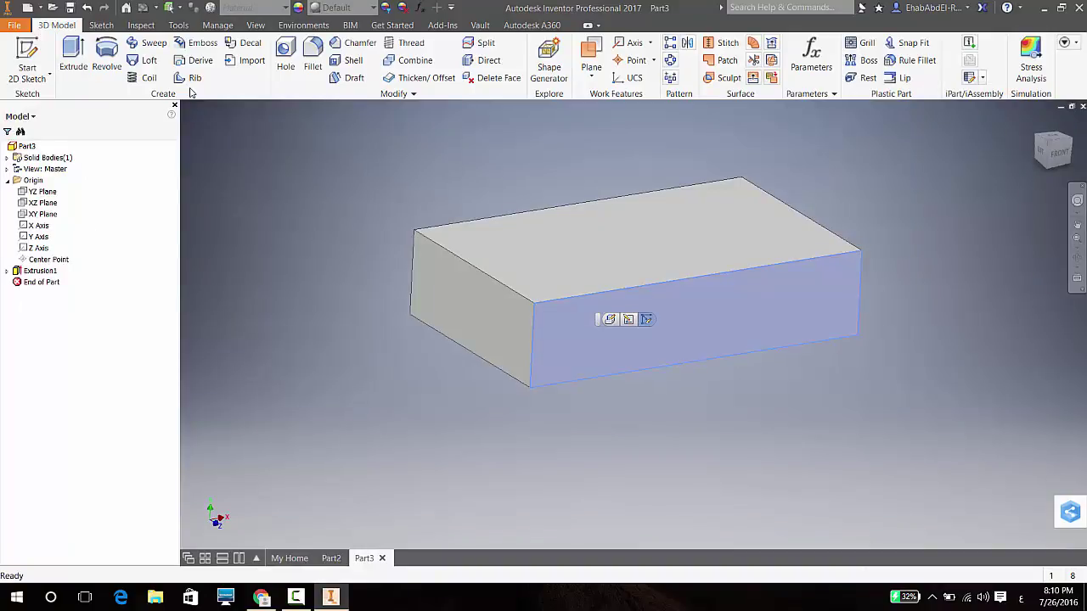
{"action": "key", "text": "s"}
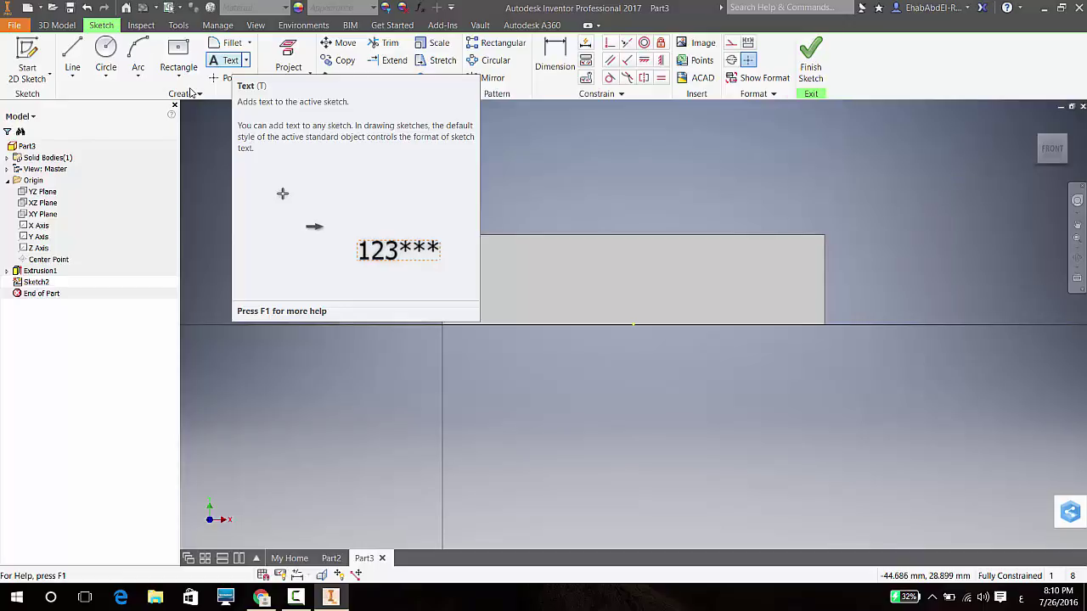
{"action": "key", "text": "t"}
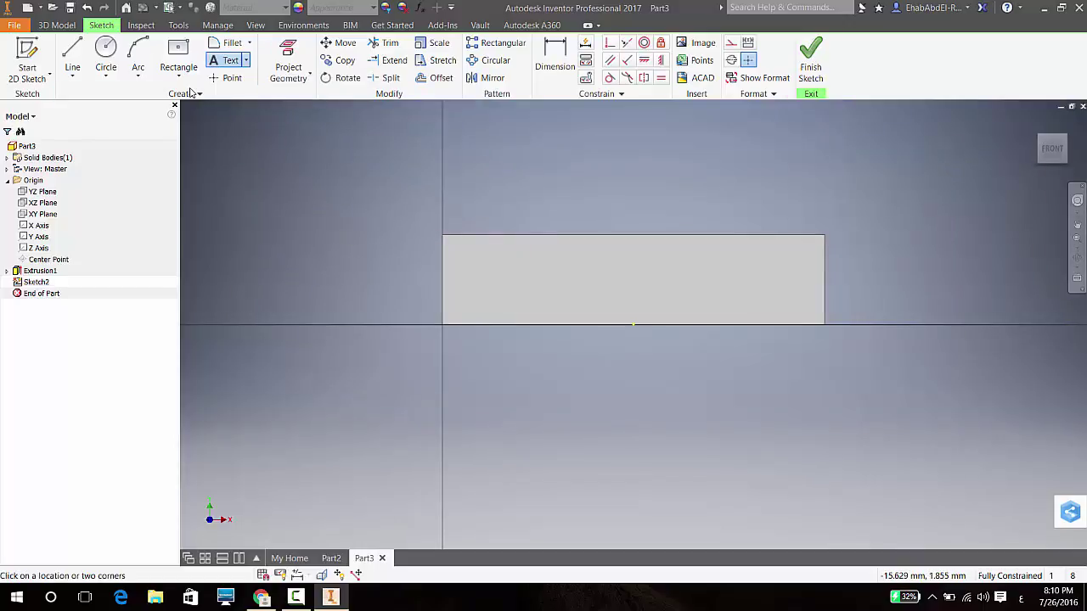
{"action": "left_click", "coordinate": [633, 324]}
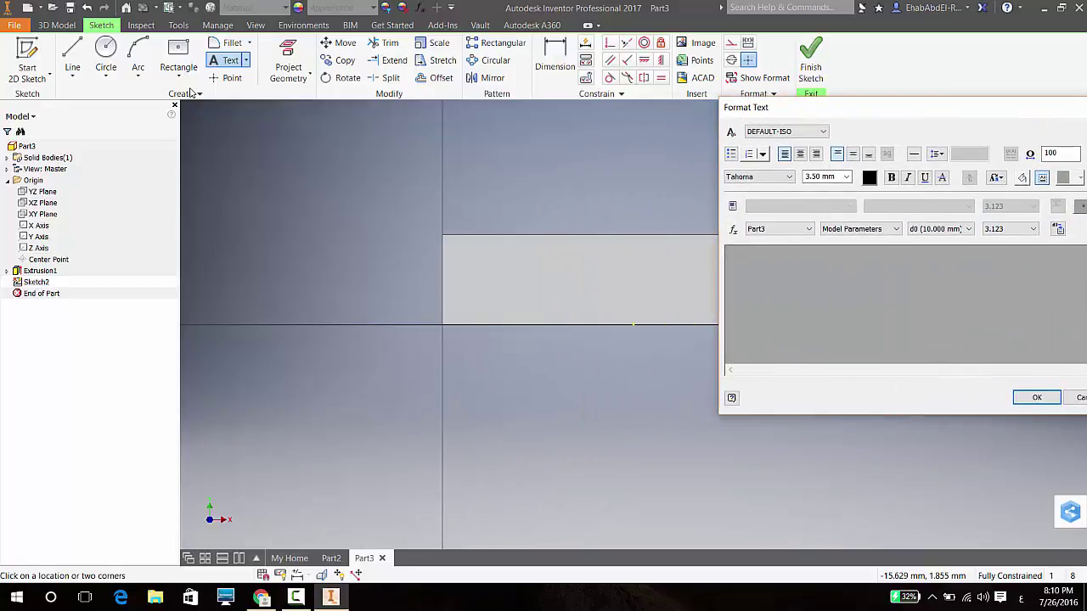
{"action": "type", "text": "عفخ"}
{"action": "key", "text": "ctrl+a"}
{"action": "key", "text": "Home"}
{"action": "type", "text": "a"}
{"action": "key", "text": "ctrl+a"}
{"action": "key", "text": "BackSpace"}
{"action": "type", "text": "A"}
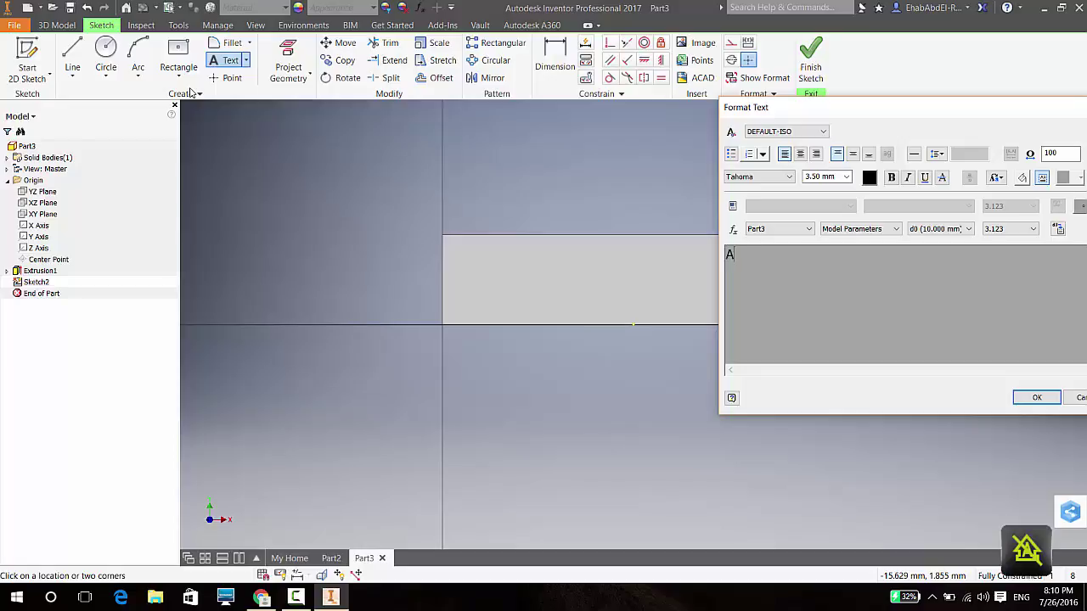
{"action": "type", "text": "utodesk "}
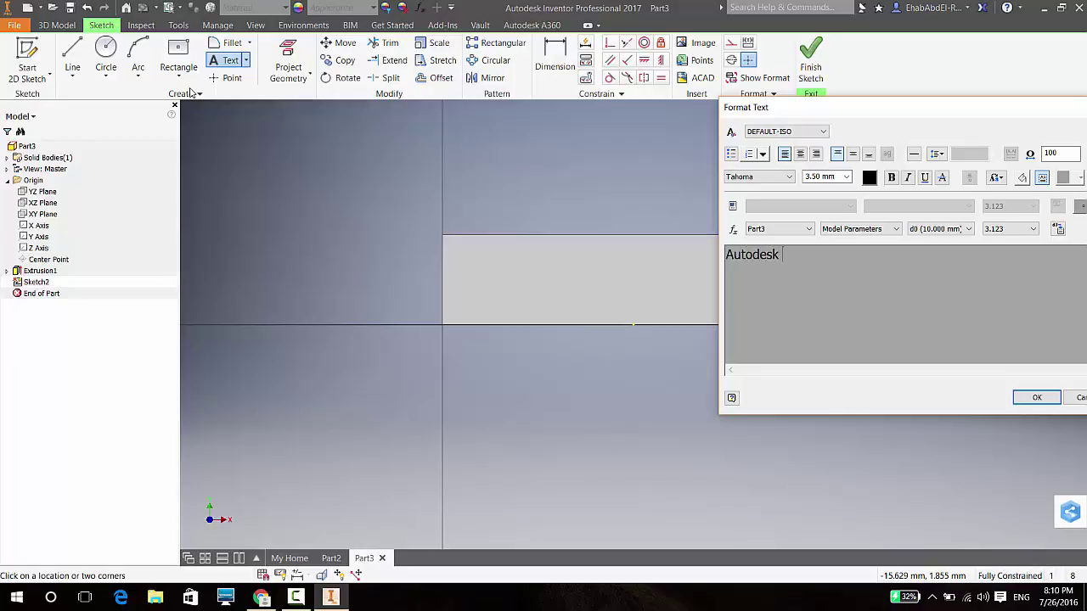
{"action": "type", "text": "Inventor"}
- Set the whole text to a height of 6.10 mm with middle vertical justification and place it on the front face
{"action": "left_click_drag", "start_coordinate": [819, 122], "coordinate": [191, 92]}
{"action": "key", "text": "ctrl+a"}
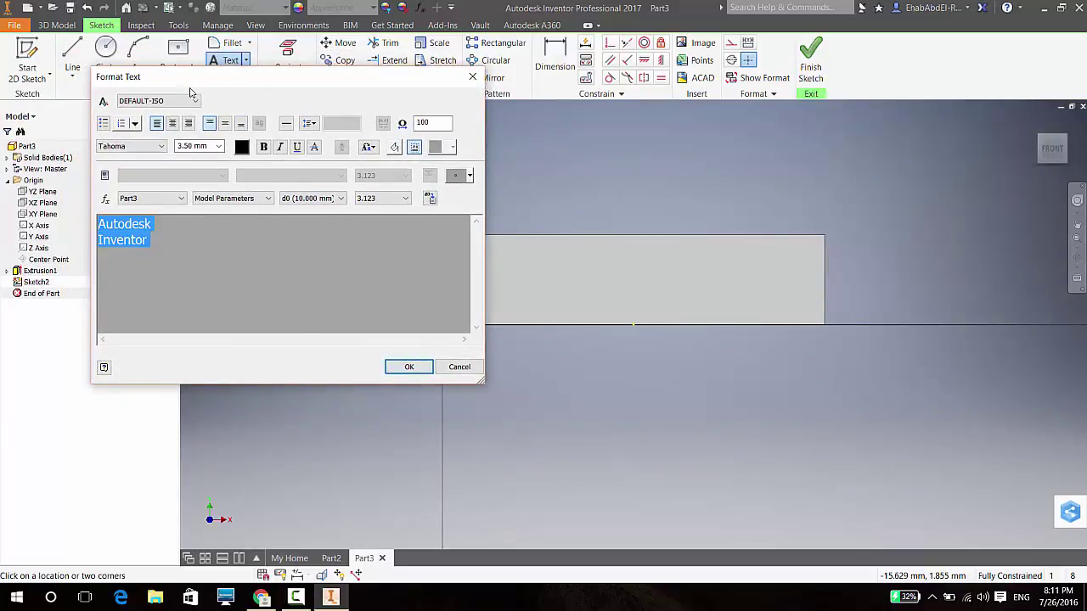
{"action": "key", "text": "alt+Down"}
{"action": "key", "text": "Down"}
{"action": "key", "text": "Return"}
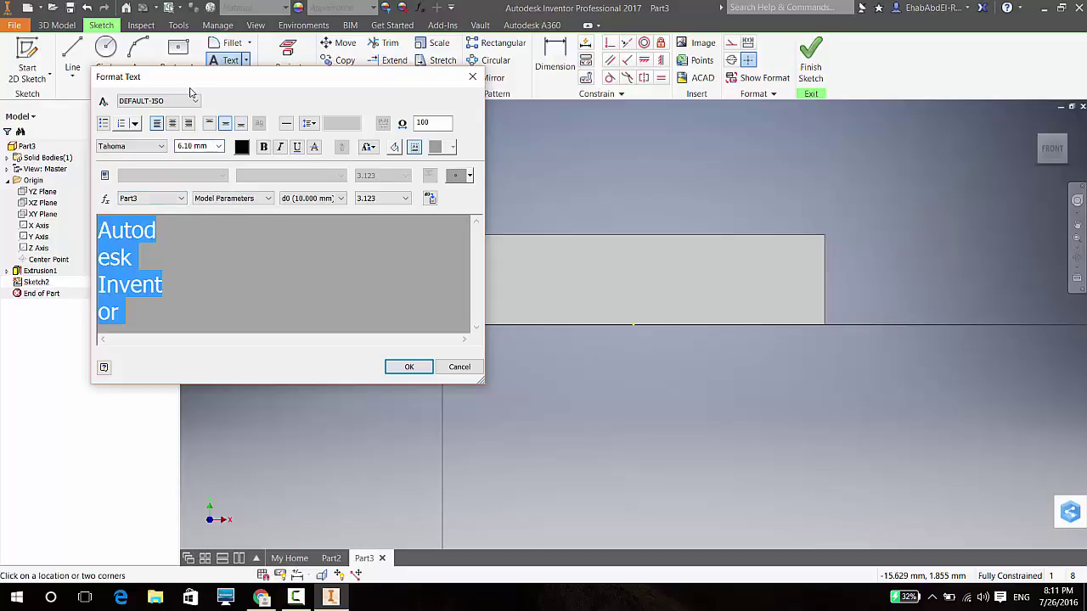
{"action": "key", "text": "Return"}
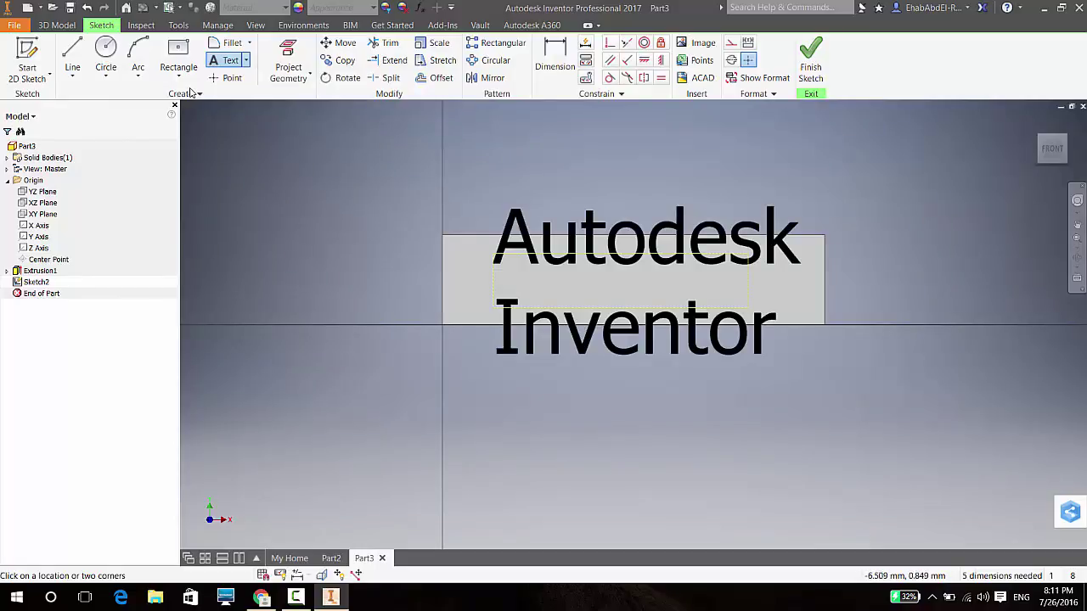
- Reopen the placed text's formatting and apply a smaller text height so it fits within the front face
{"action": "key", "text": "Escape"}
{"action": "double_click", "coordinate": [594, 280]}
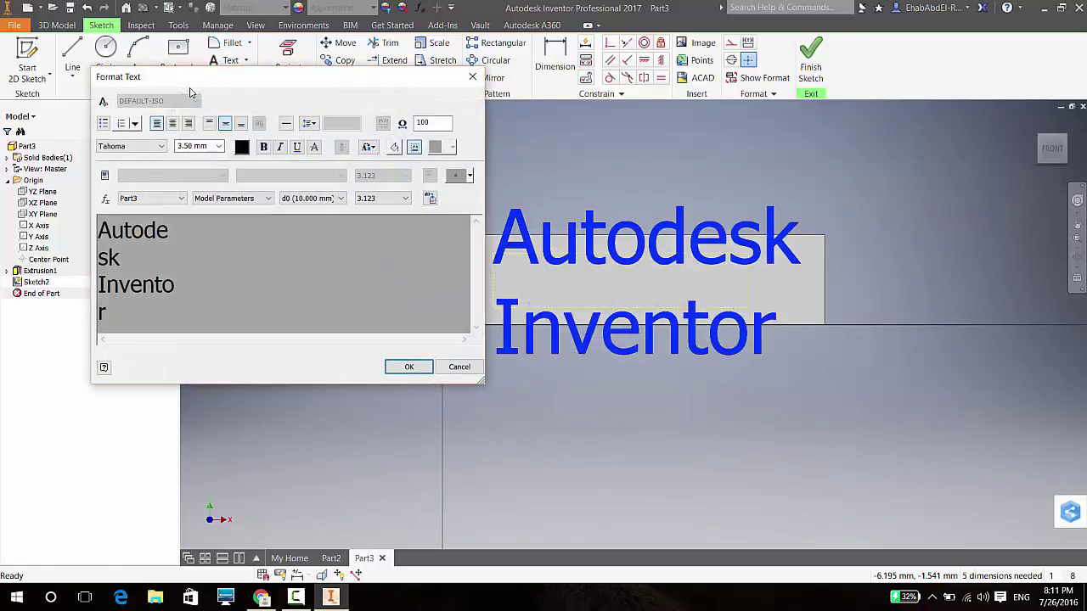
{"action": "key", "text": "ctrl+a"}
{"action": "key", "text": "alt+Down"}
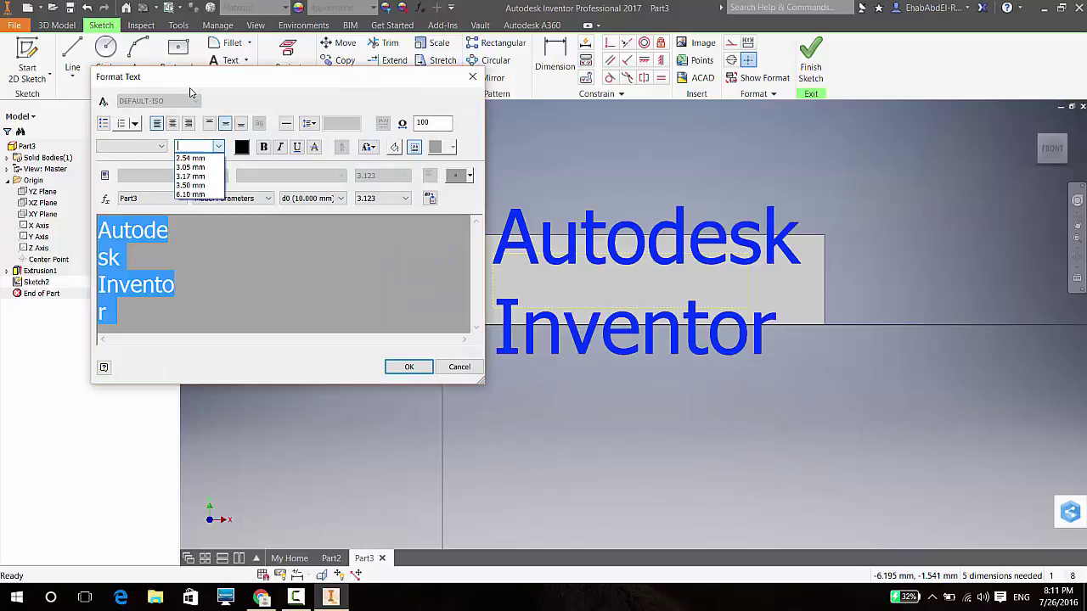
{"action": "key", "text": "Up"}
{"action": "key", "text": "Return"}
{"action": "key", "text": "Return"}
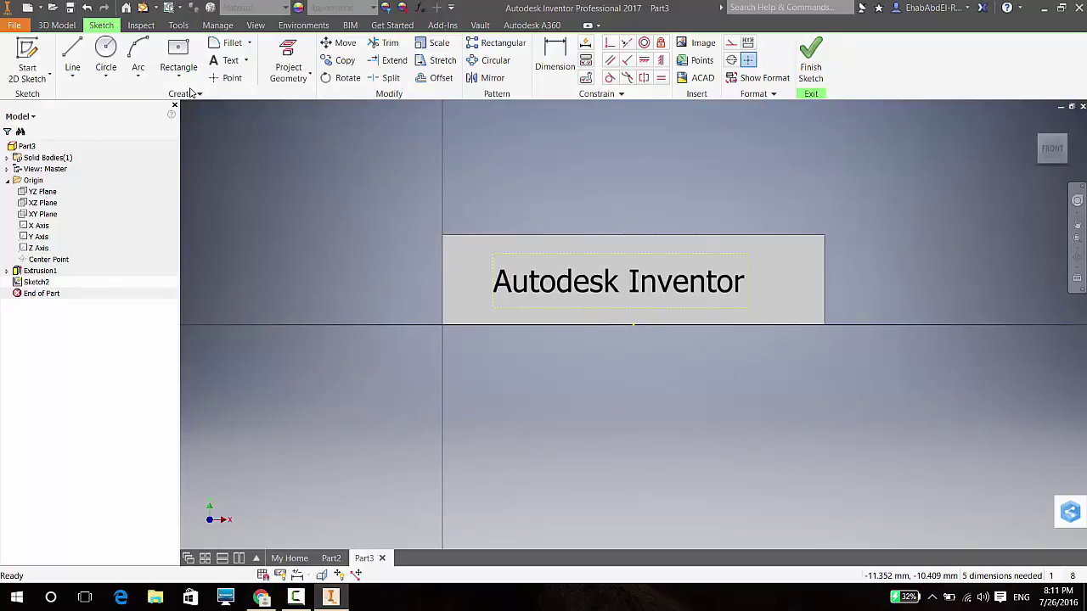
{"action": "key", "text": "F6"}
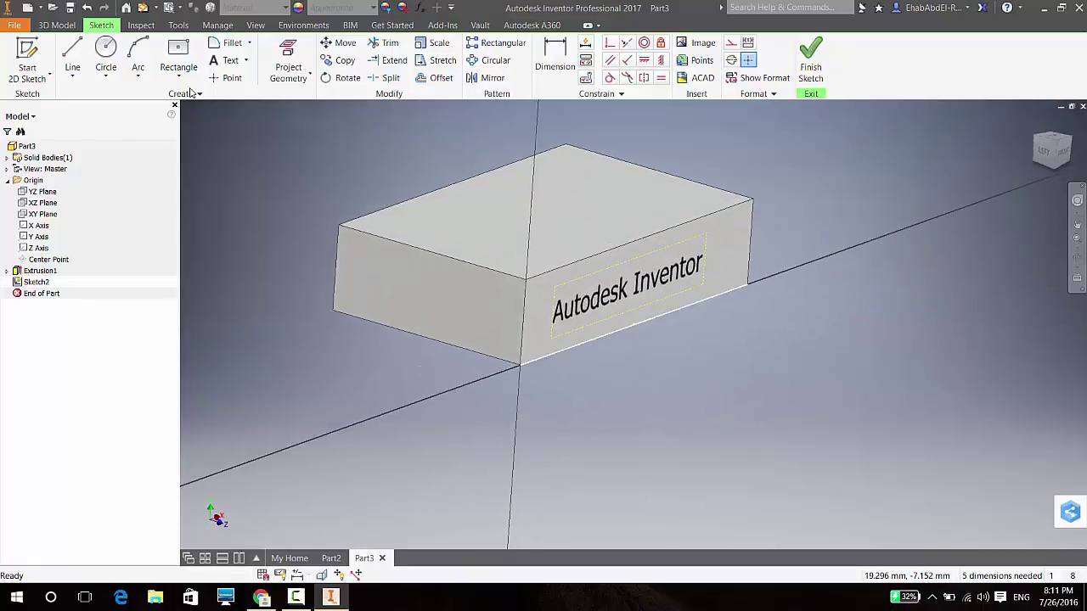
{"action": "key", "text": "End"}
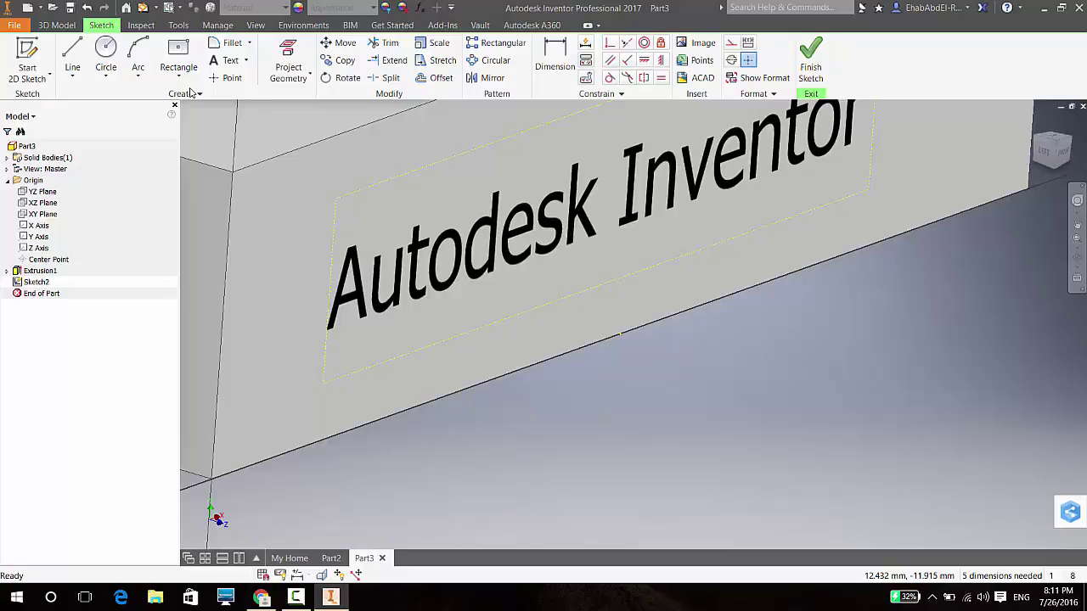
- Extrude the "Autodesk Inventor" sketch text 1 mm outward from the block's front face, inspect the raised letters, and undo the extrusion
{"action": "key", "text": "e"}
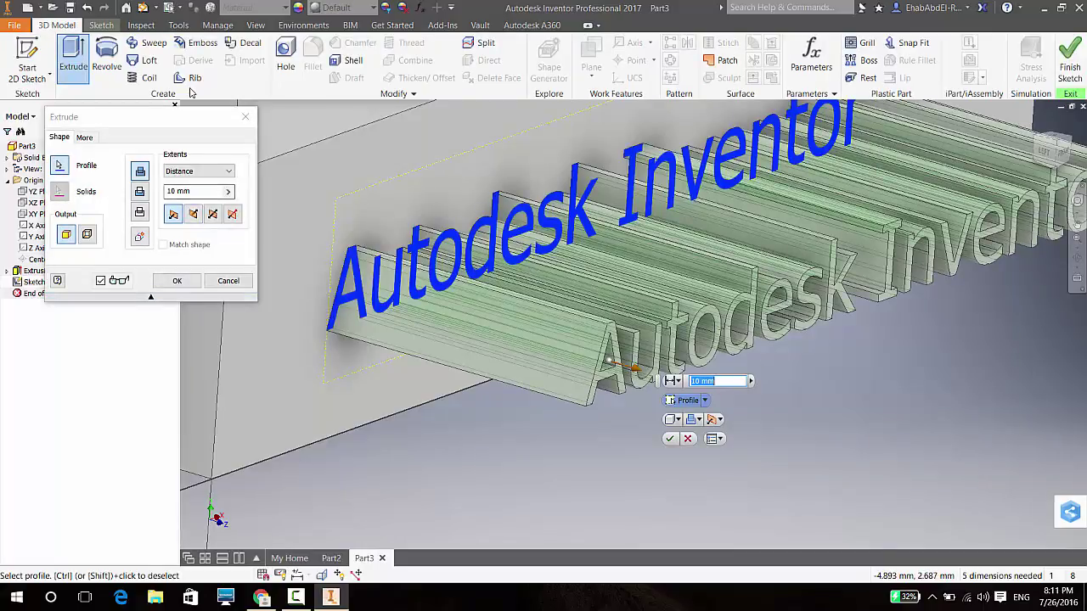
{"action": "type", "text": "1"}
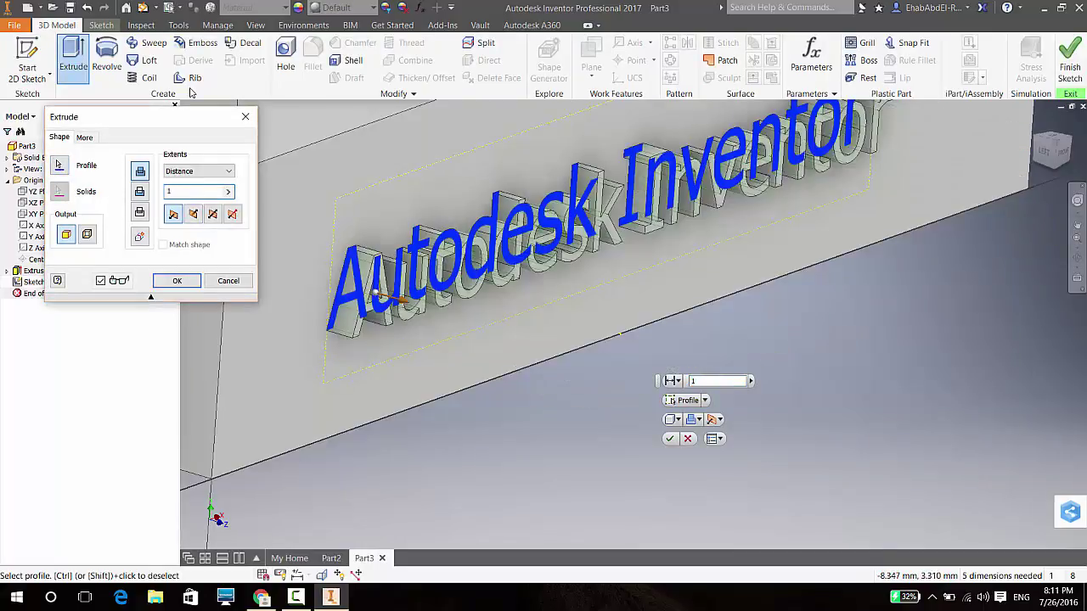
{"action": "key", "text": "Return"}
{"action": "key", "text": "F5"}
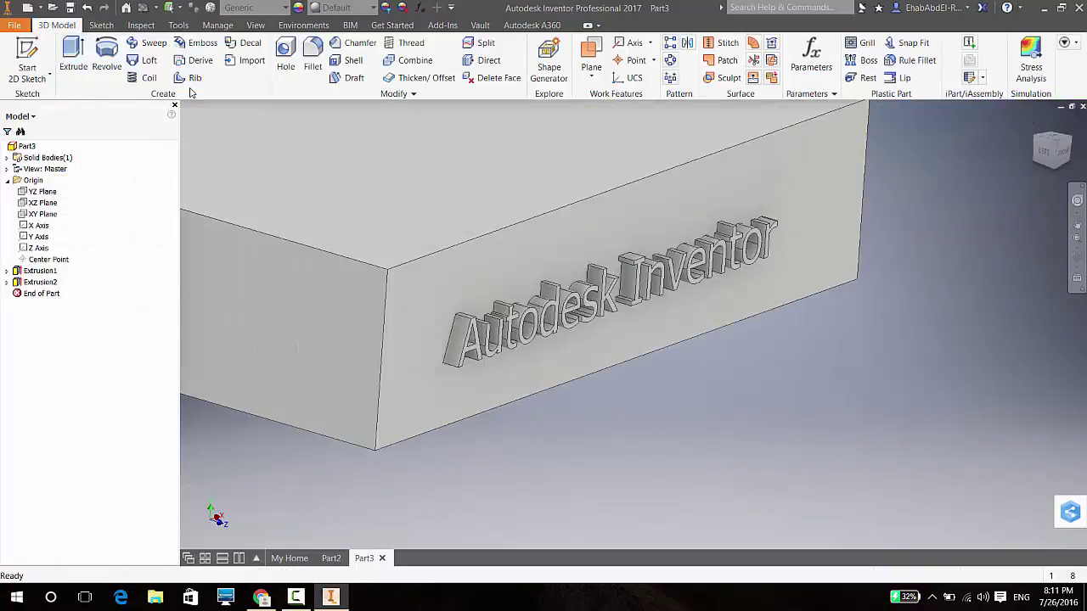
{"action": "key", "text": "F4"}
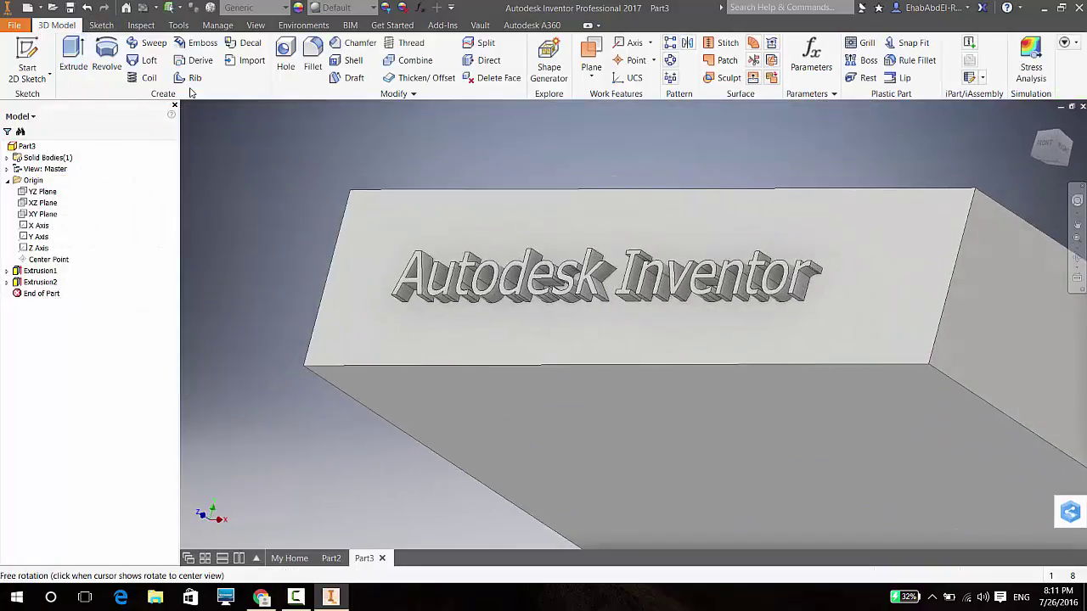
{"action": "key", "text": "F6"}
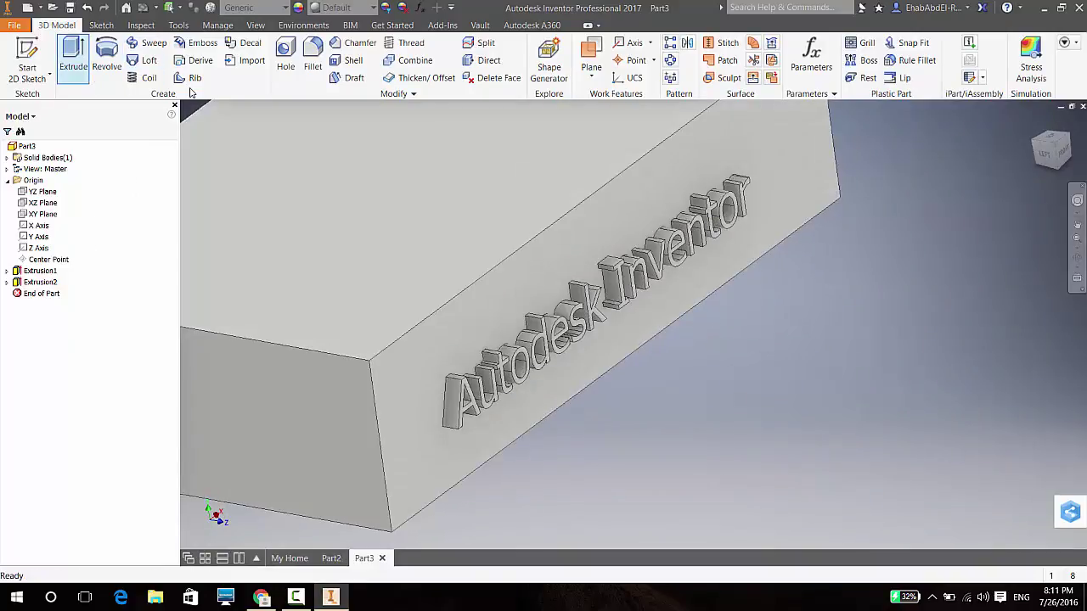
{"action": "key", "text": "ctrl+z"}
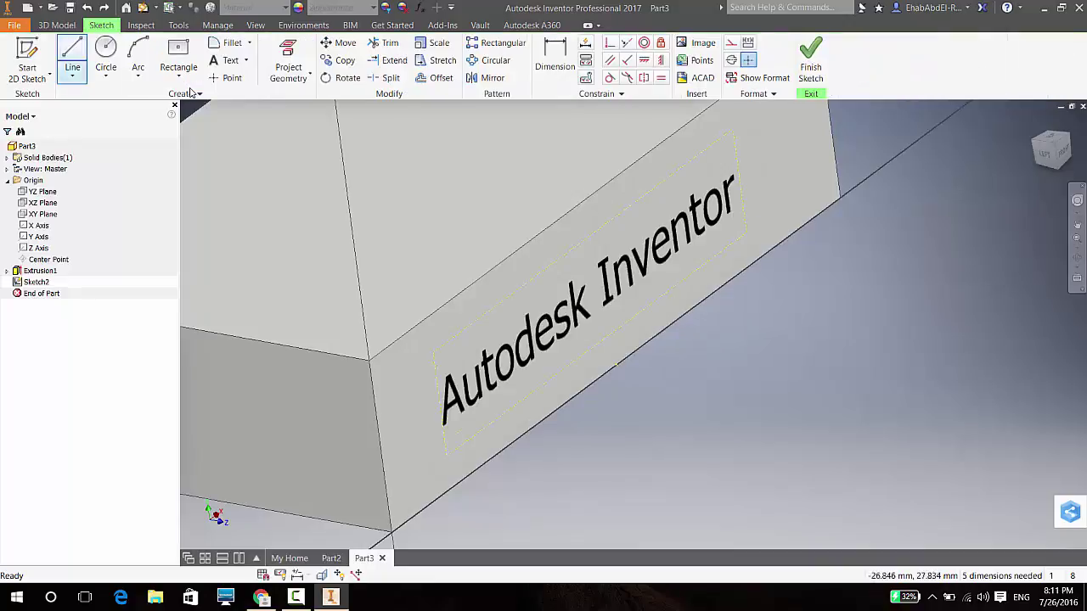
- Extrude the sketch text as a 1 mm deep cut into the front face, inspect it, and undo the cut
{"action": "key", "text": "e"}
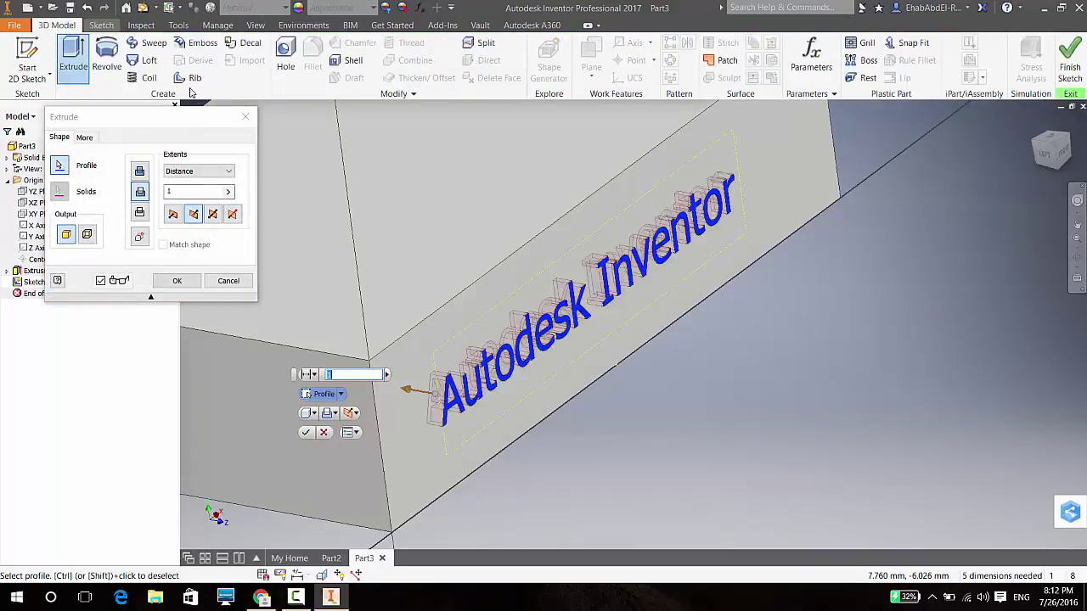
{"action": "key", "text": "Return"}
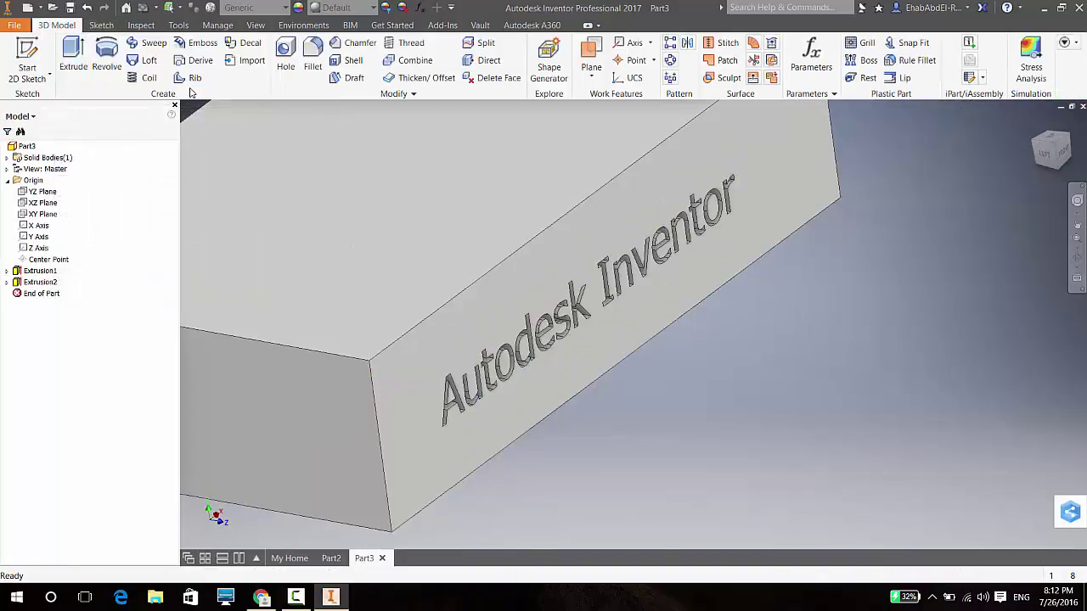
{"action": "key", "text": "F6"}
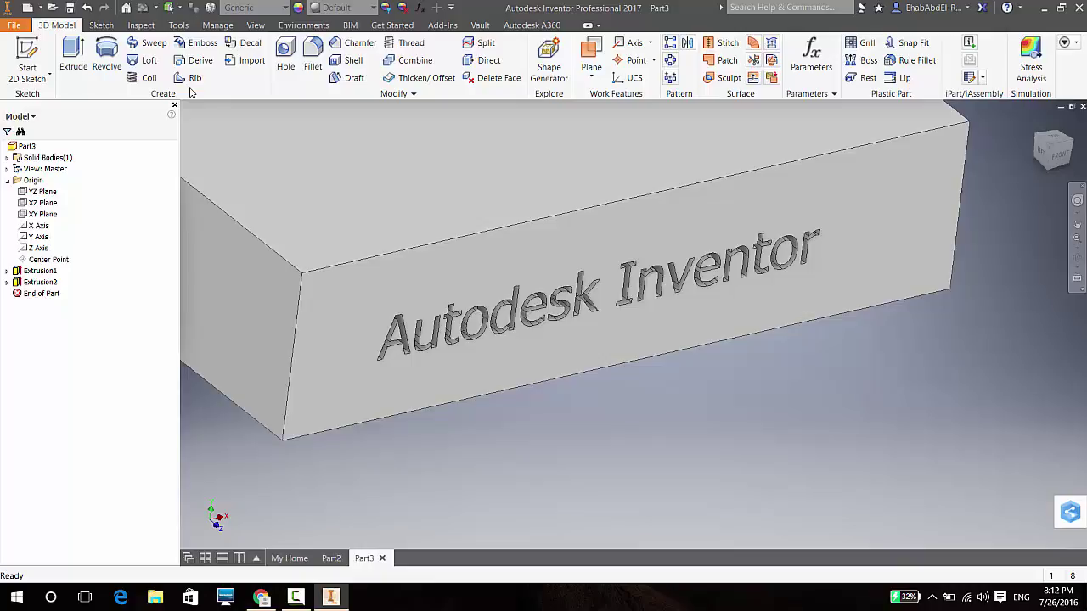
{"action": "key", "text": "ctrl+z"}
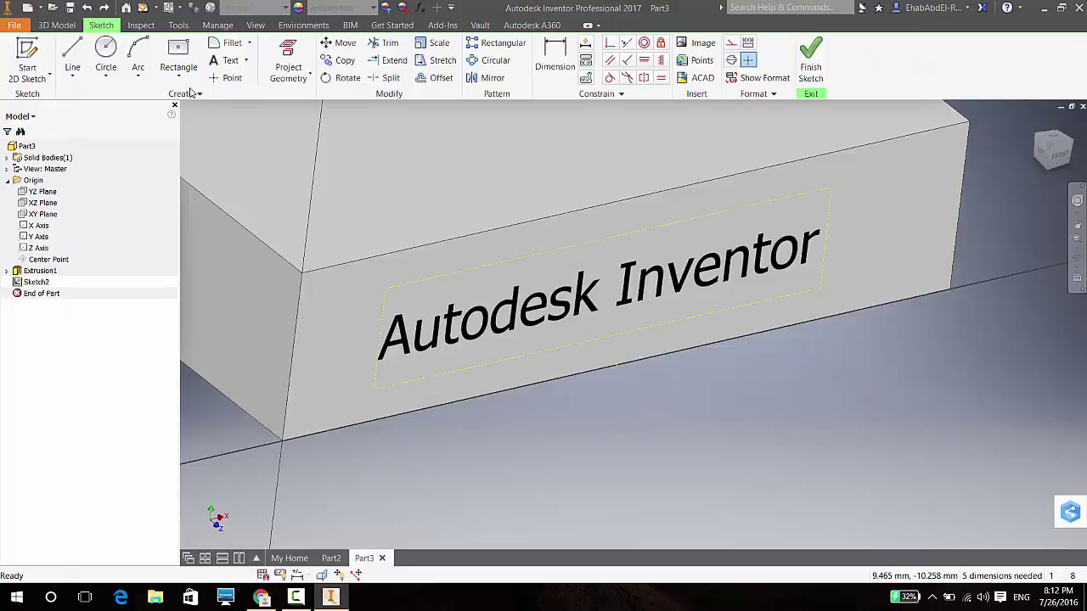
- Emboss the sketch text from the block's front face with a depth of 1 mm
{"action": "left_click", "coordinate": [56, 25]}
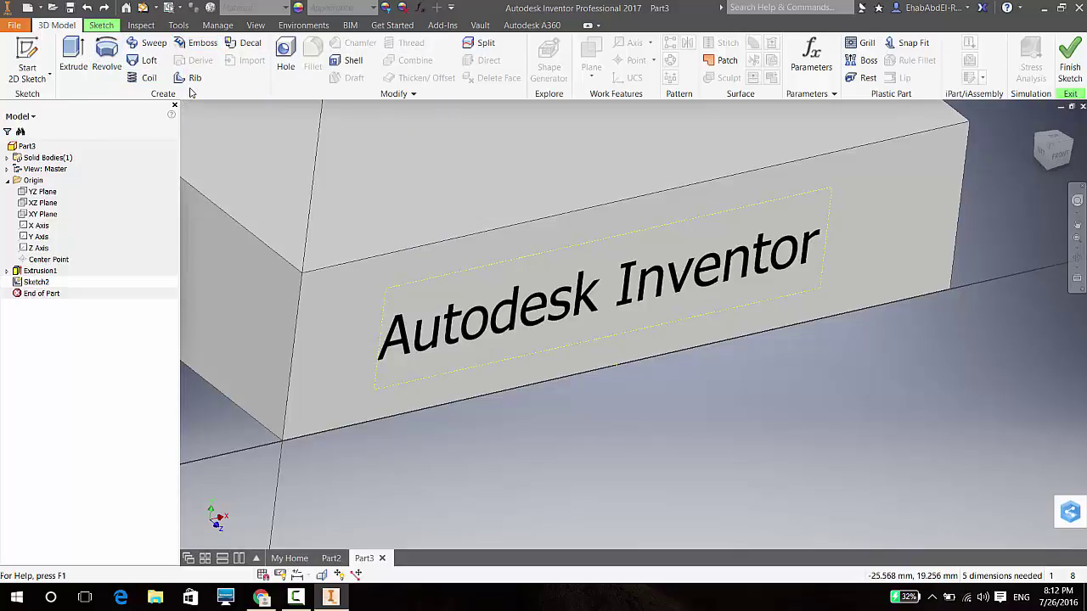
{"action": "left_click", "coordinate": [198, 42]}
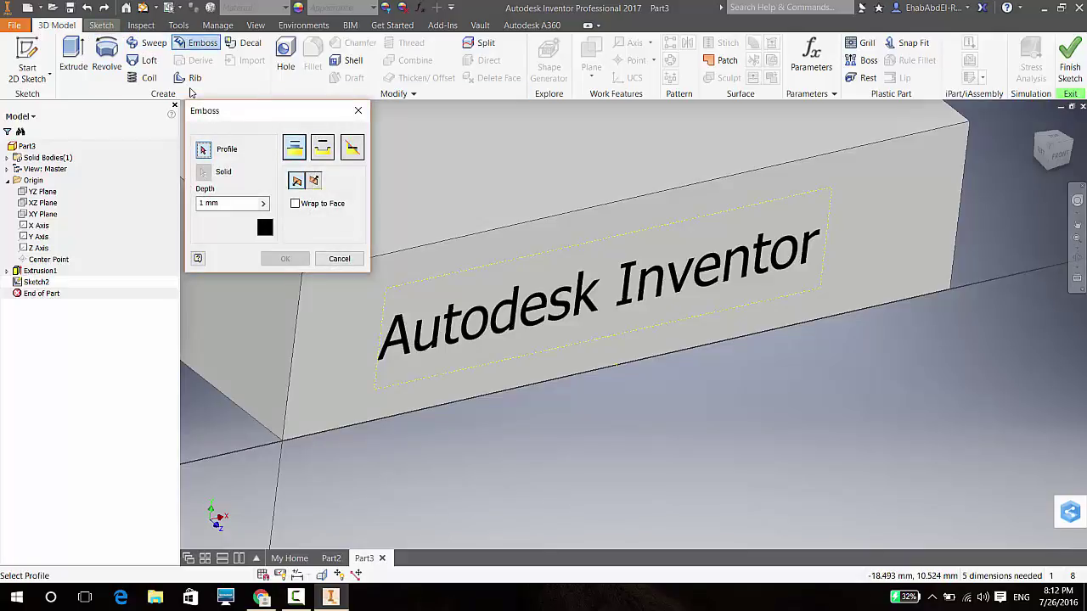
{"action": "left_click", "coordinate": [606, 345]}
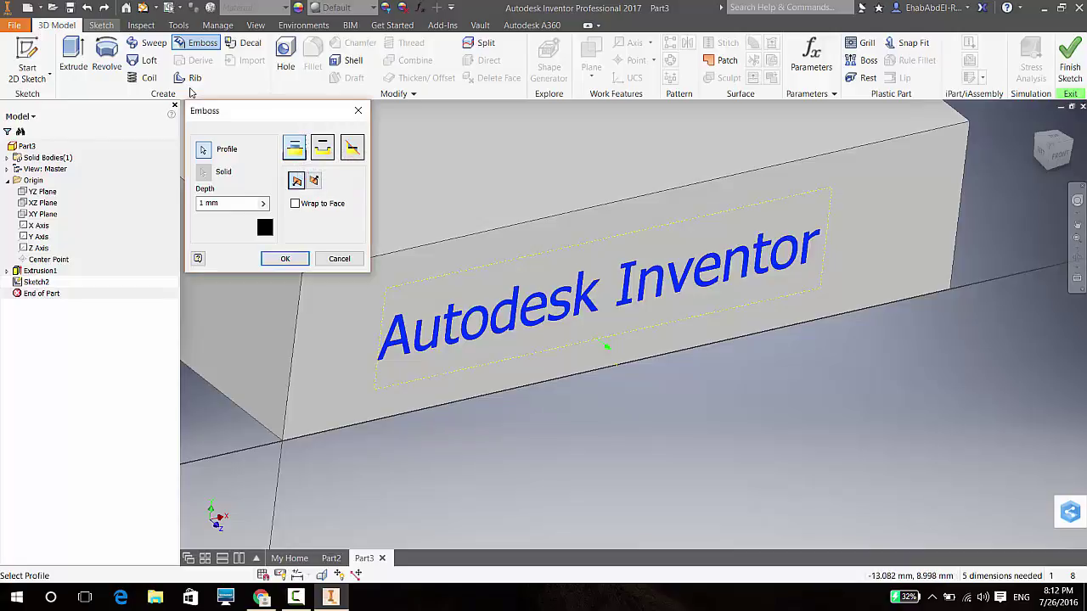
{"action": "key", "text": "Return"}
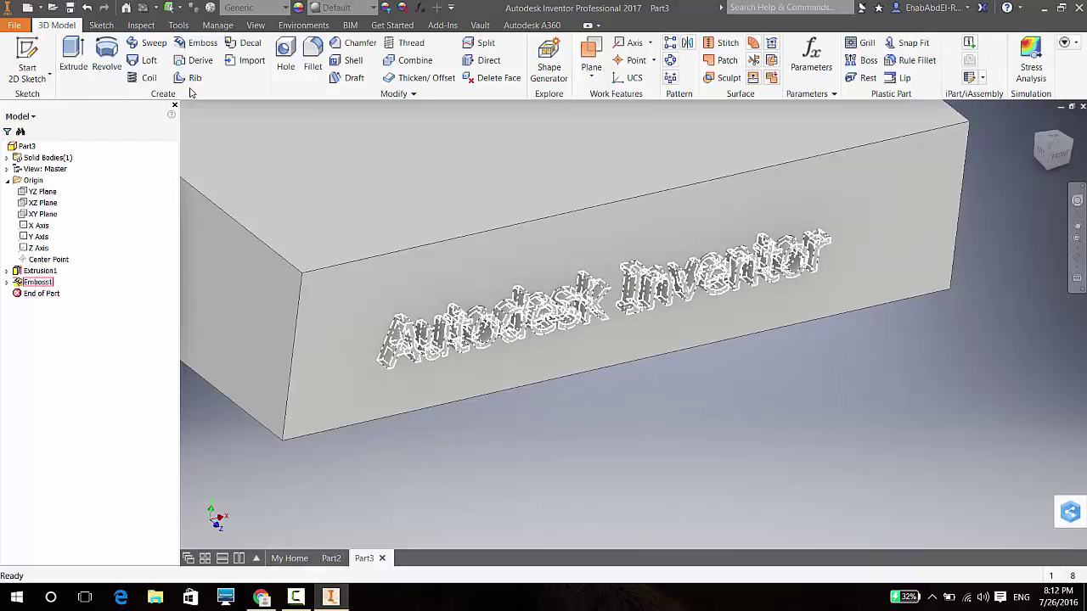
- Edit the emboss feature so the text is engraved 1 mm into the front face
{"action": "right_click", "coordinate": [33, 282]}
{"action": "left_click", "coordinate": [60, 343]}
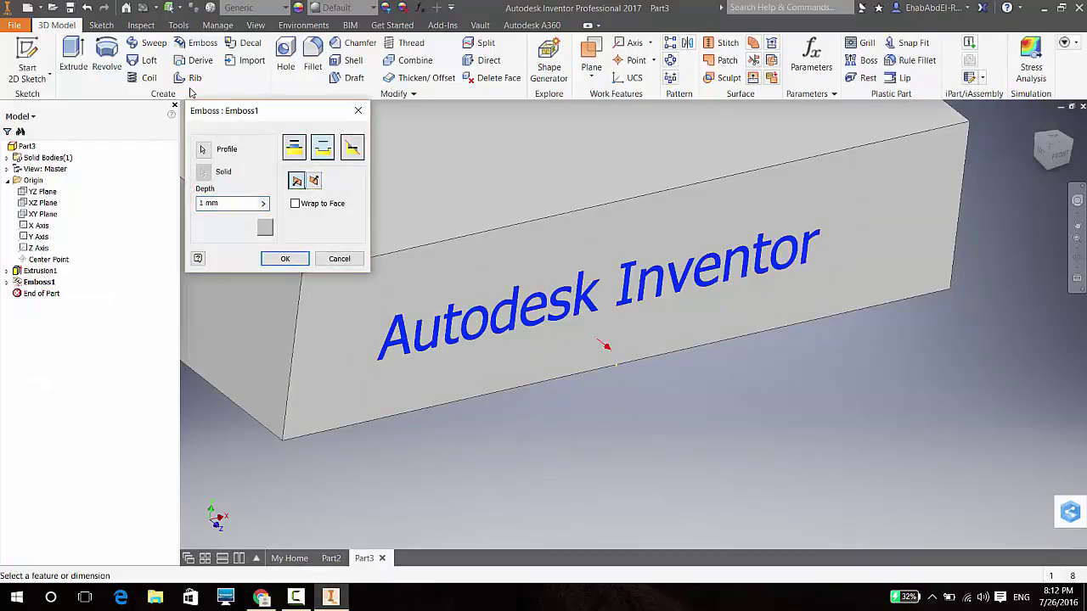
{"action": "key", "text": "Return"}
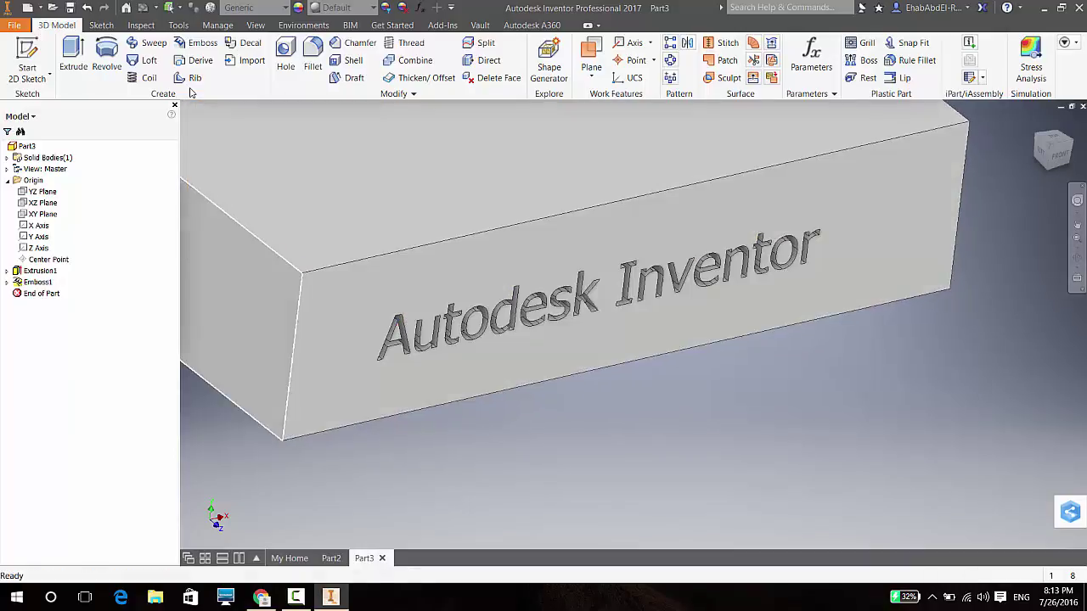
- Try to change the emboss feature's type to Emboss/Engrave from Plane
{"action": "key", "text": "shift+F10"}
{"action": "key", "text": "Down"}
{"action": "key", "text": "Down"}
{"action": "key", "text": "Down"}
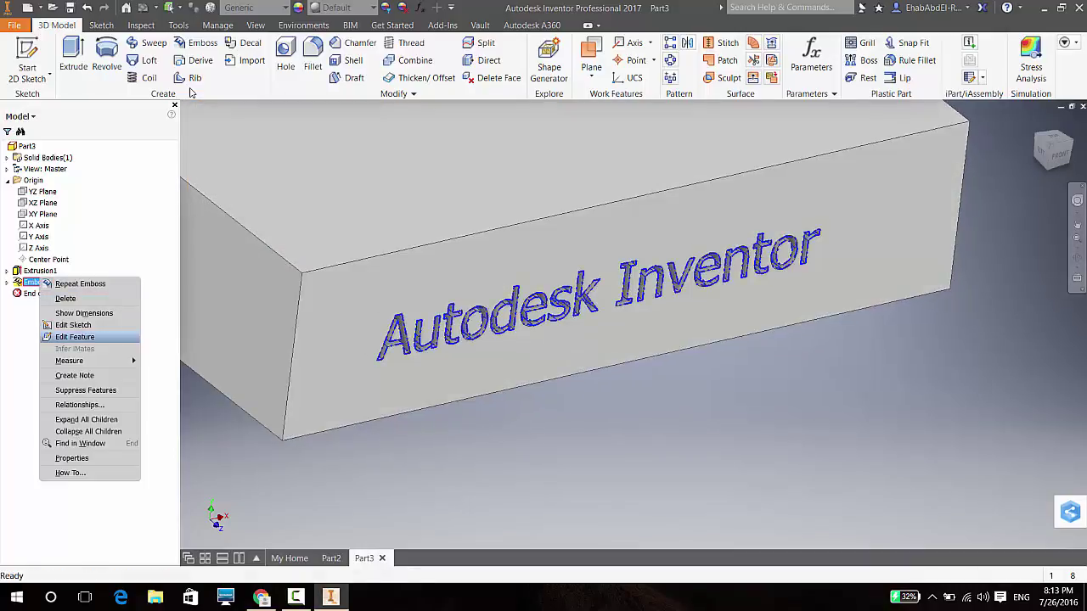
{"action": "key", "text": "Return"}
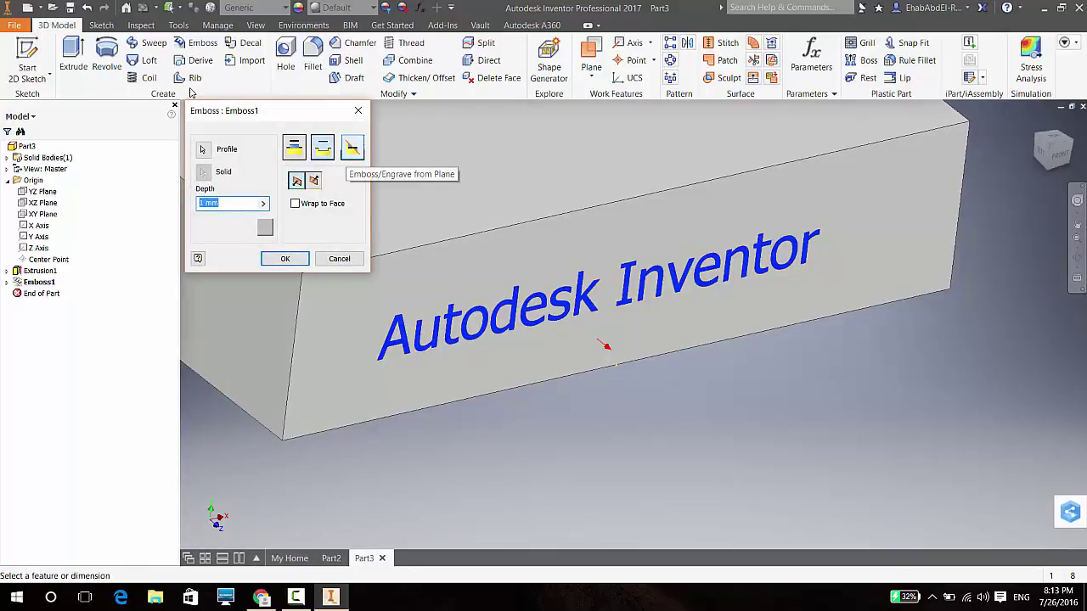
{"action": "key", "text": "space"}
{"action": "key", "text": "Return"}
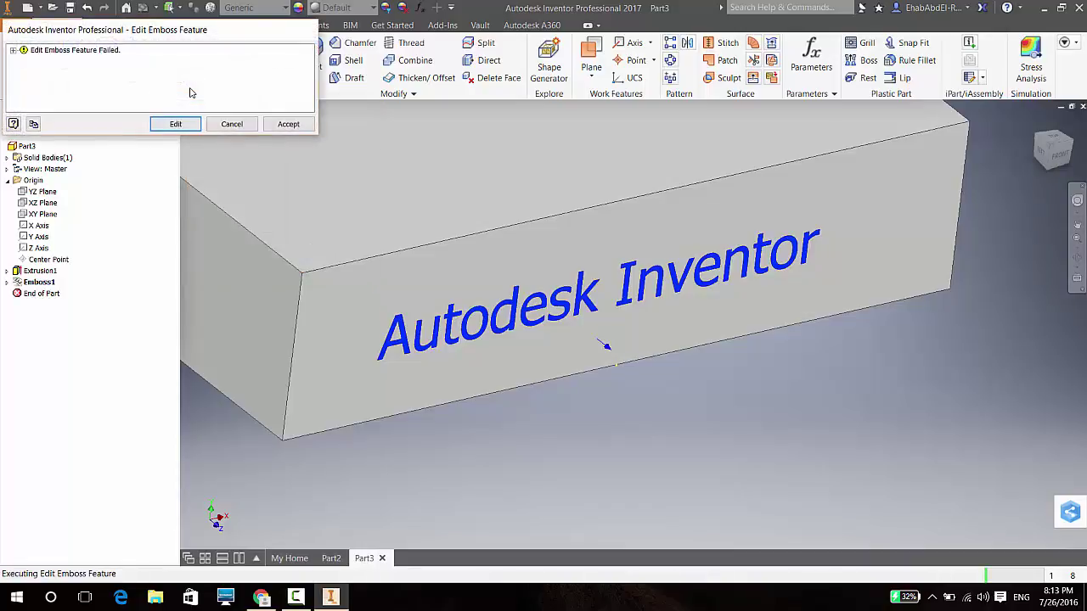
{"action": "key", "text": "Tab"}
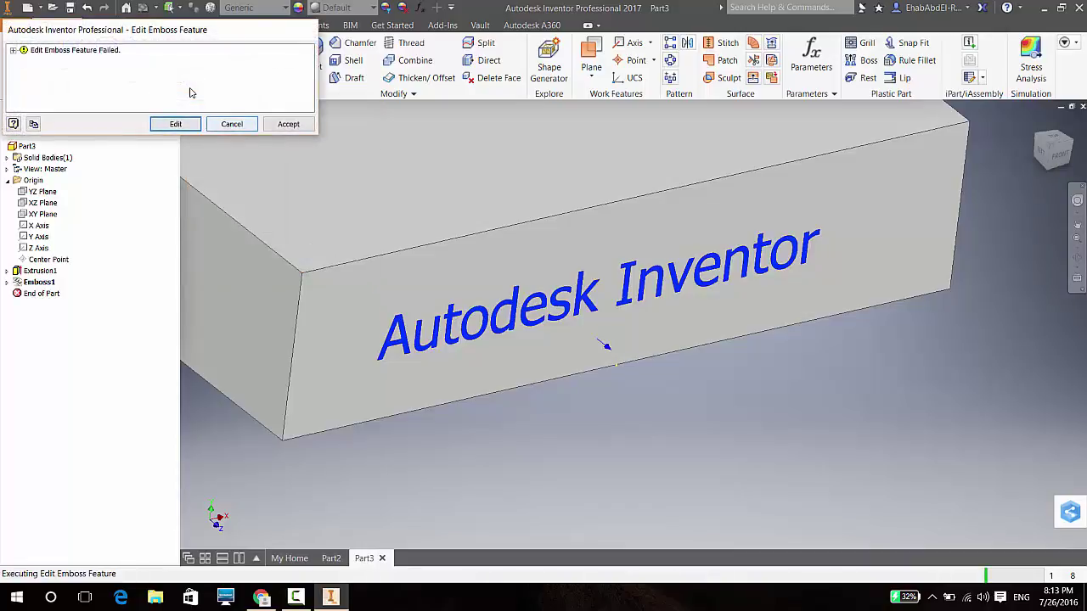
{"action": "key", "text": "Tab"}
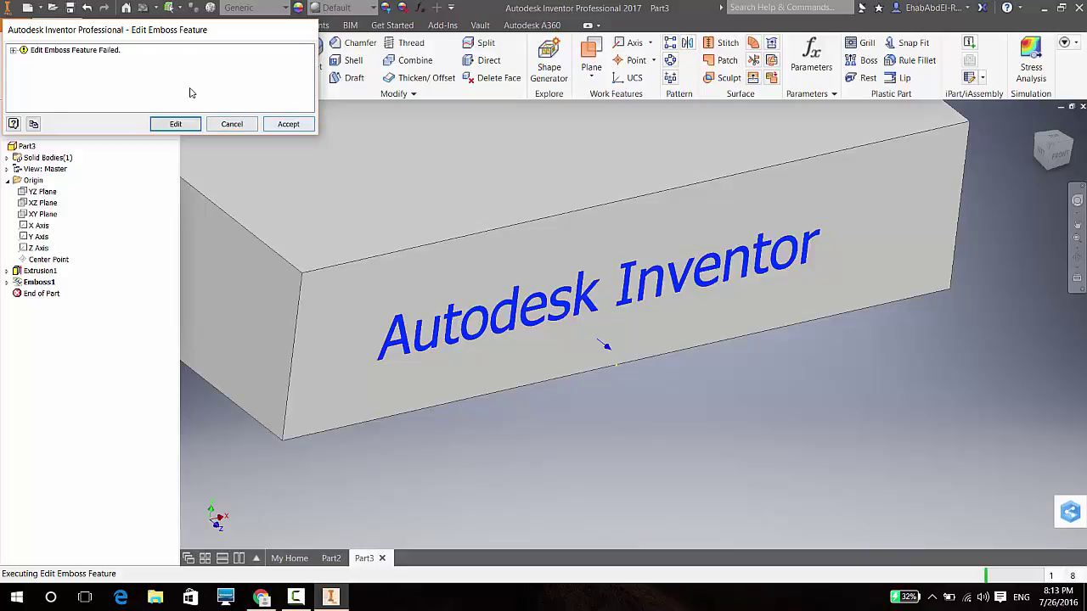
{"action": "key", "text": "Return"}
- Reopen the emboss feature's settings to review its type, depth and wrap options
{"action": "key", "text": "shift+F10"}
{"action": "key", "text": "Down"}
{"action": "key", "text": "Down"}
{"action": "key", "text": "Down"}
{"action": "key", "text": "Down"}
{"action": "key", "text": "Down"}
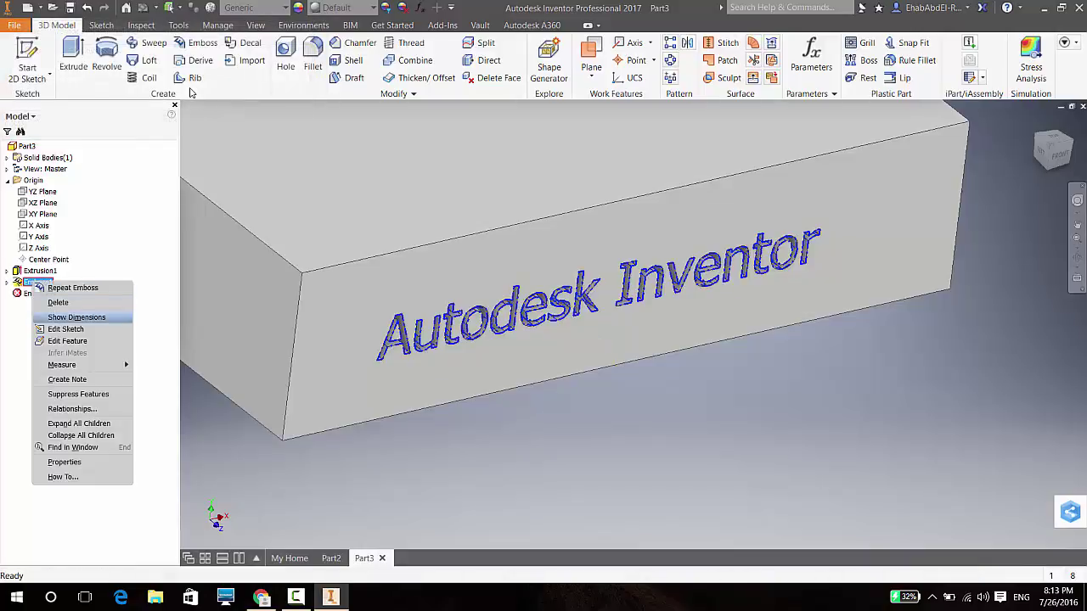
{"action": "key", "text": "Return"}
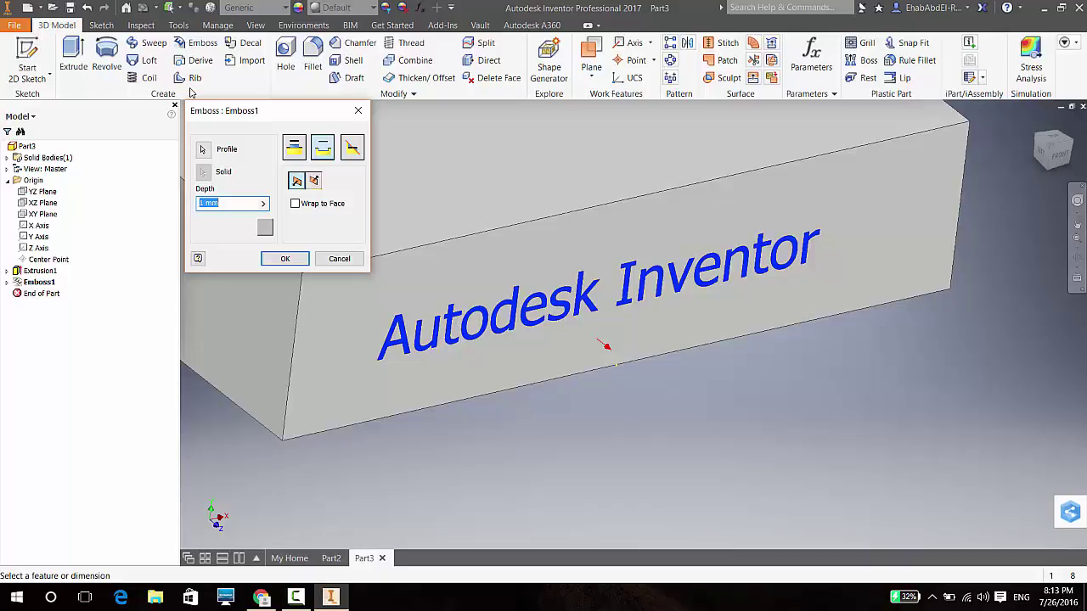
{"action": "key", "text": "Return"}
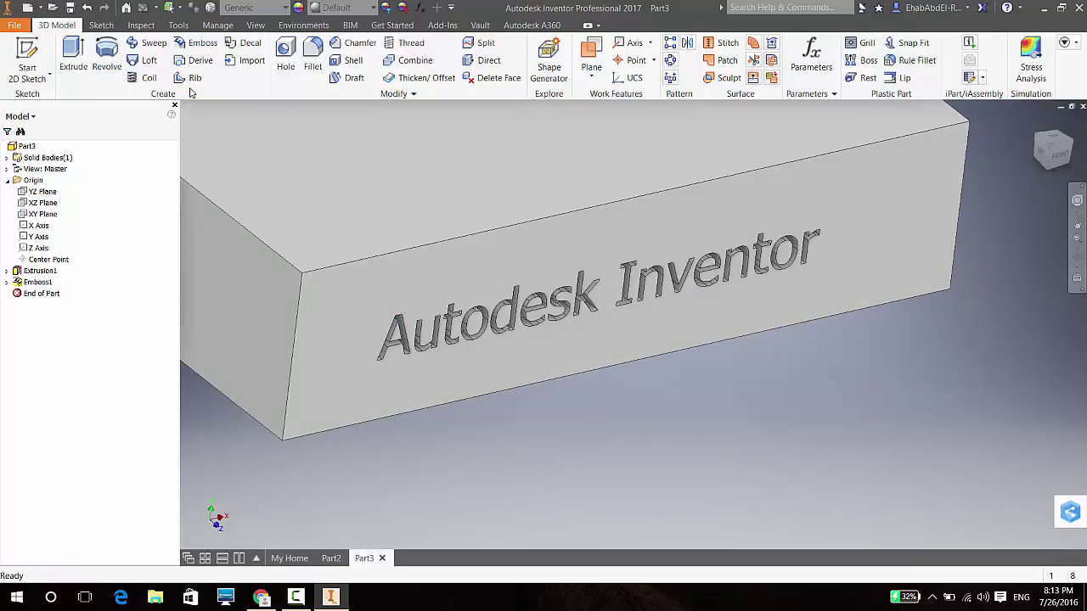
- Roll the part history back to before the block's extrusion and start a sketch on the XZ plane
{"action": "left_click_drag", "start_coordinate": [41, 293], "coordinate": [41, 266]}
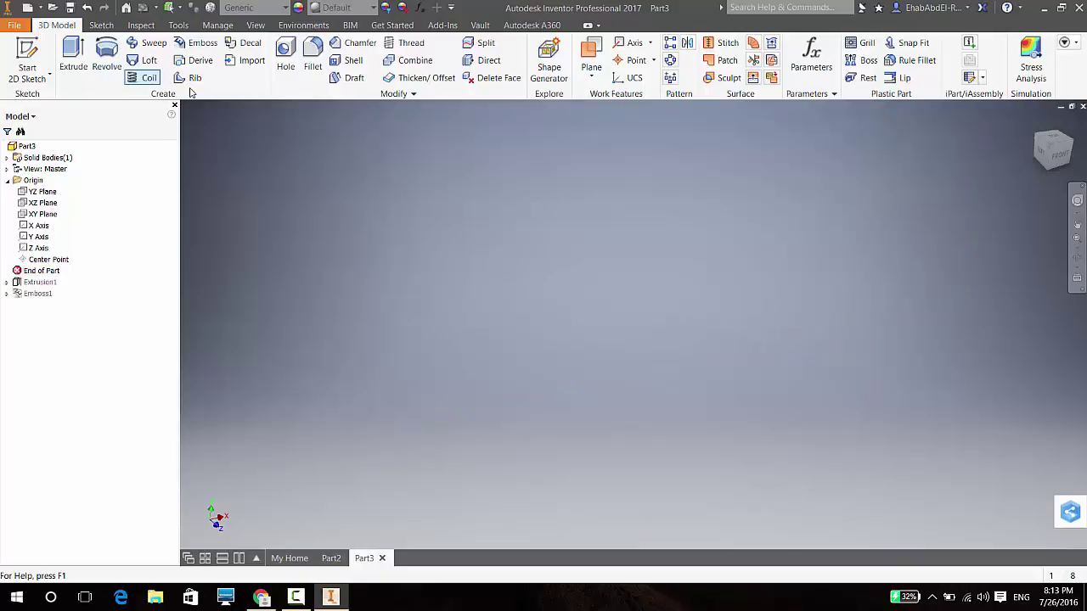
{"action": "key", "text": "e"}
{"action": "key", "text": "Return"}
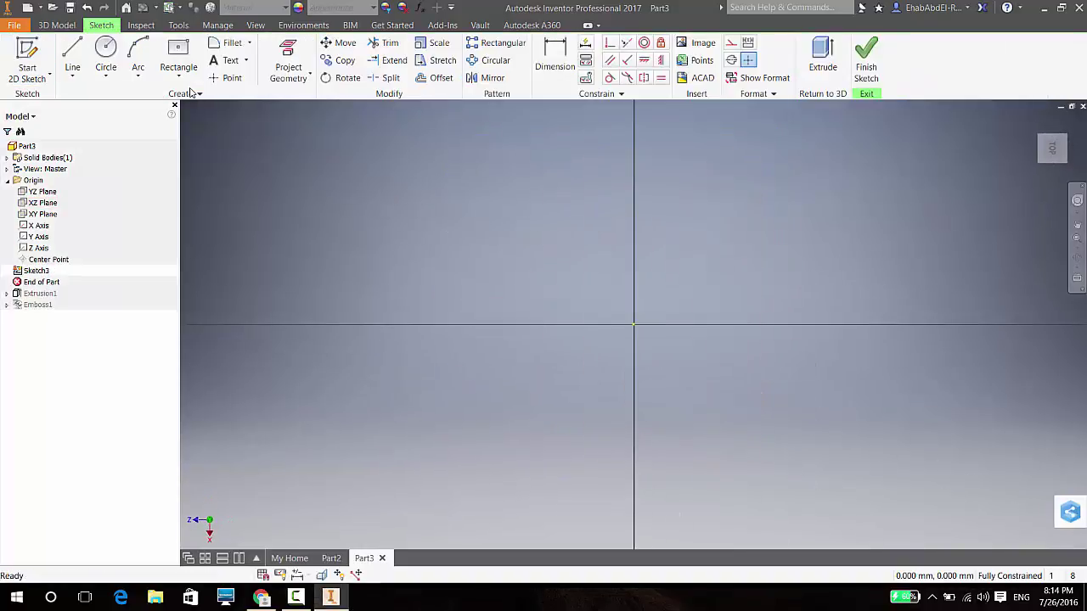
{"action": "left_click", "coordinate": [105, 56]}
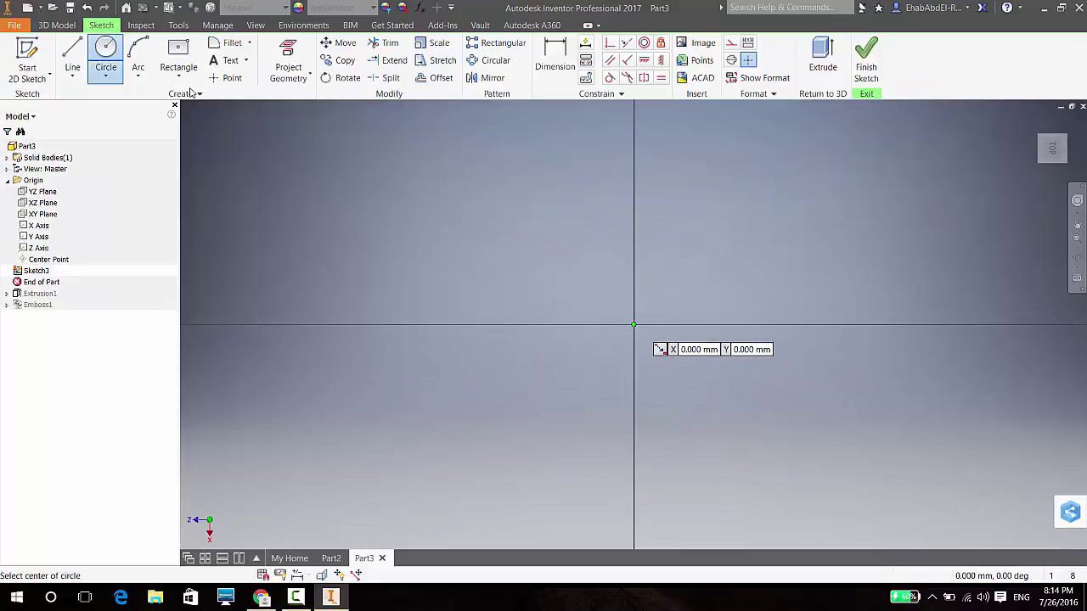
{"action": "left_click", "coordinate": [633, 325]}
{"action": "key", "text": "Escape"}
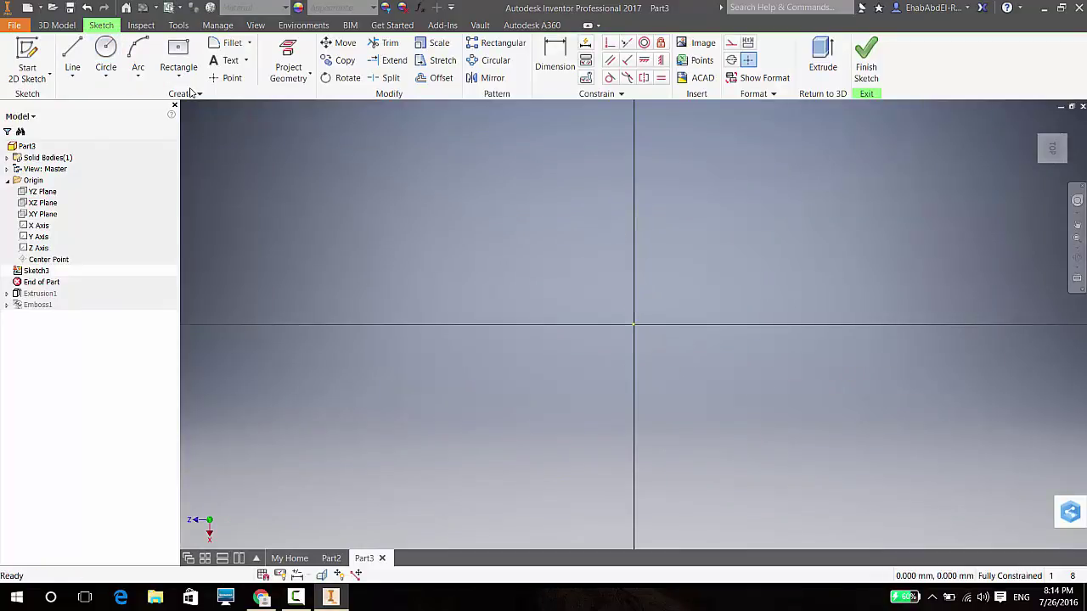
- Sketch a circle with a diameter of 50 mm centred on the origin
{"action": "key", "text": "c"}
{"action": "left_click", "coordinate": [634, 324]}
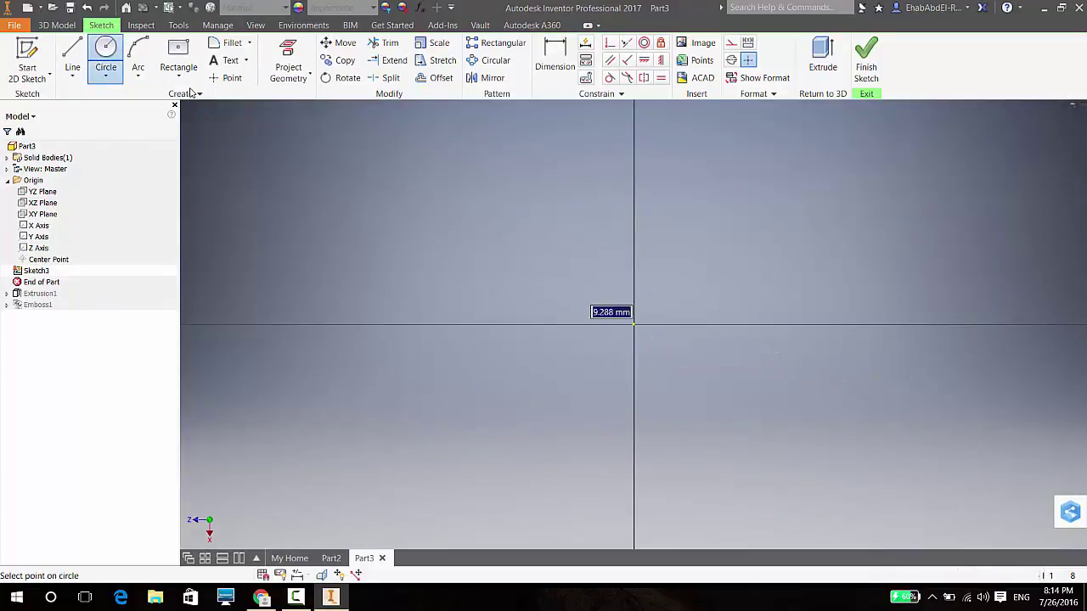
{"action": "type", "text": "50"}
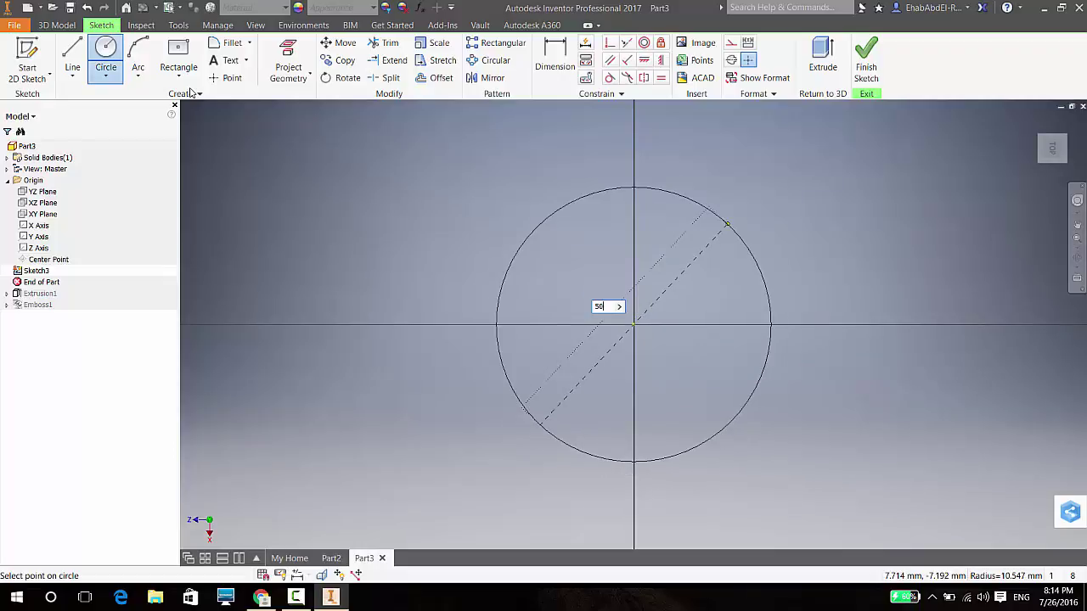
{"action": "key", "text": "Return"}
- Extrude the circle 100 mm upward into a solid cylinder and show it in isometric view
{"action": "key", "text": "e"}
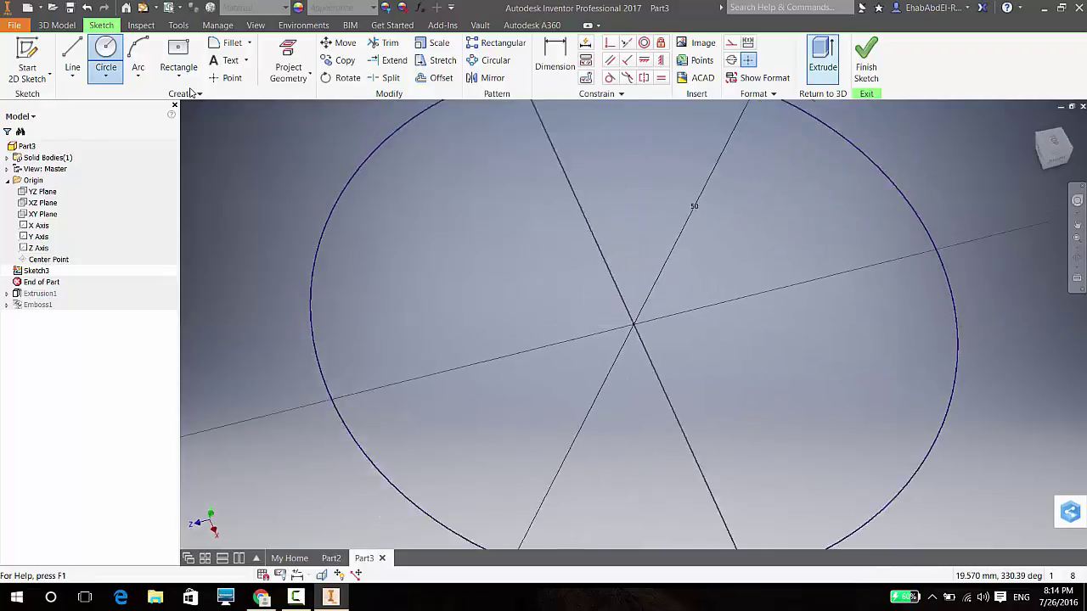
{"action": "type", "text": "100"}
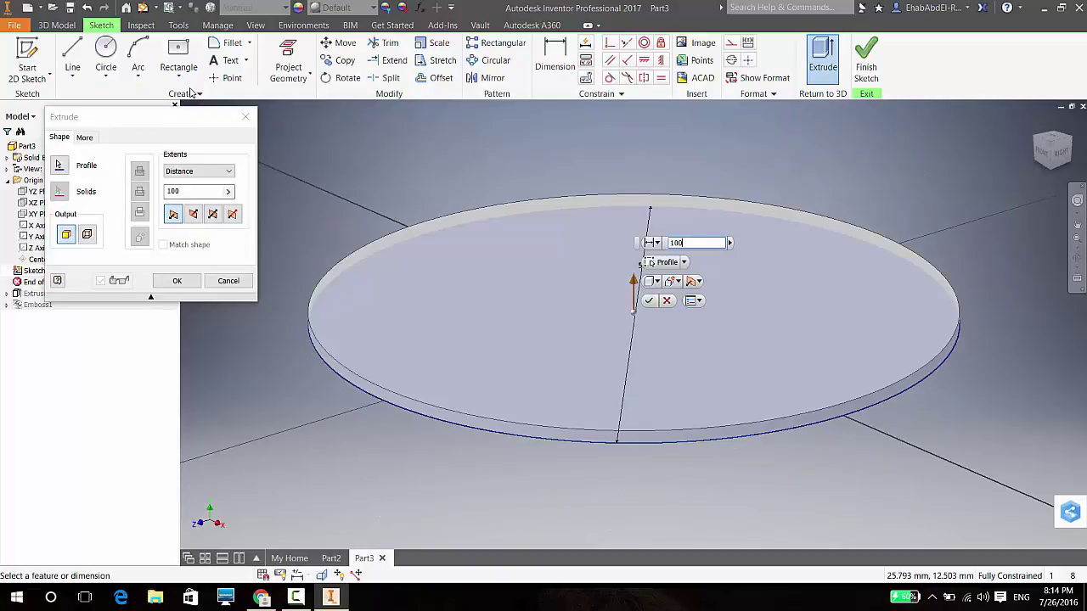
{"action": "key", "text": "Return"}
{"action": "key", "text": "F6"}
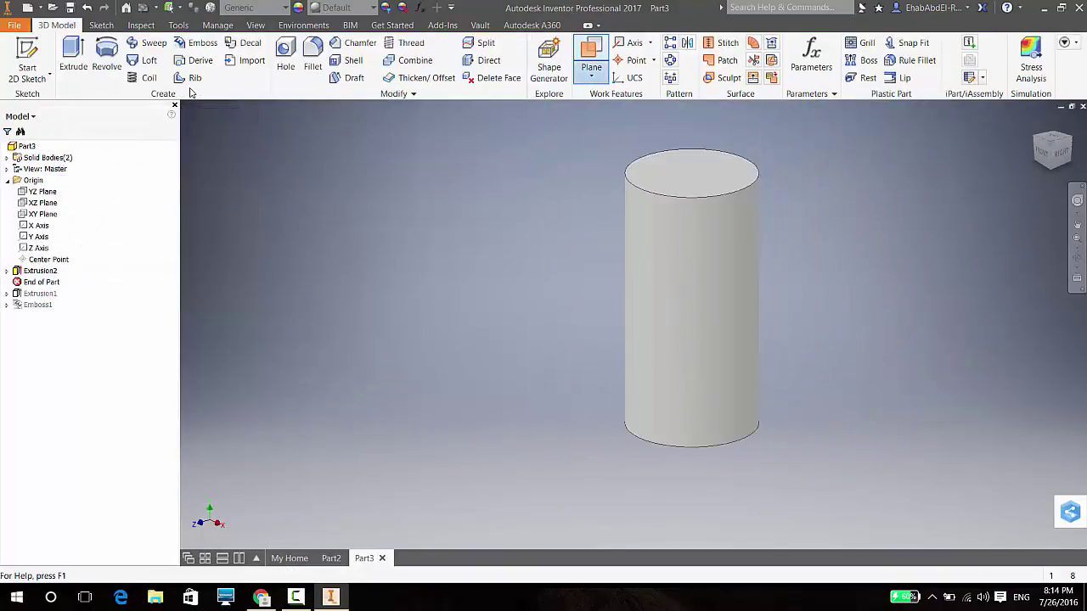
- Create a work plane offset 50 mm from the XY plane, in front of the cylinder
{"action": "left_click", "coordinate": [591, 76]}
{"action": "left_click", "coordinate": [667, 196]}
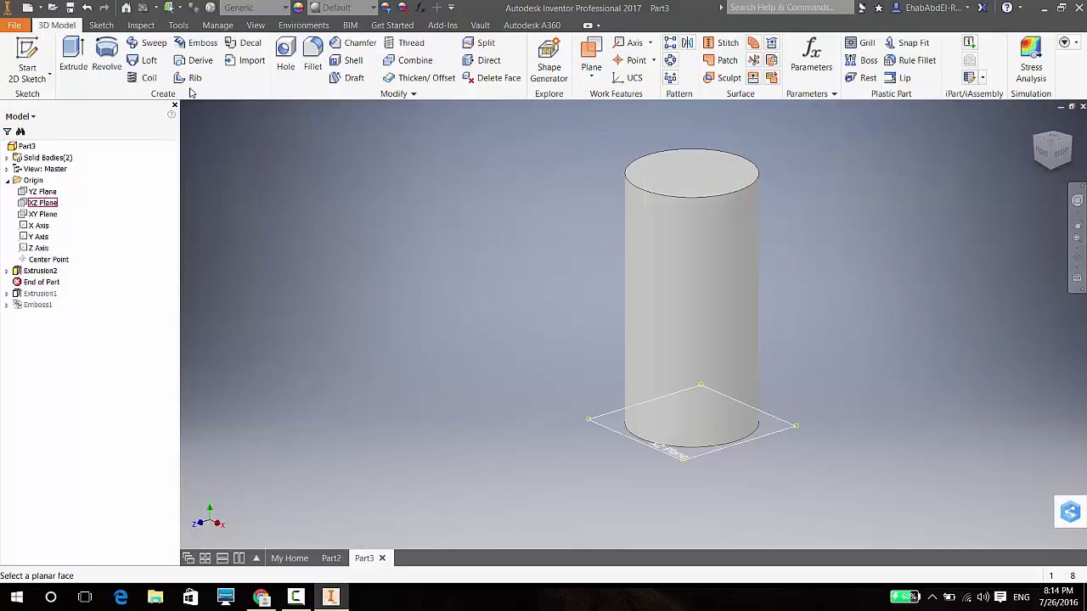
{"action": "left_click", "coordinate": [42, 214]}
{"action": "type", "text": "-50"}
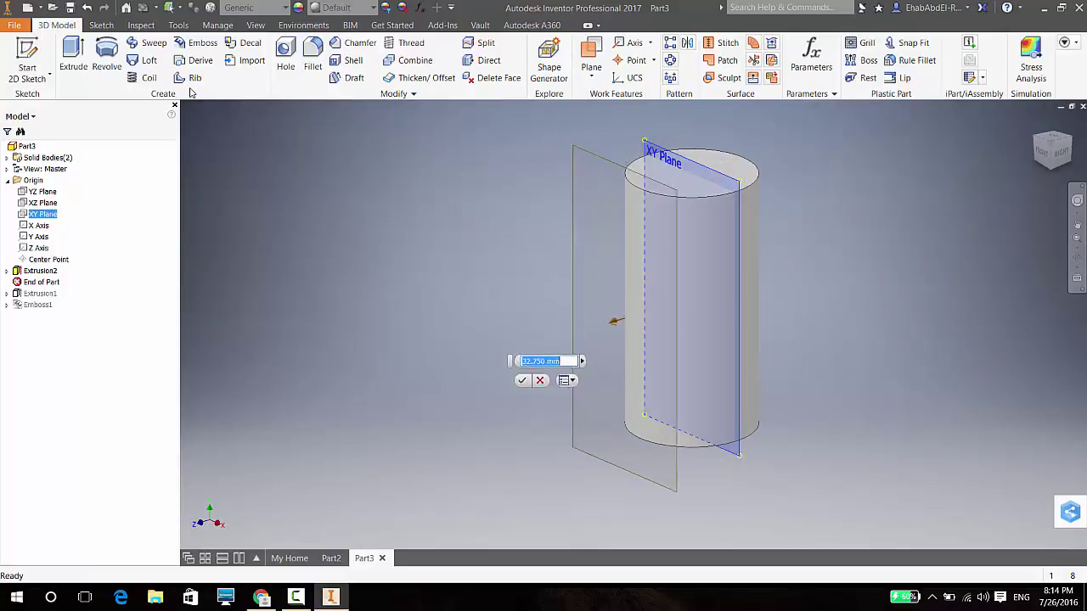
{"action": "key", "text": "Return"}
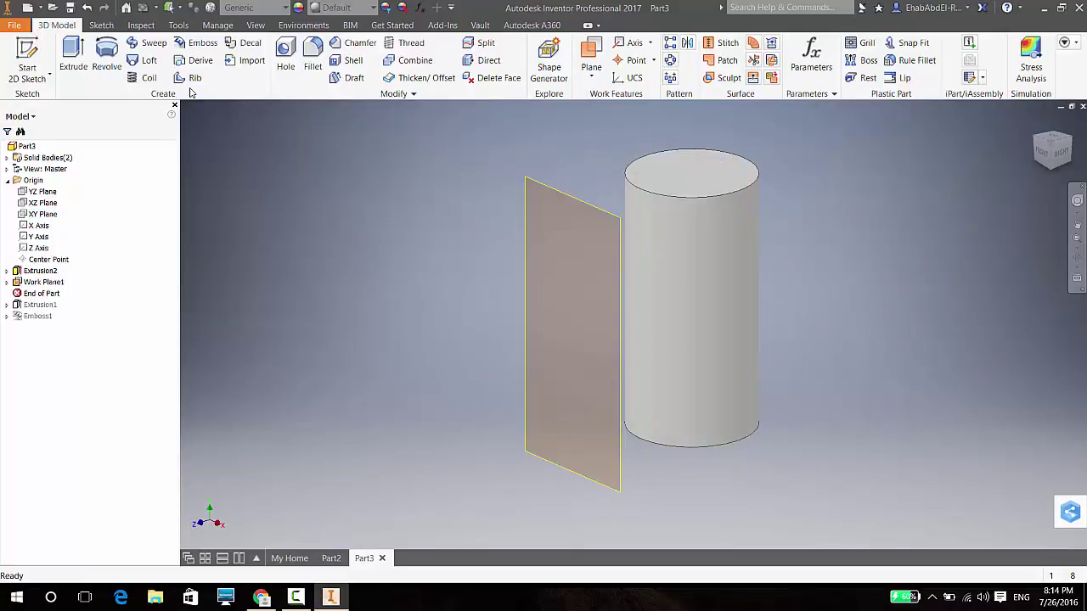
- Start a sketch on the offset work plane and add a boxed text reading "EGAC" over the cylinder
{"action": "key", "text": "s"}
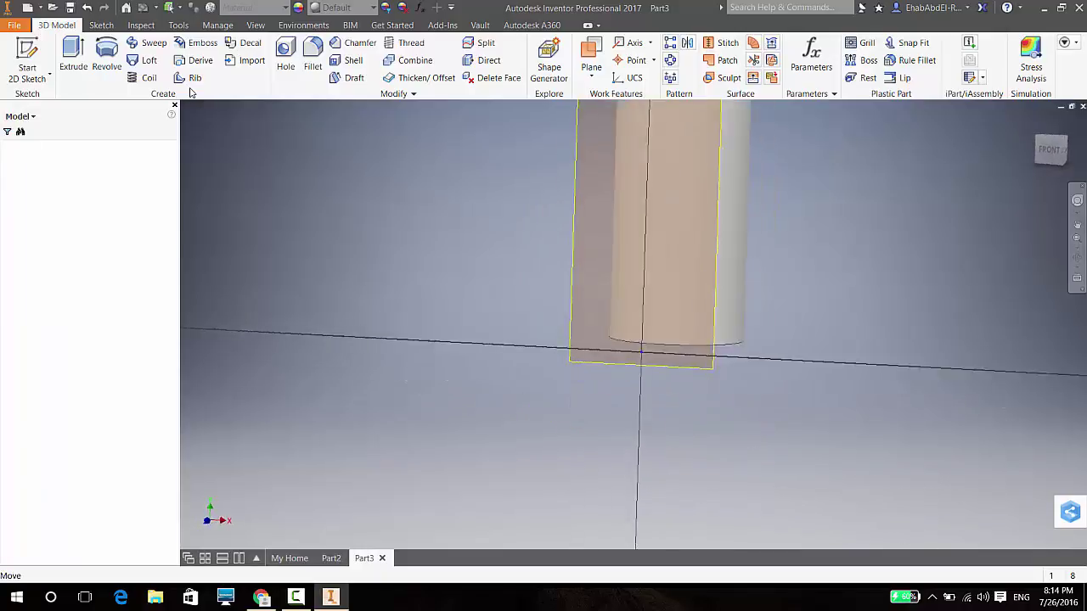
{"action": "key", "text": "t"}
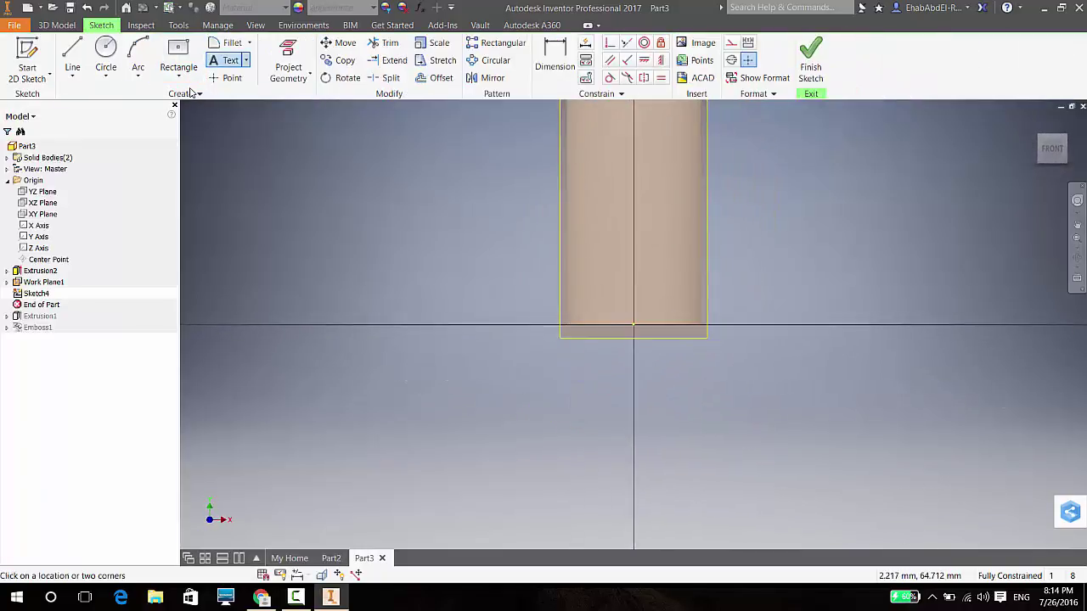
{"action": "left_click_drag", "start_coordinate": [675, 146], "coordinate": [571, 208]}
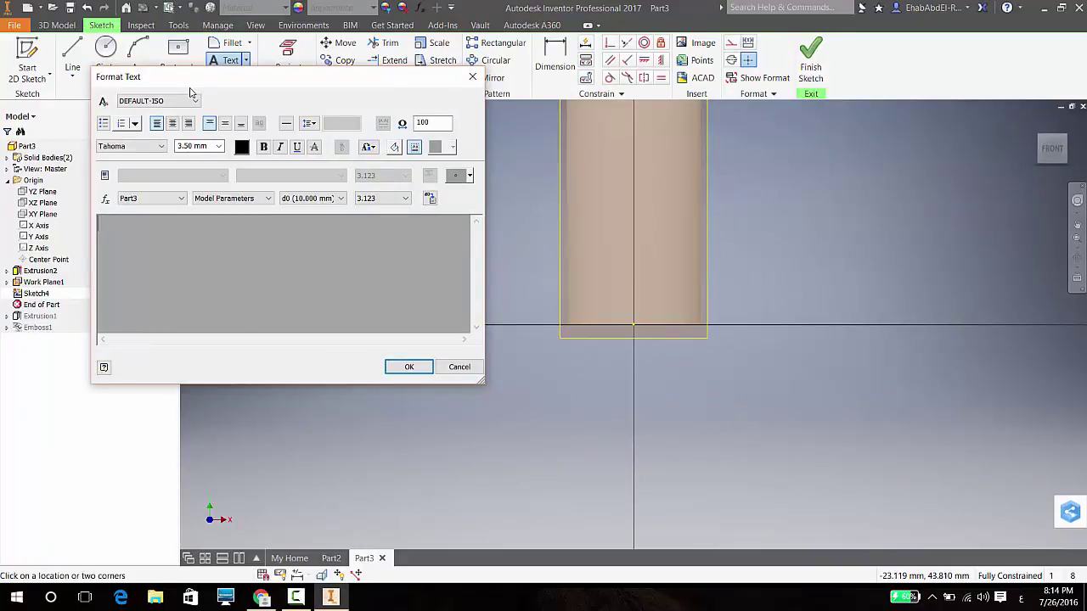
{"action": "type", "text": "EGAC"}
{"action": "key", "text": "Return"}
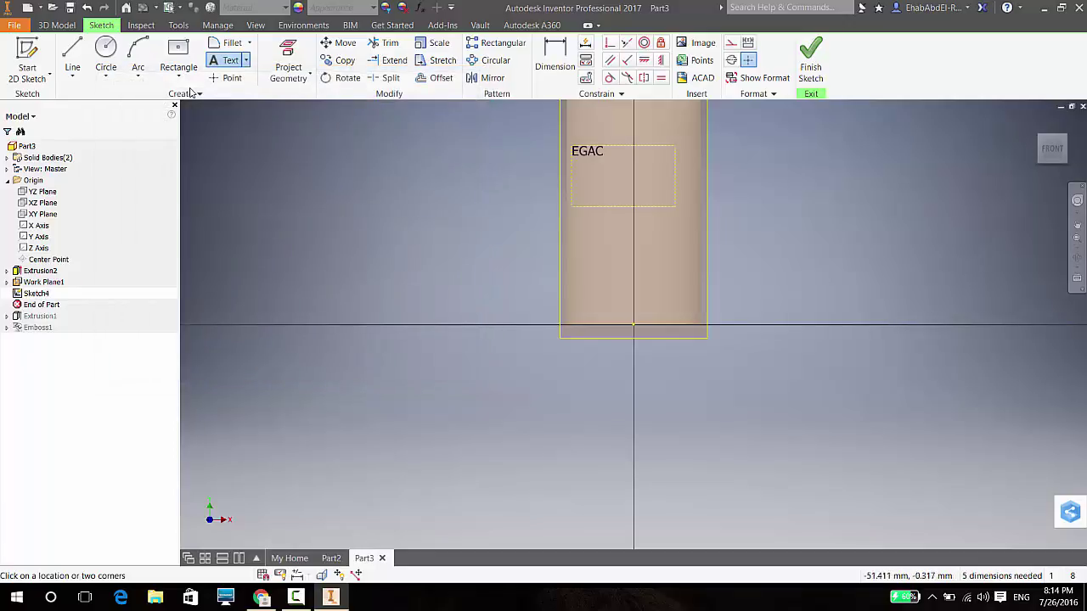
- Reopen the EGAC sketch text for editing and enlarge it, picking the 6.10 mm text size
{"action": "key", "text": "Escape"}
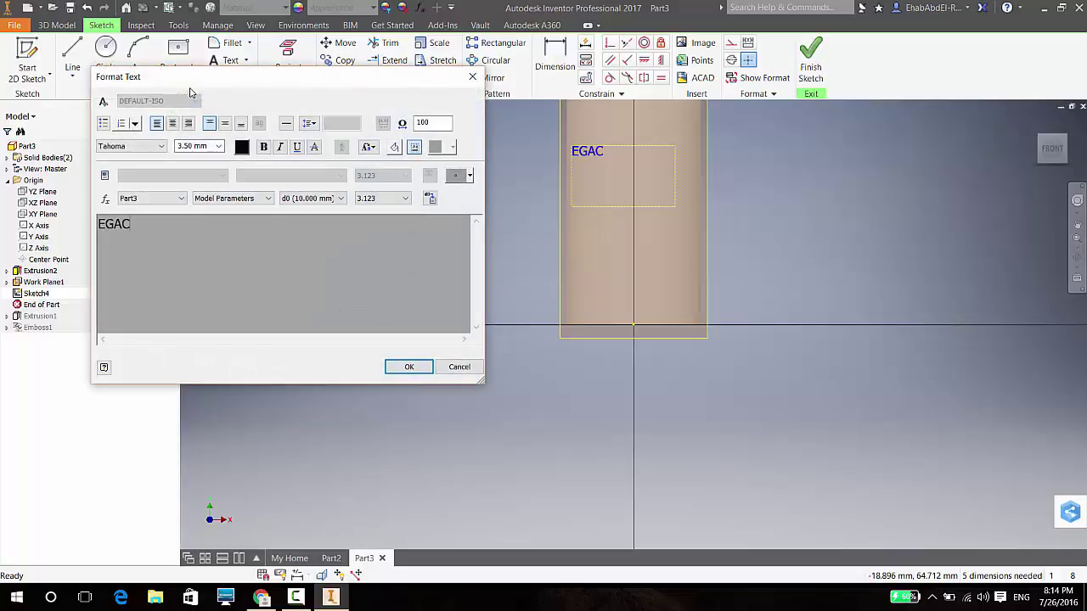
{"action": "key", "text": "ctrl+a"}
{"action": "key", "text": "shift+Tab"}
{"action": "key", "text": "alt+Down"}
{"action": "key", "text": "Down"}
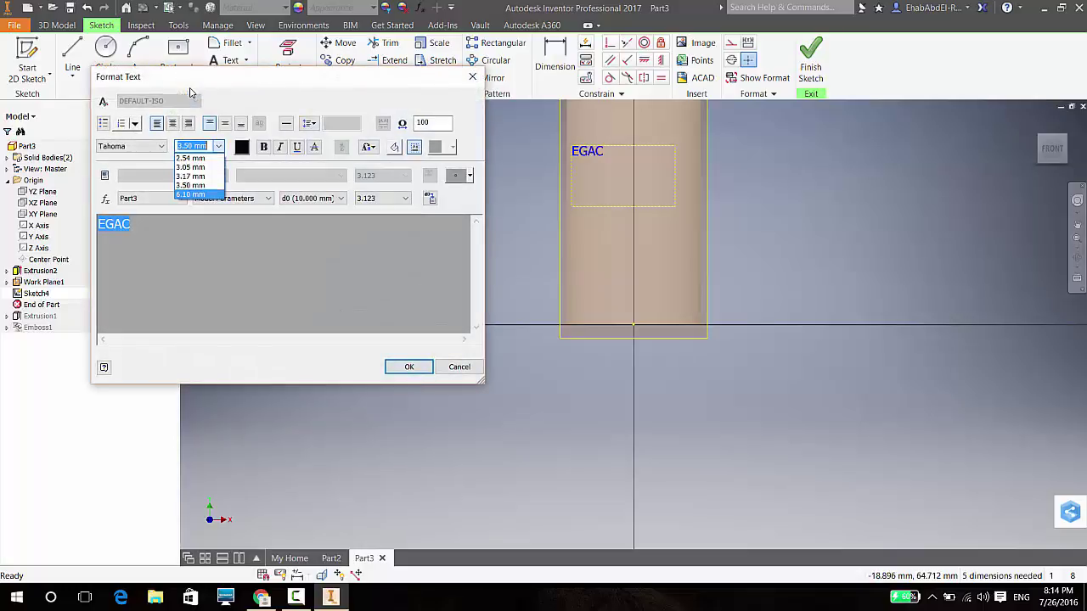
{"action": "key", "text": "Return"}
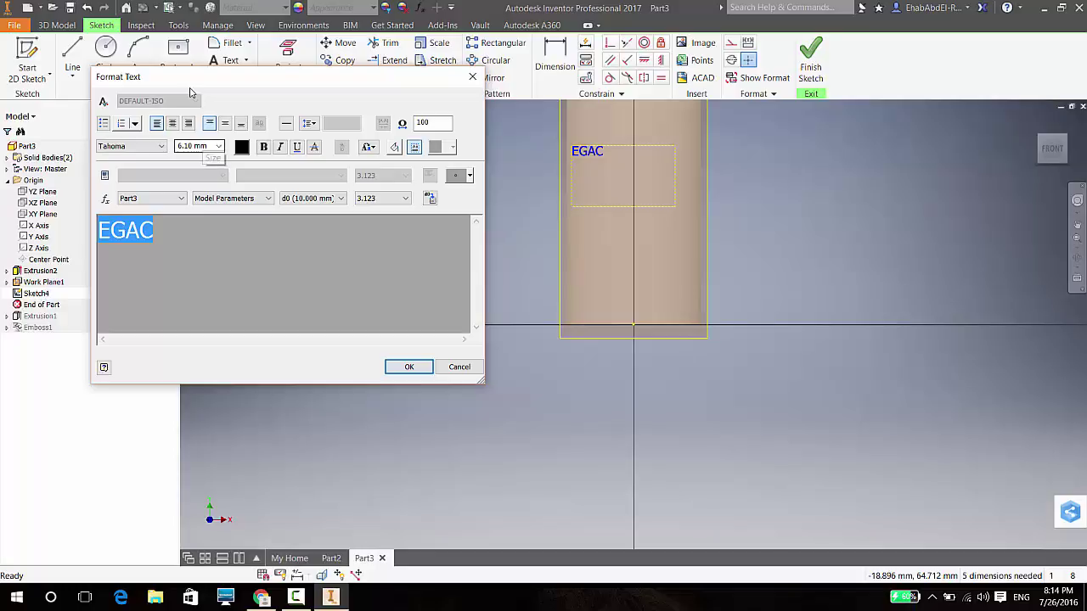
{"action": "key", "text": "Return"}
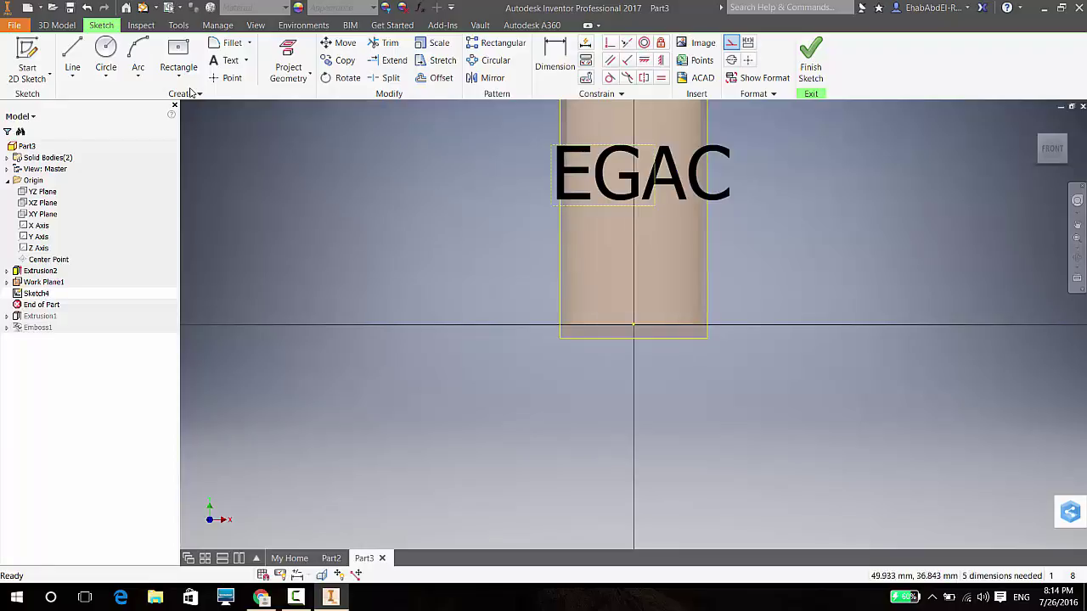
- Set the size of the EGAC sketch text to 20 mm
{"action": "key", "text": "F4"}
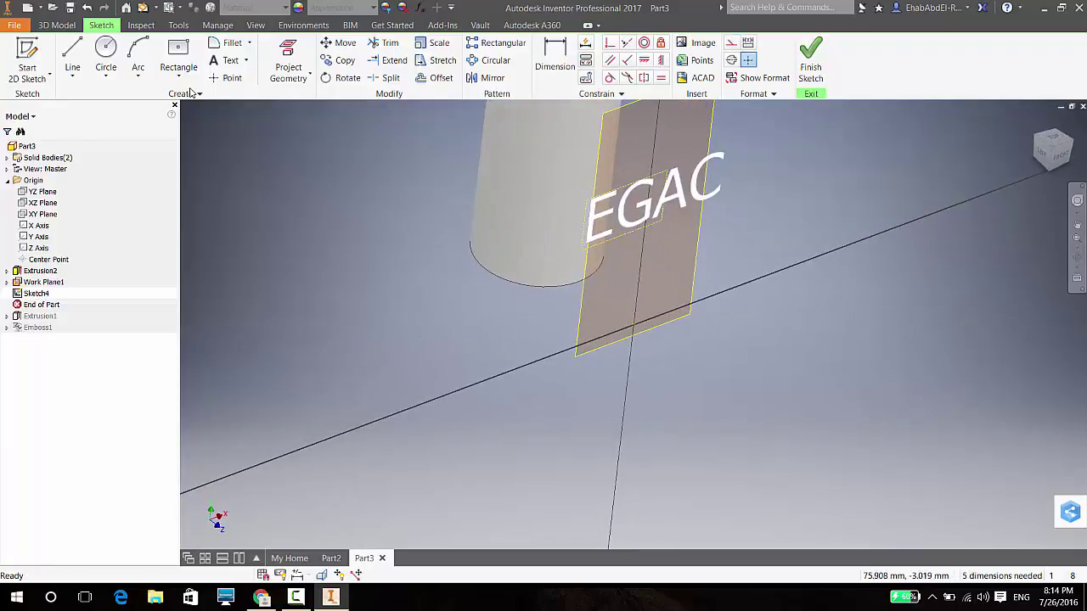
{"action": "double_click", "coordinate": [654, 199]}
{"action": "key", "text": "ctrl+a"}
{"action": "type", "text": "20"}
{"action": "key", "text": "Return"}
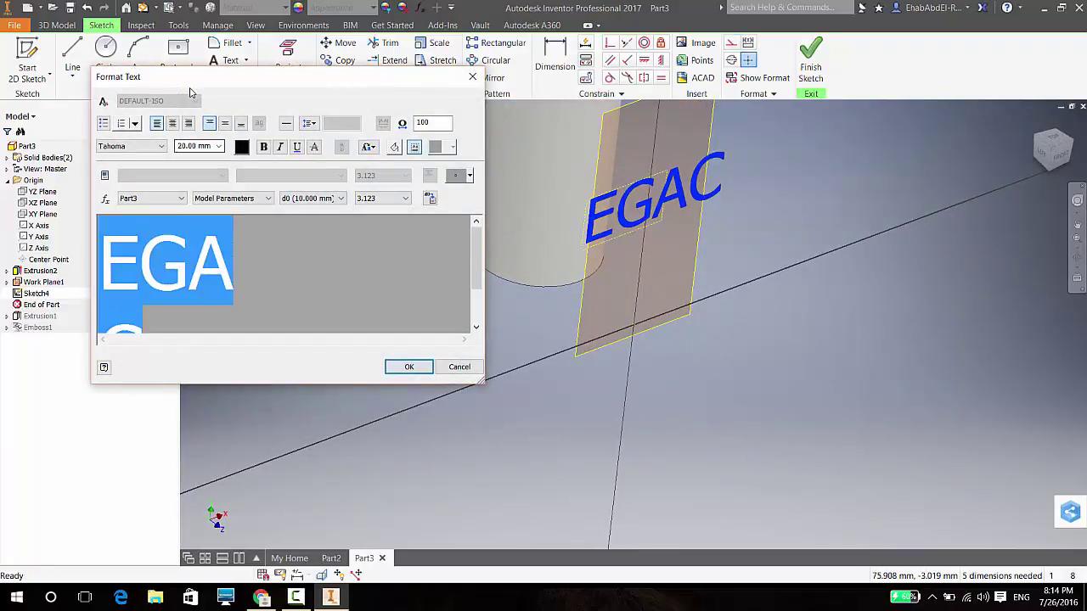
{"action": "key", "text": "Return"}
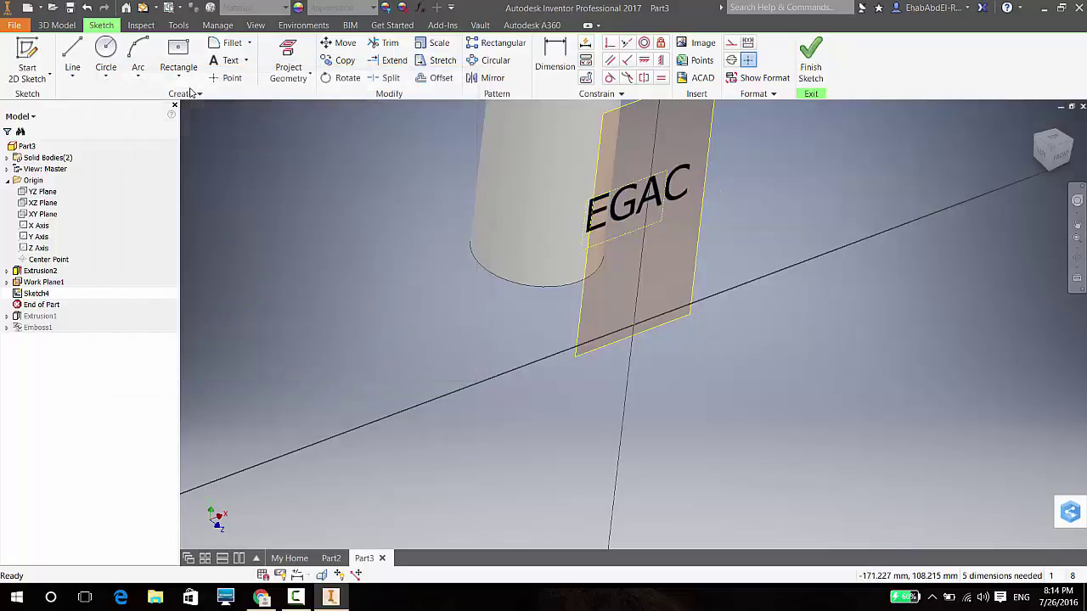
- Finish the text sketch and hide the offset work plane
{"action": "key", "text": "ctrl+Return"}
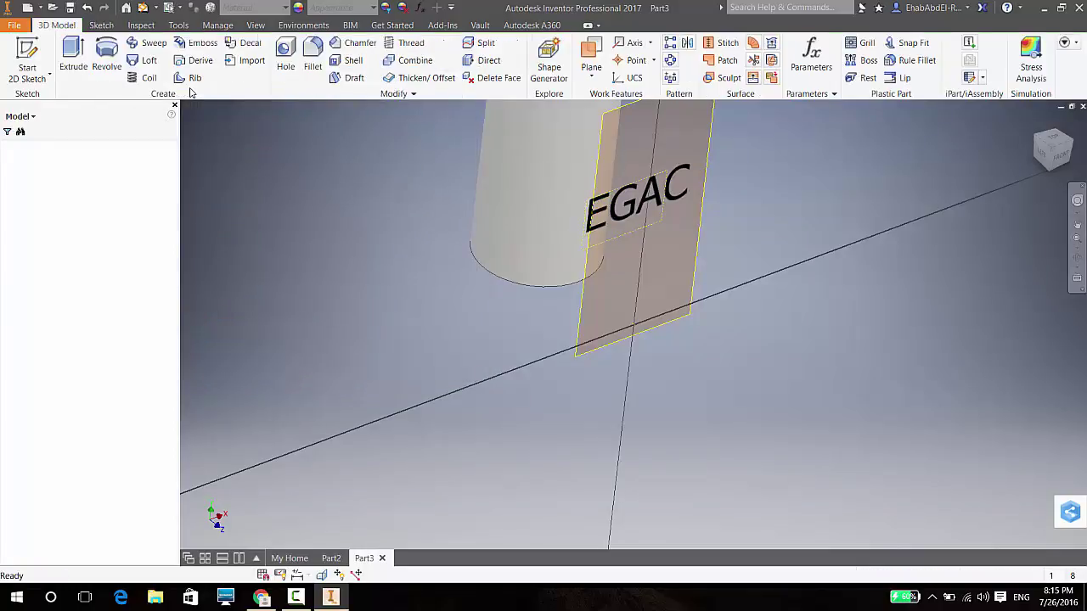
{"action": "right_click", "coordinate": [691, 280]}
{"action": "left_click", "coordinate": [691, 420]}
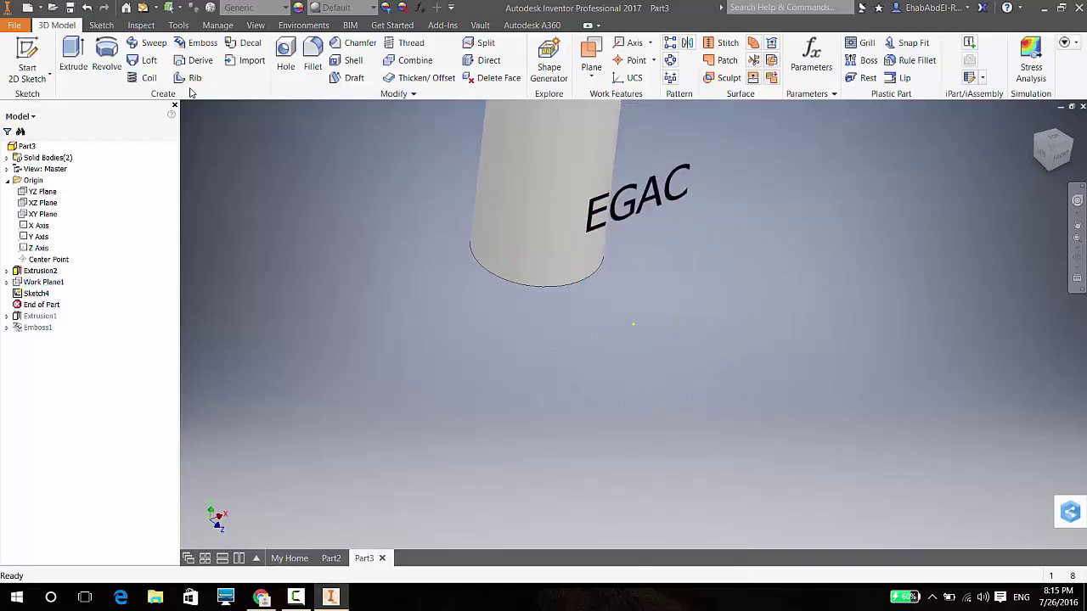
- Try to emboss the EGAC text 1 mm from the face without wrapping, in both directions
{"action": "middle_click_drag", "start_coordinate": [191, 91], "coordinate": [191, 92], "text": "shift"}
{"action": "key", "text": "Return"}
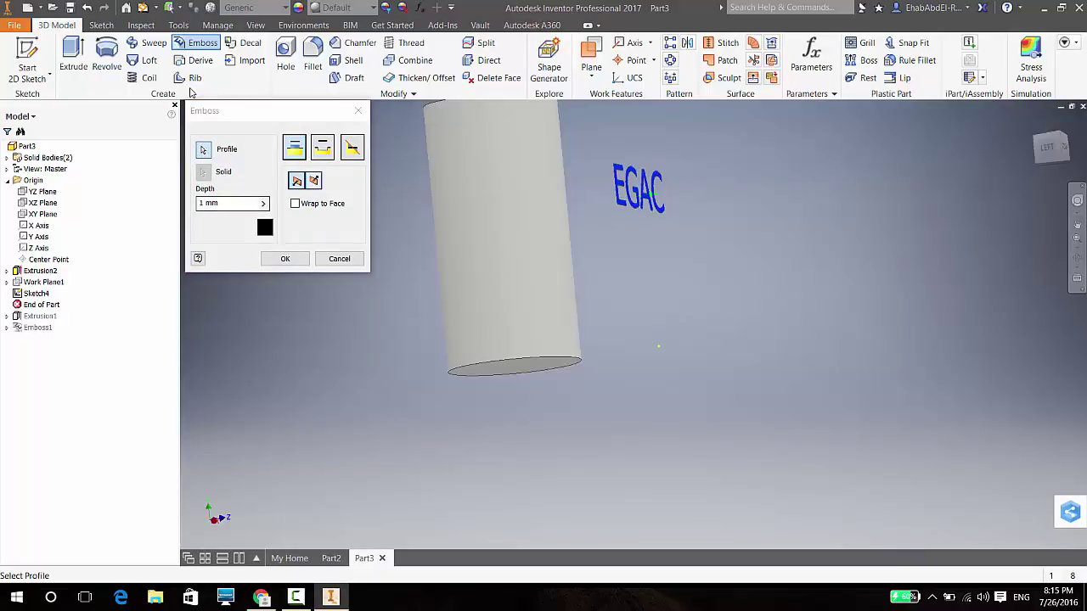
{"action": "key", "text": "Return"}
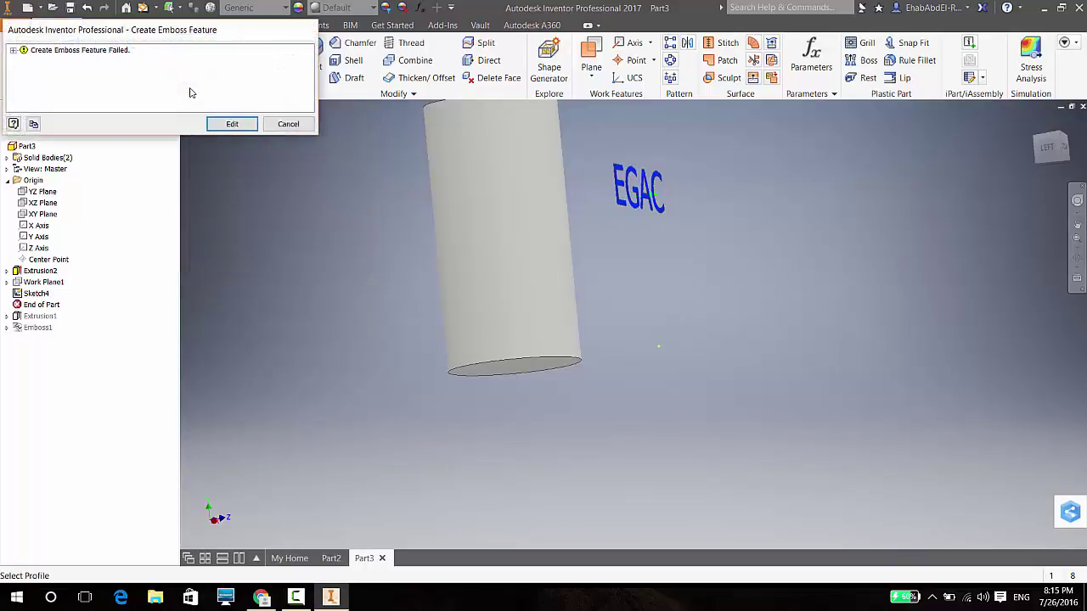
{"action": "key", "text": "Return"}
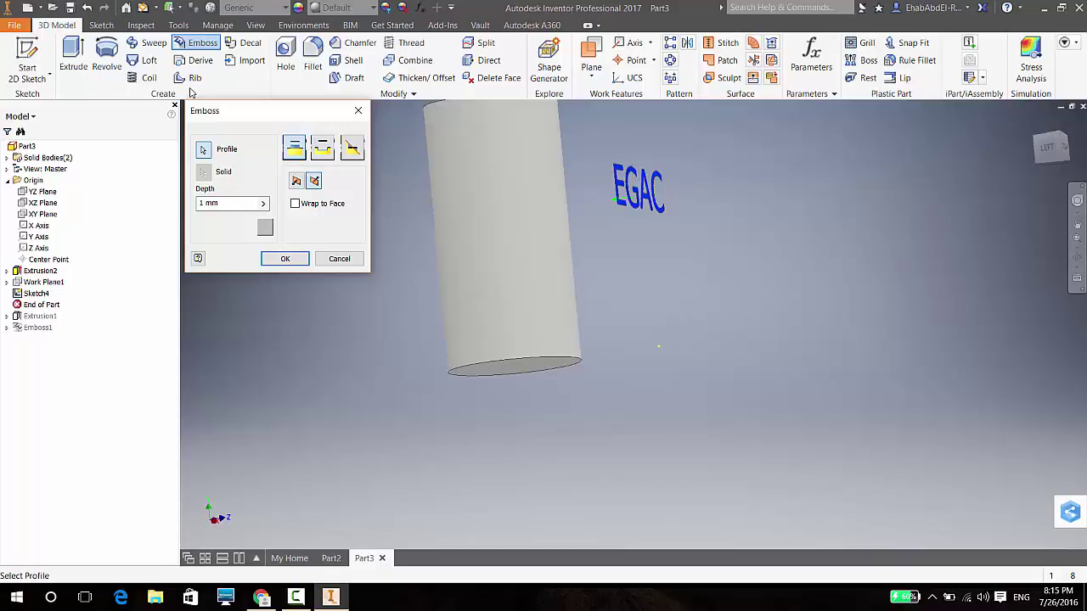
{"action": "key", "text": "Return"}
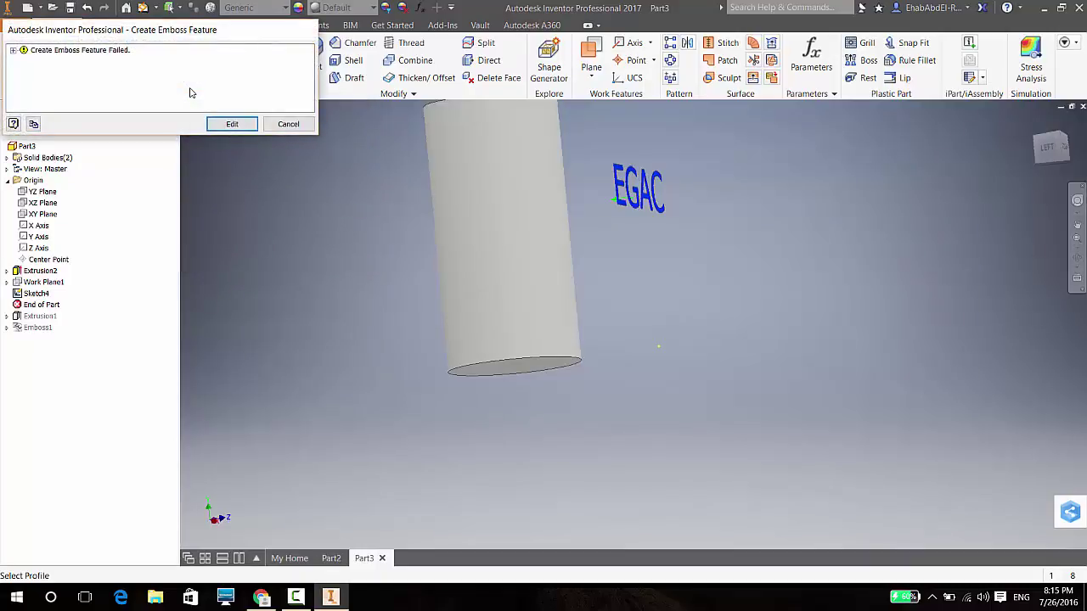
{"action": "key", "text": "Return"}
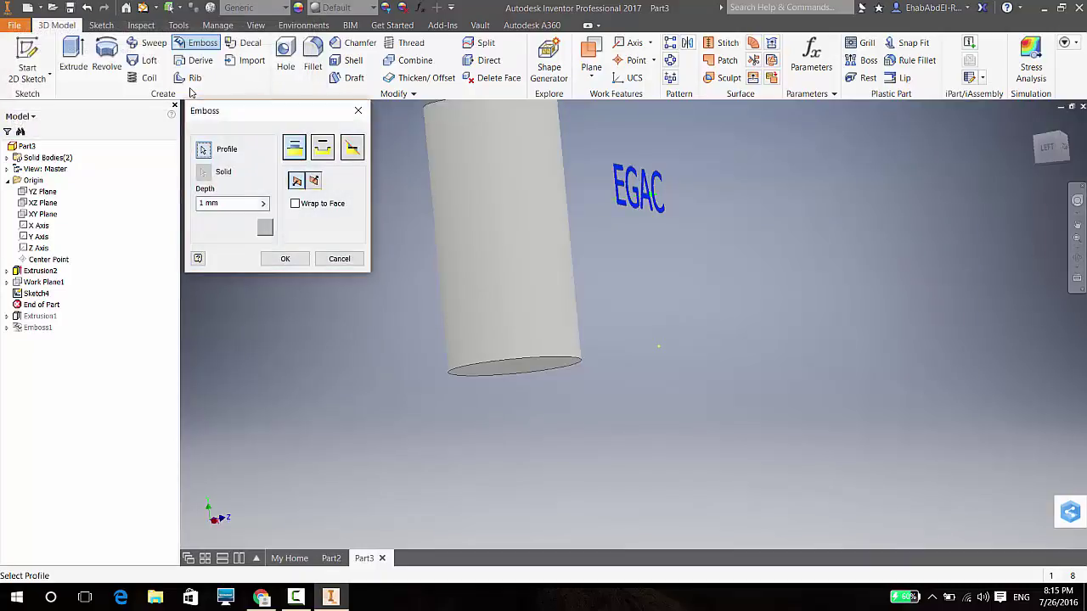
- Enable Wrap to Face with the cylinder's curved face and create the 1 mm EGAC emboss
{"action": "key", "text": "space"}
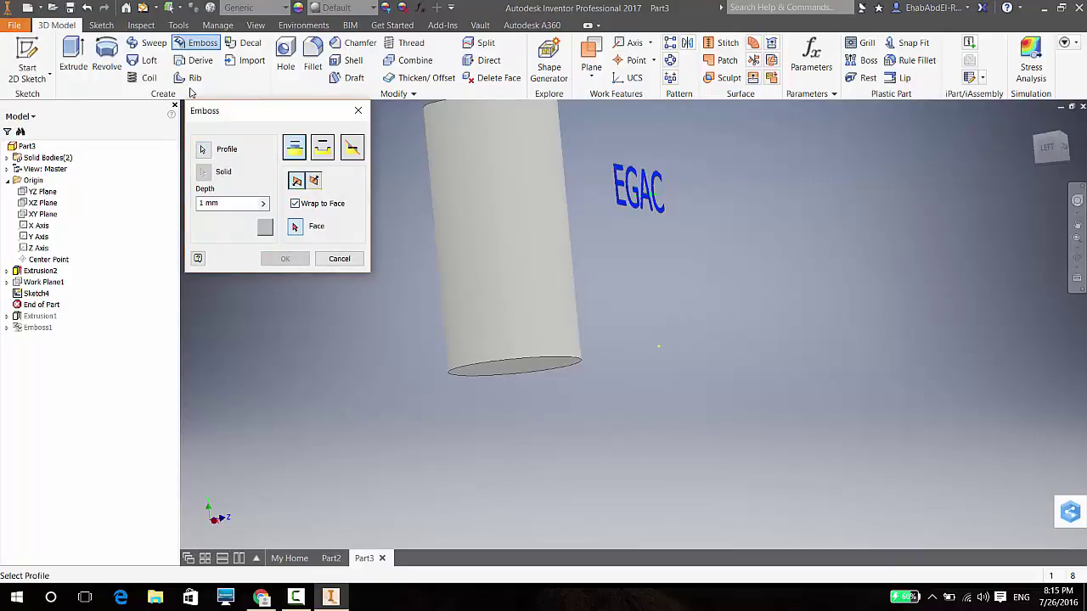
{"action": "left_click", "coordinate": [294, 203]}
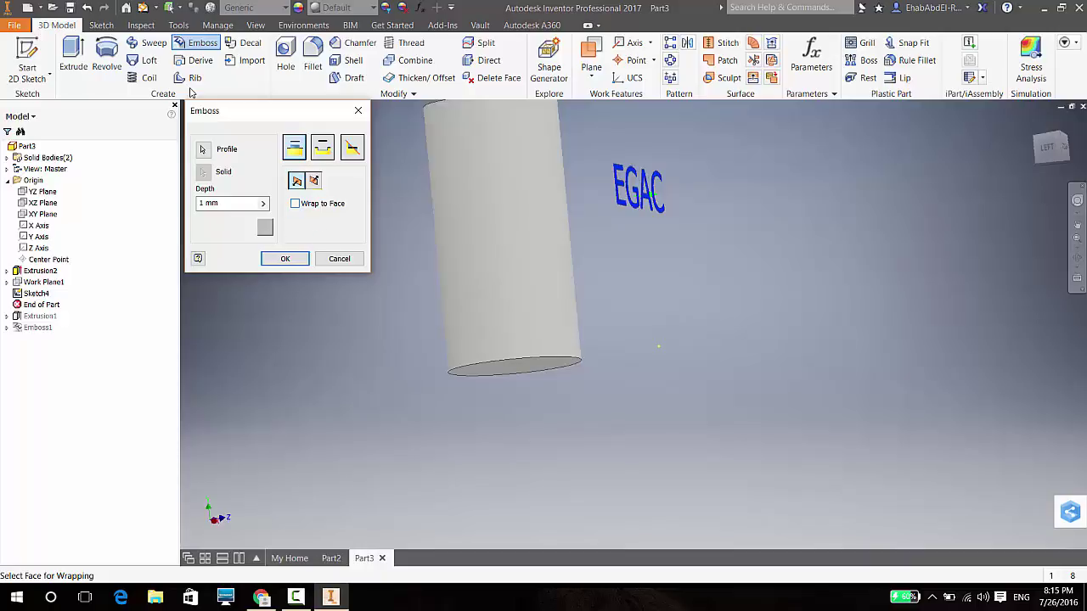
{"action": "left_click", "coordinate": [295, 203]}
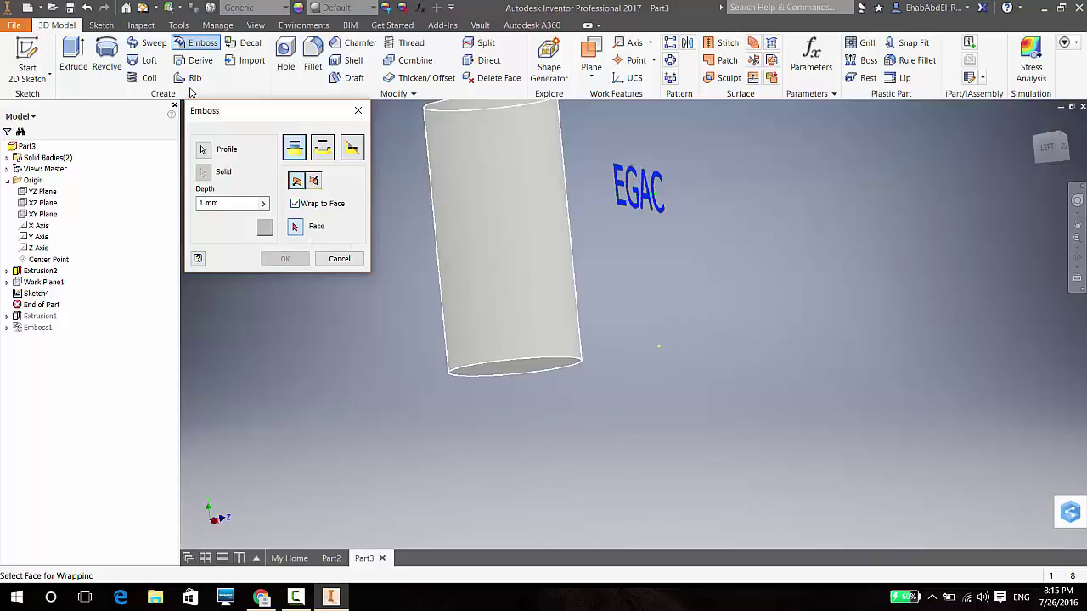
{"action": "left_click", "coordinate": [450, 347]}
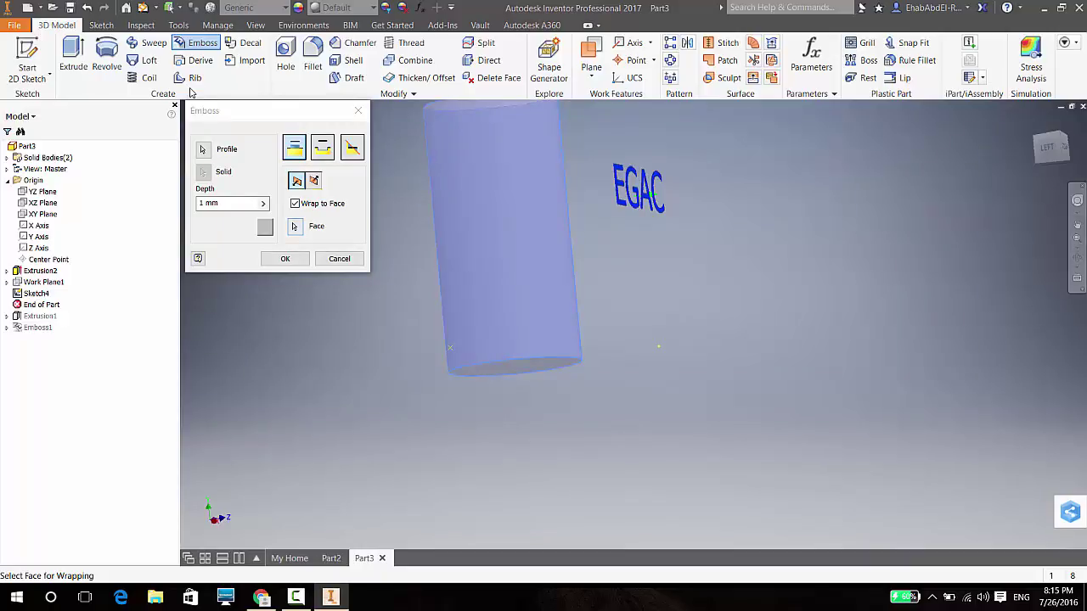
{"action": "scroll", "coordinate": [628, 179], "scroll_direction": "up", "scroll_amount": 3}
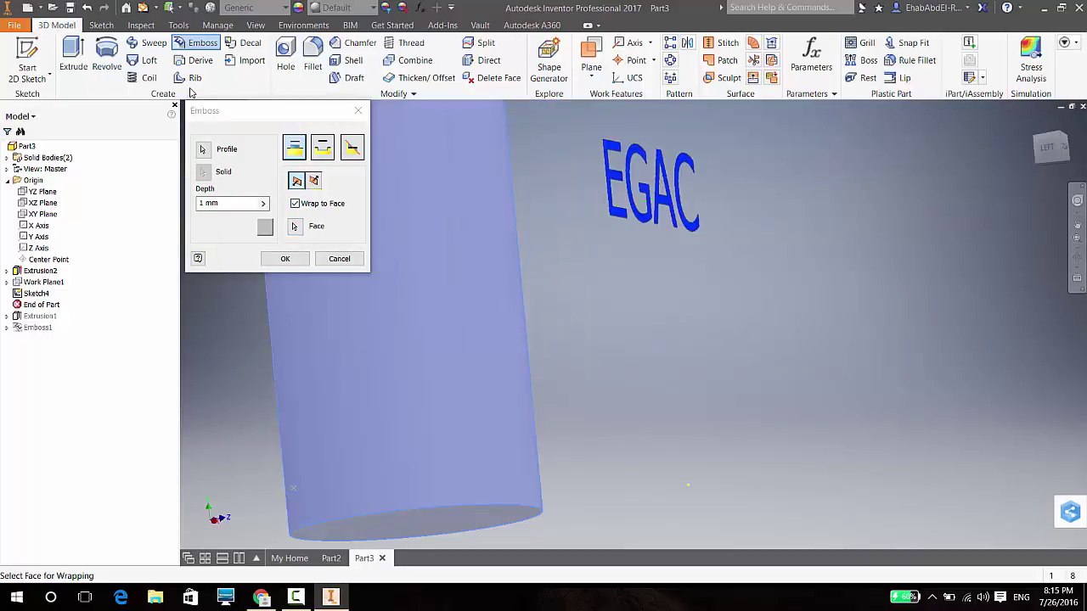
{"action": "scroll", "coordinate": [663, 212], "scroll_direction": "down", "scroll_amount": 3}
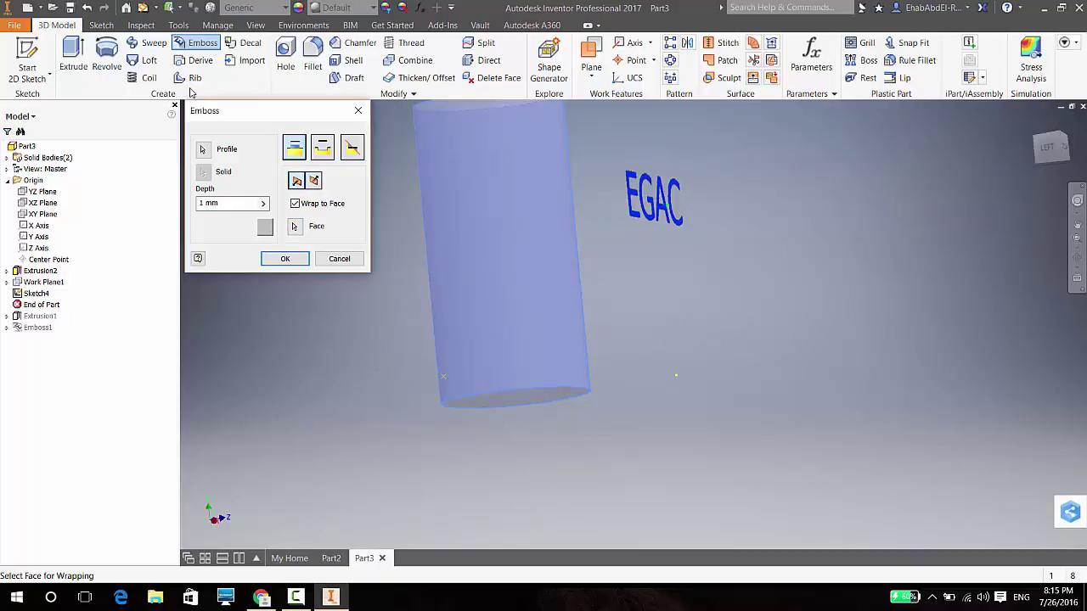
{"action": "key", "text": "Return"}
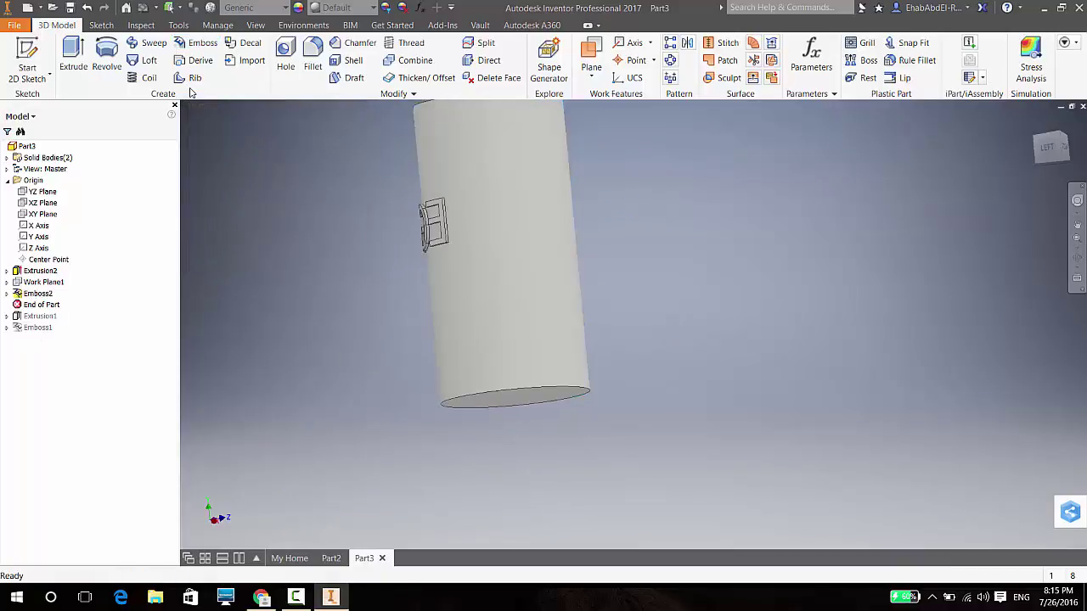
- Edit the EGAC emboss feature to reverse its direction toward the other side of the cylinder
{"action": "key", "text": "F4"}
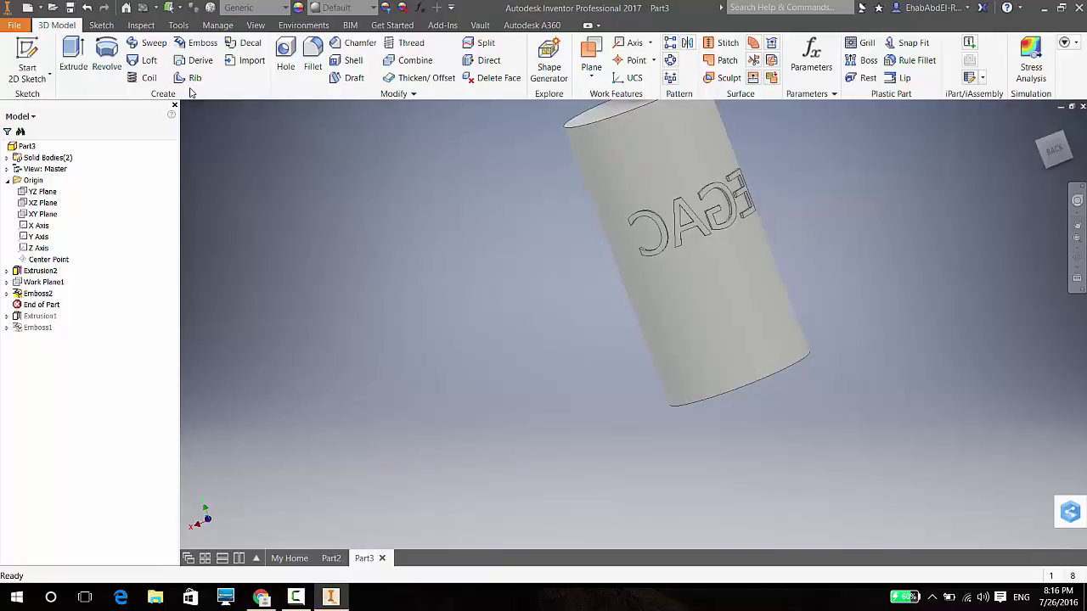
{"action": "right_click", "coordinate": [37, 292]}
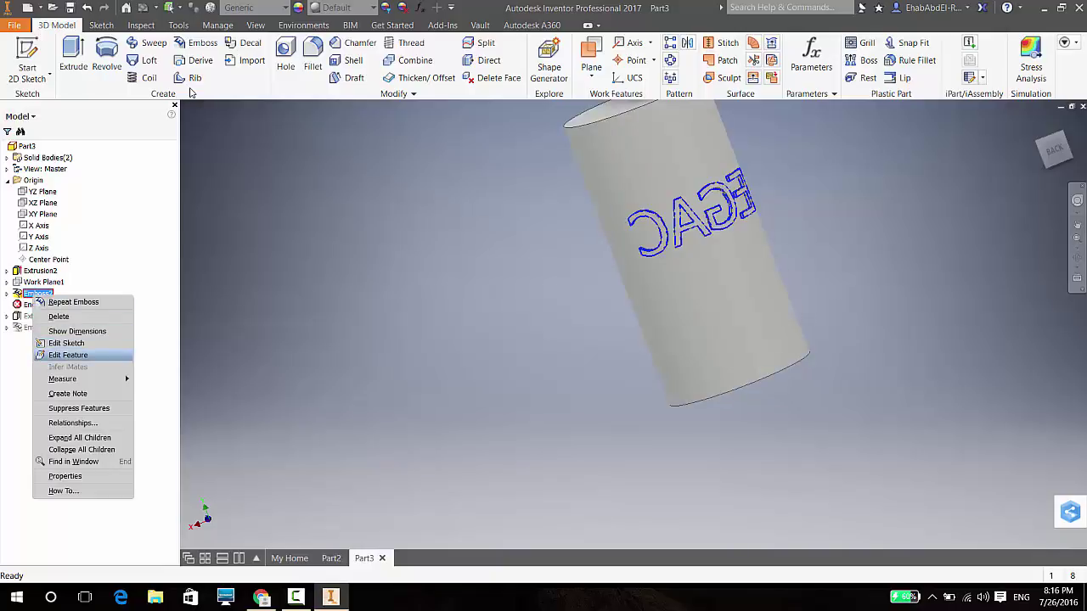
{"action": "key", "text": "Return"}
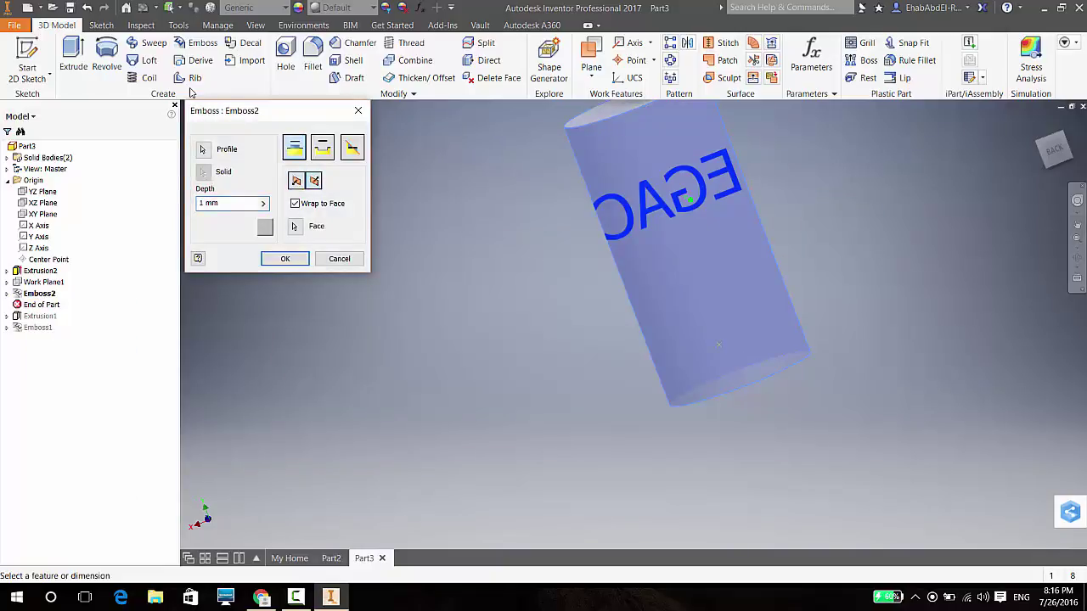
{"action": "key", "text": "Return"}
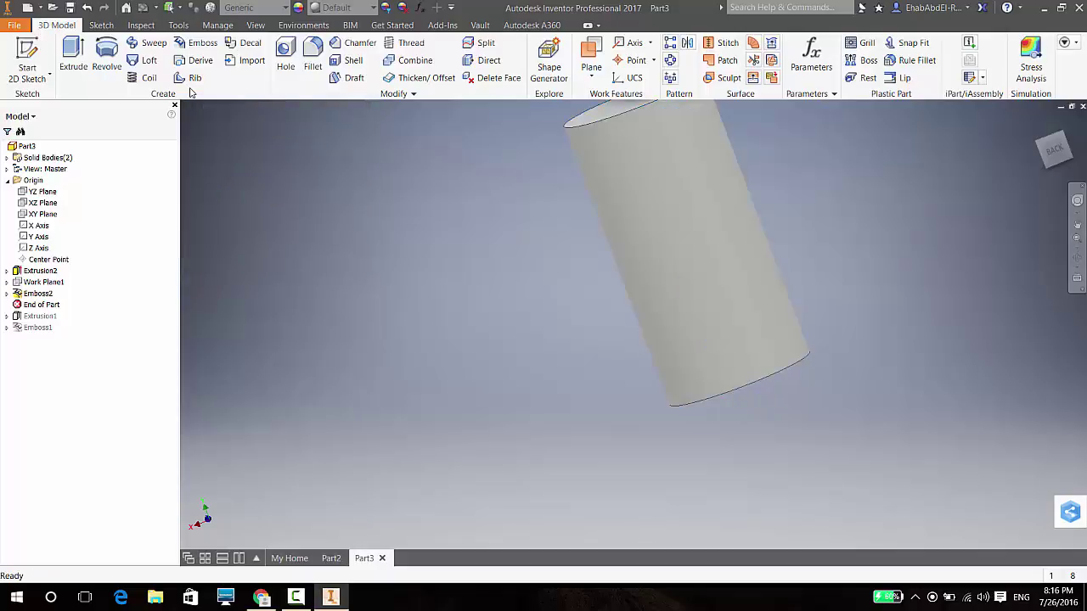
- Inspect the wrapped EGAC text and edit its emboss feature at 1 mm depth with Wrap to Face enabled
{"action": "middle_click_drag", "start_coordinate": [191, 91], "coordinate": [191, 92], "text": "shift"}
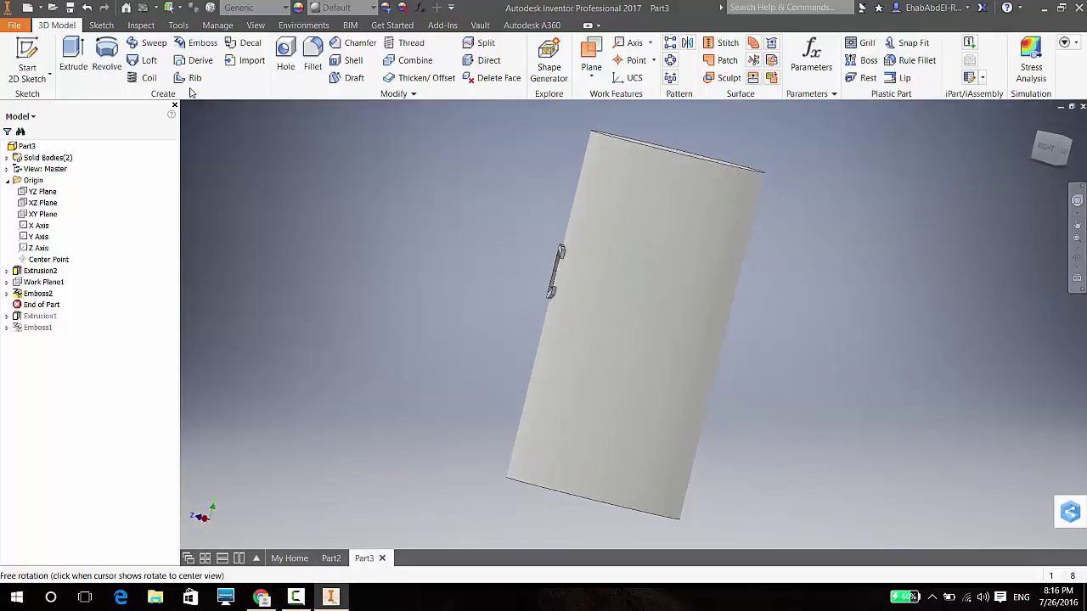
{"action": "key", "text": "F6"}
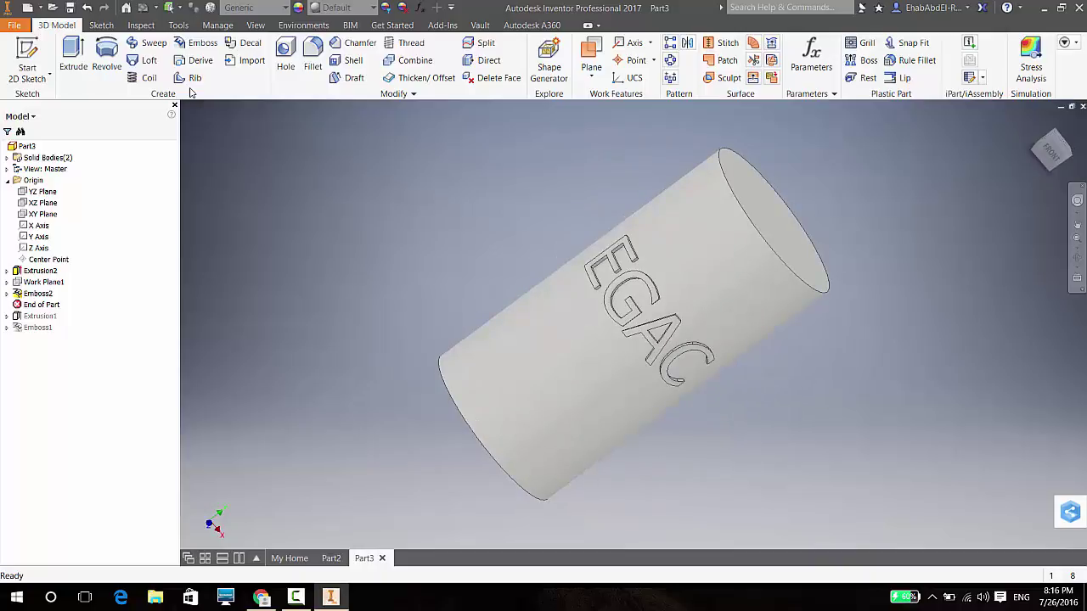
{"action": "right_click", "coordinate": [26, 294]}
{"action": "left_click", "coordinate": [54, 353]}
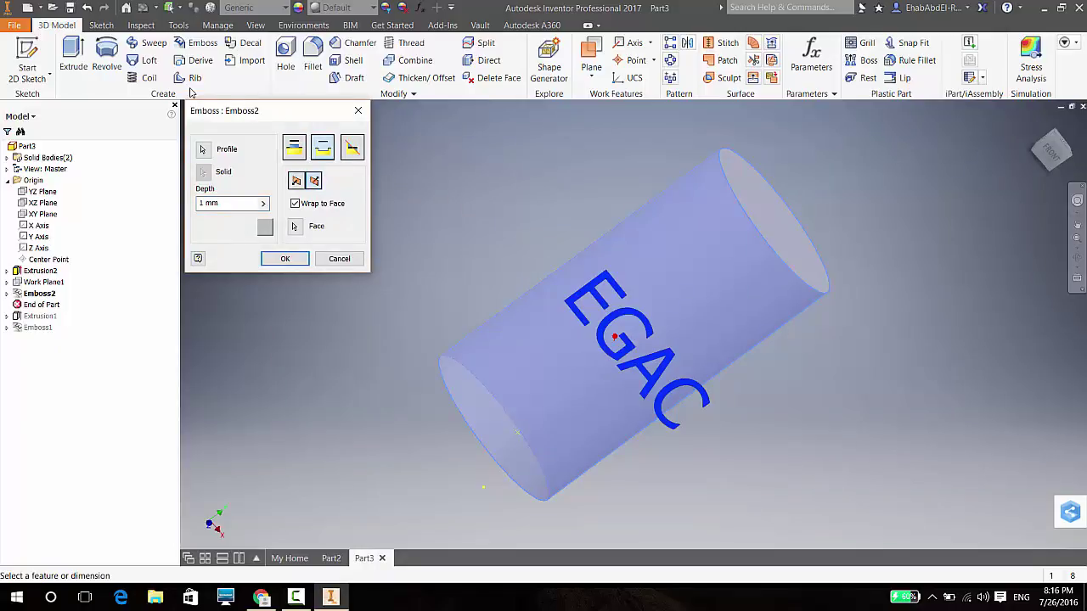
{"action": "key", "text": "Return"}
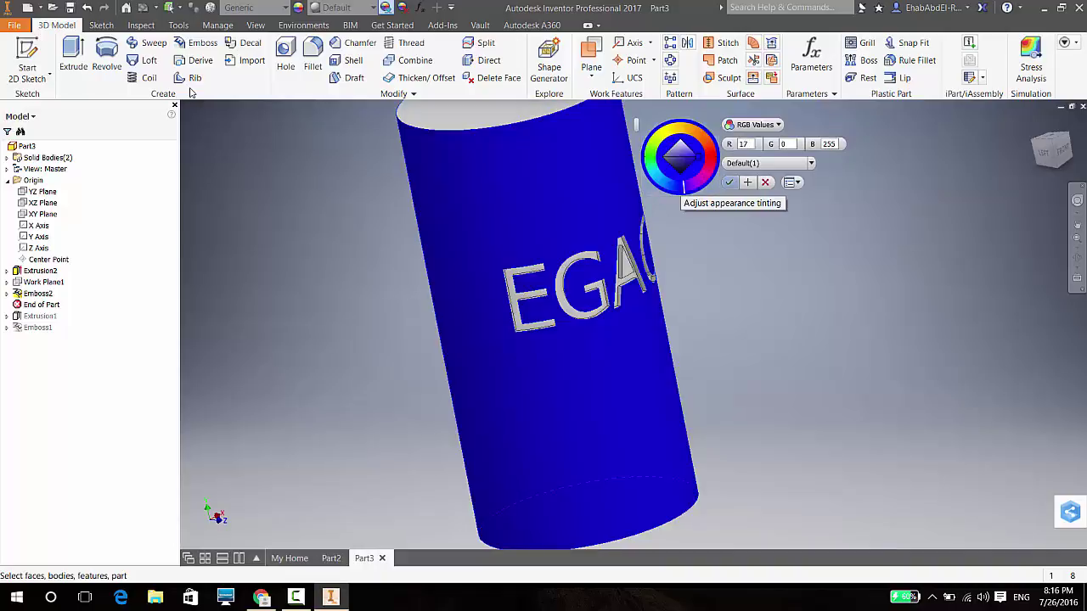
- Tint the cylinder's curved face blue (RGB 17, 0, 255) and the E and G letter faces pink (RGB 255, 0, 110)
{"action": "key", "text": "Return"}
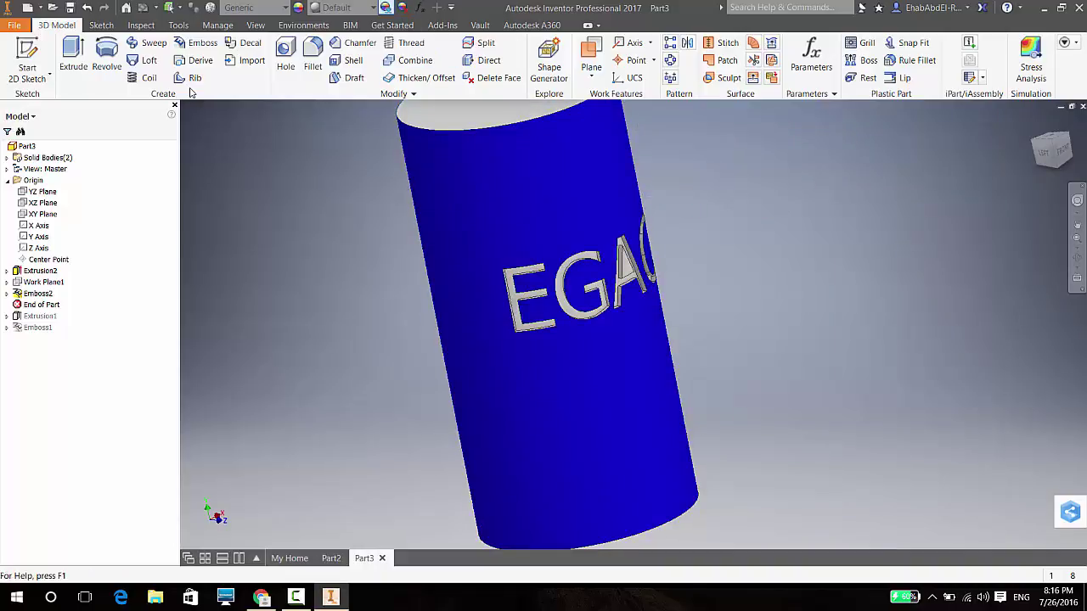
{"action": "key", "text": "Return"}
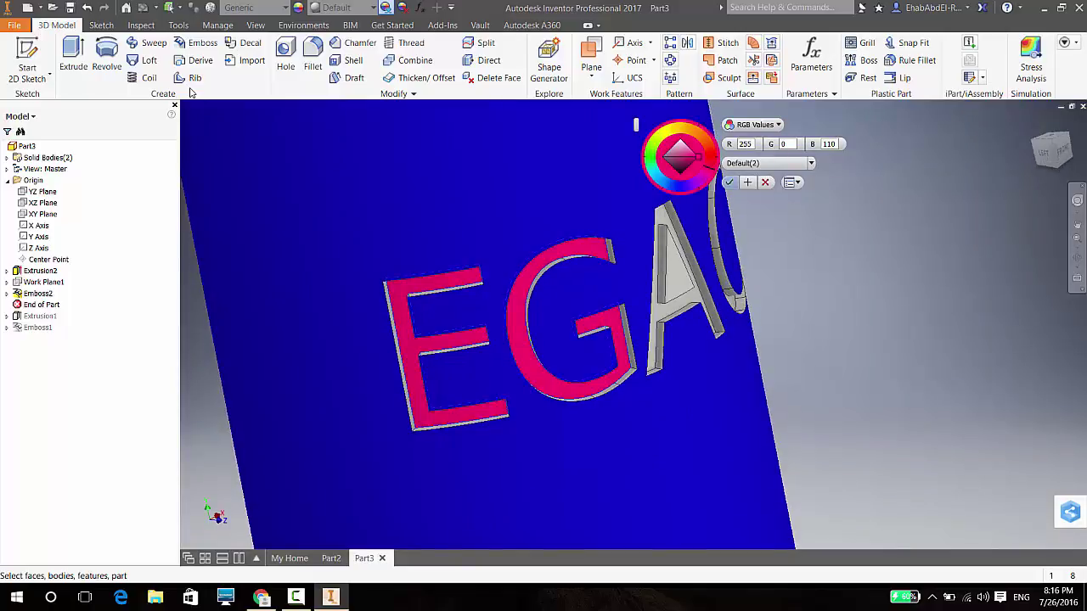
{"action": "key", "text": "F6"}
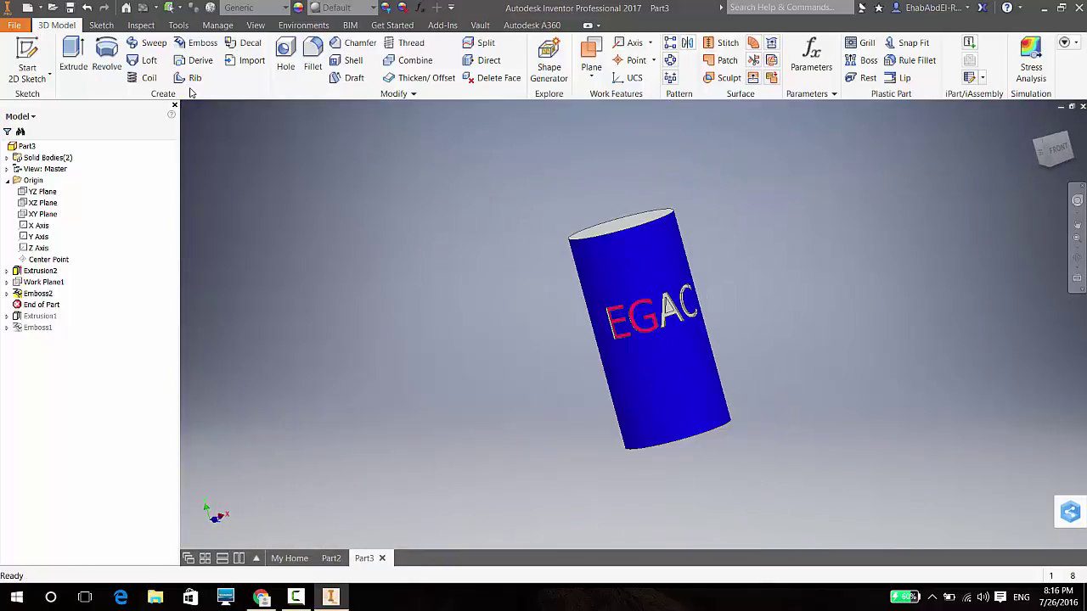
{"action": "key", "text": "F4"}
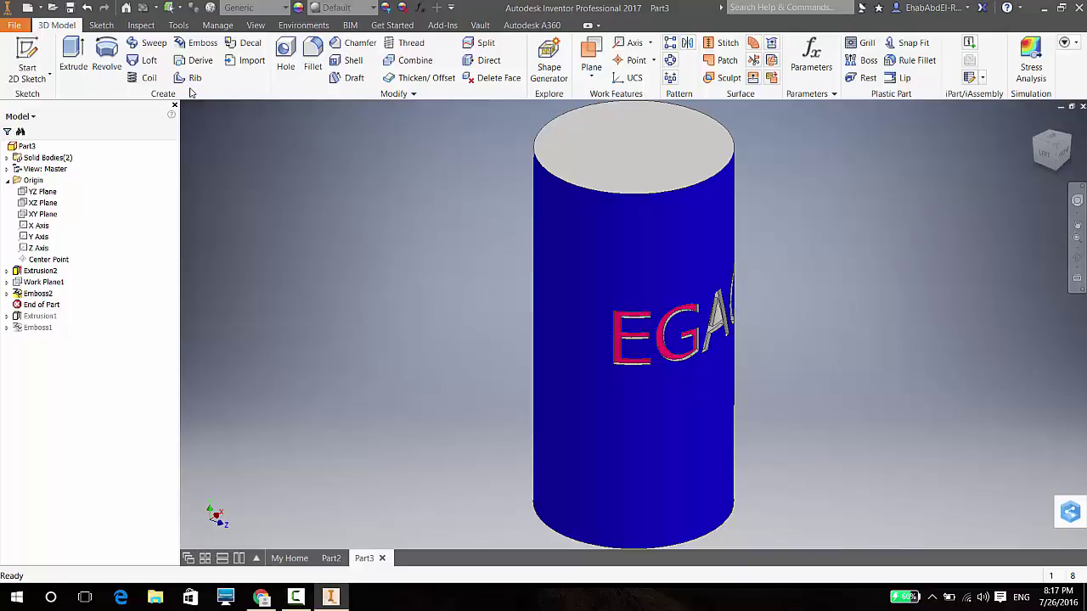
- Open 1.Ball Valve.pdf from the desktop Projects folder, view its first two pages, close it and return to Inventor
{"action": "key", "text": "super+d"}
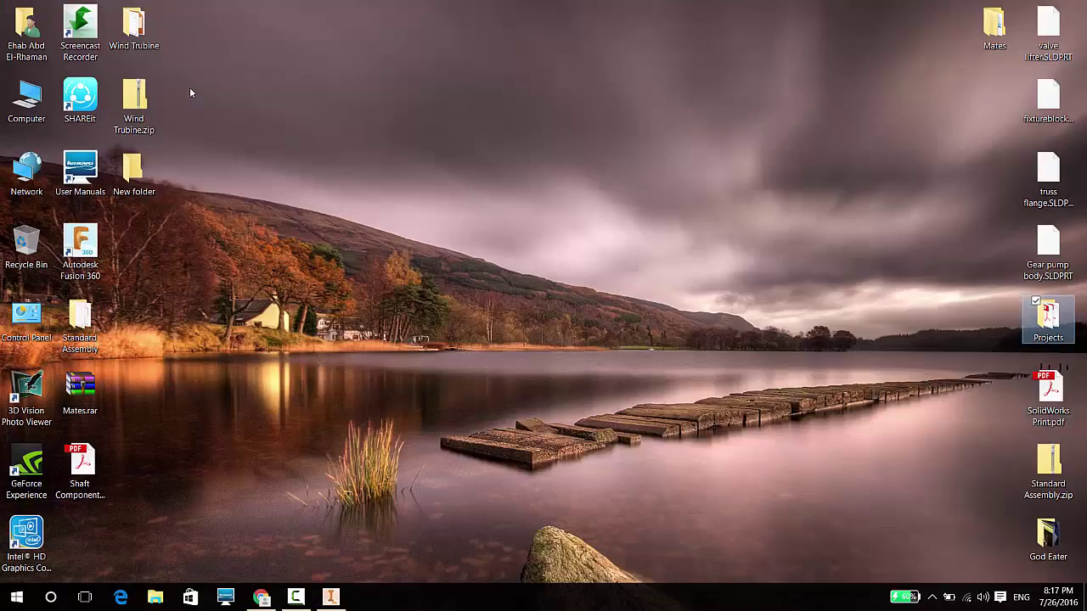
{"action": "key", "text": "Return"}
{"action": "key", "text": "Left"}
{"action": "key", "text": "Return"}
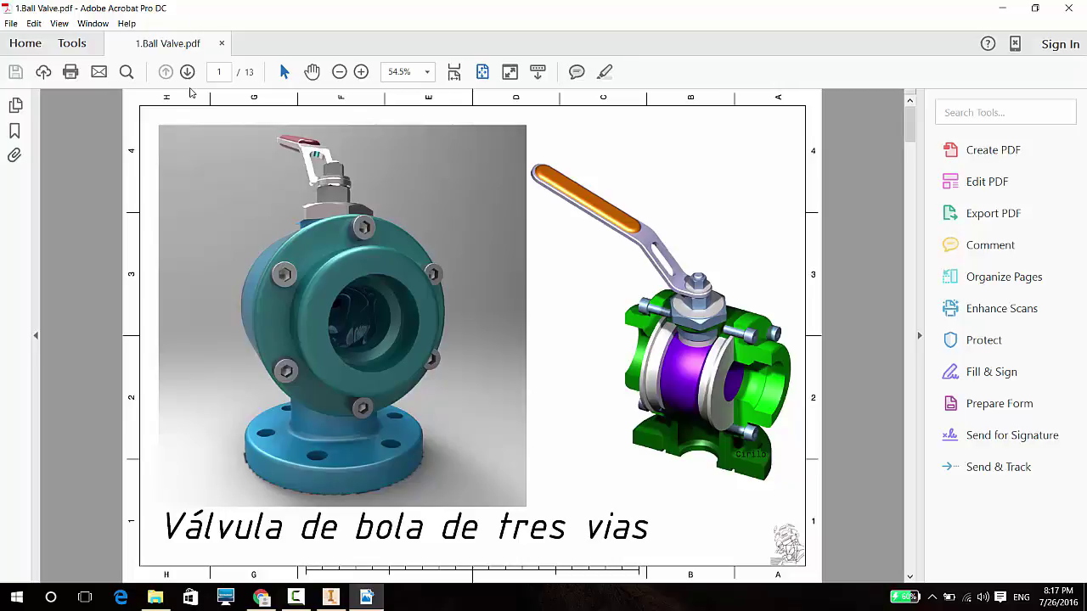
{"action": "key", "text": "Right"}
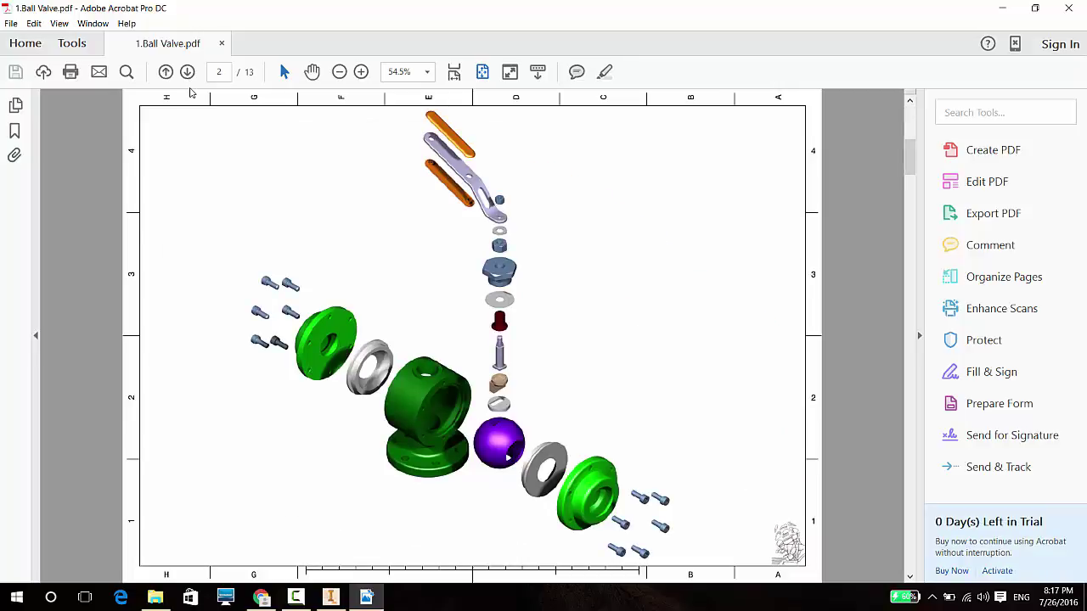
{"action": "key", "text": "ctrl+q"}
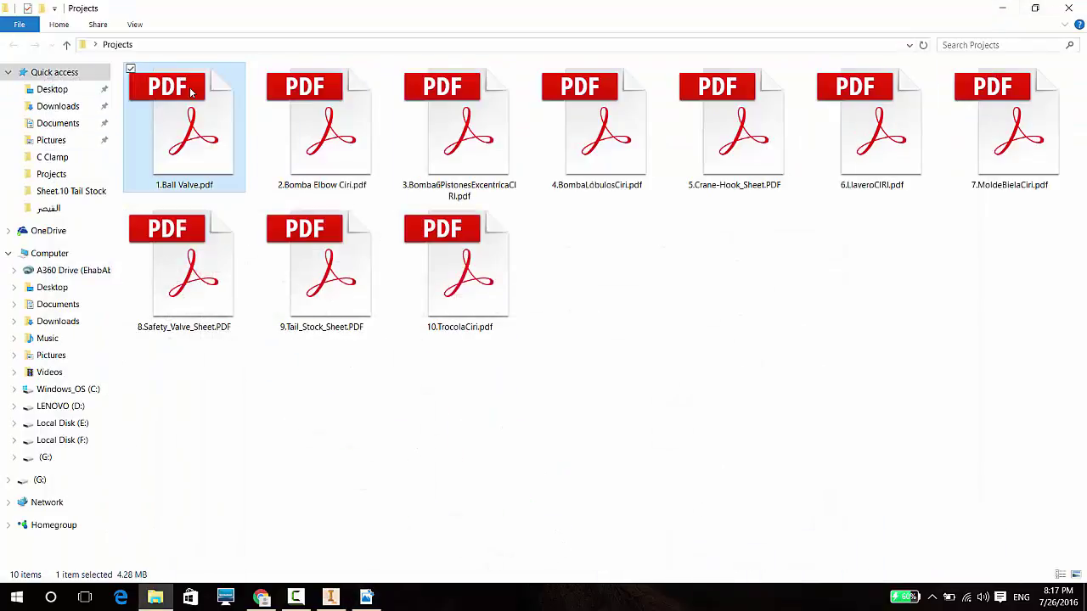
{"action": "key", "text": "alt+Tab"}
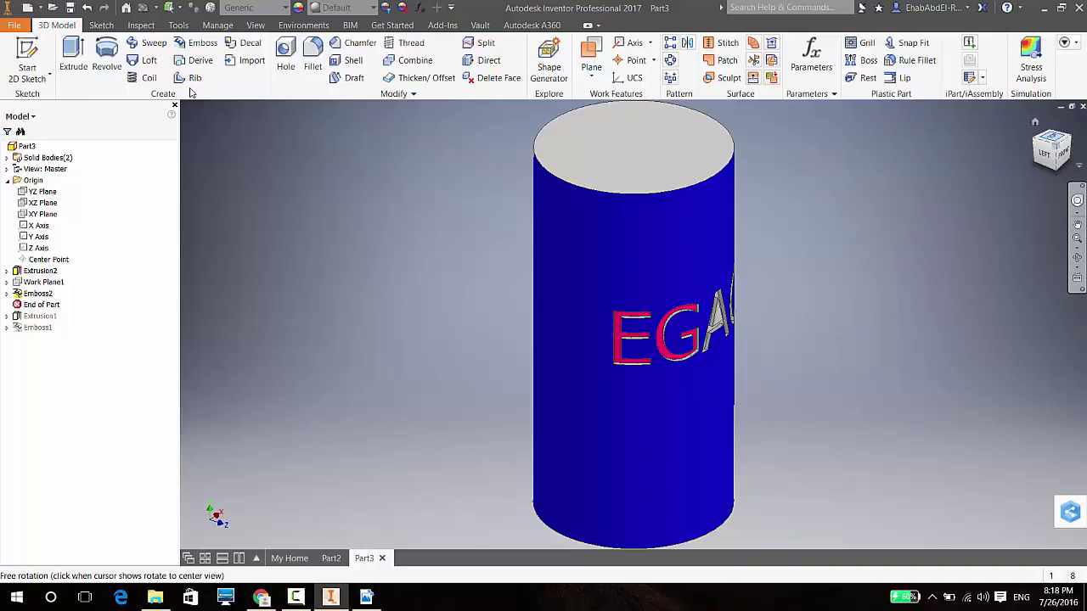
- Sketch a circle on the YZ plane and extrude it 100 mm to form a rod projecting from the cylinder's side
{"action": "left_click_drag", "start_coordinate": [1051, 149], "coordinate": [1043, 141]}
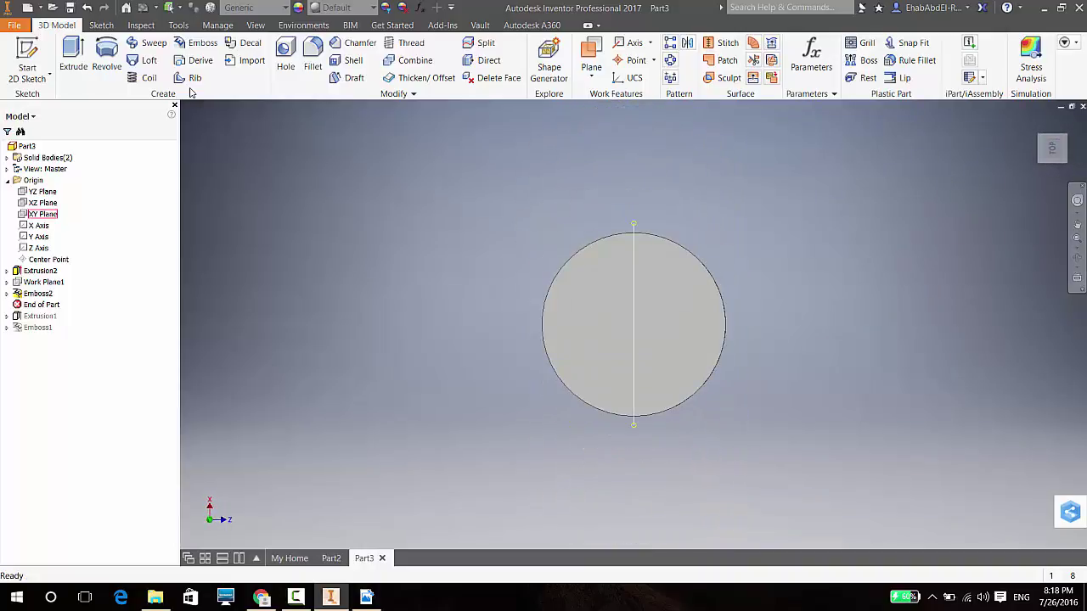
{"action": "left_click", "coordinate": [645, 317]}
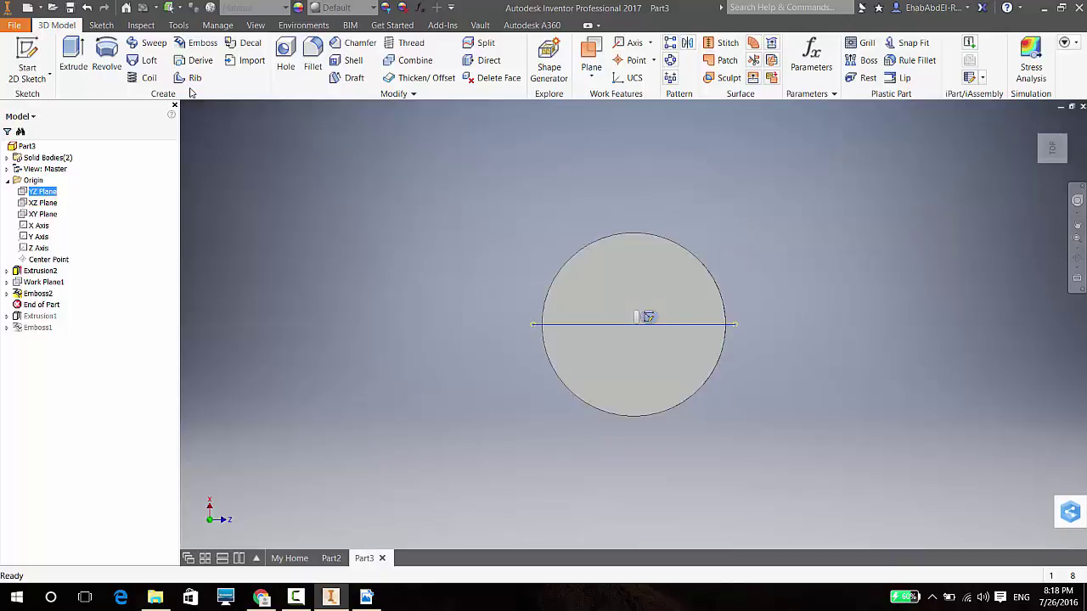
{"action": "key", "text": "s"}
{"action": "key", "text": "c"}
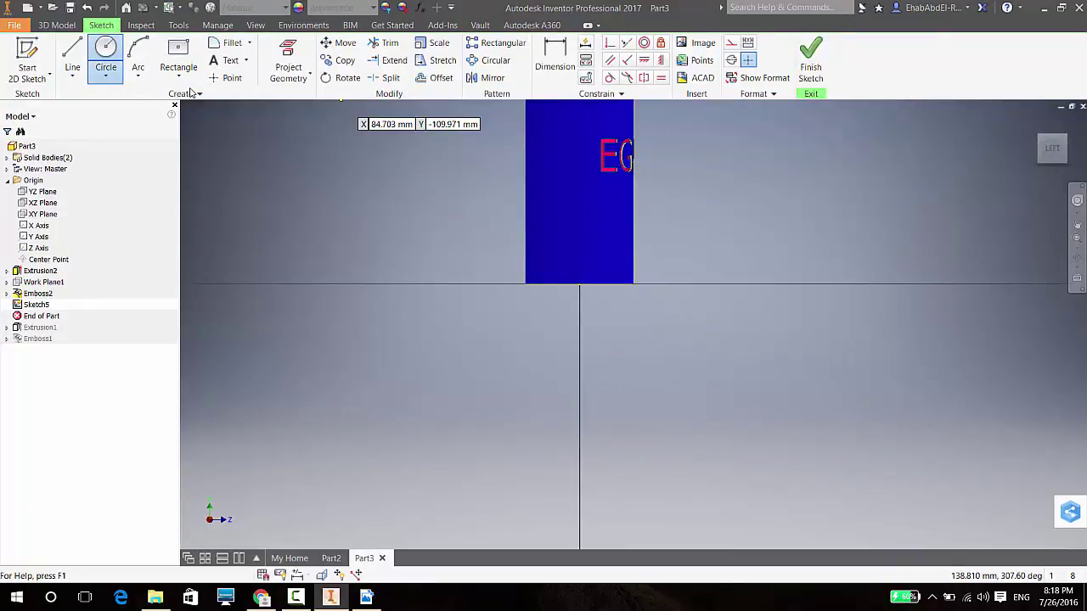
{"action": "key", "text": "e"}
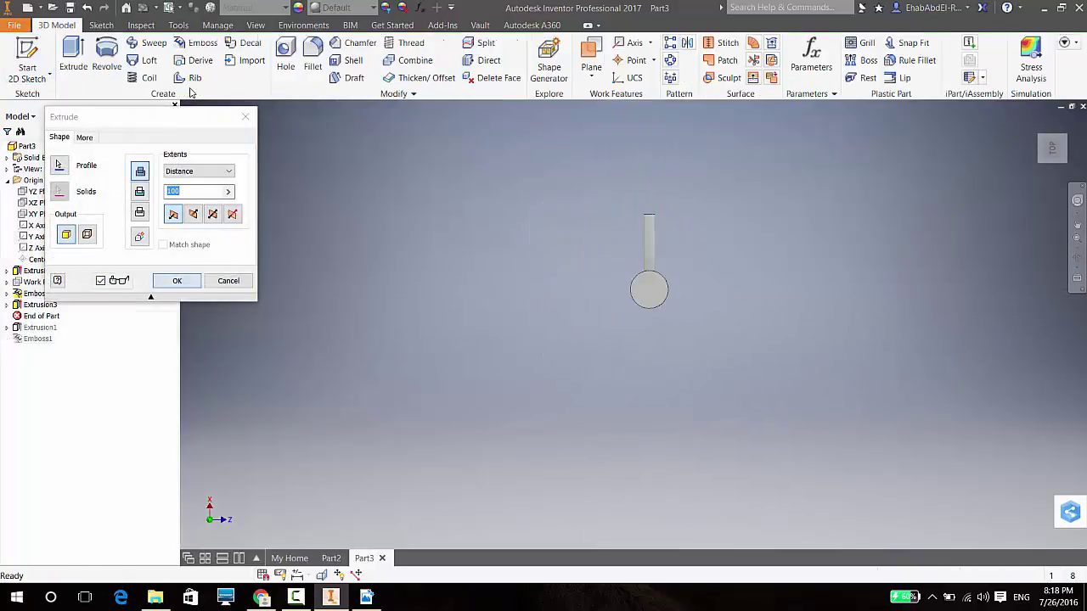
{"action": "key", "text": "Escape"}
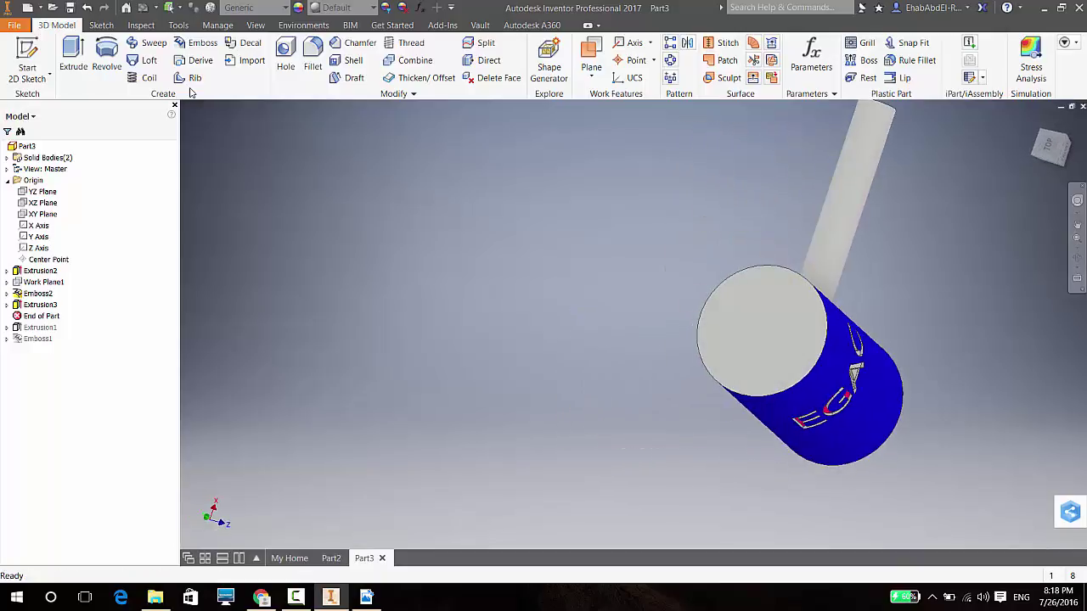
- Circular-pattern the extruded rod around the cylinder's axis with 3 occurrences over 360 deg
{"action": "key", "text": "F6"}
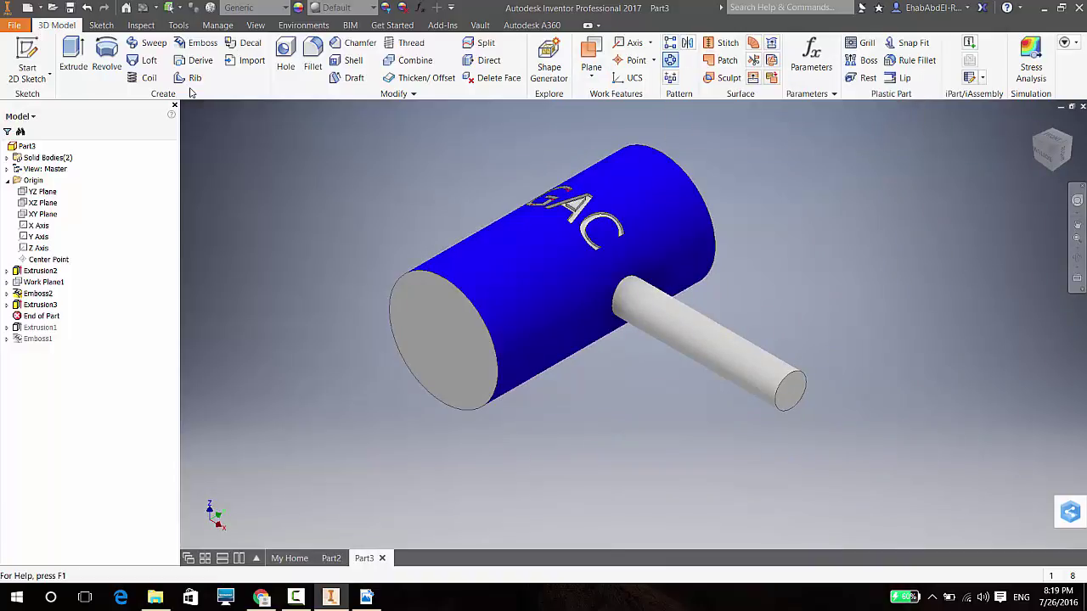
{"action": "key", "text": "ctrl+shift+o"}
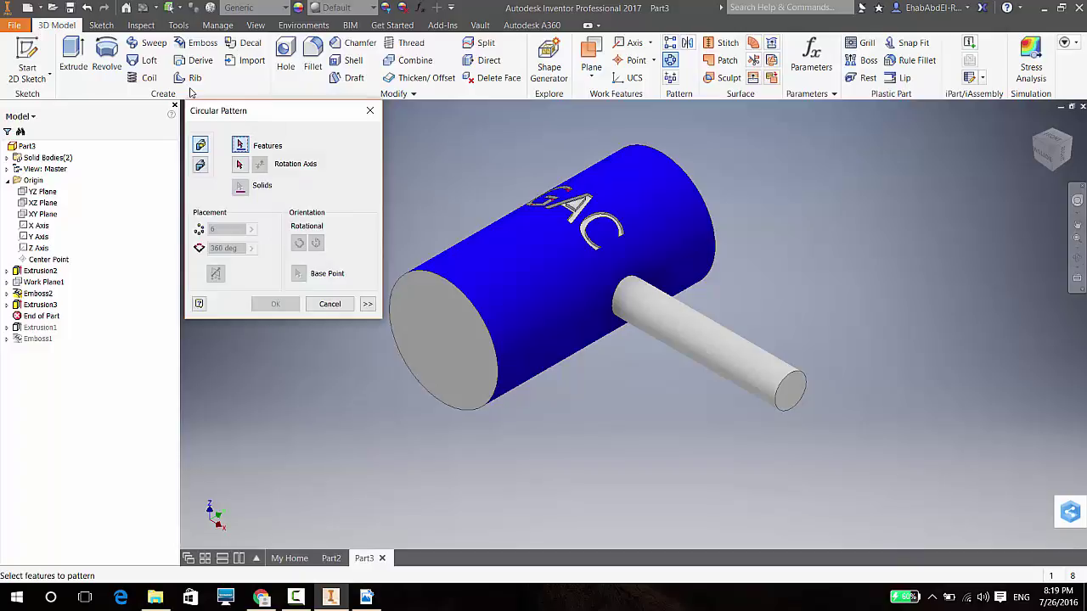
{"action": "left_click", "coordinate": [705, 339]}
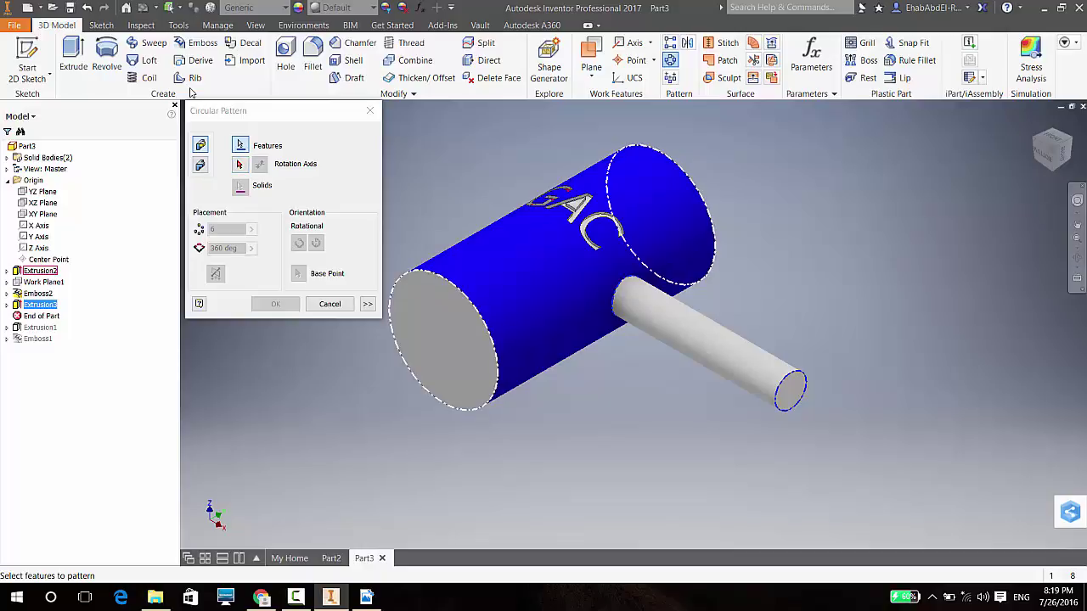
{"action": "left_click", "coordinate": [543, 272]}
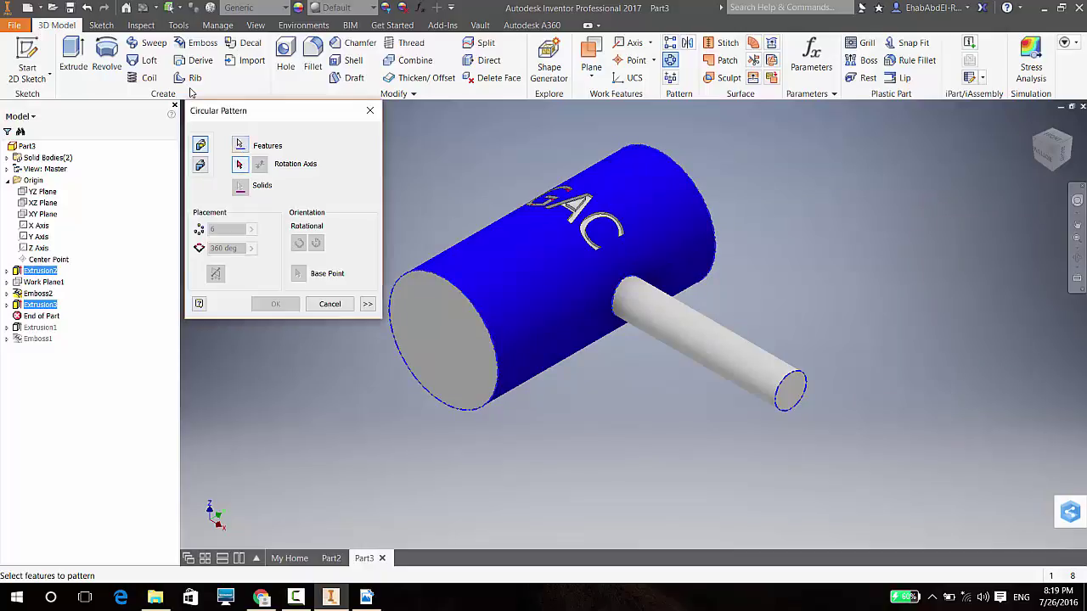
{"action": "key", "text": "Escape"}
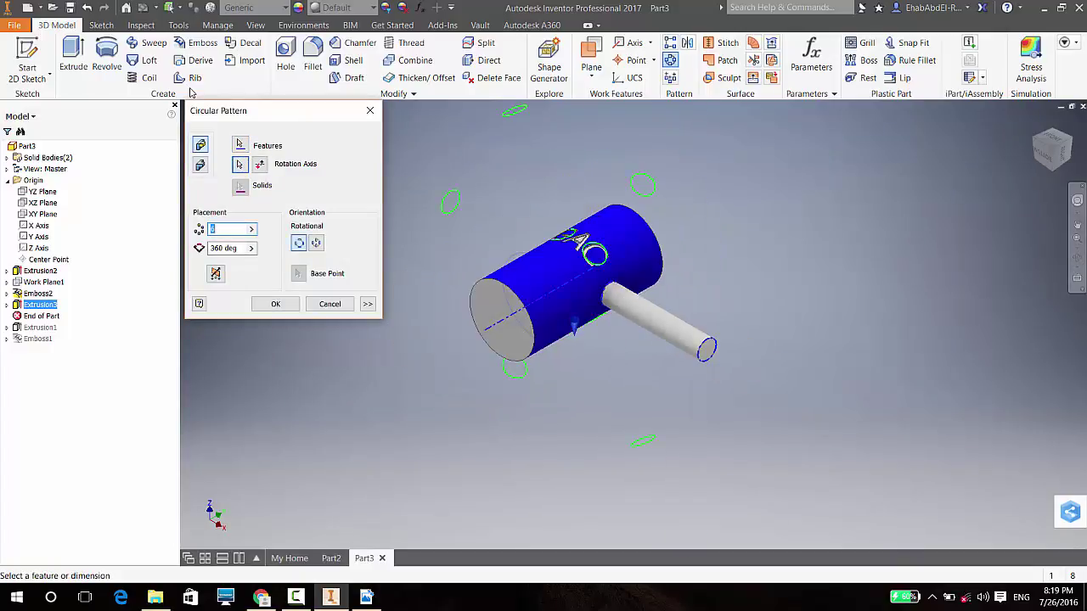
{"action": "type", "text": "6"}
{"action": "key", "text": "Tab"}
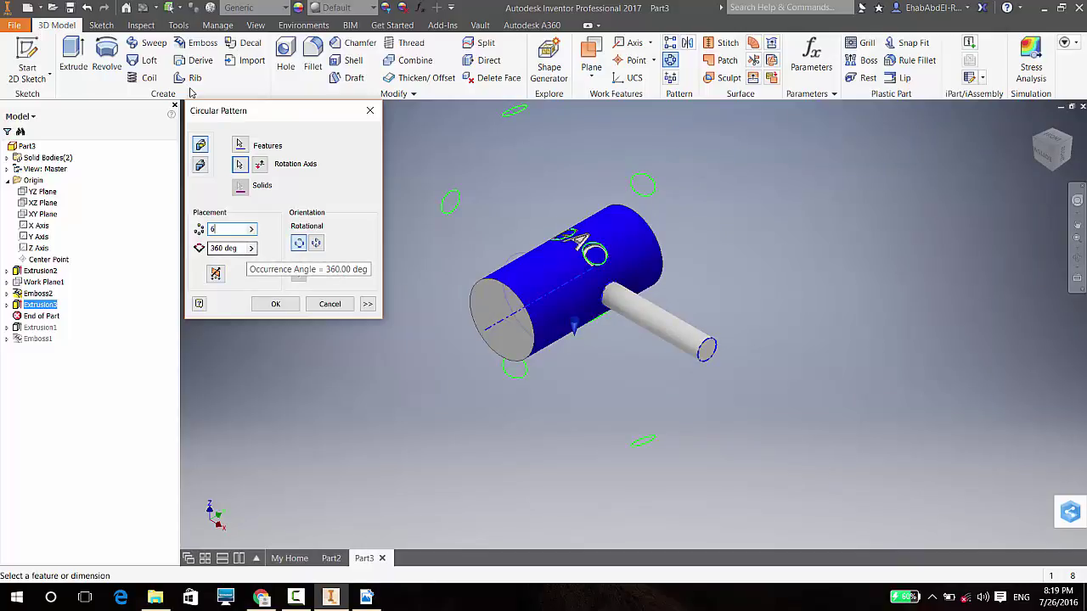
{"action": "key", "text": "shift+Tab"}
{"action": "type", "text": "3"}
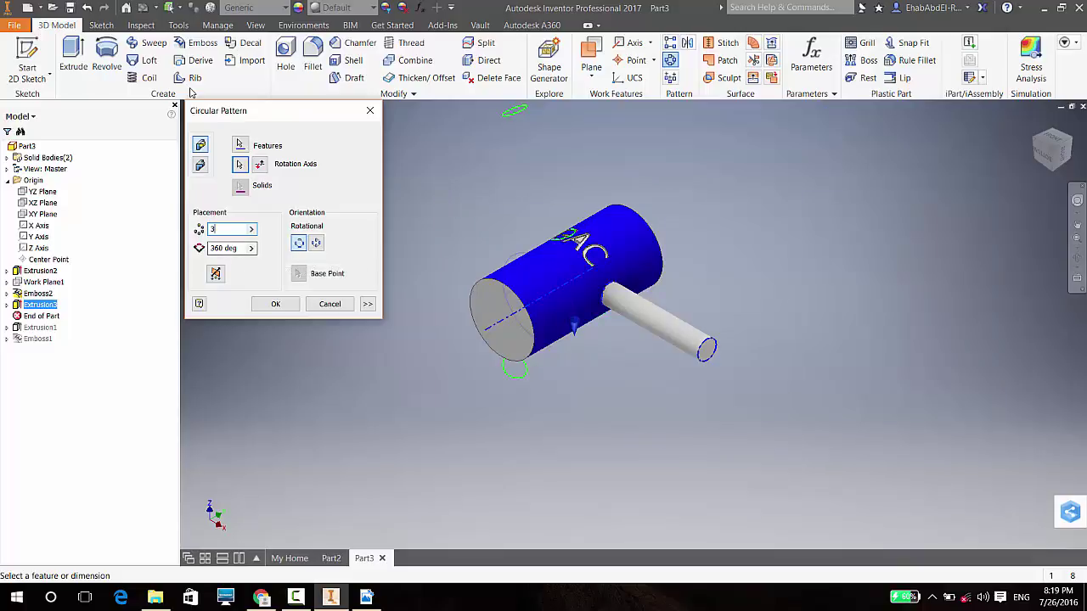
{"action": "key", "text": "Return"}
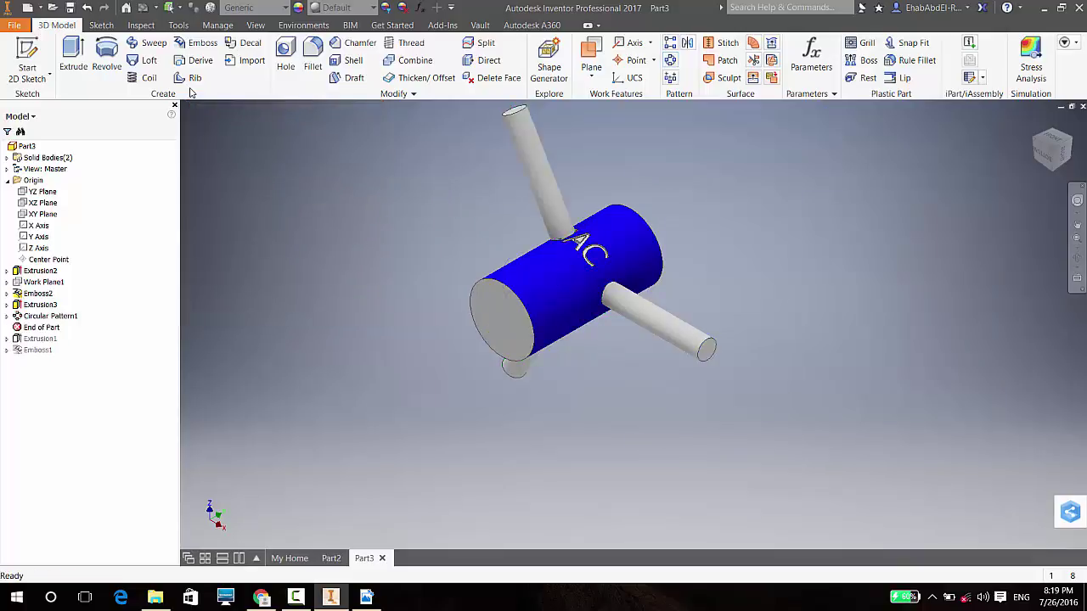
{"action": "middle_click_drag", "start_coordinate": [594, 323], "coordinate": [684, 301], "text": "shift"}
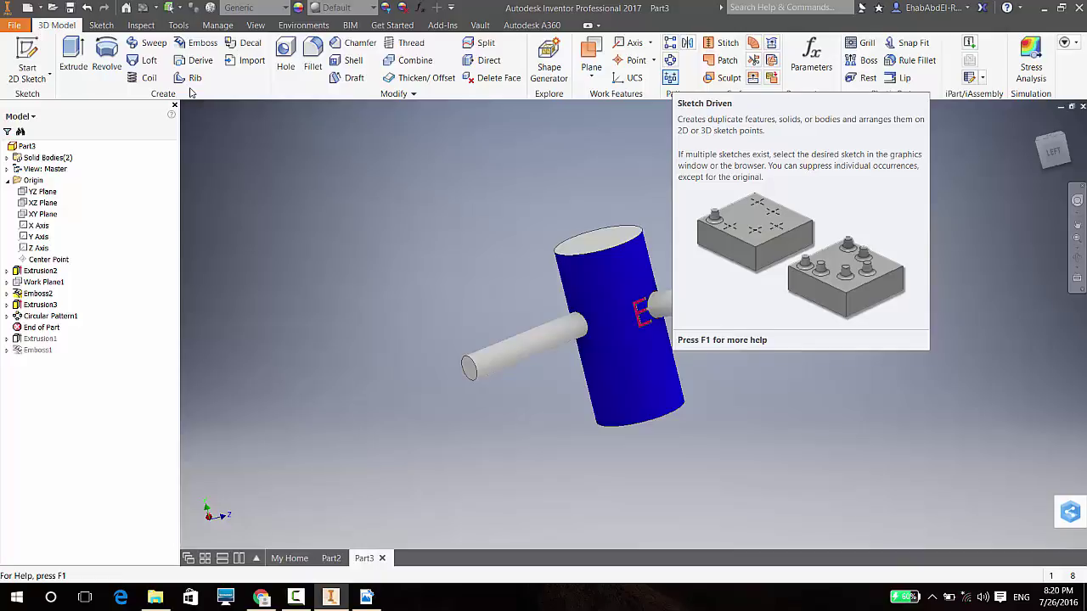
- Create a new part and start a 2D sketch on the XZ plane for an extrusion
{"action": "key", "text": "ctrl+n"}
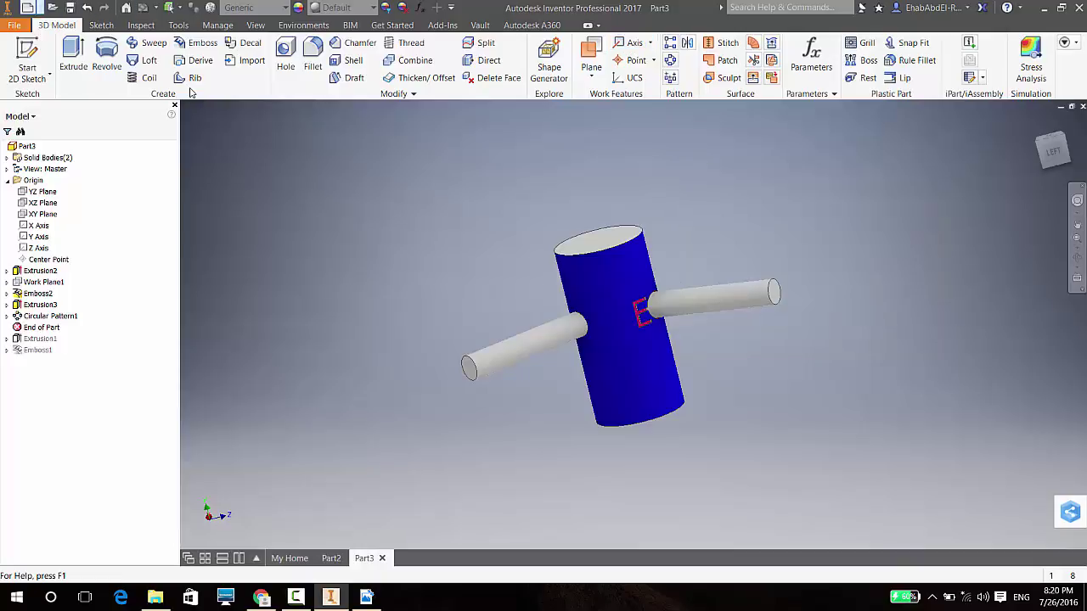
{"action": "key", "text": "Return"}
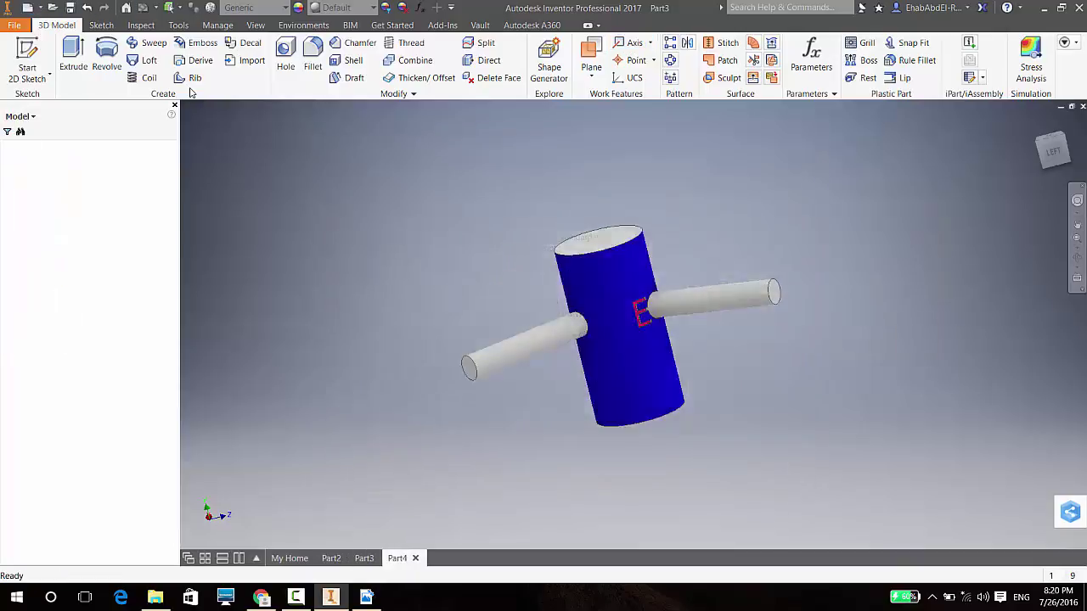
{"action": "key", "text": "e"}
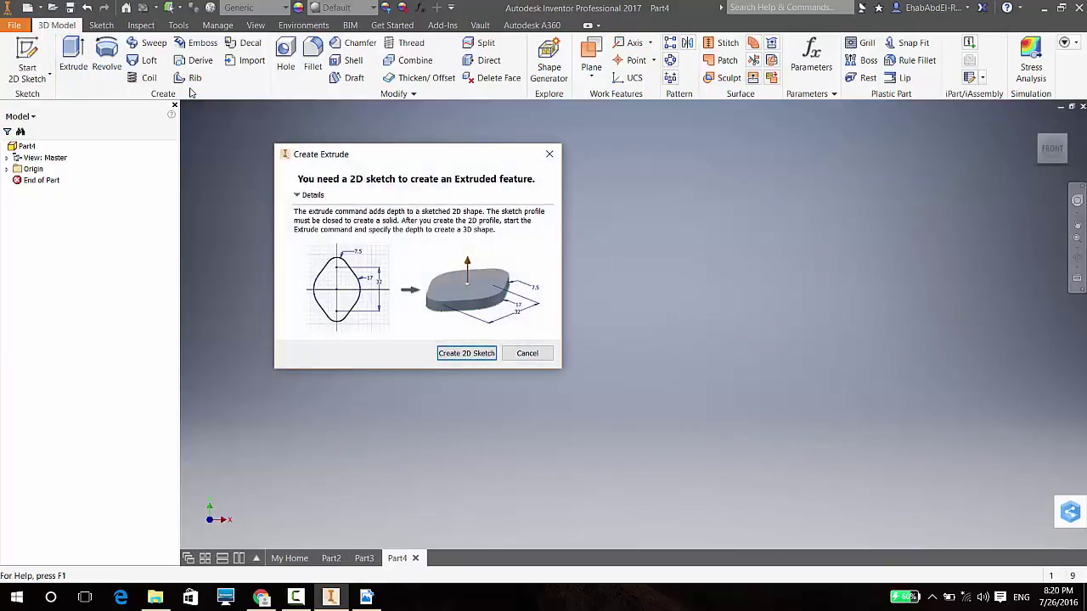
{"action": "key", "text": "Return"}
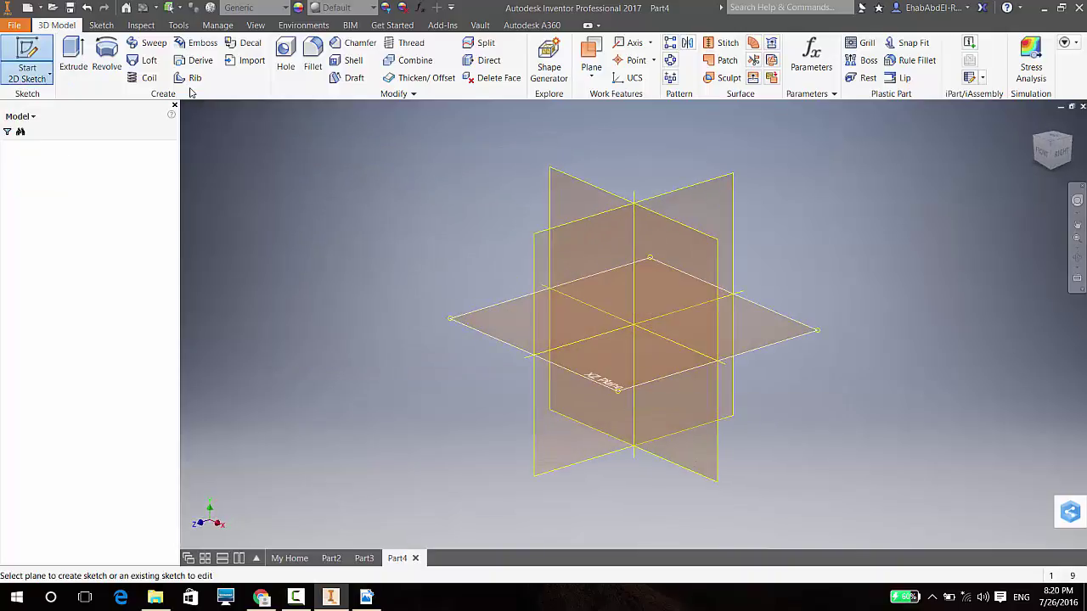
{"action": "left_click", "coordinate": [188, 83]}
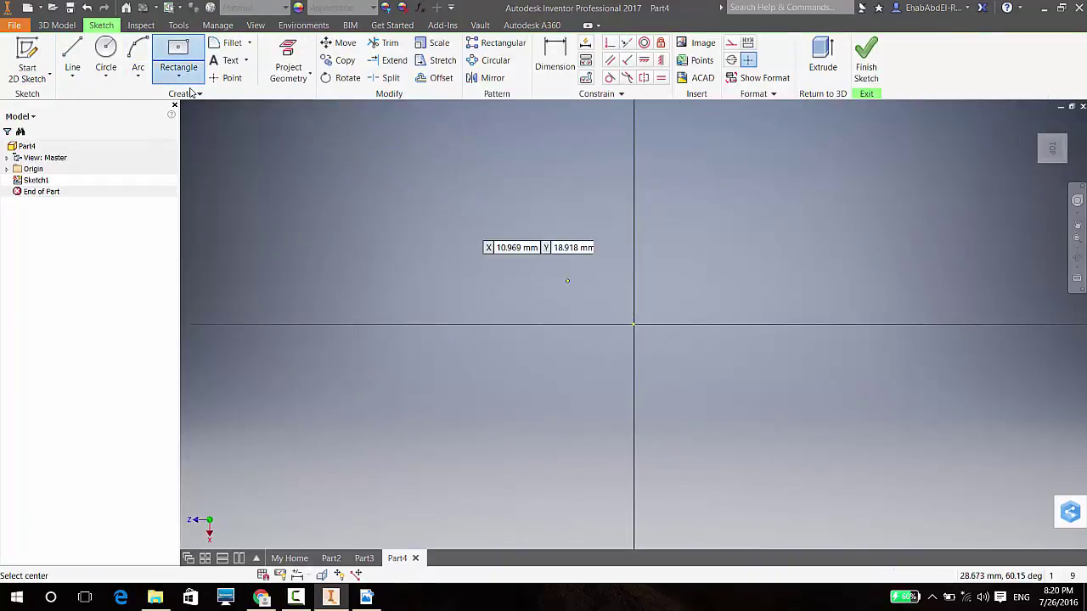
- Draw a centre rectangle about 48 by 24 mm at the origin and extrude it upward into a solid block
{"action": "left_click", "coordinate": [633, 326]}
{"action": "left_click", "coordinate": [944, 170]}
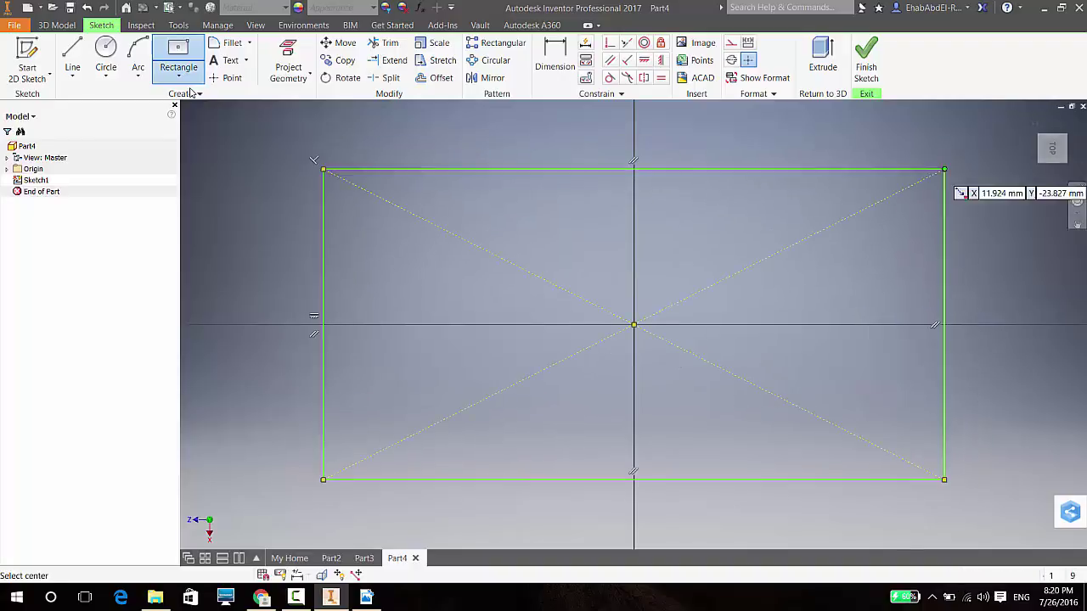
{"action": "key", "text": "e"}
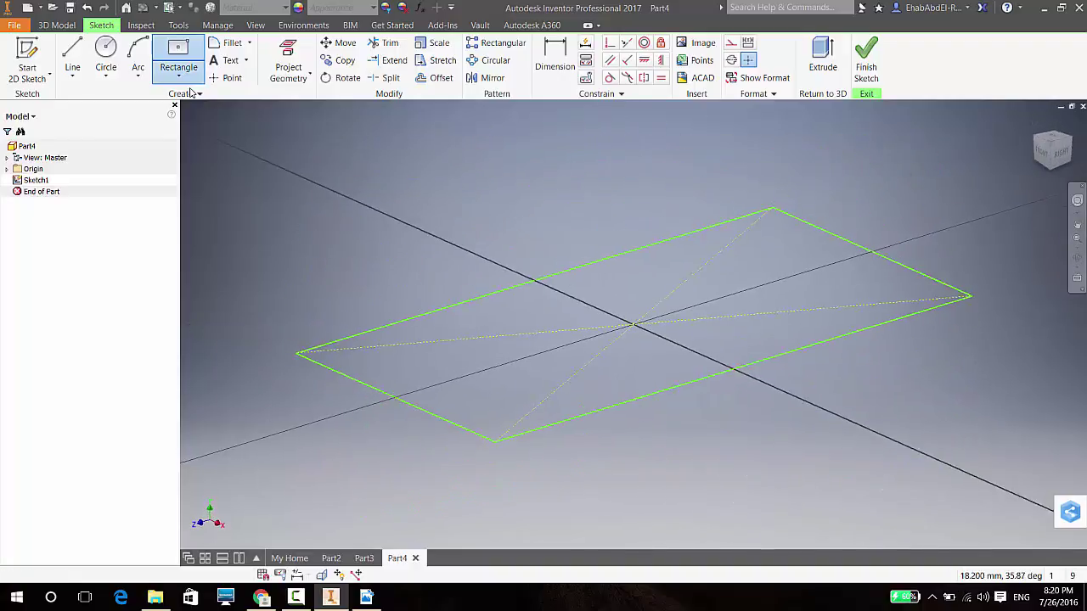
{"action": "key", "text": "Return"}
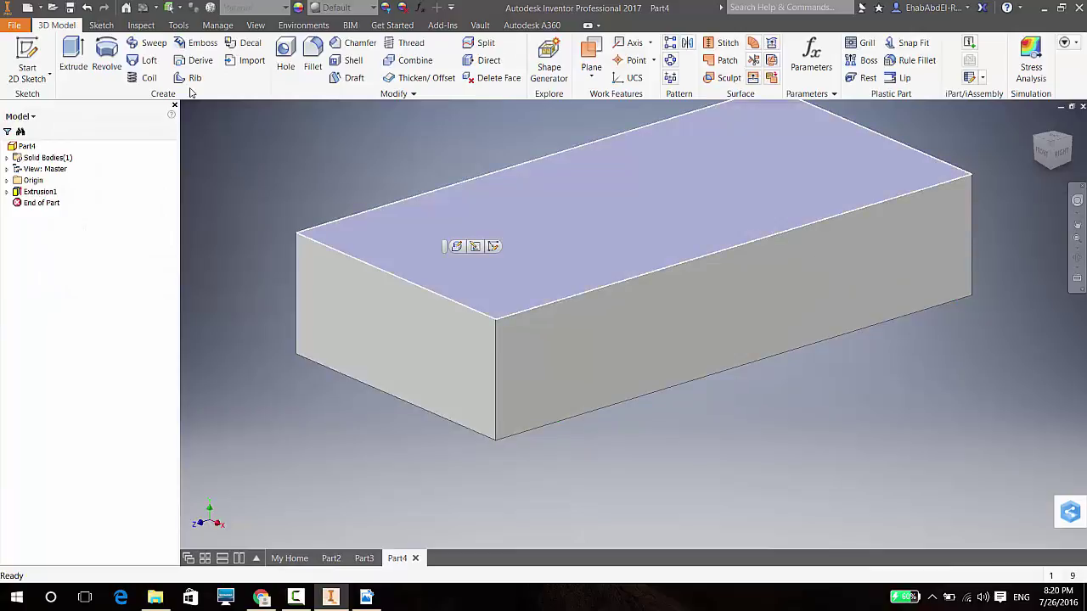
- Sketch a circle on the block's top face near the middle of one short edge and extrude it 10 mm upward
{"action": "left_click", "coordinate": [491, 246]}
{"action": "key", "text": "c"}
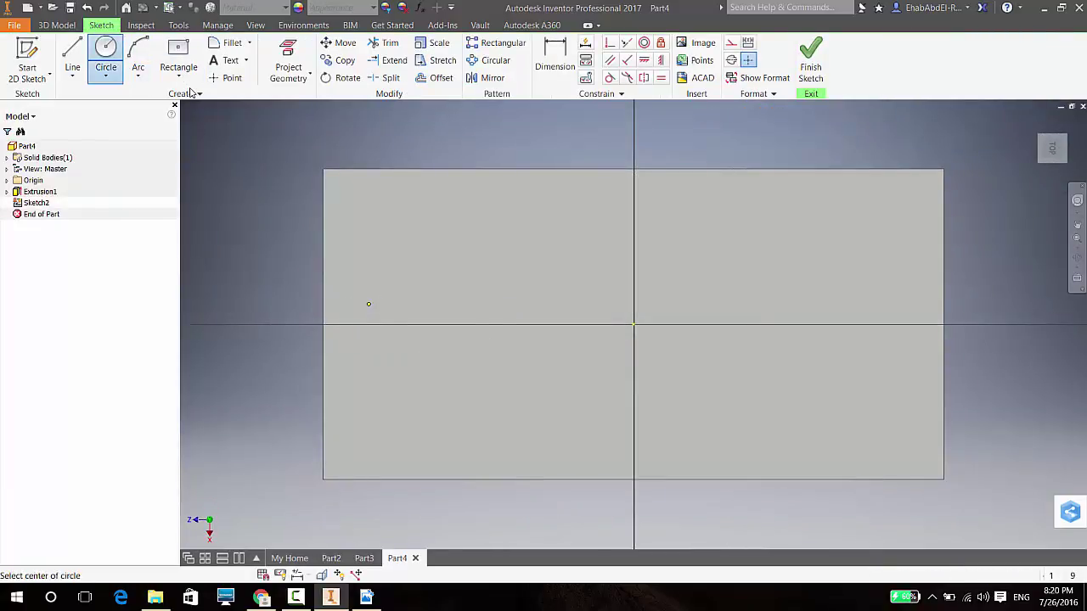
{"action": "left_click", "coordinate": [357, 324]}
{"action": "key", "text": "Escape"}
{"action": "key", "text": "ctrl+Return"}
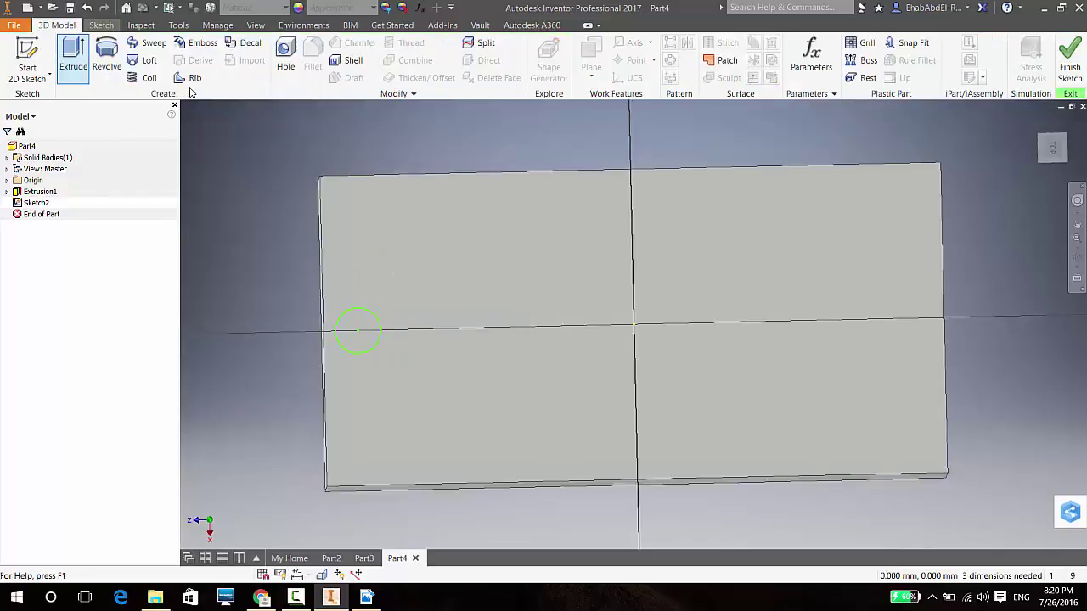
{"action": "key", "text": "e"}
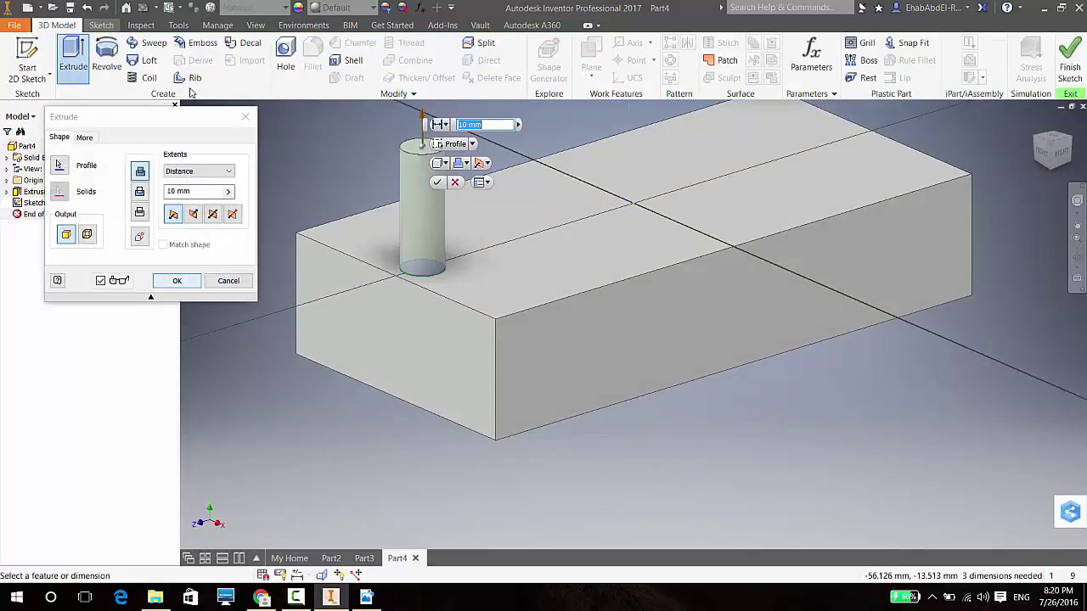
{"action": "key", "text": "Return"}
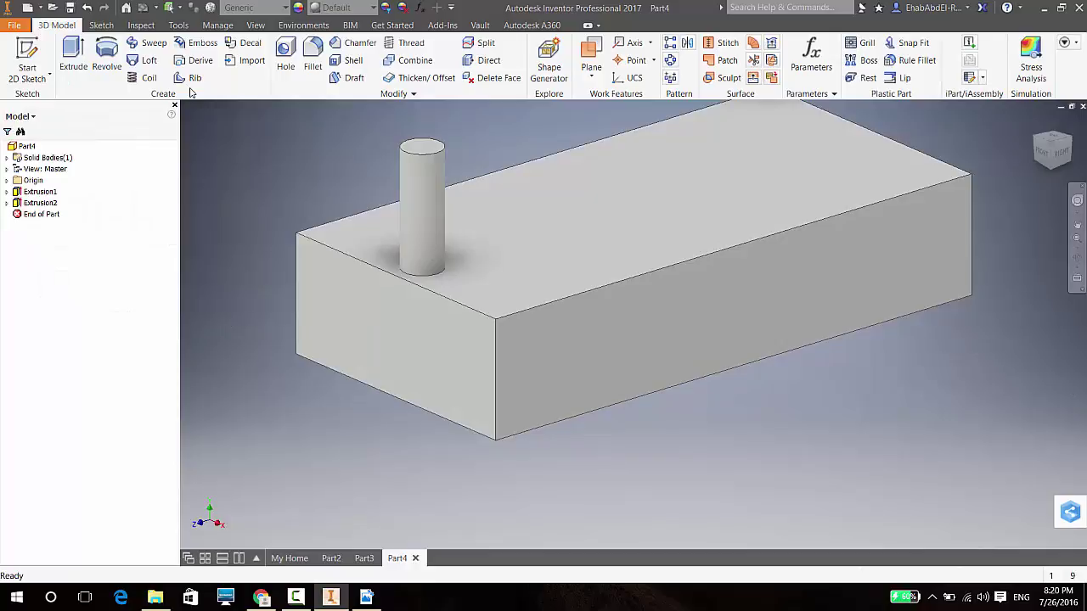
- Sketch six scattered centre points on the block's top face around the area beside the rod
{"action": "middle_click_drag", "start_coordinate": [191, 92], "coordinate": [191, 92], "text": "shift"}
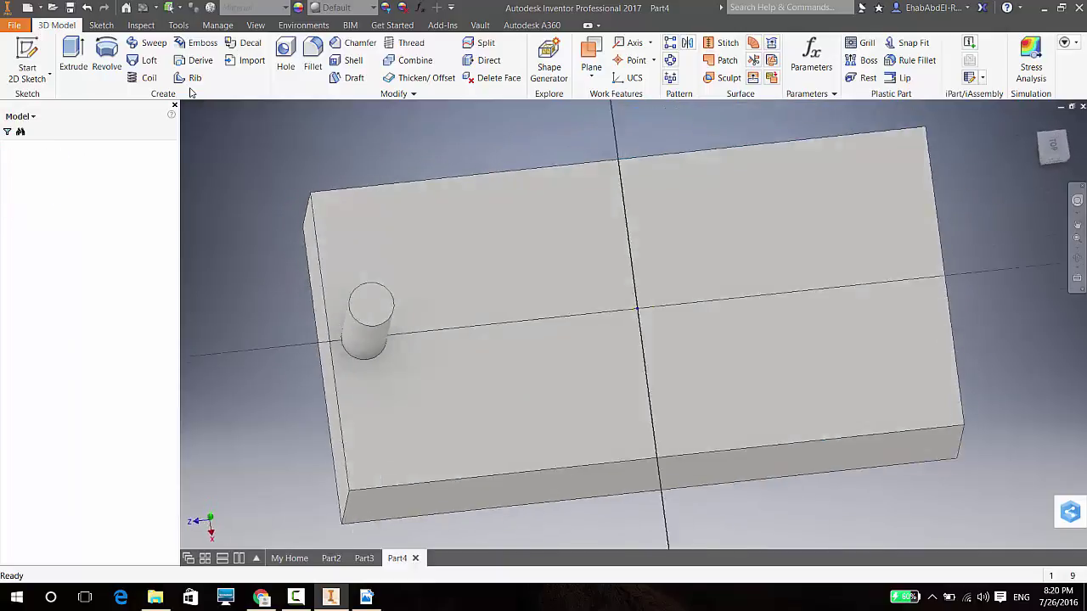
{"action": "left_click", "coordinate": [544, 215]}
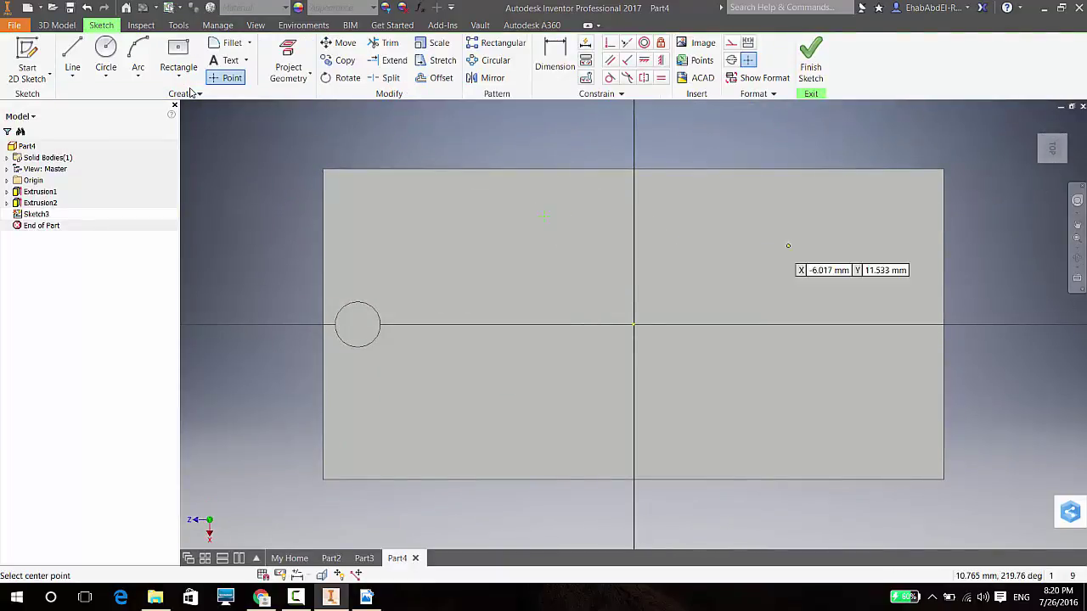
{"action": "left_click", "coordinate": [801, 246]}
{"action": "left_click", "coordinate": [836, 386]}
{"action": "left_click", "coordinate": [682, 428]}
{"action": "left_click", "coordinate": [504, 427]}
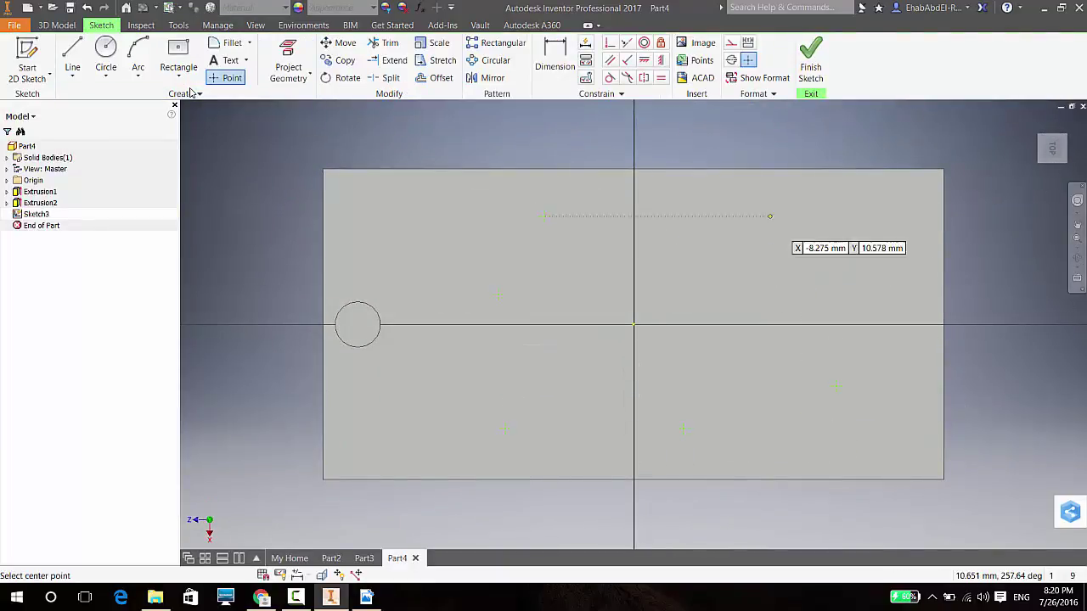
{"action": "right_click", "coordinate": [692, 170]}
{"action": "left_click", "coordinate": [667, 138]}
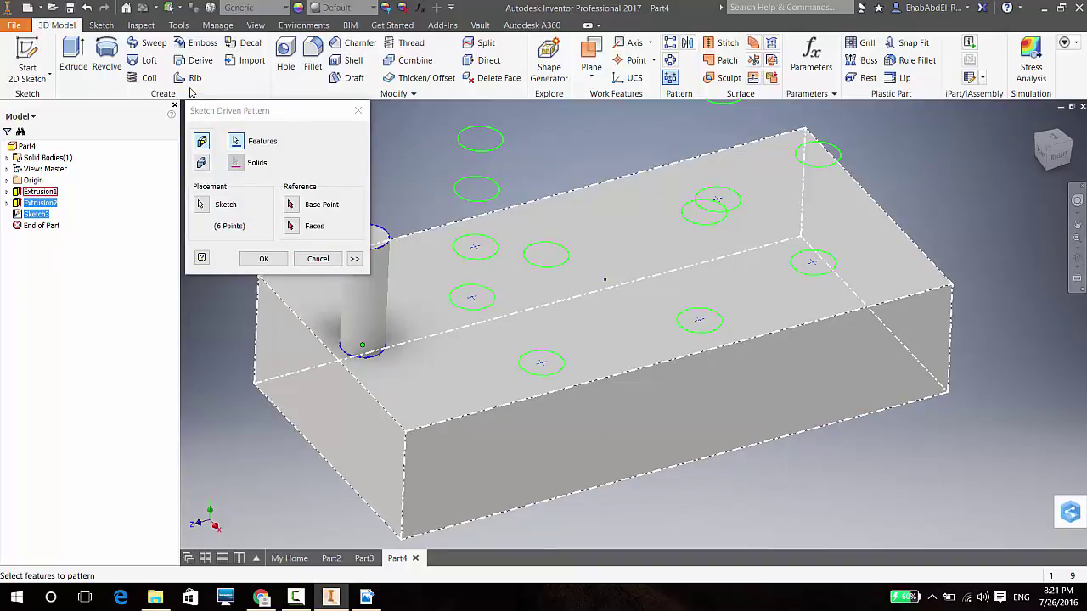
- Create a sketch-driven pattern of the extruded rod using the six sketch points as placement
{"action": "key", "text": "Page_Up"}
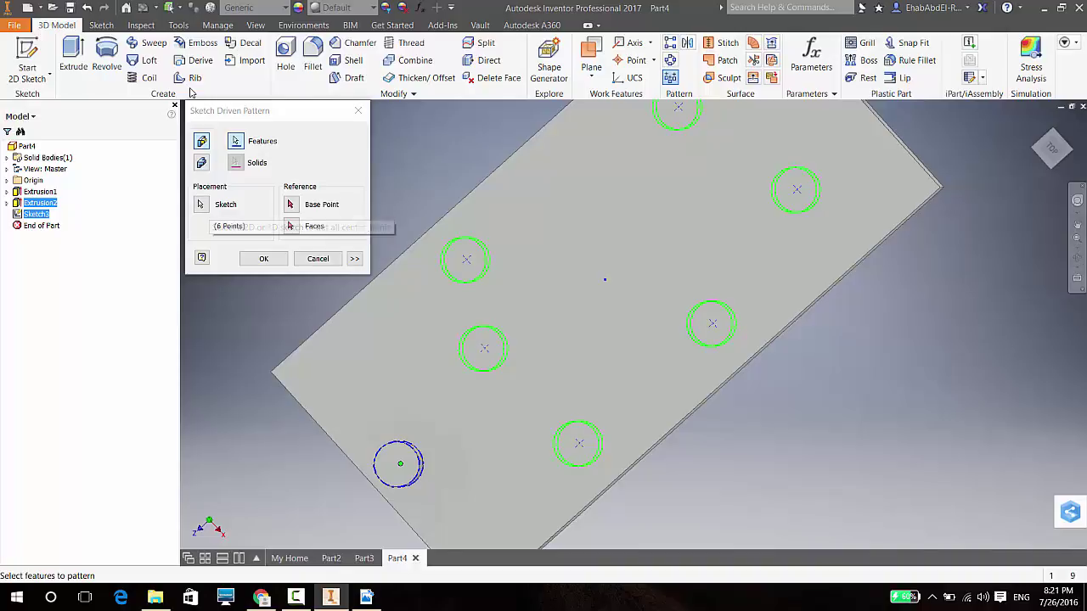
{"action": "key", "text": "Return"}
{"action": "middle_click_drag", "start_coordinate": [191, 92], "coordinate": [191, 92], "text": "shift"}
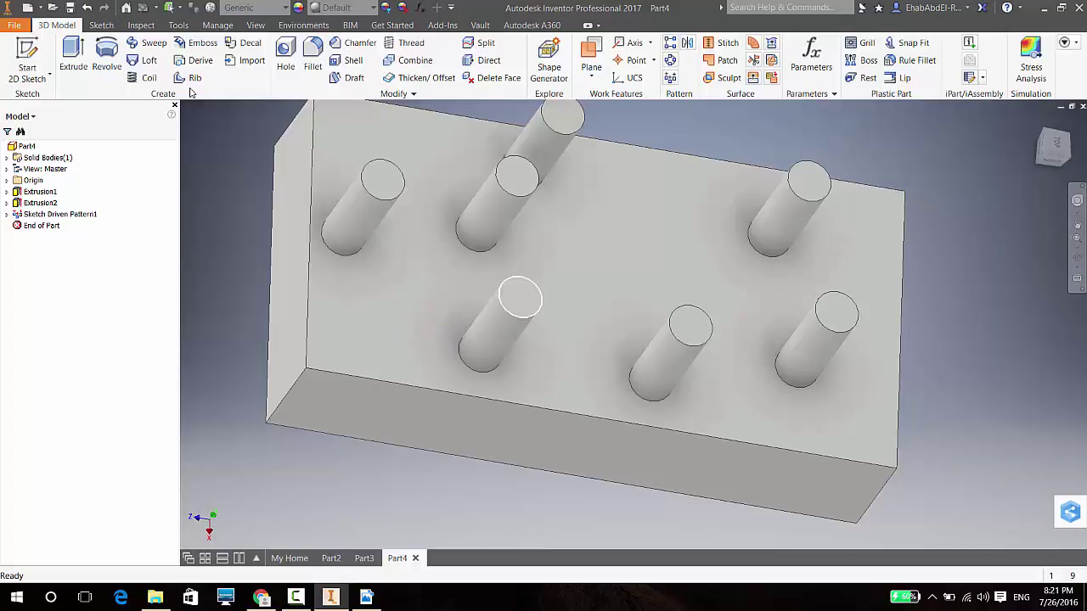
{"action": "mouse_move", "coordinate": [520, 299]}
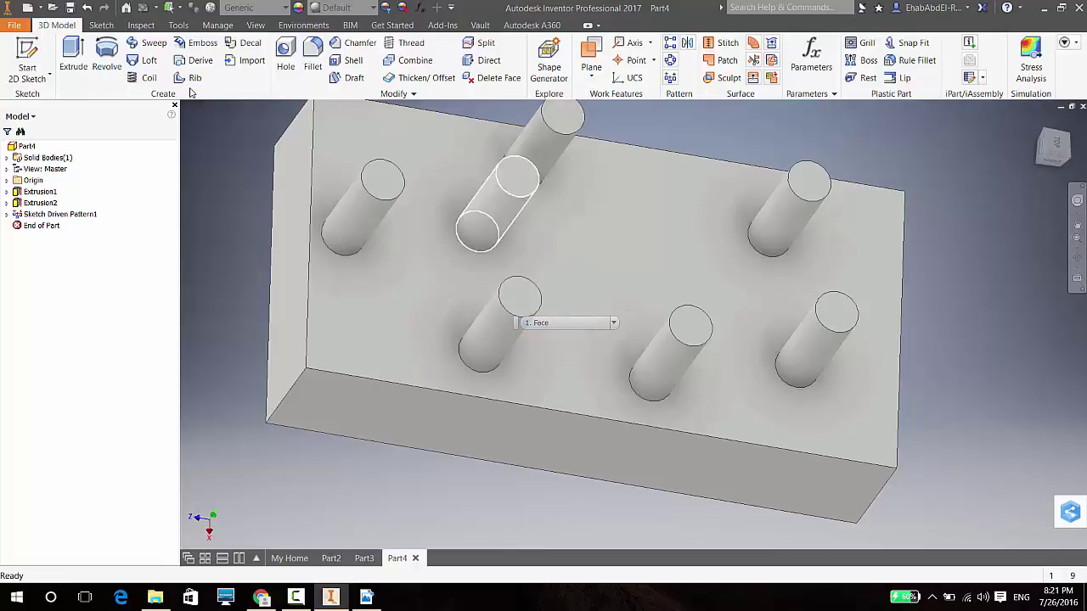
{"action": "middle_click_drag", "start_coordinate": [509, 187], "coordinate": [645, 254], "text": "shift"}
{"action": "key", "text": "Home"}
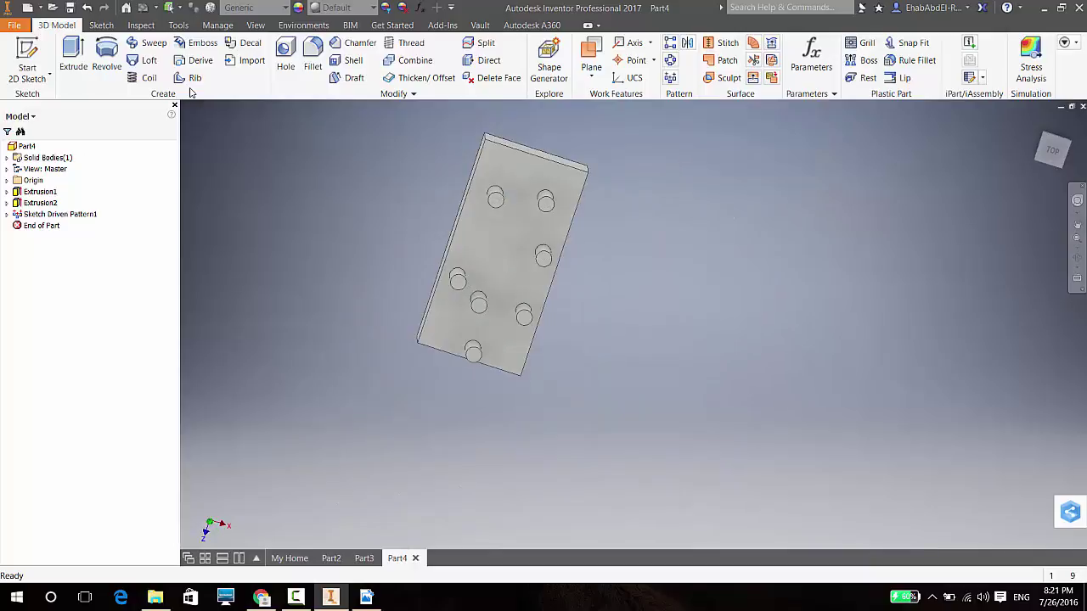
{"action": "key", "text": "F6"}
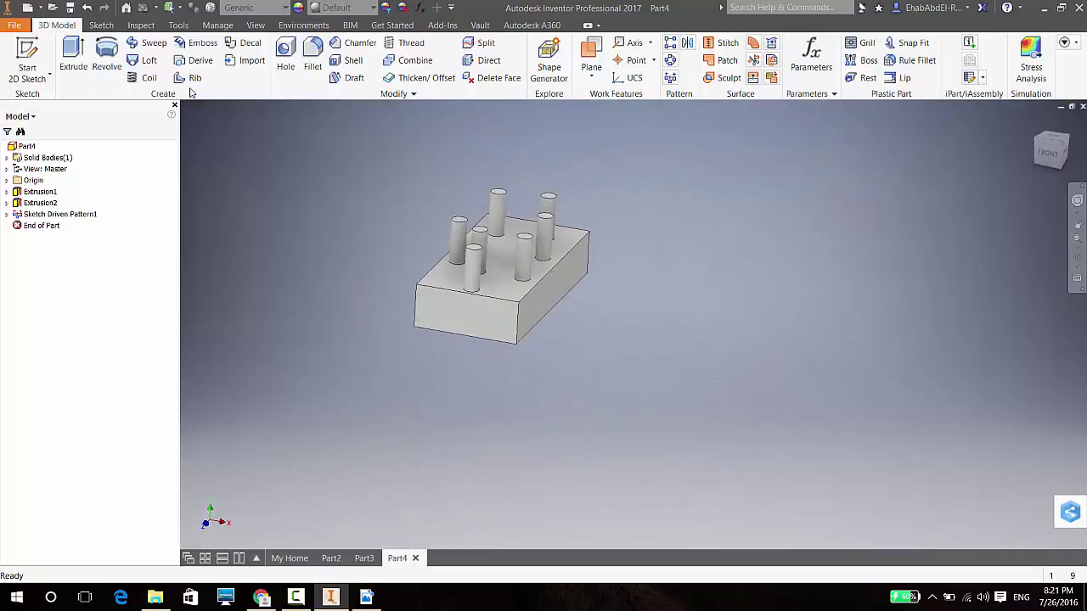
{"action": "key", "text": "F5"}
{"action": "key", "text": "Home"}
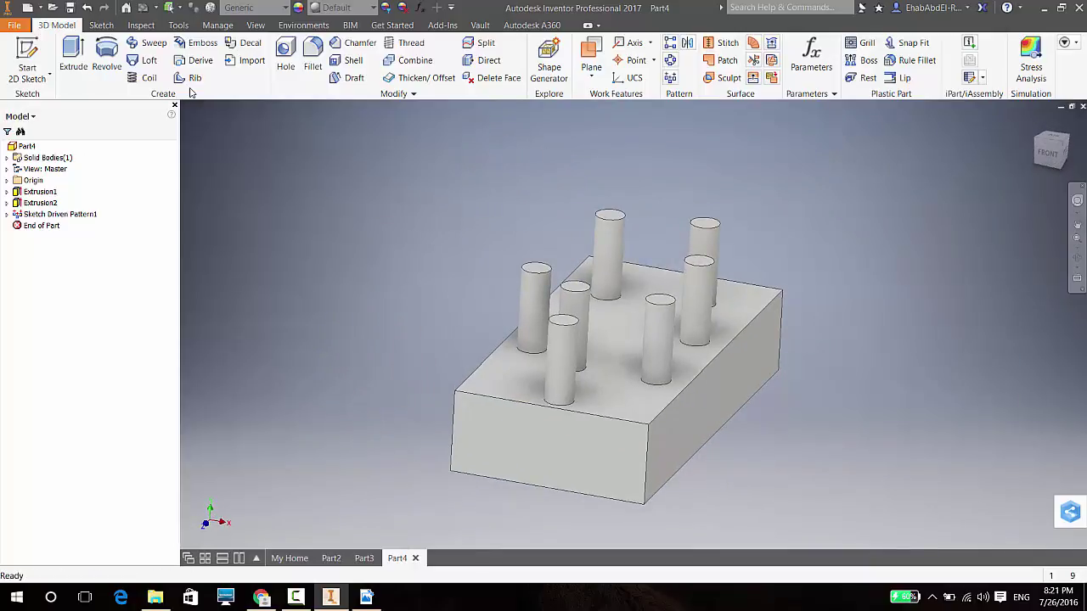
- Switch to File Explorer and open the Autodesk Inventor Course folder within Autodesk Inventor on Local Disk (F:)
{"action": "key", "text": "super+d"}
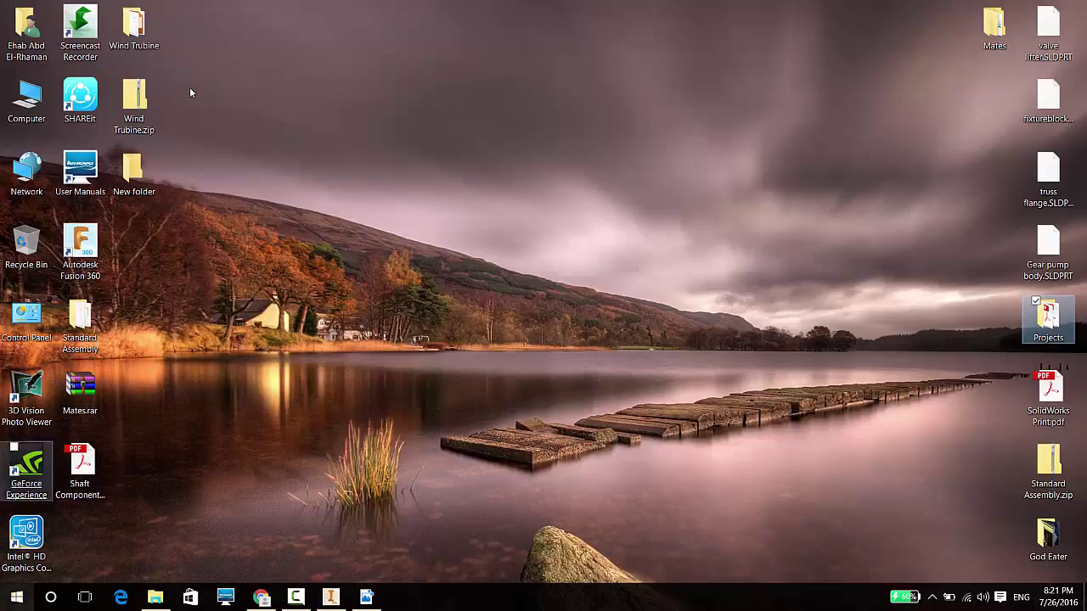
{"action": "key", "text": "Return"}
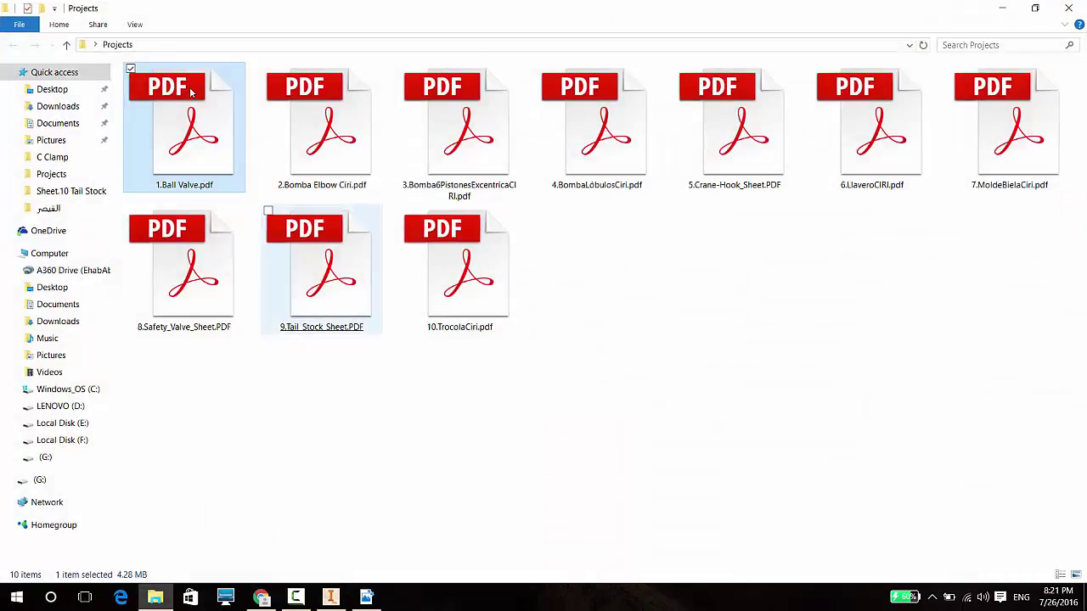
{"action": "left_click", "coordinate": [62, 440]}
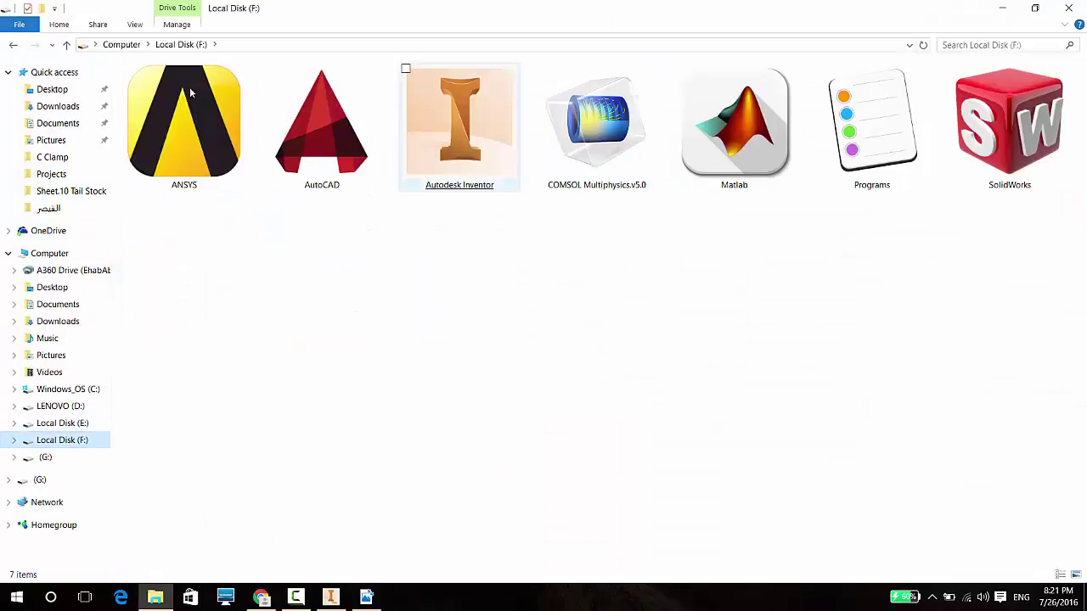
{"action": "double_click", "coordinate": [460, 127]}
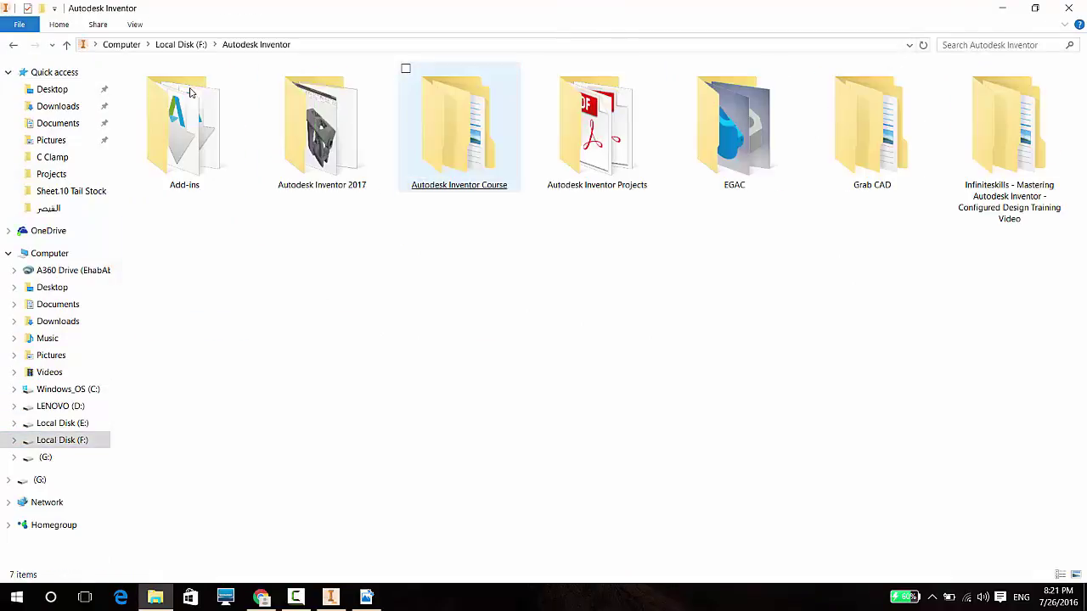
{"action": "double_click", "coordinate": [460, 128]}
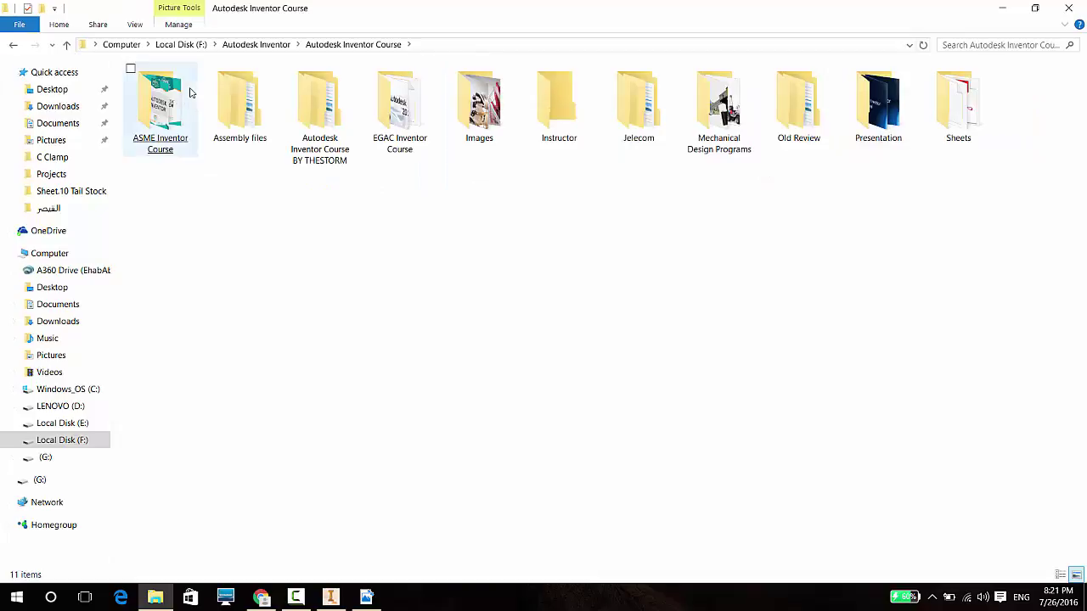
{"action": "double_click", "coordinate": [190, 92]}
{"action": "key", "text": "alt+Left"}
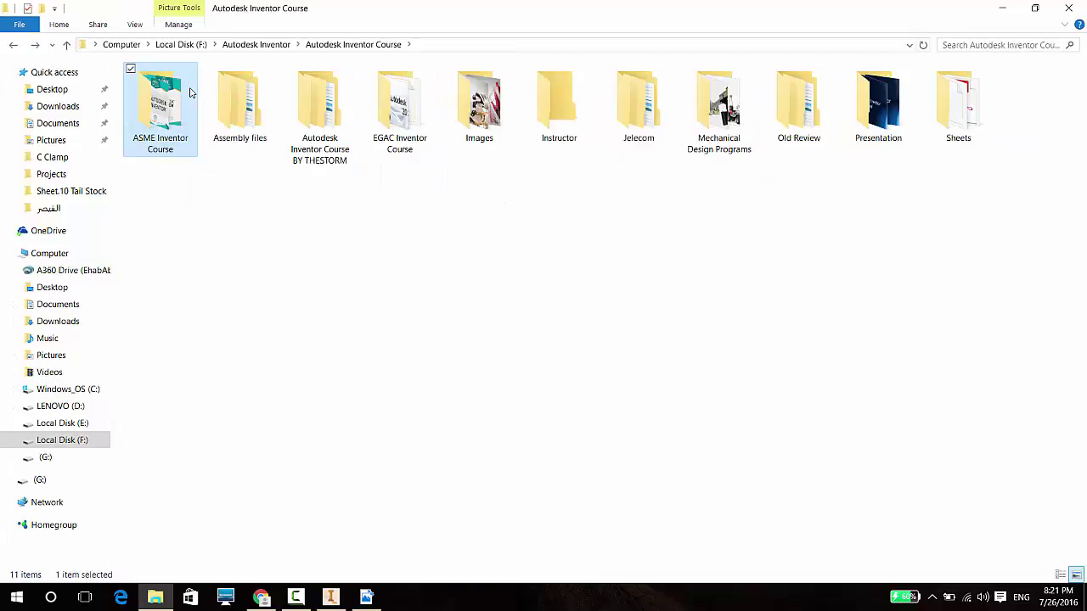
- Open Practice Part Drawings.pdf from the EGAC Inventor Course folder and fit the whole page in view
{"action": "key", "text": "Right"}
{"action": "key", "text": "Right"}
{"action": "key", "text": "Right"}
{"action": "key", "text": "Return"}
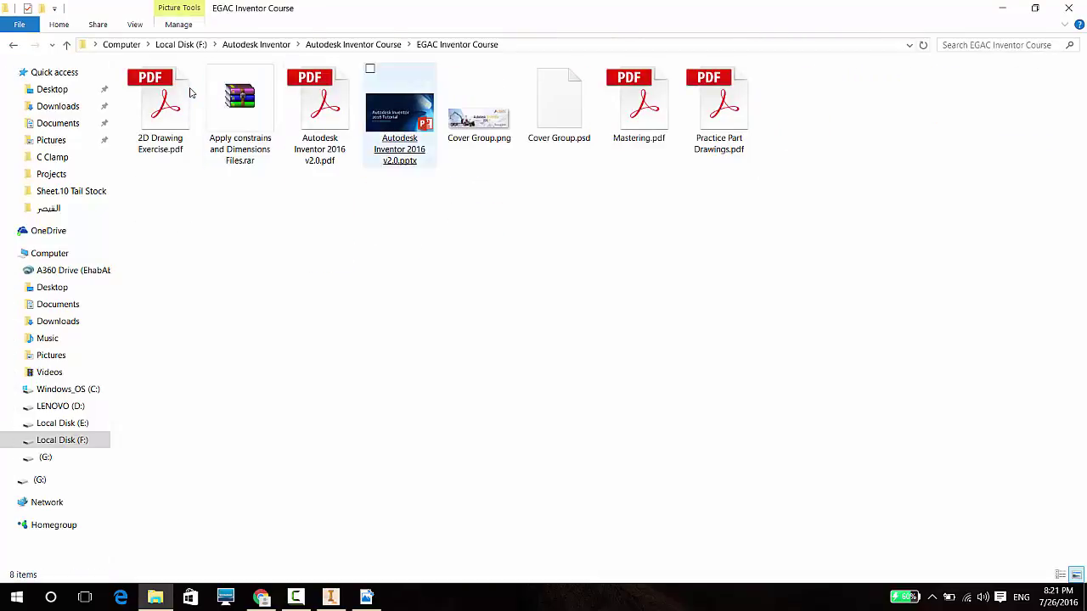
{"action": "key", "text": "Right"}
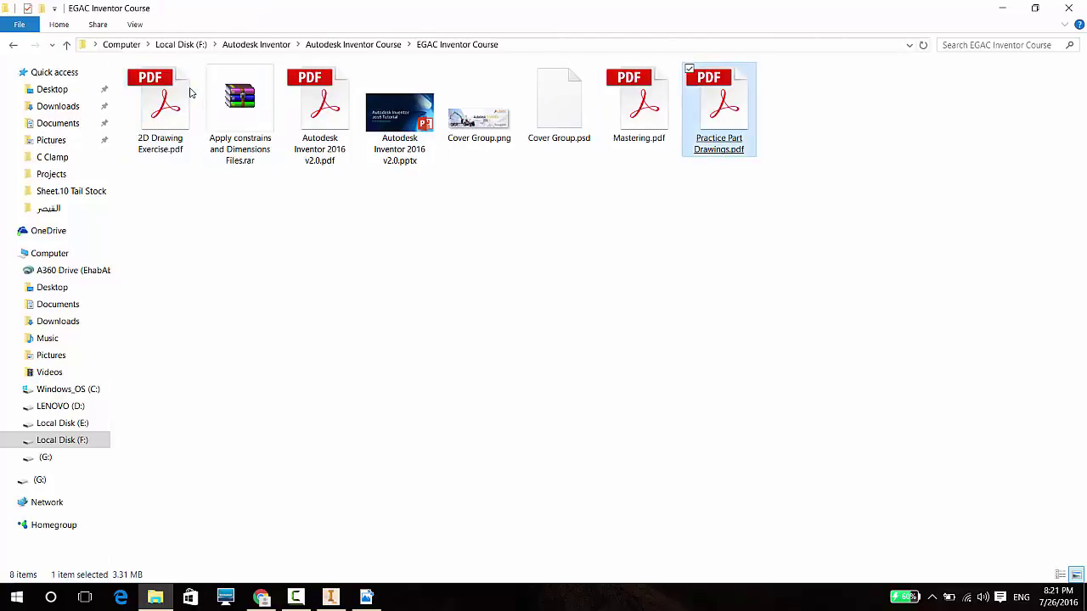
{"action": "key", "text": "Return"}
{"action": "key", "text": "ctrl+0"}
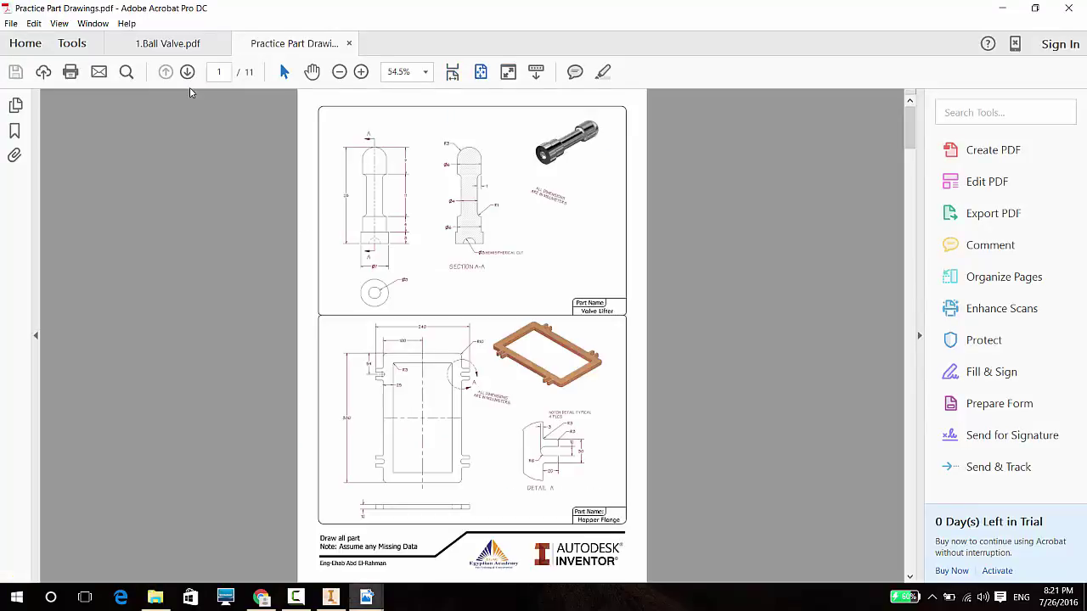
- Page through the practice part drawings from page 2 to page 8
{"action": "key", "text": "Right"}
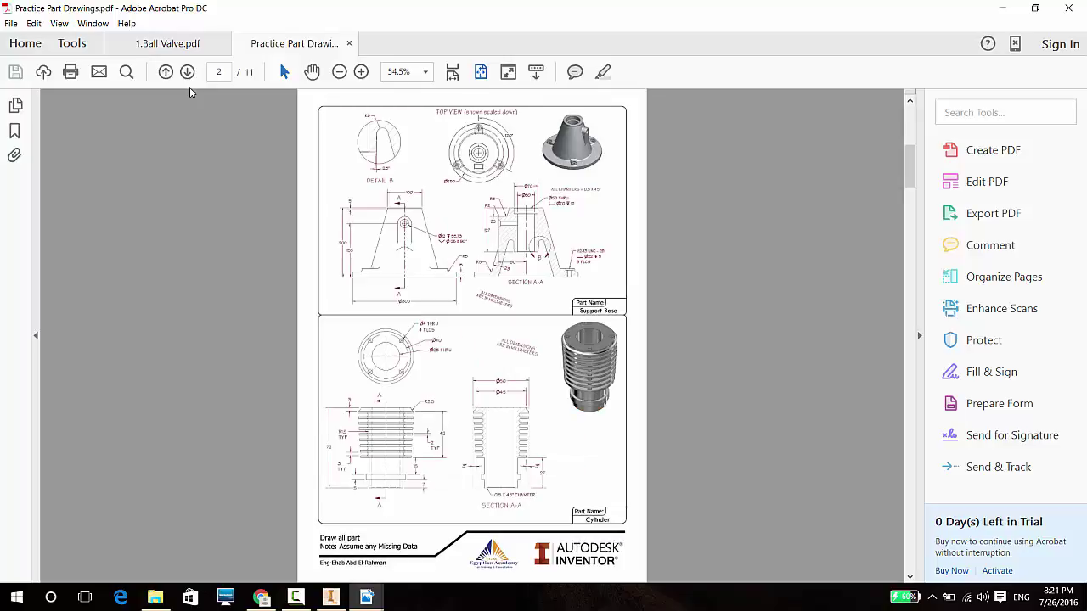
{"action": "key", "text": "Right"}
{"action": "key", "text": "Right"}
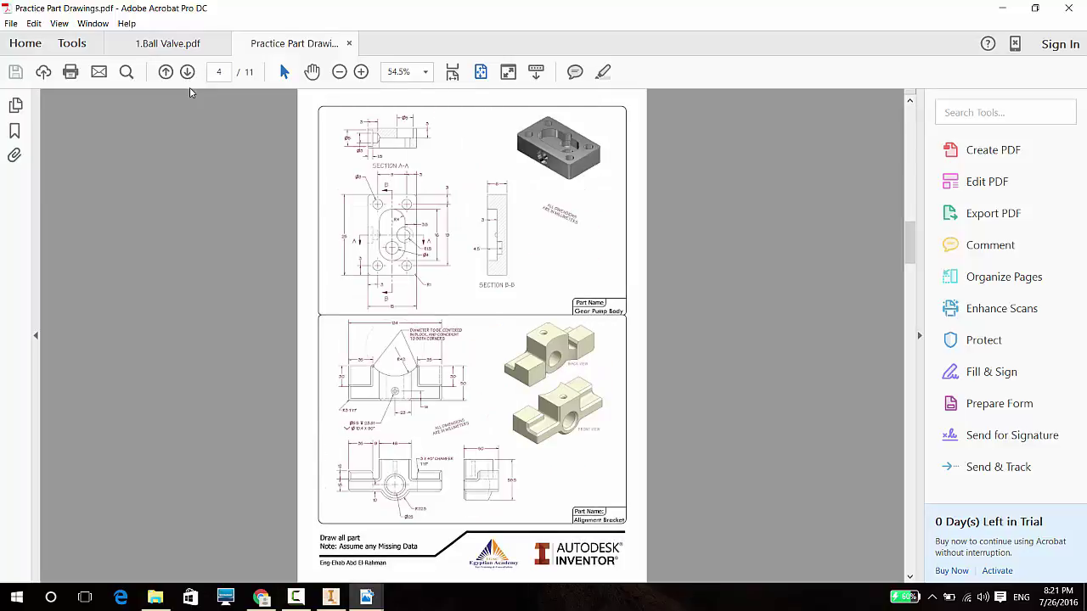
{"action": "key", "text": "Right"}
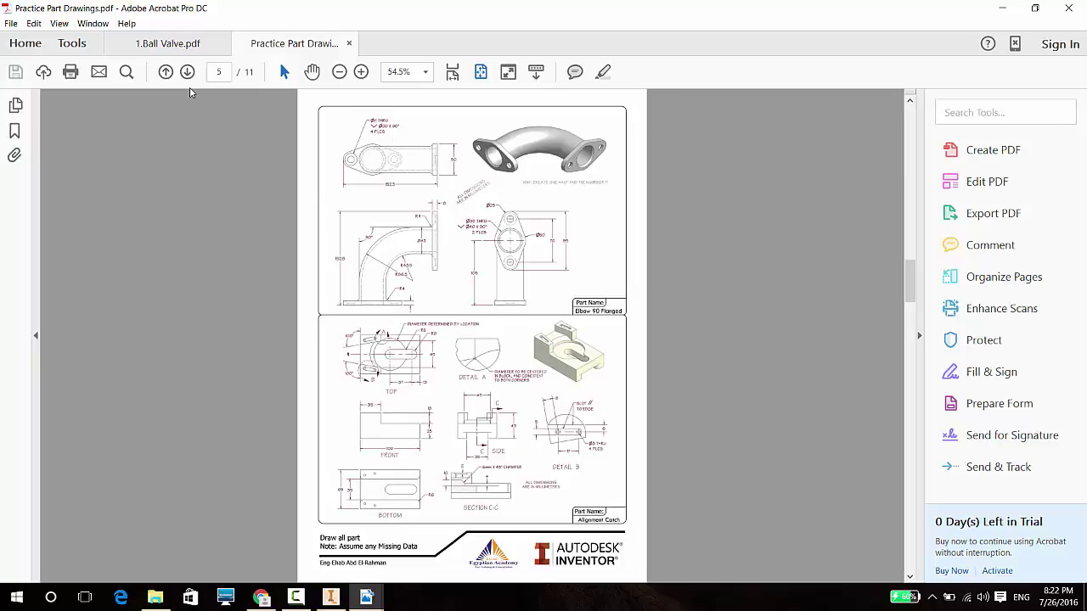
{"action": "key", "text": "Right"}
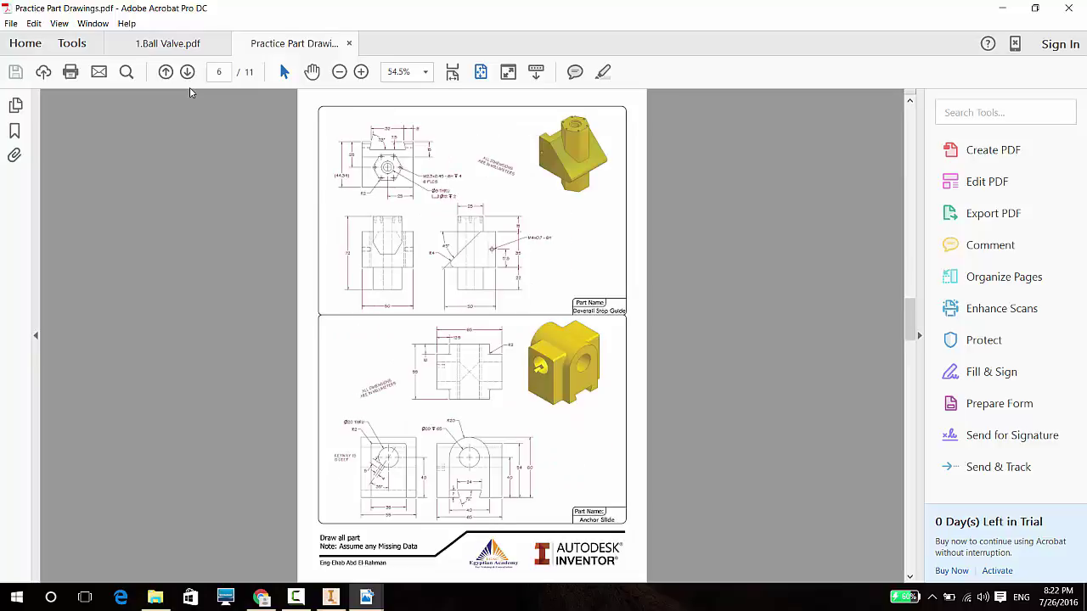
{"action": "key", "text": "Right"}
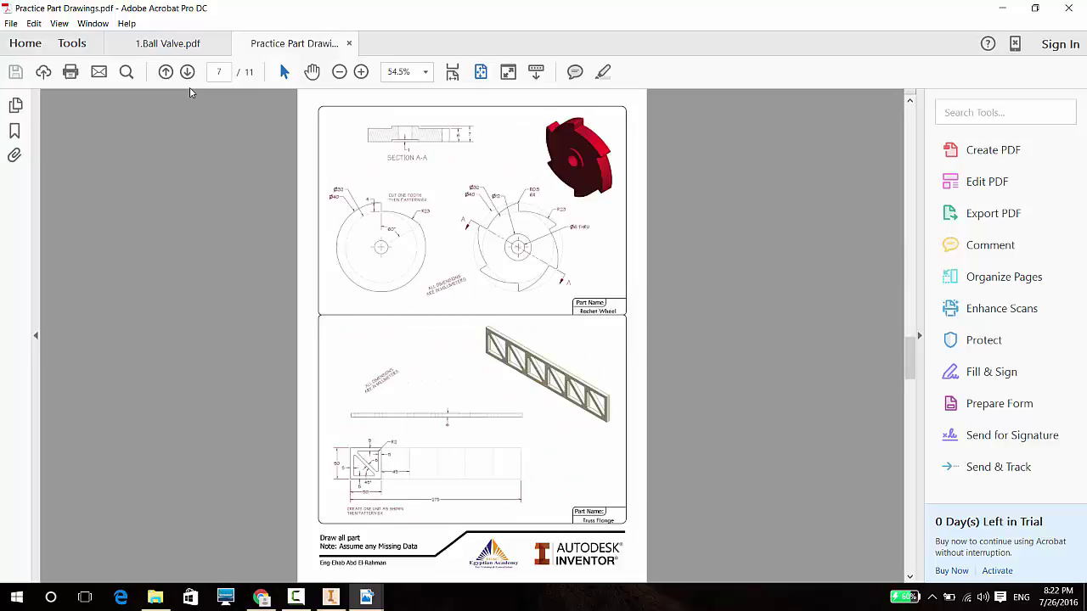
{"action": "key", "text": "Right"}
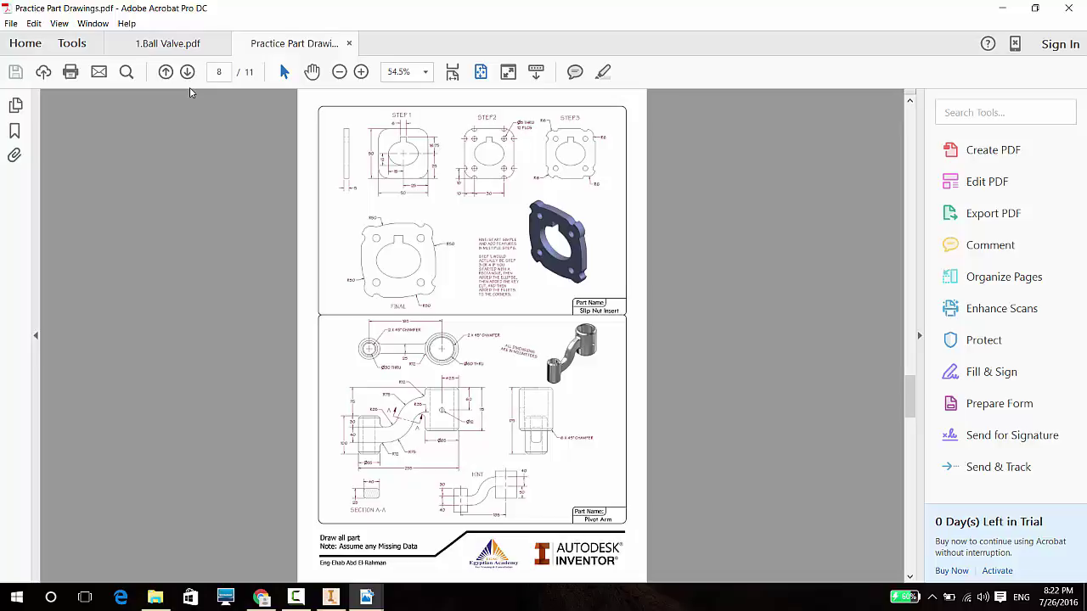
- Examine the dimensions of the Pivot Arm drawing on page 8 at 125% zoom
{"action": "scroll", "coordinate": [191, 92], "scroll_direction": "up", "scroll_amount": 4, "text": "ctrl"}
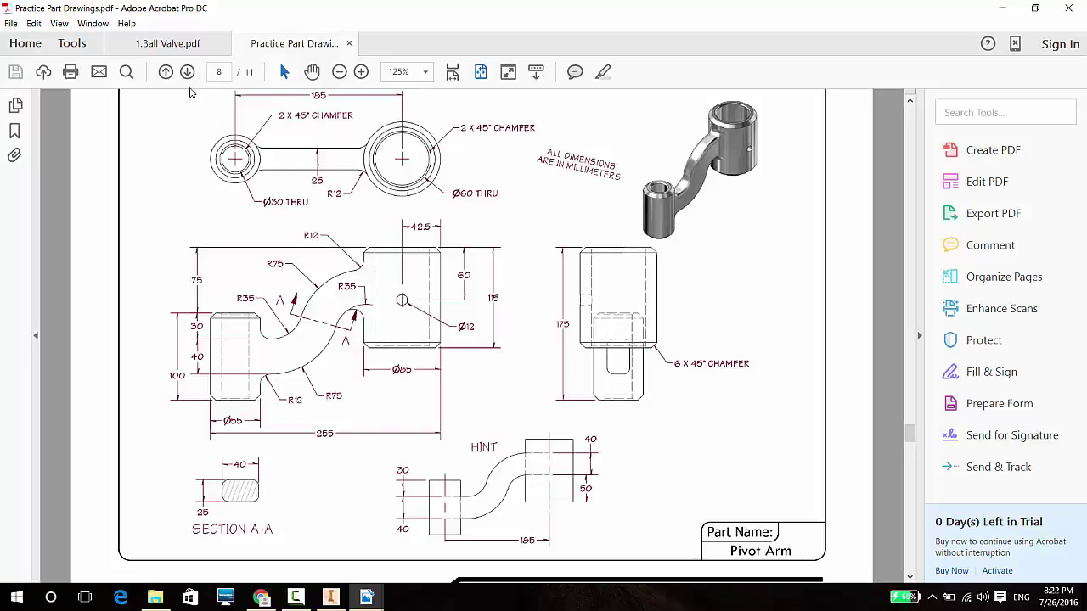
{"action": "scroll", "coordinate": [191, 93], "scroll_direction": "up", "scroll_amount": 3}
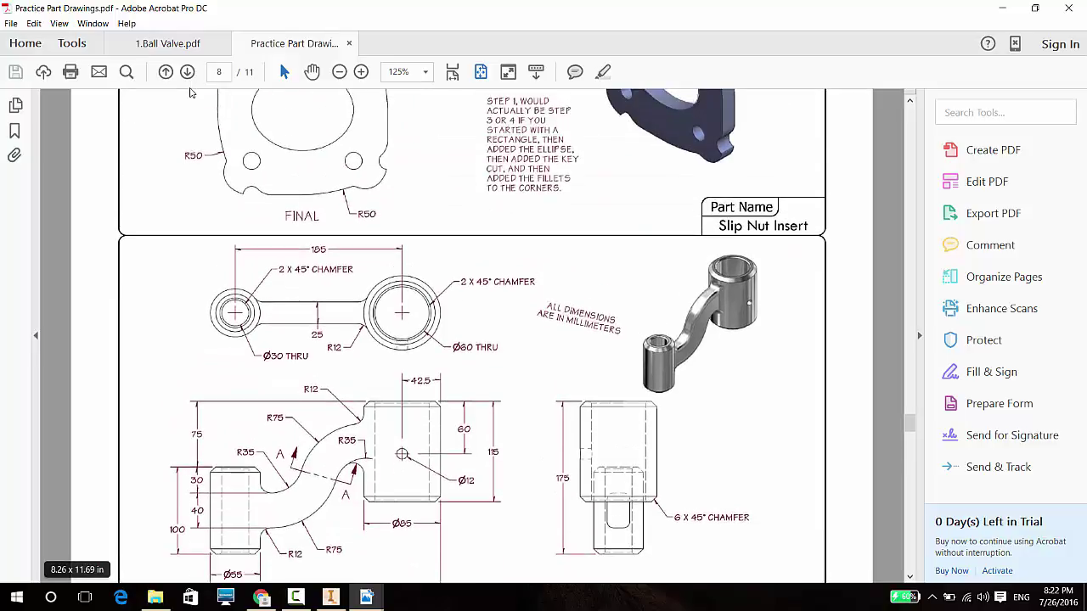
{"action": "scroll", "coordinate": [191, 92], "scroll_direction": "down", "scroll_amount": 1}
{"action": "scroll", "coordinate": [191, 93], "scroll_direction": "down", "scroll_amount": 1}
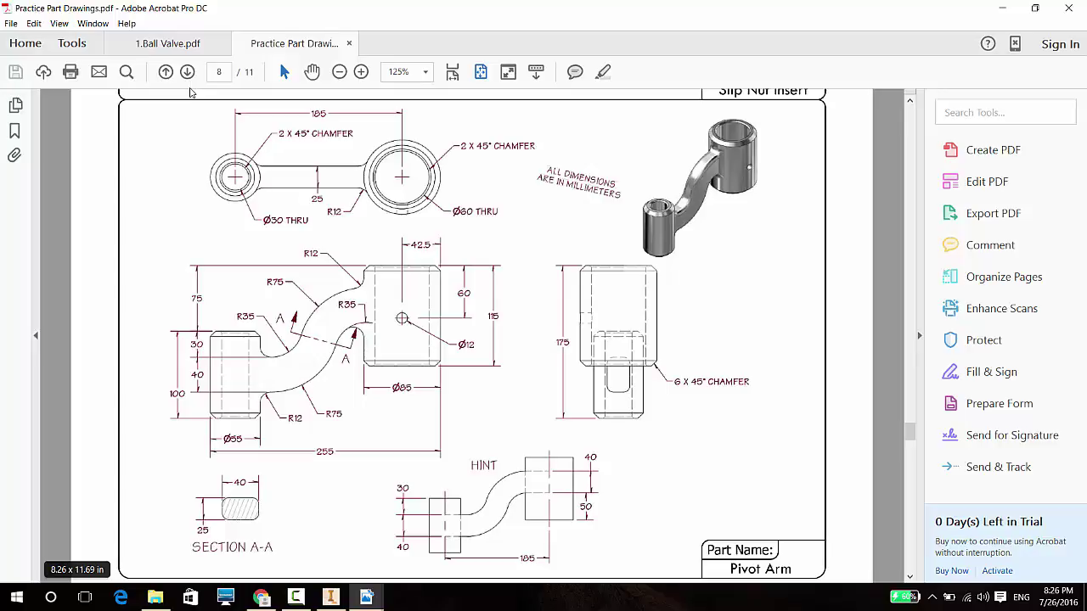
- Return to the full-page view and look at the part drawings on pages 9 and 10
{"action": "key", "text": "ctrl+0"}
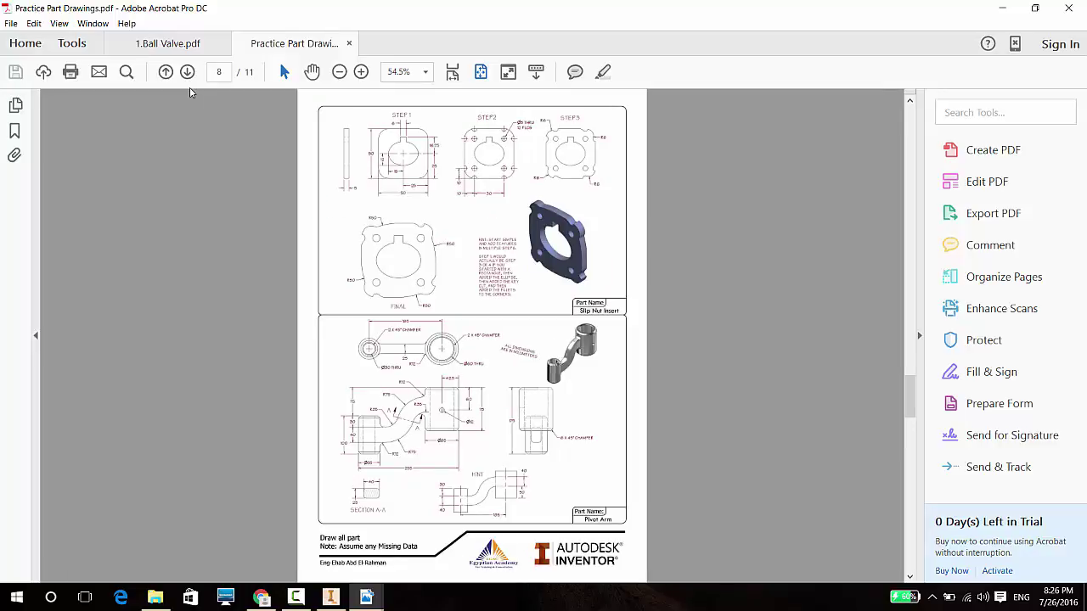
{"action": "scroll", "coordinate": [191, 93], "scroll_direction": "down", "scroll_amount": 1}
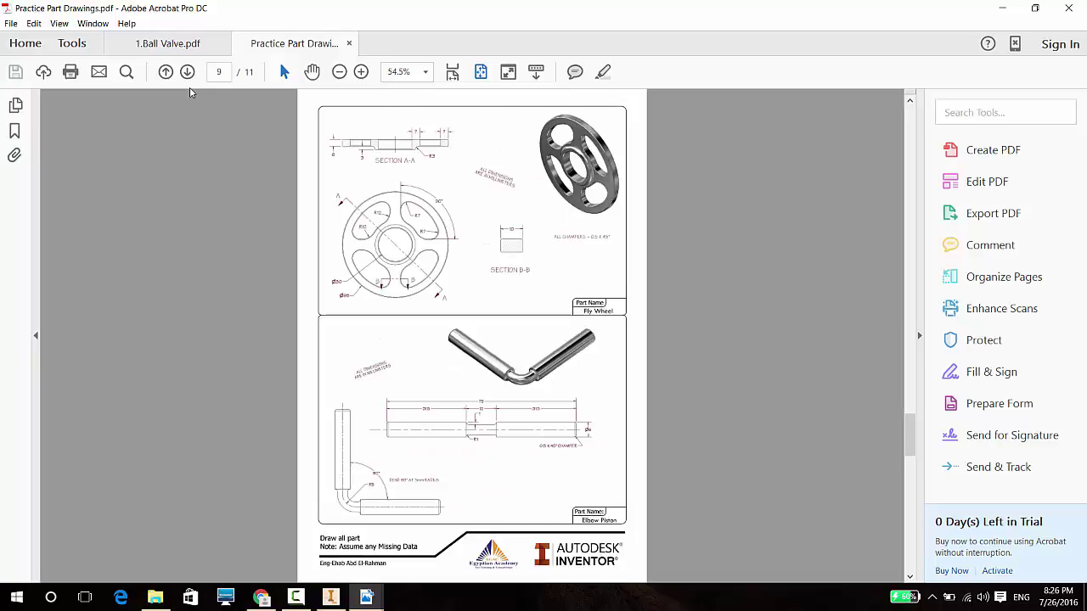
{"action": "scroll", "coordinate": [191, 92], "scroll_direction": "down", "scroll_amount": 1}
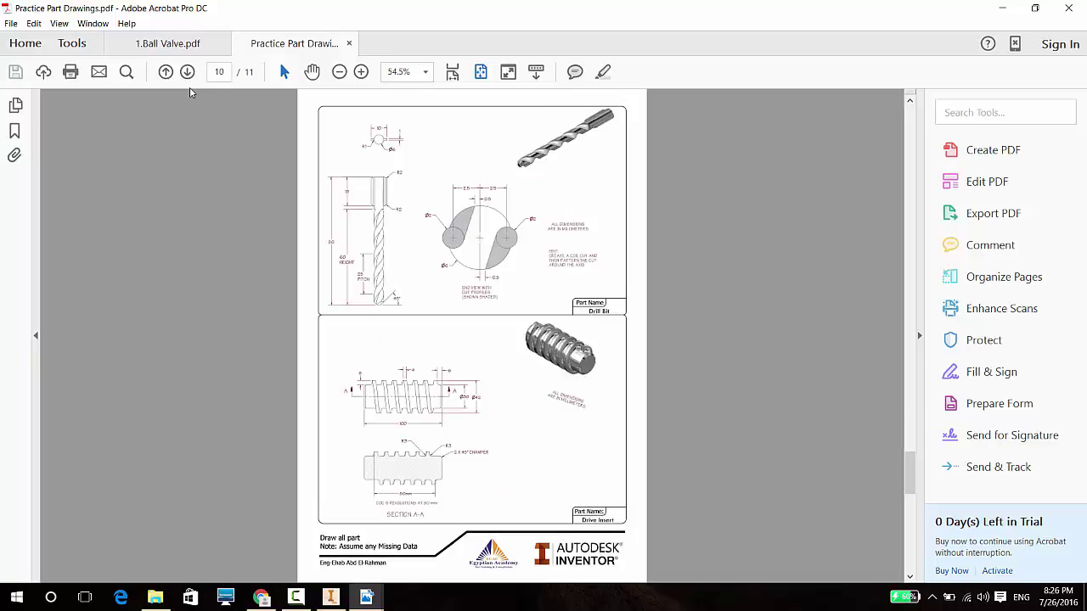
- Zoom in on the Drill Bit drawing on page 10 and examine its cut profiles and dimensions at 125%
{"action": "scroll", "coordinate": [191, 92], "scroll_direction": "up", "scroll_amount": 6, "text": "ctrl"}
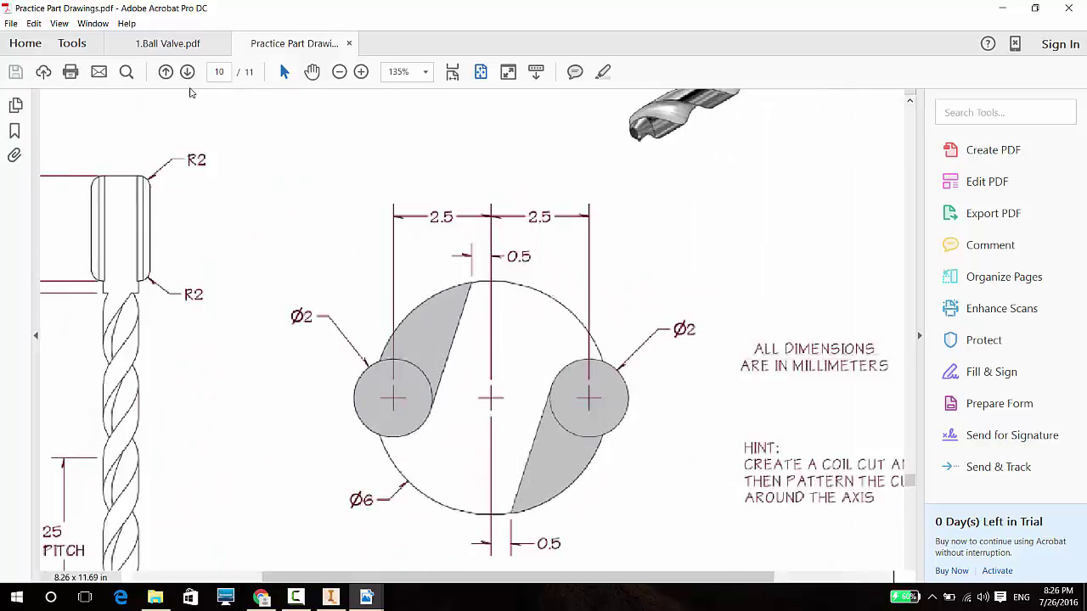
{"action": "scroll", "coordinate": [191, 93], "scroll_direction": "down", "scroll_amount": 2, "text": "ctrl"}
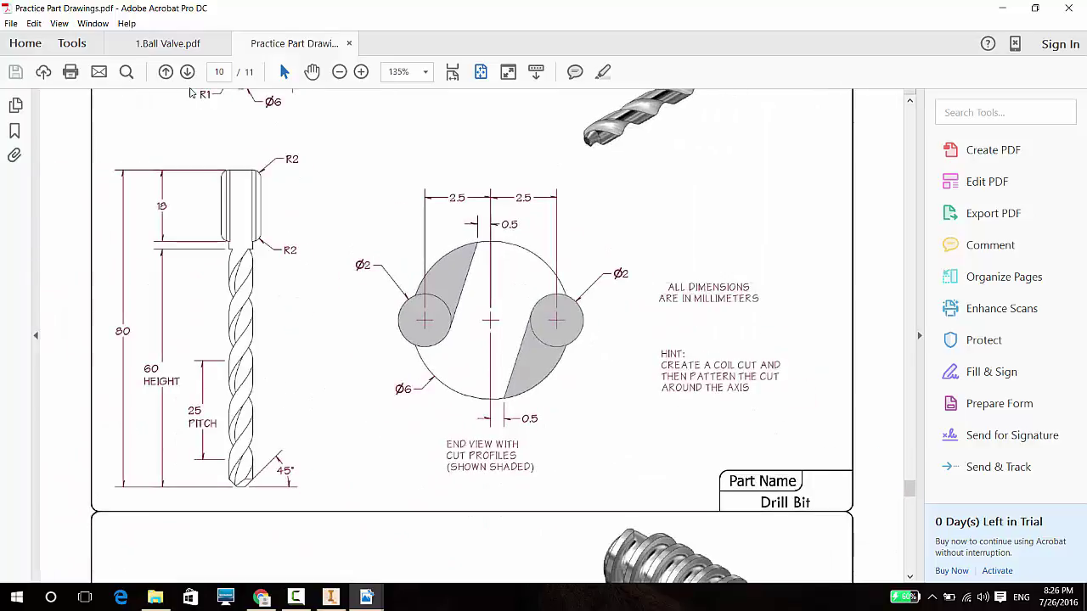
{"action": "scroll", "coordinate": [191, 92], "scroll_direction": "up", "scroll_amount": 2}
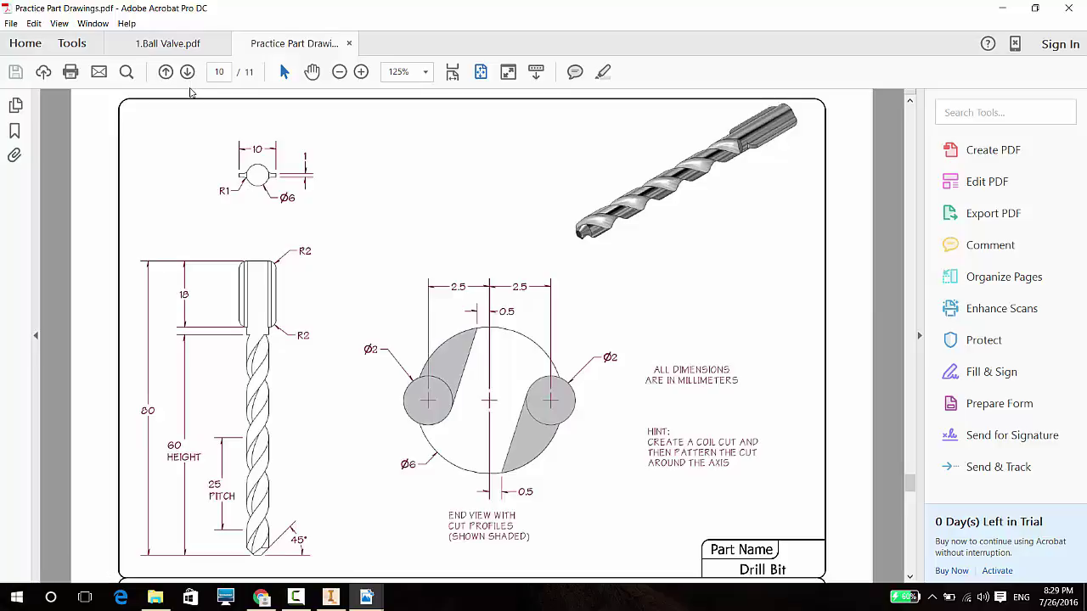
- Switch to Inventor, close Part4 without saving and create a new part from the default template
{"action": "key", "text": "alt+Tab"}
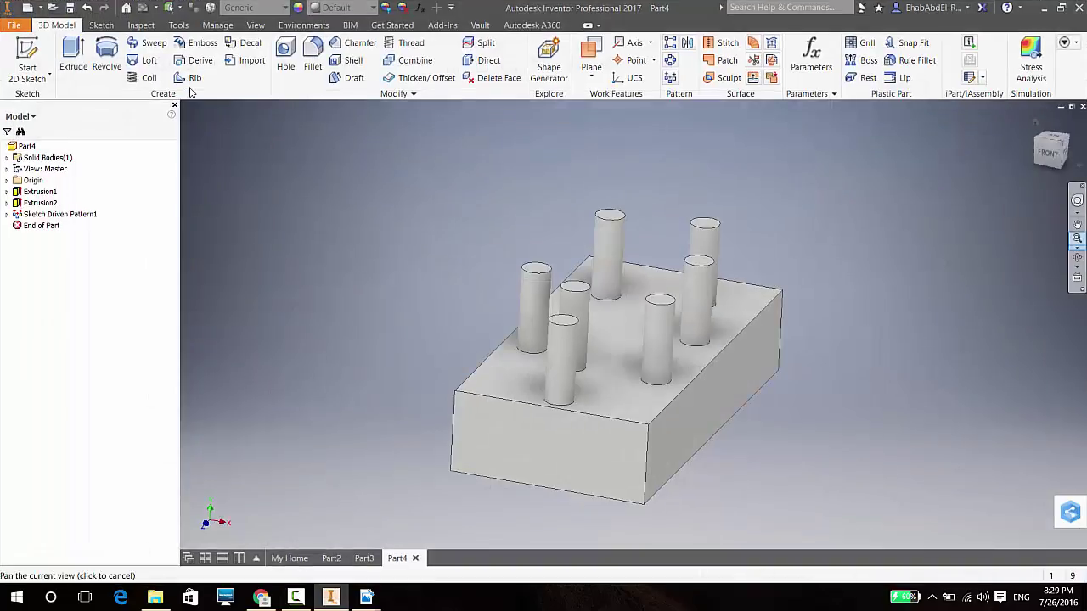
{"action": "key", "text": "ctrl+F4"}
{"action": "key", "text": "n"}
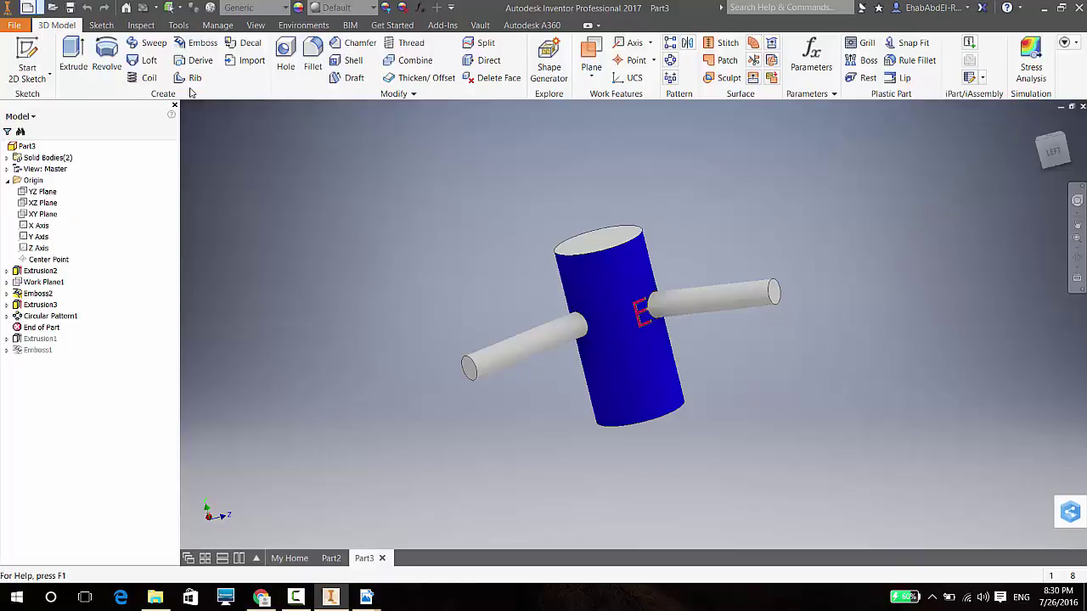
{"action": "key", "text": "ctrl+n"}
{"action": "key", "text": "Return"}
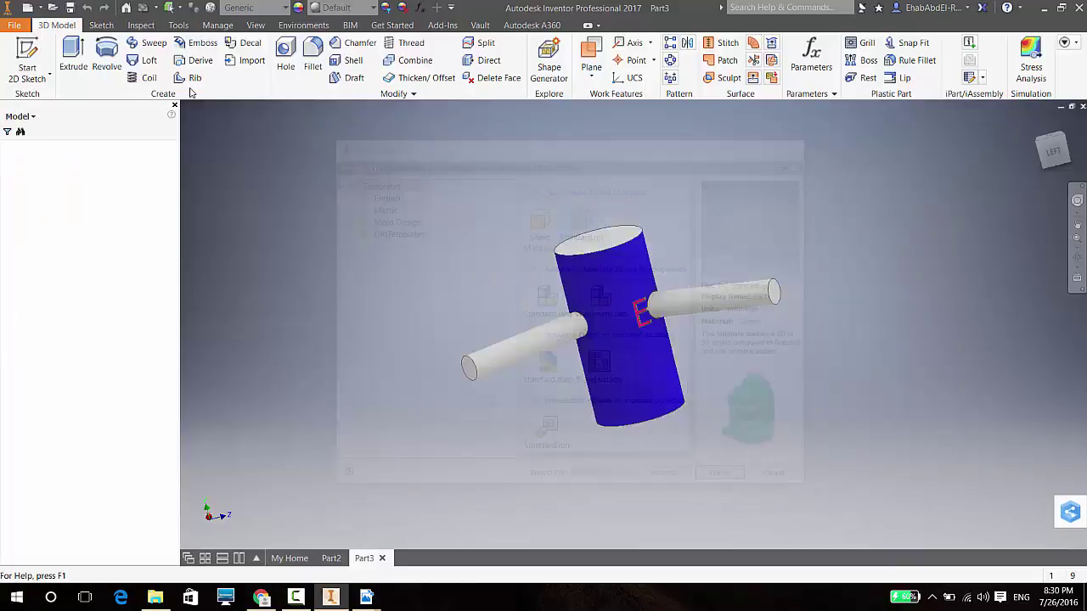
- Start a sketch on the horizontal XZ plane and draw a circle centred on the origin
{"action": "key", "text": "e"}
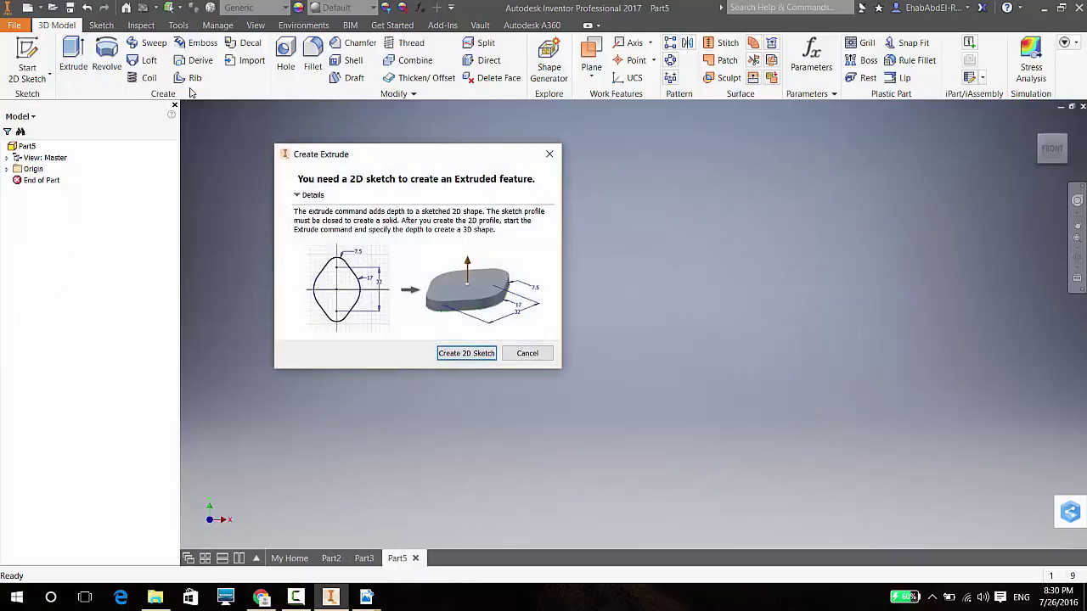
{"action": "key", "text": "Return"}
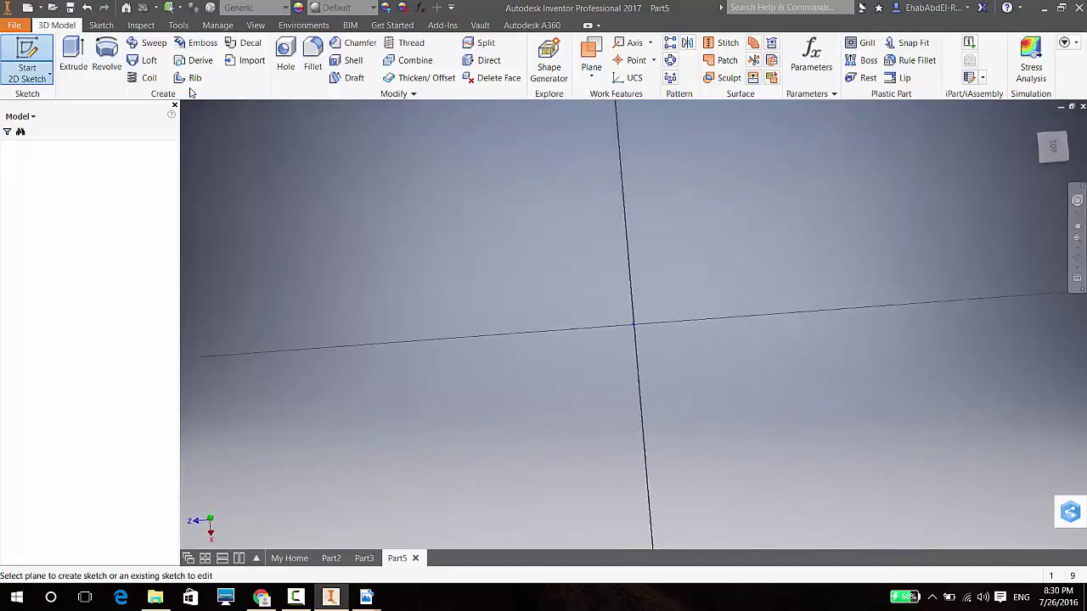
{"action": "key", "text": "c"}
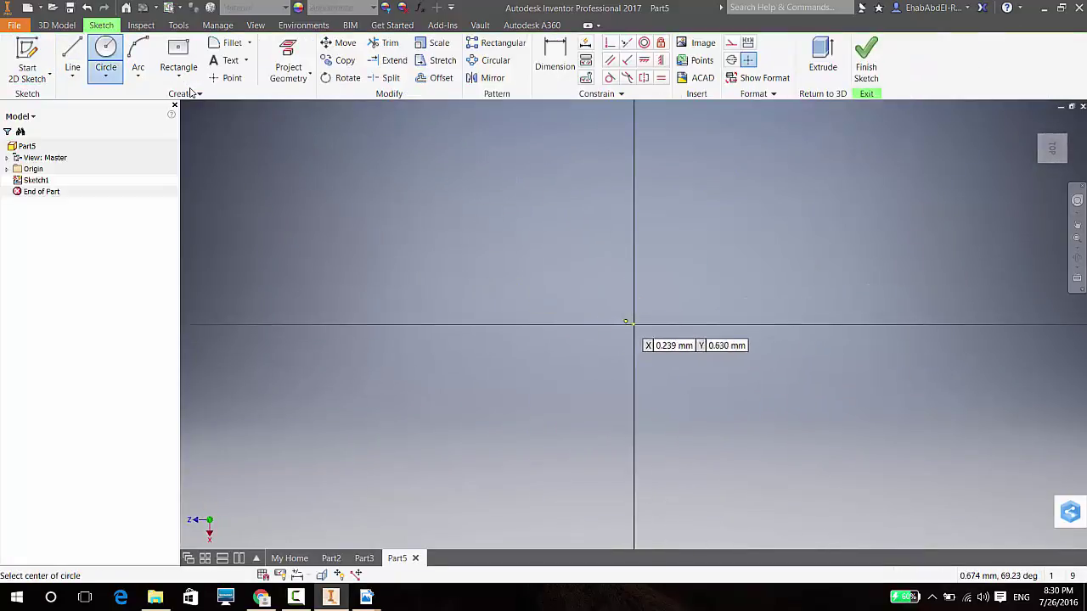
{"action": "left_click", "coordinate": [633, 325]}
{"action": "left_click", "coordinate": [757, 200]}
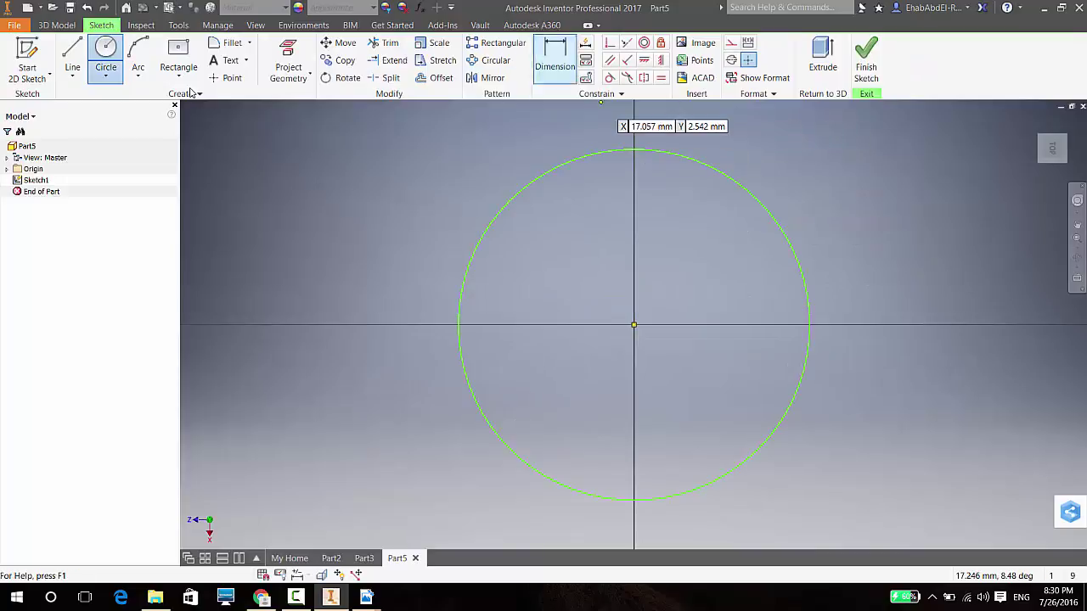
- Extrude the circle upward about 50.5 mm into a solid cylinder
{"action": "key", "text": "e"}
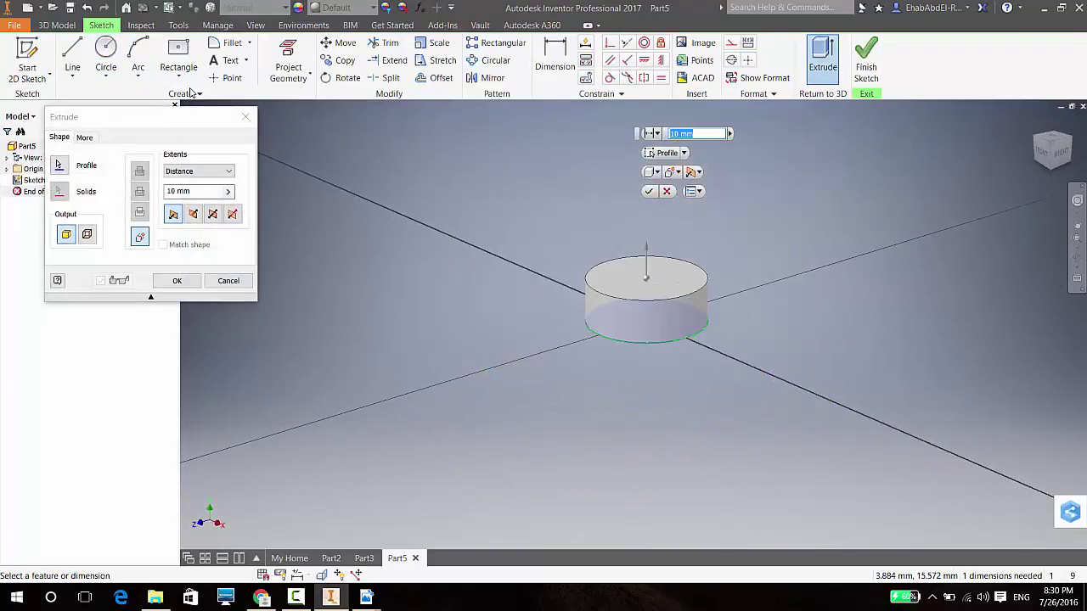
{"action": "left_click_drag", "start_coordinate": [646, 246], "coordinate": [623, 127]}
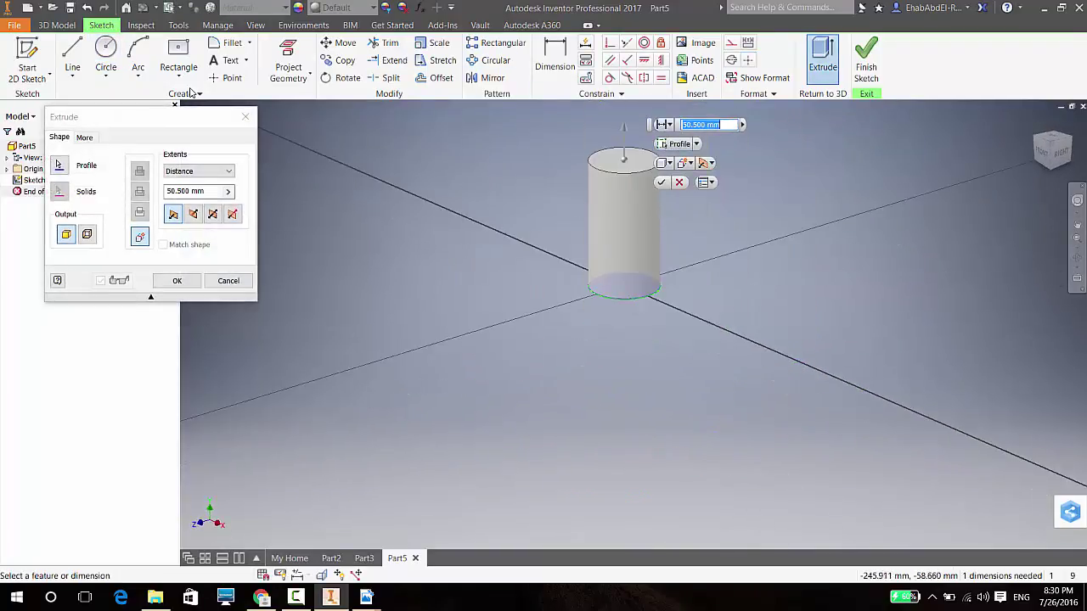
{"action": "key", "text": "Return"}
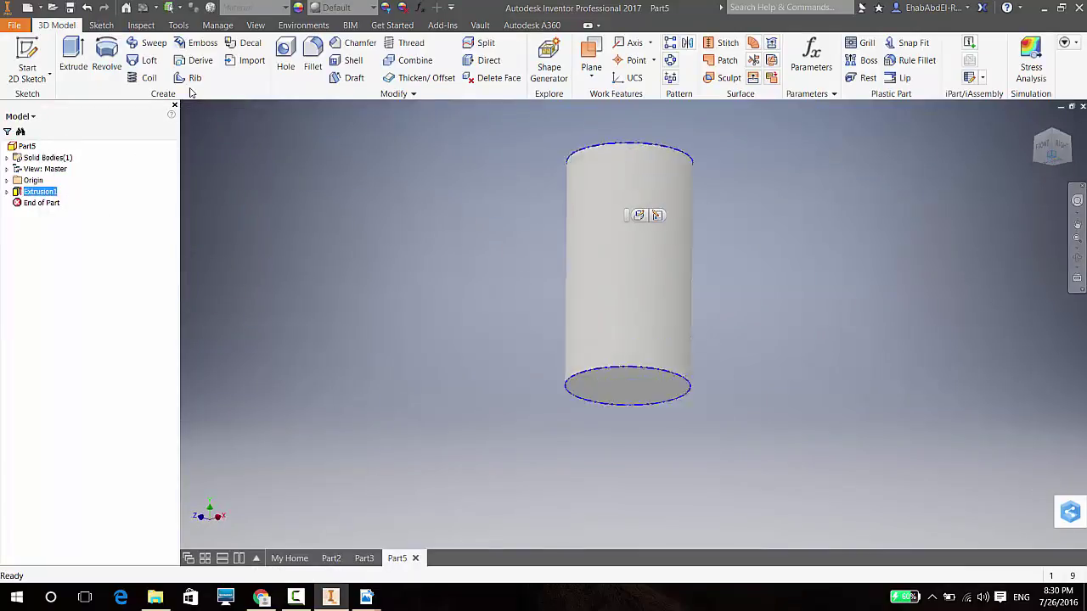
- On the cylinder's bottom face, sketch a small circle centred on the edge of the face in line with the origin
{"action": "key", "text": "s"}
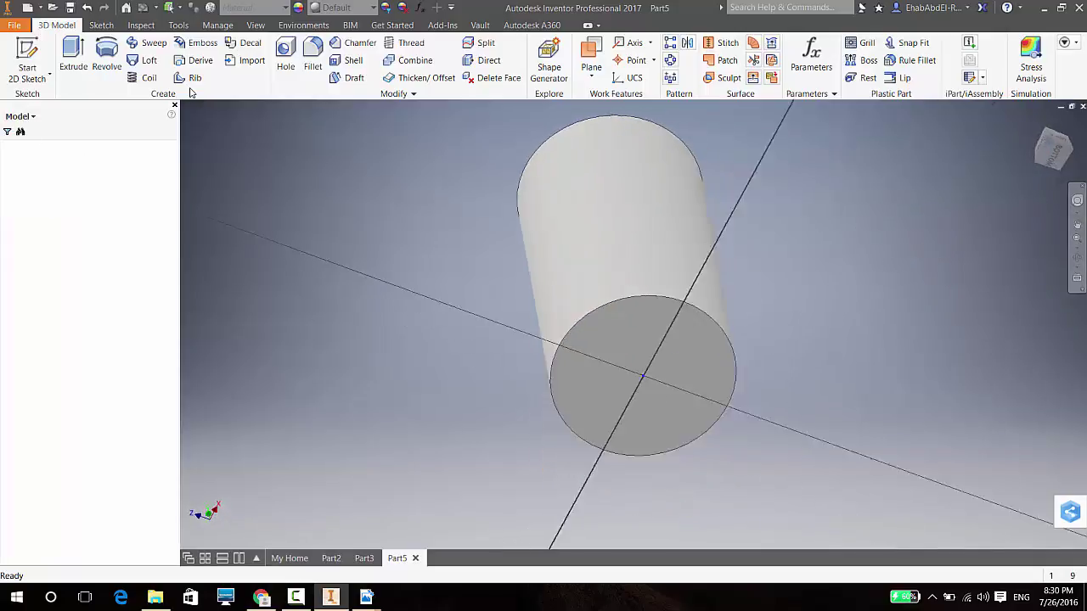
{"action": "key", "text": "c"}
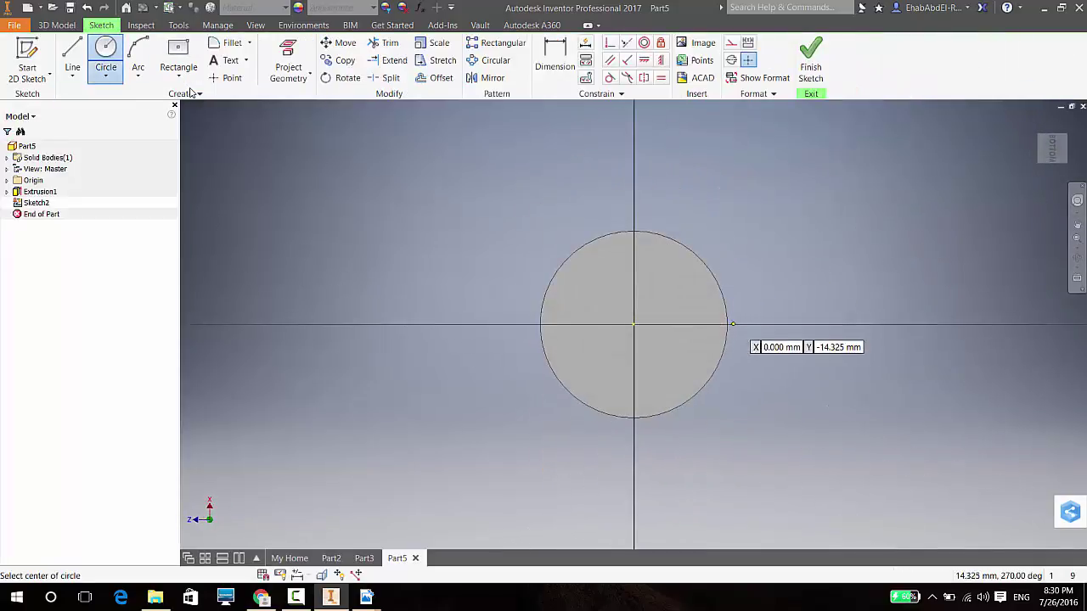
{"action": "left_click", "coordinate": [726, 324]}
{"action": "left_click", "coordinate": [749, 299]}
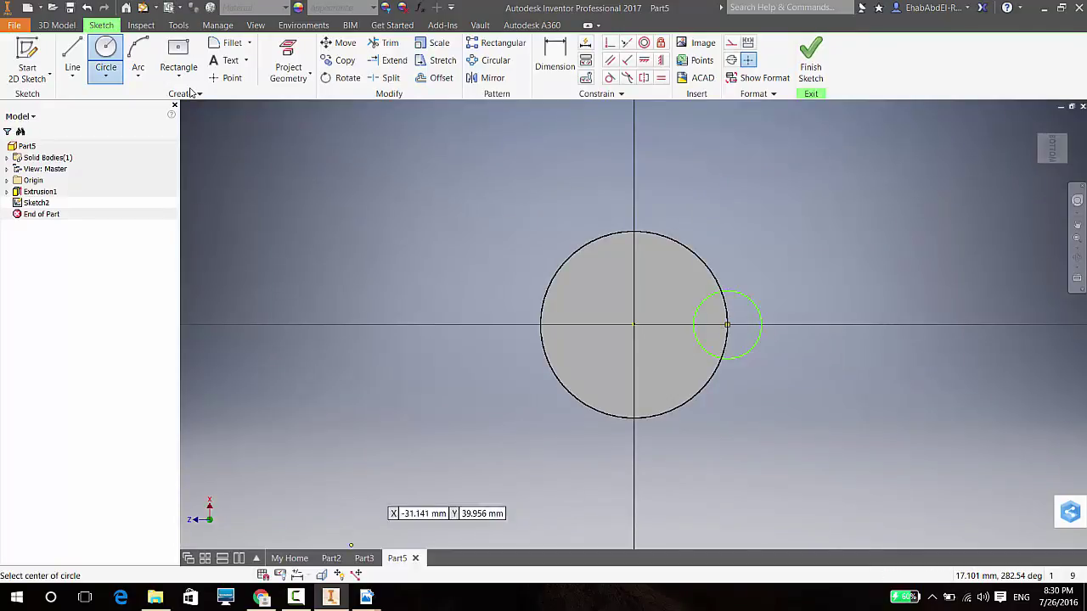
- Check the Drill Bit drawing in the PDF again and return to the Inventor part
{"action": "mouse_move", "coordinate": [366, 597]}
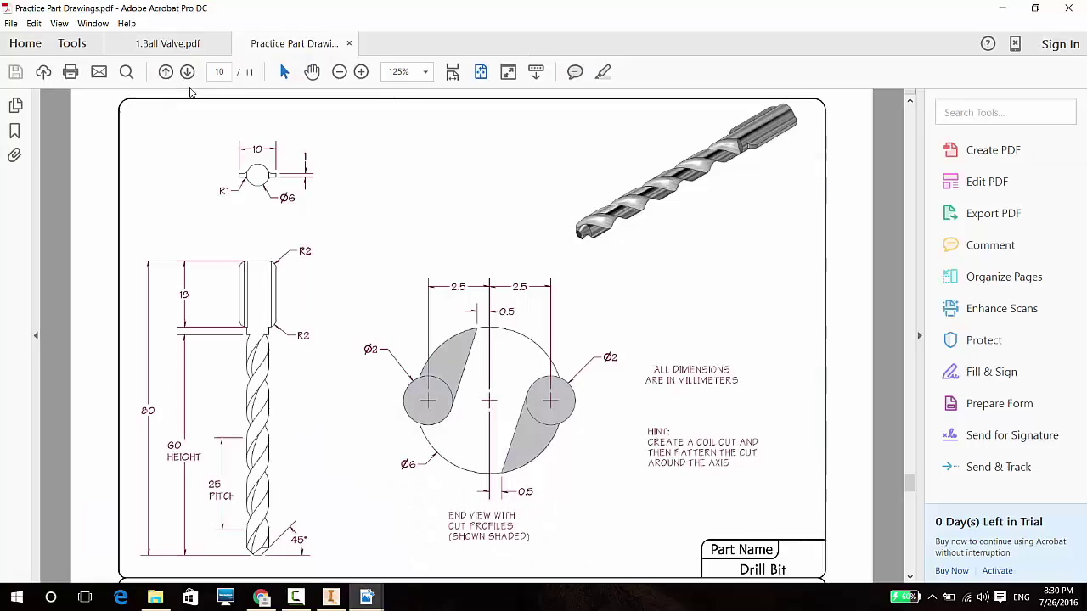
{"action": "left_click", "coordinate": [439, 531]}
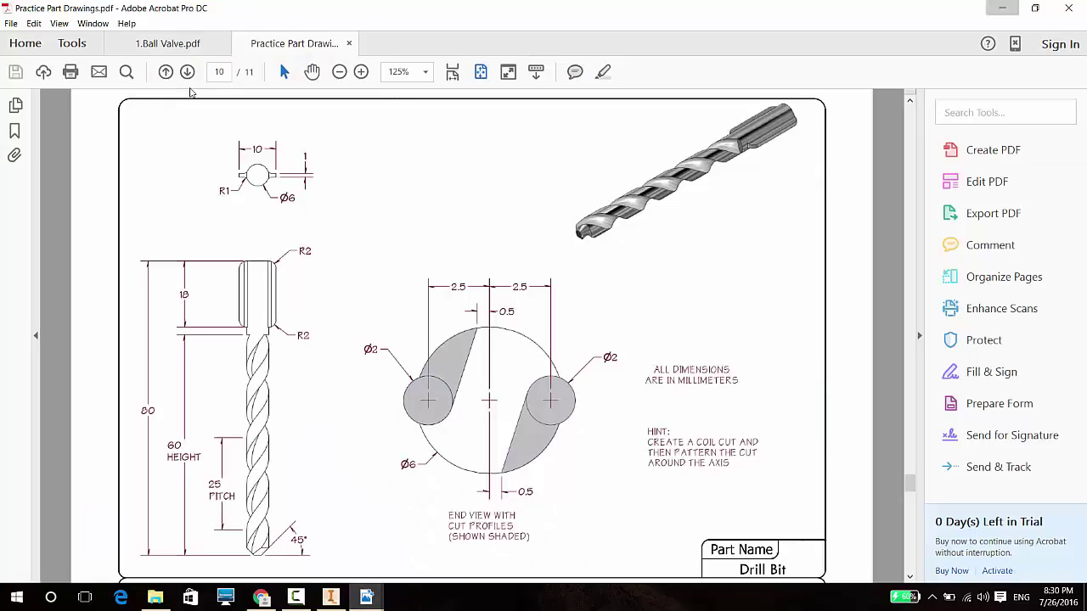
{"action": "key", "text": "alt+Tab"}
- Cut a coil from the small circle around the Y axis, with a pitch of 20 mm and 5 revolutions
{"action": "key", "text": "e"}
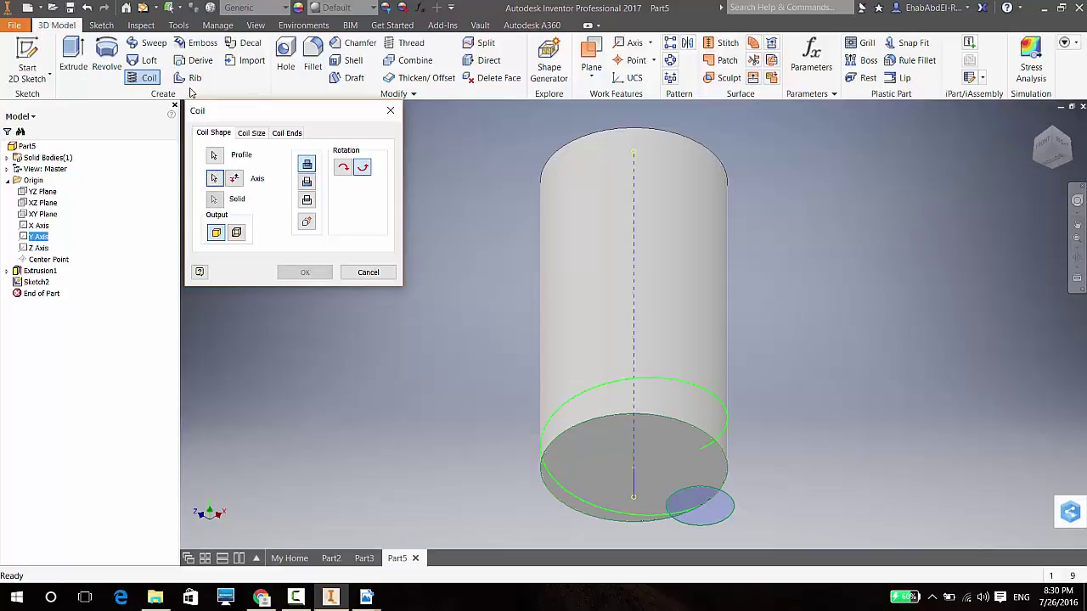
{"action": "key", "text": "ctrl+Tab"}
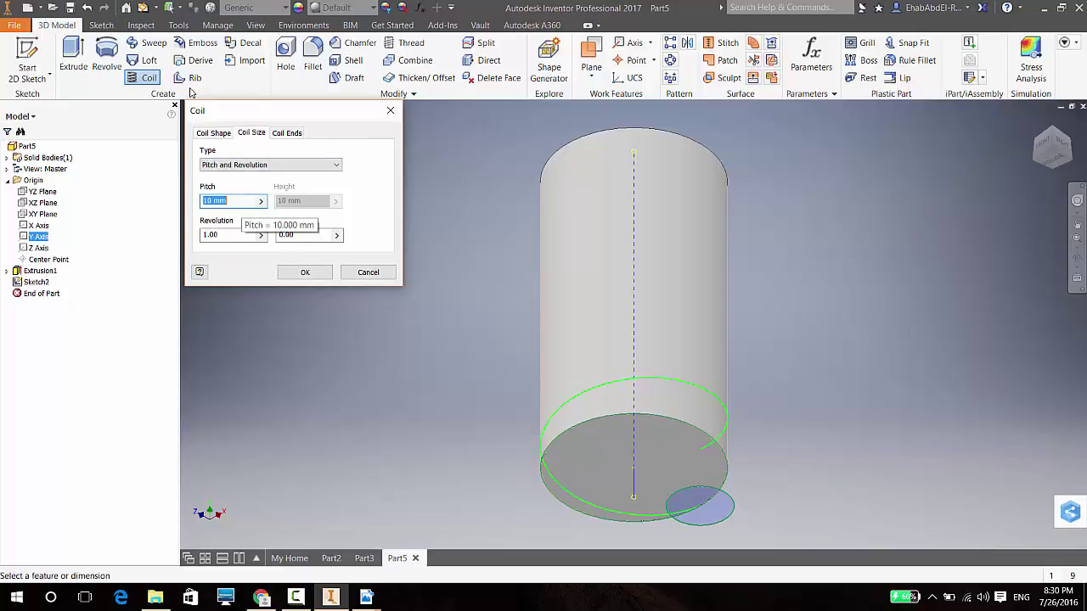
{"action": "type", "text": "20"}
{"action": "key", "text": "Tab"}
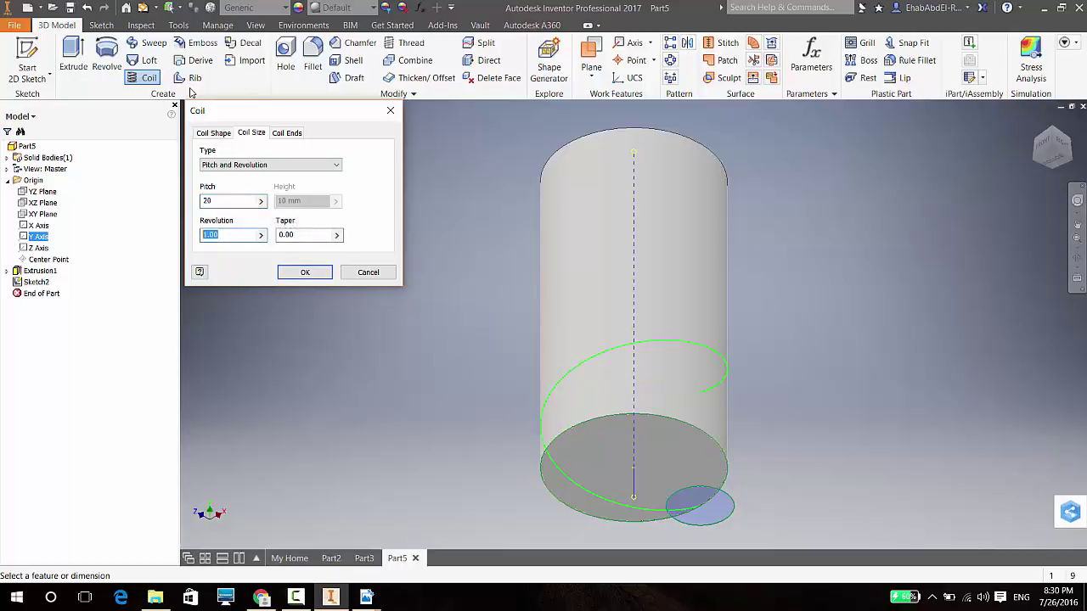
{"action": "type", "text": "5"}
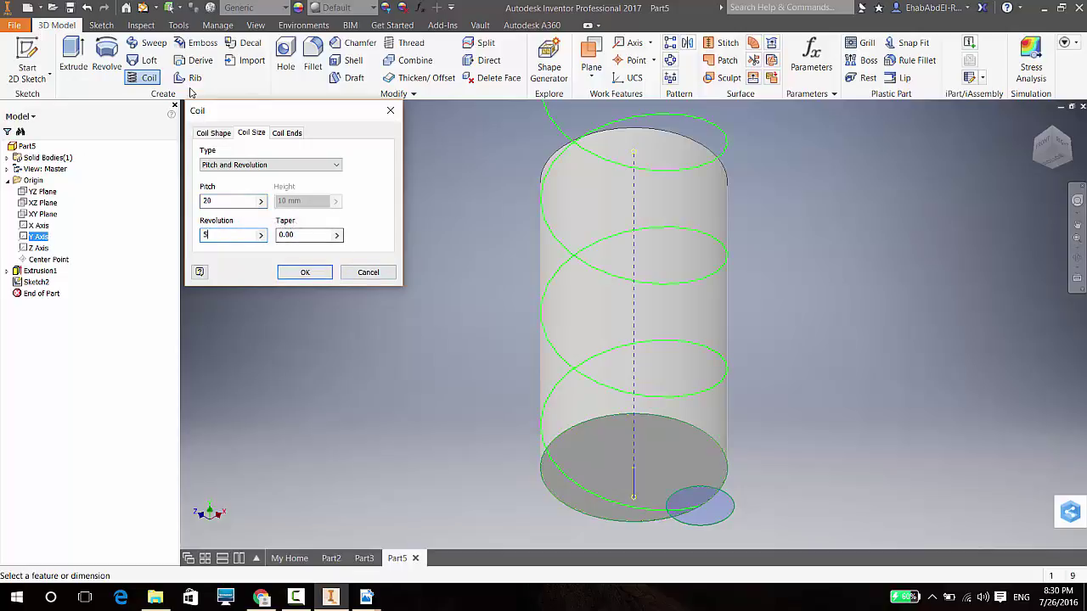
{"action": "key", "text": "ctrl+shift+Tab"}
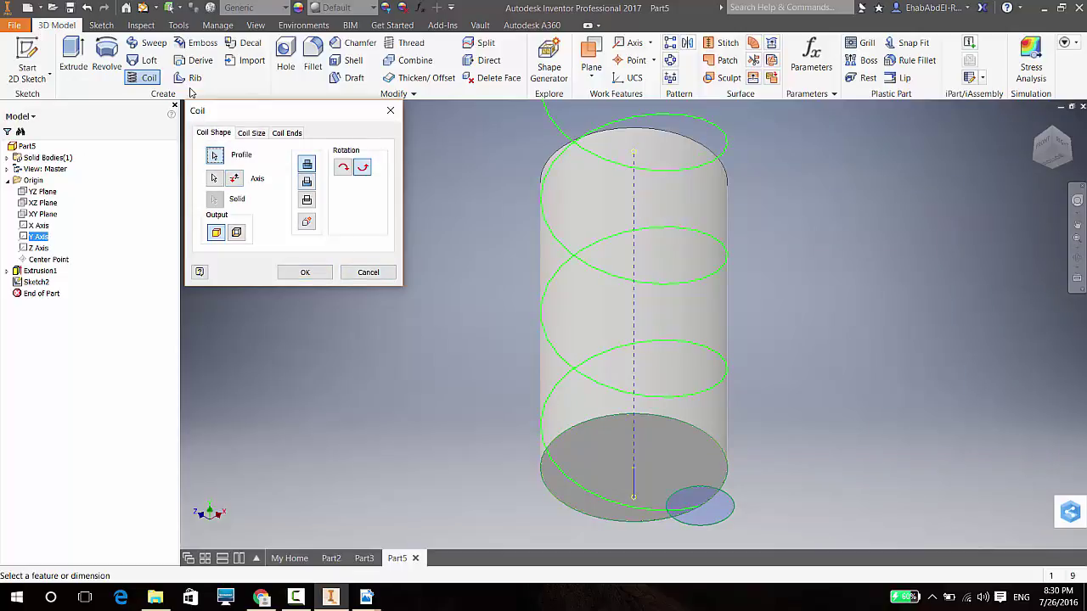
{"action": "key", "text": "Down"}
{"action": "key", "text": "Return"}
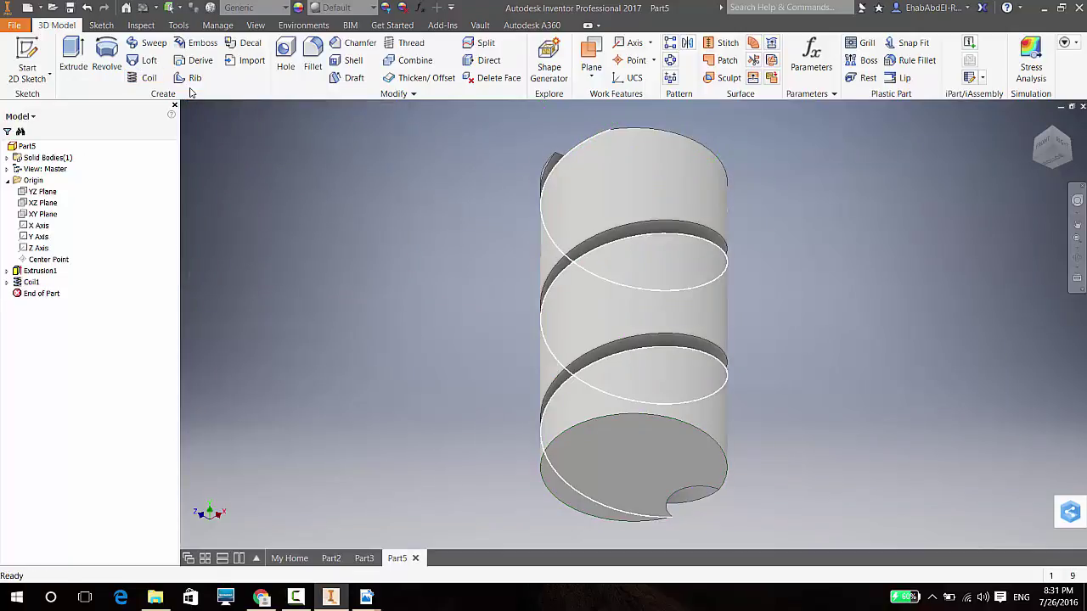
- Pattern the coil cut circularly around the cylinder's axis with 2 occurrences over 360 degrees
{"action": "middle_click_drag", "start_coordinate": [191, 91], "coordinate": [191, 92], "text": "shift"}
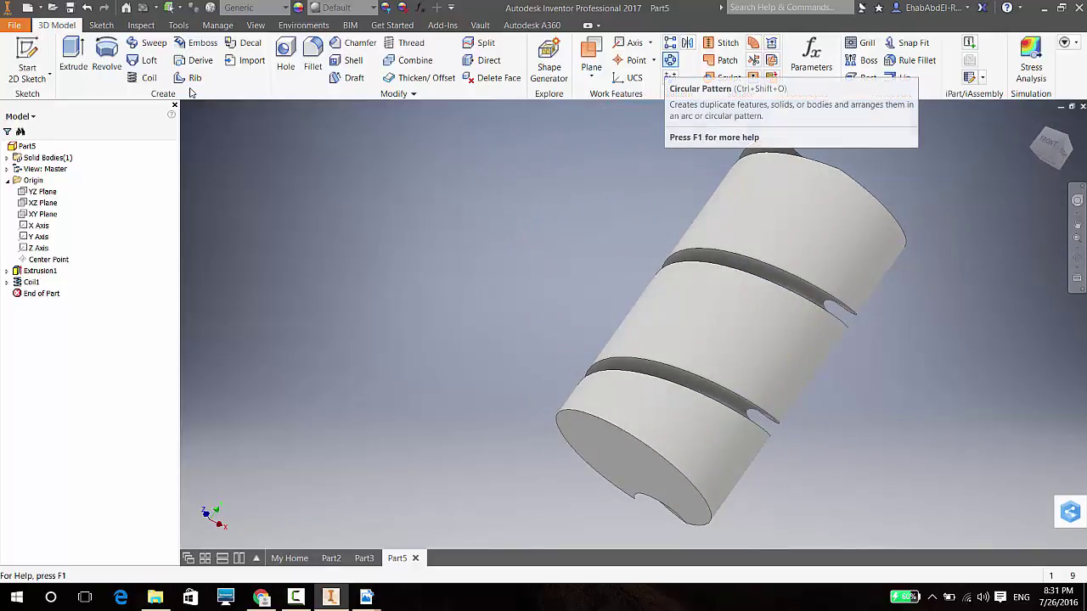
{"action": "middle_click_drag", "start_coordinate": [191, 91], "coordinate": [191, 92], "text": "shift"}
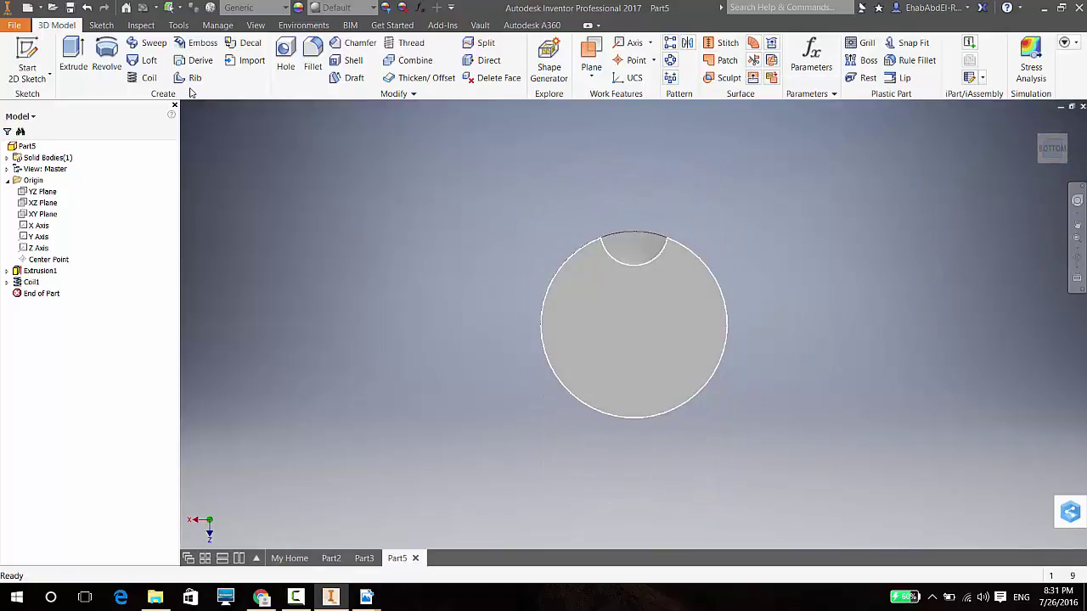
{"action": "key", "text": "F6"}
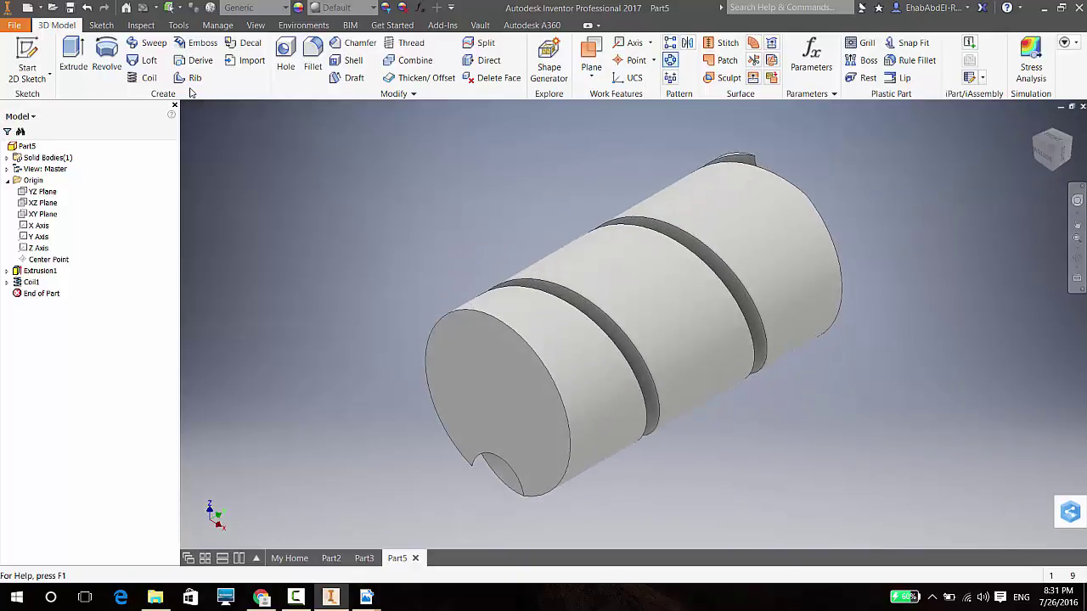
{"action": "key", "text": "ctrl+shift+o"}
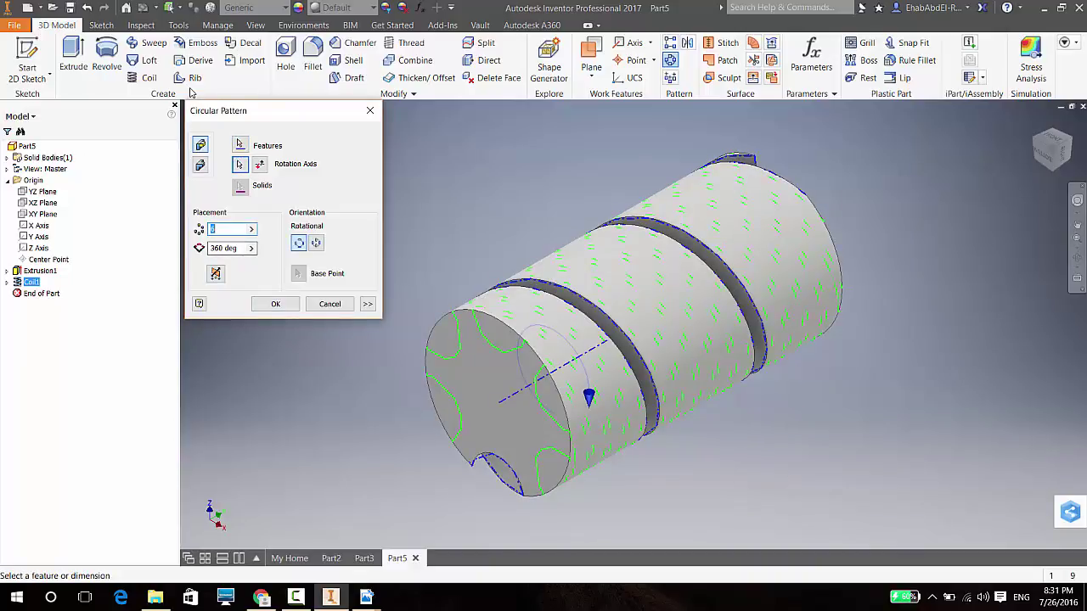
{"action": "type", "text": "2"}
{"action": "key", "text": "Return"}
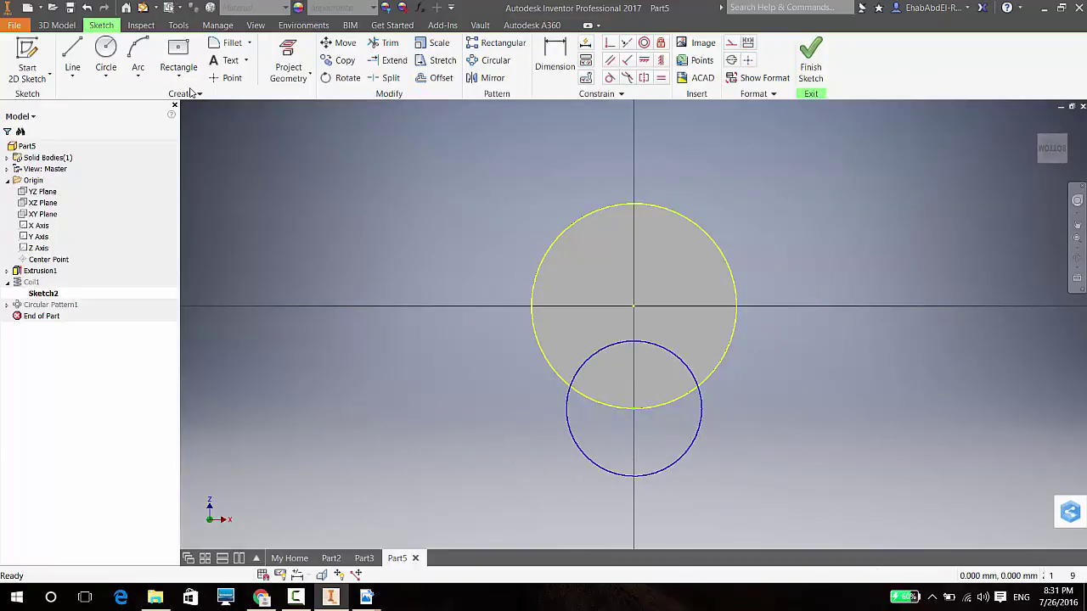
- Enlarge the coil's profile circle in its sketch and finish the sketch
{"action": "key", "text": "ctrl+Return"}
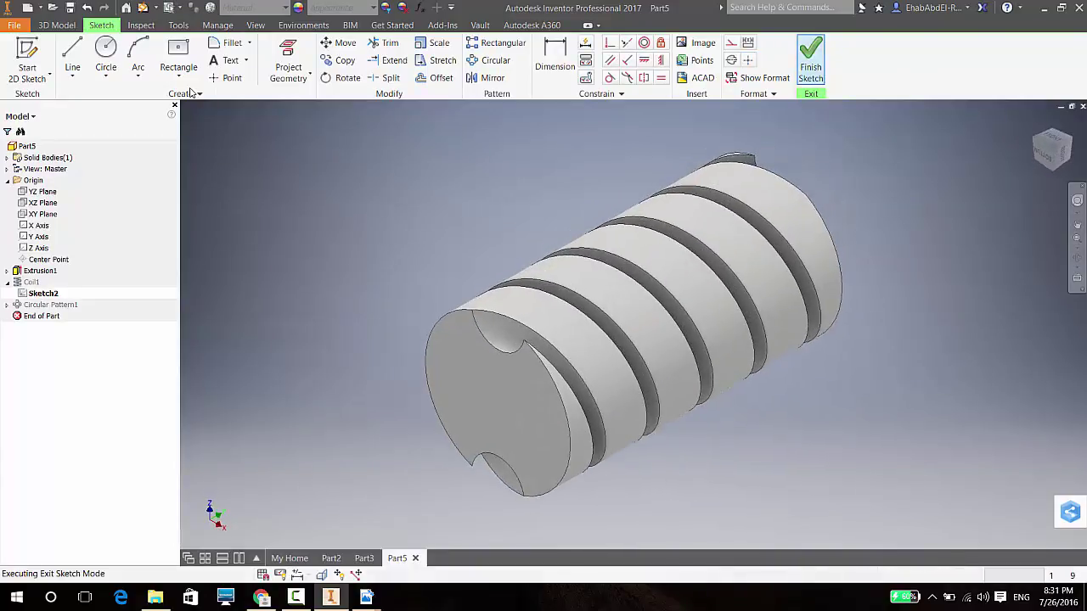